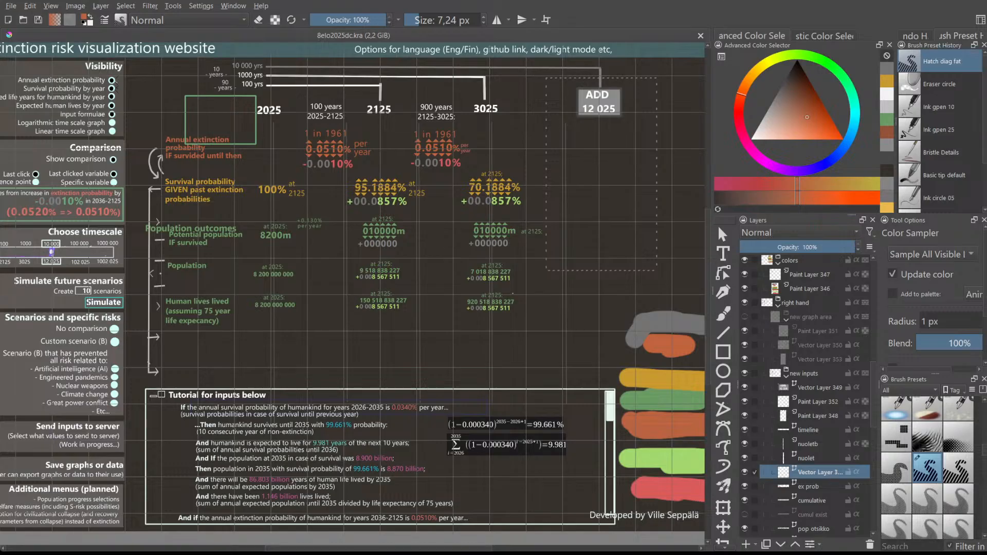
- Select Vector Layer 355 in the Layers docker and add an empty paint layer above it
scroll(707, 319, up, 3)
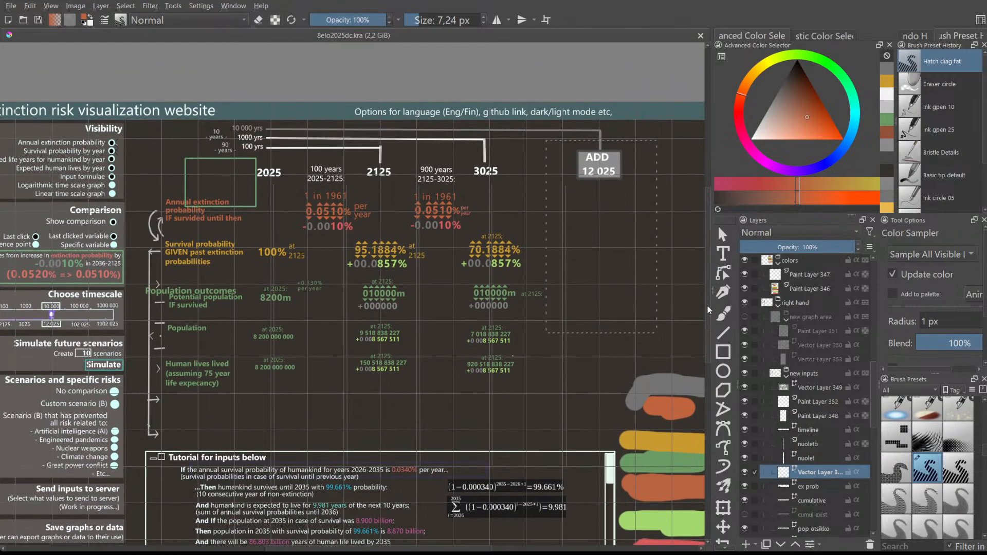
scroll(707, 306, up, 2)
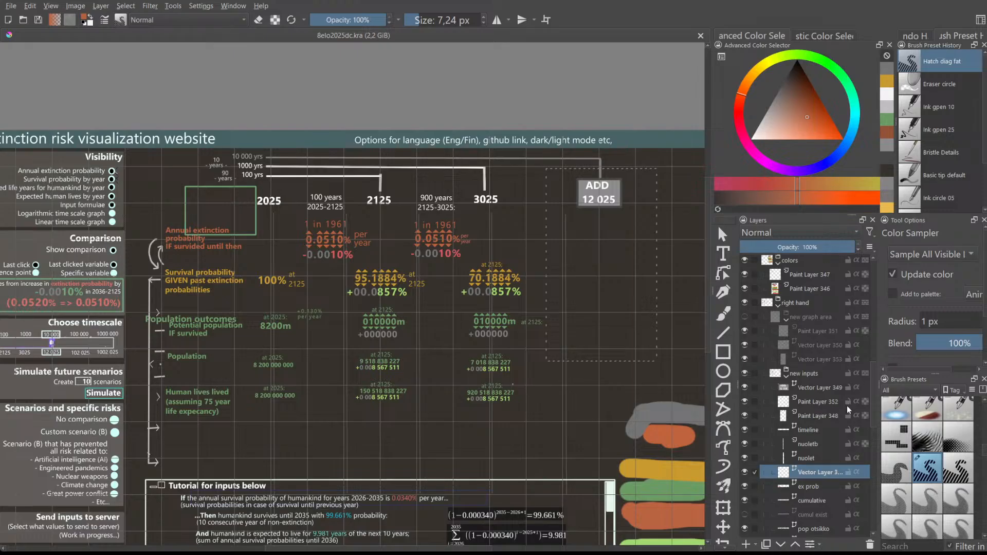
drag(876, 387, 875, 395)
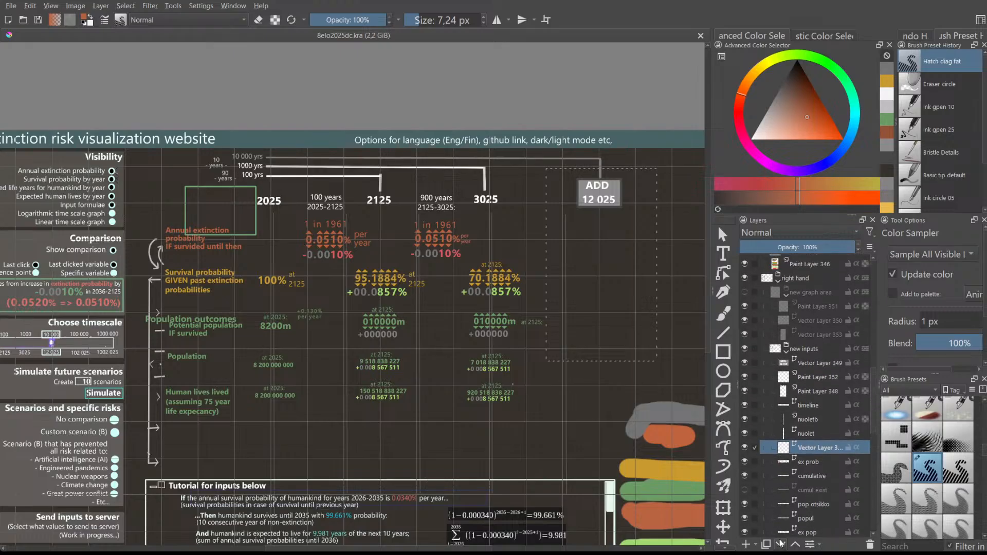
click(745, 546)
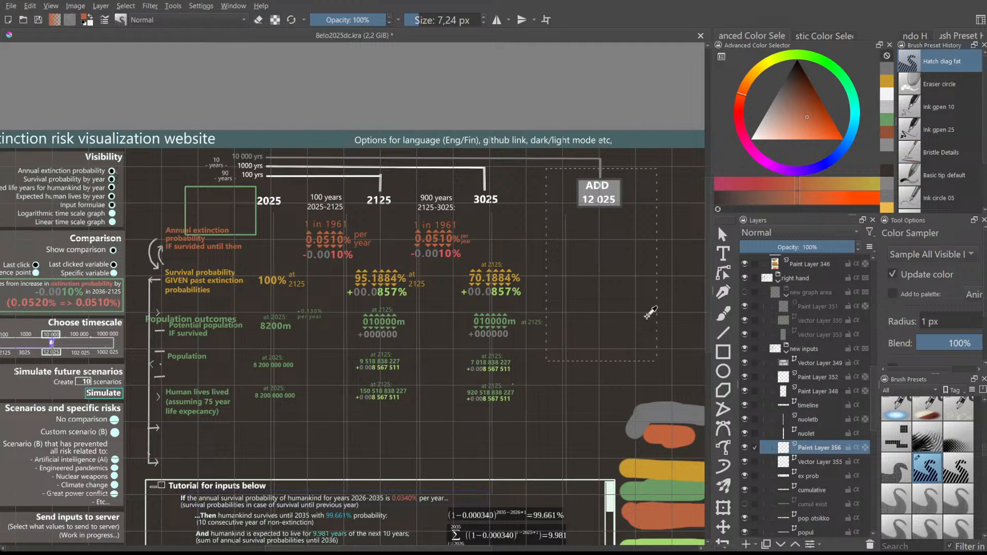
- Switch to the freehand brush with the Ink gpen 10 preset in orange, undoing test strokes
click(723, 313)
drag(459, 321, 465, 330)
key(ctrl+z)
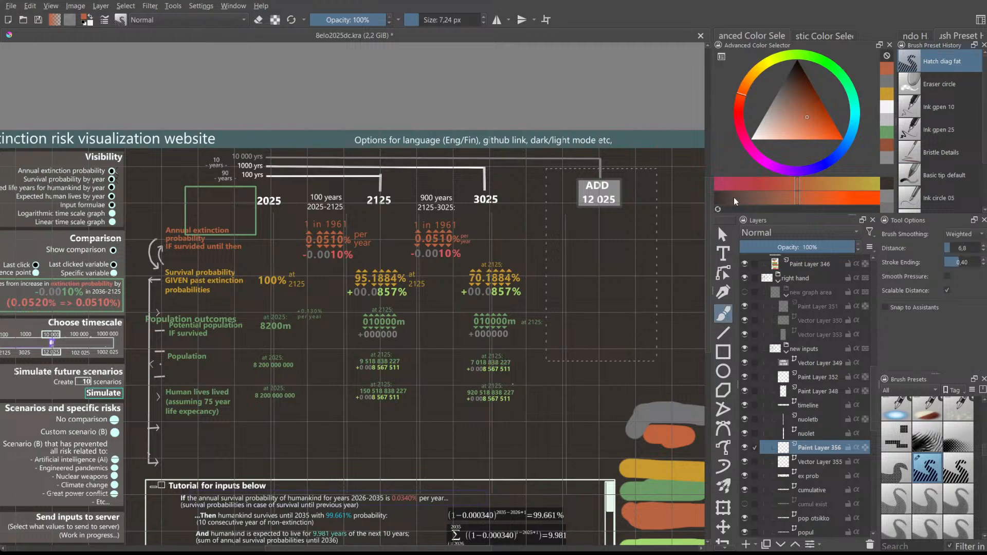
click(950, 116)
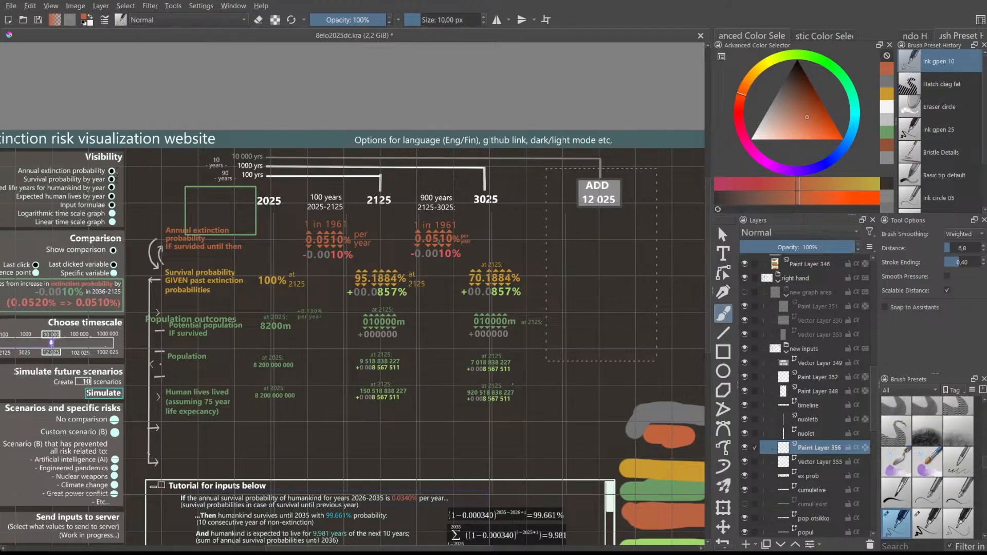
mouse_move(313, 281)
mouse_down()
mouse_move(344, 280)
mouse_move(316, 281)
mouse_up()
key(ctrl+z)
drag(381, 245, 403, 240)
drag(323, 337, 345, 333)
drag(322, 392, 337, 393)
key(ctrl+z)
key(ctrl+z)
- Pan around the mockup to look over the title, year columns, left panel and tutorial area
drag(243, 367, 271, 400)
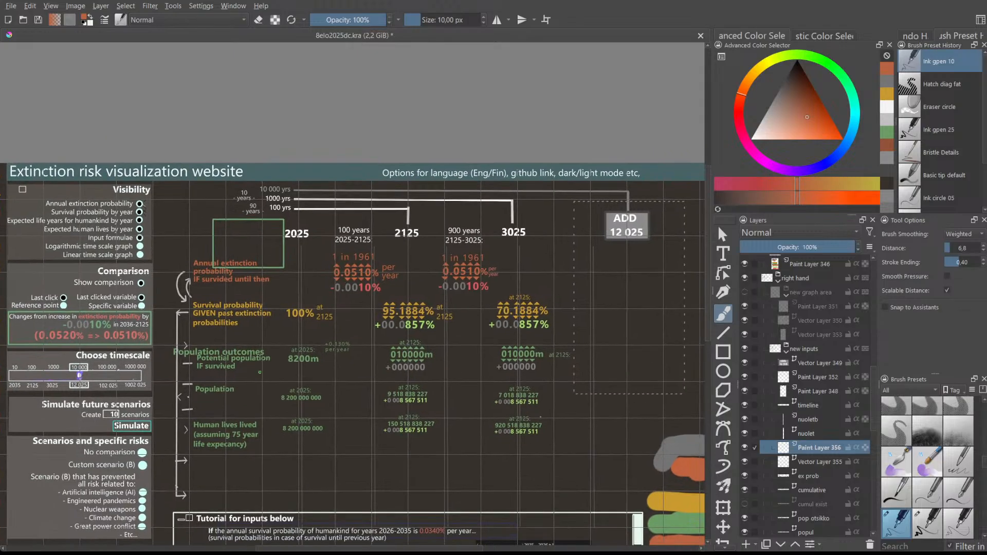
drag(352, 284, 335, 221)
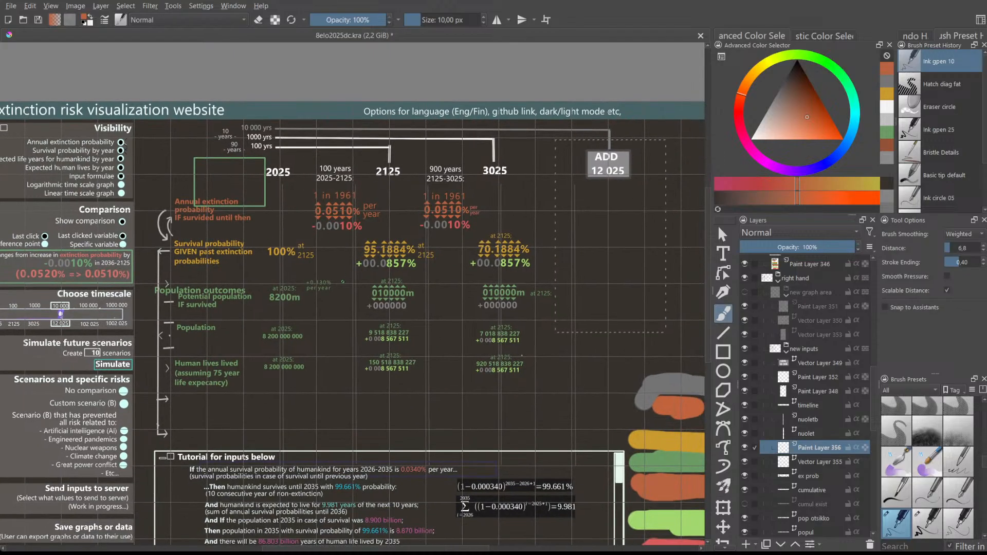
drag(343, 311, 339, 267)
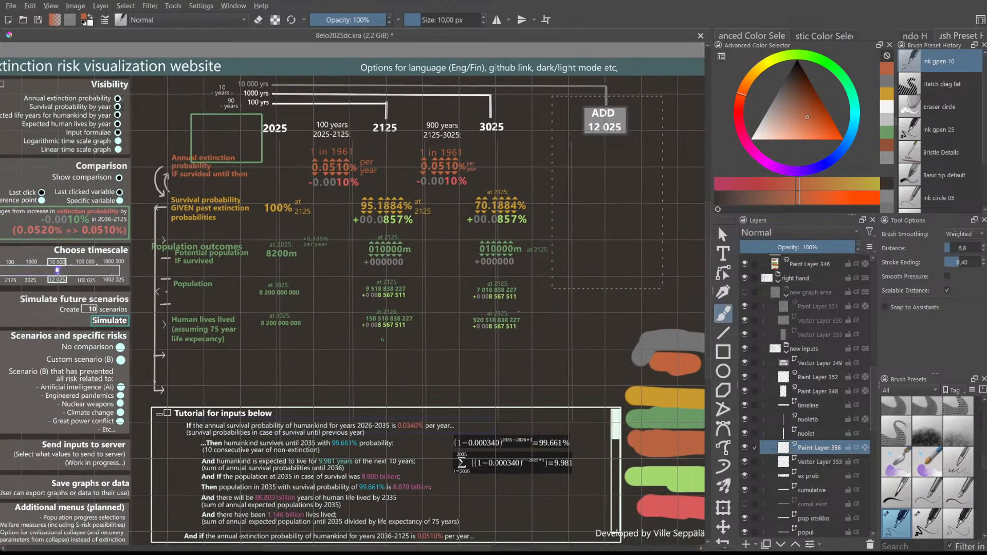
drag(330, 311, 315, 339)
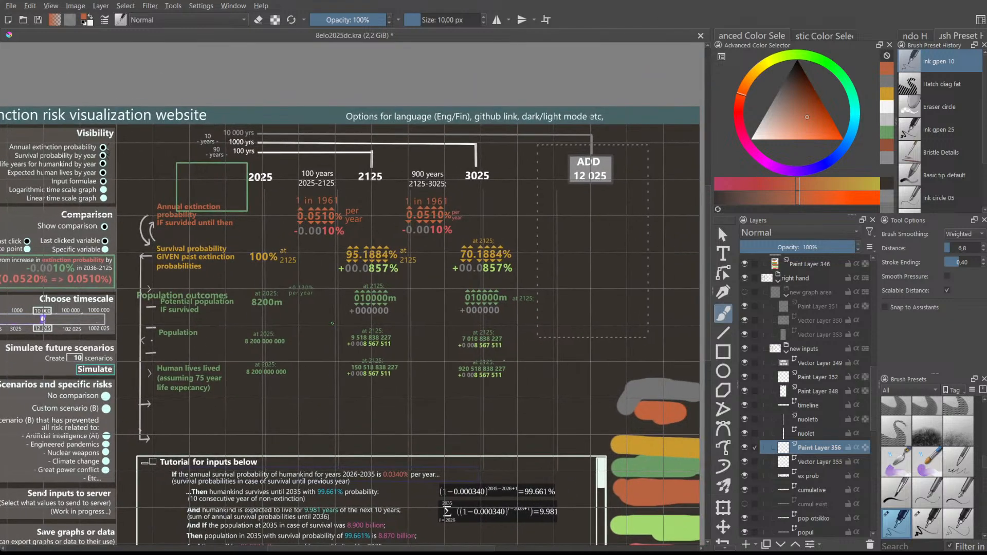
drag(344, 317, 358, 331)
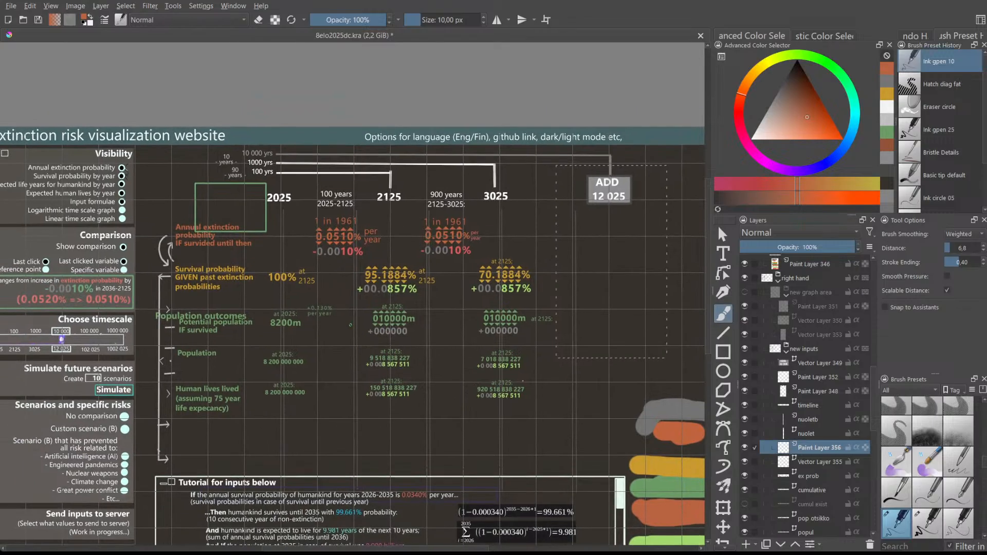
scroll(349, 313, up, 3)
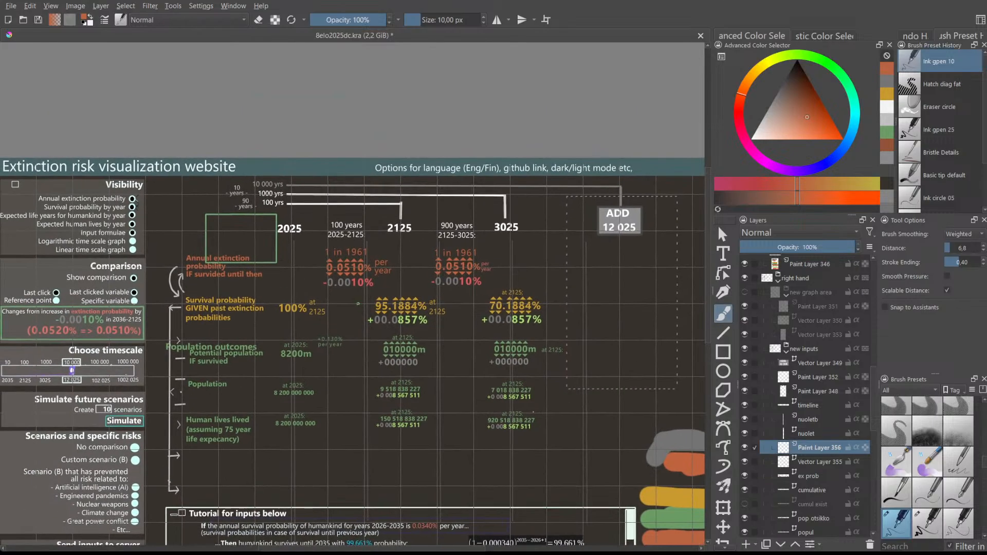
mouse_move(346, 312)
mouse_down()
mouse_move(352, 272)
mouse_move(356, 314)
mouse_up()
scroll(352, 271, down, 5)
drag(344, 275, 288, 266)
drag(432, 230, 397, 238)
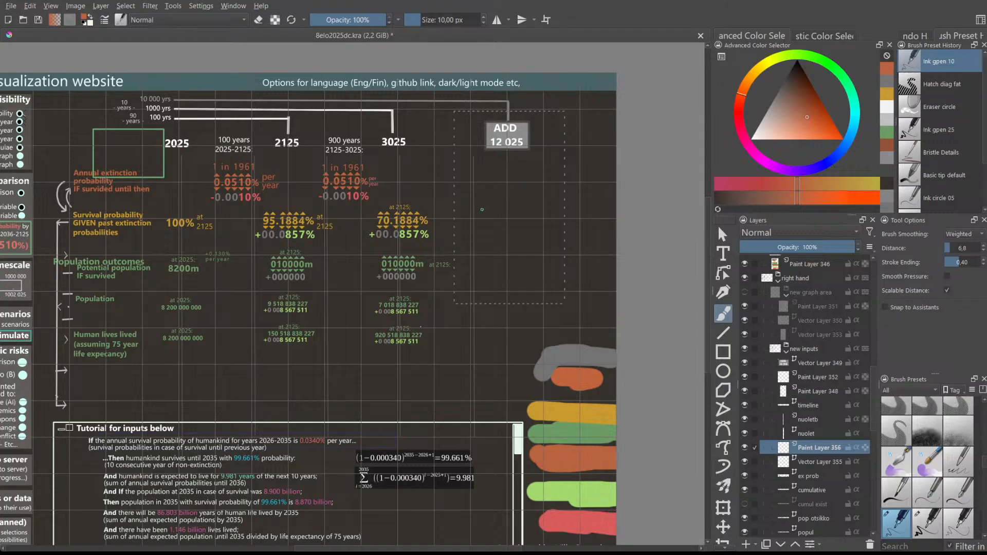
drag(409, 233, 369, 249)
drag(424, 218, 426, 161)
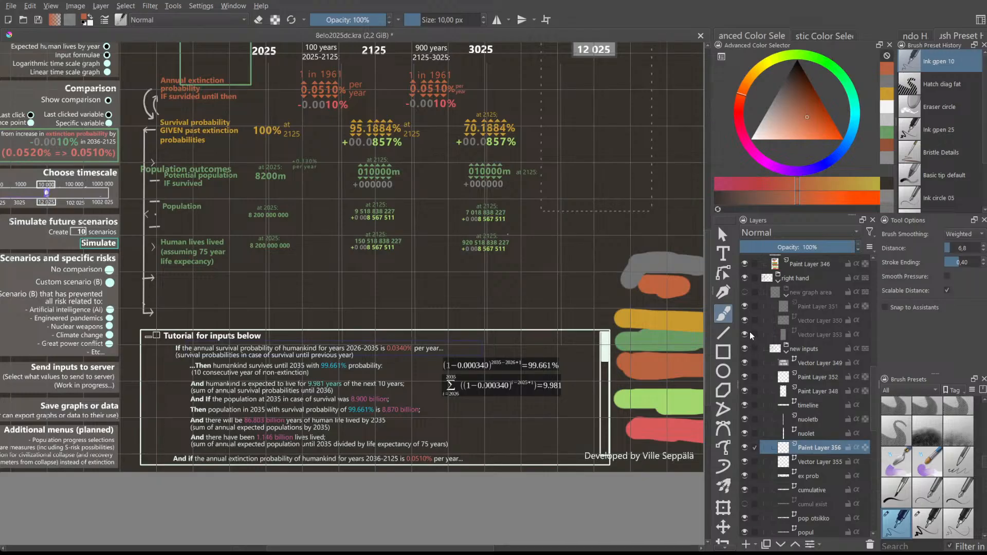
drag(605, 317, 563, 366)
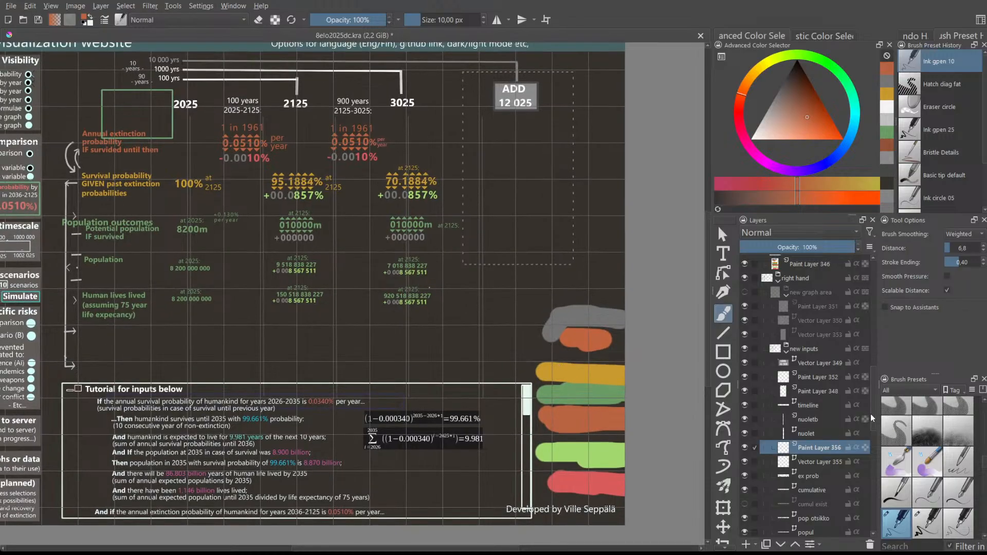
- Toggle the new graph area group's visibility to compare, leaving it shown
scroll(869, 414, up, 2)
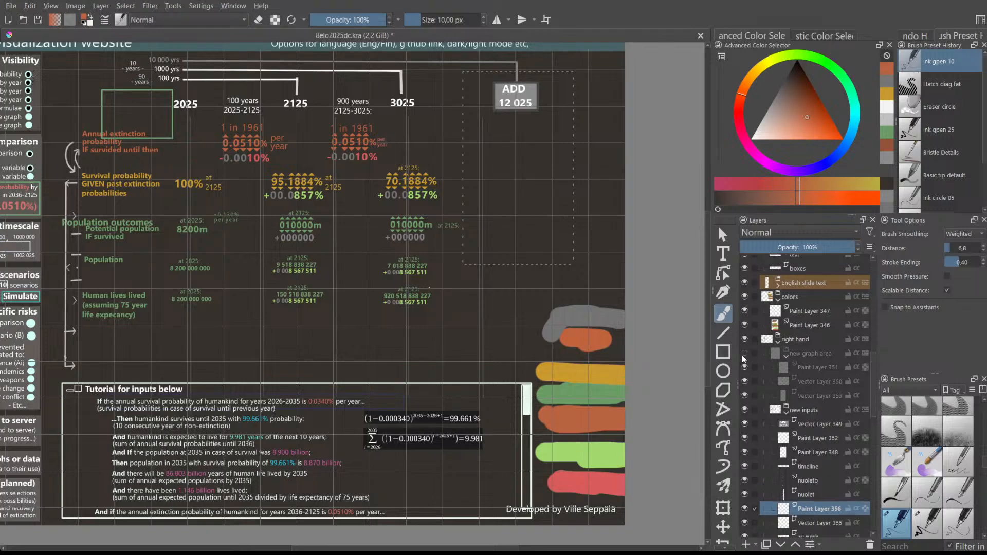
click(743, 354)
click(748, 357)
click(750, 356)
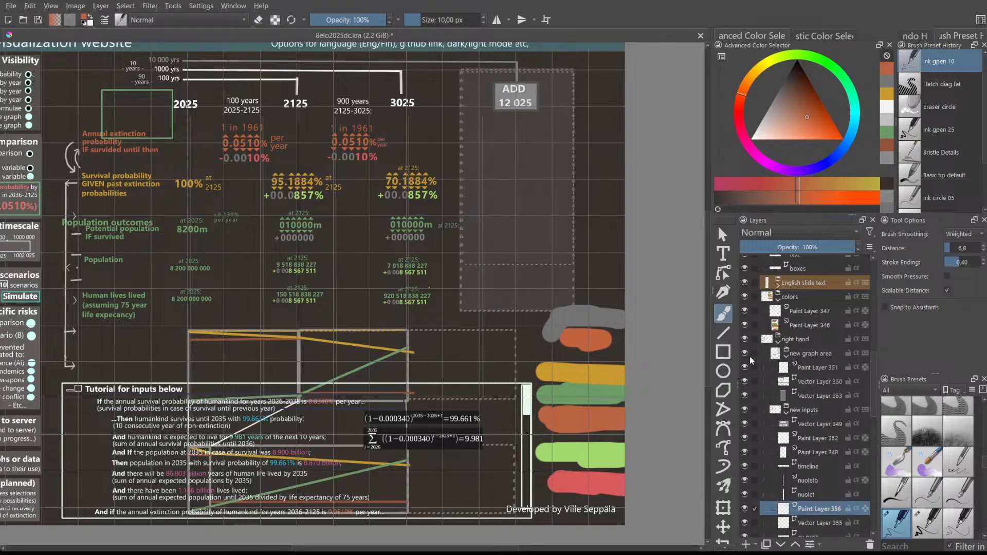
click(751, 356)
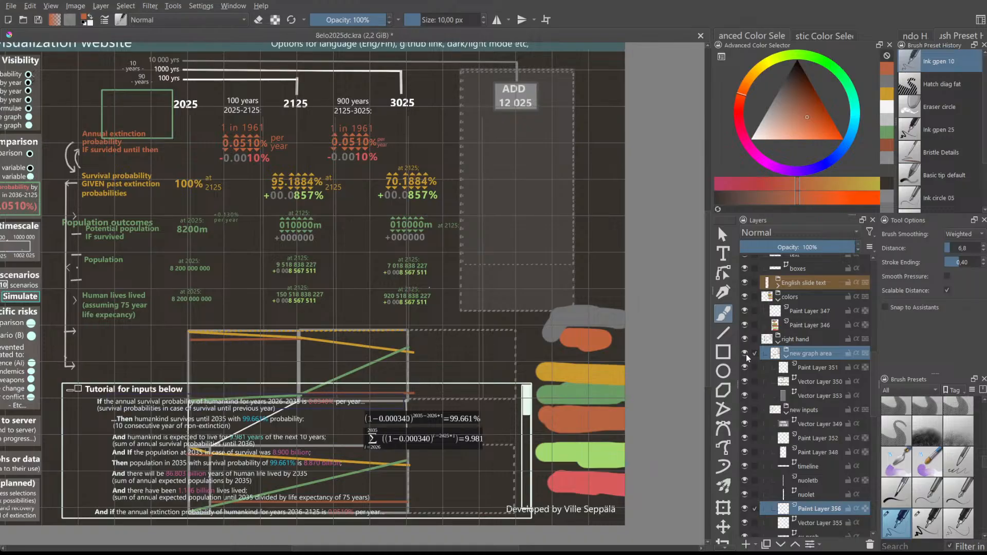
click(746, 354)
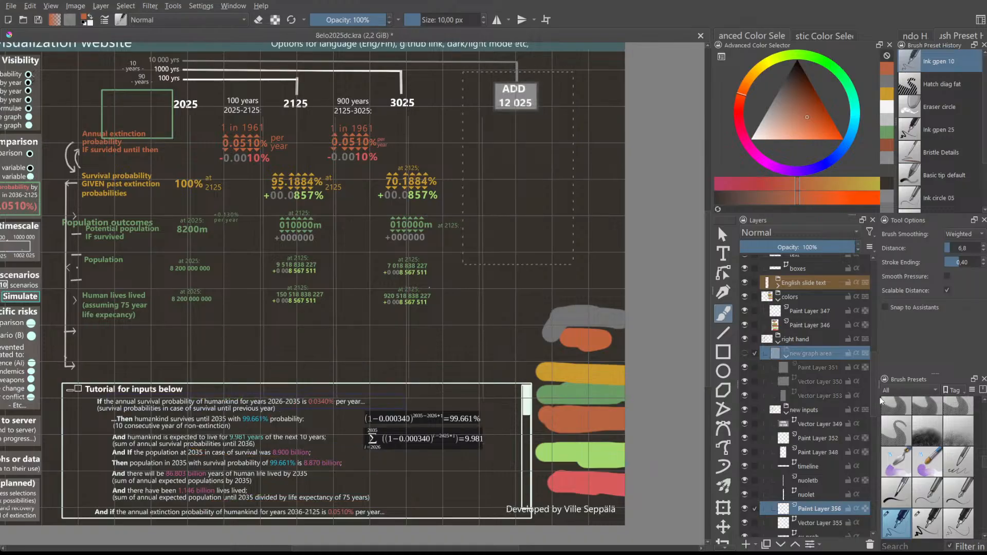
click(744, 354)
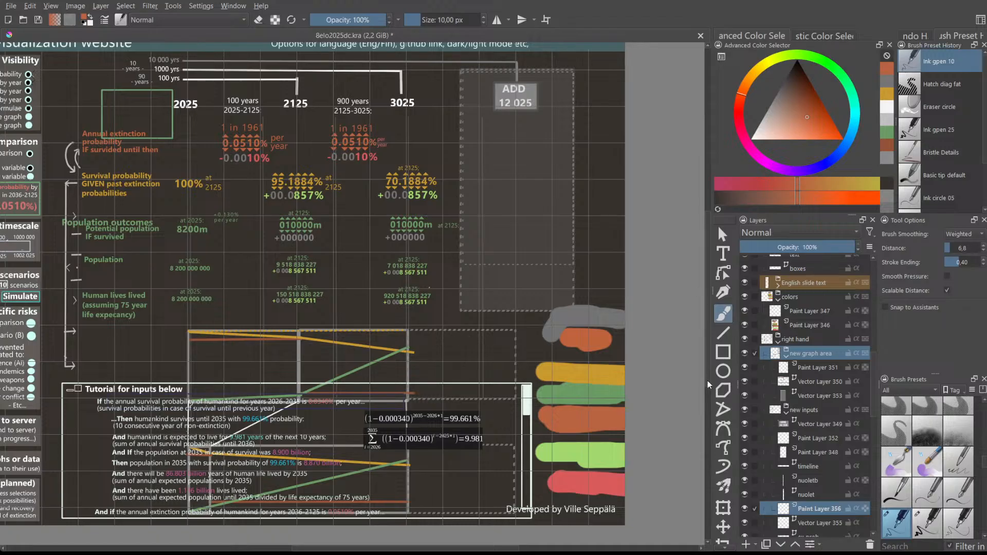
- Keep the grey box visible, move Vector Layer 353 into new inputs, and hide new graph area
click(741, 397)
click(741, 397)
click(741, 396)
click(741, 396)
click(741, 396)
click(741, 397)
drag(824, 396, 824, 425)
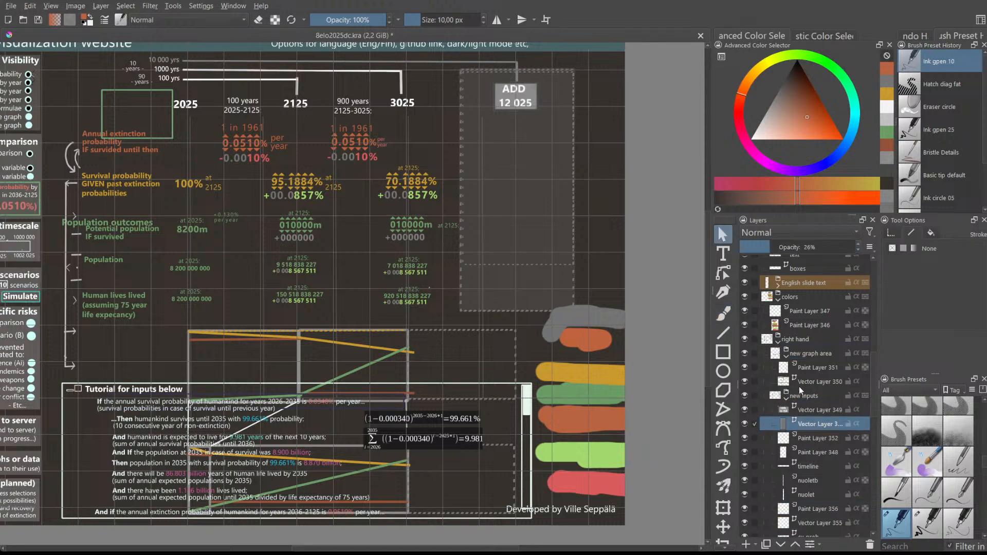
click(745, 353)
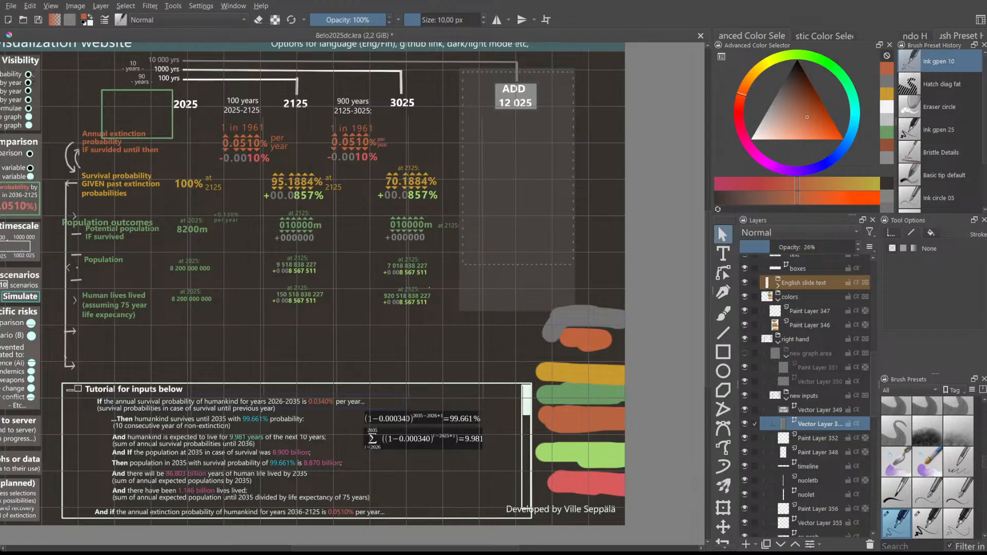
scroll(243, 214, up, 1)
drag(388, 548, 350, 548)
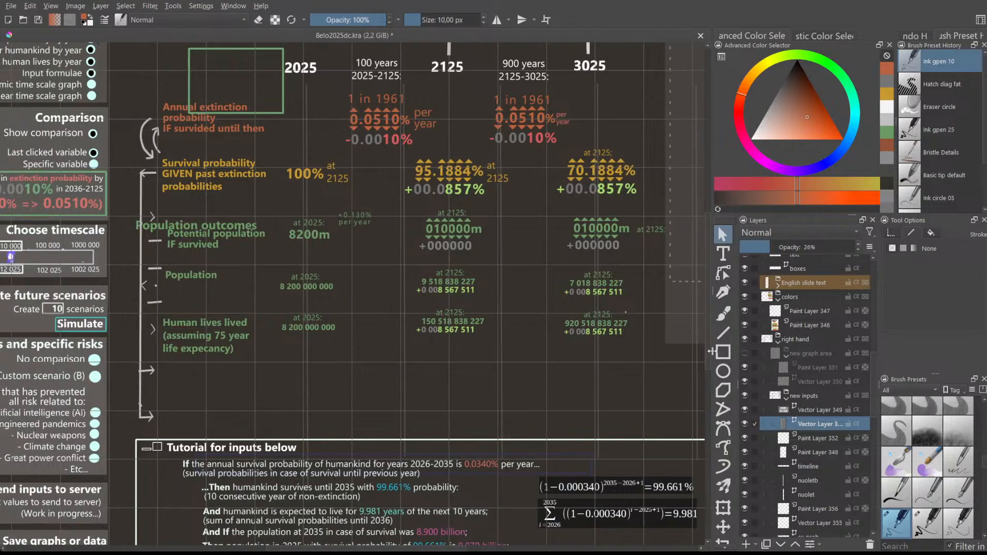
drag(708, 350, 708, 332)
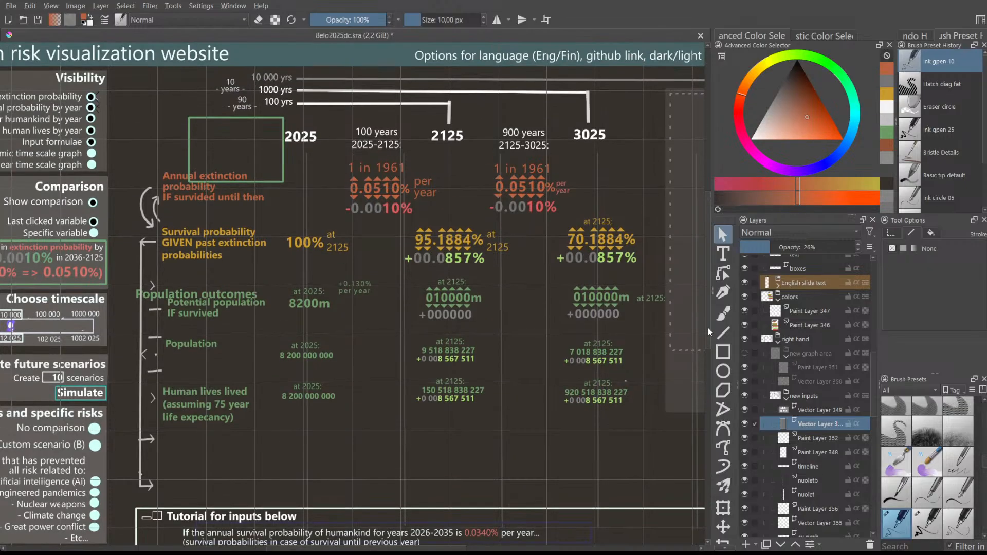
mouse_move(466, 546)
mouse_down()
mouse_move(538, 535)
mouse_move(440, 530)
mouse_up()
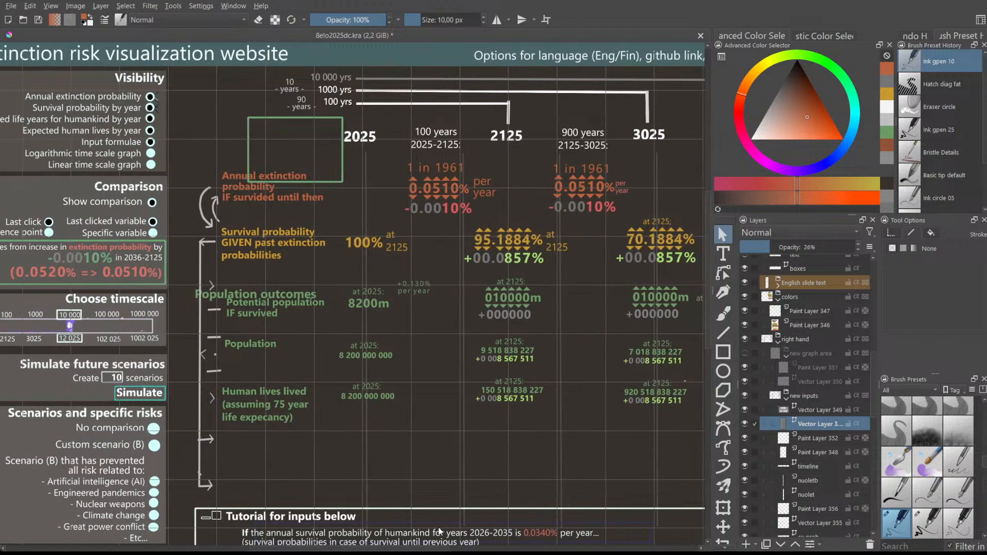
scroll(445, 236, up, 1)
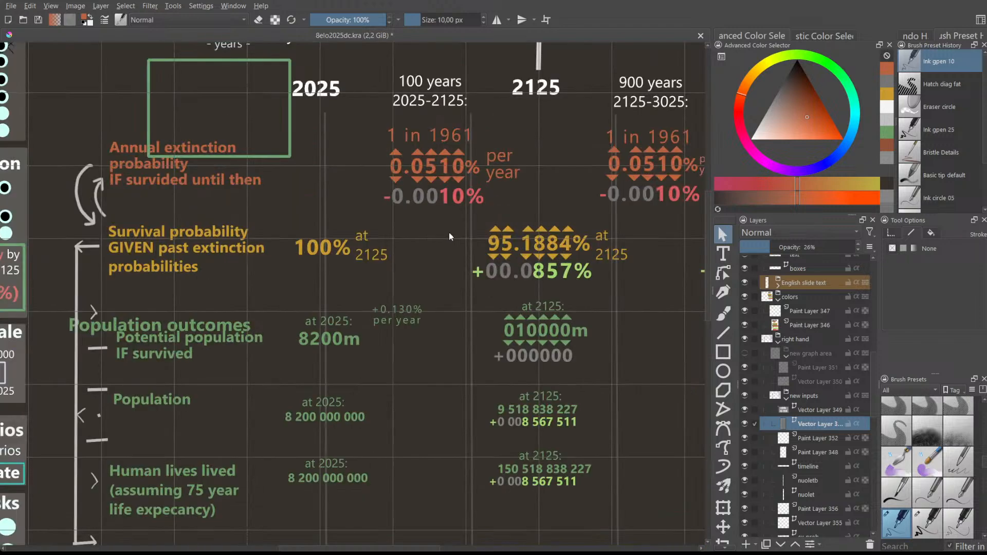
drag(707, 292, 705, 278)
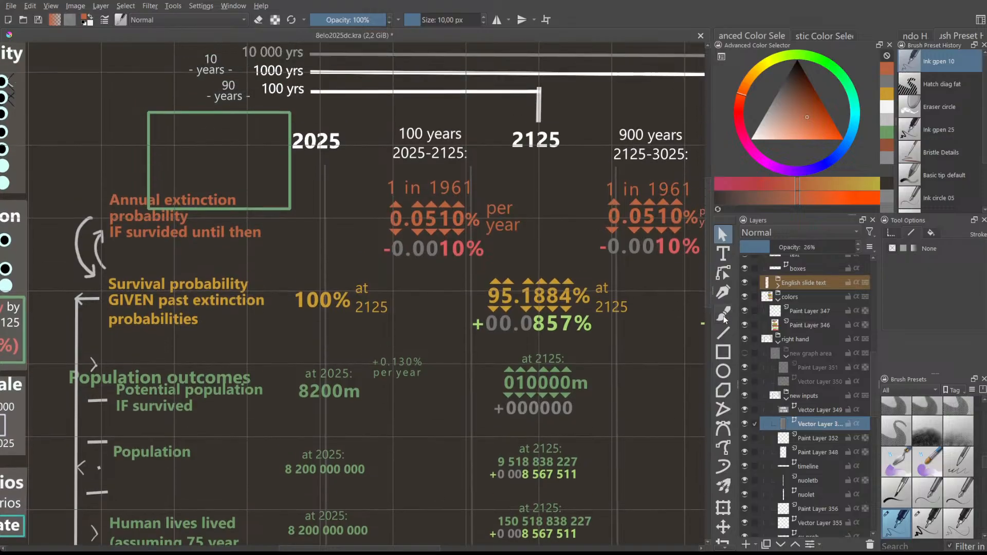
scroll(870, 377, up, 1)
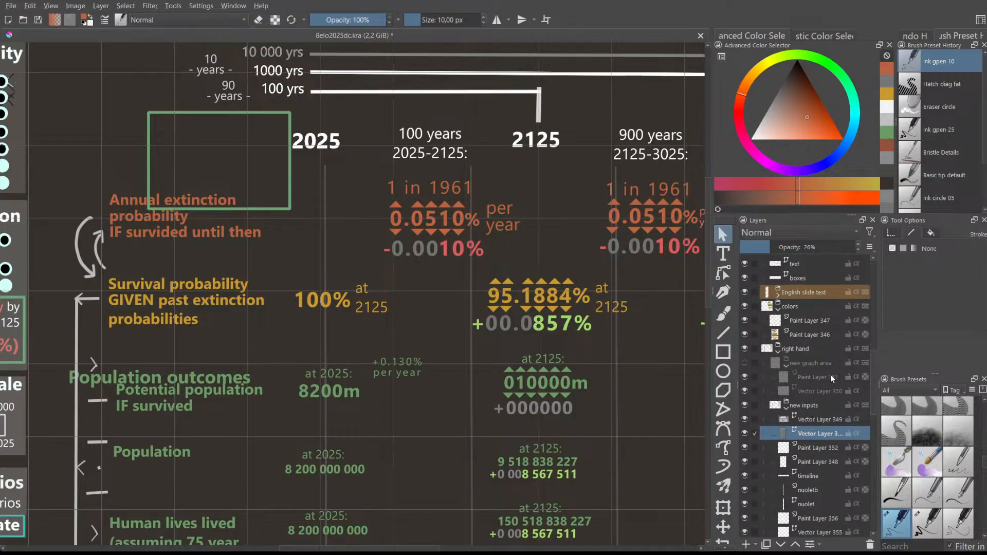
click(744, 405)
click(744, 405)
scroll(531, 349, down, 1)
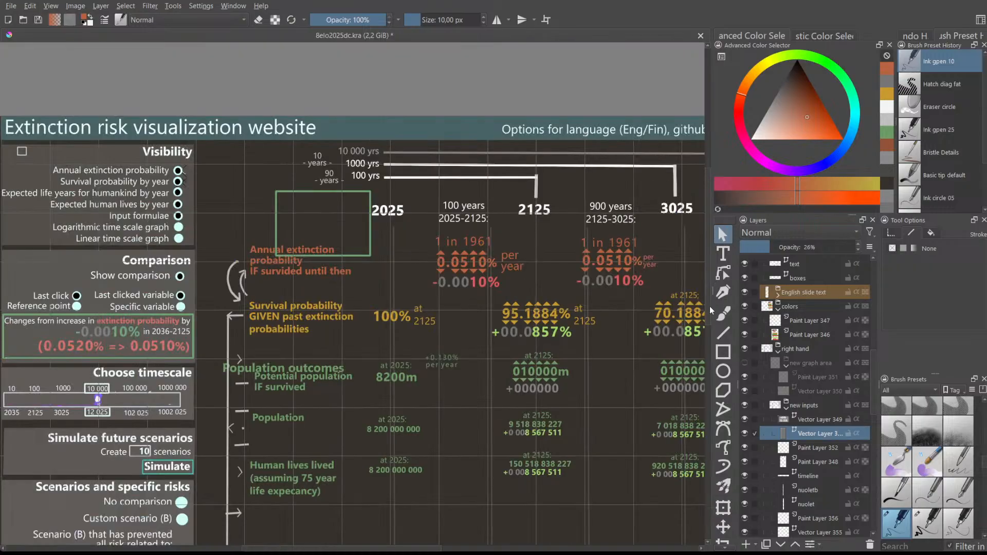
scroll(709, 294, up, 1)
drag(709, 294, 708, 294)
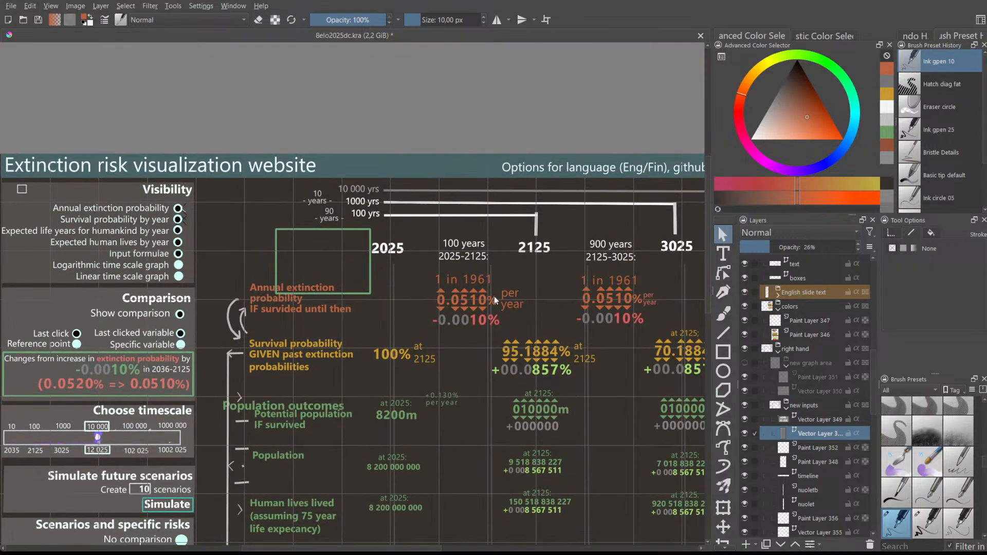
scroll(493, 360, up, 1)
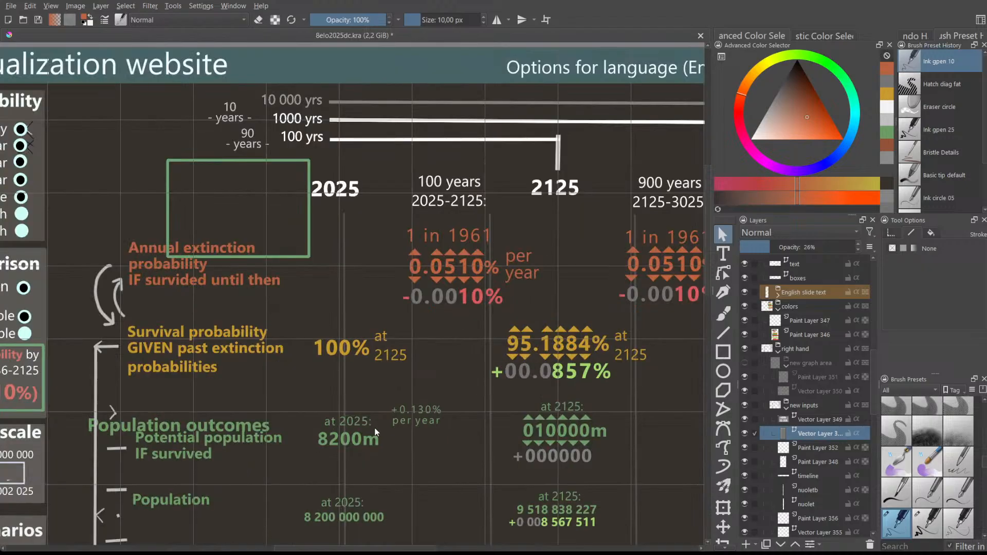
scroll(502, 351, down, 1)
scroll(468, 306, up, 1)
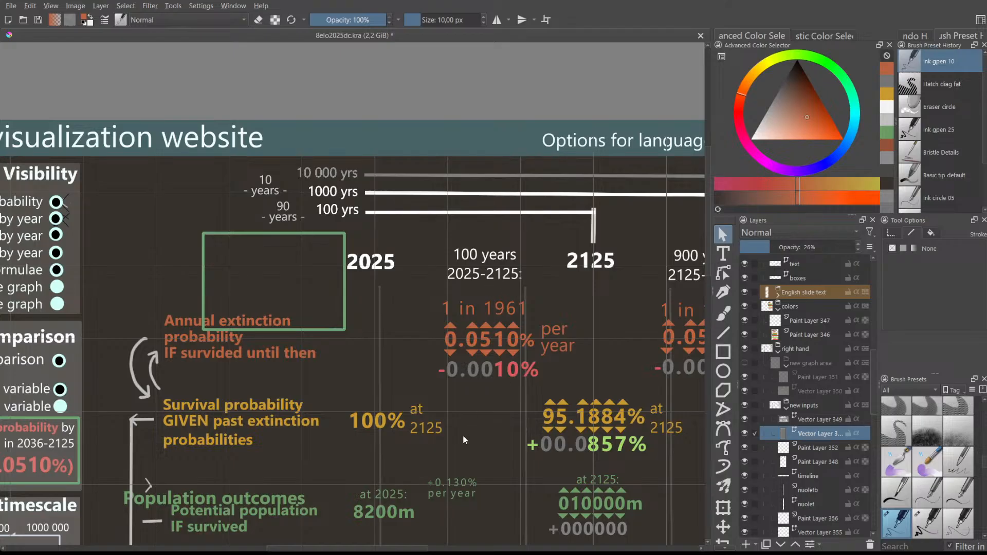
drag(392, 534, 422, 533)
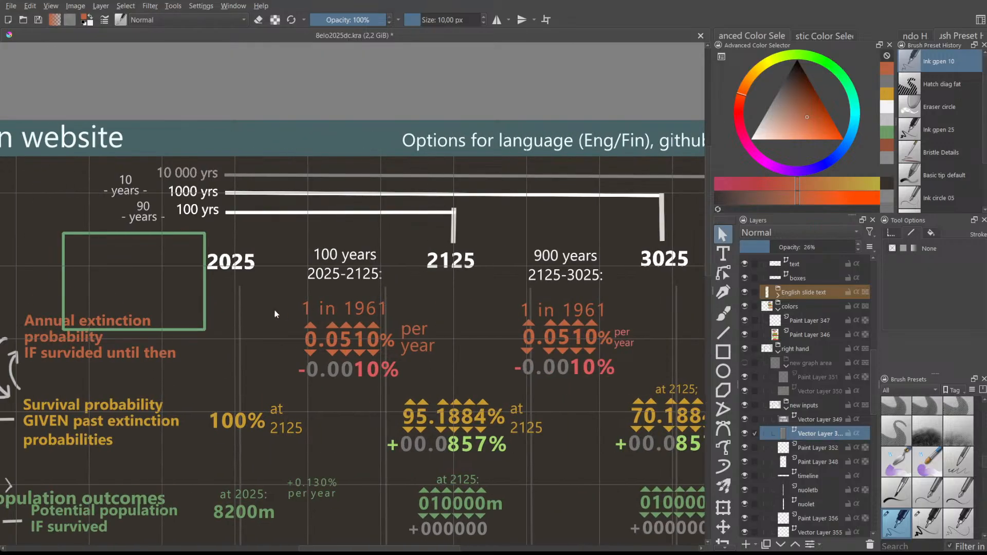
drag(361, 548, 379, 548)
scroll(431, 414, down, 1)
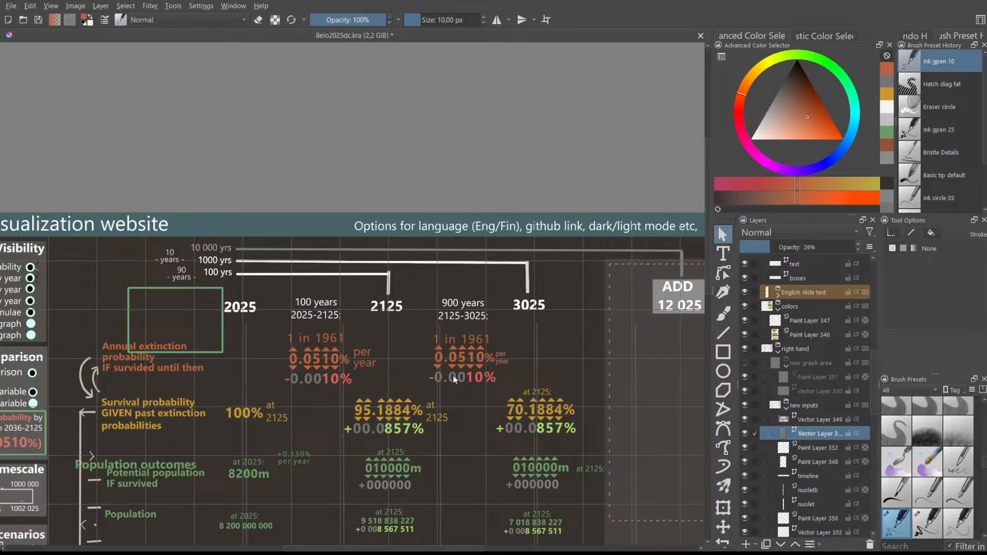
drag(368, 548, 305, 548)
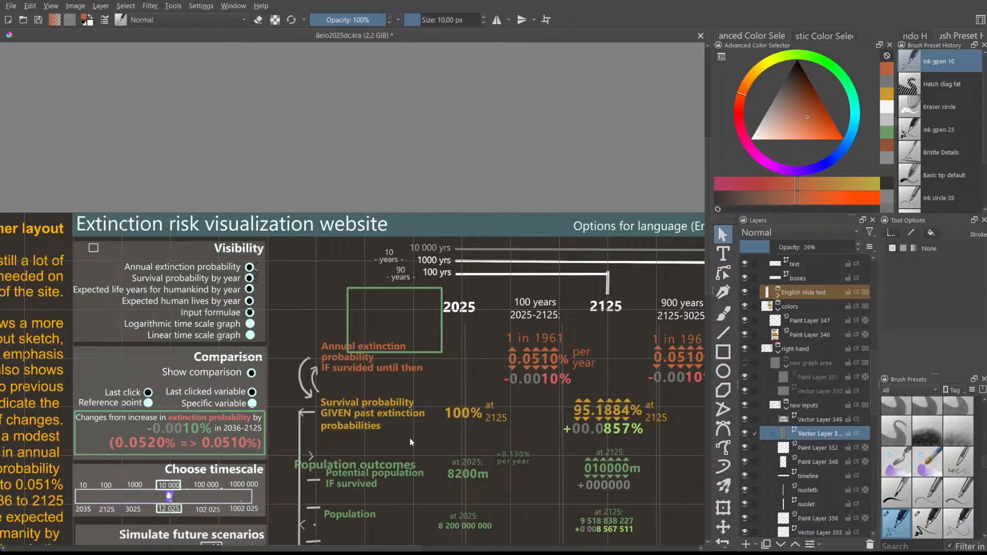
drag(402, 548, 433, 548)
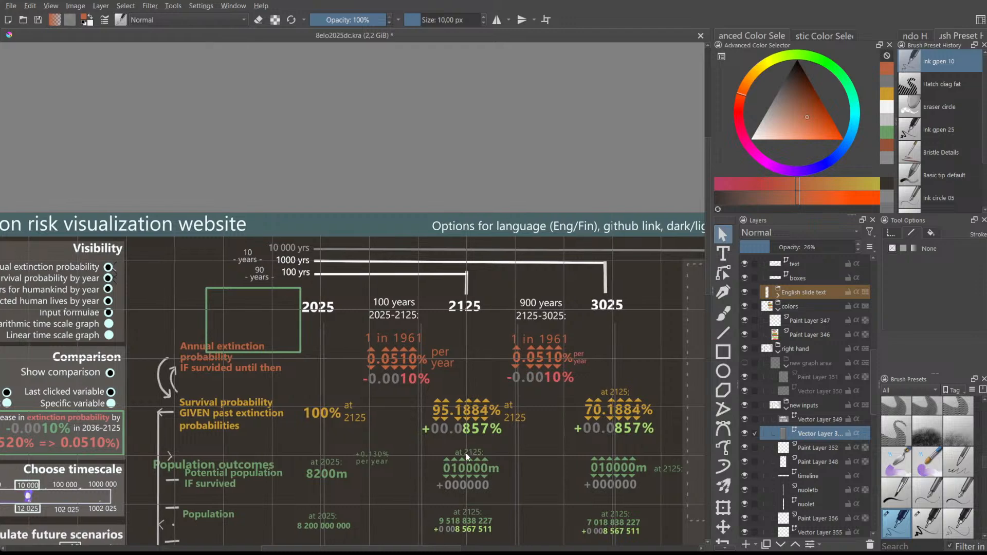
scroll(466, 452, up, 1)
scroll(466, 452, down, 1)
scroll(400, 418, up, 1)
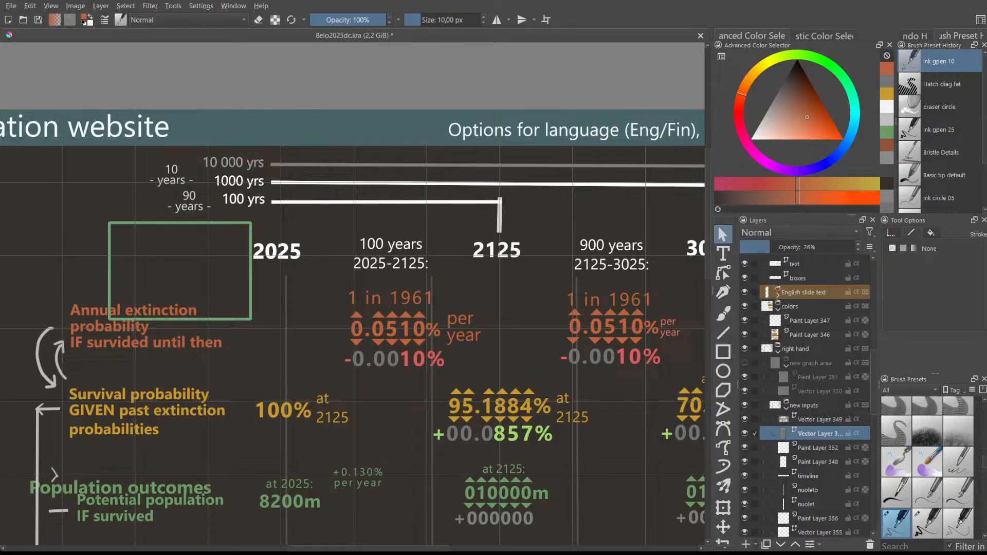
- Add a vector layer with a text box beside 0.0510% holding the pasted 'Annual extinction probability' label
click(771, 433)
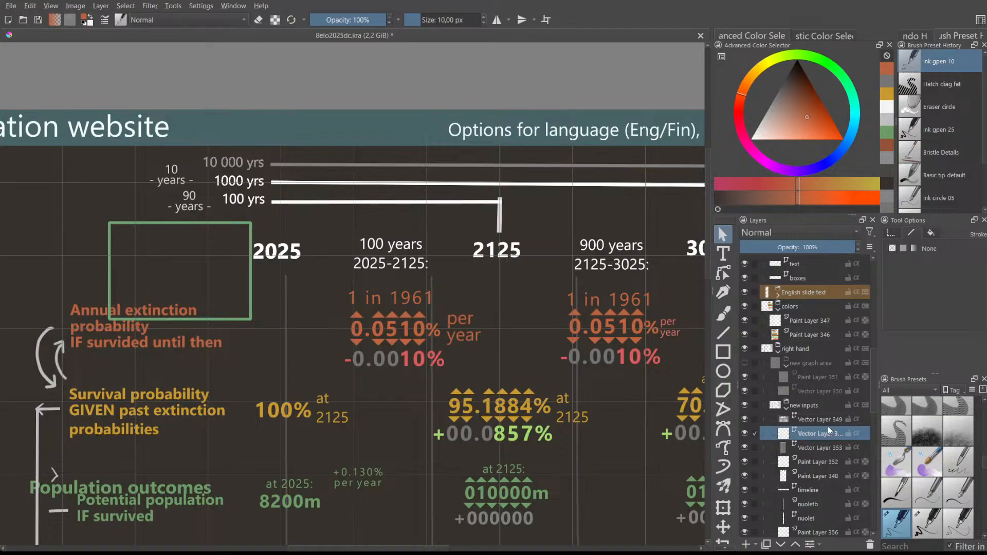
click(726, 255)
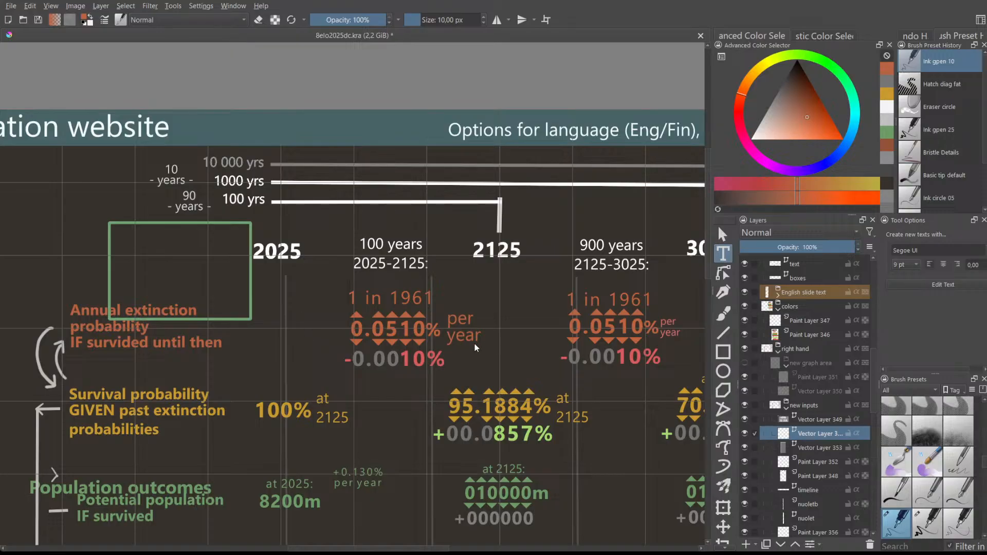
scroll(832, 435, down, 2)
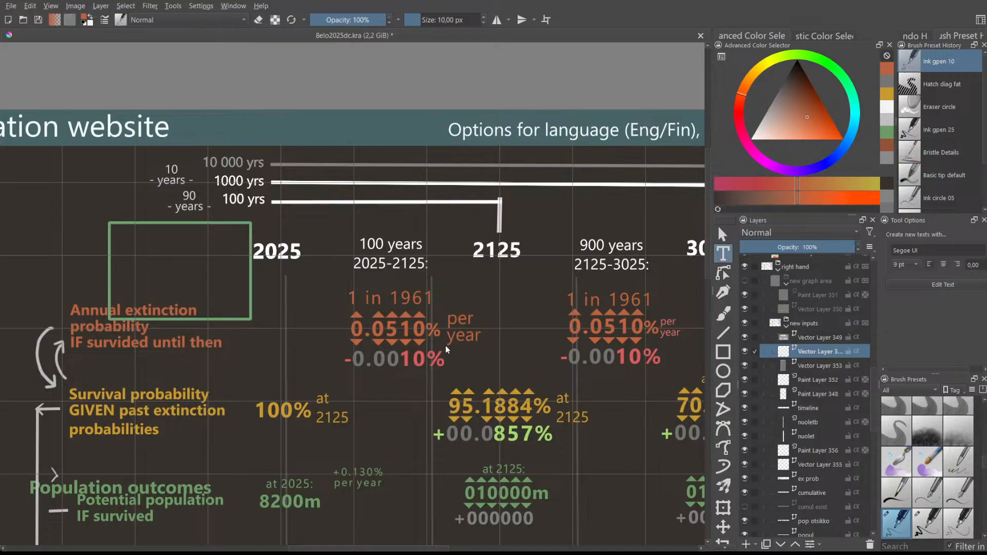
scroll(314, 320, up, 1)
scroll(285, 323, down, 2)
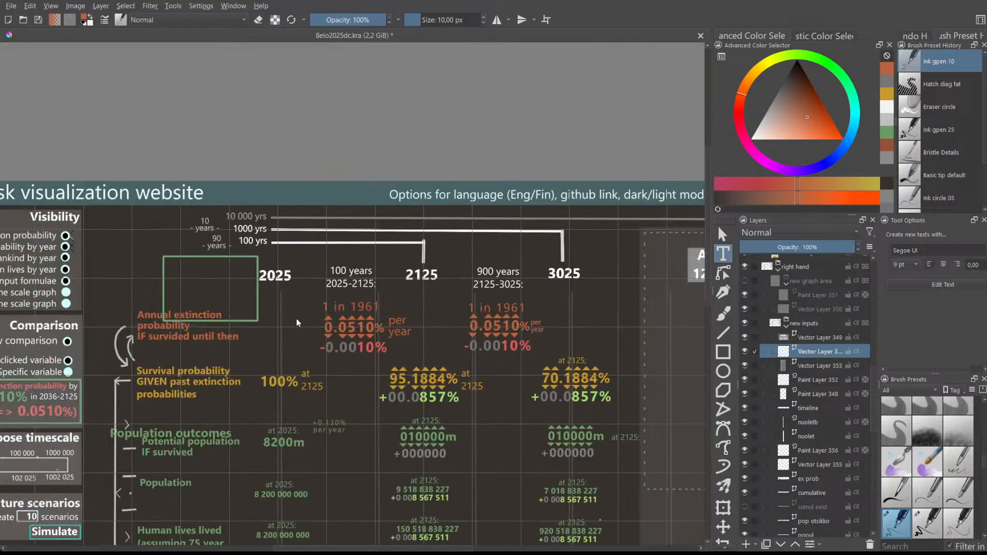
drag(272, 310, 319, 340)
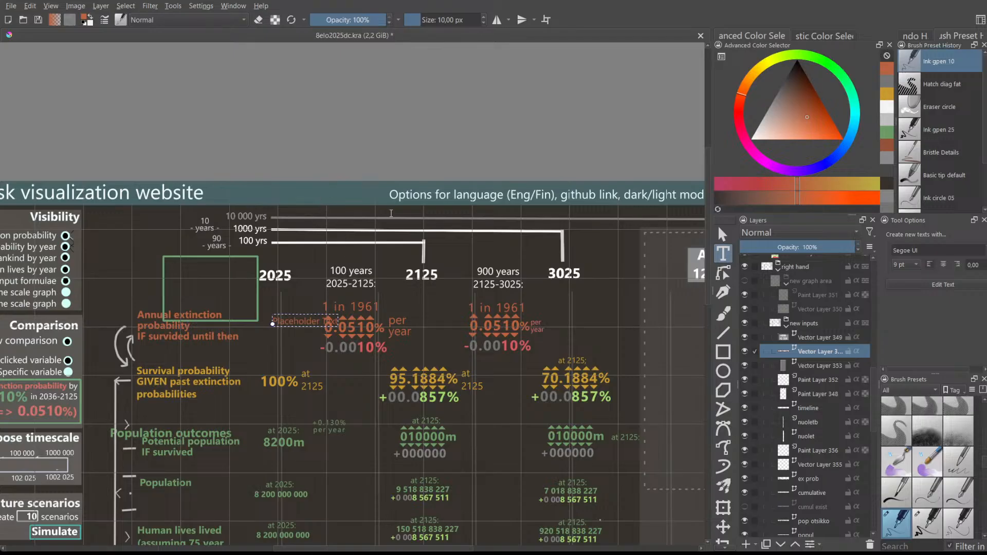
text(Annual extinction probability)
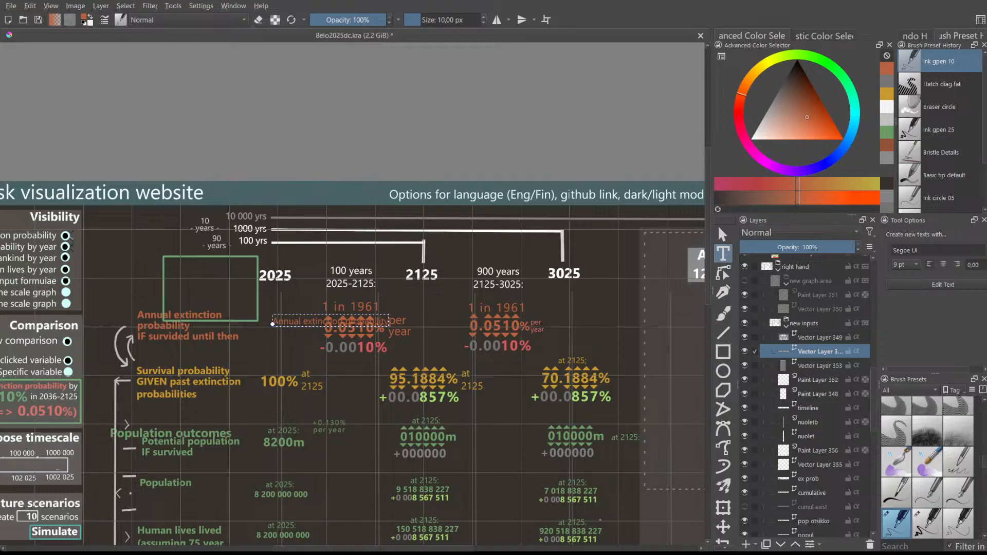
key(Return)
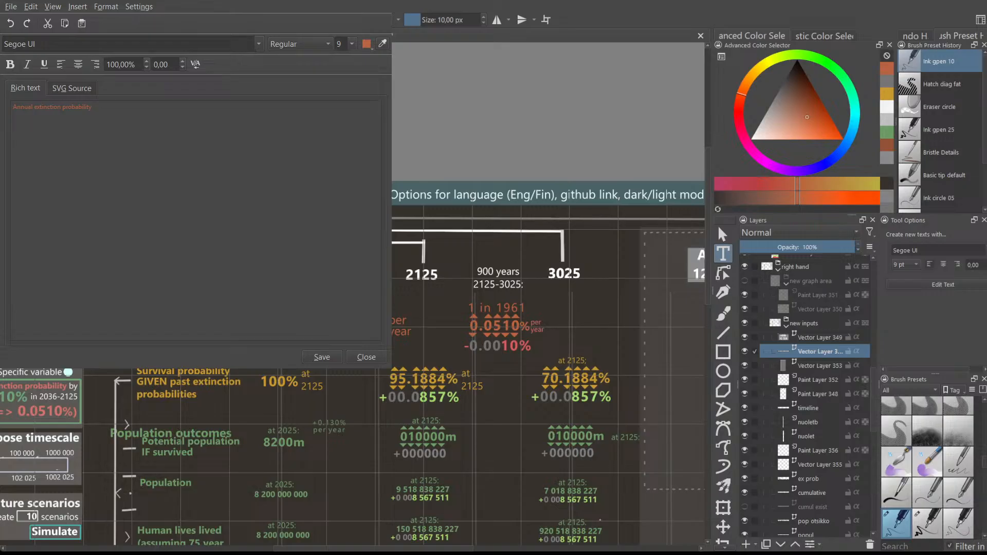
- Shrink the text editor window and move it out of the way of the canvas
drag(392, 369, 252, 237)
drag(126, 118, 848, 356)
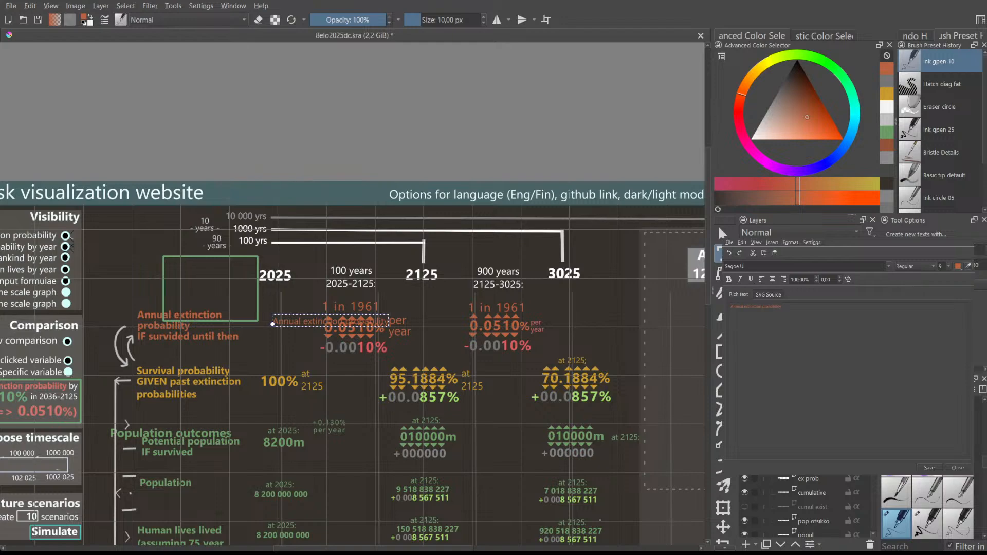
drag(847, 231, 847, 213)
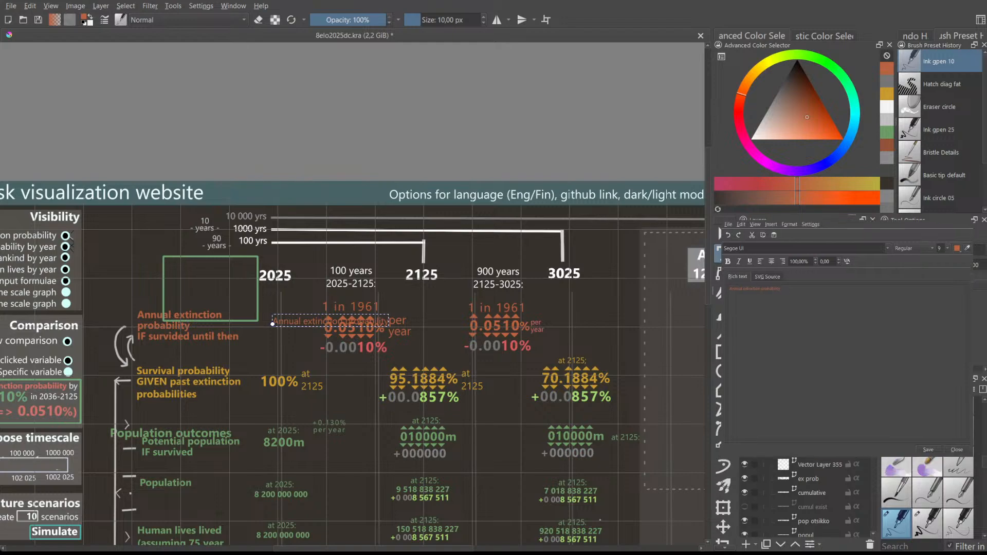
drag(971, 455, 899, 412)
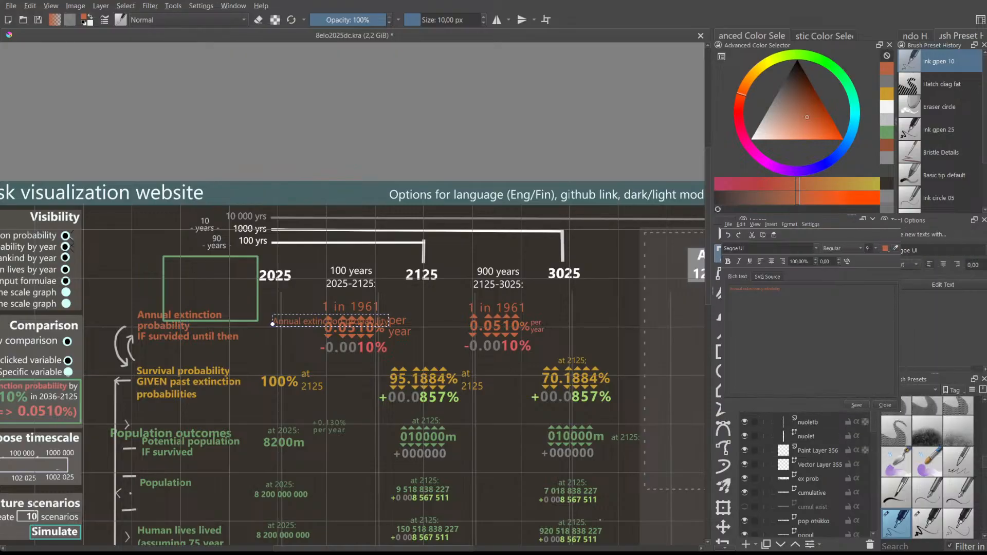
drag(846, 213, 872, 49)
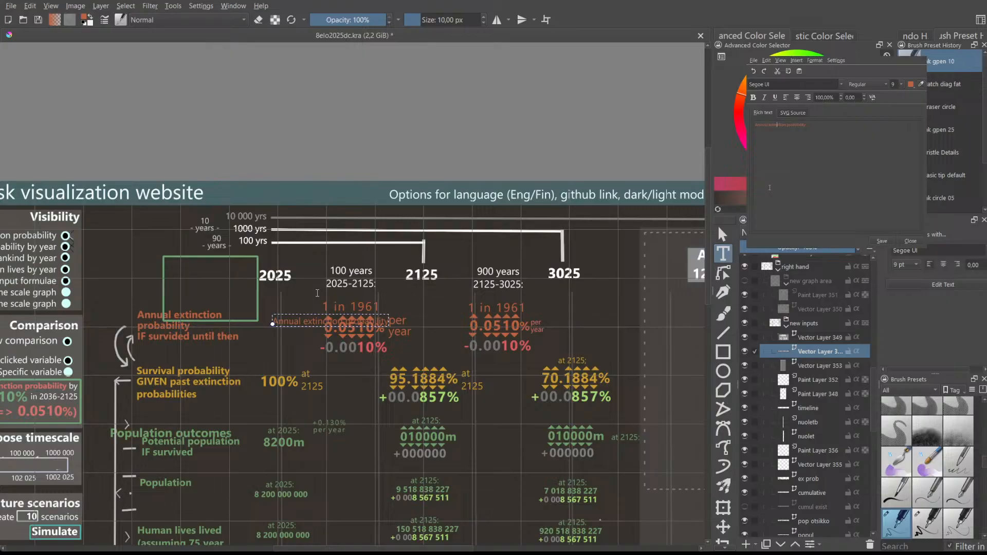
- Break the label into lines with the 2026:2125: range, right-align it, save and close
key(Return)
key(Return)
key(ctrl+a)
click(808, 97)
click(881, 241)
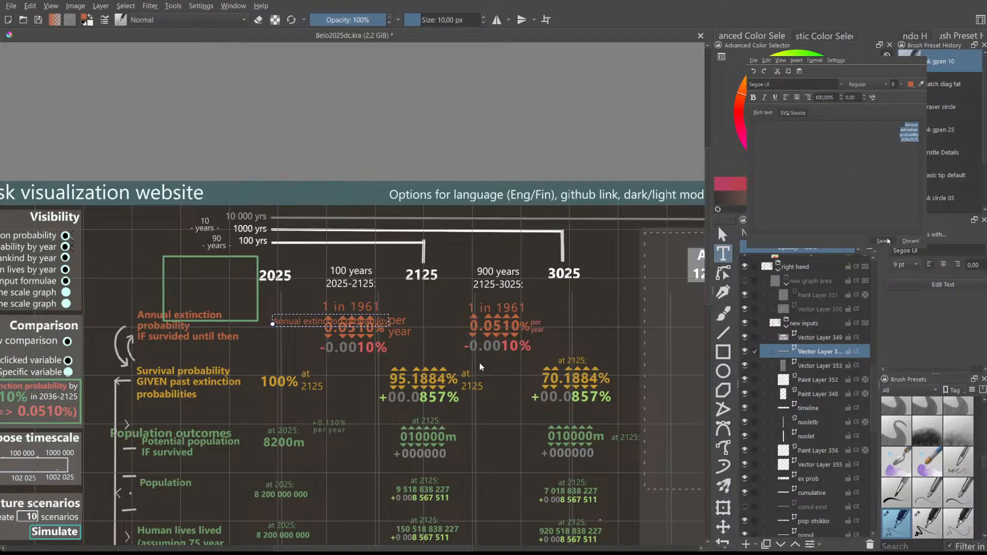
click(911, 241)
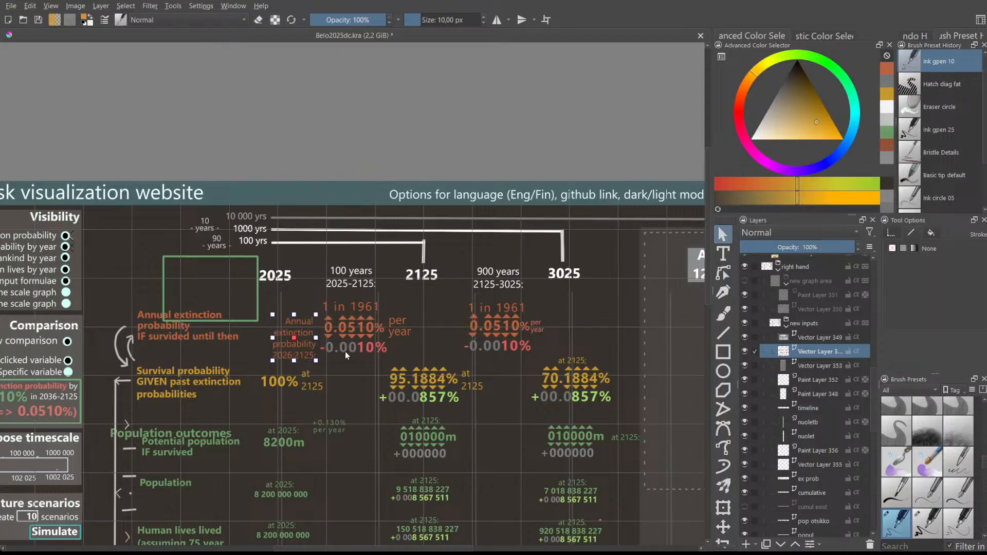
- Nudge the label slightly up, then draw a new text box beside the 95.1884% figure
click(307, 329)
drag(306, 329, 307, 327)
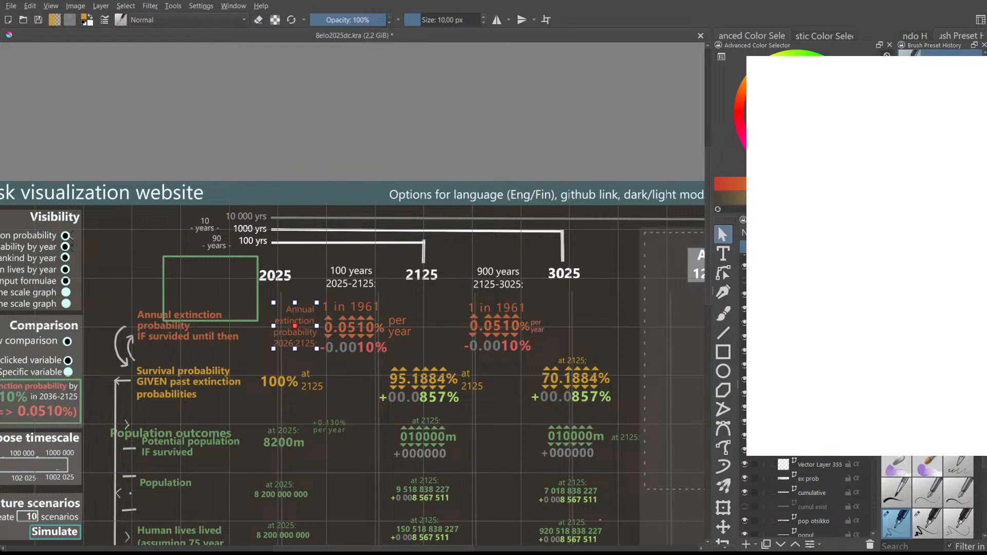
click(723, 253)
drag(335, 369, 395, 419)
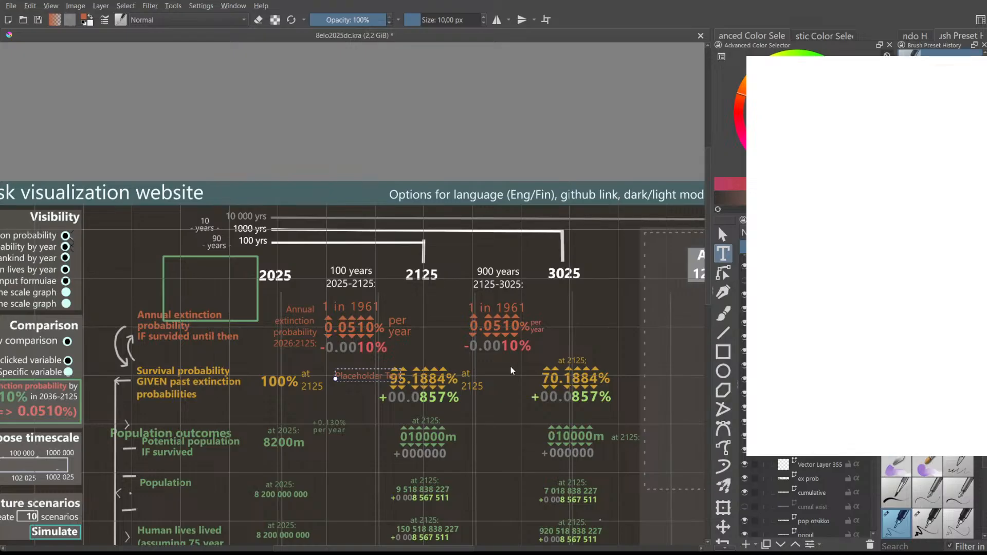
- Copy the 'Annual extinction probability 2026:2125:' label and drag the copy beside the 900-year 0.0510%
key(Escape)
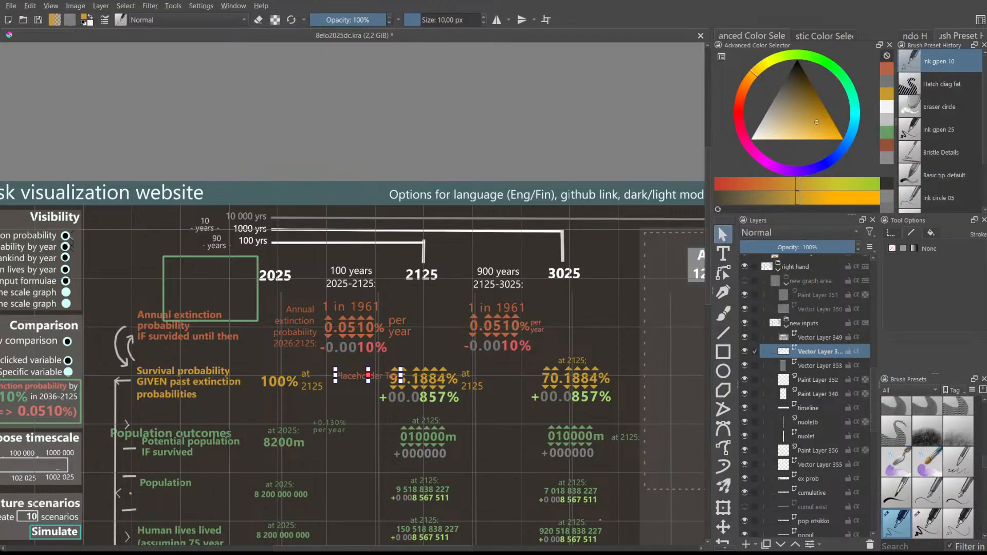
key(ctrl+plus)
key(ctrl+plus)
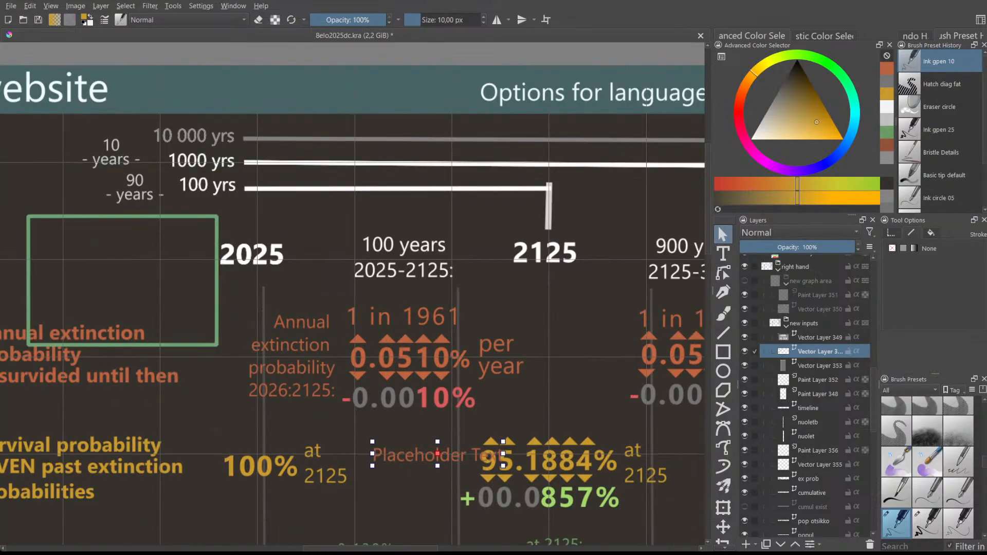
key(ctrl+minus)
key(ctrl+minus)
key(ctrl+minus)
key(ctrl+plus)
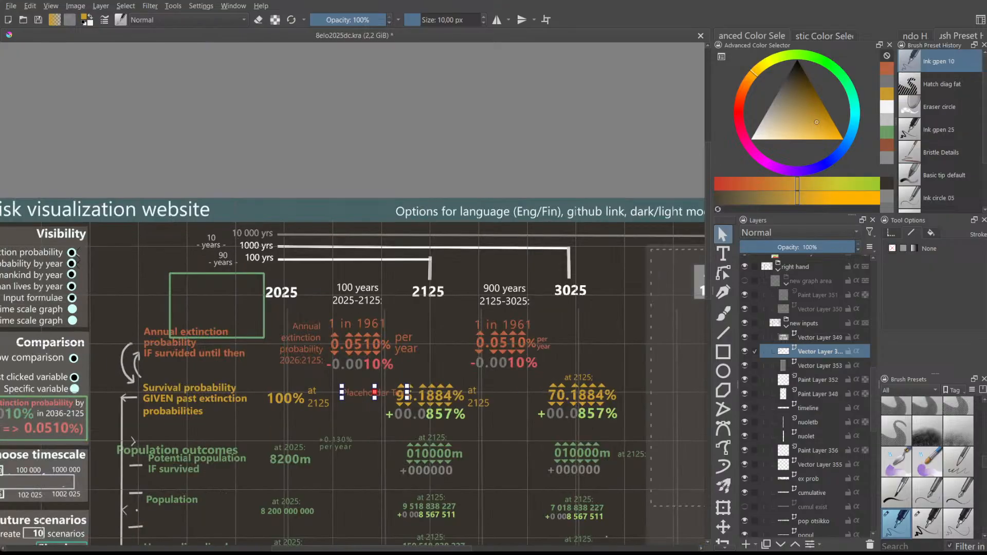
click(301, 334)
click(259, 329)
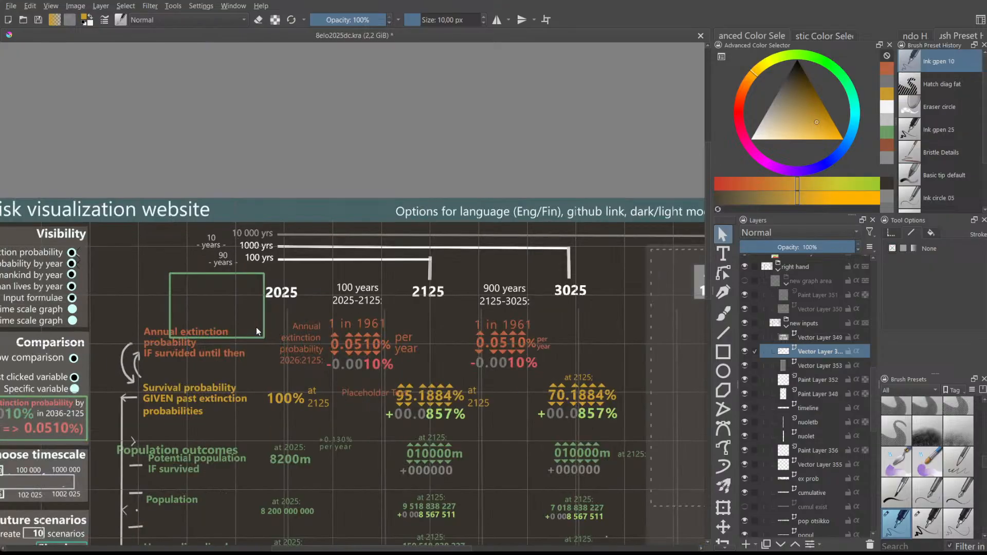
click(295, 343)
scroll(265, 339, up, 1)
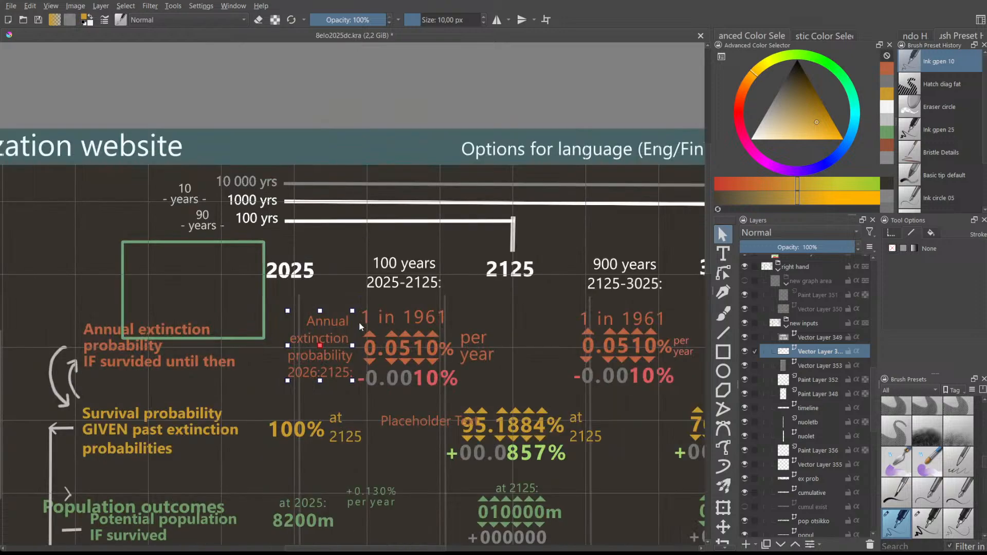
key(ctrl+c)
key(ctrl+v)
drag(334, 357, 551, 350)
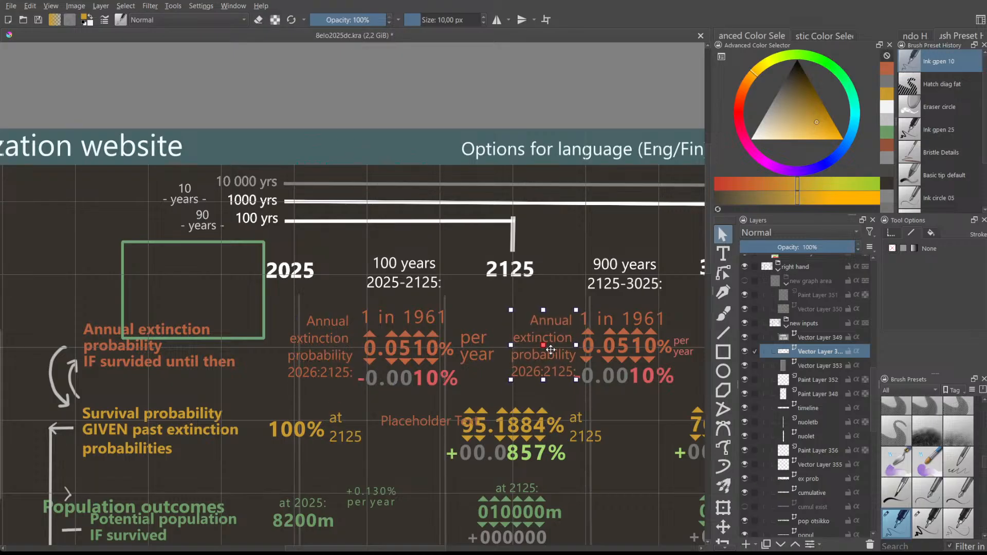
scroll(536, 434, down, 3)
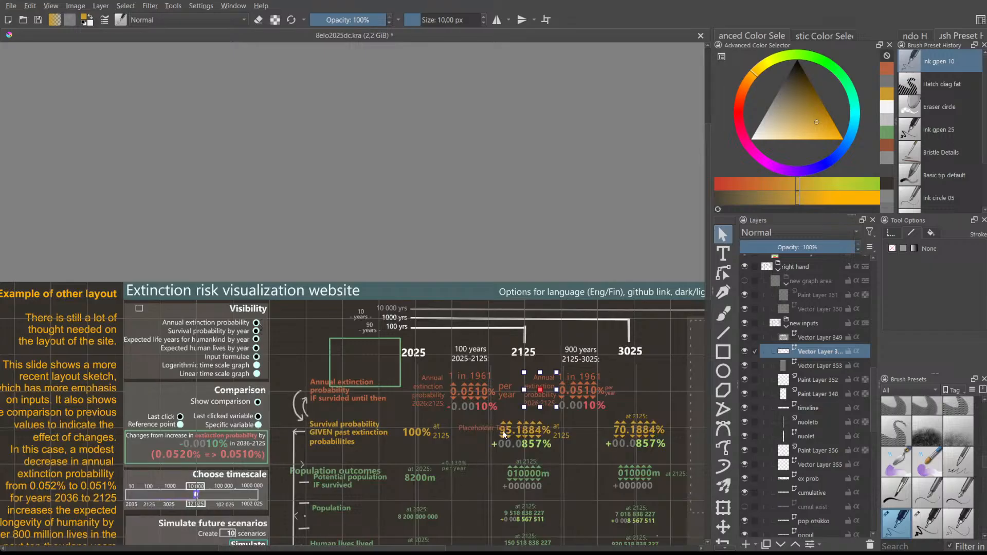
- Nudge the copied label down, then edit the left label to shrink its text and reselect it
drag(534, 391, 534, 391)
scroll(411, 383, up, 1)
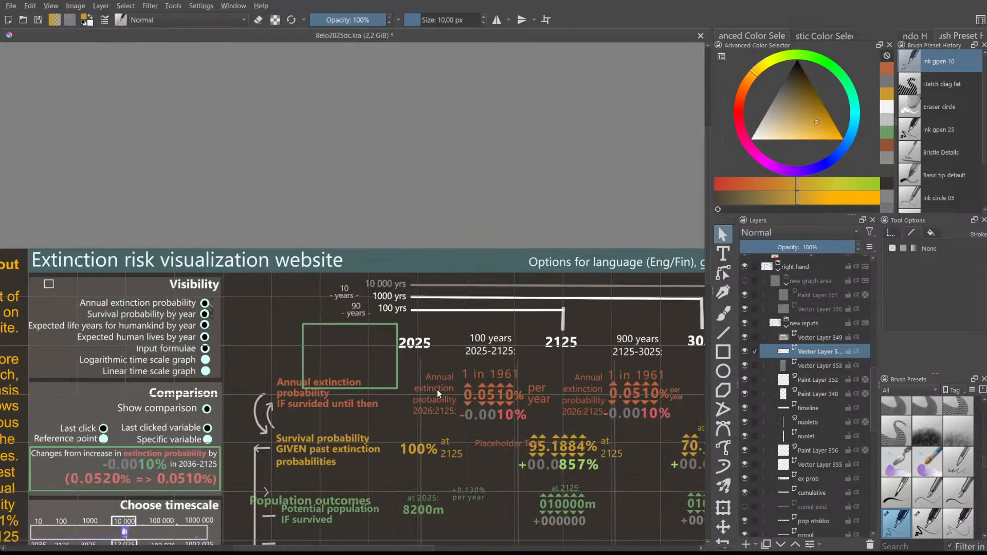
double_click(439, 394)
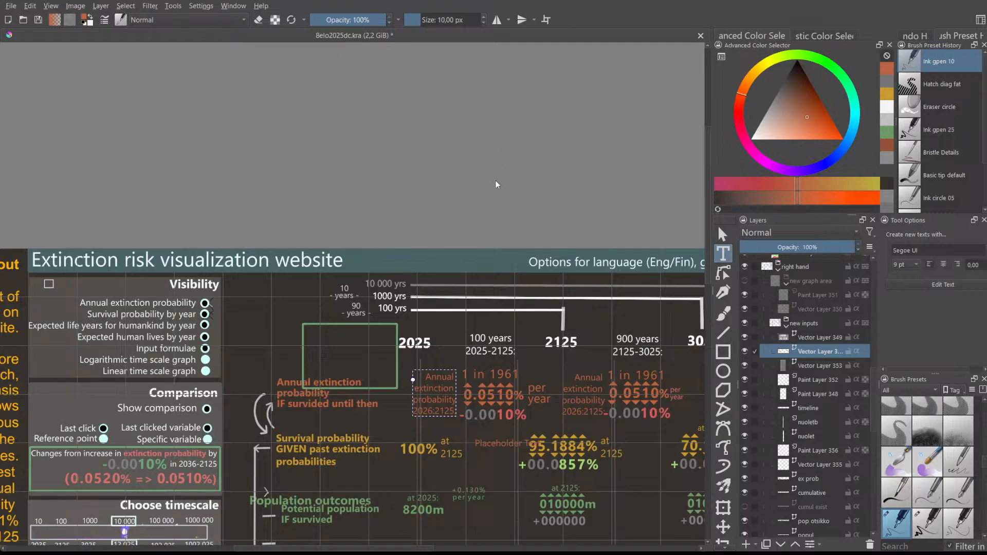
click(470, 368)
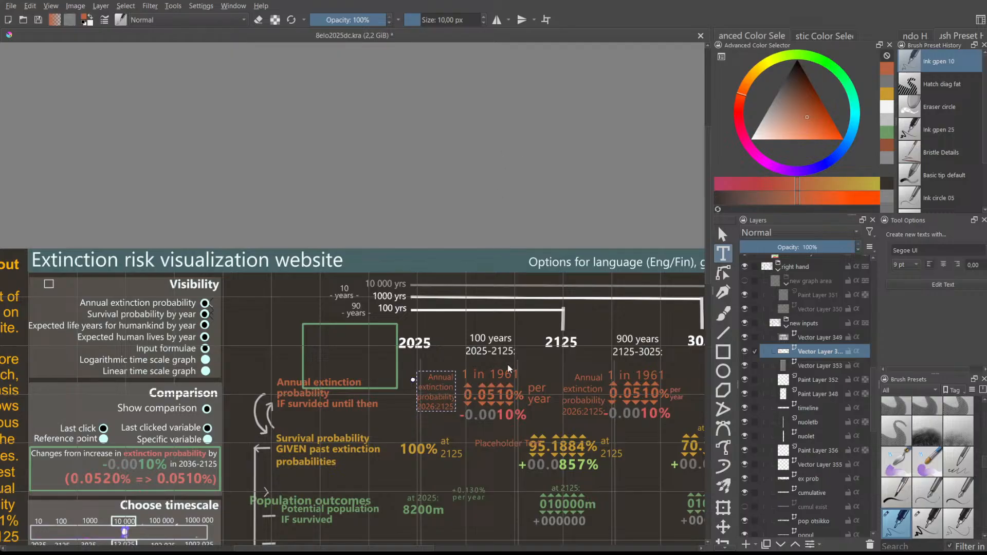
click(509, 369)
- Zoom and scroll the view to check the full mockup layout
scroll(490, 370, up, 2)
scroll(454, 381, down, 3)
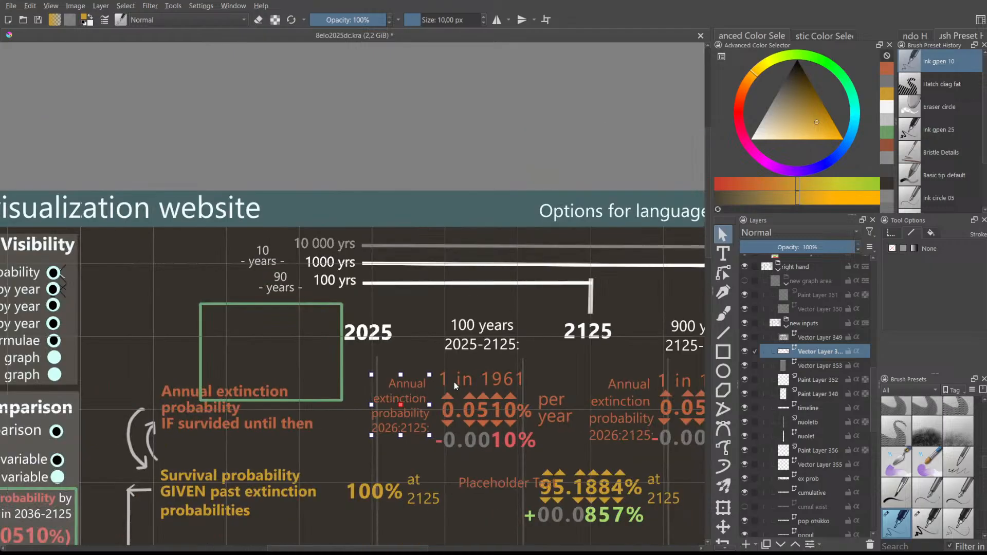
scroll(400, 384, up, 2)
scroll(399, 384, down, 3)
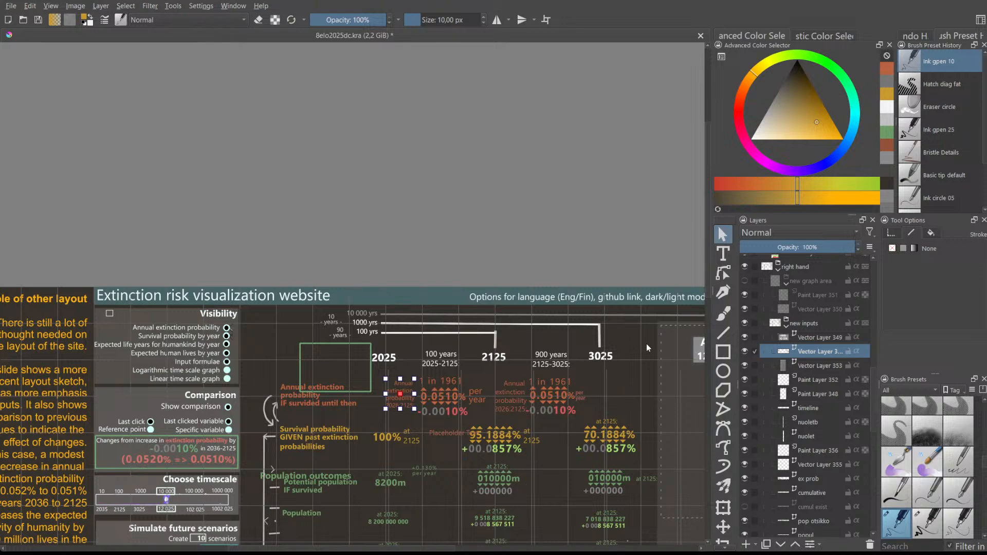
scroll(704, 269, down, 5)
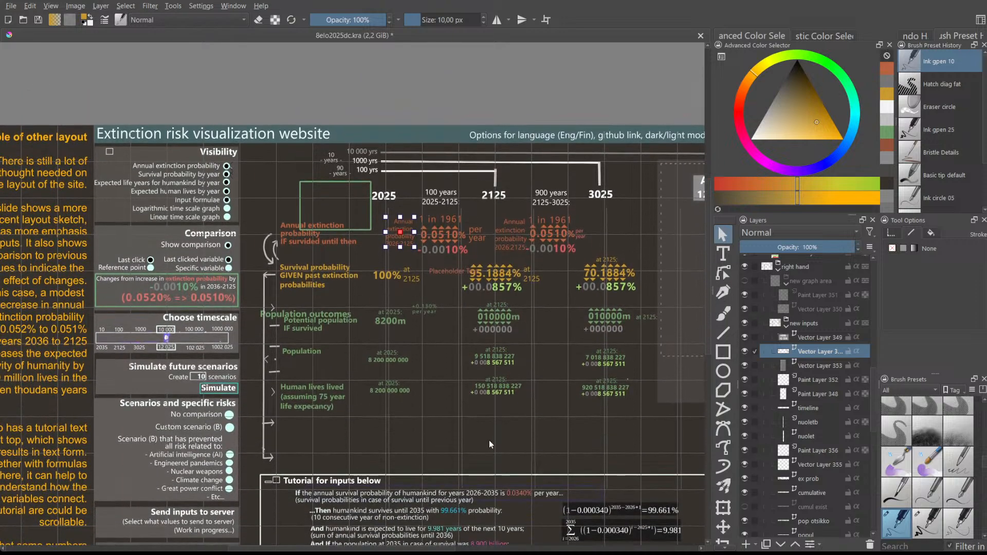
ctrl+scroll(611, 351, down, 2)
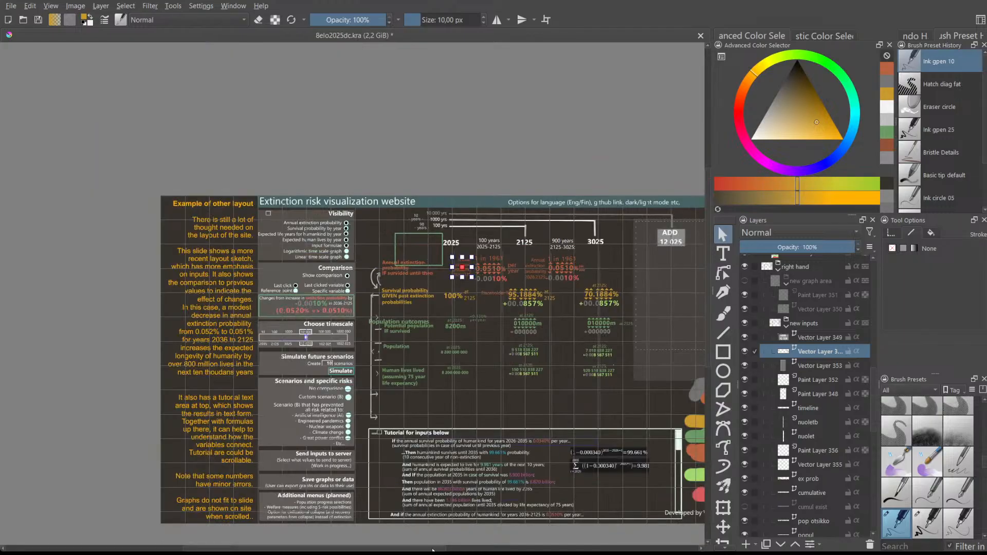
drag(435, 548, 456, 548)
scroll(488, 418, up, 3)
scroll(375, 312, down, 2)
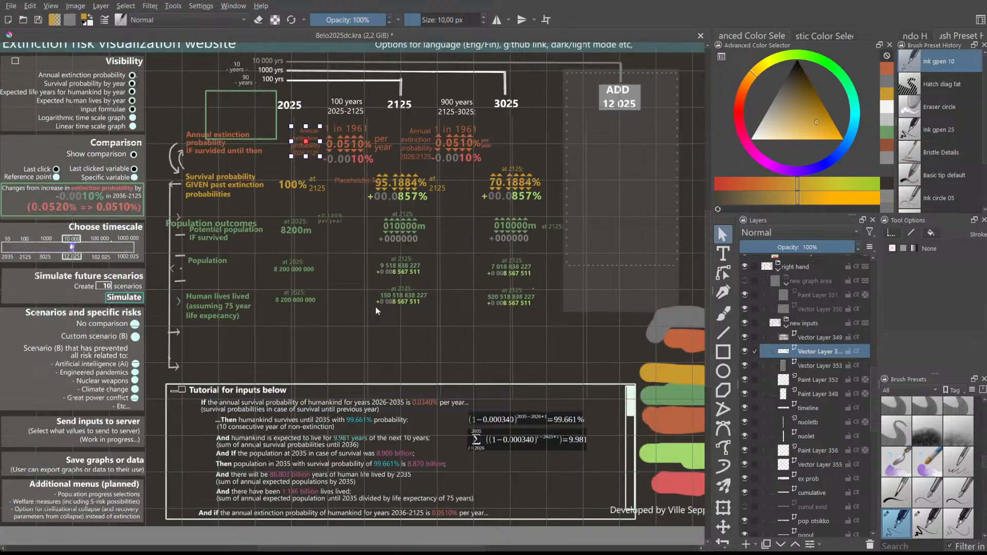
drag(706, 253, 705, 227)
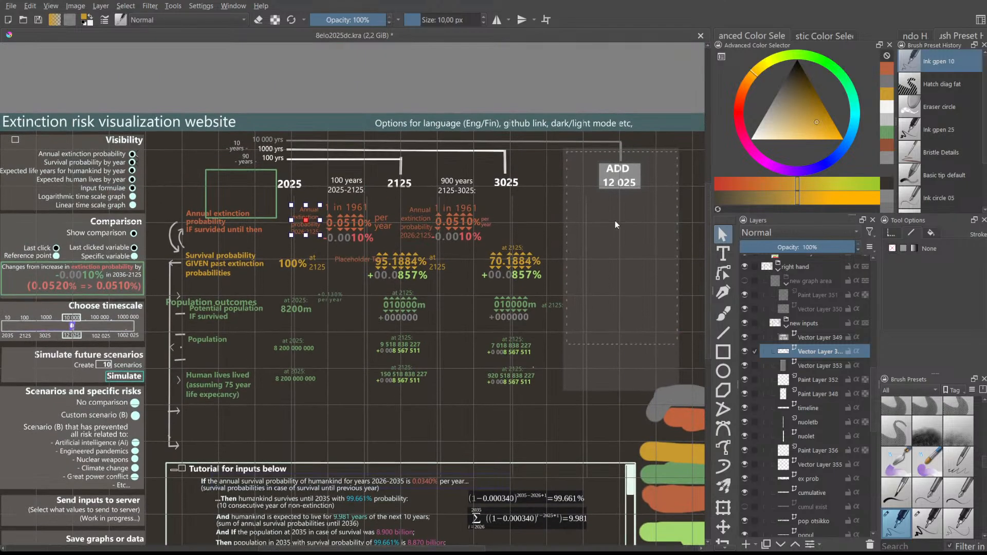
scroll(359, 201, up, 3)
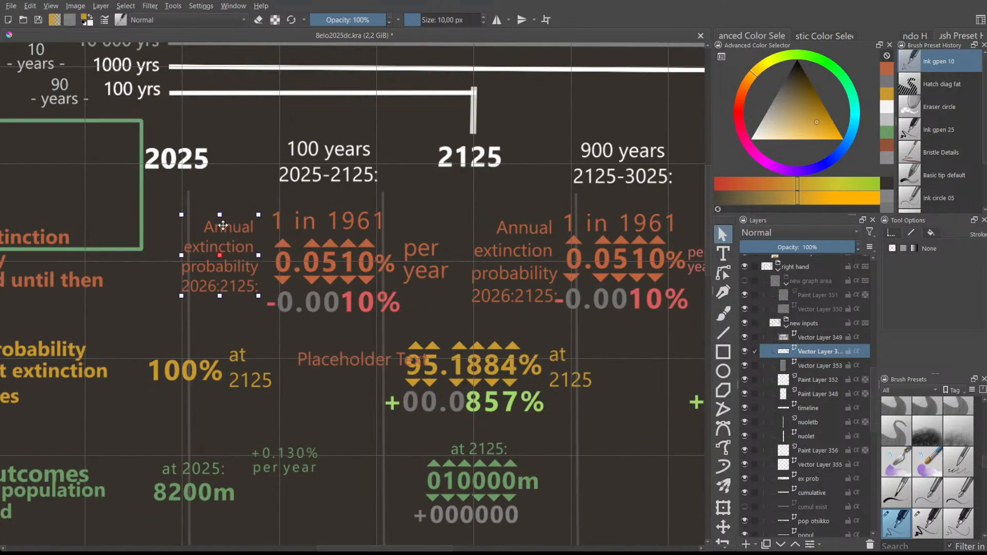
- Delete the duplicate annual extinction label from the 2125 column
scroll(172, 227, up, 1)
scroll(185, 229, down, 1)
drag(329, 545, 312, 546)
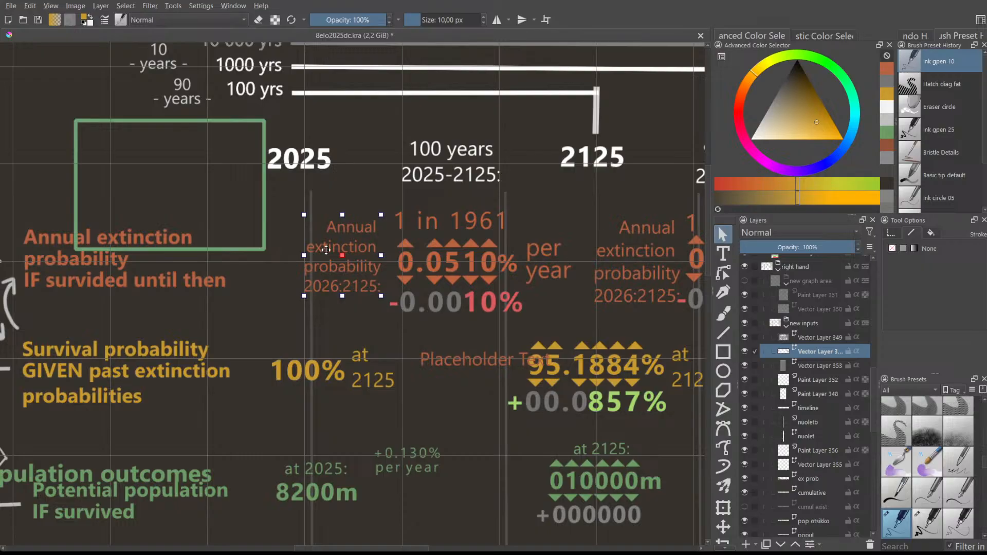
click(360, 206)
scroll(542, 262, down, 1)
click(607, 259)
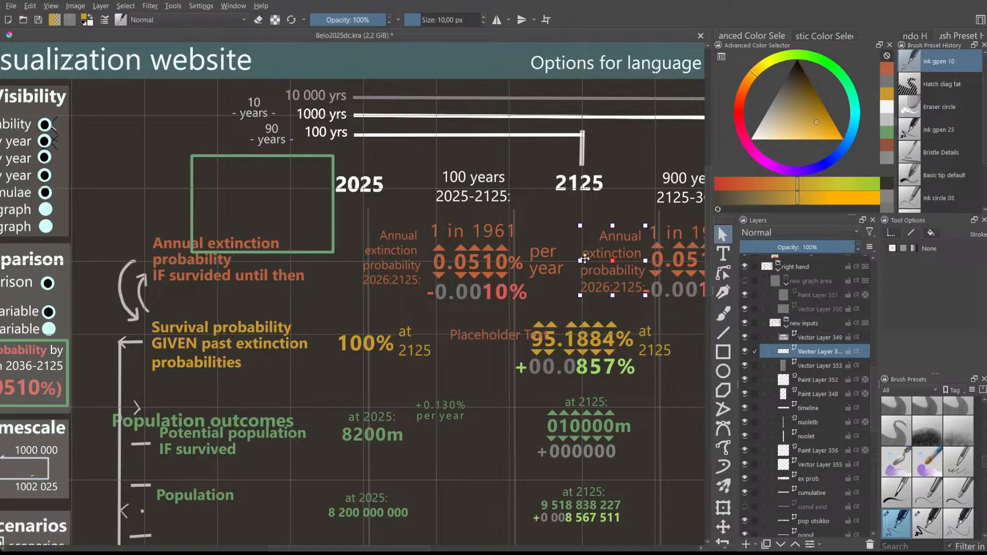
key(Delete)
- Nudge the 2025 column's annual extinction label slightly right and briefly reopen its text
click(396, 260)
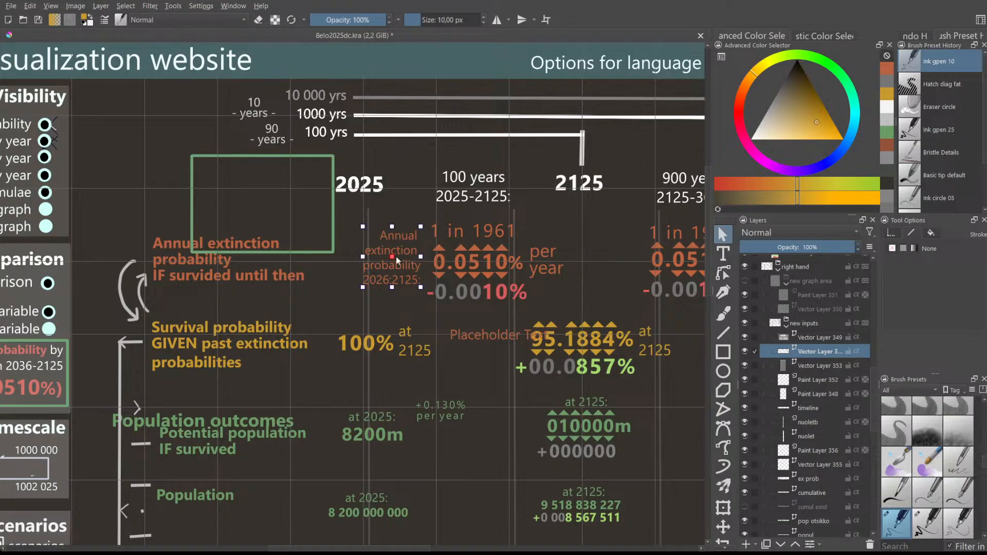
drag(396, 258, 398, 259)
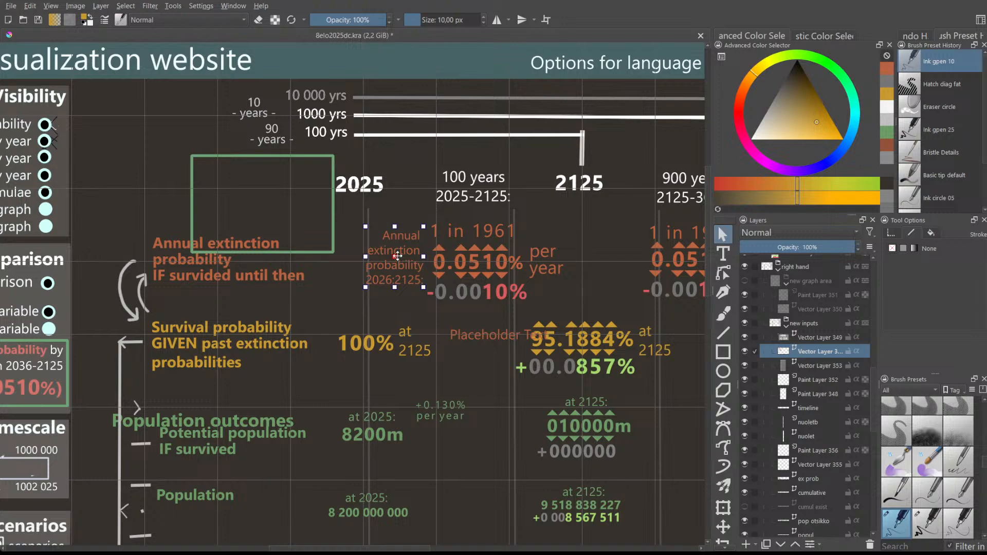
click(396, 210)
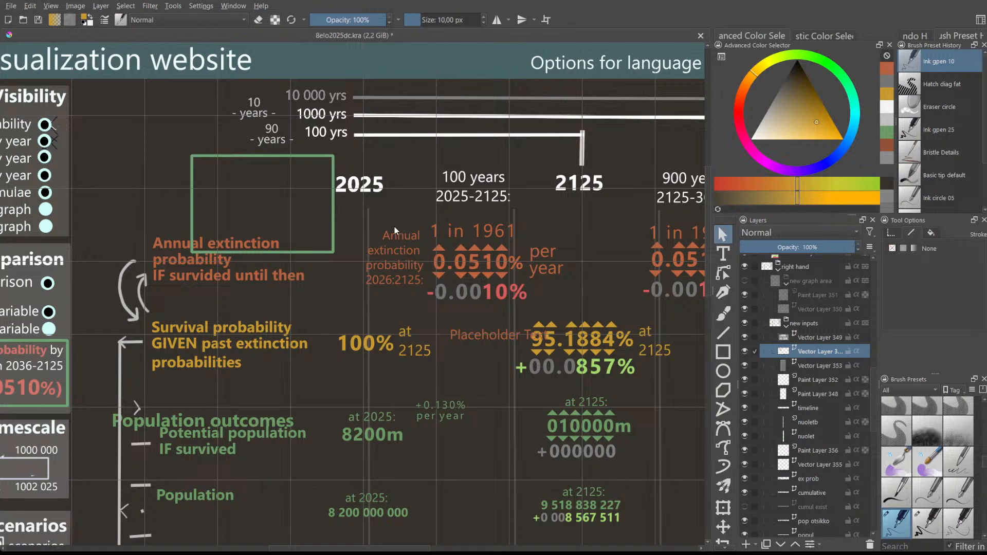
double_click(395, 257)
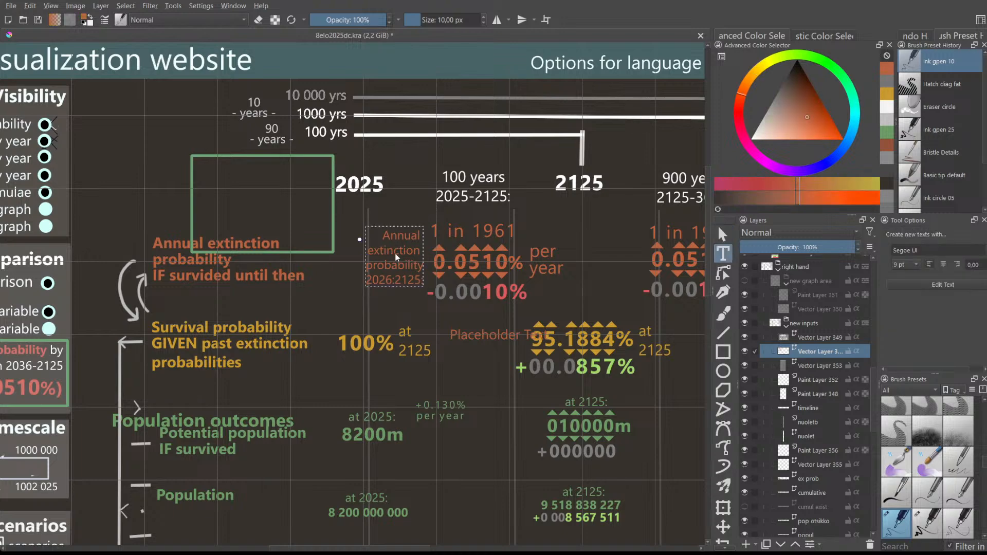
key(Escape)
- On the ex prob layer, move 'per year' up to just below the 2125 heading
scroll(823, 424, down, 1)
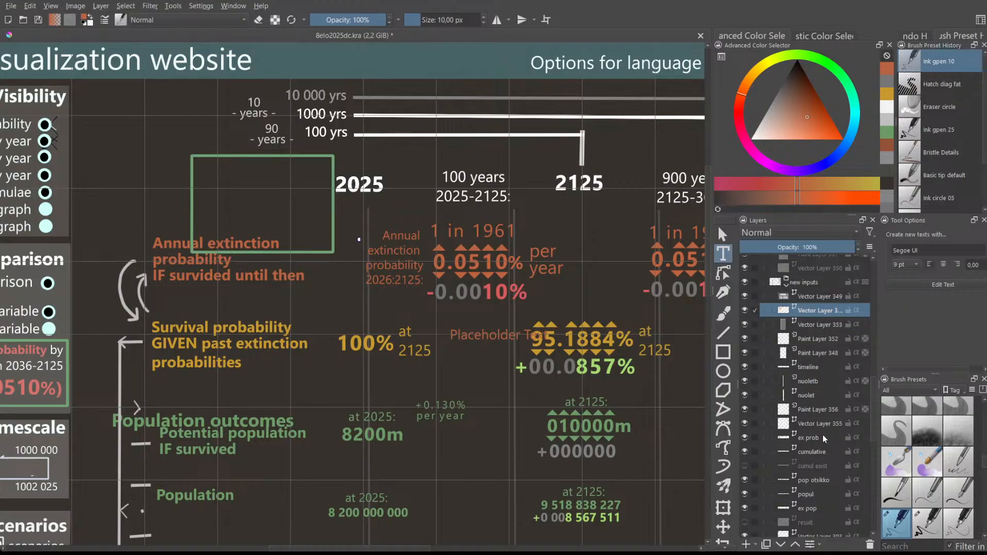
click(822, 438)
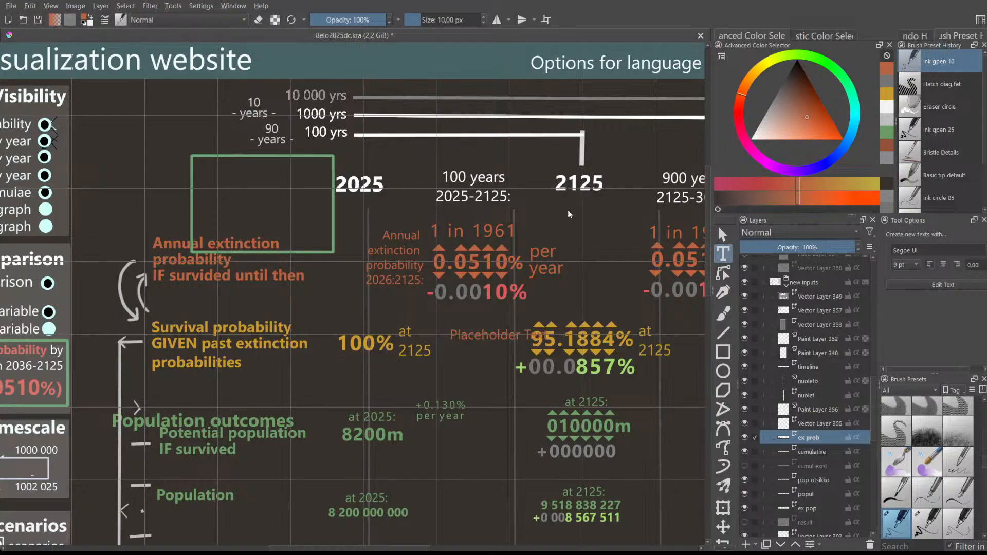
click(722, 234)
click(555, 257)
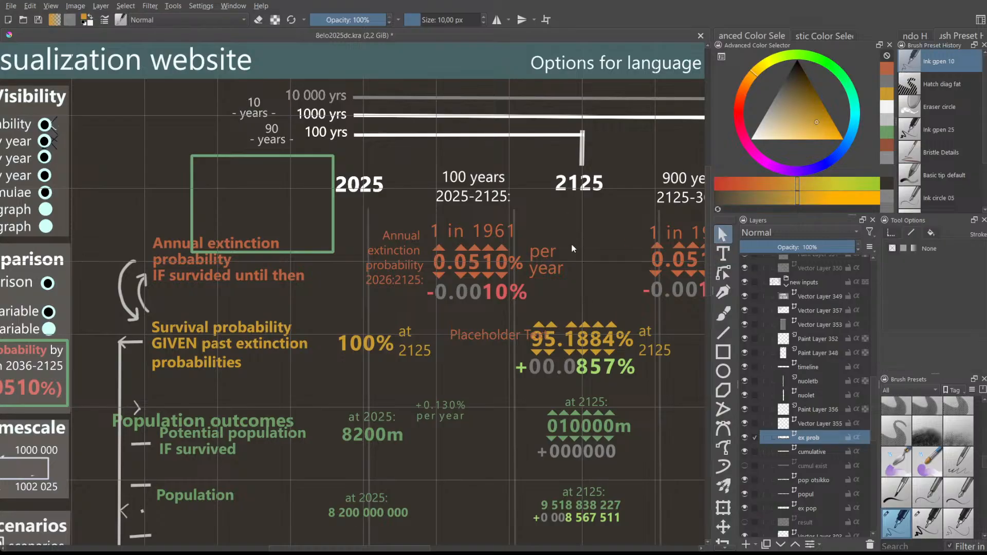
drag(556, 255, 576, 220)
- Rearrange '1 in 1961' and 'per year' so 'per year' sits right after 0.0510%, then deselect
click(474, 232)
drag(478, 228, 603, 263)
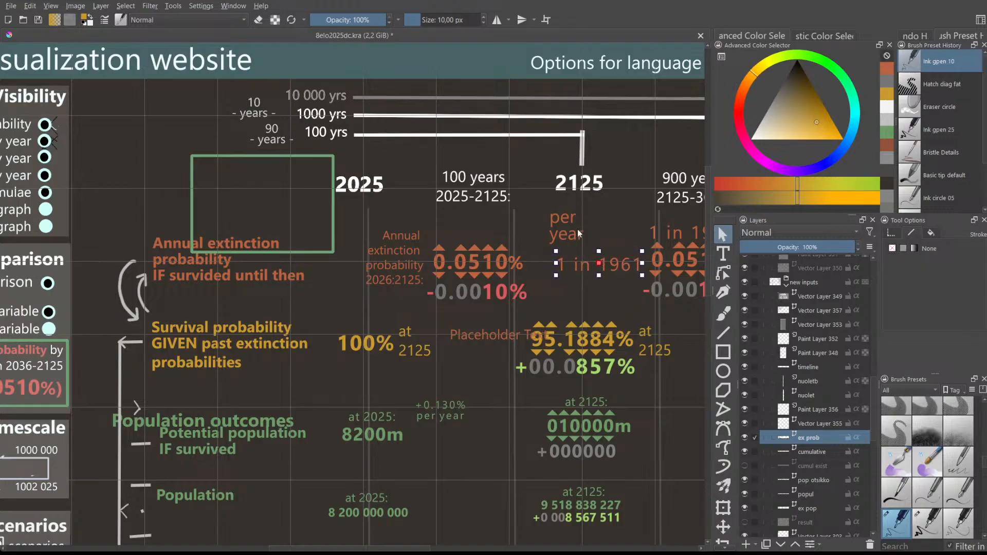
click(562, 225)
drag(562, 226, 540, 252)
click(590, 251)
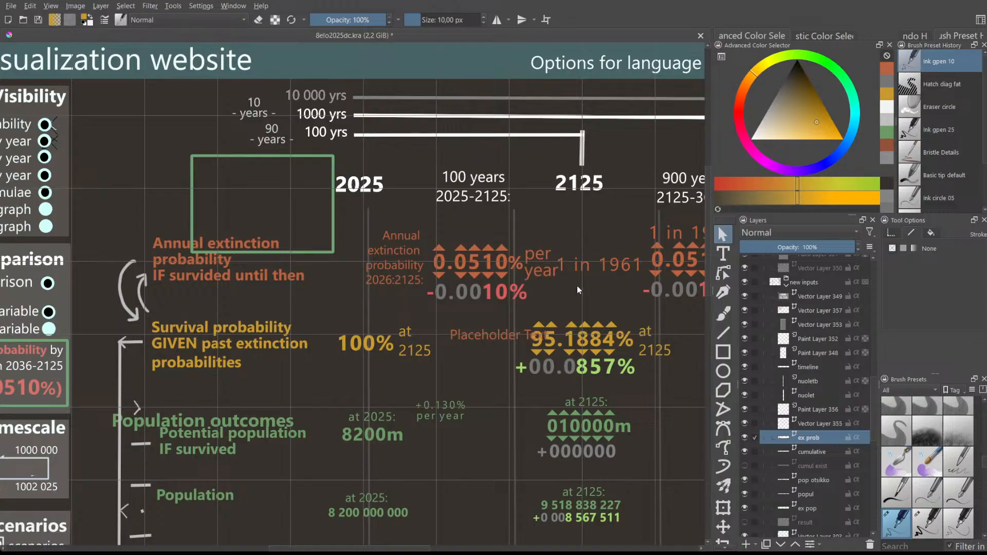
drag(423, 549, 461, 549)
scroll(425, 353, down, 1)
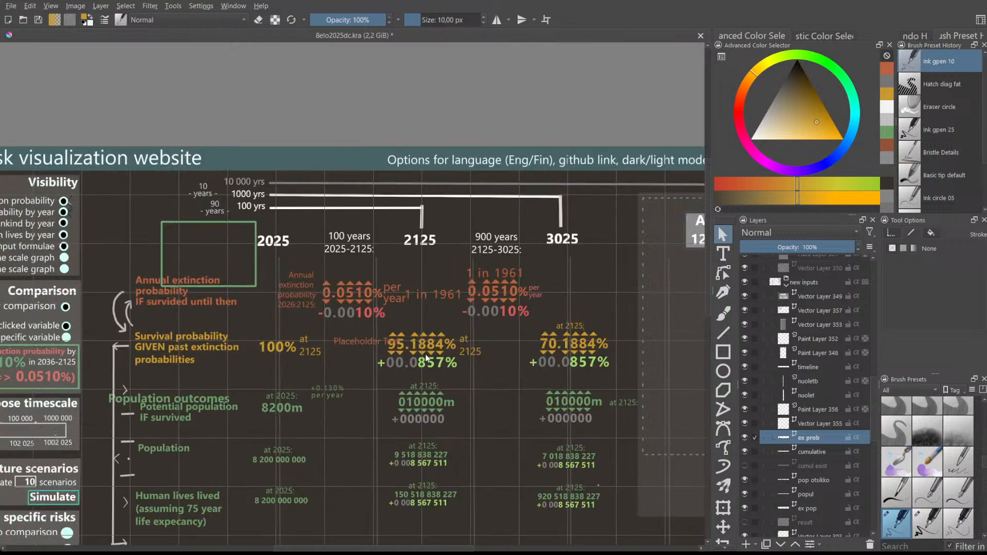
- Edit the '1 in 1961' text with the Text tool to read '(1 in 1961)'
click(440, 293)
double_click(423, 294)
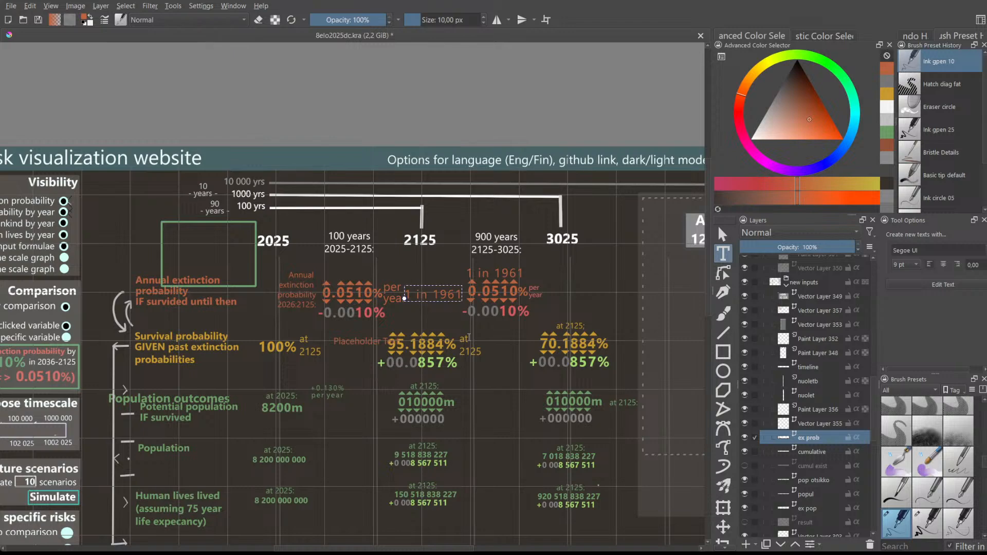
click(461, 359)
click(502, 369)
scroll(438, 296, up, 1)
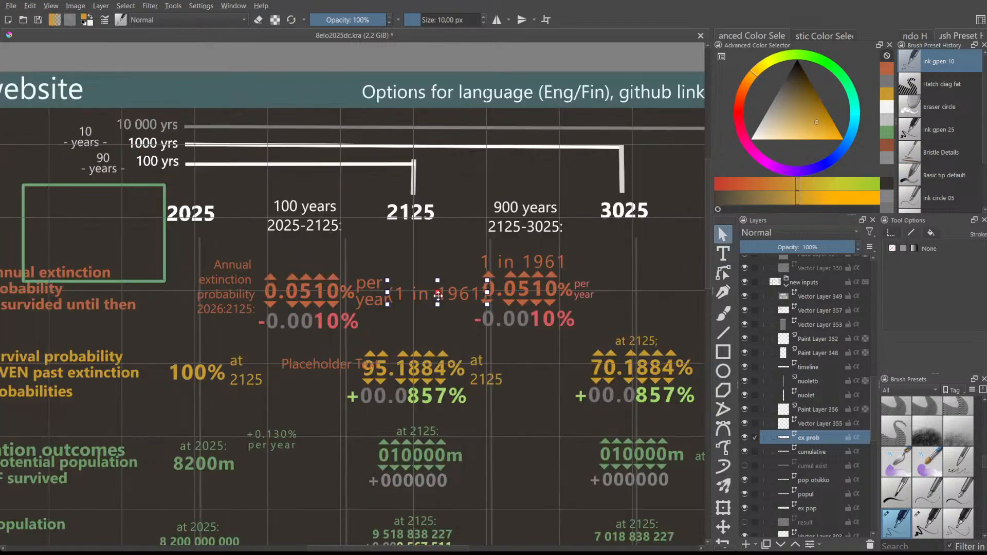
double_click(425, 302)
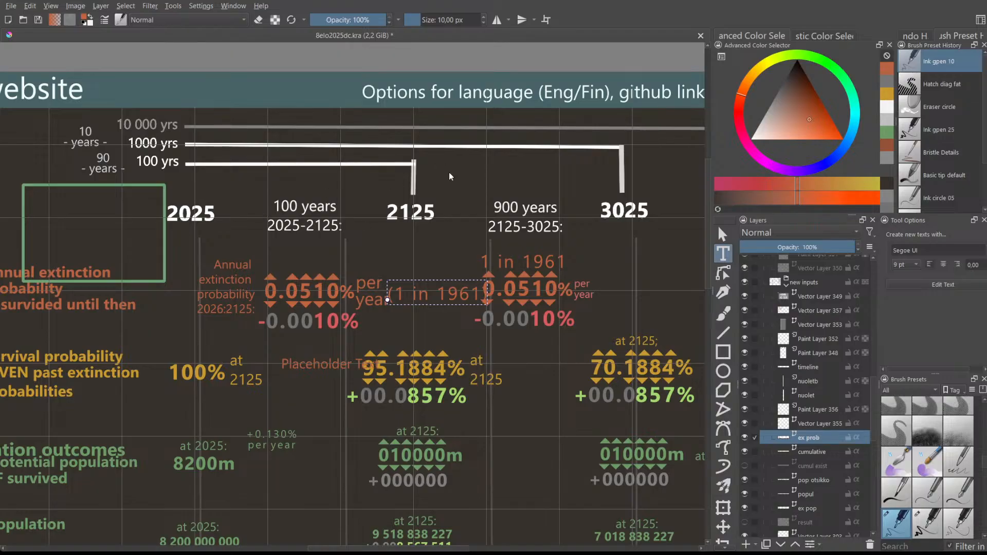
key(Escape)
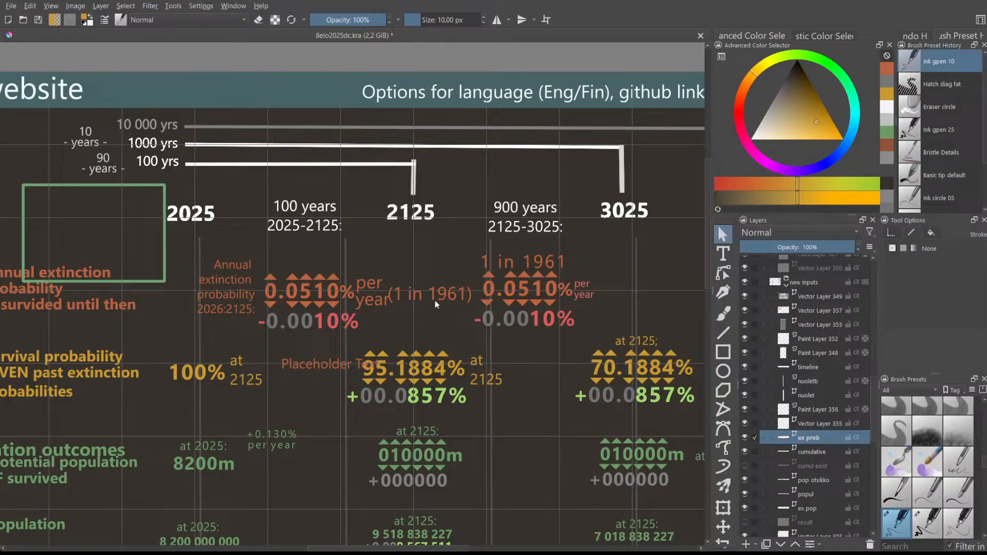
click(437, 289)
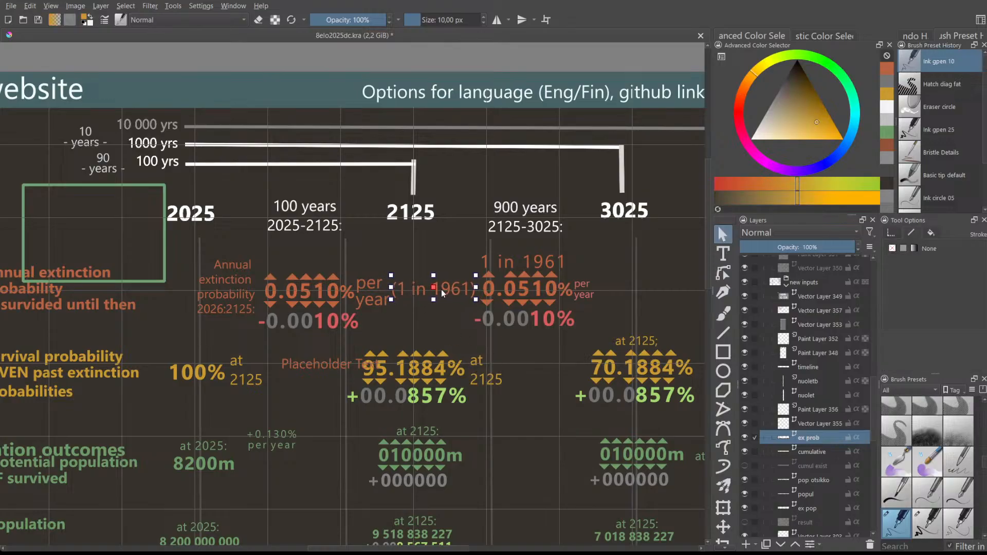
scroll(408, 265, down, 1)
scroll(408, 264, up, 1)
- Select the 2125 column's rate group, try shifting it right, then undo the move
click(500, 296)
drag(435, 238, 601, 338)
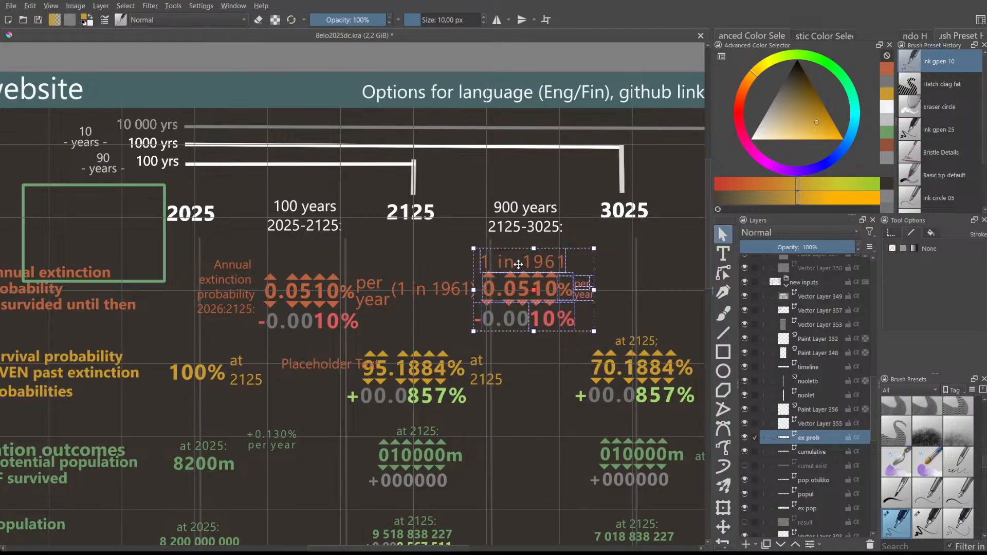
drag(524, 264, 541, 263)
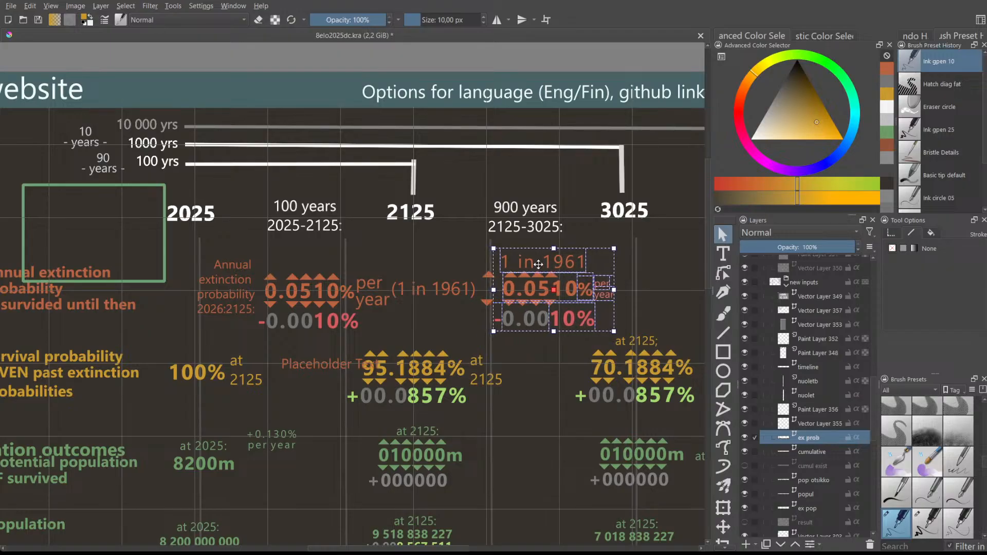
key(ctrl+z)
click(467, 240)
- Marquee-select around the 2025 column's rate, odds and probability labels to check which shapes they are
scroll(542, 341, down, 1)
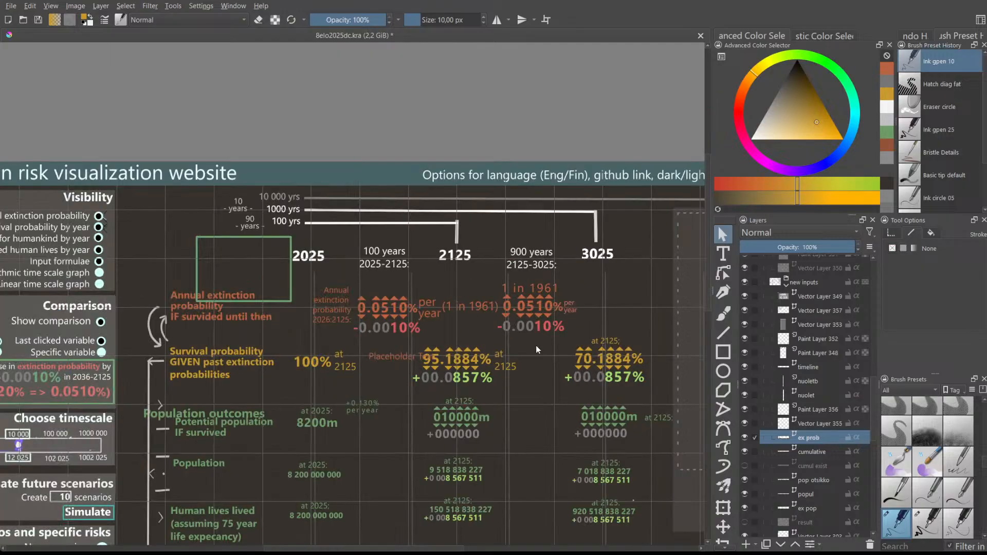
mouse_move(416, 547)
mouse_down()
mouse_move(457, 547)
mouse_move(432, 539)
mouse_up()
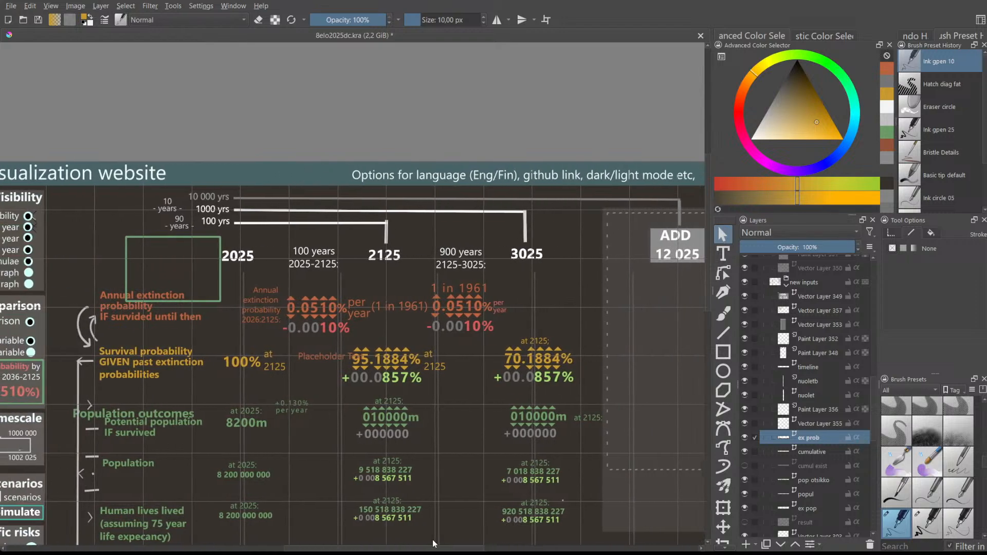
drag(280, 287, 442, 338)
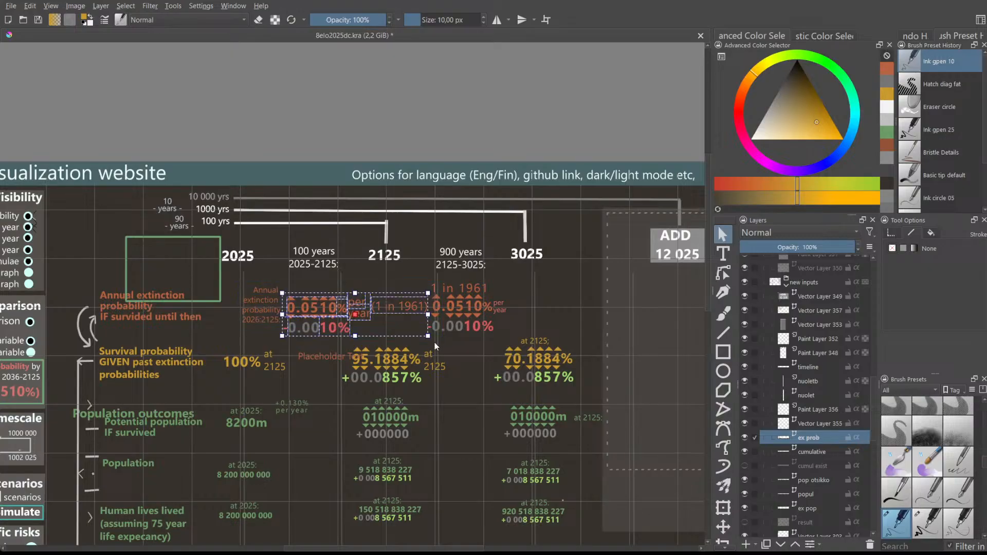
scroll(288, 330, up, 1)
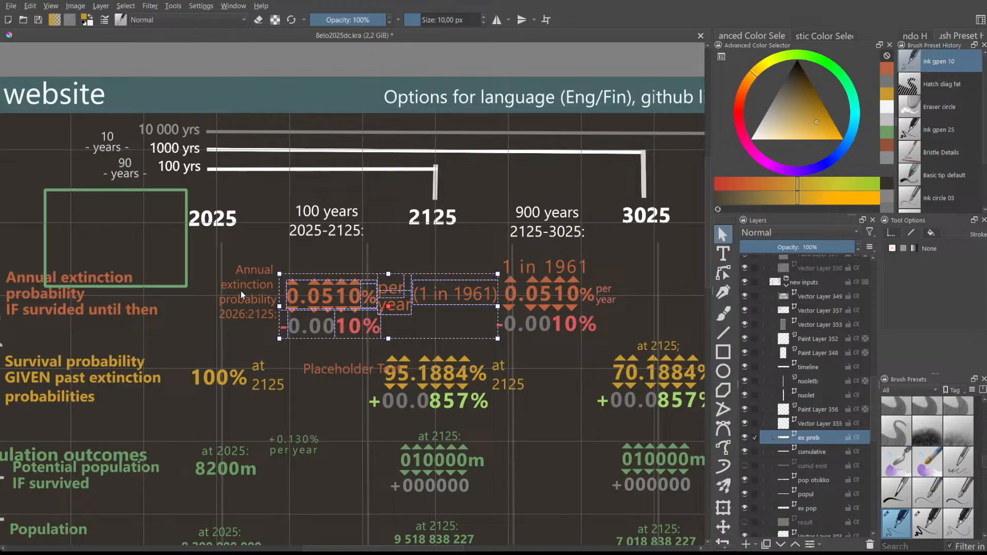
click(227, 257)
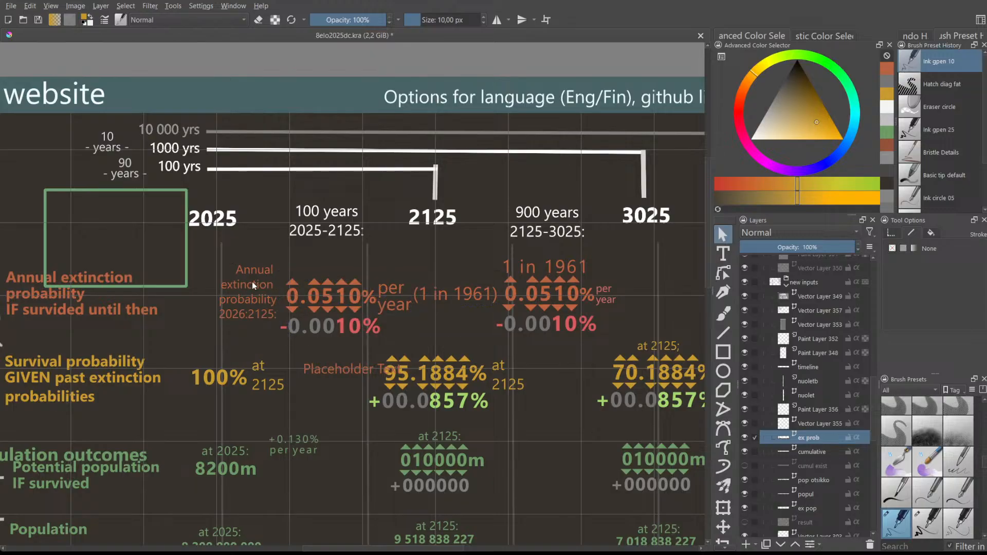
drag(257, 300, 276, 338)
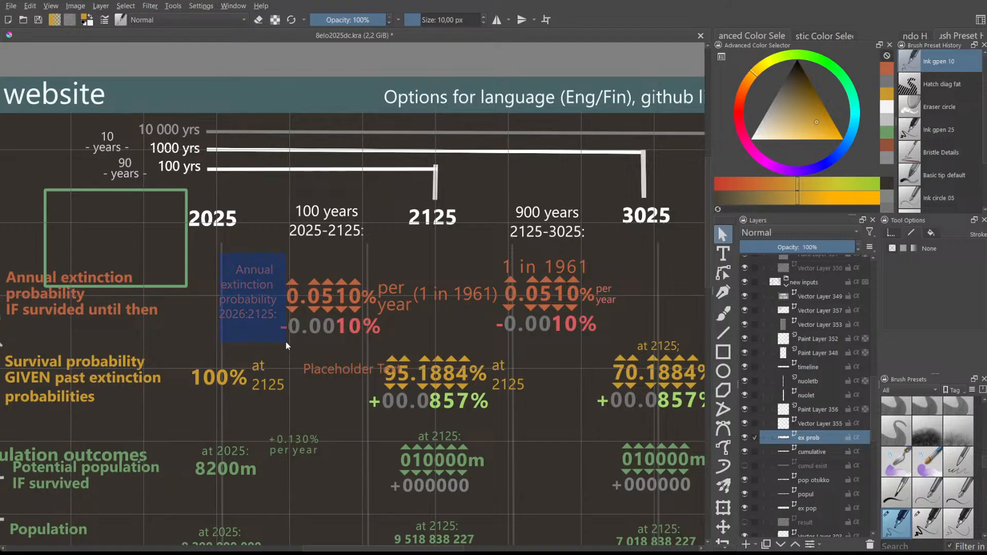
drag(285, 342, 285, 341)
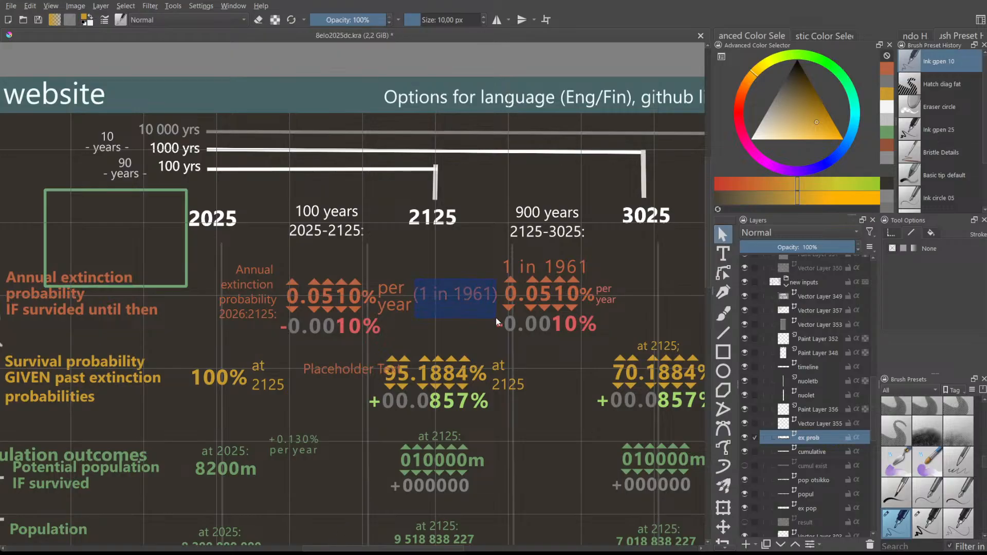
mouse_move(496, 321)
mouse_down()
mouse_move(508, 318)
mouse_move(500, 325)
mouse_up()
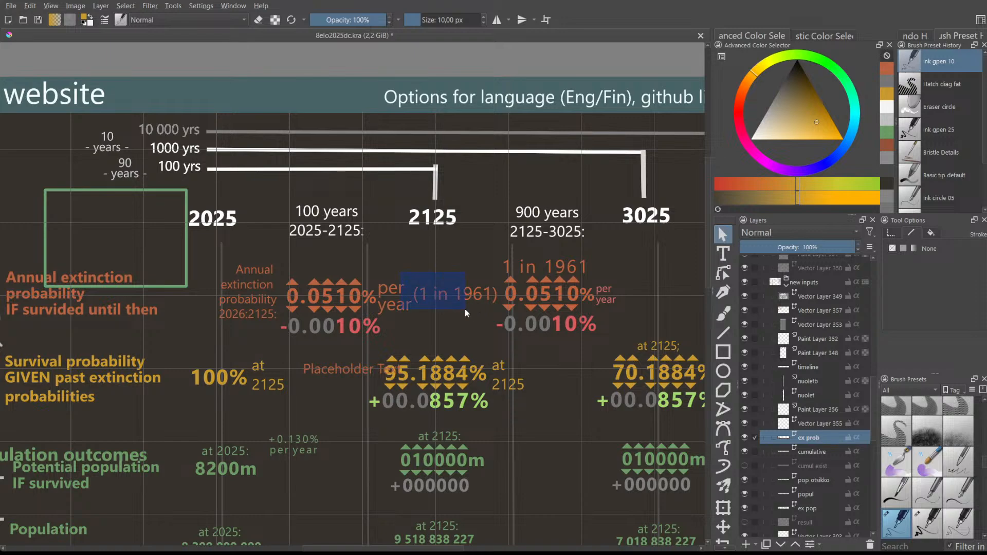
drag(495, 320, 495, 321)
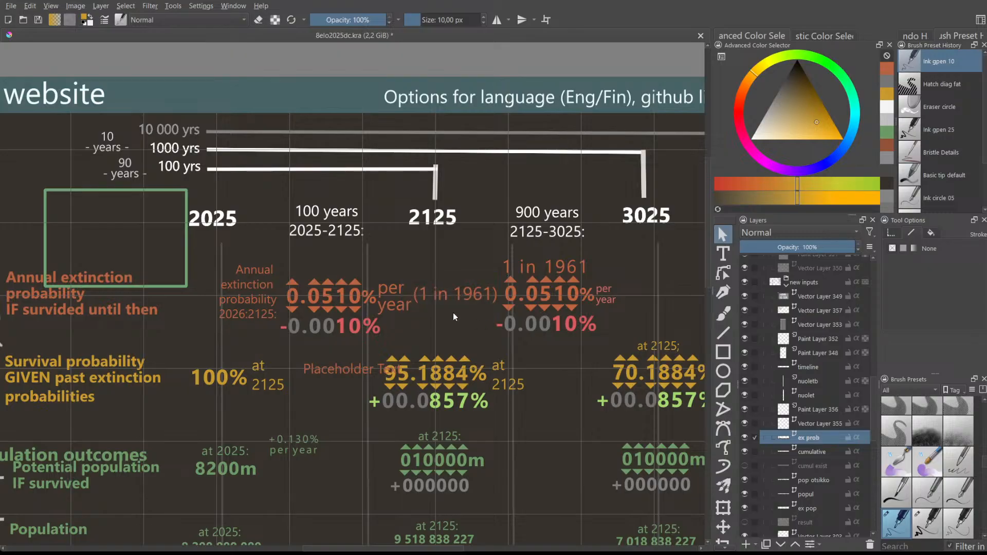
- Select the two-line 'per year' label and enter text editing on it
scroll(468, 285, down, 1)
scroll(468, 284, up, 1)
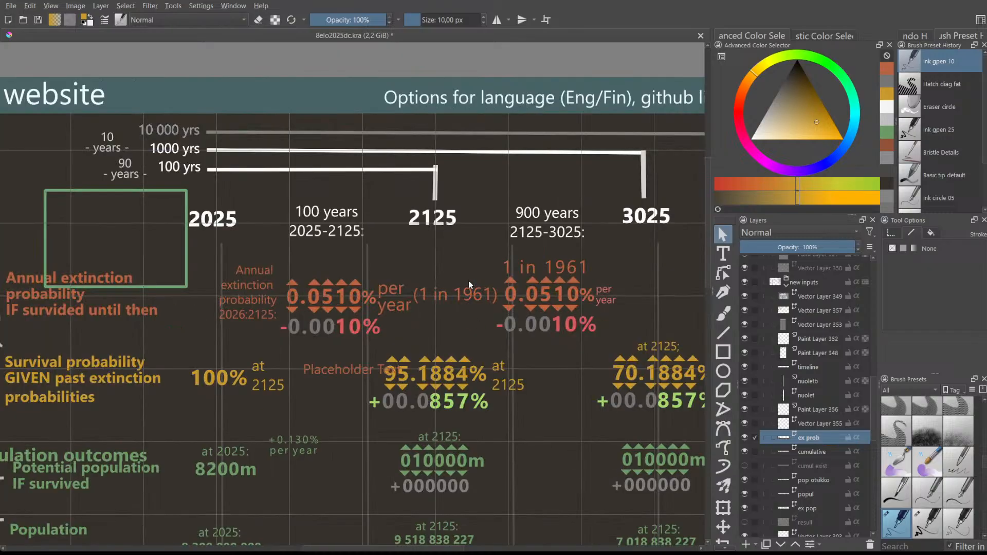
click(395, 295)
double_click(392, 298)
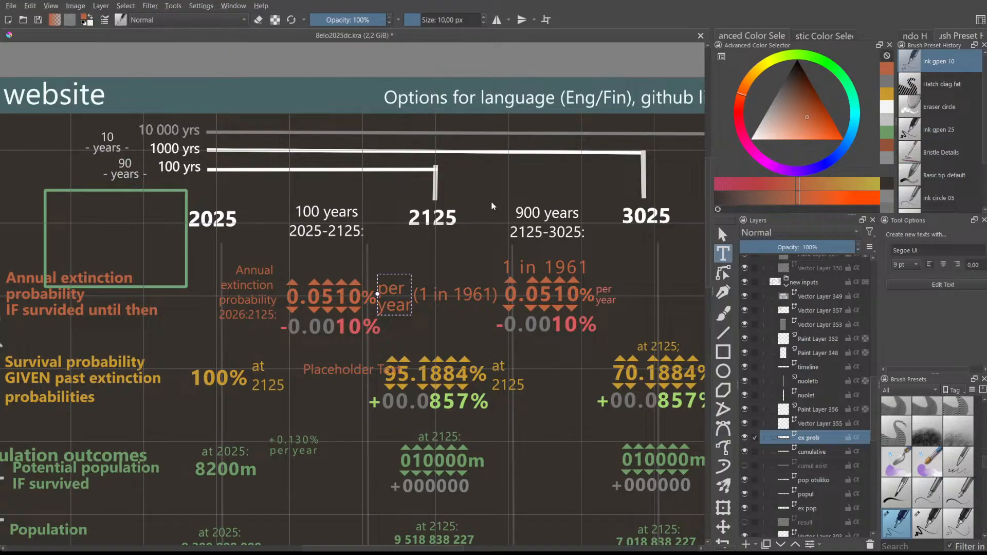
- Finish editing the shrunken 'per year' text and deselect it
click(475, 361)
click(525, 365)
click(469, 324)
click(397, 298)
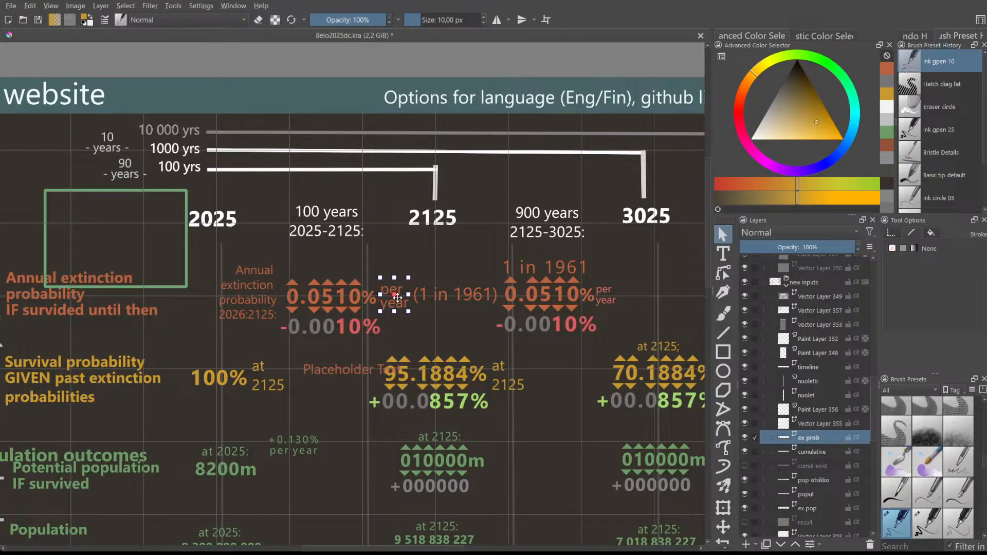
click(454, 267)
scroll(516, 382, down, 1)
scroll(446, 412, up, 1)
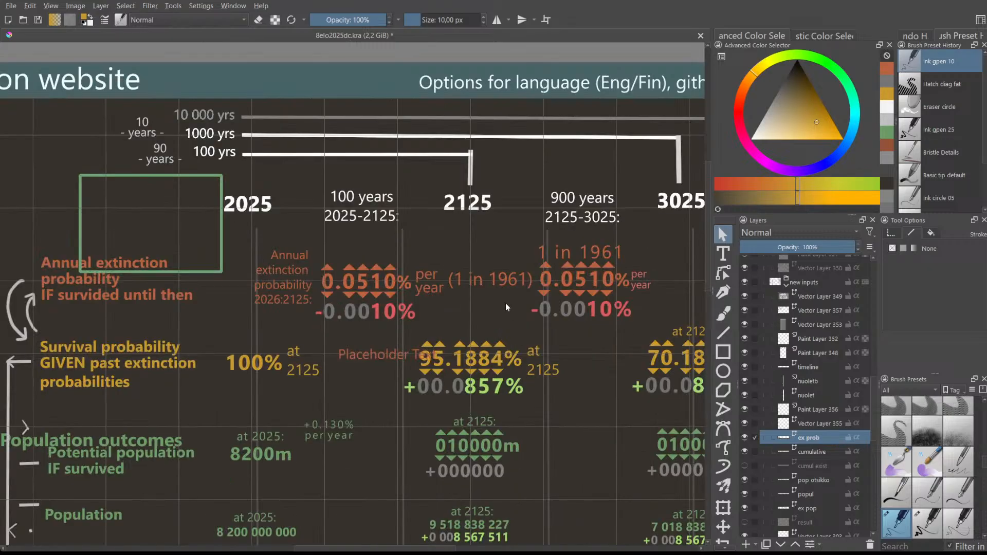
- Select the small 'per year' label from among the overlapping labels
click(491, 280)
click(481, 259)
click(428, 285)
click(437, 251)
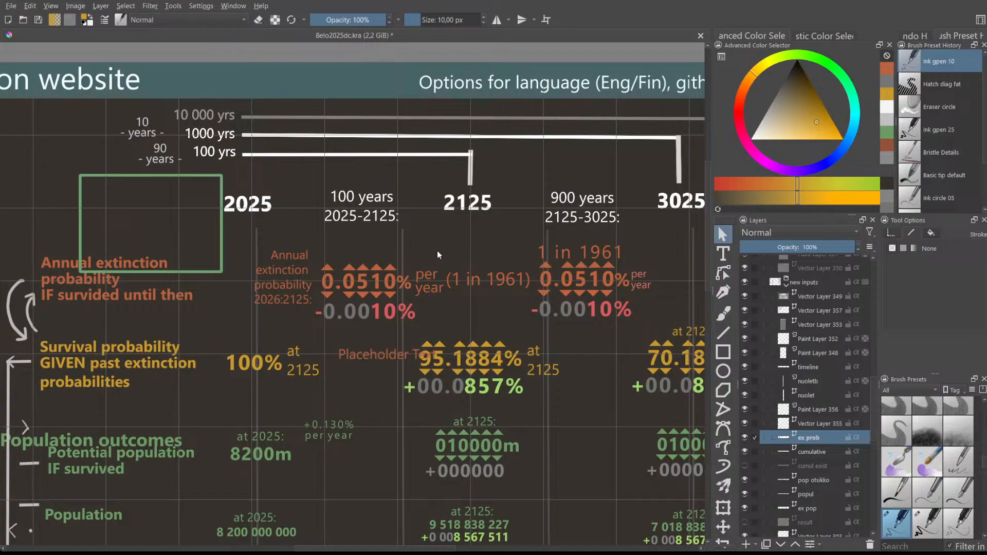
click(427, 282)
click(456, 260)
click(429, 277)
- Move 'per year' under '(1 in 1961)', shifting '(1 in 1961)' about 50 px left
drag(428, 276, 477, 321)
click(488, 281)
drag(492, 278, 470, 279)
click(473, 321)
drag(474, 320, 444, 303)
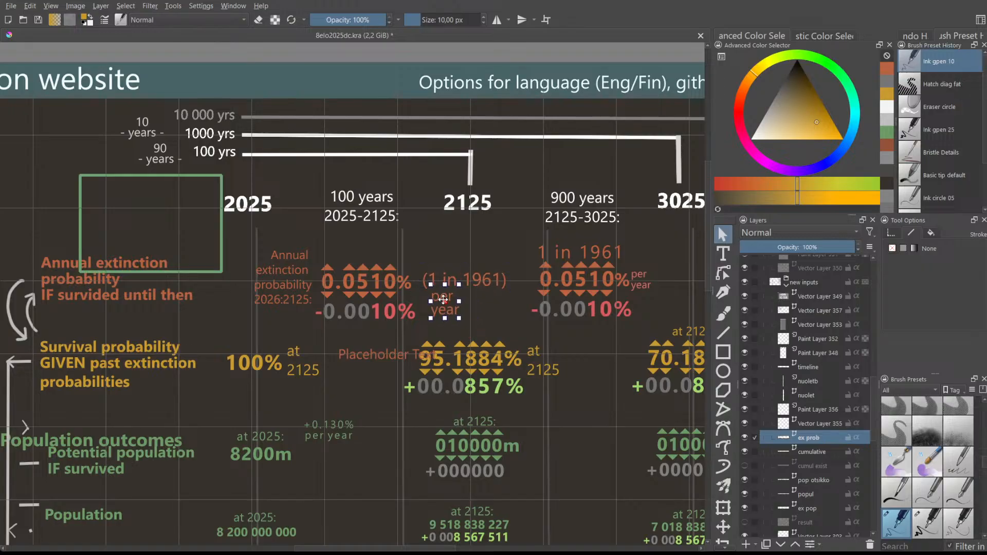
key(t)
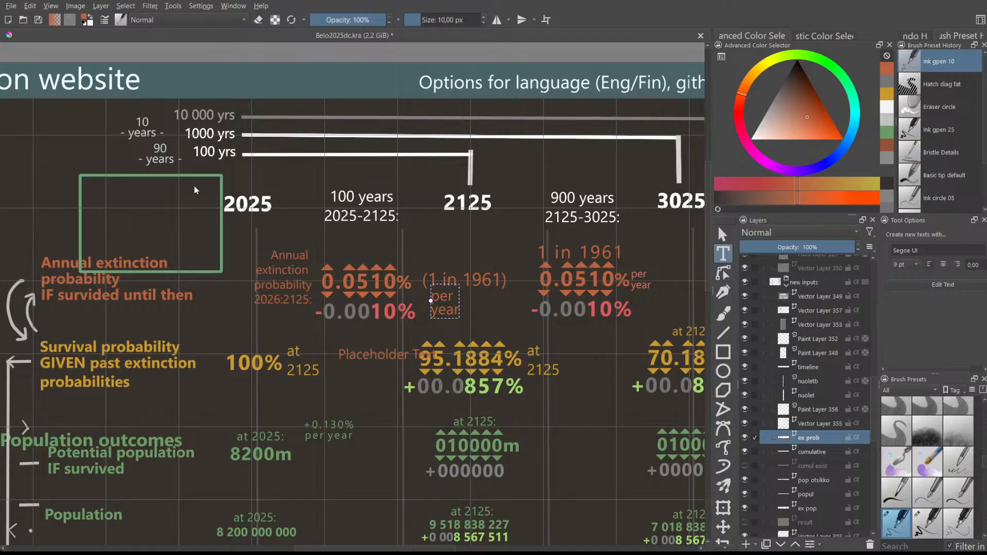
- Make 'per year' a single line and move it up beside the 0.0510% figure
click(461, 363)
key(Escape)
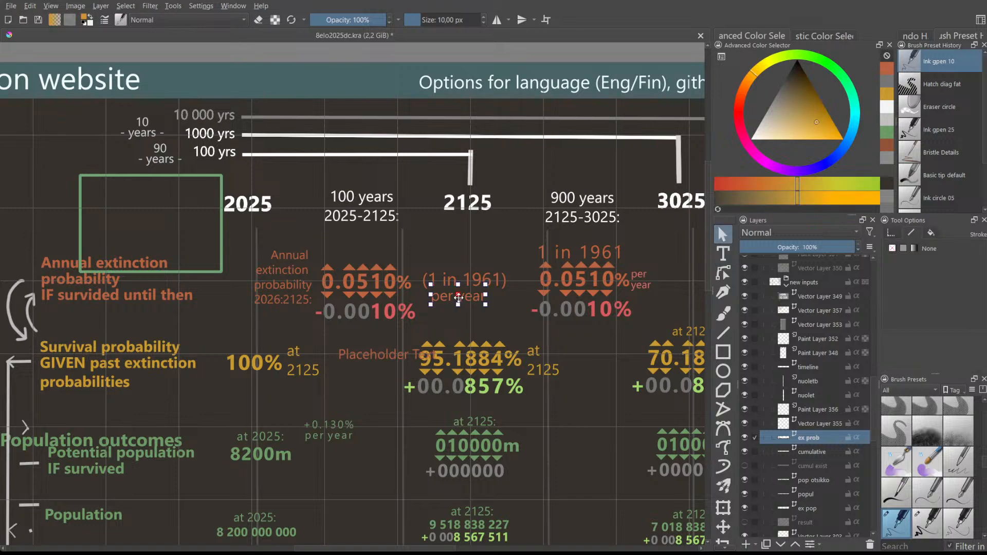
drag(457, 299, 490, 322)
drag(449, 297, 447, 276)
click(461, 337)
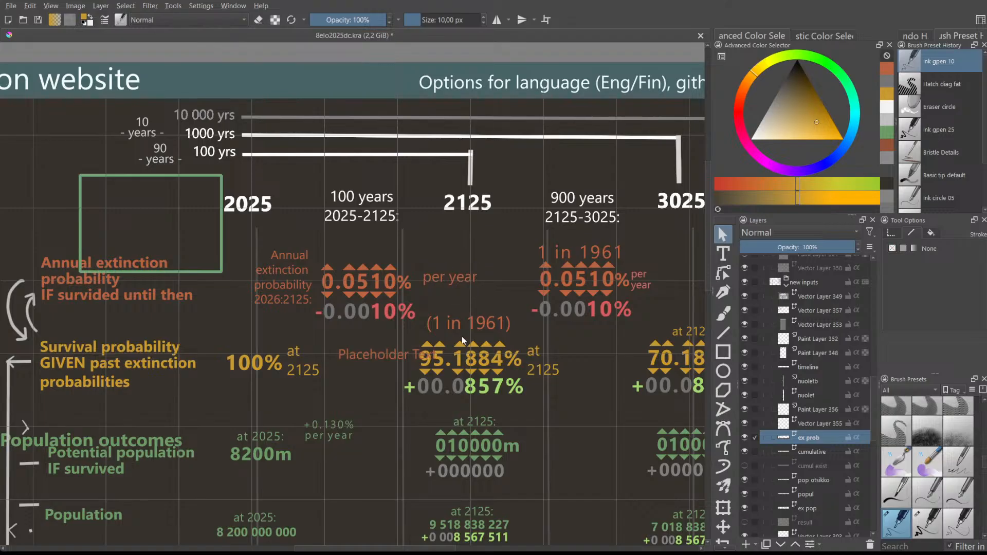
- Raise '(1 in 1961)' so it sits directly under 'per year'
drag(455, 324, 451, 292)
click(441, 280)
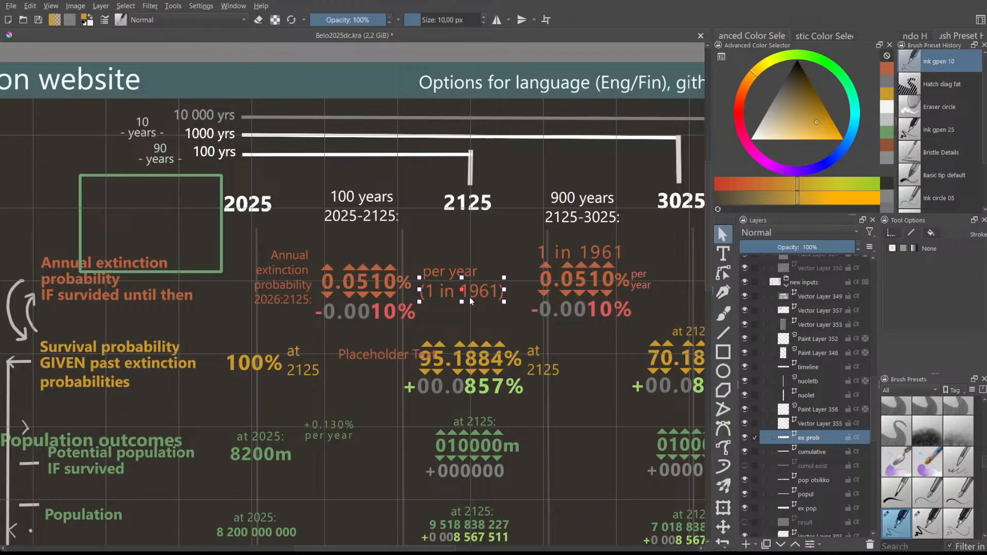
click(440, 331)
scroll(452, 294, up, 2)
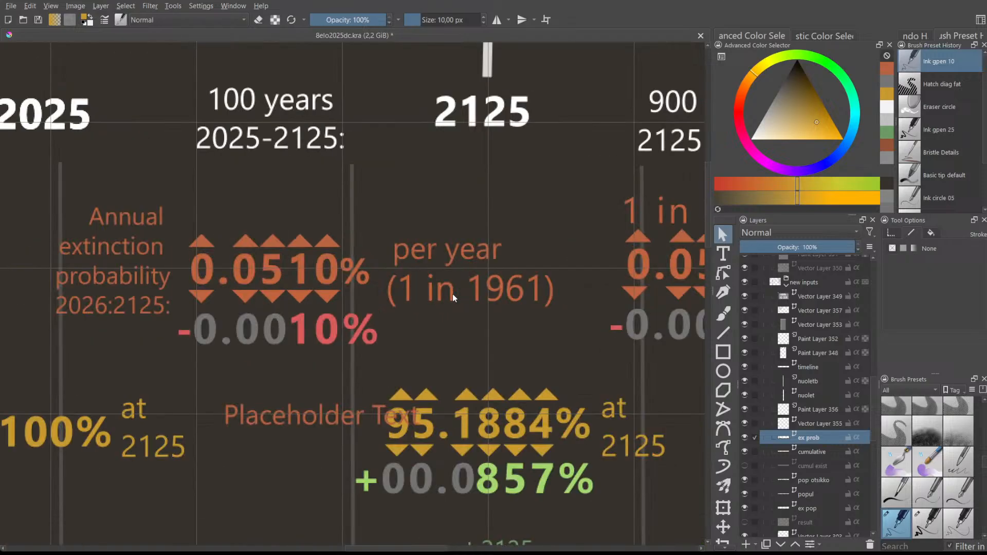
scroll(452, 293, down, 2)
scroll(453, 294, down, 2)
scroll(453, 294, up, 2)
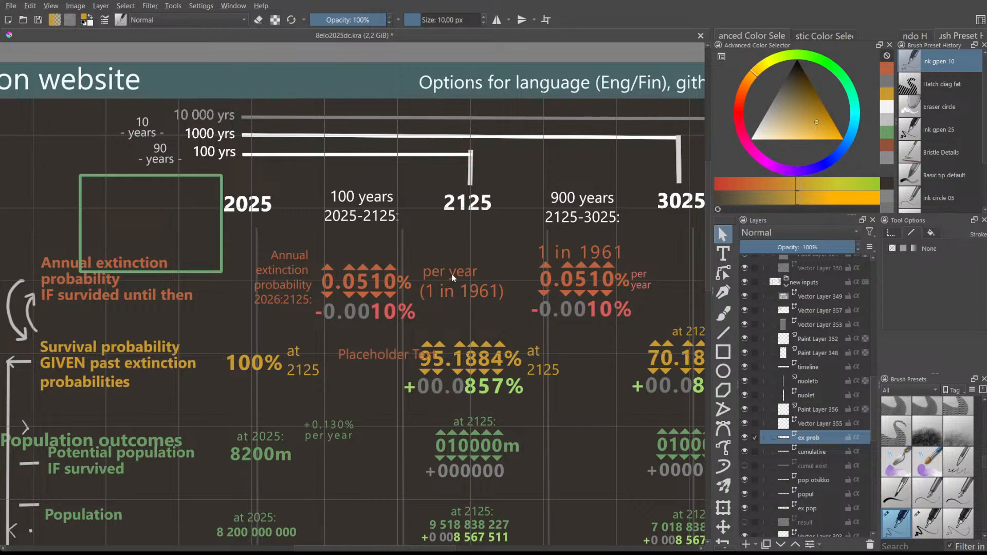
- Nudge 'per year' a few pixels left and check the neighbouring '1 in 1961' labels
click(453, 276)
drag(448, 275, 446, 275)
click(445, 300)
click(572, 253)
- Open the right-hand -0.0010% figure in the 900-year column for text editing
scroll(522, 285, down, 1)
scroll(521, 286, up, 1)
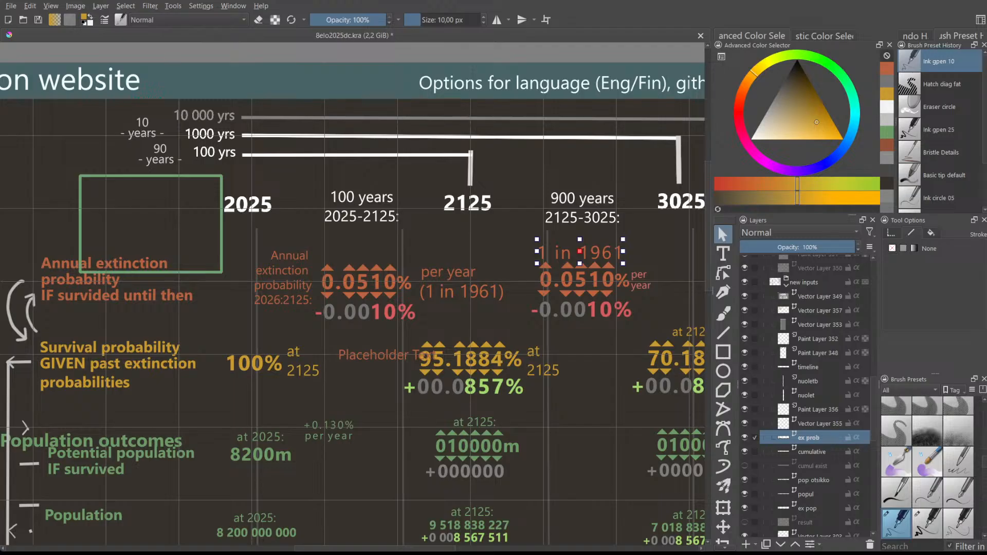
scroll(500, 334, up, 1)
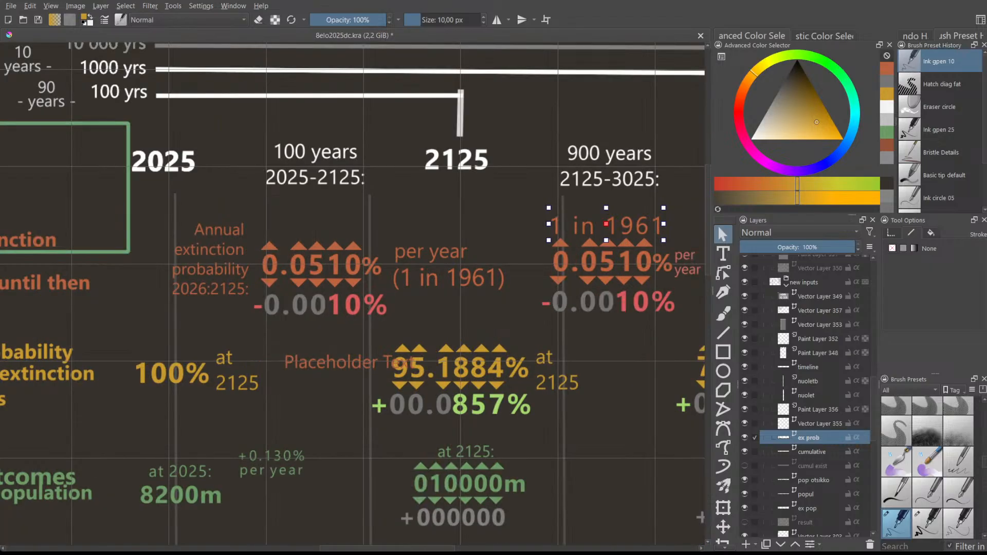
scroll(500, 333, down, 1)
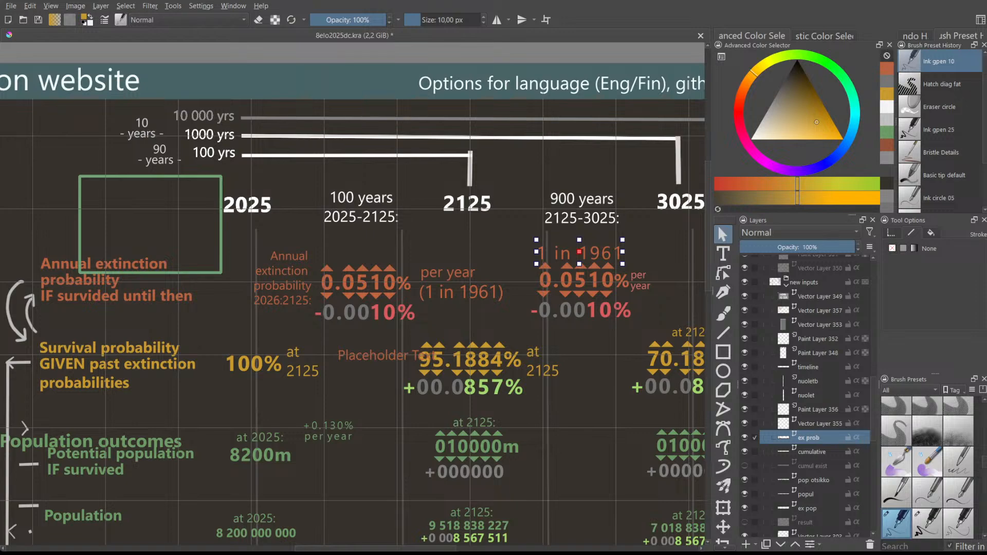
scroll(512, 444, down, 1)
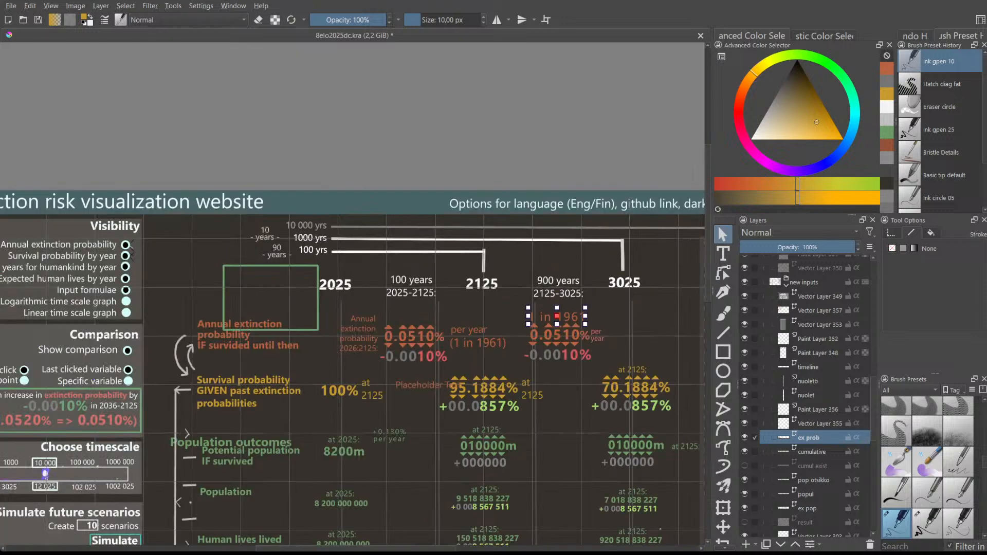
scroll(711, 287, down, 3)
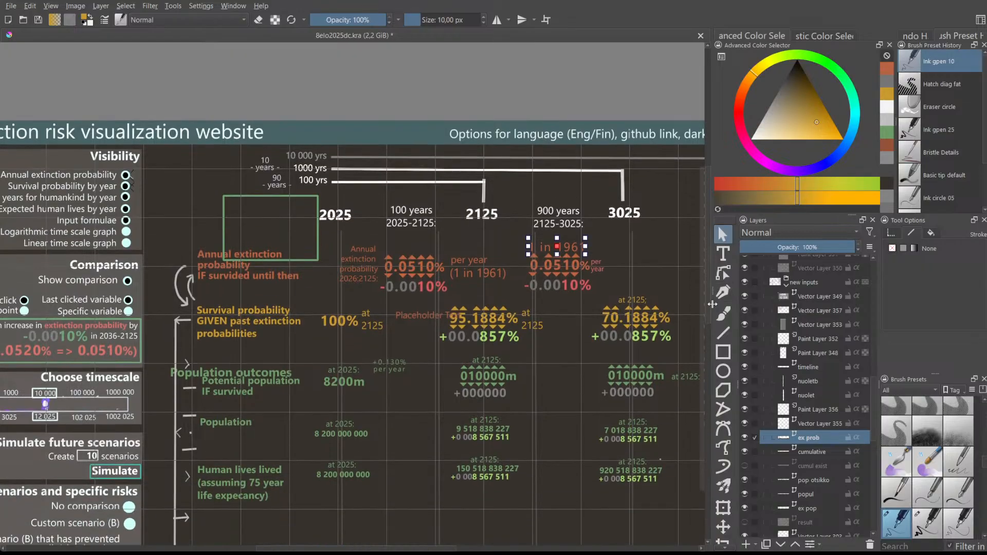
scroll(486, 436, up, 1)
scroll(486, 436, down, 1)
scroll(499, 327, up, 2)
scroll(486, 348, up, 1)
scroll(377, 287, down, 1)
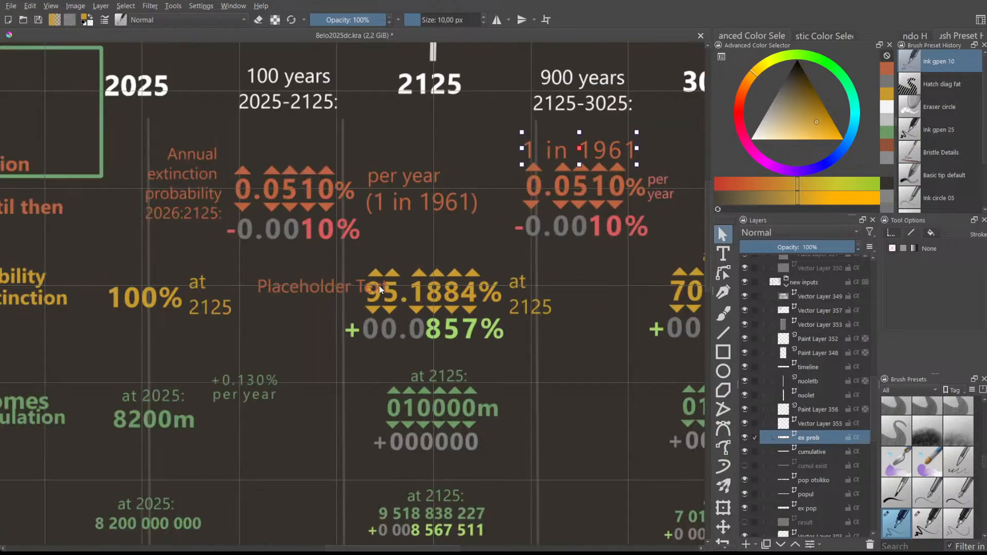
click(316, 232)
click(614, 232)
double_click(642, 233)
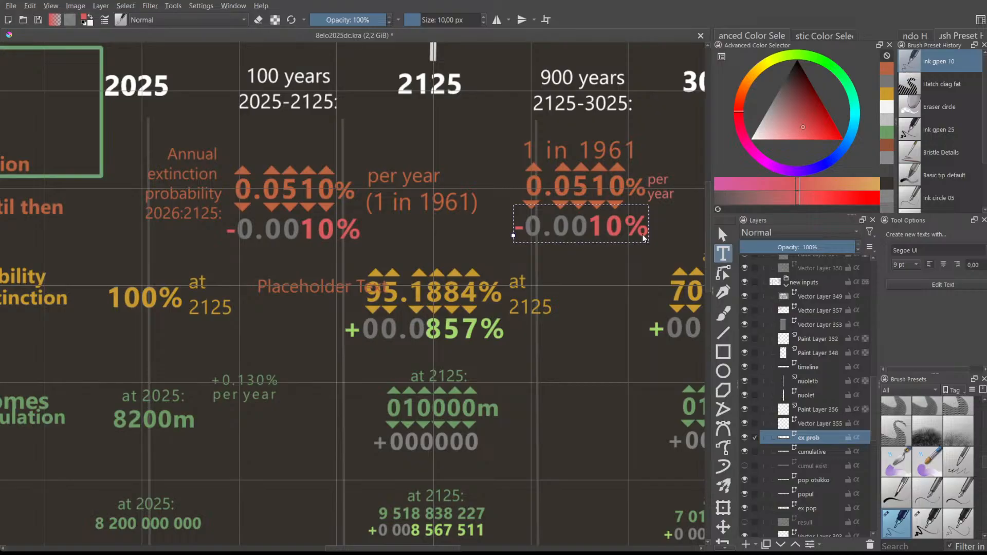
- Pan and zoom the canvas, then move text editing to the 2125–3025 column's 0.0510% figure
drag(452, 548, 492, 543)
scroll(561, 414, down, 5)
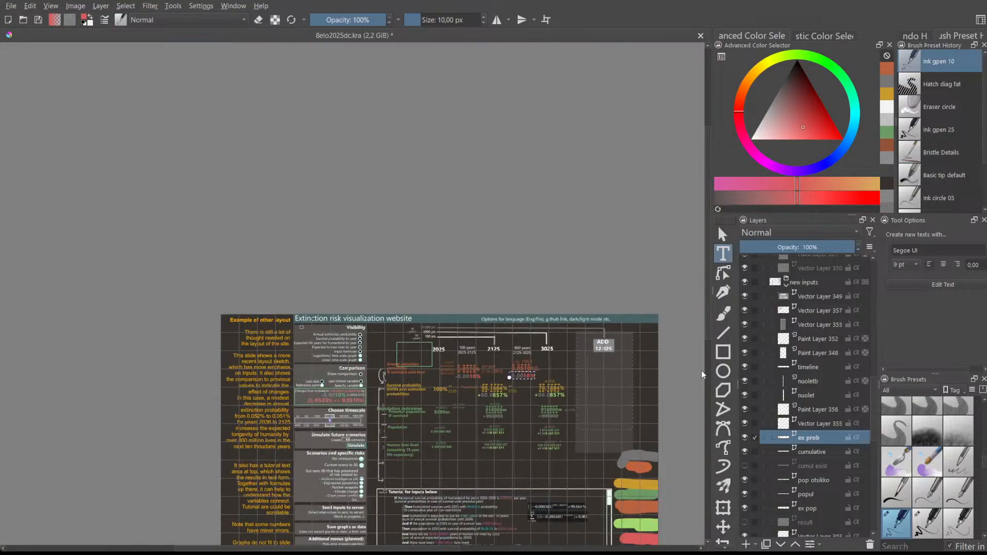
drag(708, 311, 708, 360)
scroll(676, 396, up, 4)
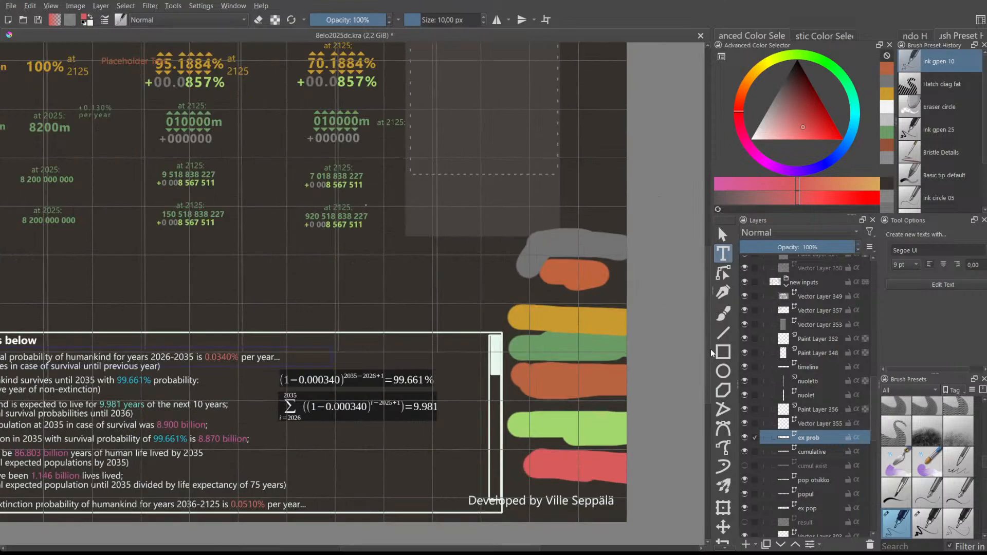
drag(710, 349, 686, 332)
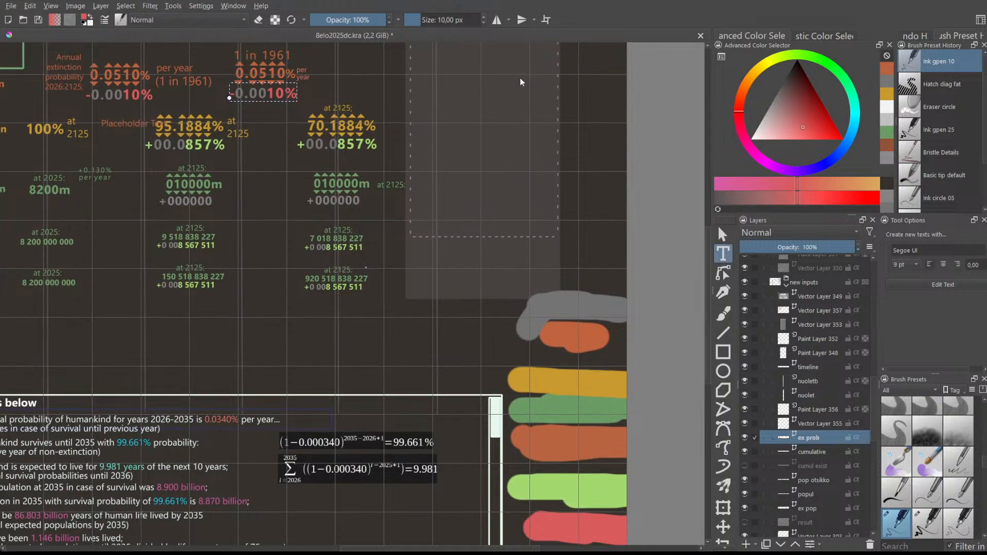
scroll(248, 51, up, 5)
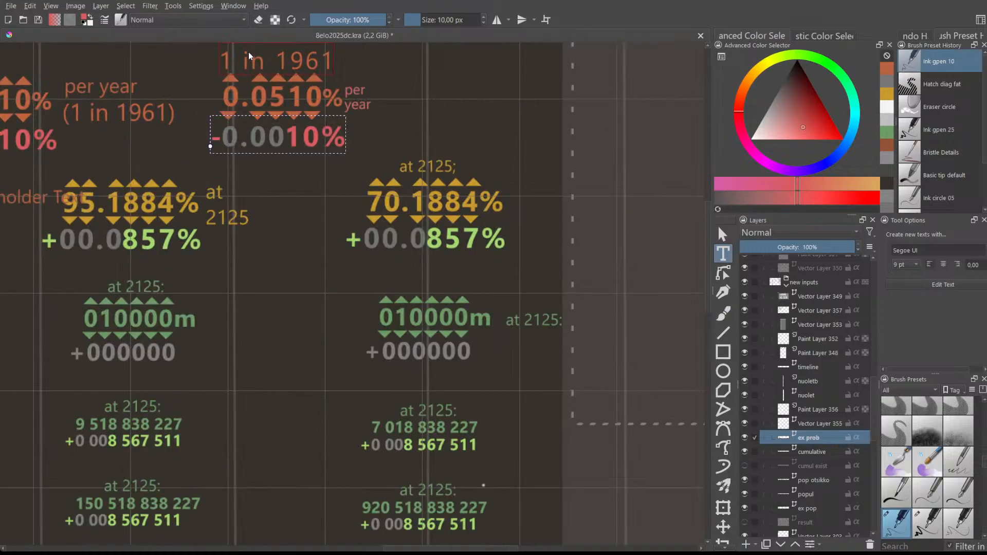
scroll(249, 52, down, 3)
scroll(248, 52, down, 2)
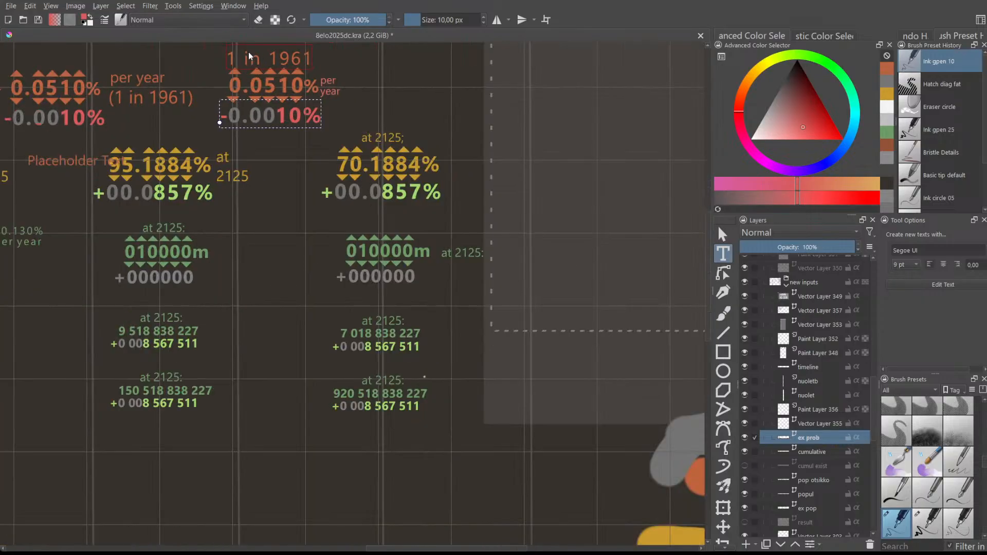
scroll(248, 52, up, 2)
click(258, 82)
scroll(258, 82, down, 3)
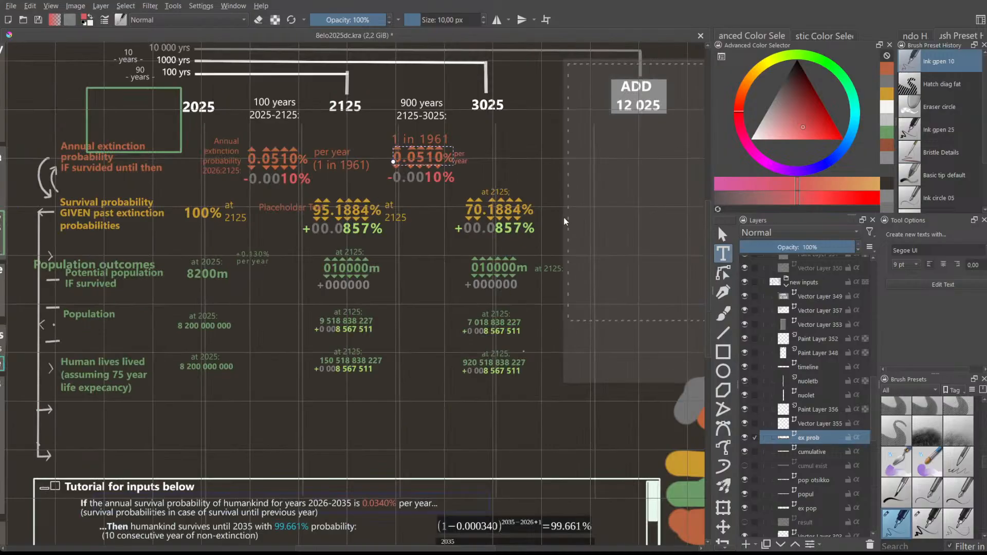
drag(475, 549, 510, 550)
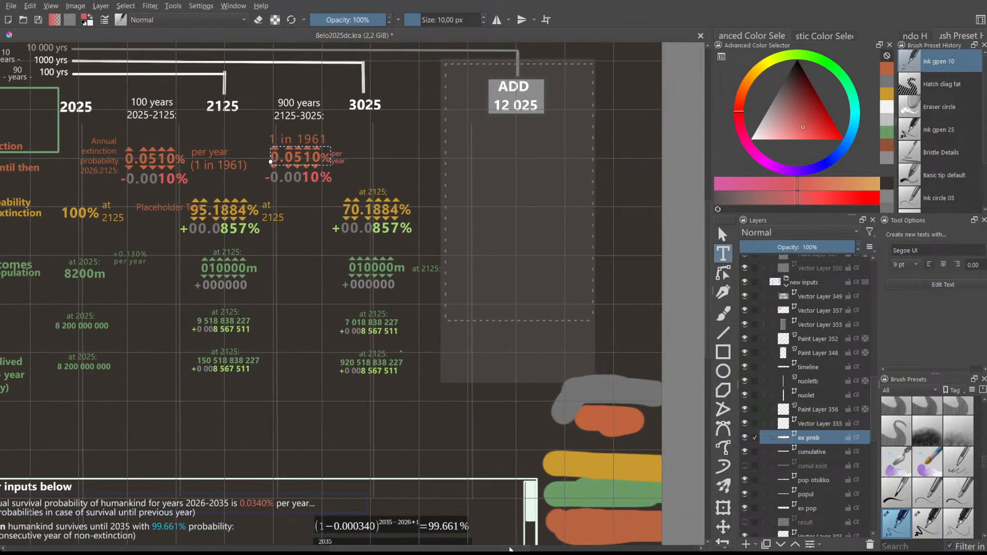
scroll(730, 480, down, 4)
- Sample the orange (RGB 185, 99, 64) from the canvas colour strokes
click(723, 506)
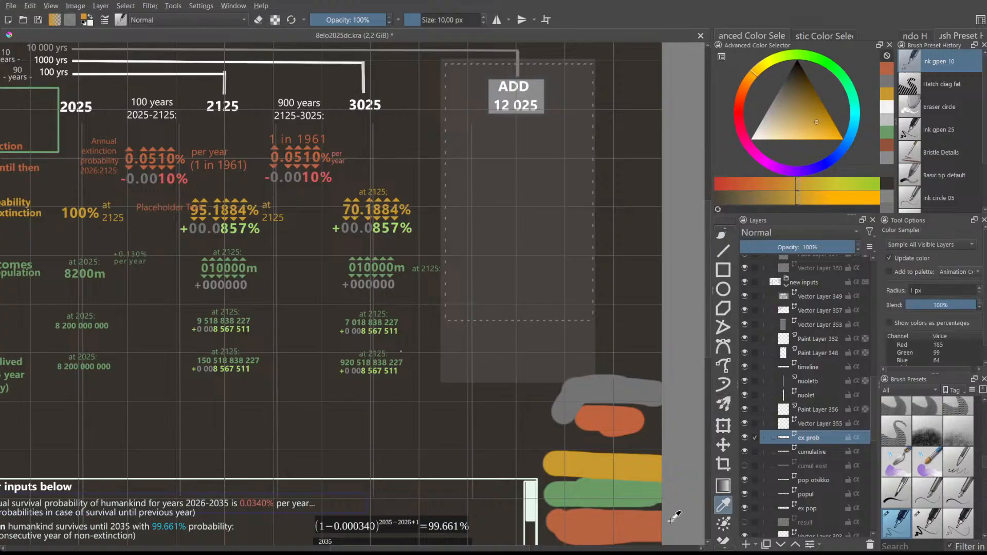
click(600, 517)
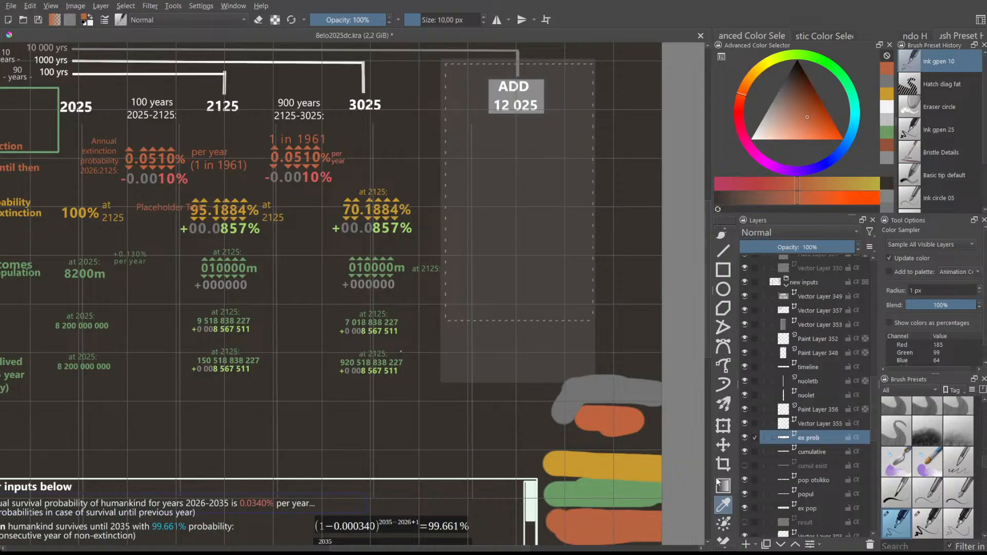
scroll(819, 342, up, 6)
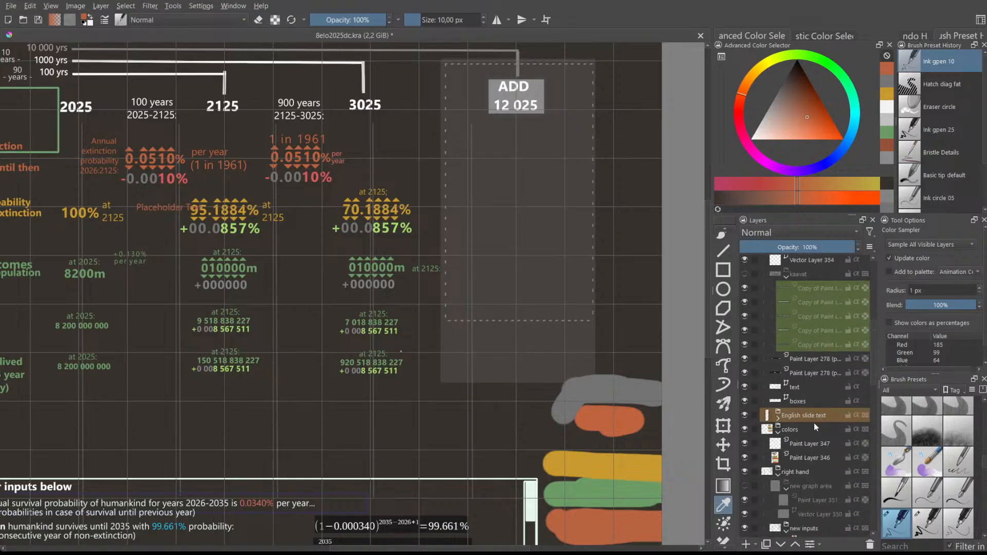
- Make Paint Layer 346 active and adjust the paint colour to a brownish salmon
click(806, 454)
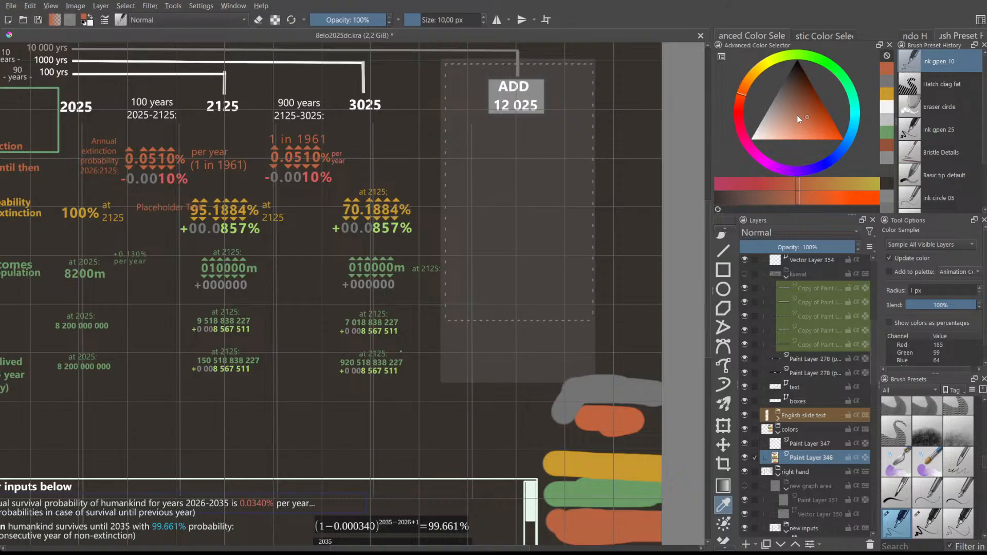
click(797, 115)
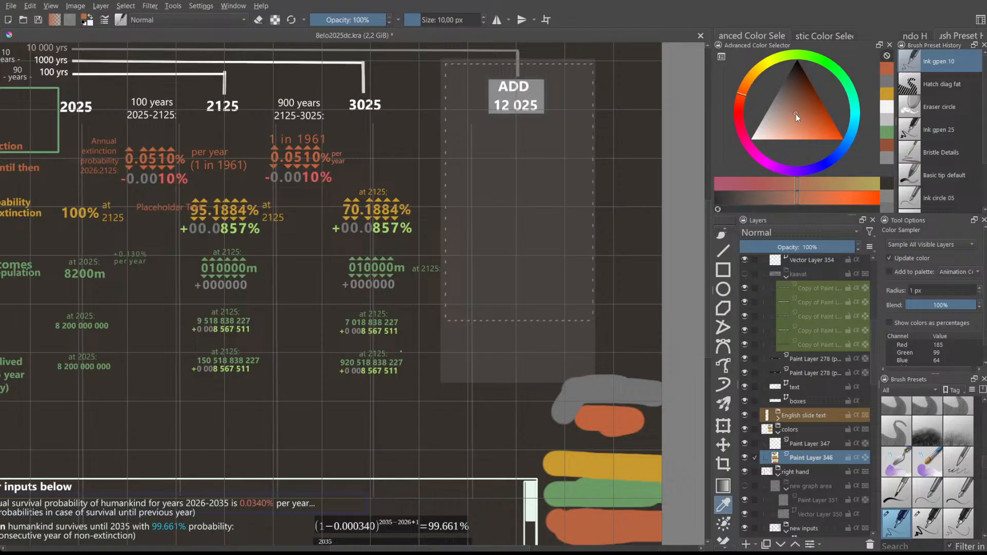
mouse_move(795, 114)
mouse_down()
mouse_move(788, 121)
mouse_move(791, 109)
mouse_up()
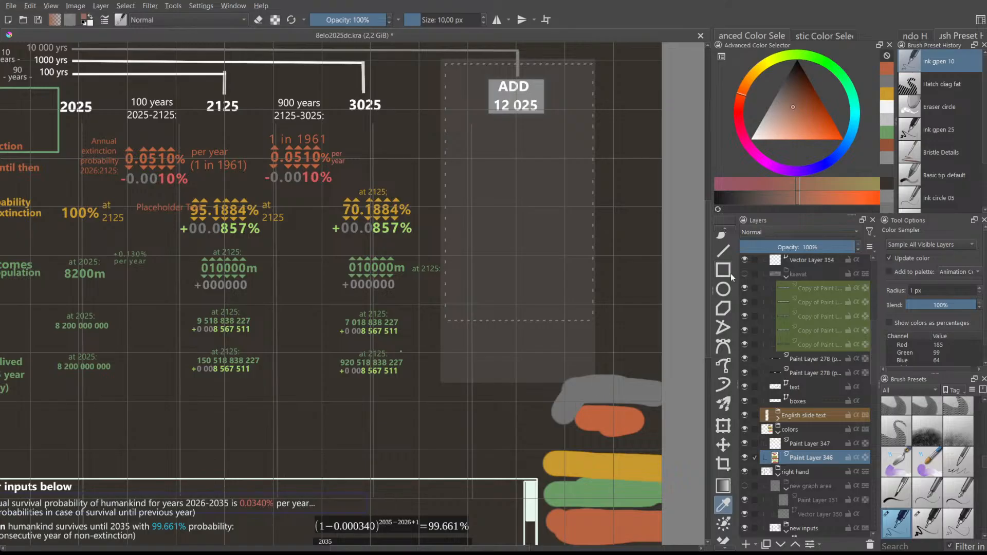
scroll(723, 293, up, 3)
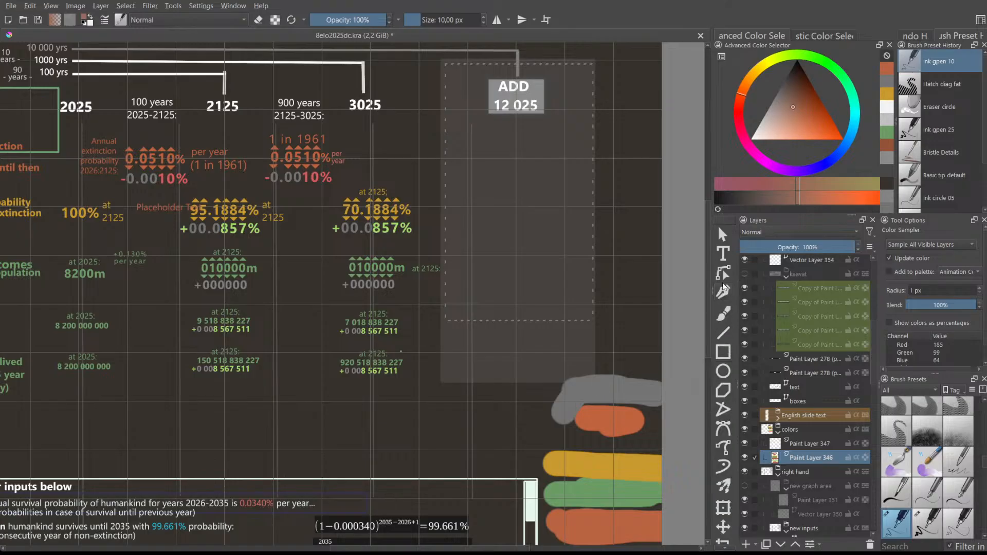
- Paint a salmon stroke above the grey swatch with the 'Basic tip default' freehand brush
click(722, 313)
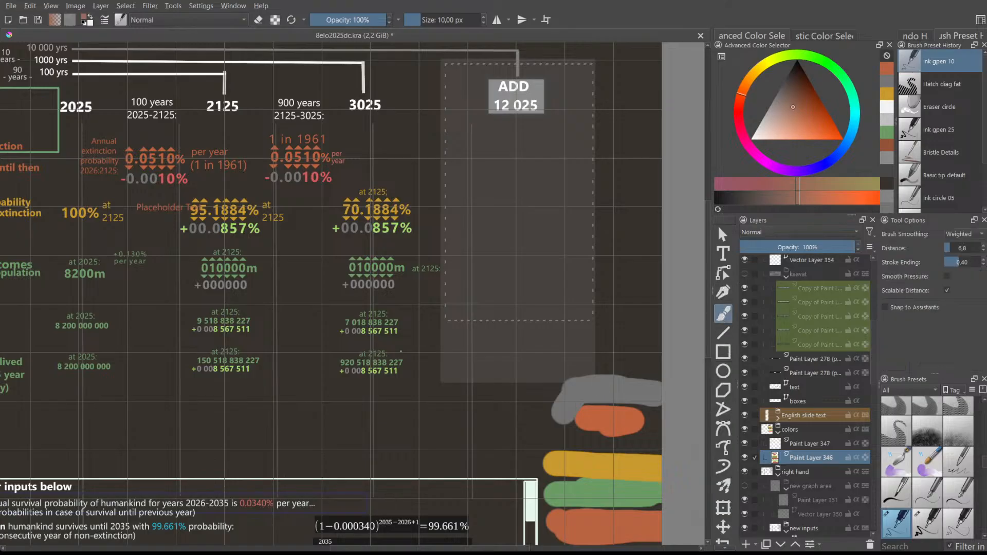
click(944, 170)
mouse_move(591, 352)
mouse_down()
mouse_move(628, 351)
mouse_move(618, 345)
mouse_move(601, 365)
mouse_move(572, 351)
mouse_move(590, 366)
mouse_move(564, 356)
mouse_up()
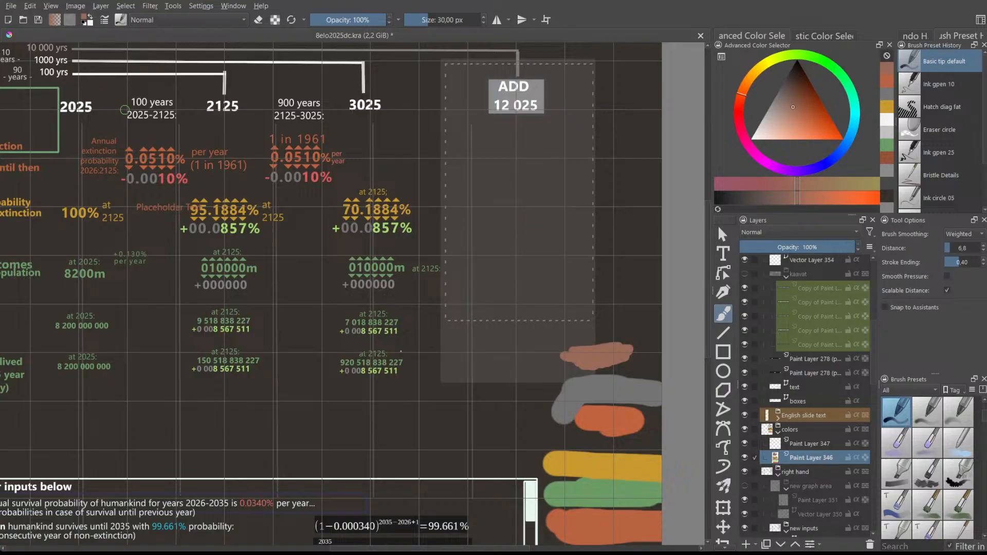
scroll(125, 110, up, 1)
scroll(549, 200, down, 4)
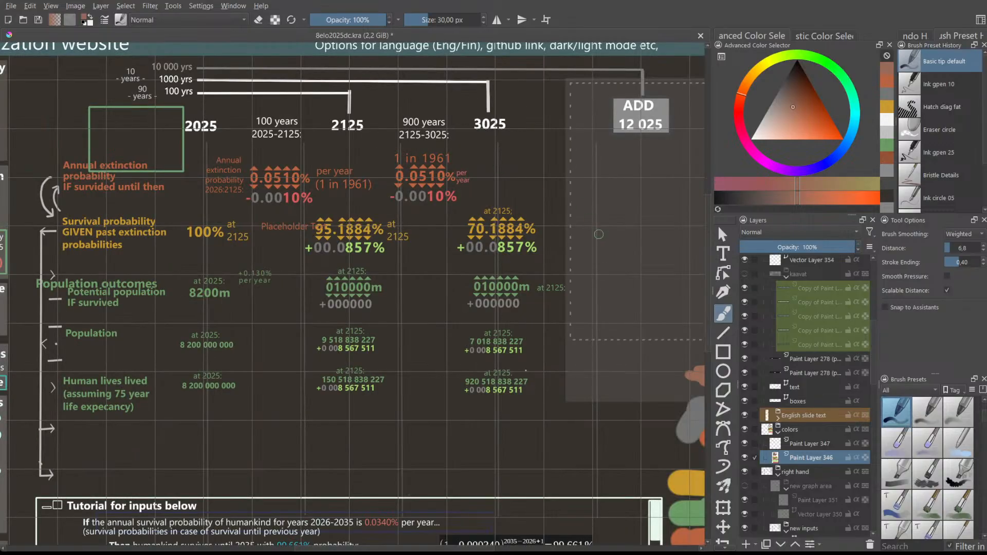
scroll(725, 506, down, 1)
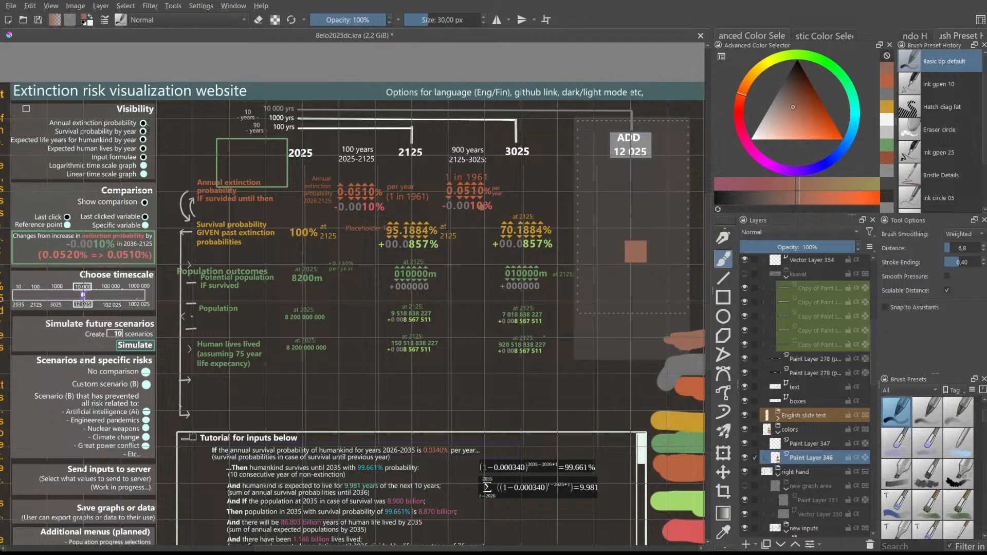
scroll(788, 393, down, 2)
scroll(788, 394, down, 6)
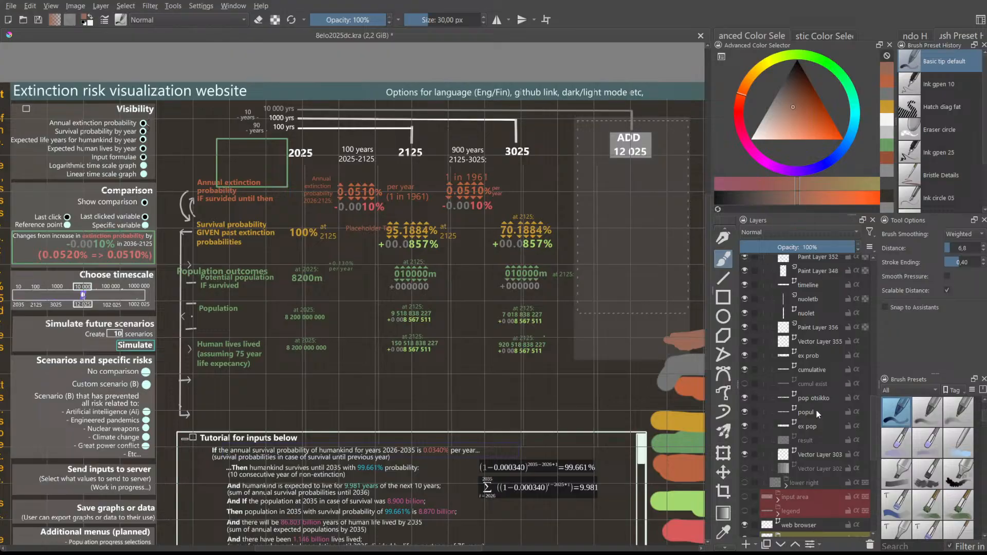
- On the 'ex prob' layer, recolour the -0.0010% label's red digits toward grey
click(804, 356)
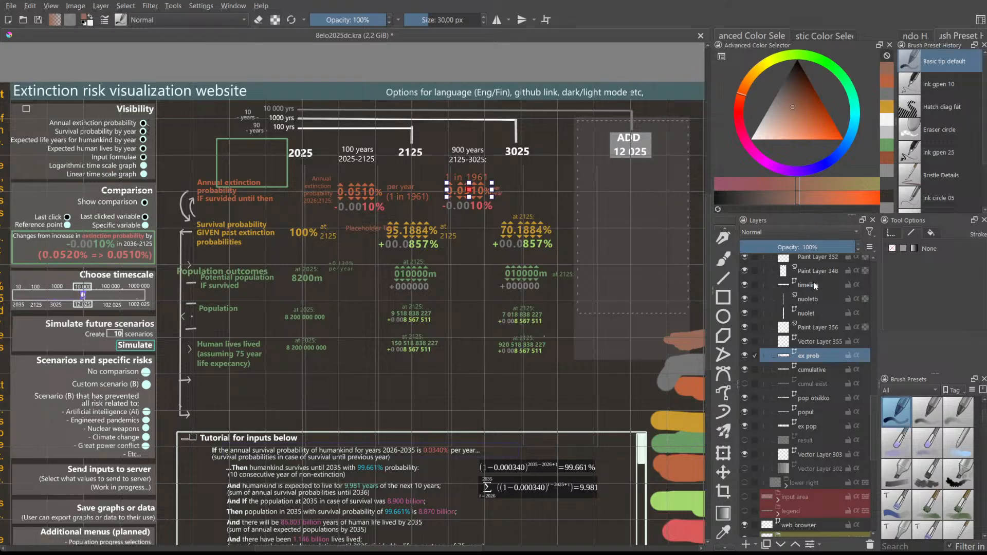
scroll(723, 269, up, 3)
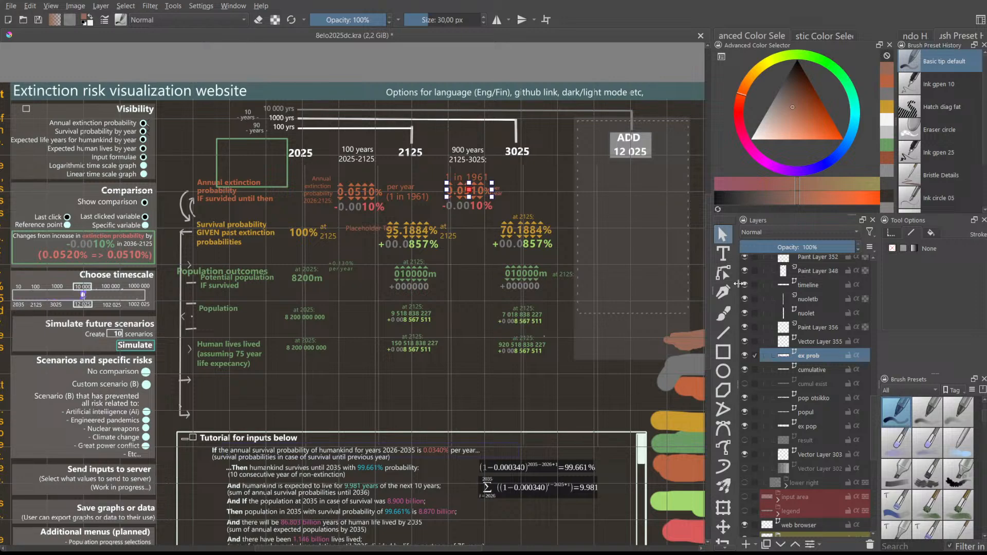
click(491, 210)
double_click(489, 208)
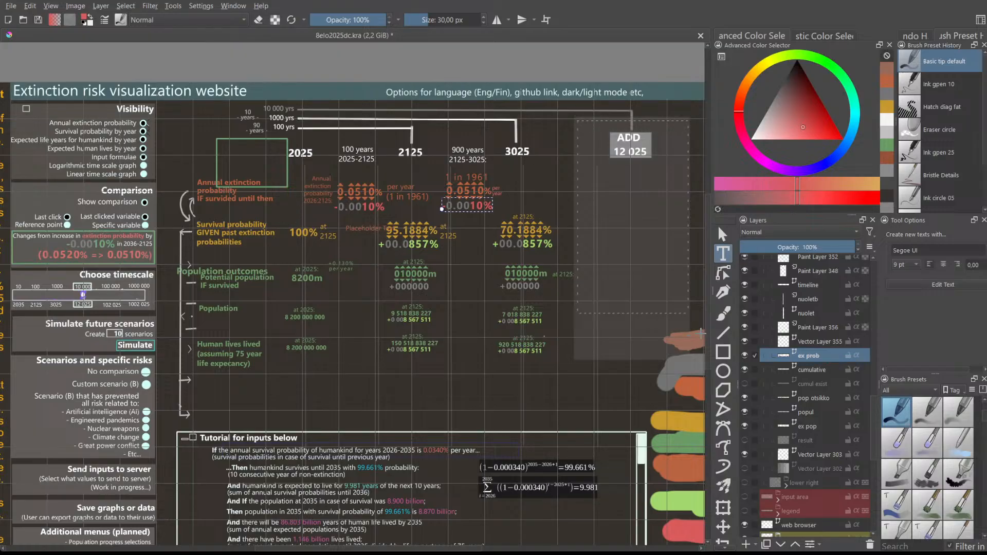
key(Escape)
click(452, 268)
scroll(460, 254, up, 1)
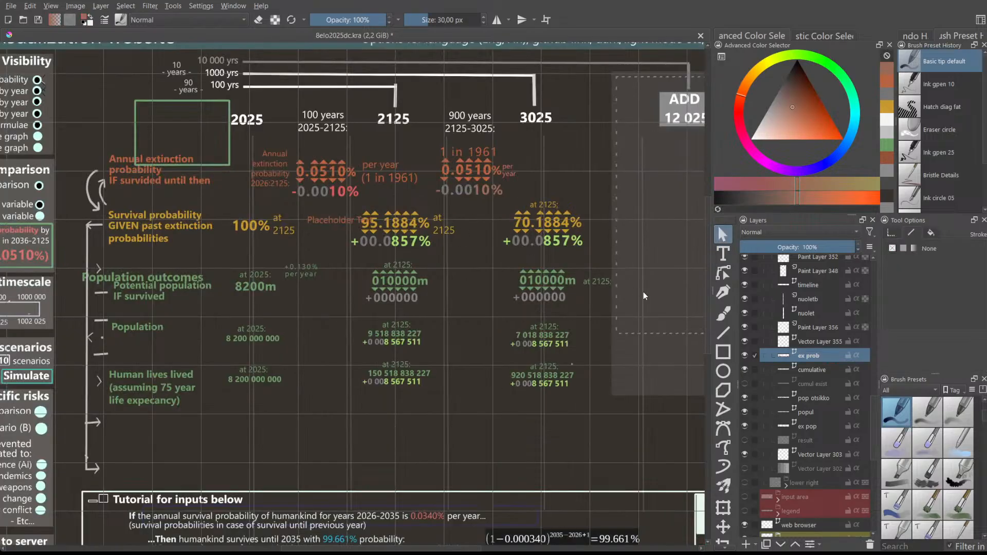
drag(707, 337, 705, 312)
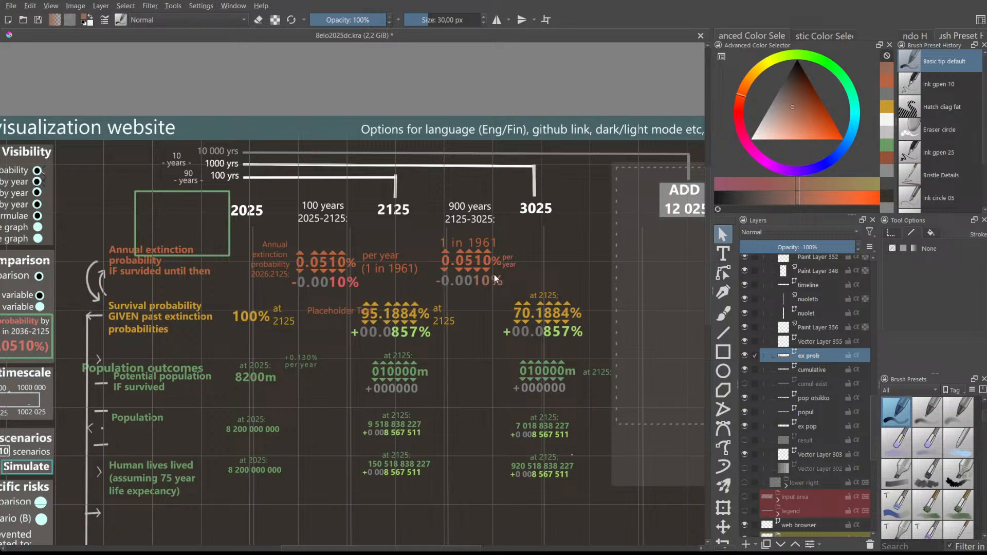
scroll(495, 273, up, 2)
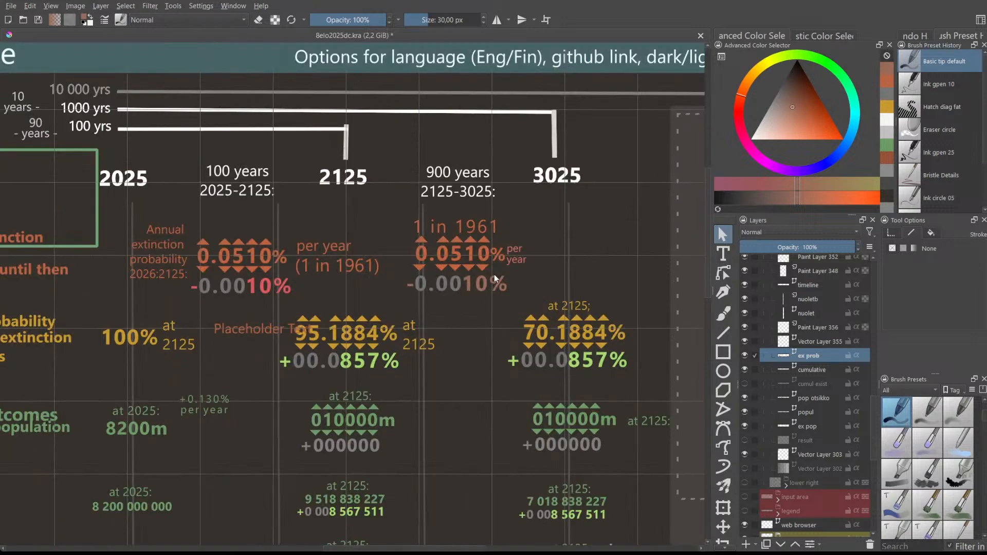
scroll(494, 273, down, 2)
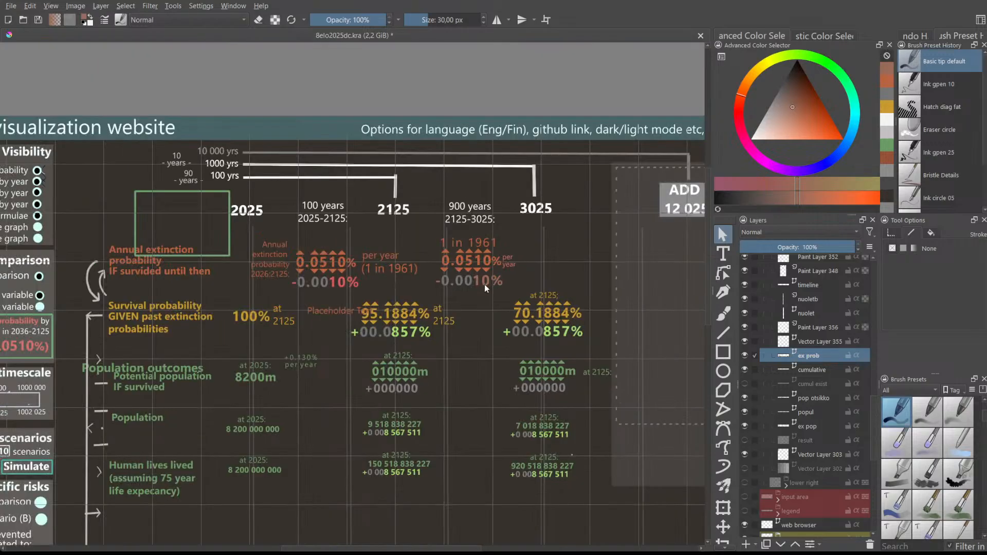
scroll(483, 283, up, 3)
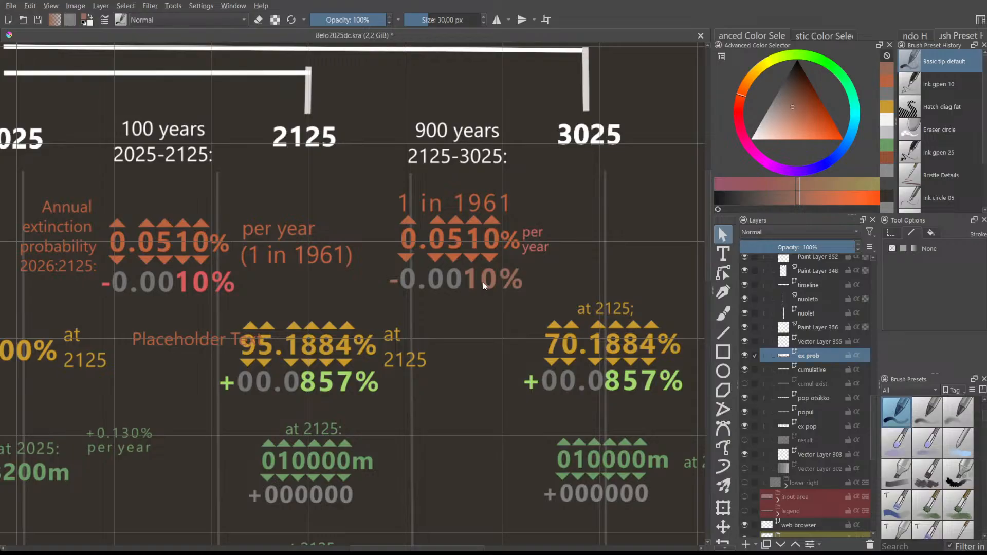
scroll(483, 286, down, 2)
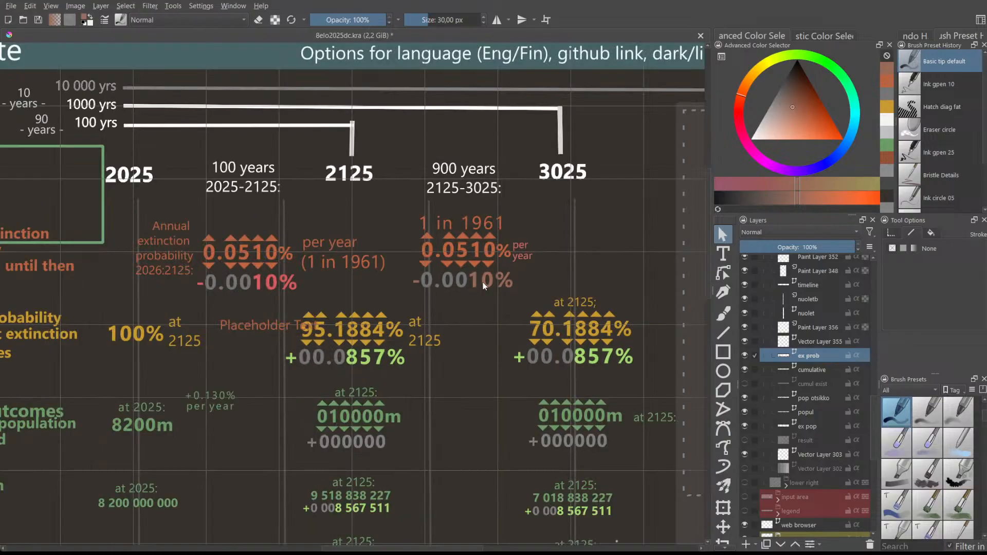
scroll(483, 287, down, 1)
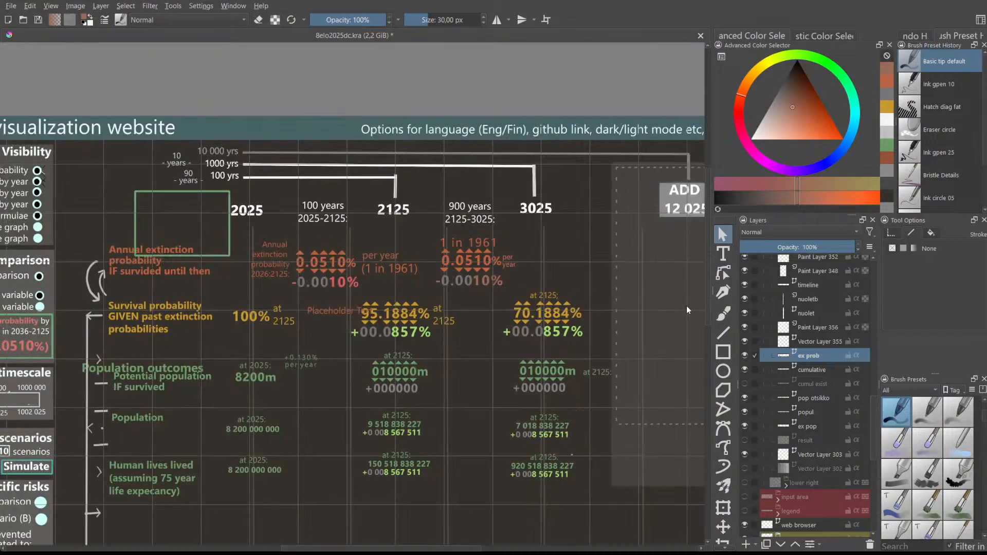
drag(707, 295, 707, 308)
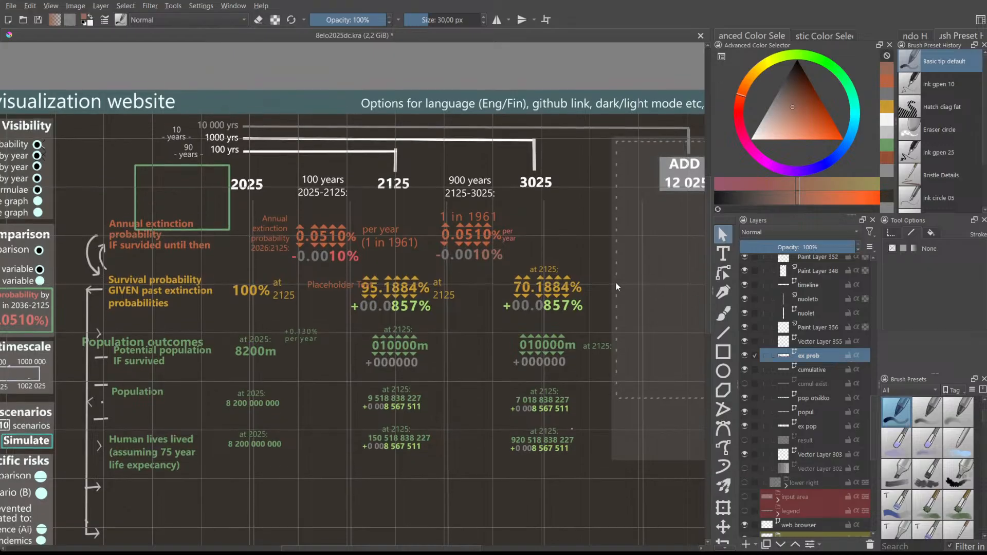
scroll(500, 272, up, 1)
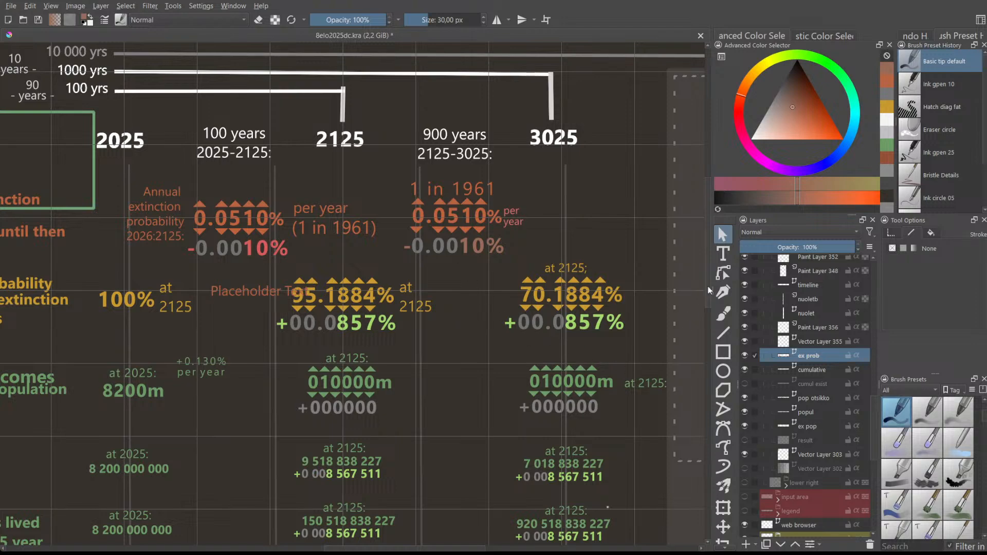
drag(708, 289, 711, 301)
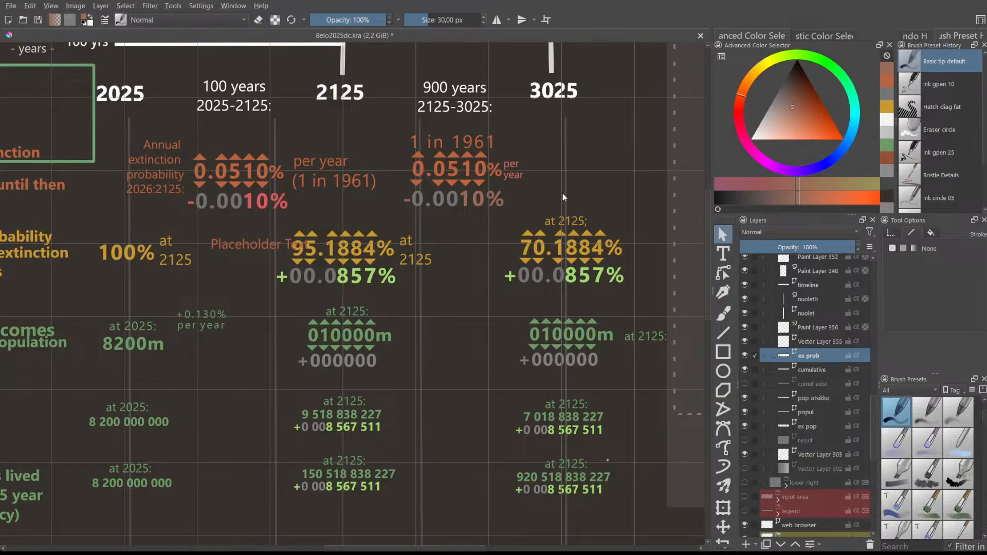
scroll(501, 207, up, 3)
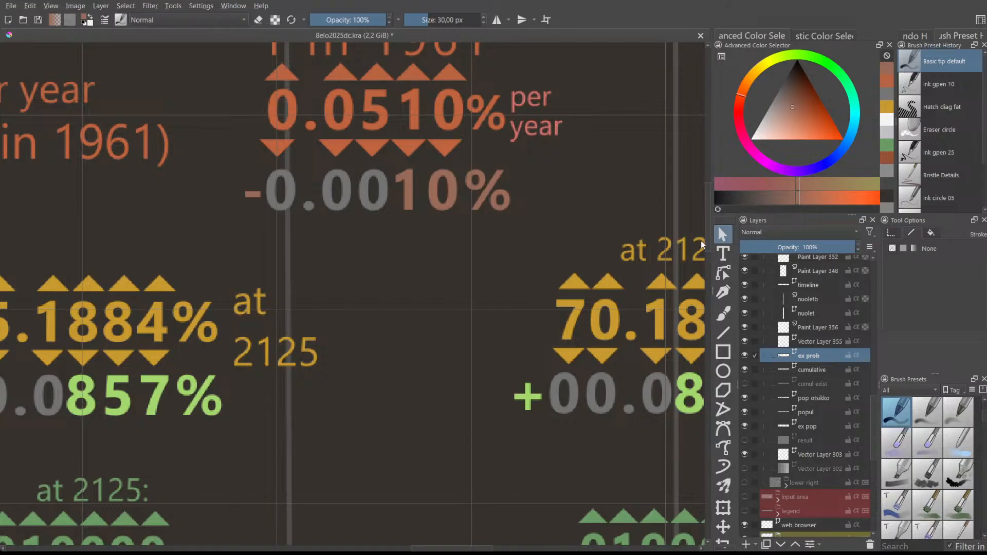
scroll(706, 225, up, 3)
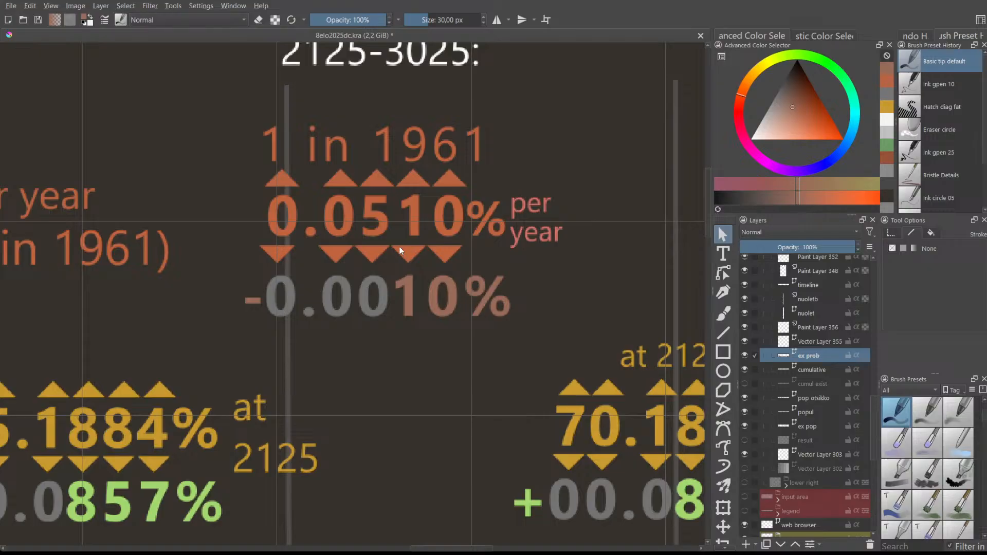
scroll(399, 246, down, 3)
scroll(416, 250, up, 3)
scroll(410, 255, up, 3)
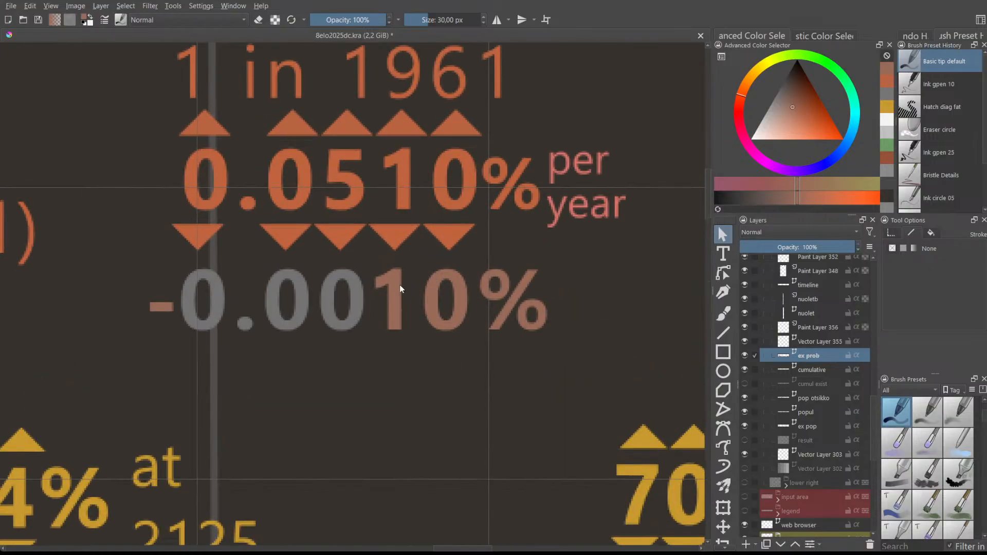
scroll(427, 321, down, 5)
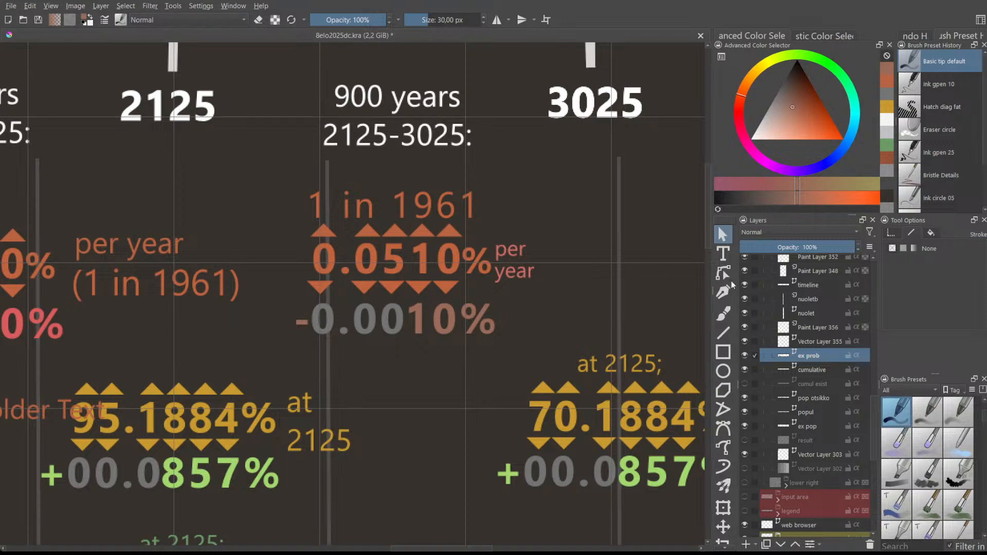
drag(710, 239, 716, 274)
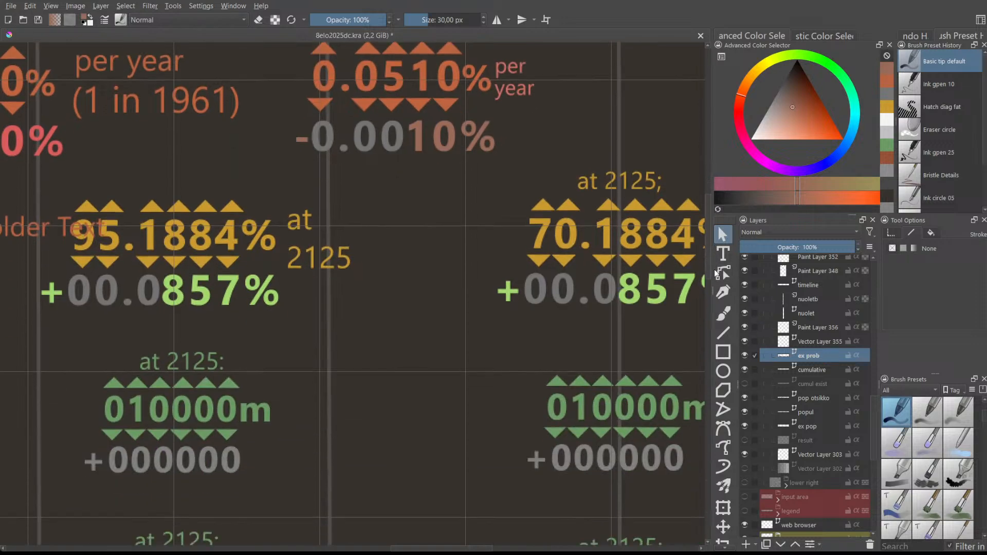
mouse_move(462, 549)
mouse_down()
mouse_move(499, 547)
mouse_move(458, 535)
mouse_move(468, 531)
mouse_up()
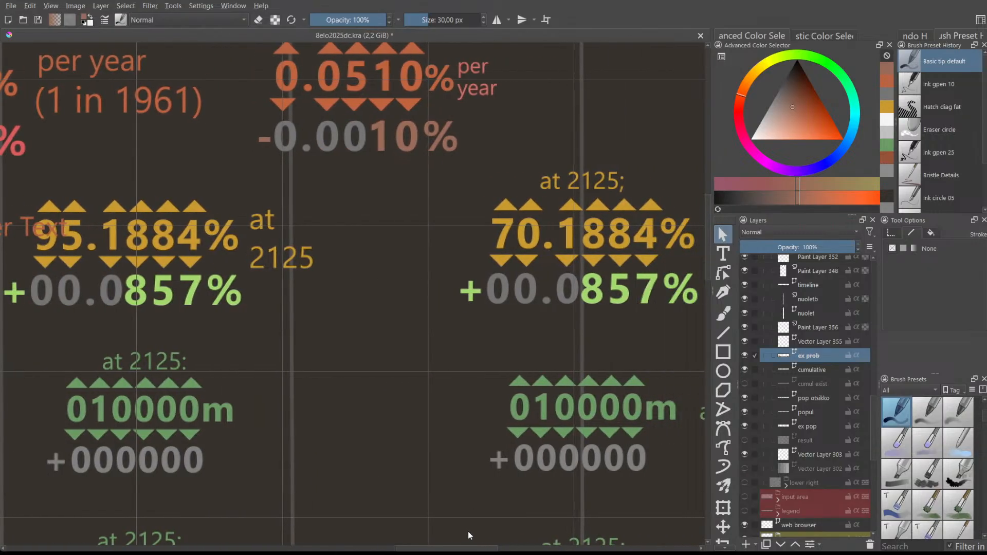
scroll(469, 363, down, 1)
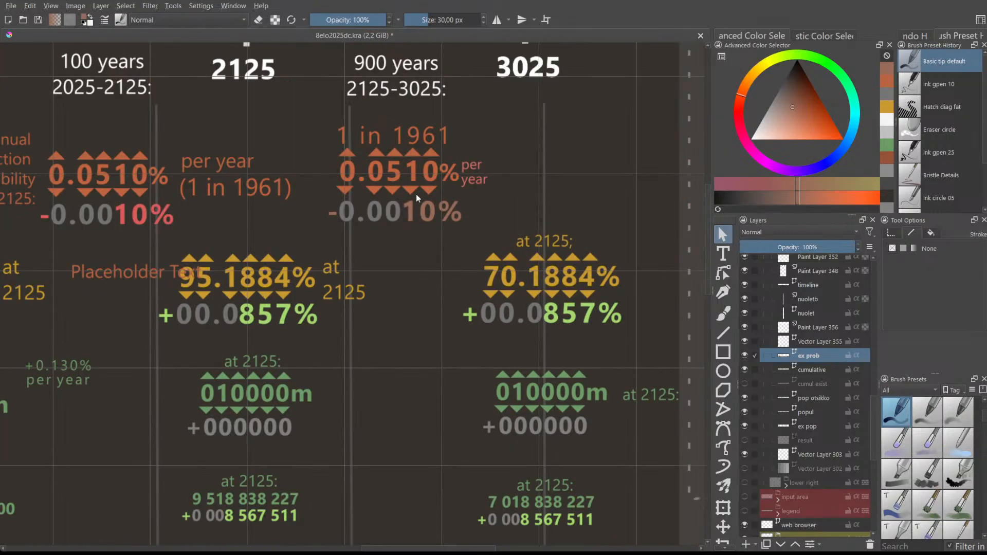
scroll(416, 193, up, 1)
scroll(416, 194, down, 2)
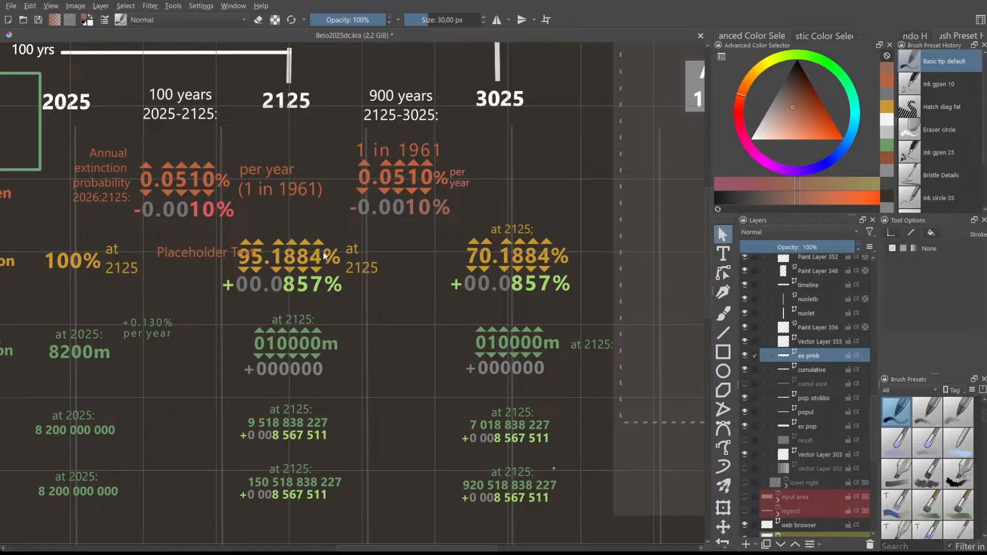
scroll(323, 252, down, 2)
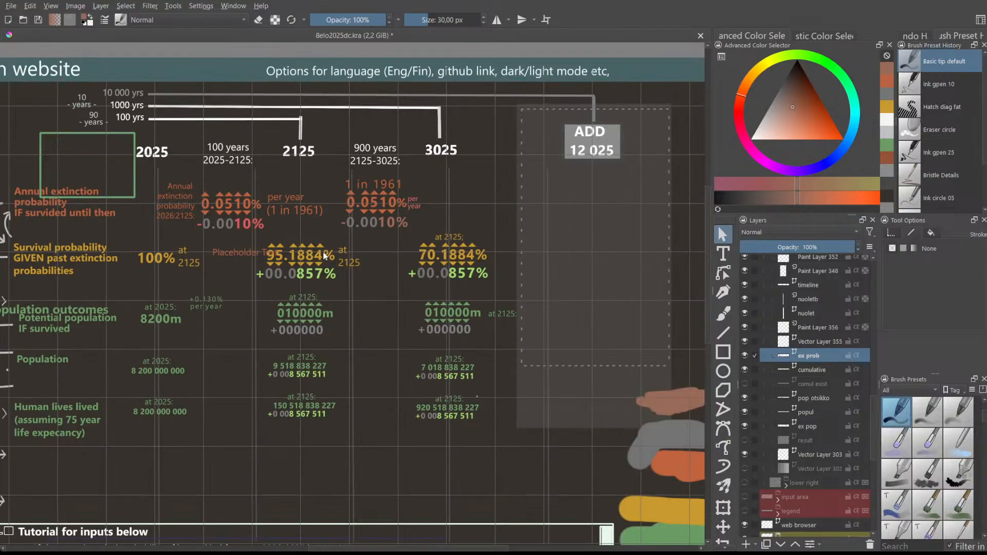
scroll(323, 252, up, 2)
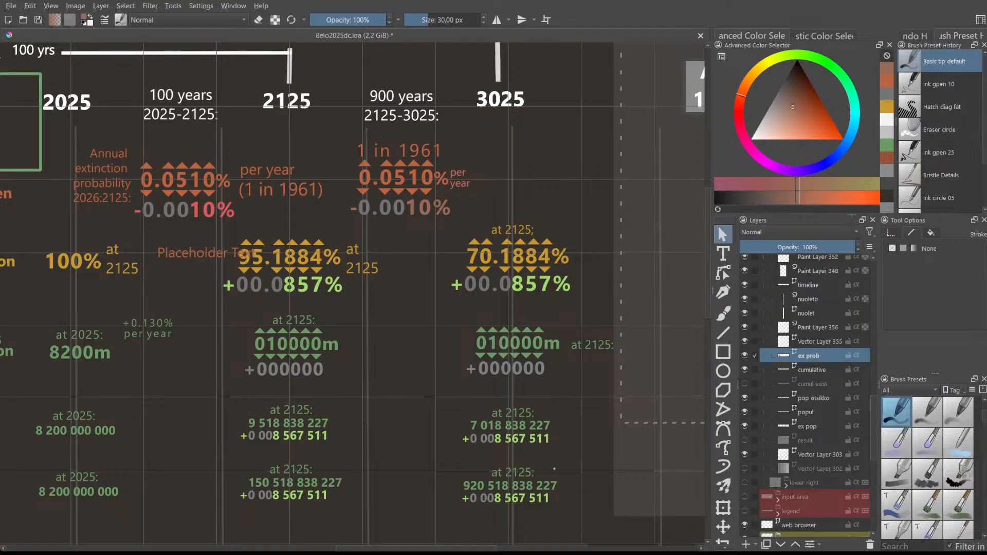
scroll(383, 391, up, 2)
scroll(426, 359, down, 2)
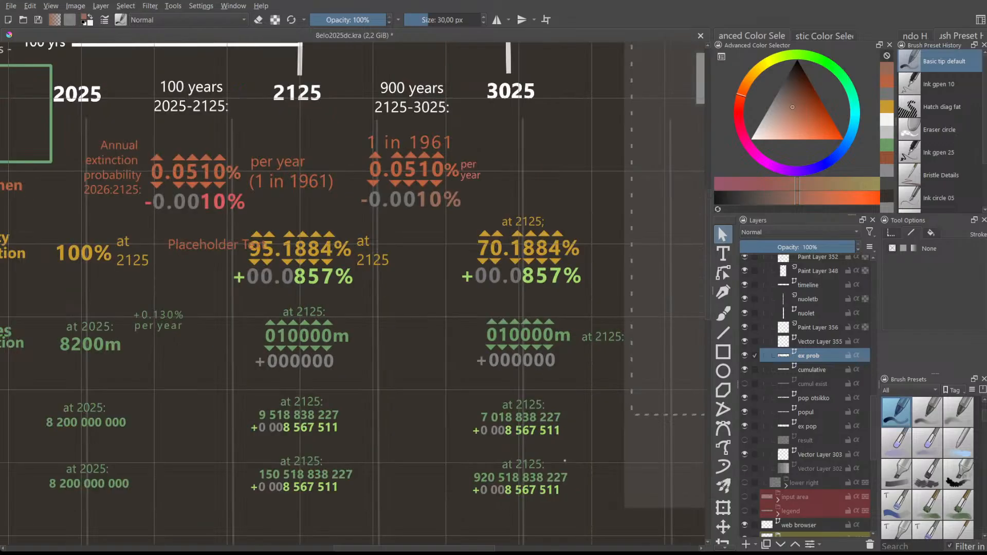
drag(439, 549, 406, 549)
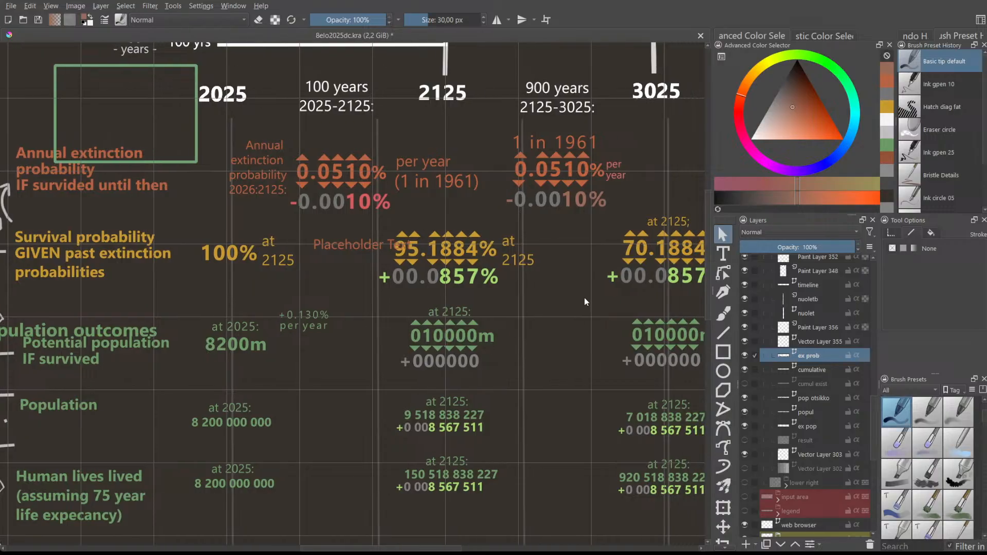
drag(704, 317, 705, 285)
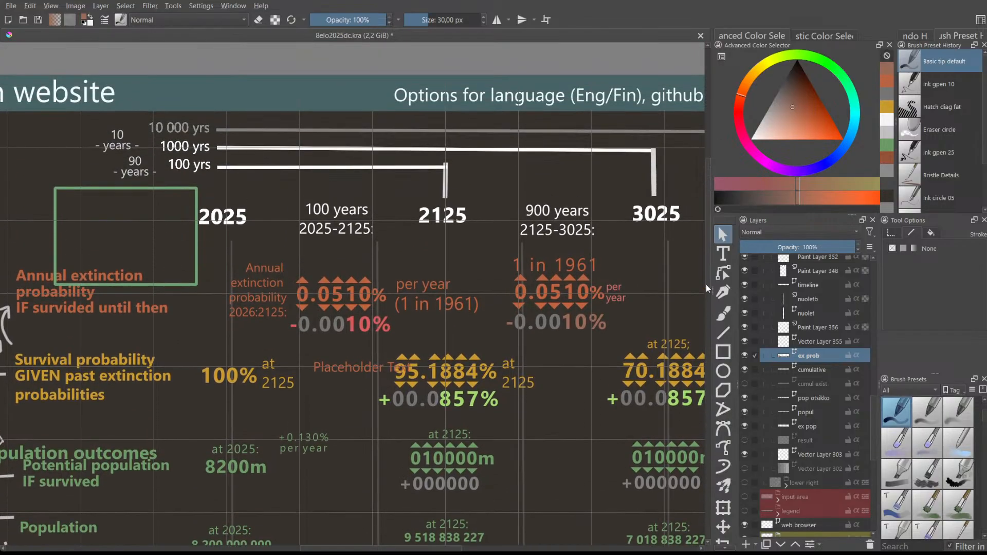
scroll(621, 266, up, 1)
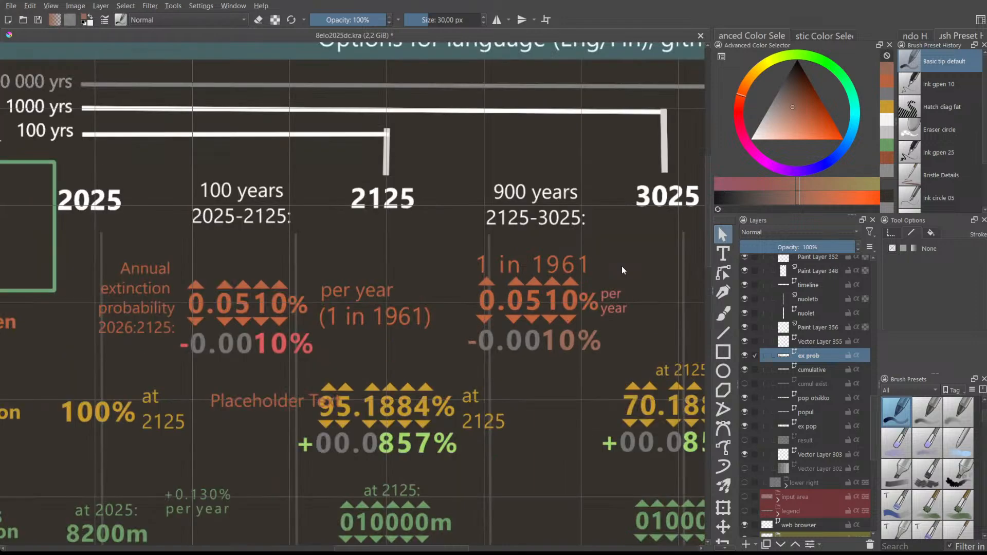
click(556, 288)
click(622, 257)
scroll(400, 487, down, 3)
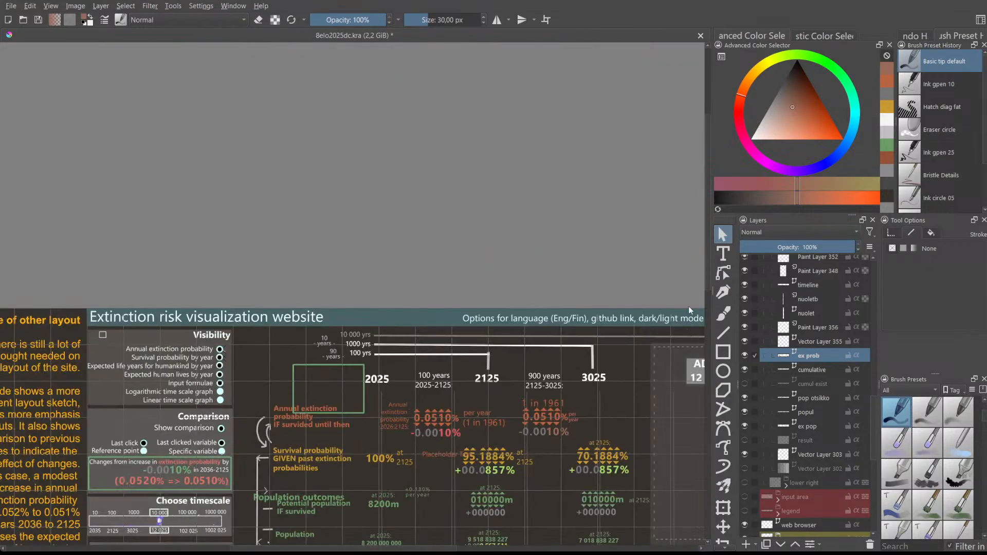
scroll(683, 321, down, 1)
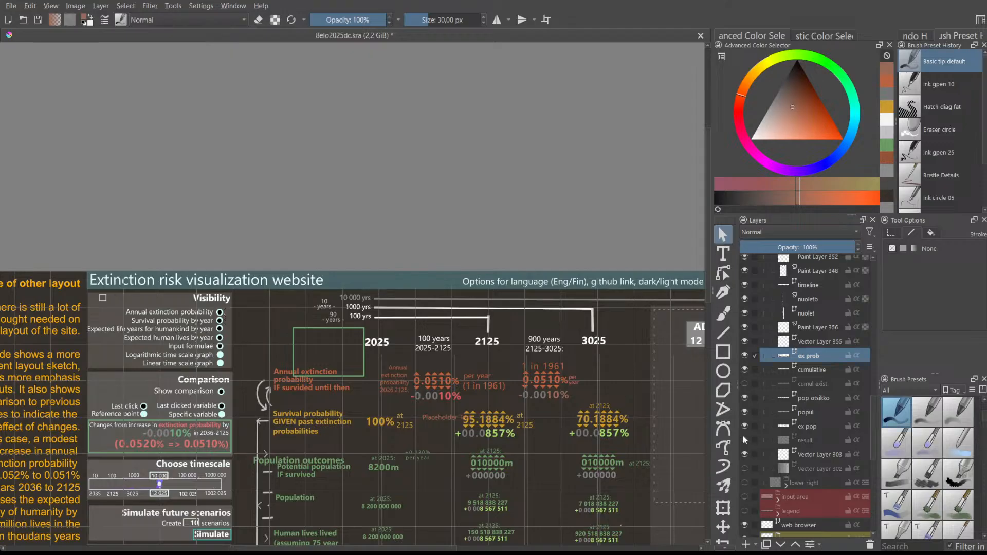
scroll(535, 403, up, 1)
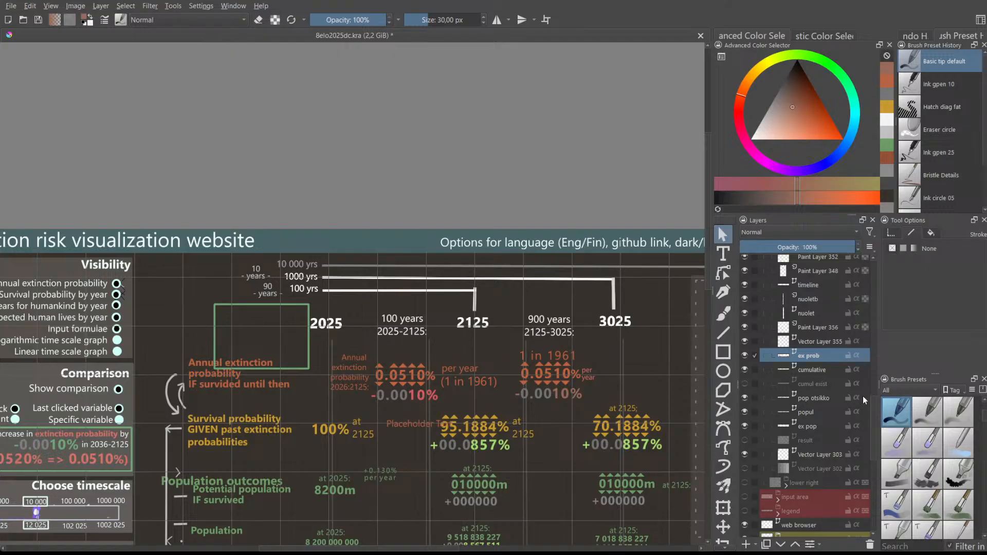
scroll(833, 389, up, 5)
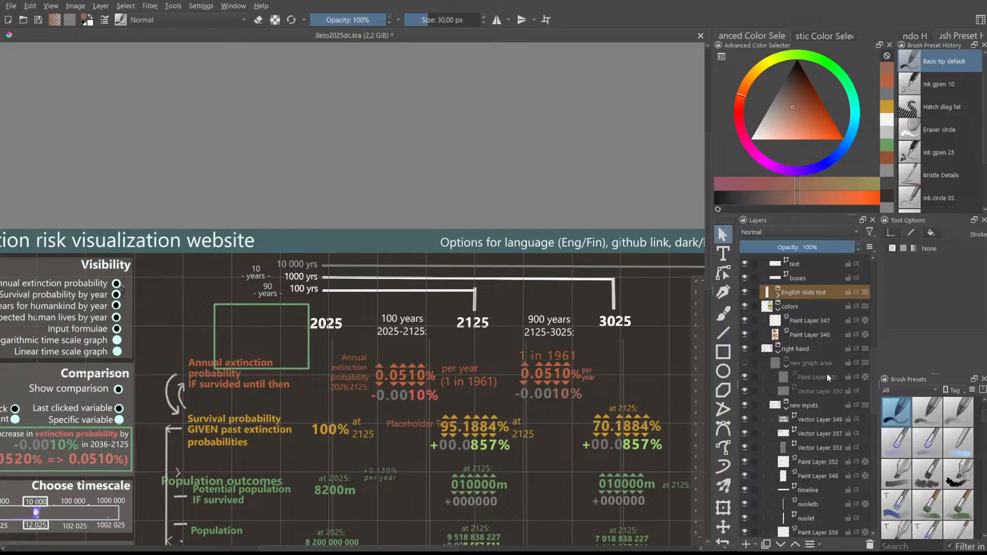
- Toggle Vector Layers 349 and 357 to check their contents, leaving 357 active
click(824, 418)
click(746, 419)
scroll(747, 419, down, 1)
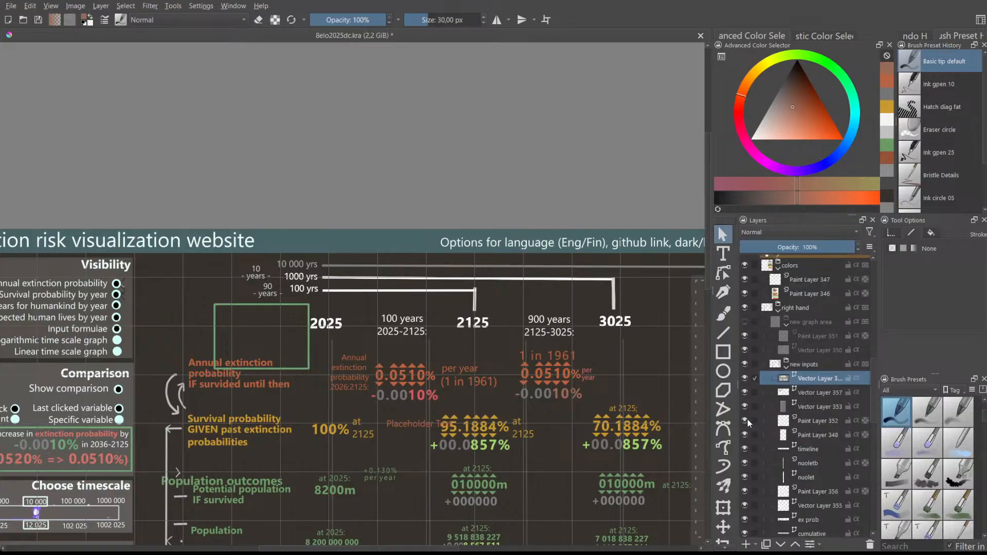
click(745, 391)
click(745, 393)
click(745, 393)
click(745, 393)
click(829, 395)
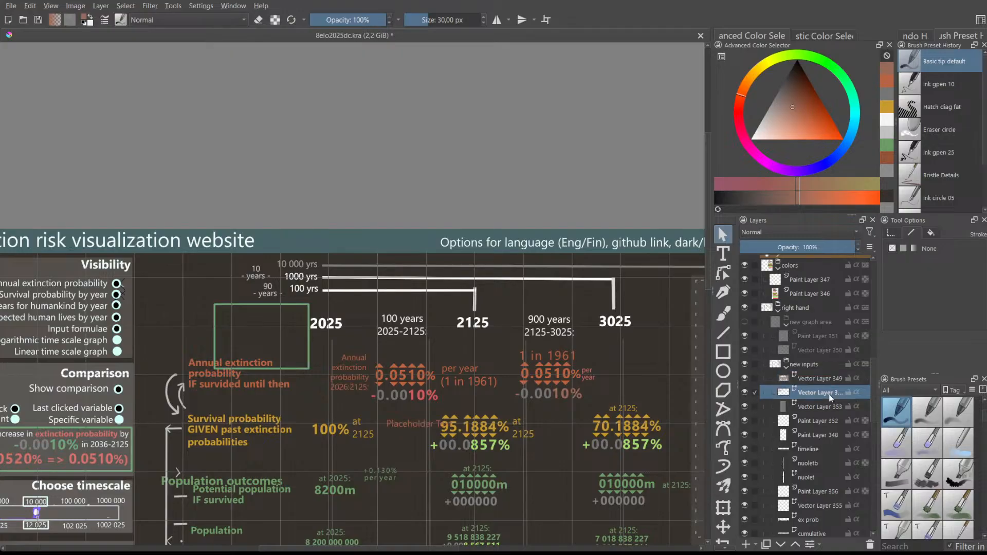
- Choose the Rectangle tool and position the view for drawing
click(723, 351)
scroll(452, 356, up, 2)
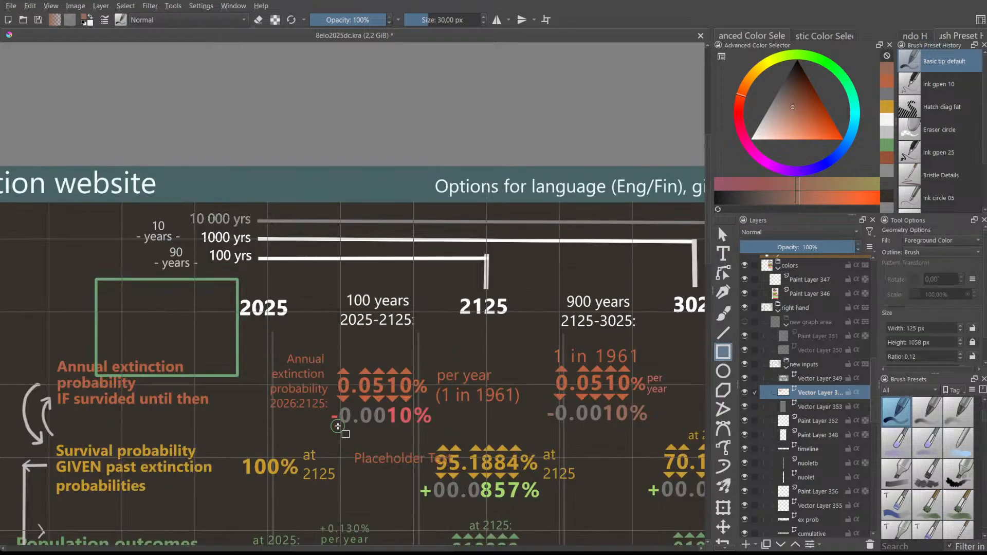
scroll(338, 426, up, 1)
scroll(375, 379, down, 6)
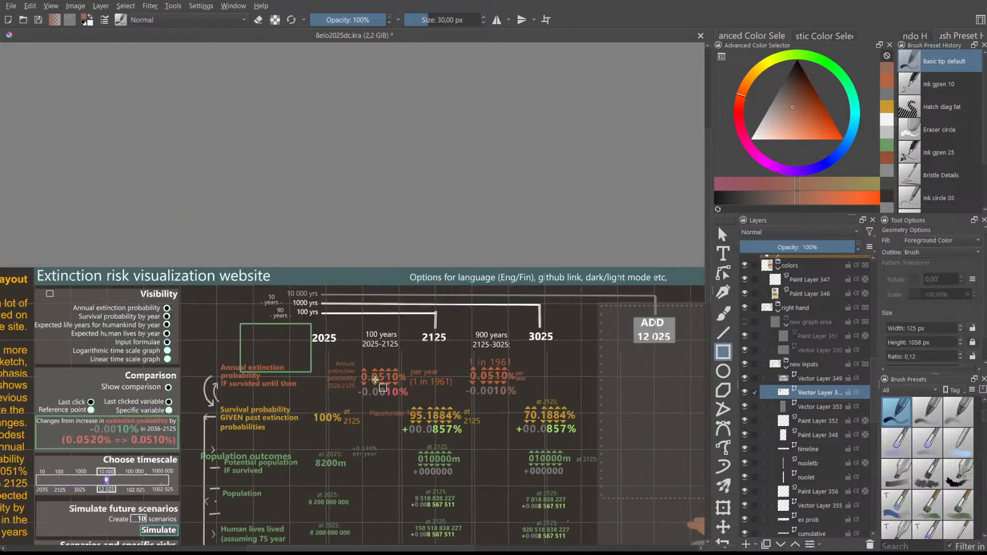
scroll(407, 435, up, 6)
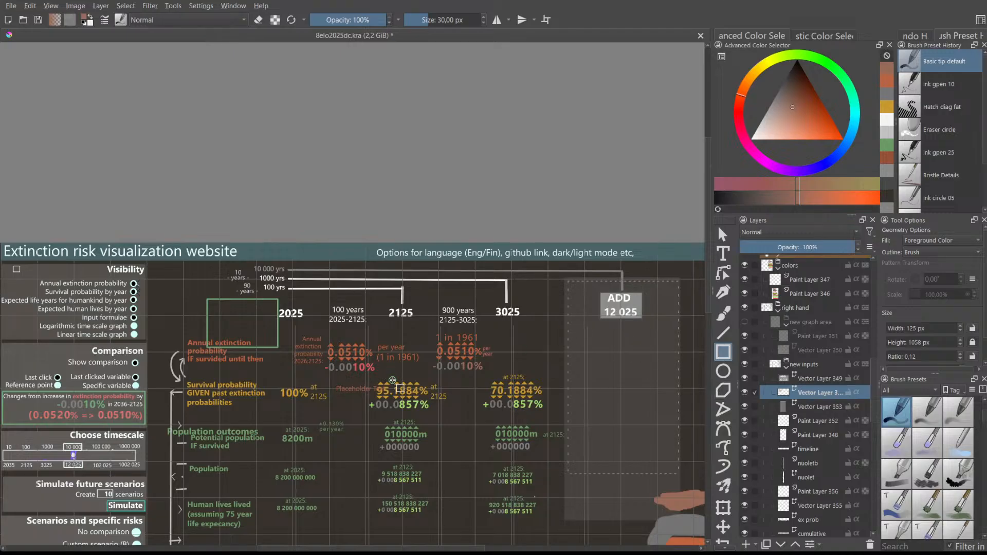
scroll(393, 384, up, 1)
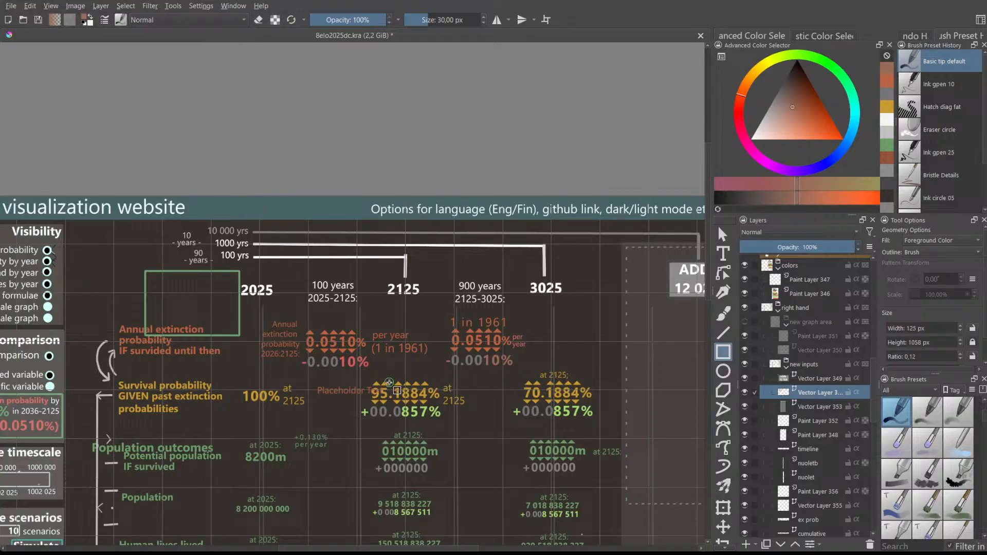
scroll(390, 383, up, 1)
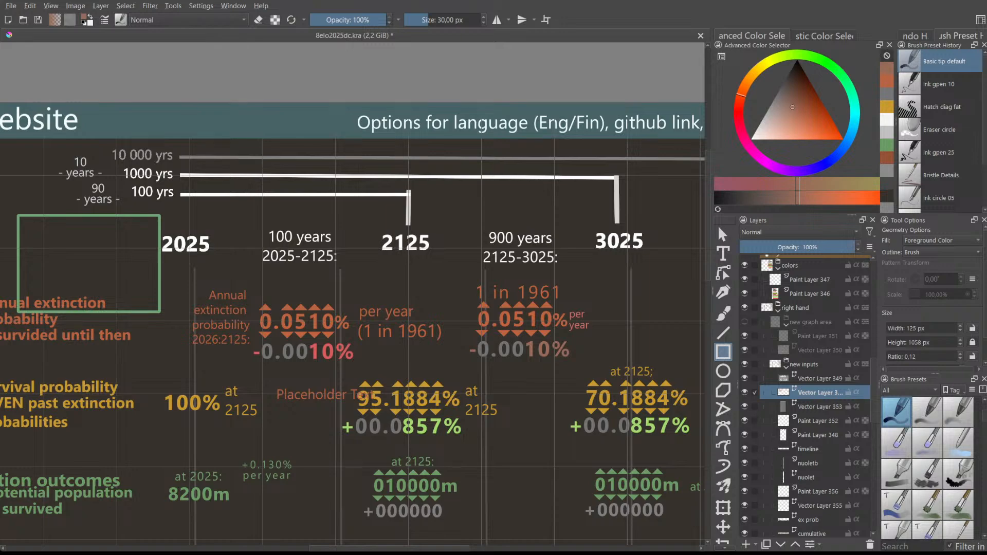
scroll(369, 406, up, 3)
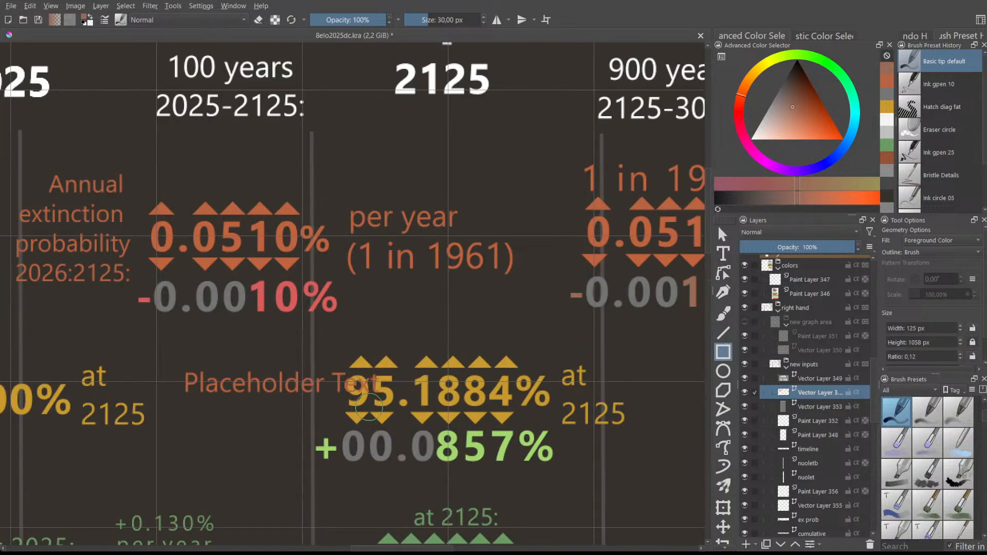
scroll(369, 406, down, 2)
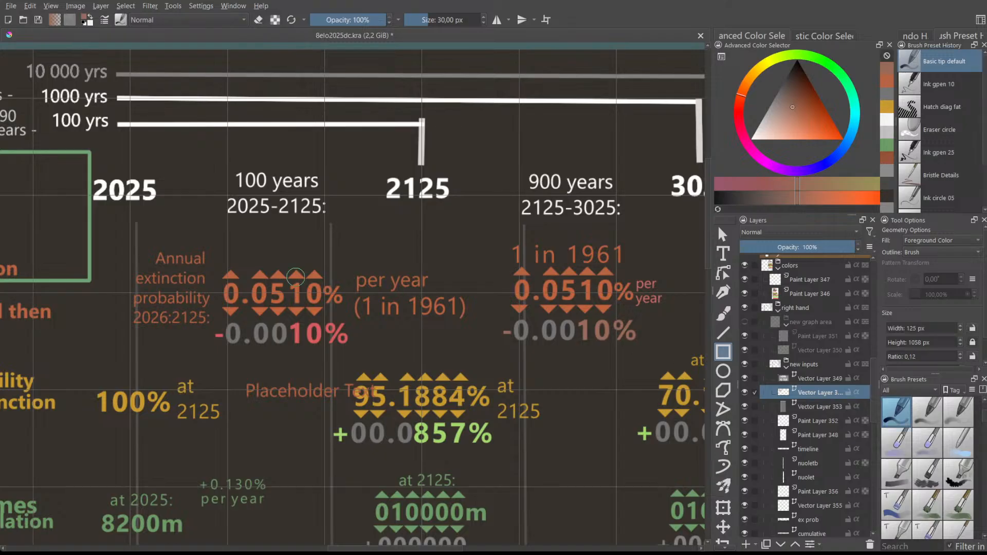
scroll(231, 275, up, 2)
scroll(230, 274, down, 1)
drag(370, 548, 475, 549)
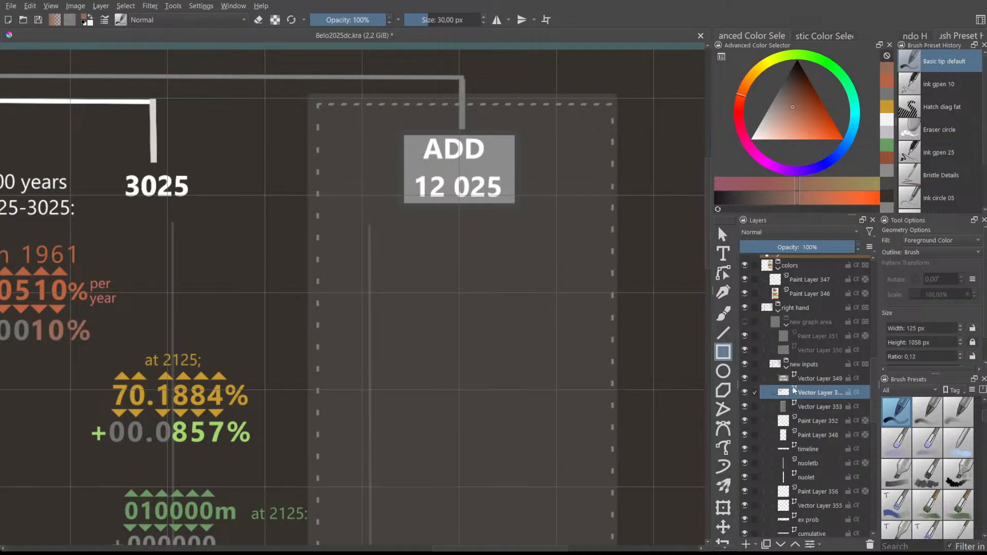
- Make Vector Layer 349 active and blink its visibility to confirm it holds the ADD 12 025 box
scroll(812, 400, up, 2)
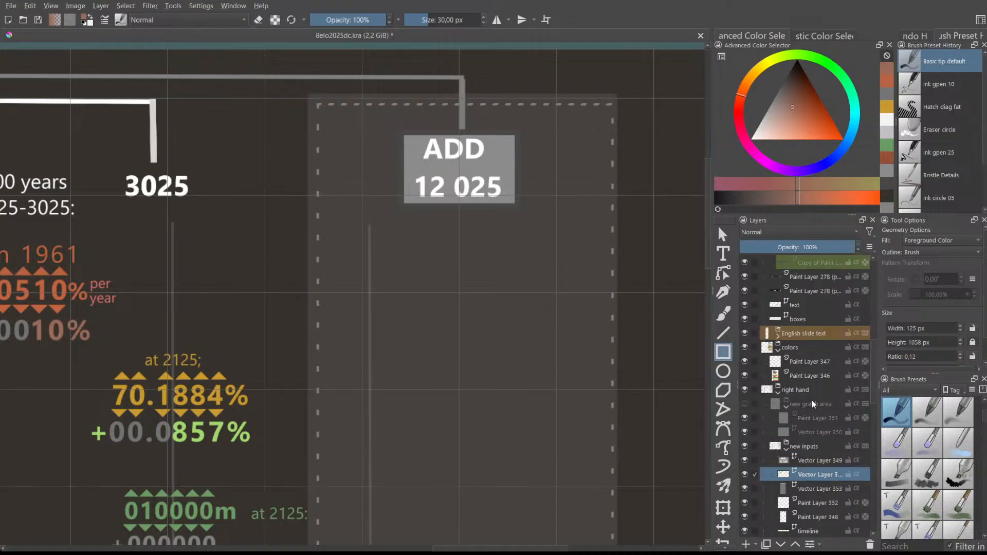
scroll(838, 407, up, 1)
scroll(839, 411, down, 1)
click(745, 445)
click(744, 445)
click(806, 459)
click(745, 460)
click(745, 460)
click(744, 460)
click(744, 460)
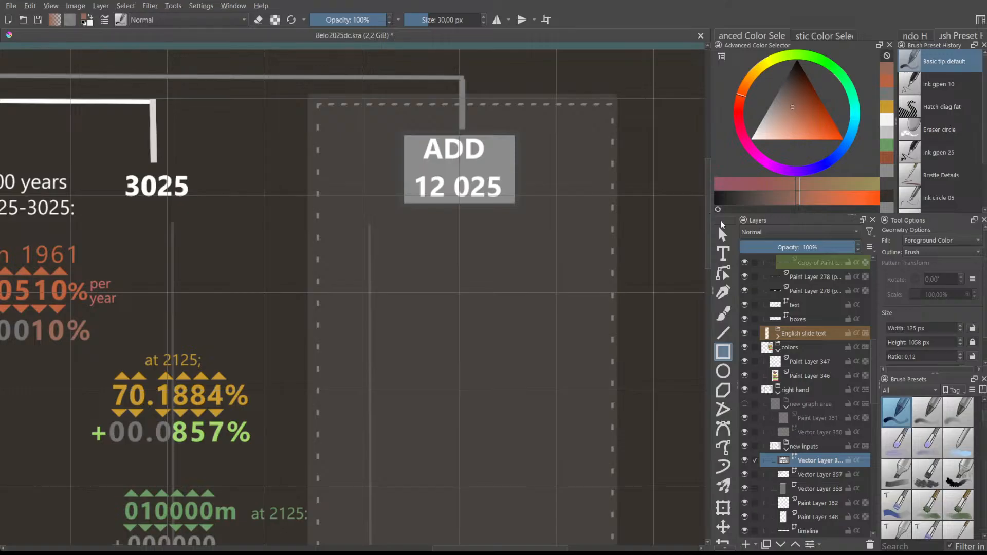
- Set the painting colour to black in the colour triangle
scroll(429, 123, up, 2)
scroll(427, 128, up, 1)
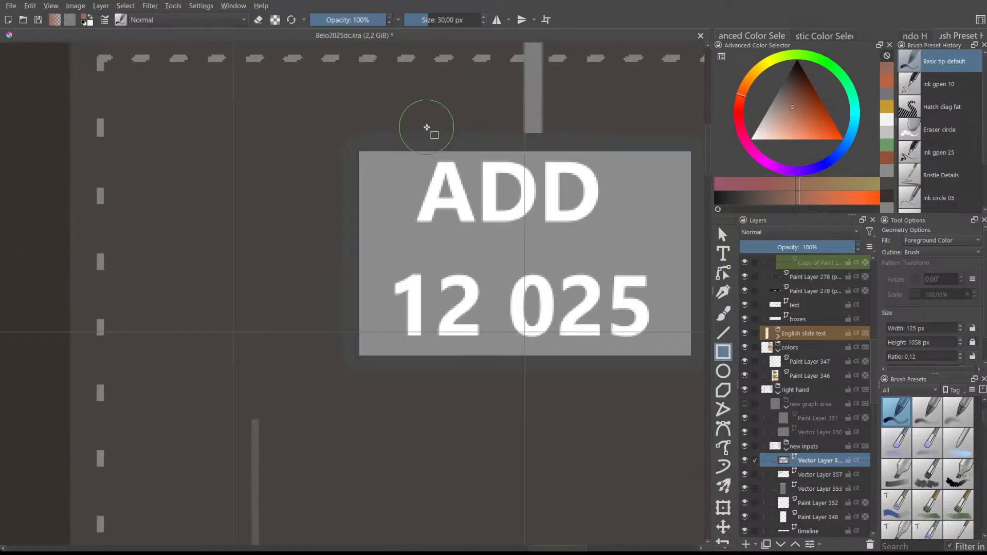
scroll(403, 146, down, 1)
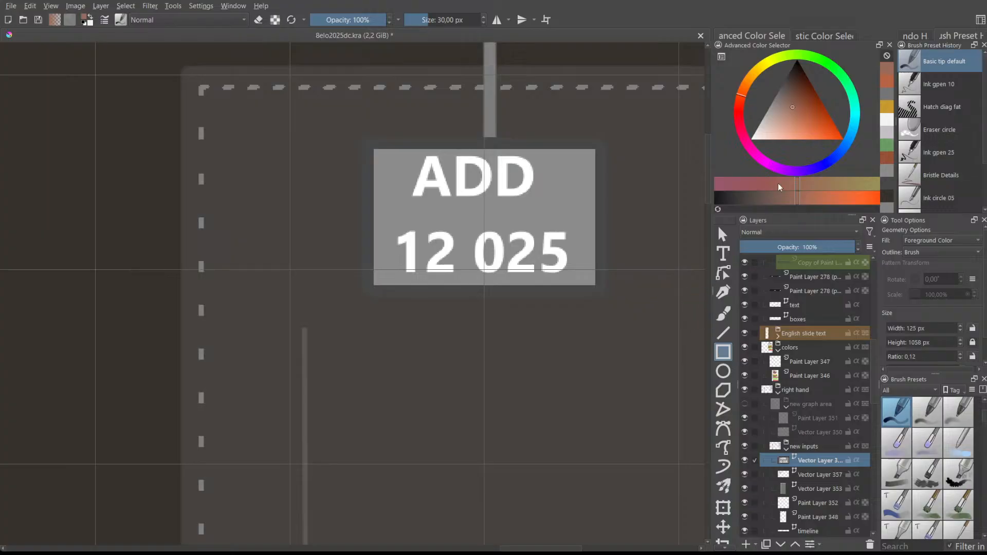
drag(785, 105, 782, 73)
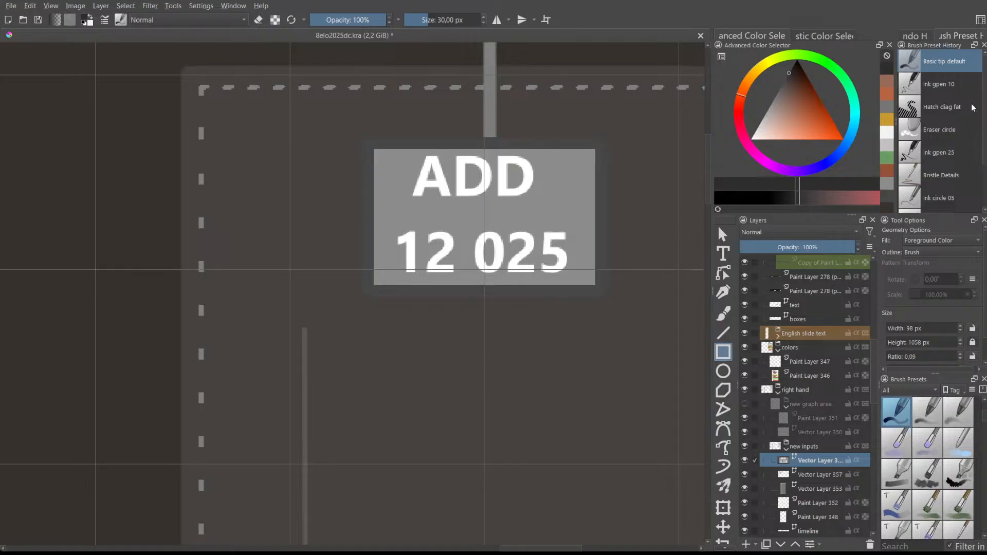
- Switch to the Ink gpen 10 preset and set new rectangles to Not Filled
click(952, 92)
drag(572, 189, 636, 233)
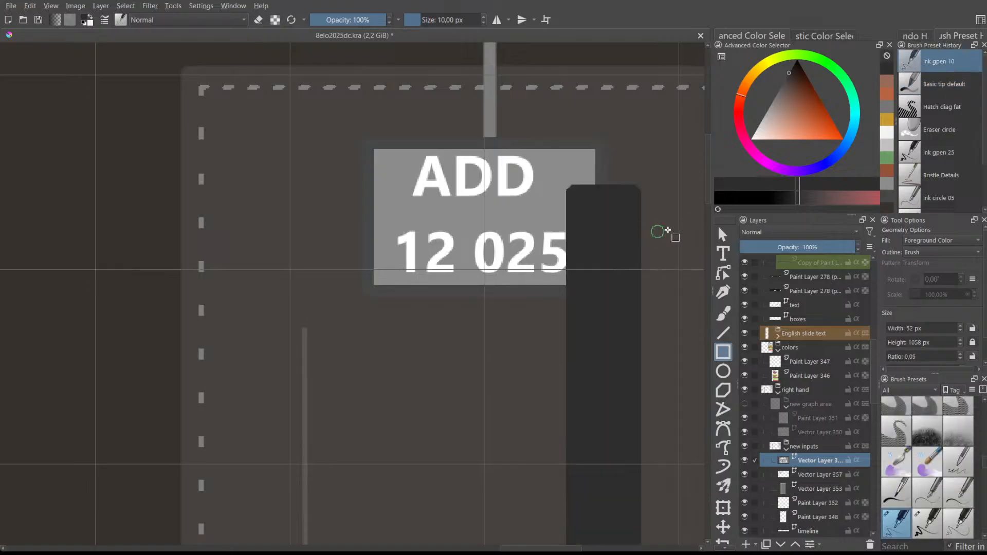
key(ctrl+z)
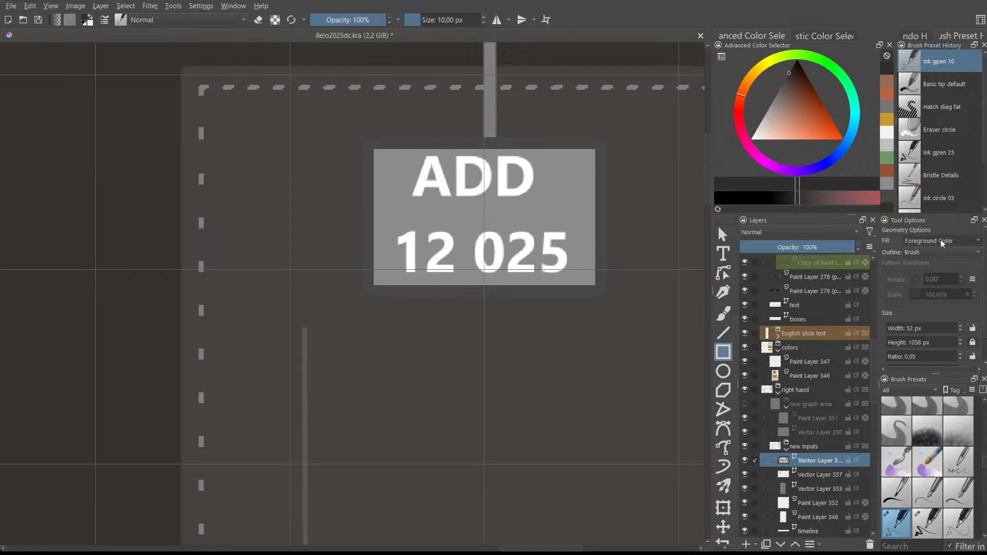
click(926, 242)
click(924, 228)
- Draw an unfilled rectangle around the ADD 12 025 box and nudge it to fit
mouse_move(371, 145)
mouse_down()
mouse_move(440, 183)
mouse_move(578, 177)
mouse_up()
double_click(959, 345)
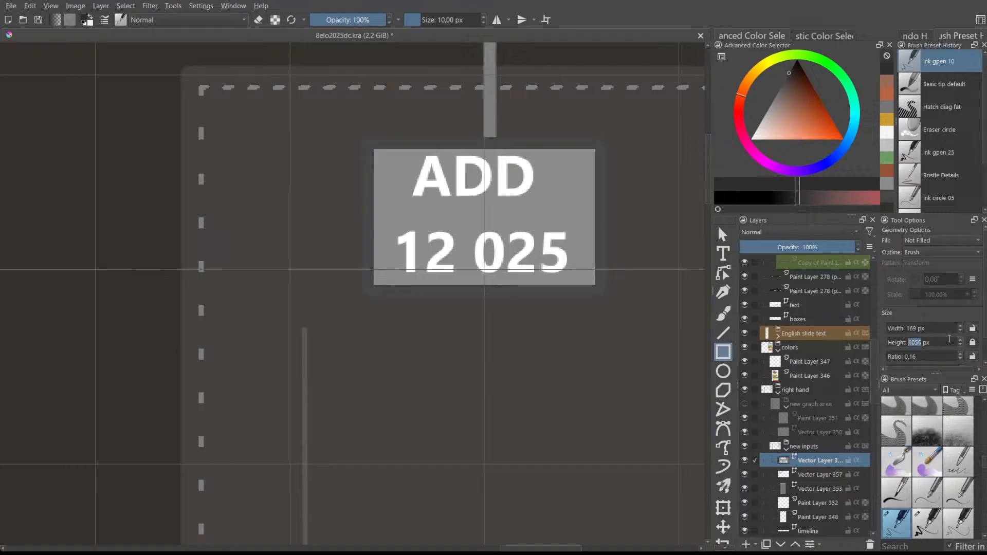
click(970, 342)
drag(370, 147, 603, 292)
drag(378, 151, 603, 292)
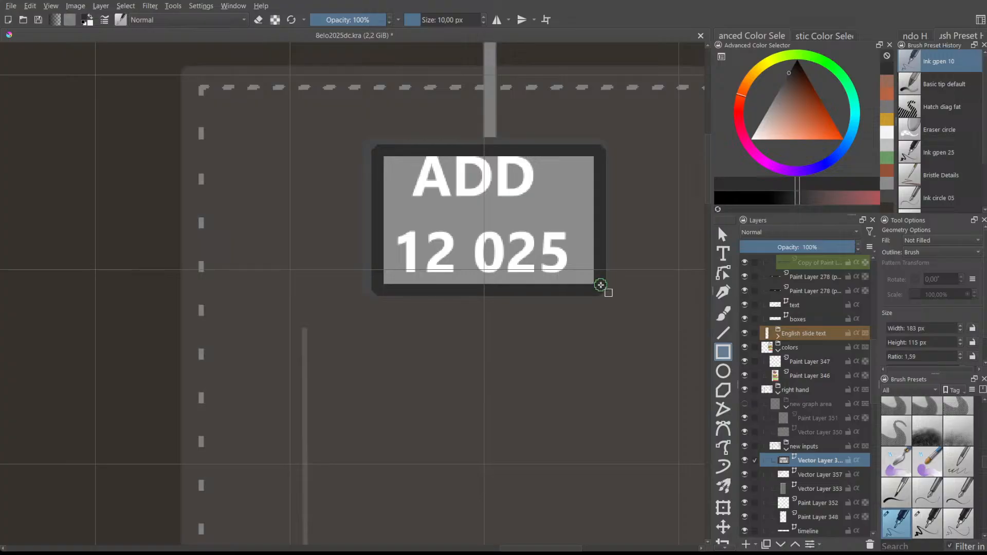
click(722, 235)
click(605, 268)
drag(562, 150, 579, 161)
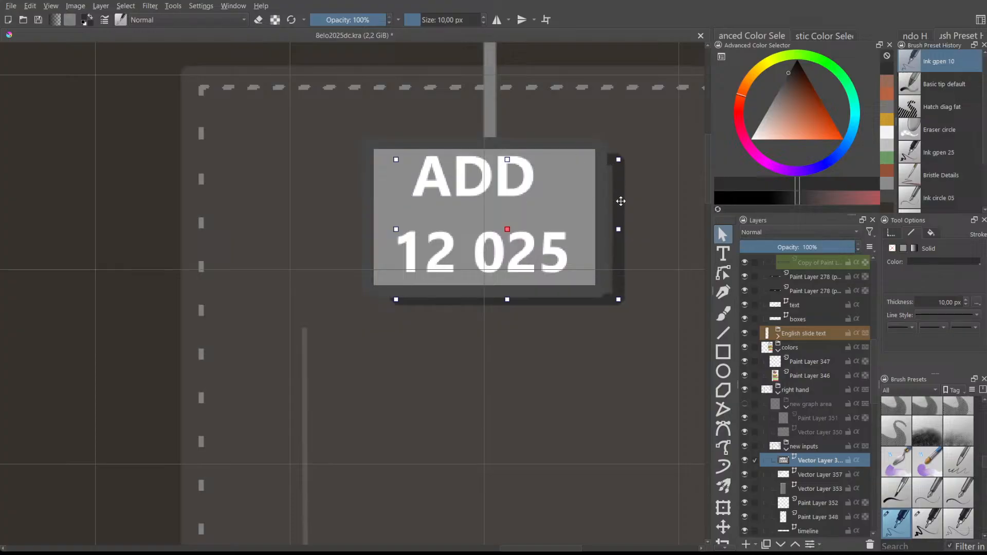
- Move the grey ADD 12 025 box up-left, widen it leftward and make it slightly taller
drag(619, 202, 607, 199)
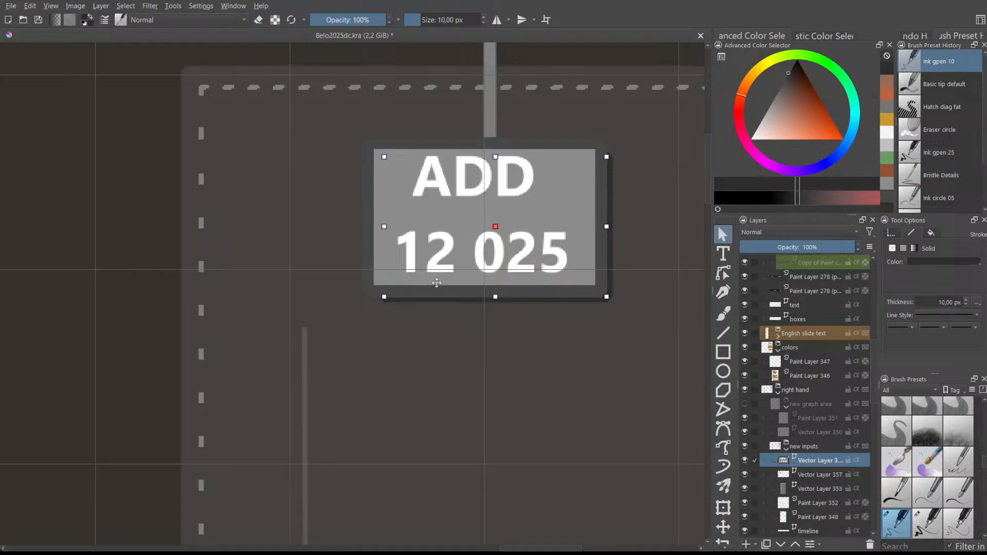
drag(386, 297, 372, 297)
drag(489, 156, 490, 151)
click(553, 119)
scroll(470, 162, down, 4)
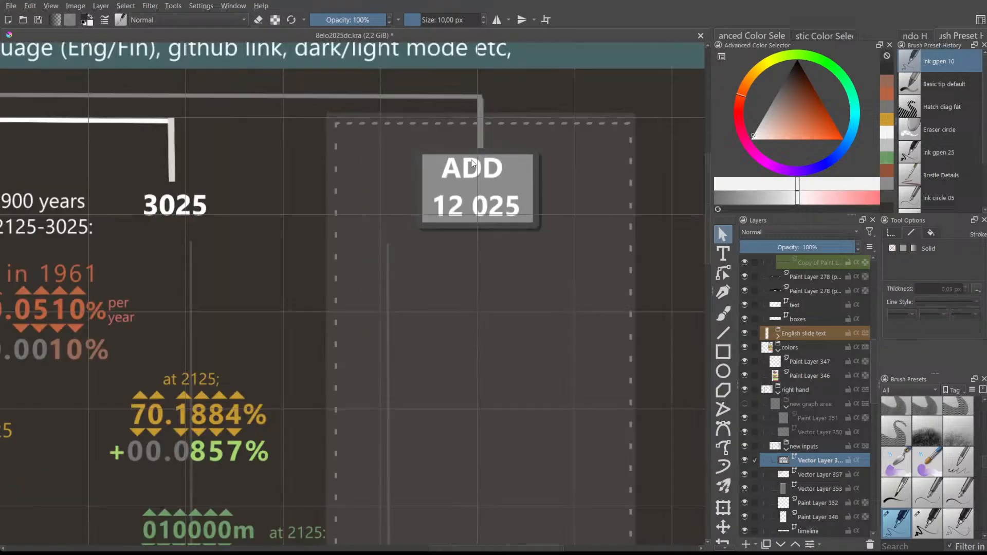
scroll(470, 165, up, 4)
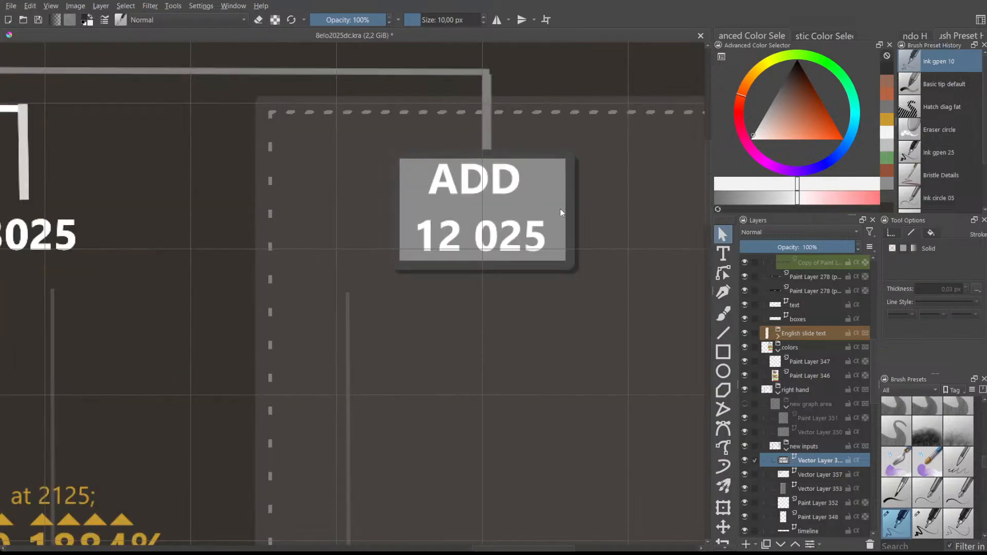
click(573, 209)
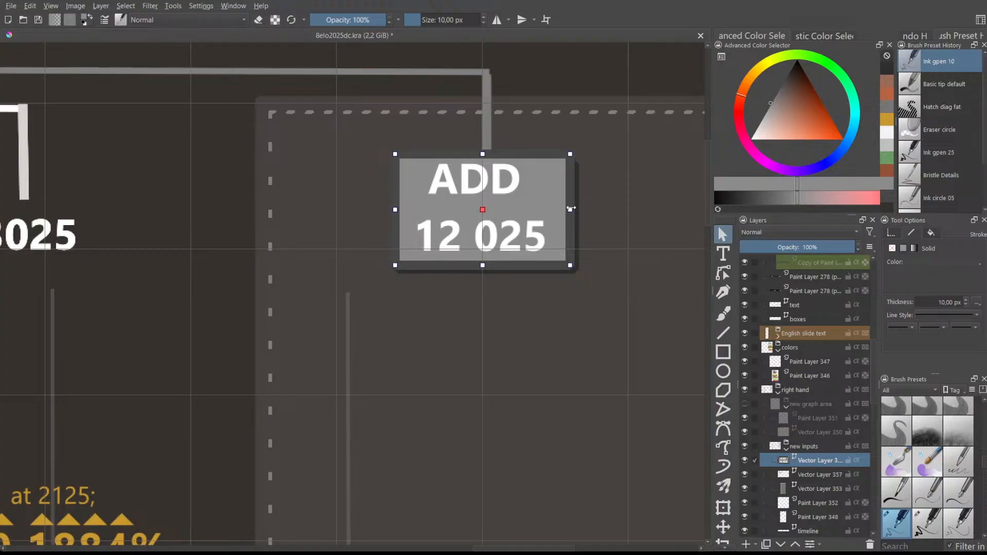
mouse_move(544, 156)
mouse_down()
mouse_move(539, 162)
mouse_move(549, 127)
mouse_move(541, 158)
mouse_up()
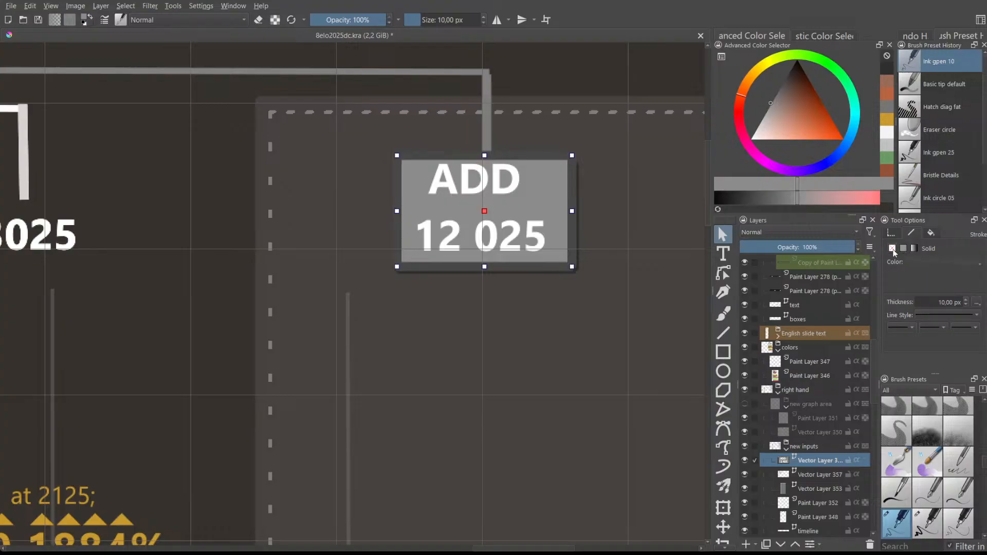
- Set the box's stroke to None and nudge the dark shadow shape behind it
click(893, 251)
click(691, 255)
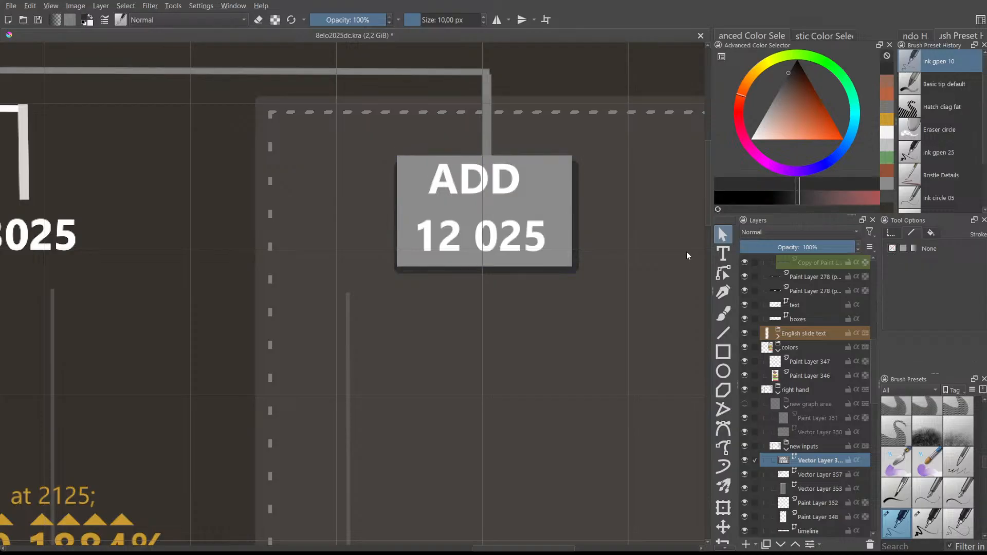
click(576, 234)
click(580, 203)
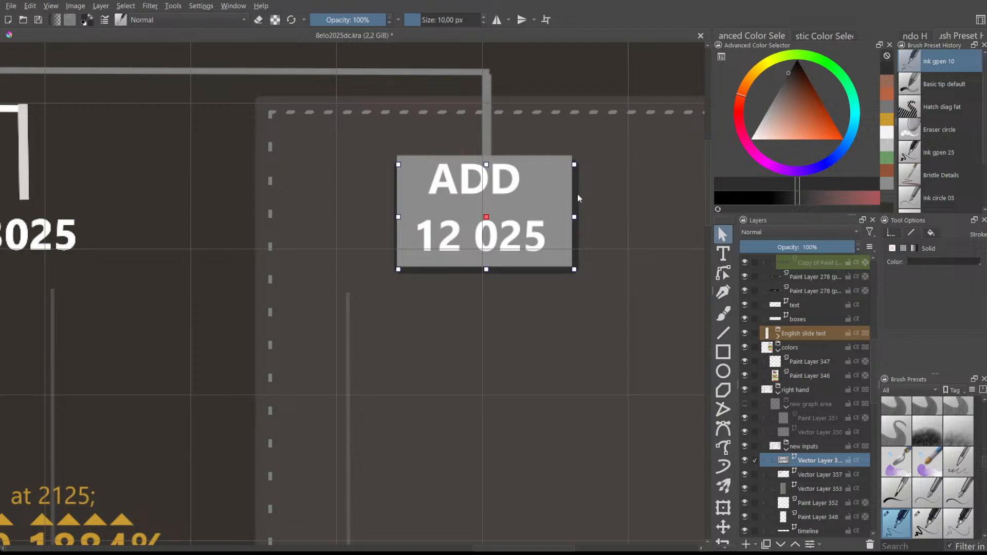
click(575, 190)
drag(574, 189, 571, 213)
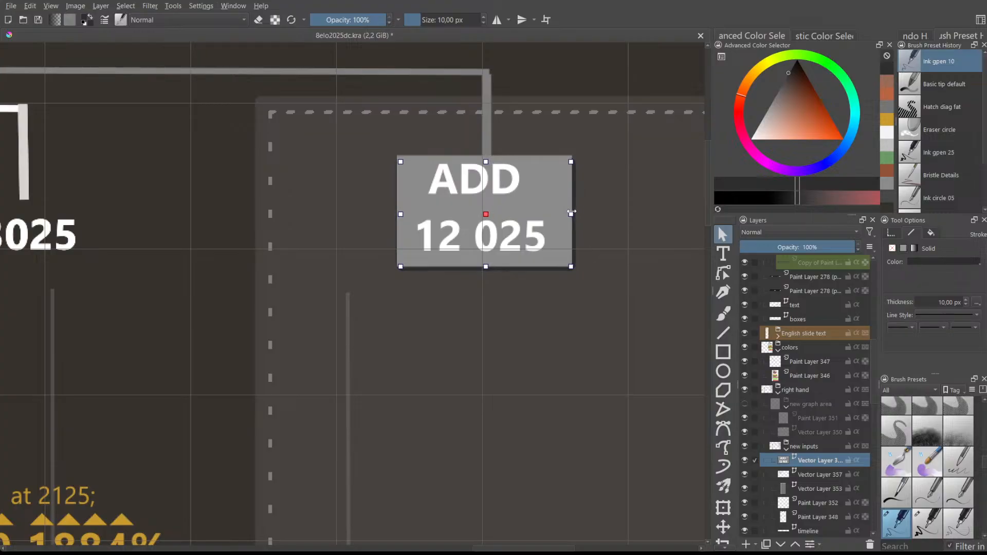
- Reselect the grey ADD 12 025 box and move it up and to the left
click(617, 216)
scroll(558, 229, down, 3)
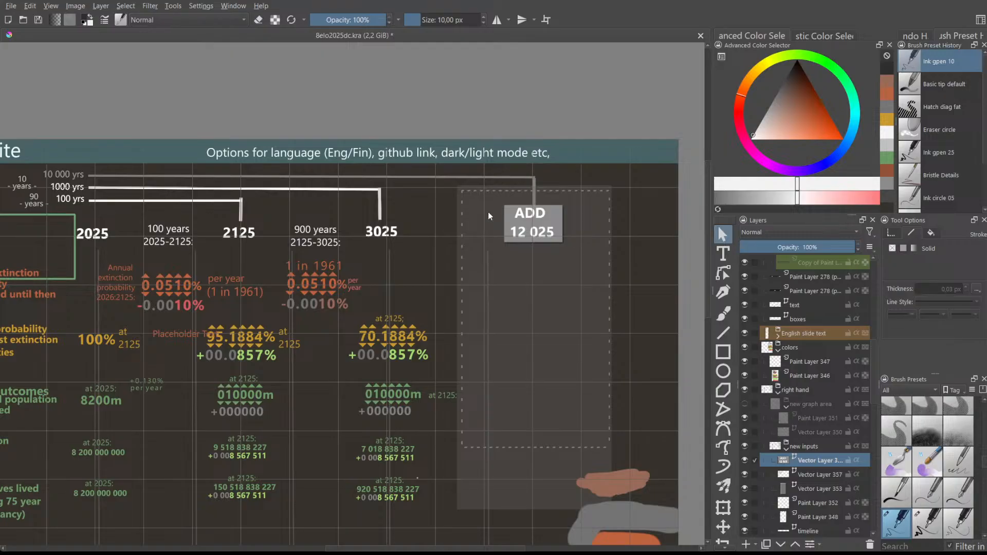
scroll(508, 212, up, 1)
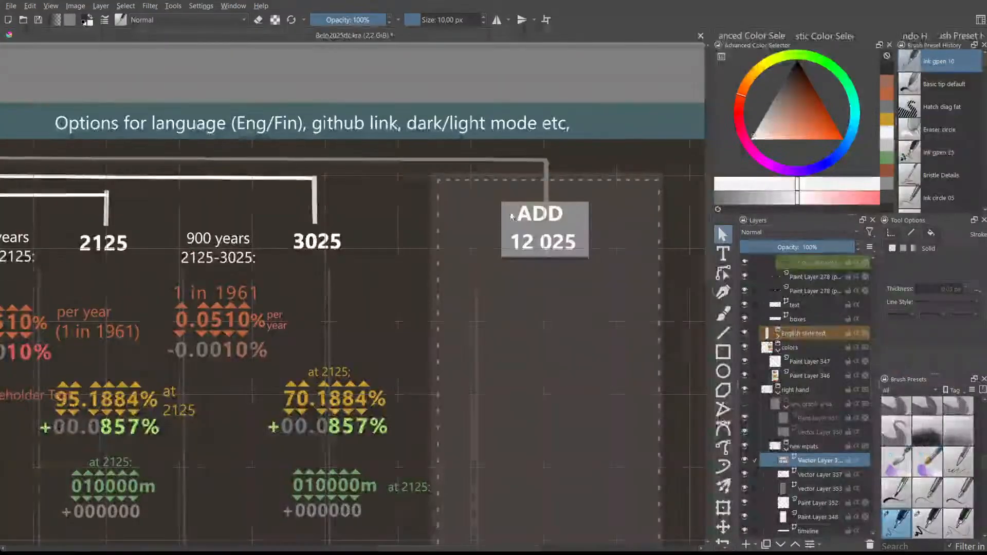
click(591, 241)
scroll(591, 241, up, 6)
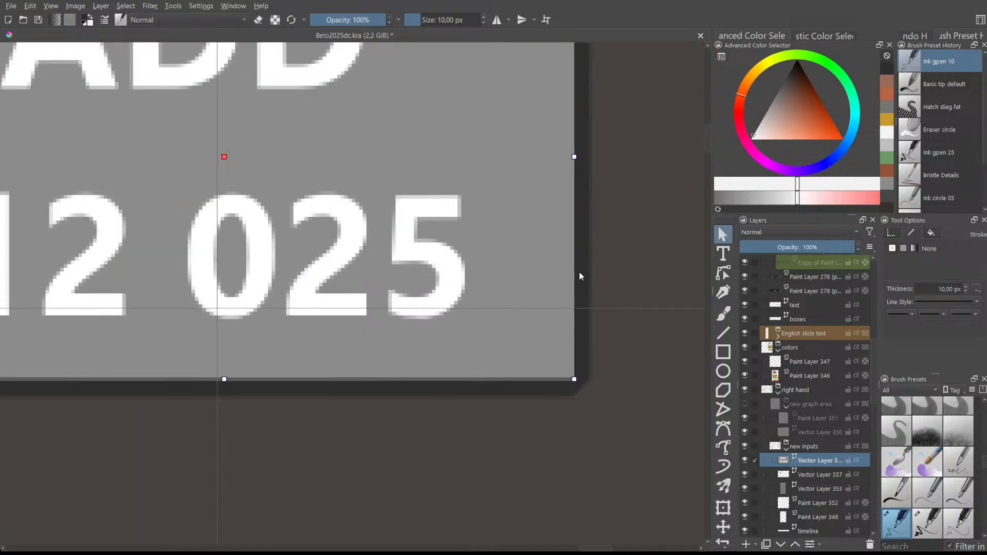
drag(587, 280, 569, 409)
scroll(559, 393, down, 6)
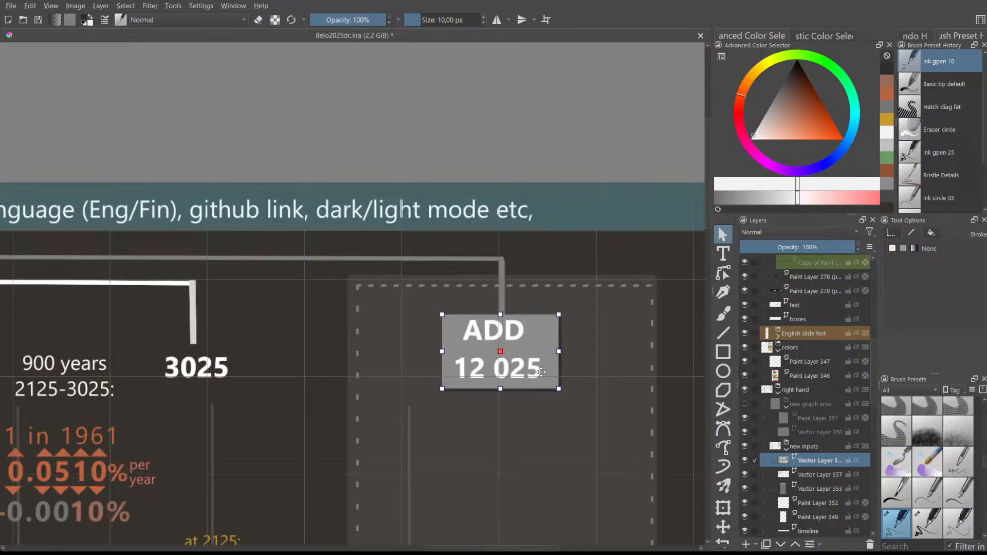
click(532, 380)
drag(542, 372, 562, 391)
- Undo the stray ADD 12 025 text move and shift the grey box right and down behind it
click(560, 388)
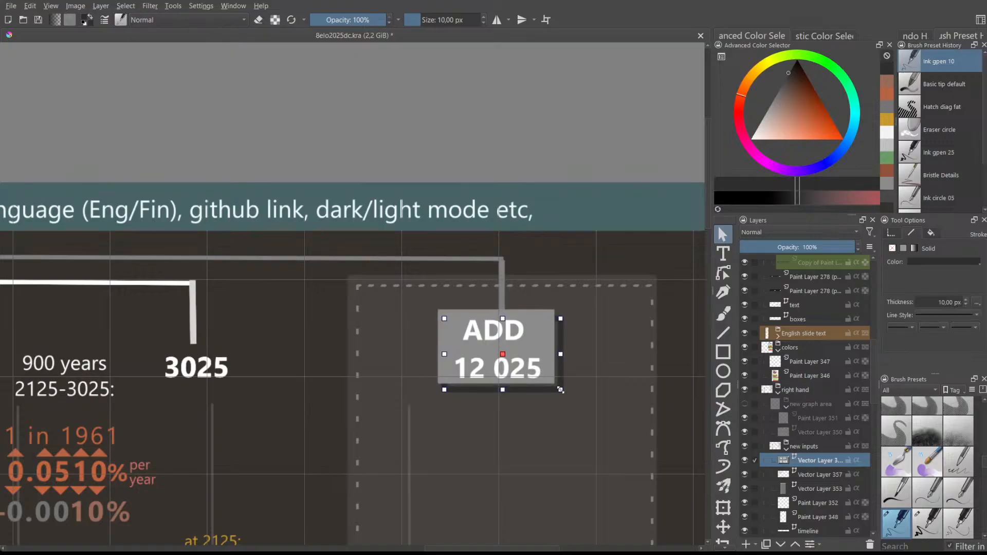
click(528, 316)
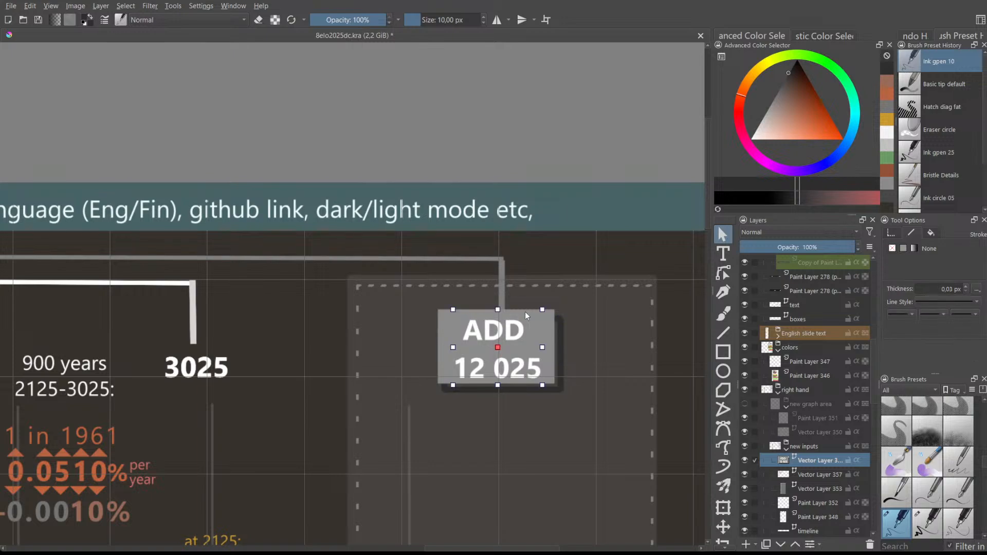
drag(528, 314, 533, 319)
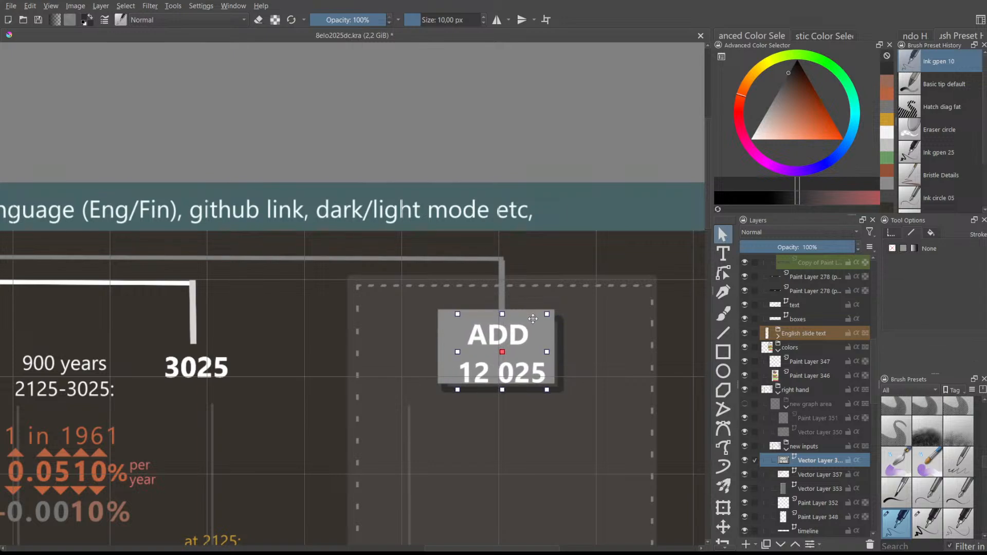
click(582, 321)
click(538, 321)
click(441, 317)
key(ctrl+z)
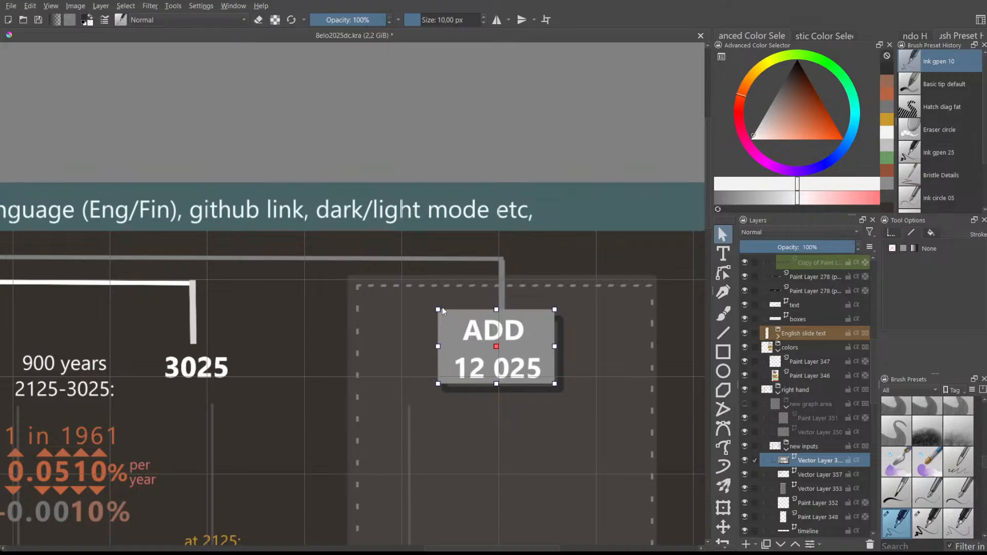
drag(443, 310, 453, 317)
- Check the grey rectangles behind the text, then pan to the 100-year and 900-year columns
click(595, 346)
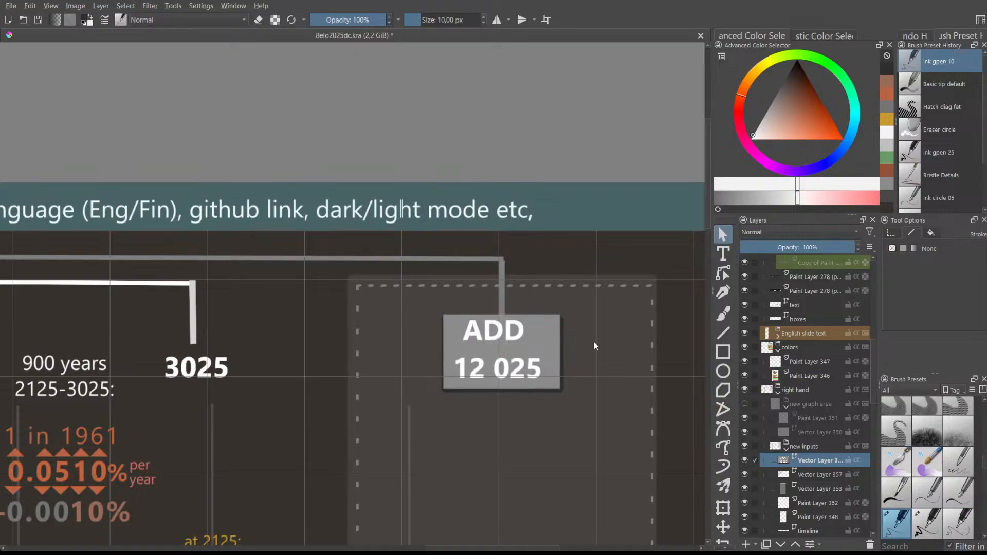
click(496, 363)
click(449, 328)
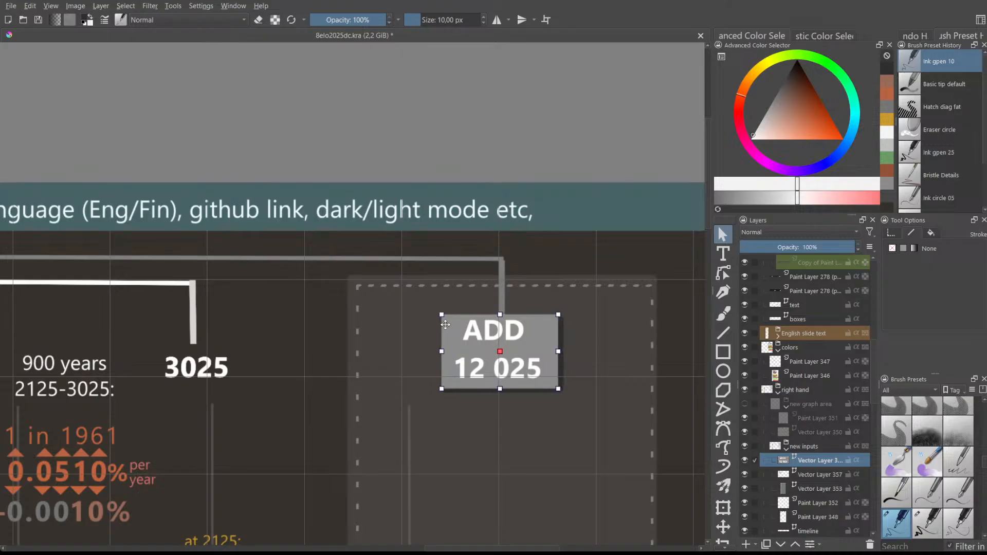
click(533, 307)
drag(528, 548, 493, 550)
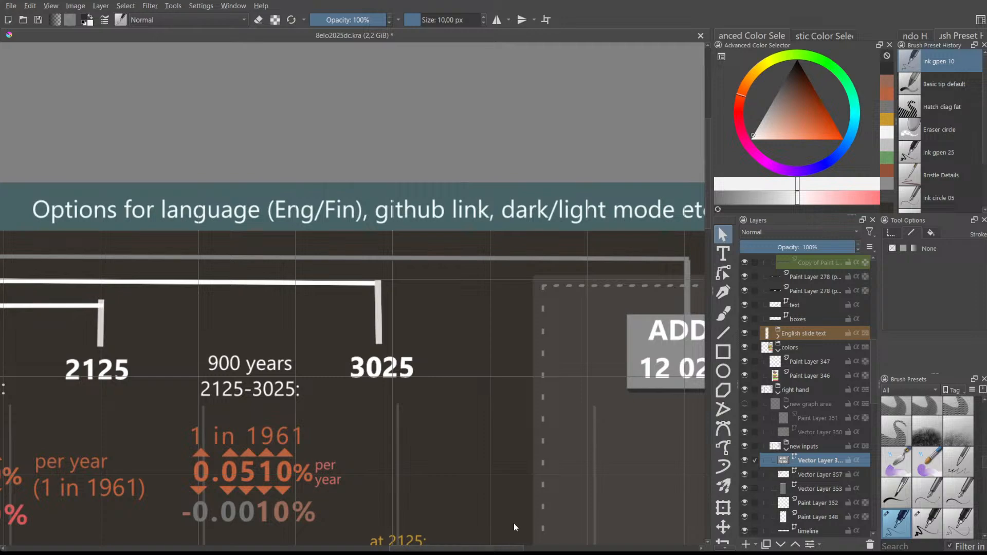
drag(506, 548, 471, 548)
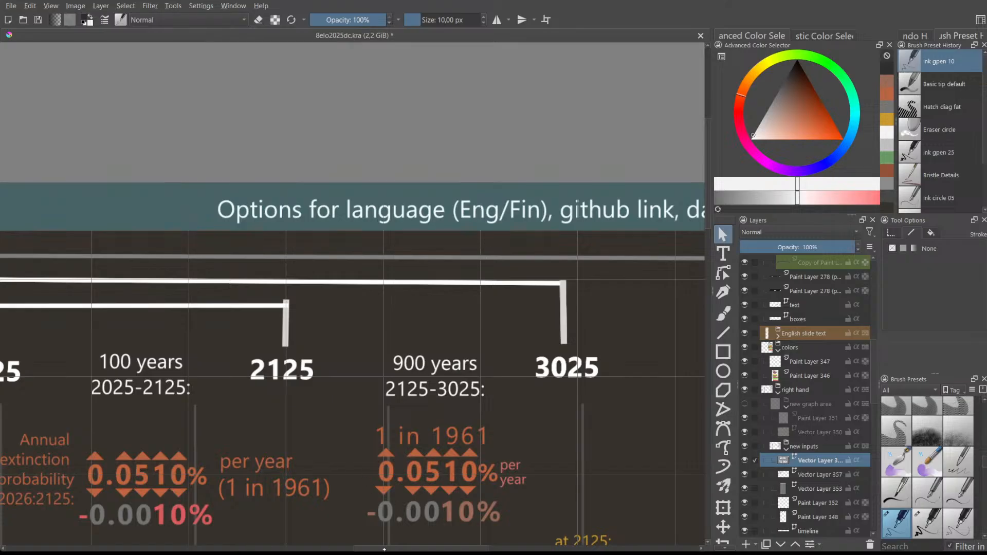
- Make the next vector layer down the active layer
click(817, 474)
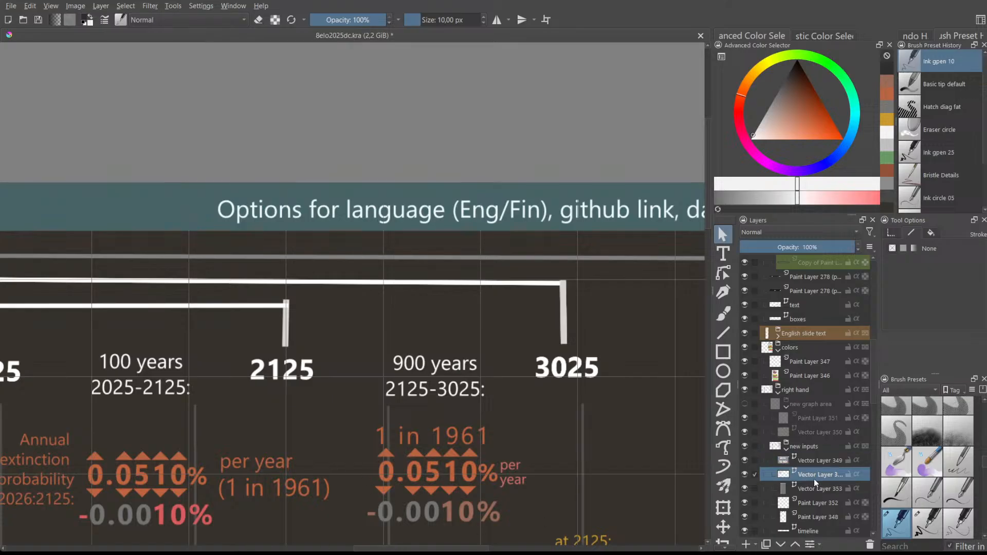
scroll(477, 463, down, 4)
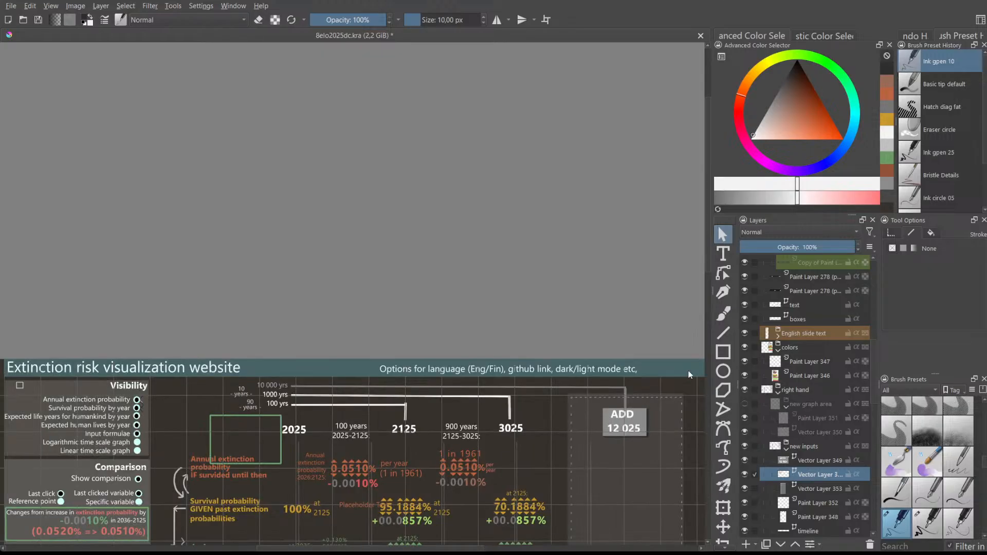
drag(708, 263, 709, 308)
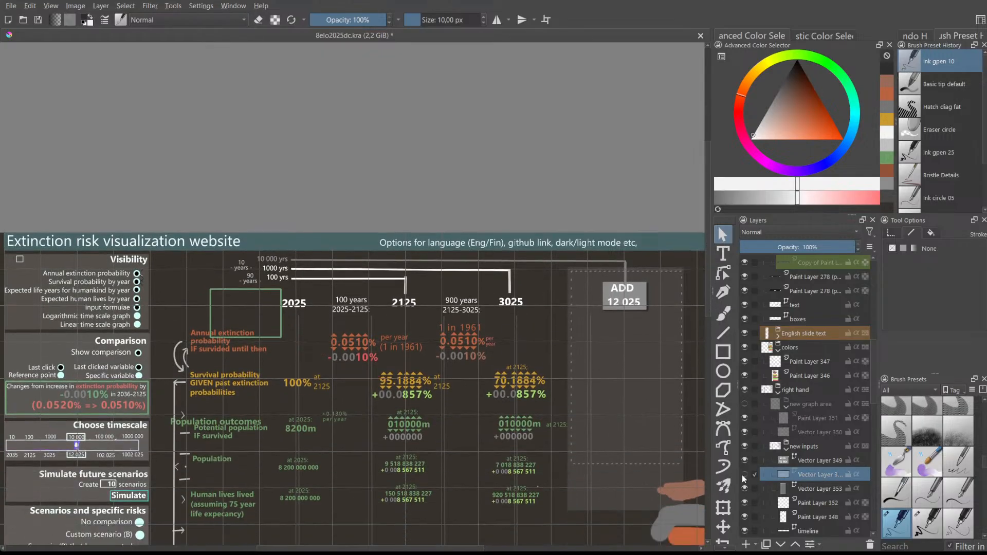
scroll(349, 360, up, 6)
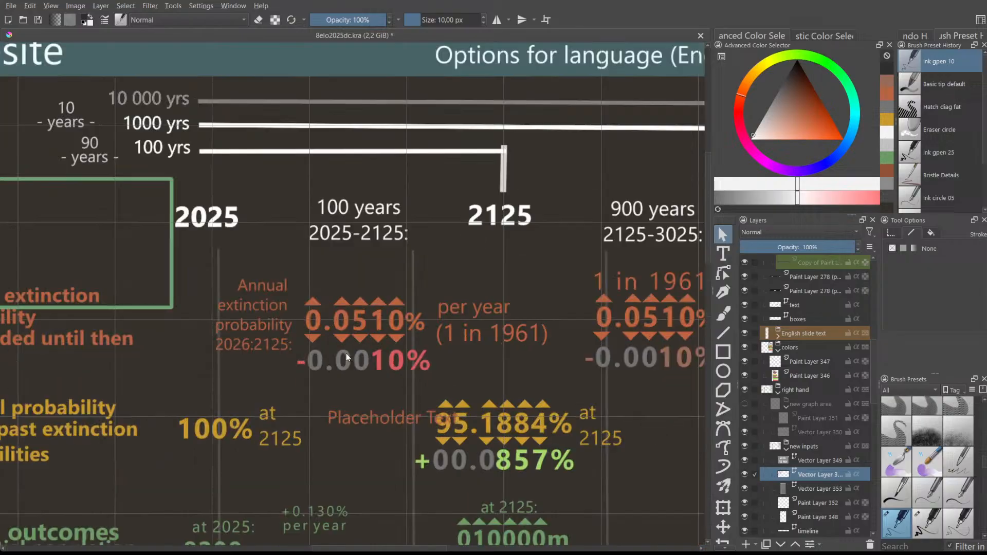
- Set the Rectangle tool's Fill to Foreground Color and choose black
click(722, 352)
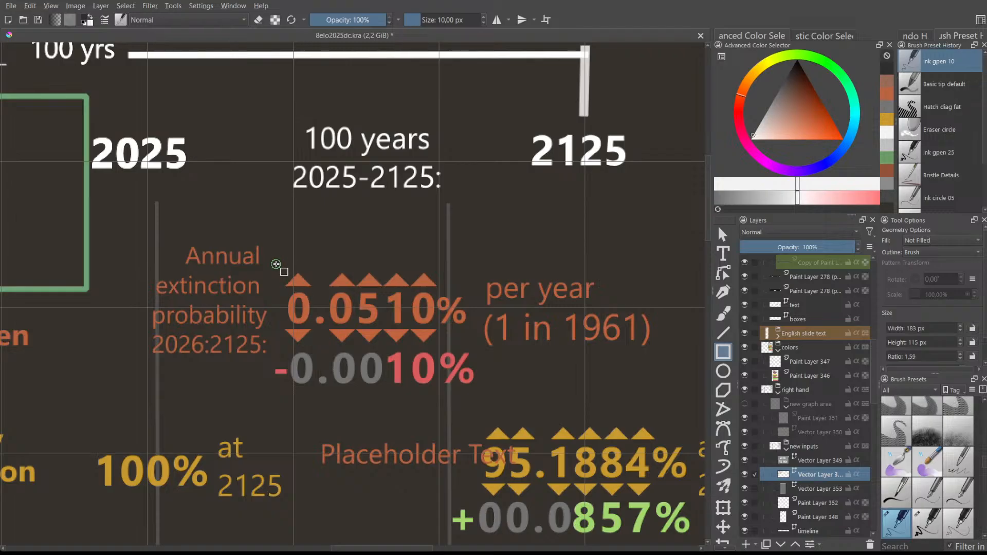
drag(276, 263, 469, 345)
key(ctrl+z)
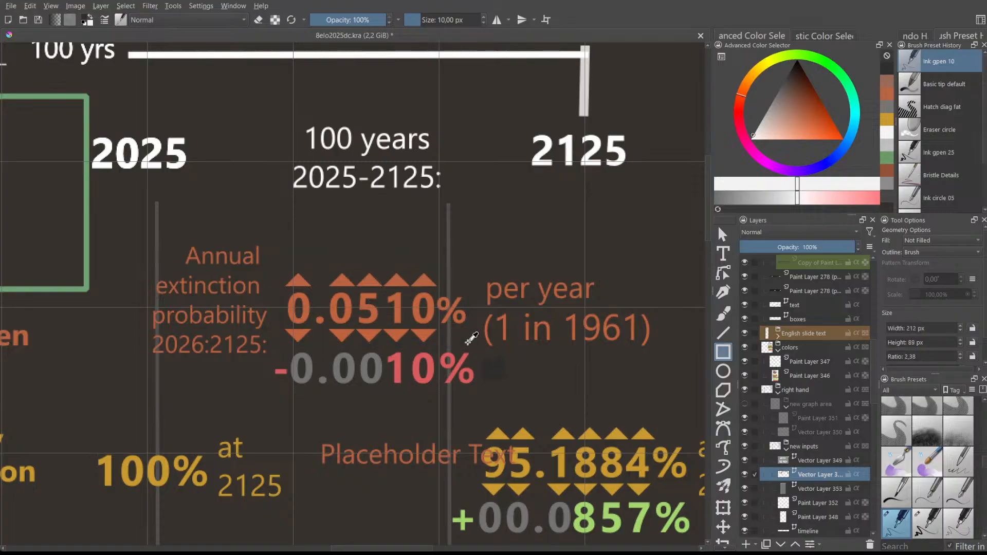
click(929, 254)
drag(787, 73, 790, 70)
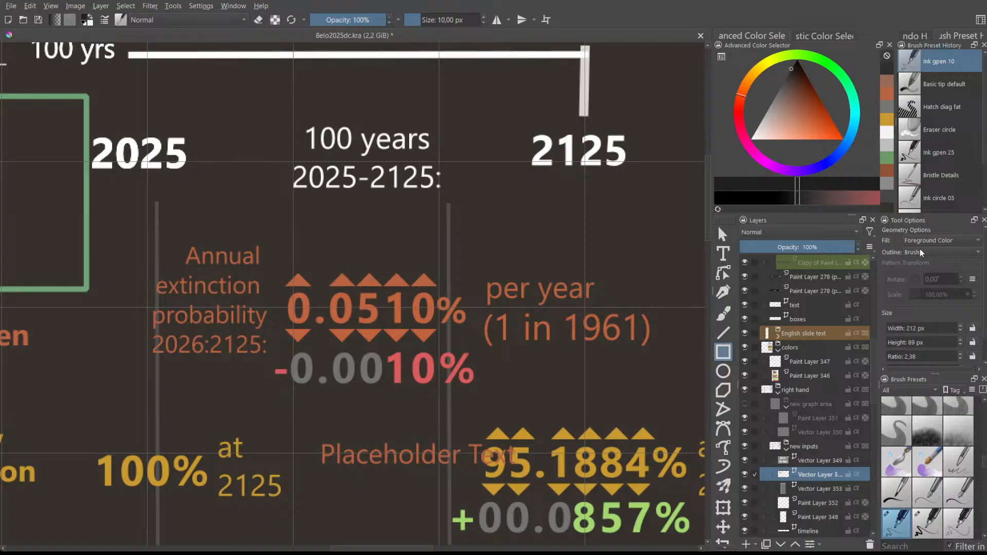
- Set the stroke size to 2.30 px and draw a dark box over the 0.0510% spinner
drag(330, 232, 436, 321)
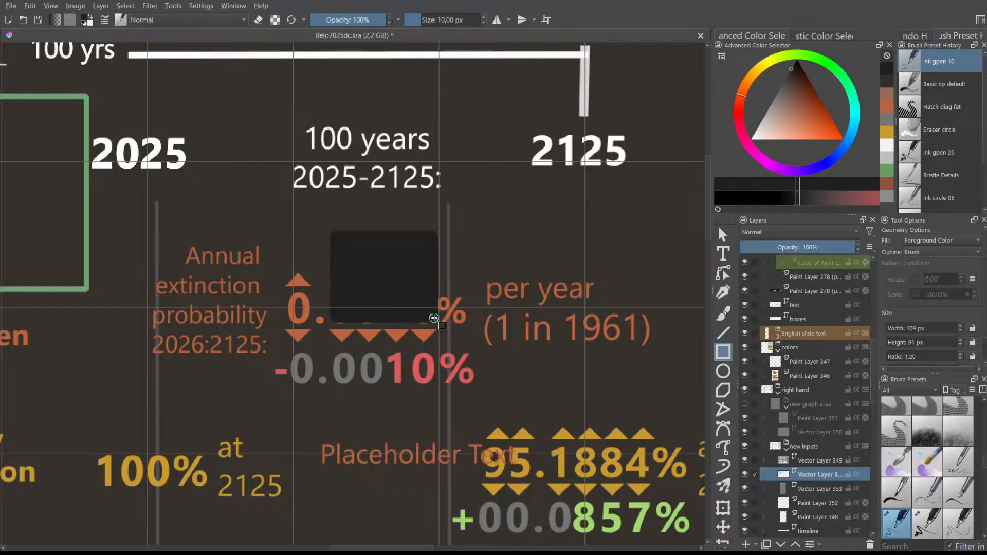
key(ctrl+z)
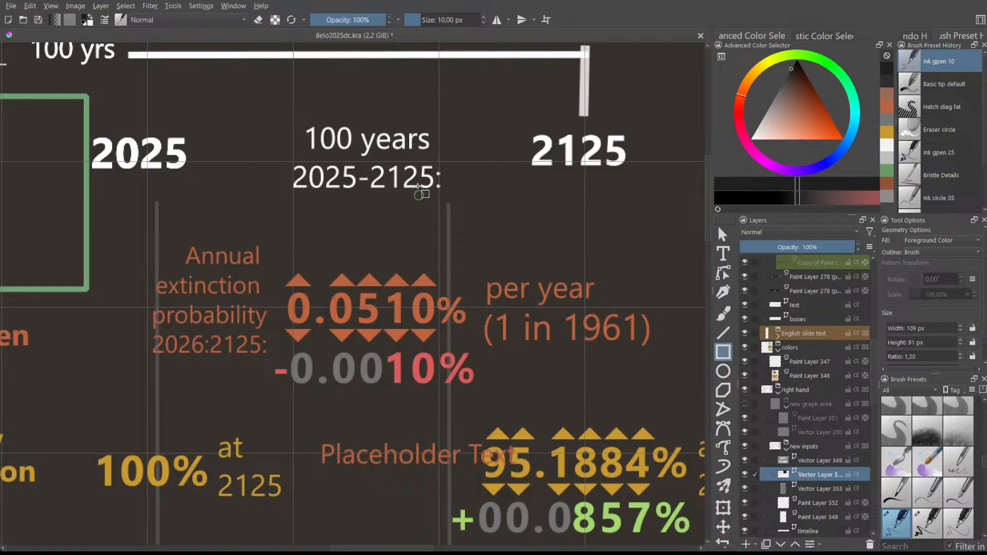
click(414, 20)
drag(347, 252, 475, 349)
key(ctrl+z)
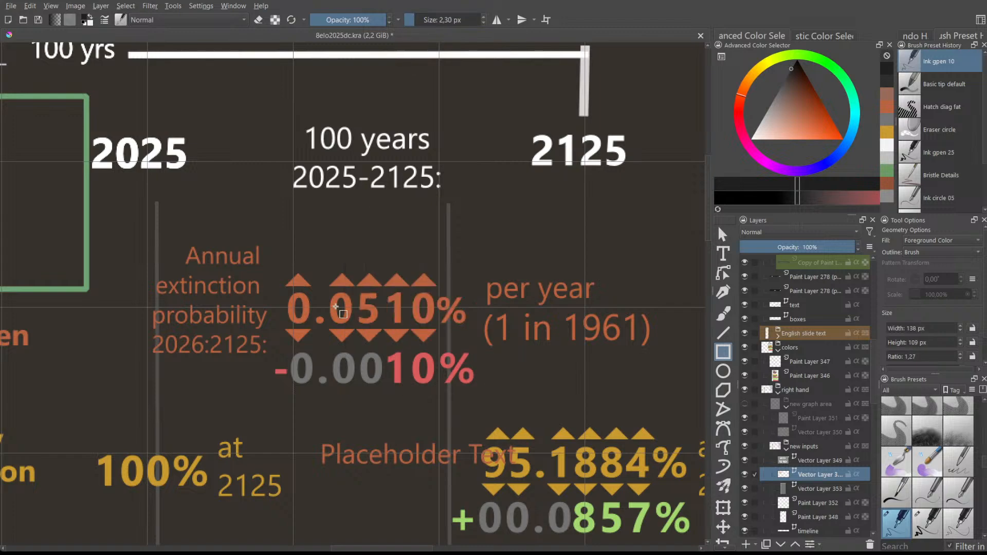
mouse_move(280, 263)
mouse_down()
mouse_move(336, 350)
mouse_move(474, 350)
mouse_up()
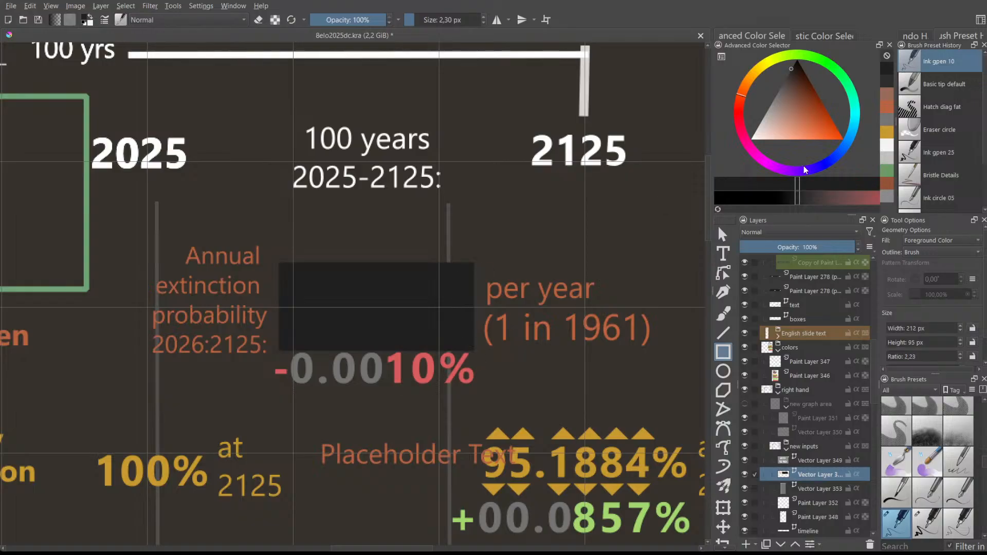
- Move the dark box upward so it covers the spinner's up arrows
click(722, 234)
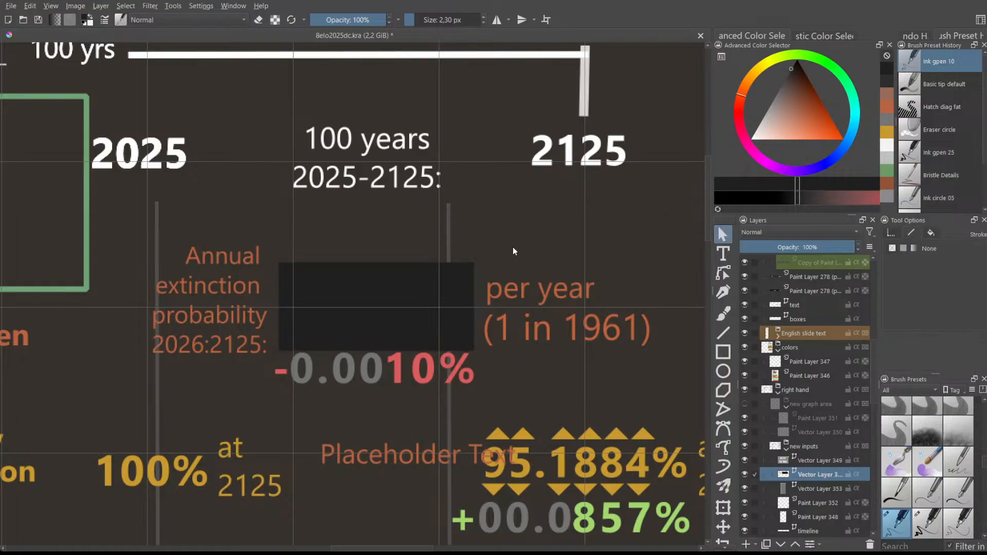
click(455, 273)
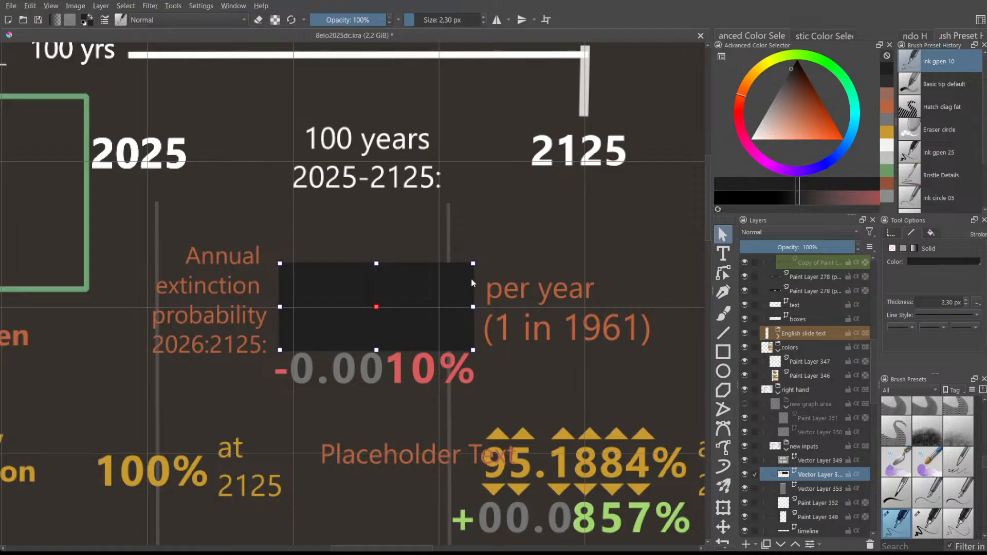
drag(445, 303, 444, 260)
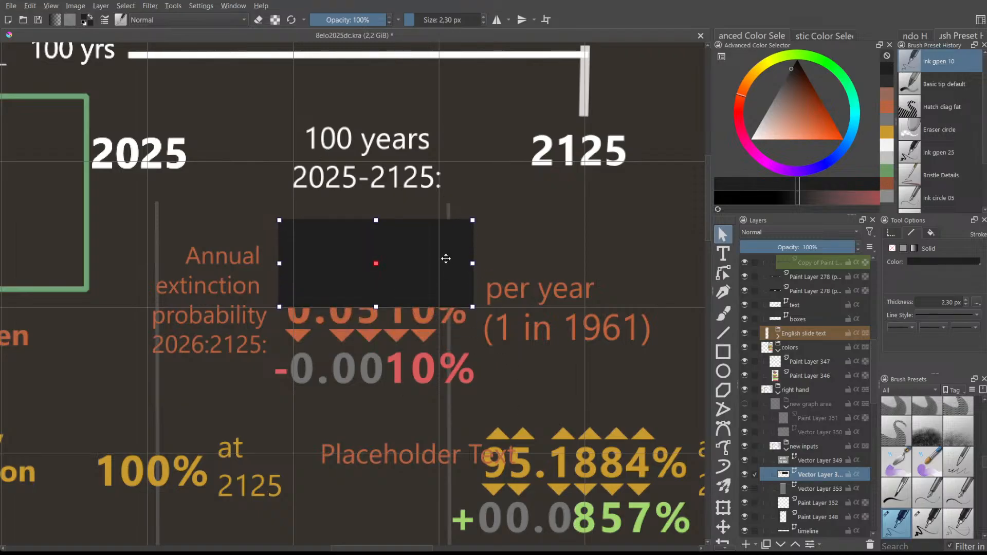
scroll(798, 417, up, 3)
scroll(798, 418, down, 6)
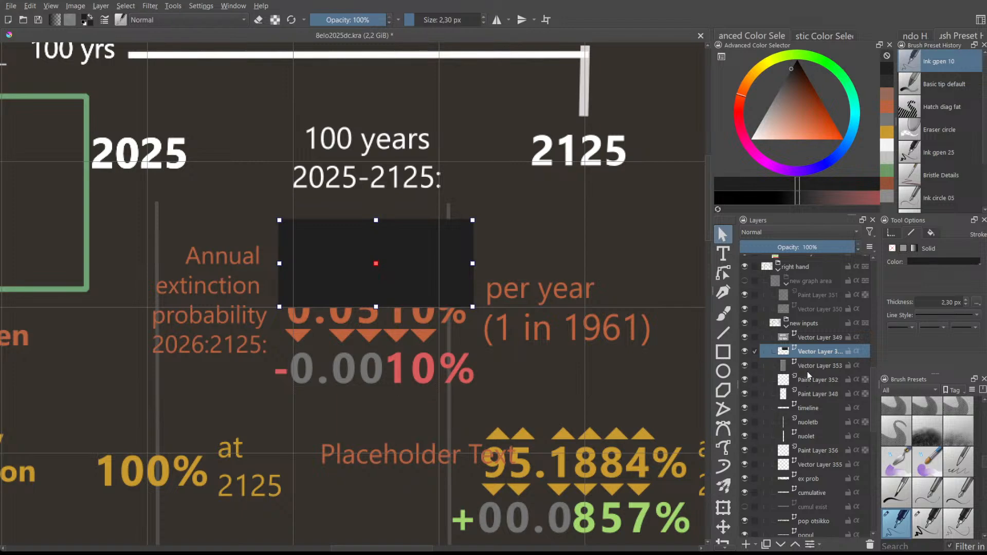
- Delete the dark box and make 'ex prob' the active layer
key(Delete)
scroll(807, 371, down, 4)
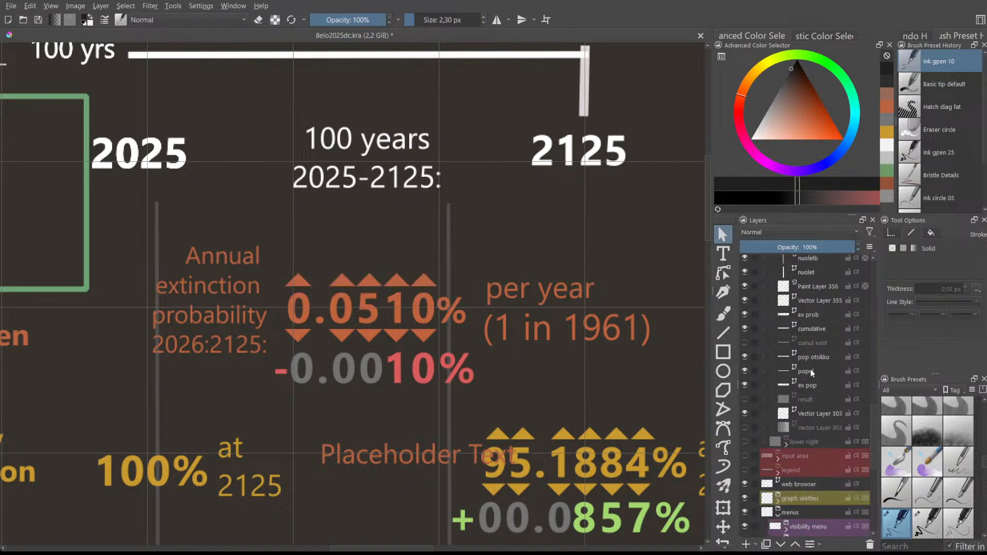
scroll(810, 369, up, 1)
click(817, 356)
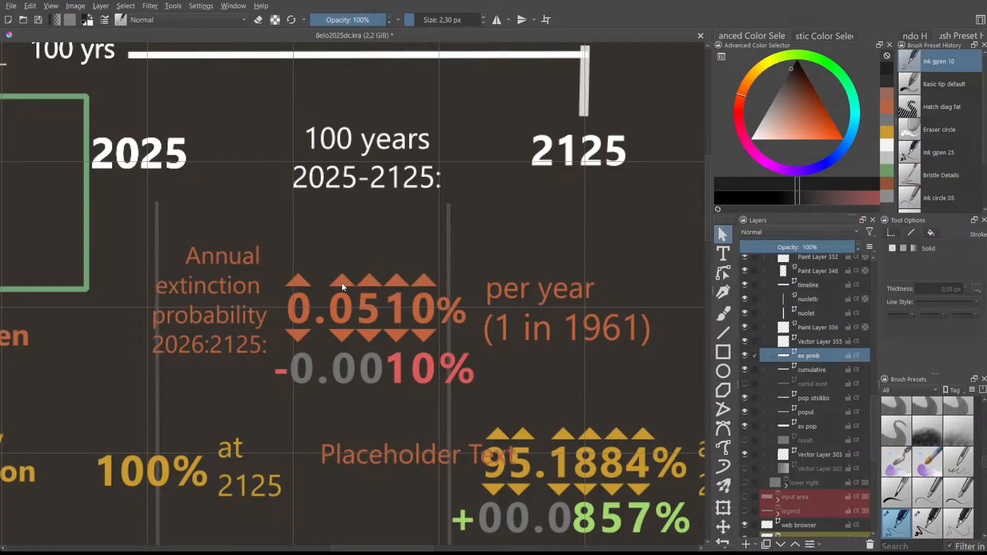
drag(279, 259, 449, 347)
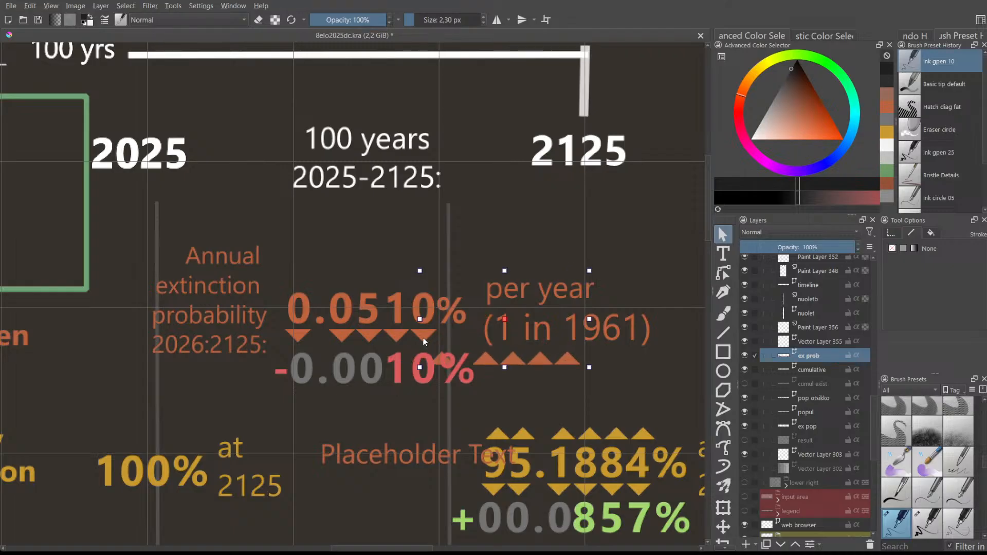
key(ctrl+z)
- Draw a new dark box around the 0.0510% spinner, send it behind, and trim it to fit
click(723, 352)
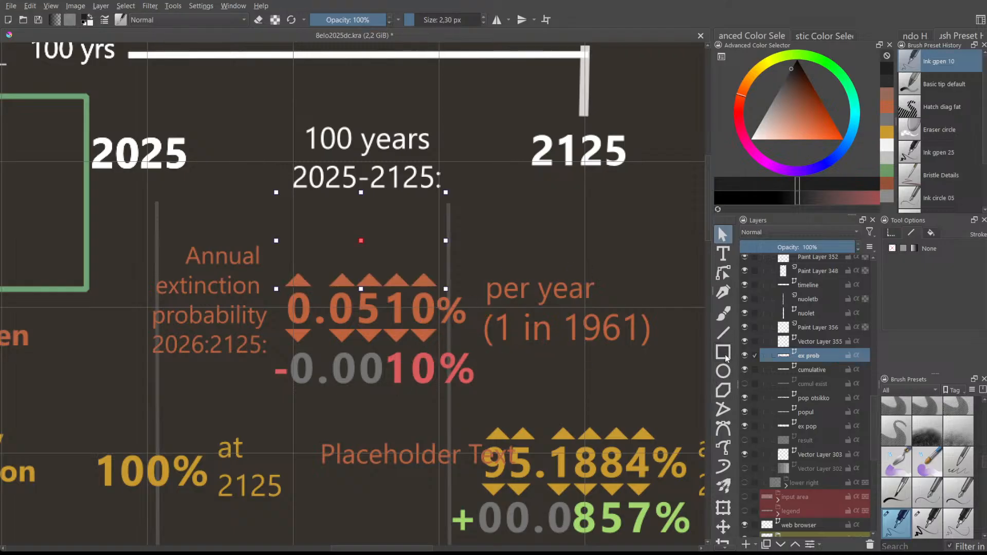
drag(273, 261, 473, 350)
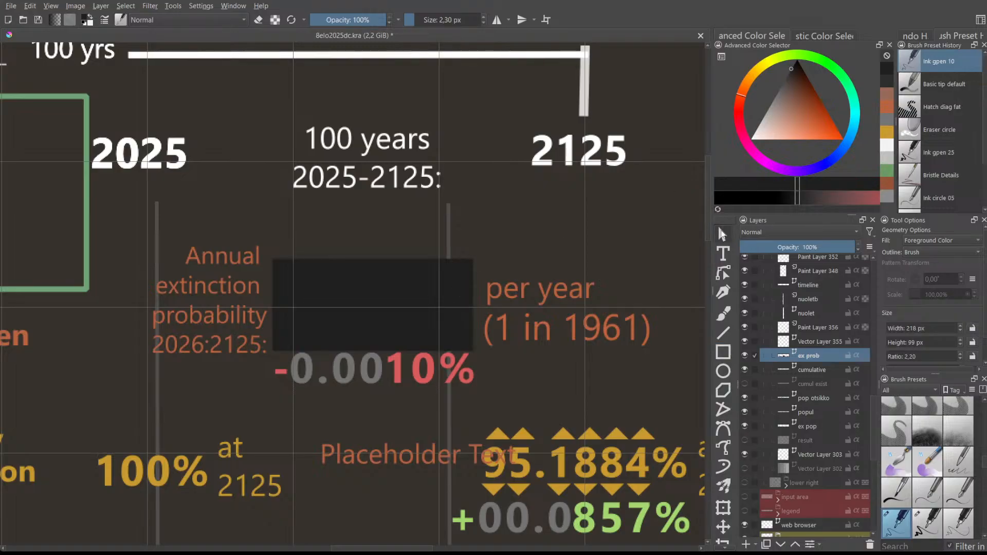
click(722, 234)
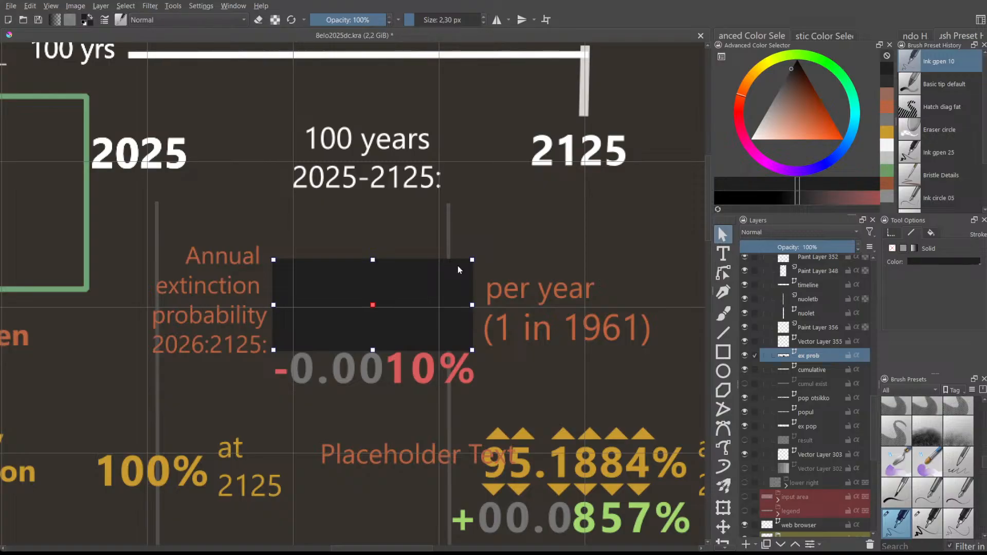
key(ctrl+shift+bracketleft)
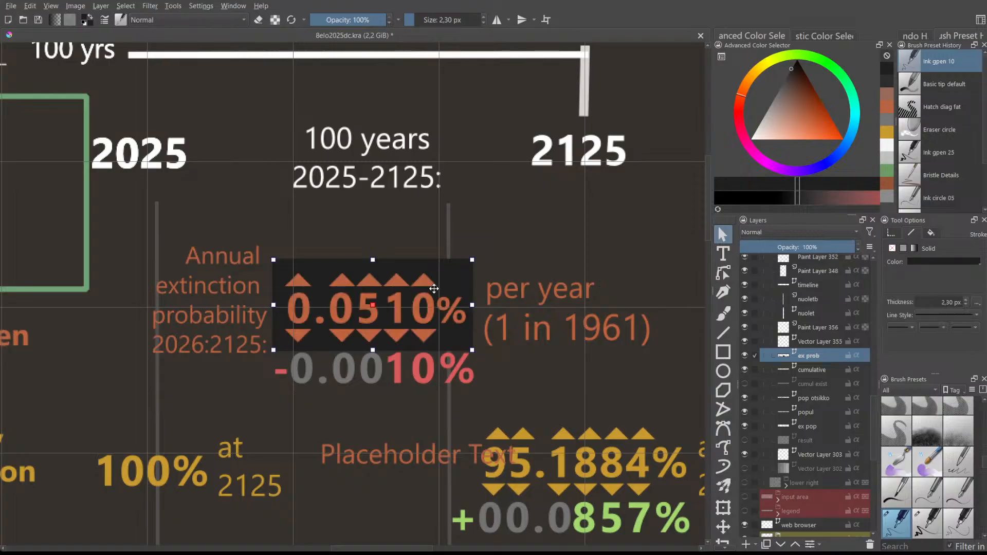
drag(428, 269, 432, 271)
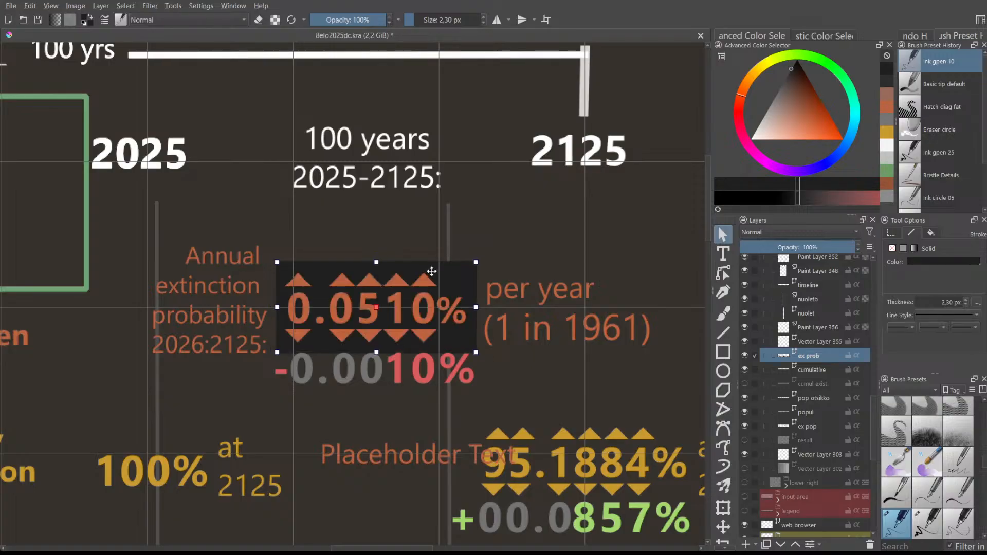
drag(477, 306, 471, 307)
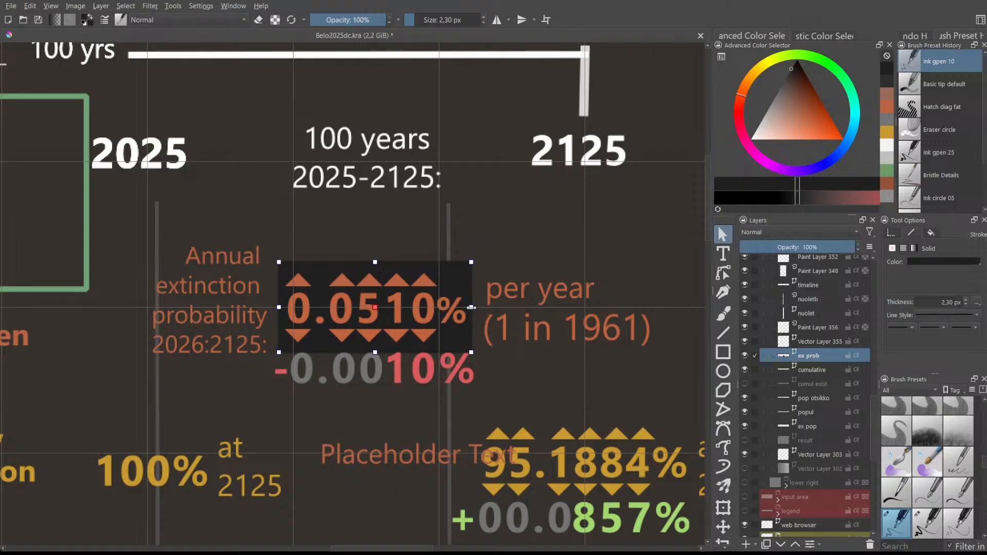
click(467, 236)
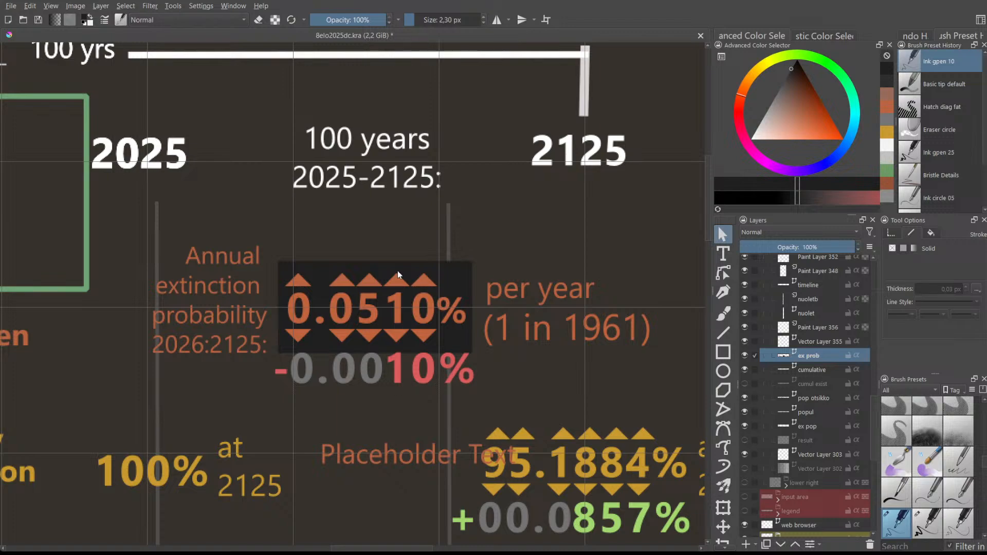
- Pull the right edge of the dark 0.0510% box inward
scroll(355, 266, down, 2)
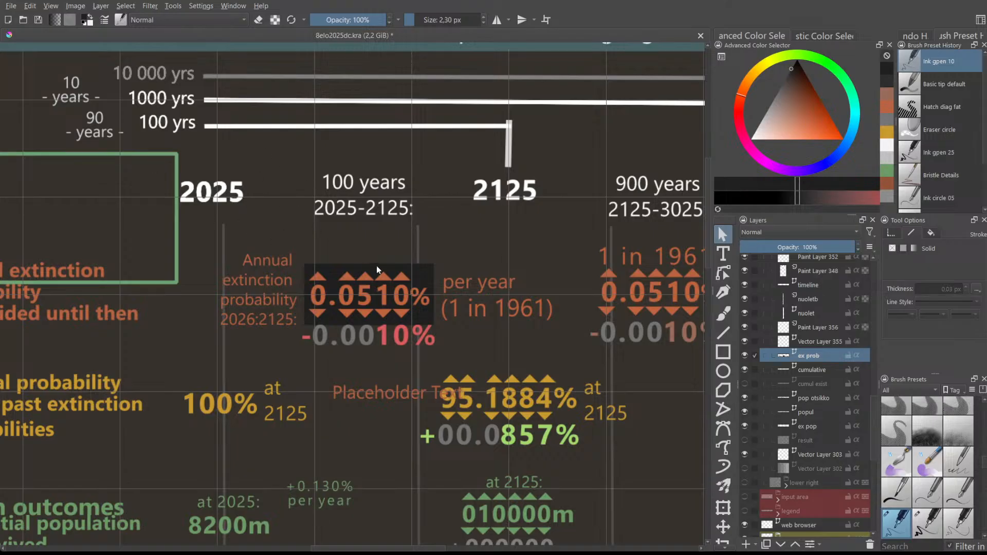
click(425, 270)
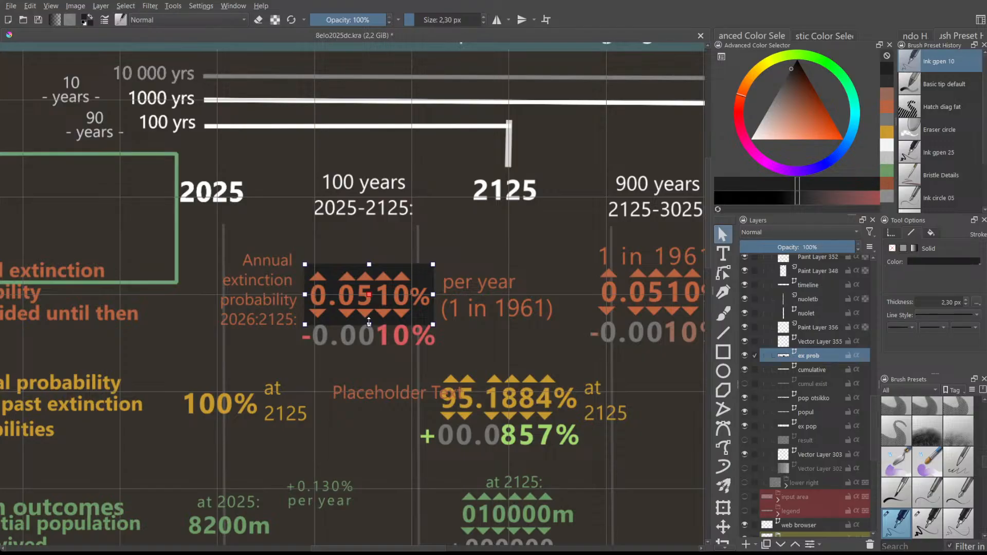
click(429, 246)
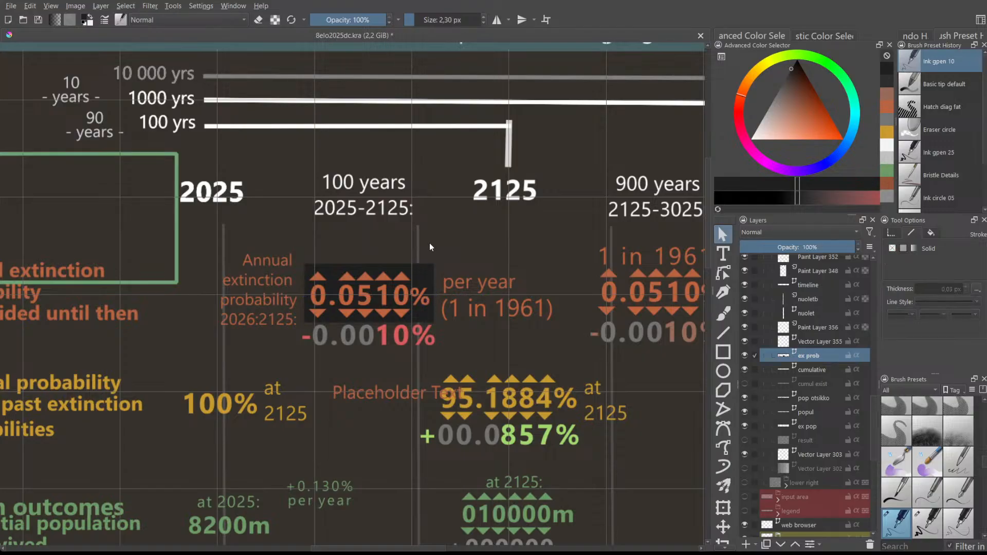
click(431, 280)
drag(433, 293, 411, 293)
click(431, 274)
- Check the shape above the 0.0510% box, then reselect the dark box
click(382, 251)
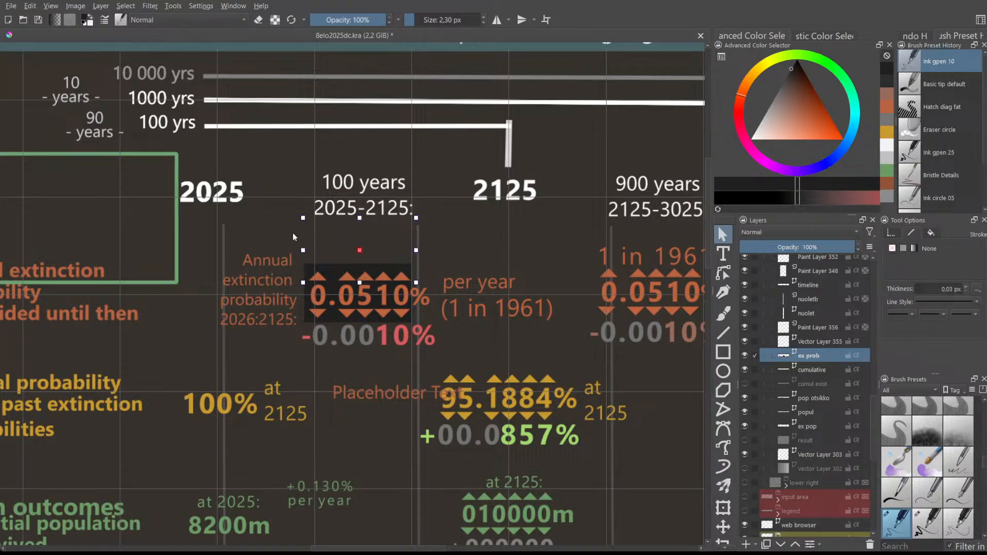
scroll(308, 278, down, 1)
scroll(310, 454, down, 1)
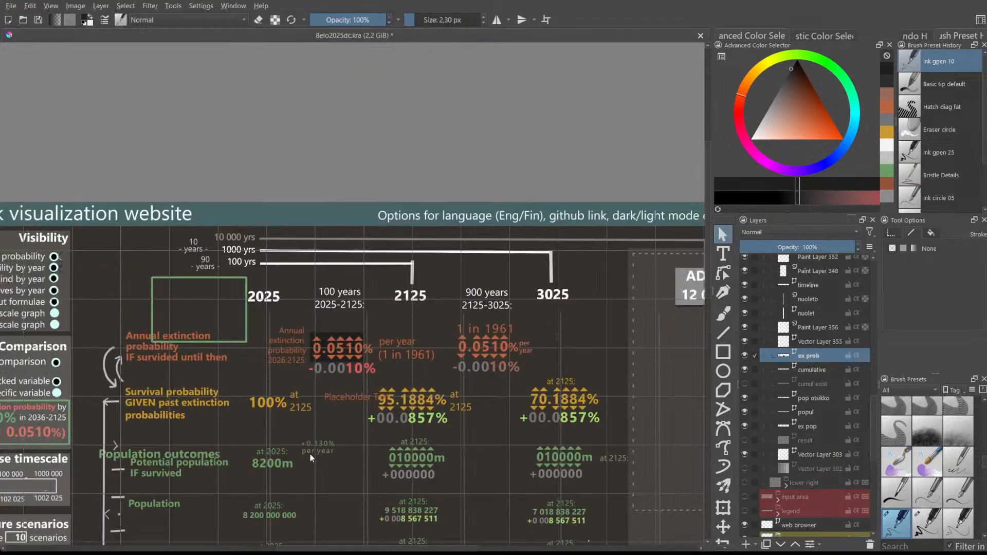
scroll(329, 399, up, 1)
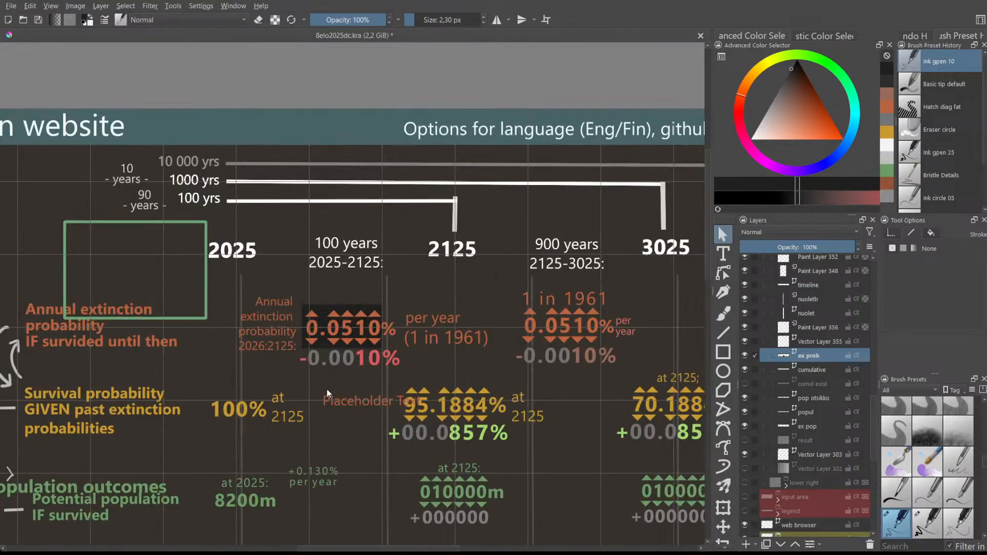
click(325, 312)
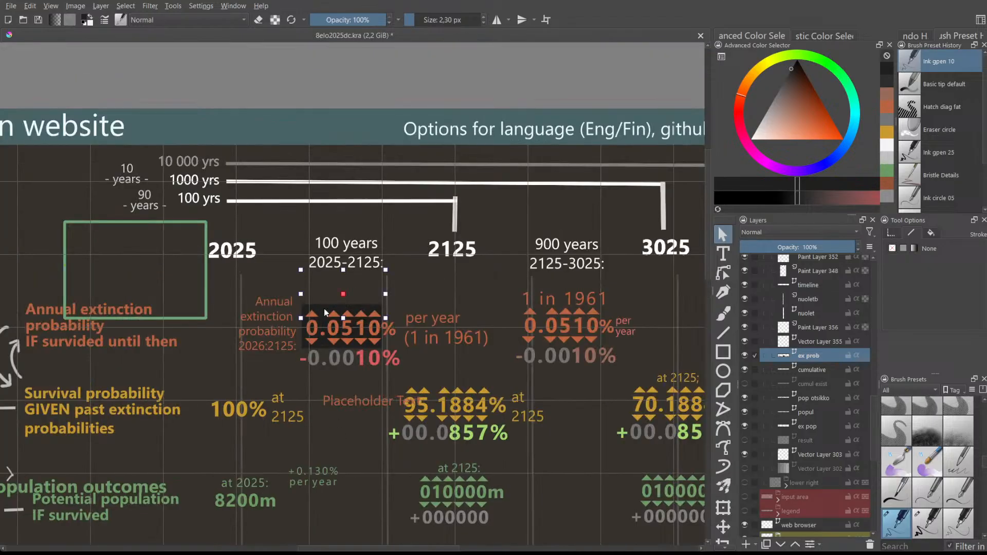
click(306, 333)
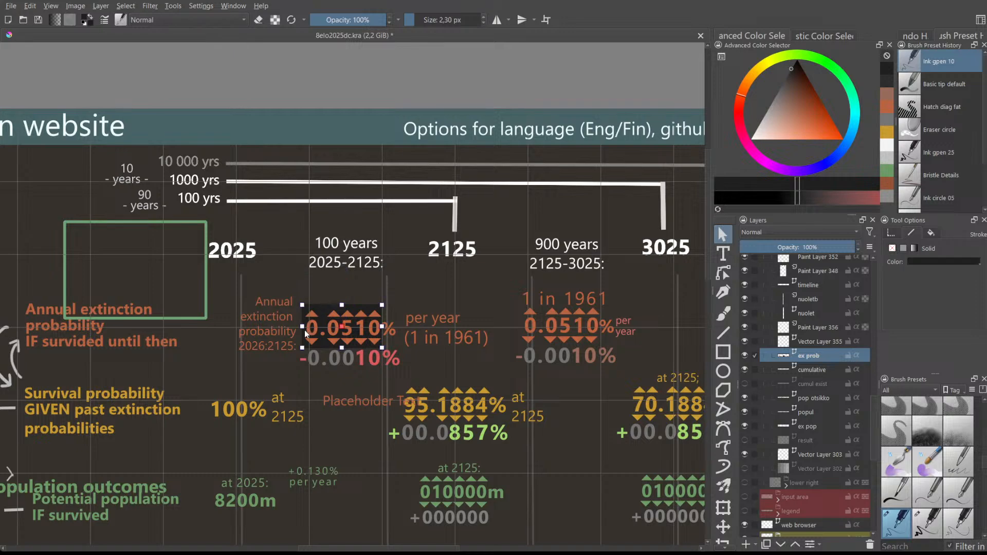
drag(321, 549, 306, 549)
scroll(429, 260, down, 2)
scroll(392, 335, up, 1)
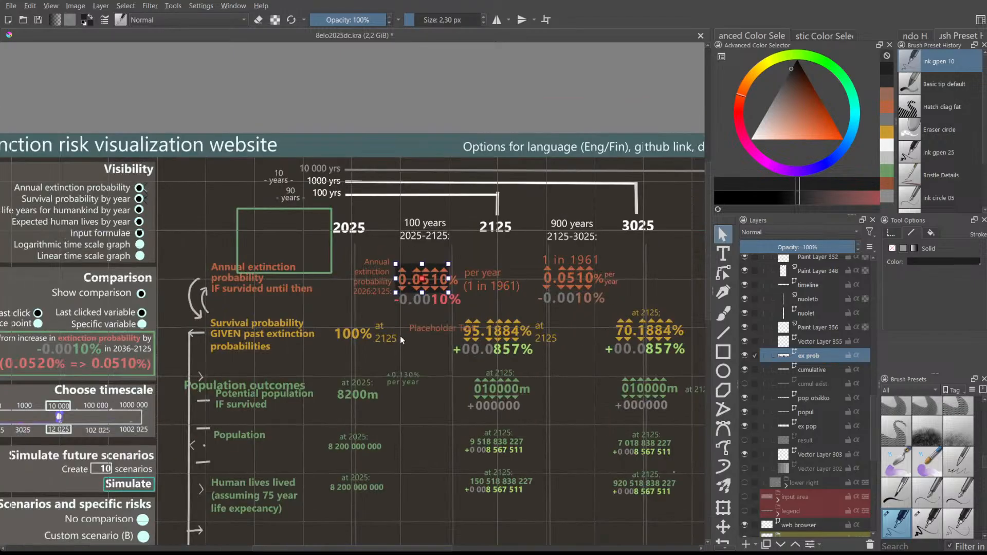
- Check the shapes around the 0.0510% box and the -0.0010% row
click(395, 249)
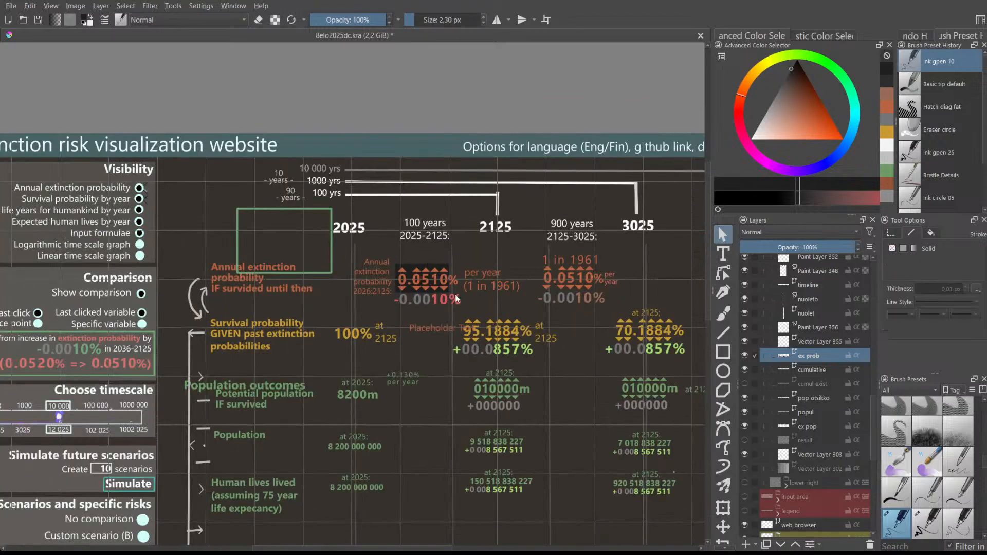
click(429, 266)
click(398, 287)
click(396, 267)
click(431, 291)
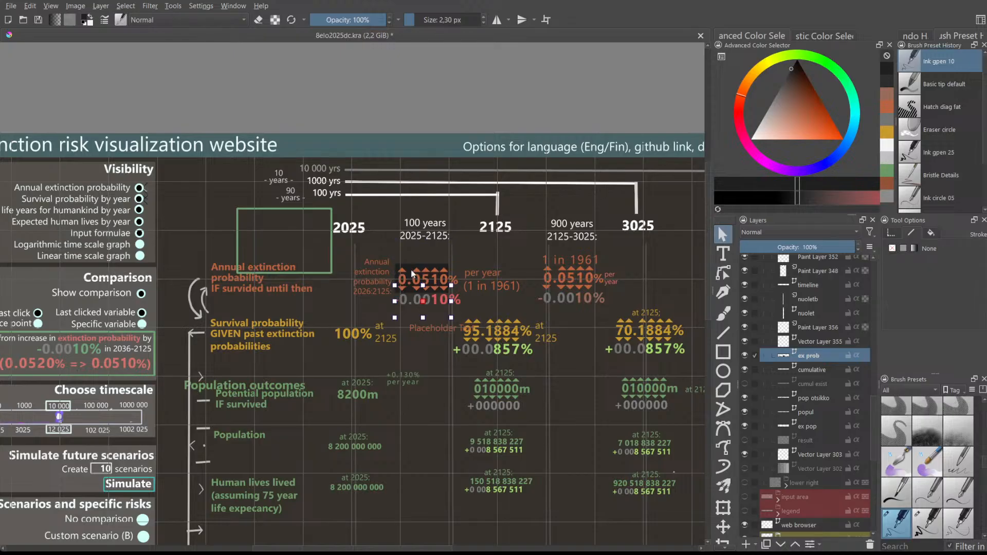
scroll(411, 272, up, 5)
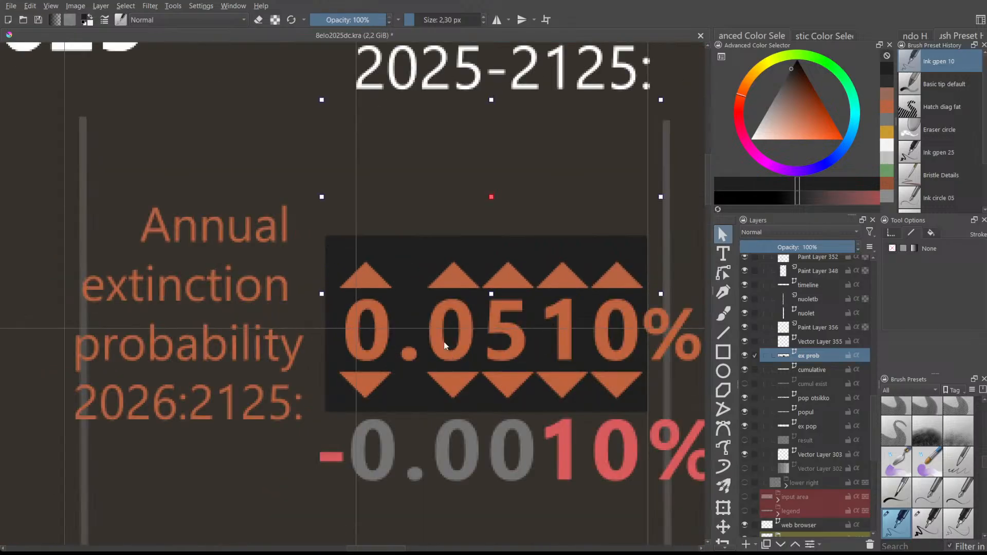
- Shift the dark 0.0510% box slightly right and stretch it a little wider
click(334, 313)
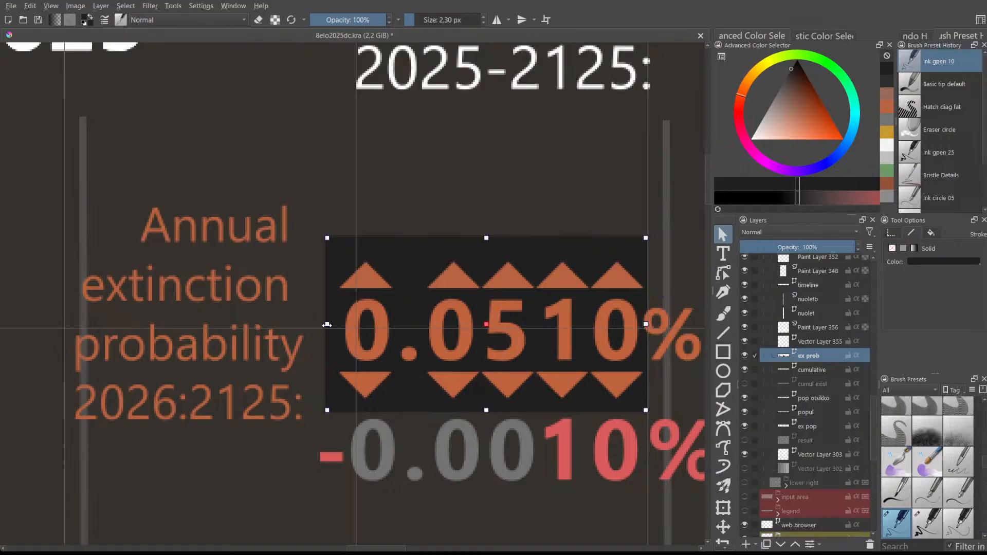
drag(328, 324, 333, 324)
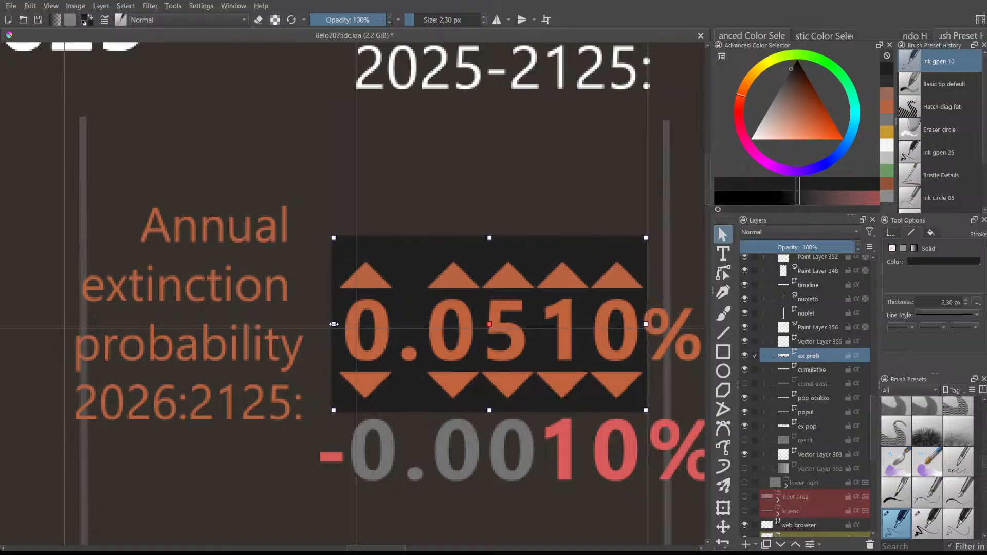
drag(646, 324, 648, 324)
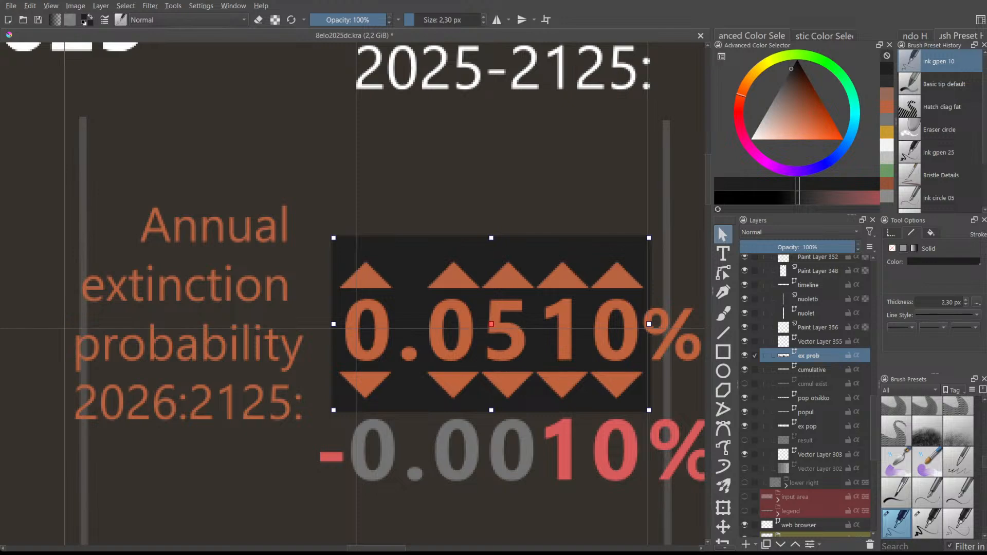
scroll(463, 304, down, 2)
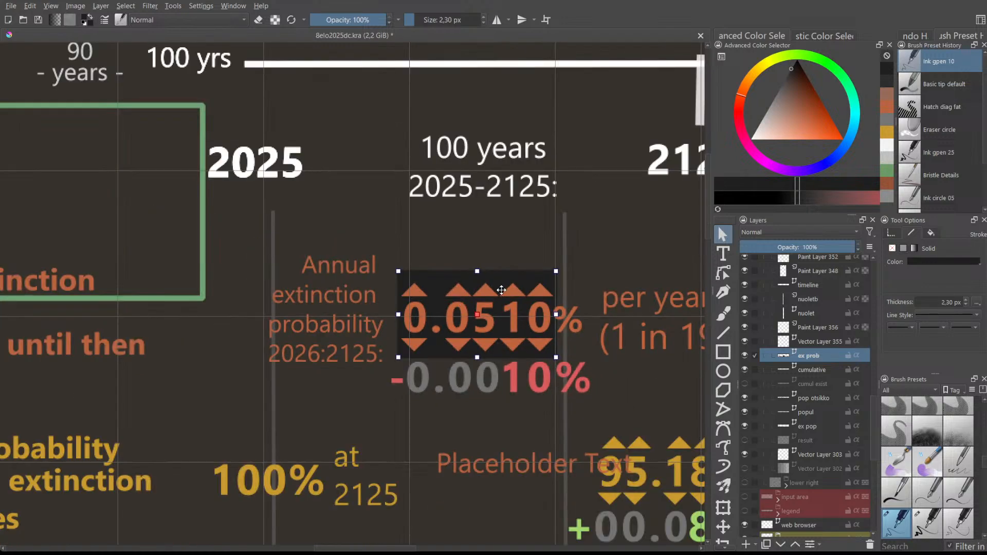
scroll(501, 290, down, 3)
scroll(501, 290, up, 1)
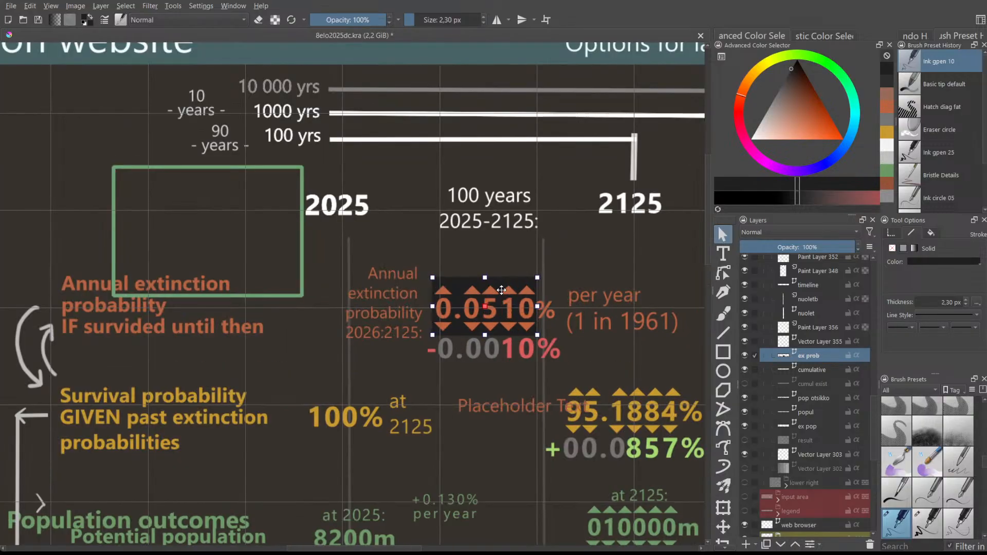
- Deselect the box and return to the Rectangle tool
click(479, 264)
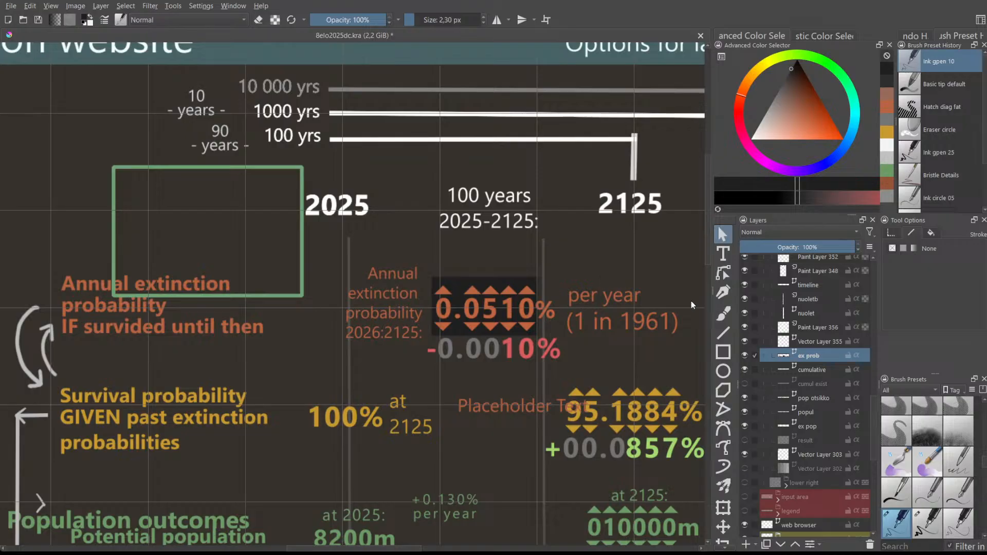
scroll(829, 409, up, 1)
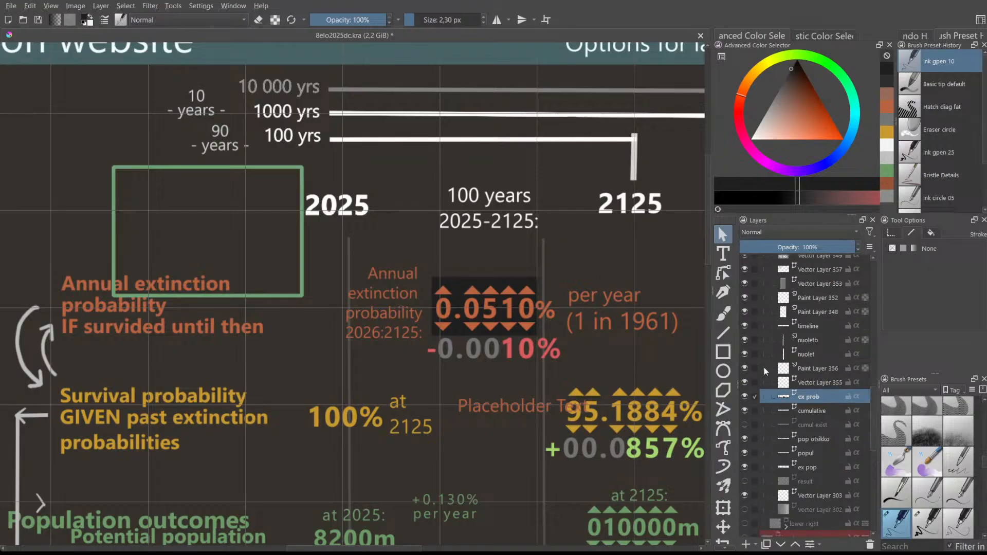
click(723, 352)
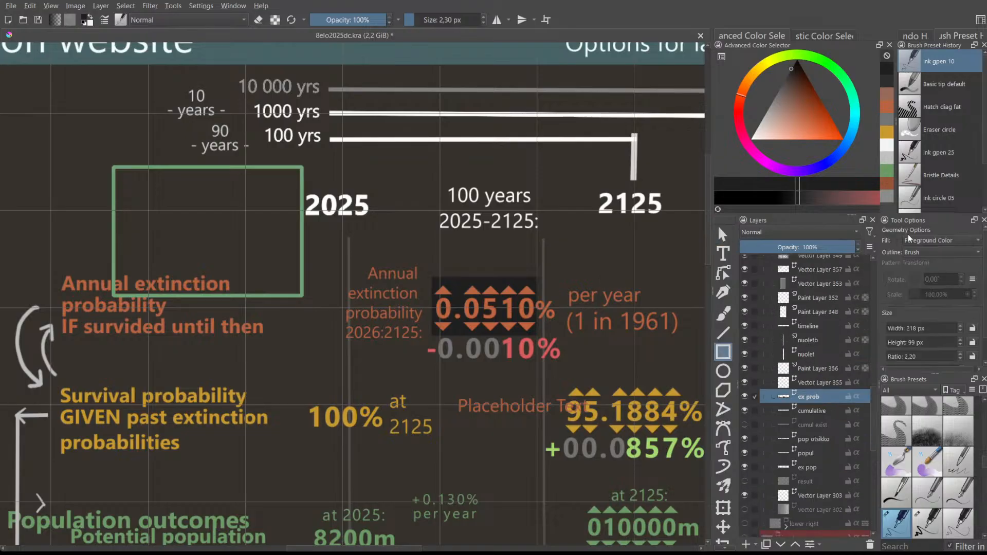
drag(405, 549, 433, 530)
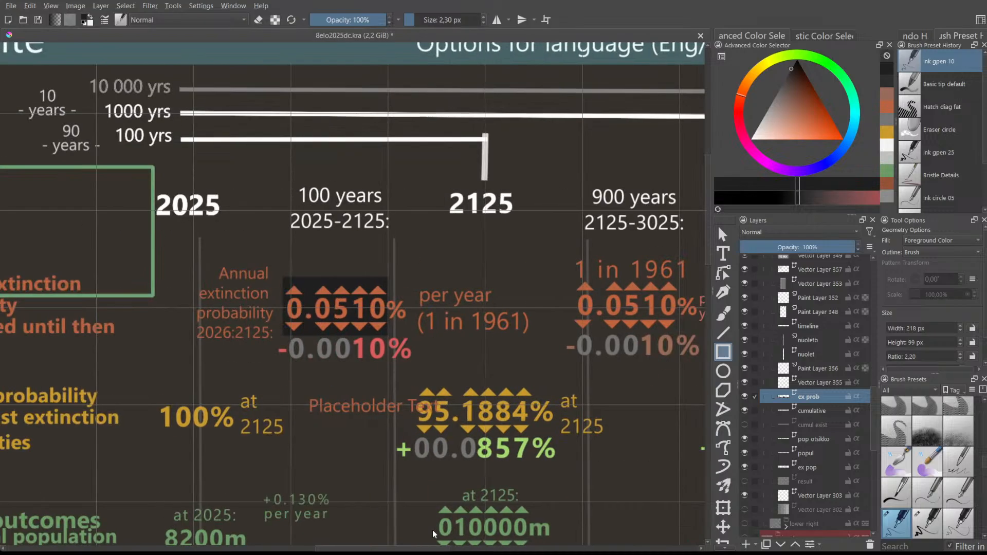
scroll(403, 308, up, 3)
scroll(296, 302, down, 1)
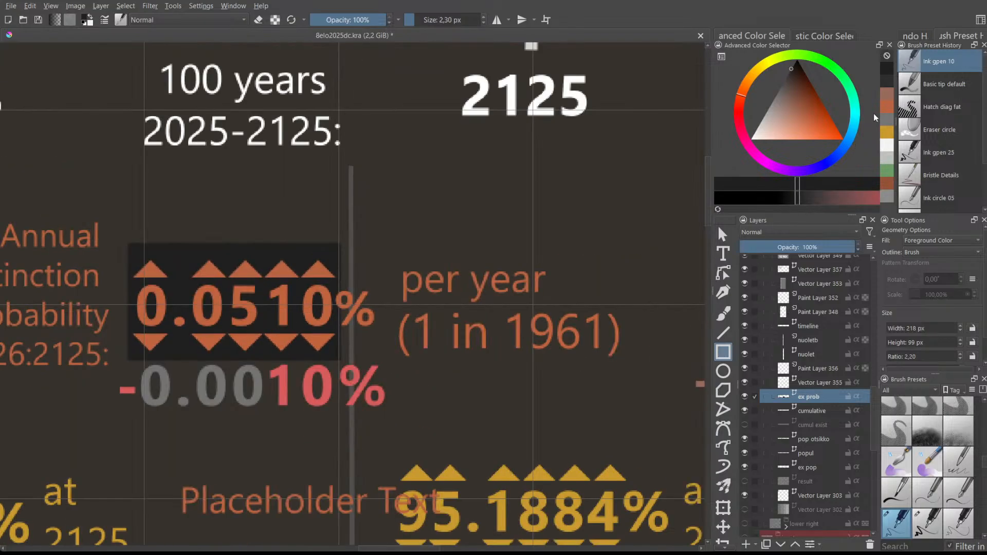
- Draw a grey rectangle over the 0.0510% spinner, lower it one level, and adjust its position
click(772, 102)
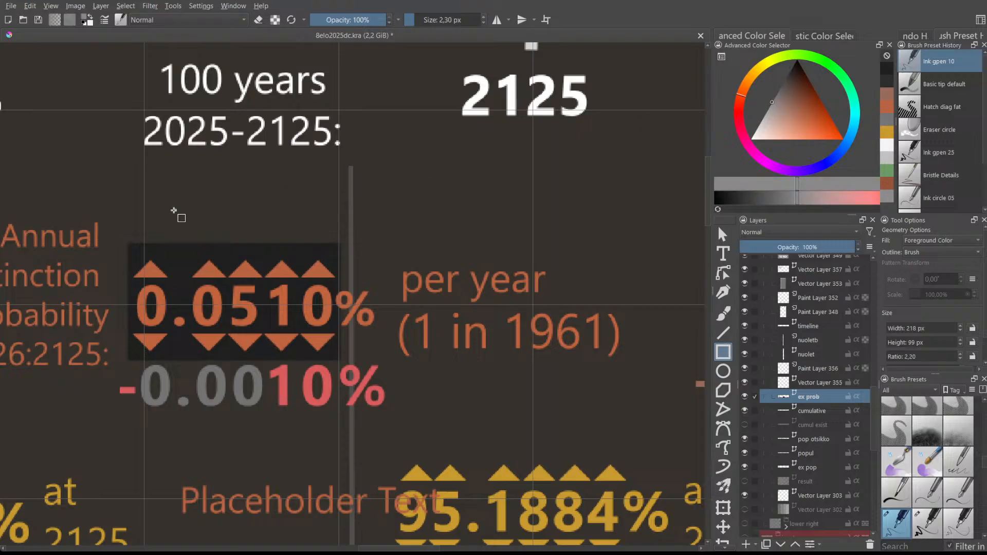
drag(150, 206, 342, 323)
key(ctrl+z)
drag(125, 240, 340, 360)
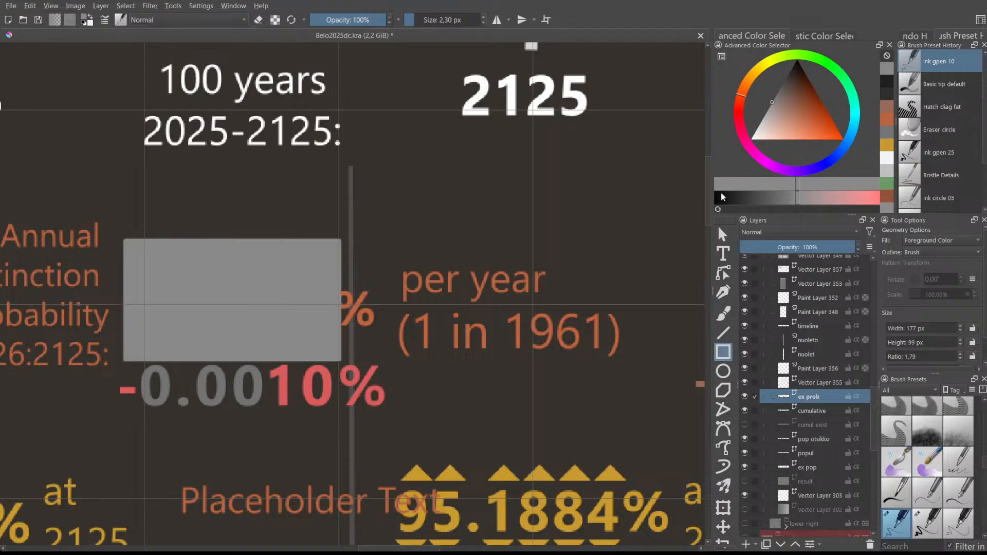
click(721, 233)
click(131, 245)
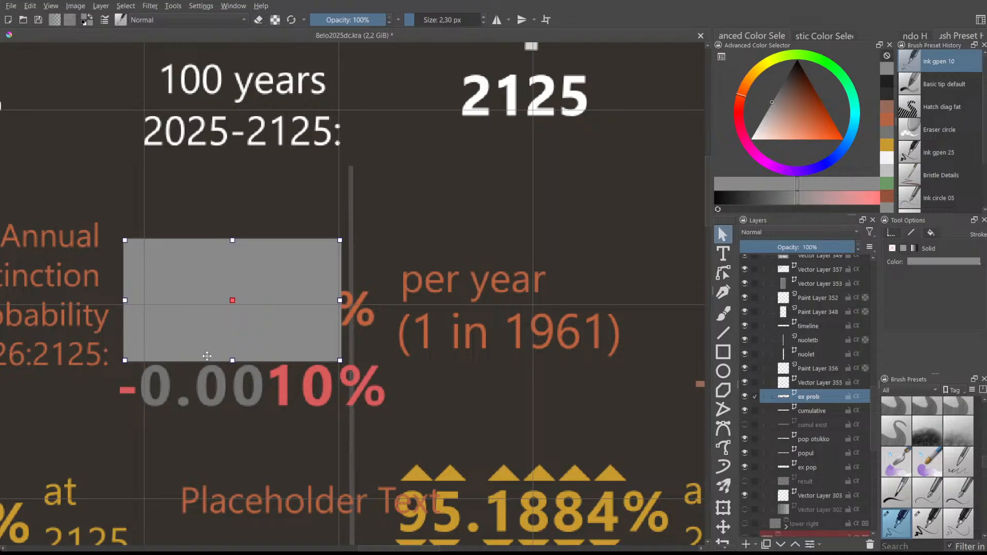
key(ctrl+shift+bracketleft)
drag(142, 238, 147, 243)
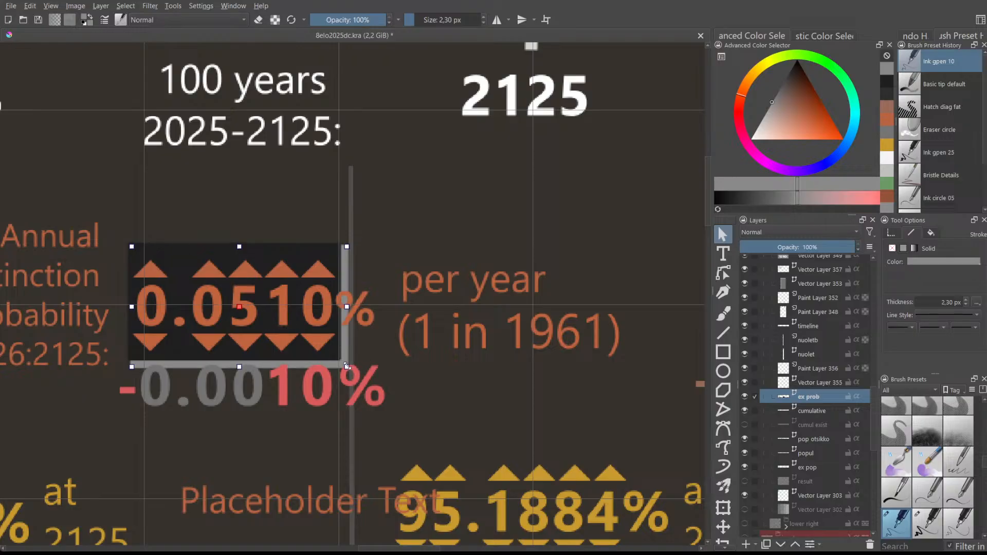
drag(346, 365, 342, 362)
- Check the shapes around the spinner and nudge the 0.0510% number-and-arrows shape one pixel right
click(306, 220)
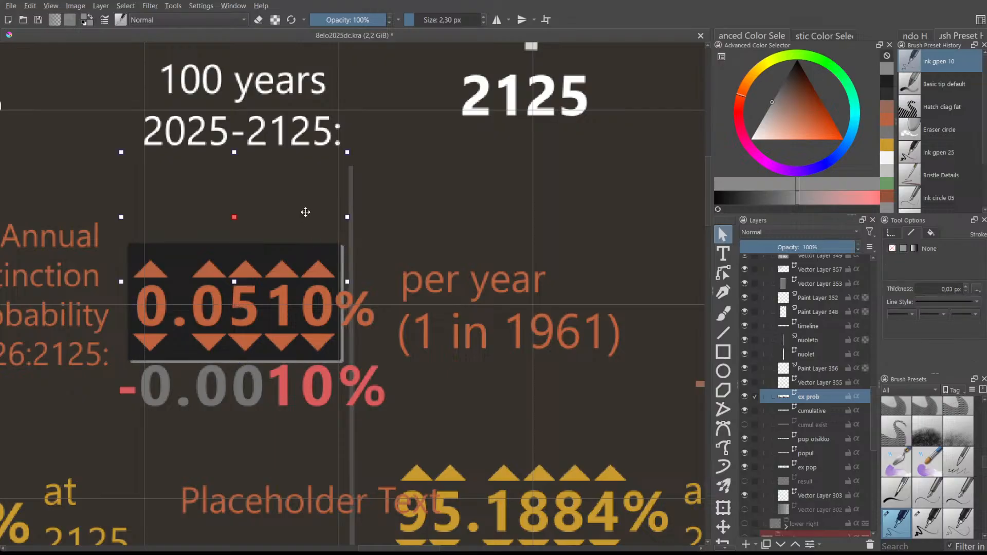
scroll(306, 212, down, 5)
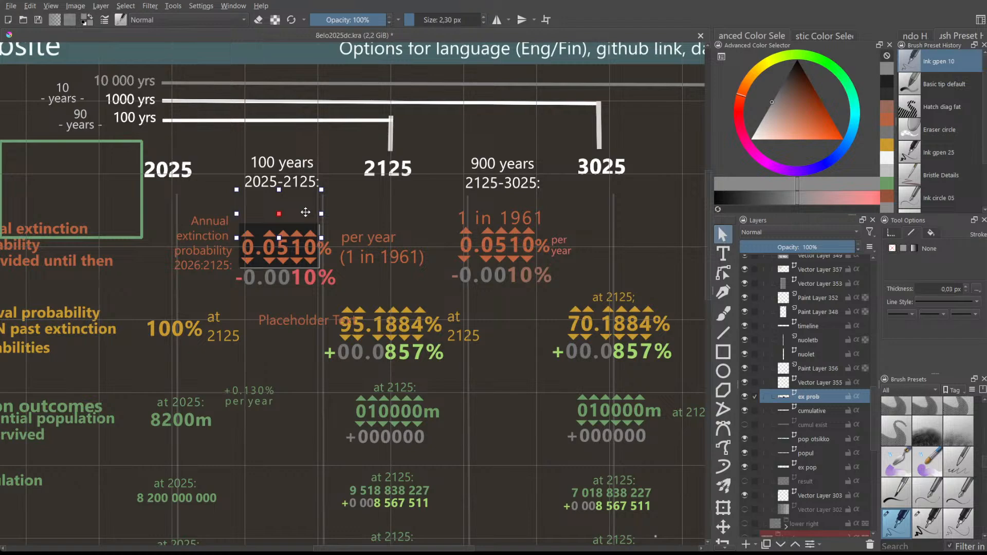
scroll(278, 224, up, 5)
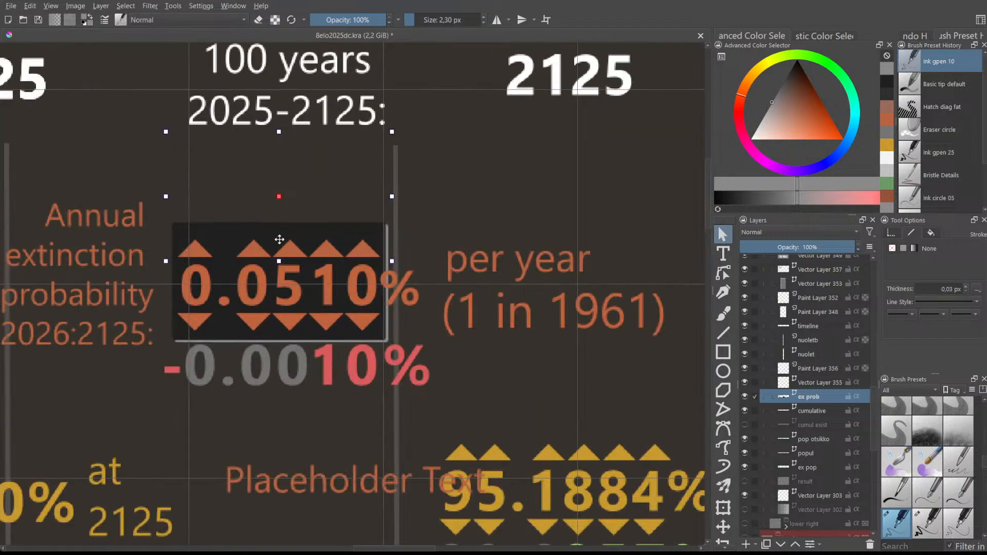
click(344, 350)
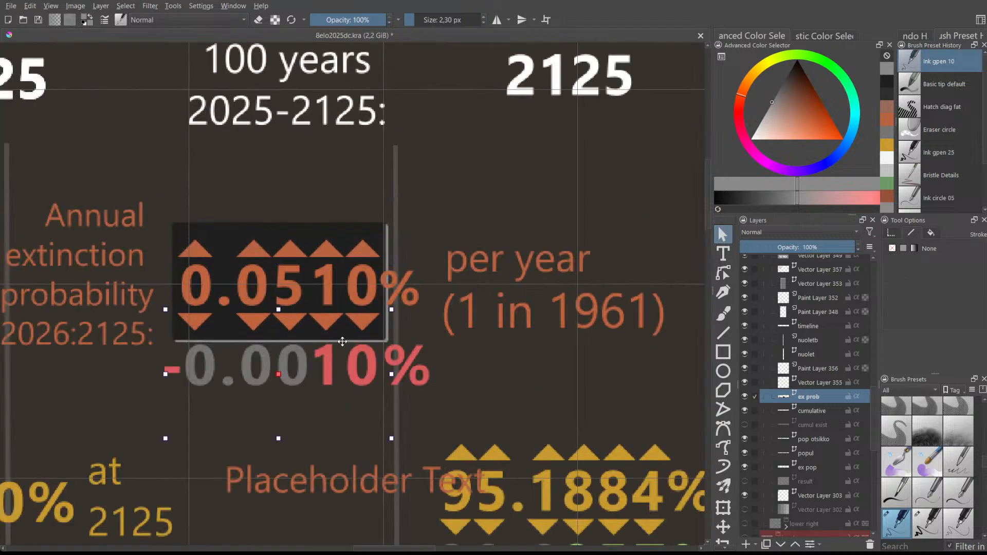
click(391, 233)
click(387, 318)
click(389, 242)
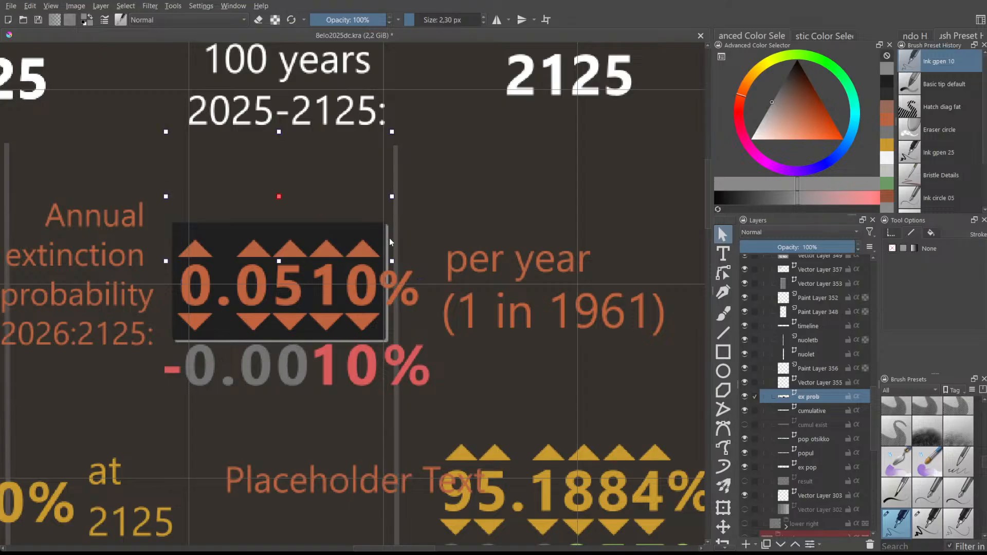
click(388, 253)
drag(389, 248, 389, 248)
- Send the grey rectangle behind the dark box and position it as a thin frame
click(393, 233)
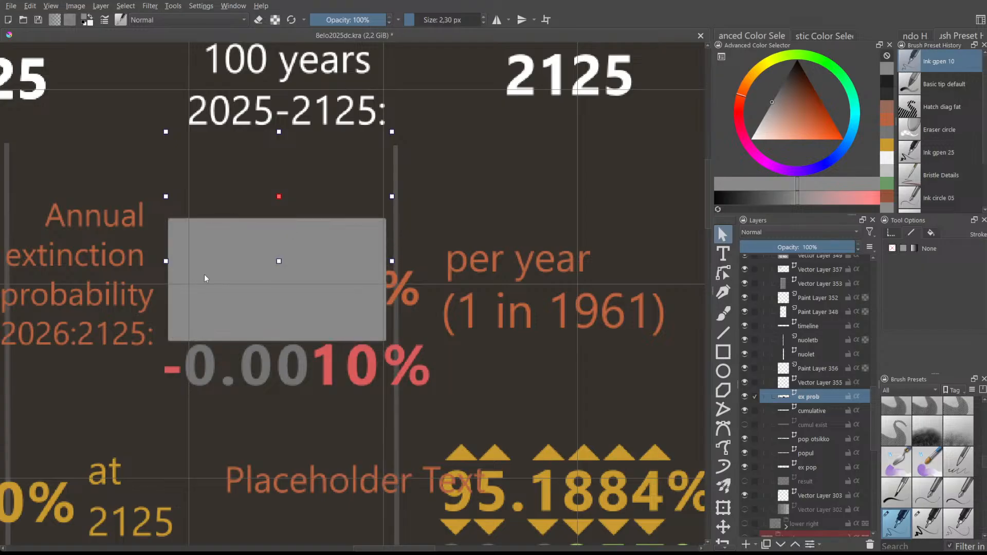
click(182, 303)
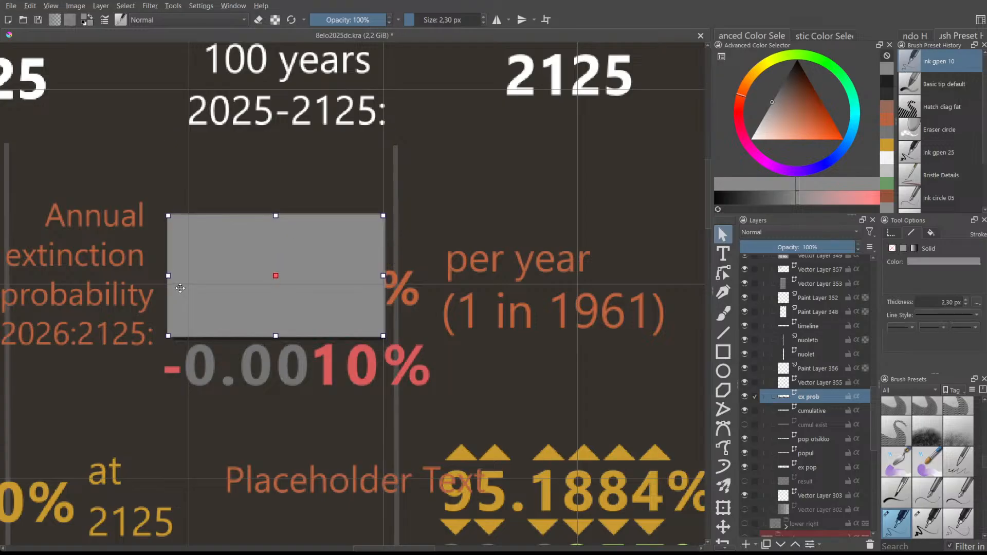
drag(181, 292, 175, 265)
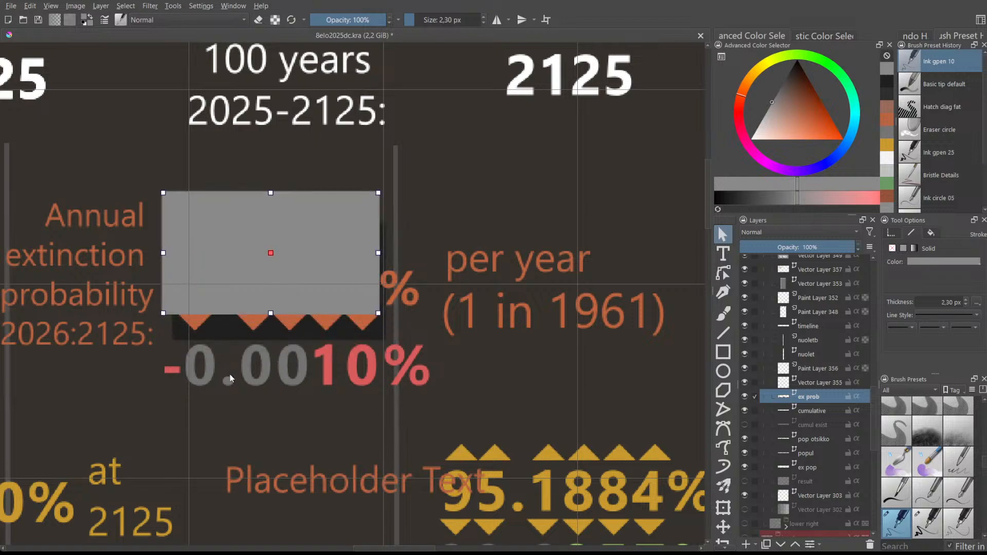
key(ctrl+shift+bracketleft)
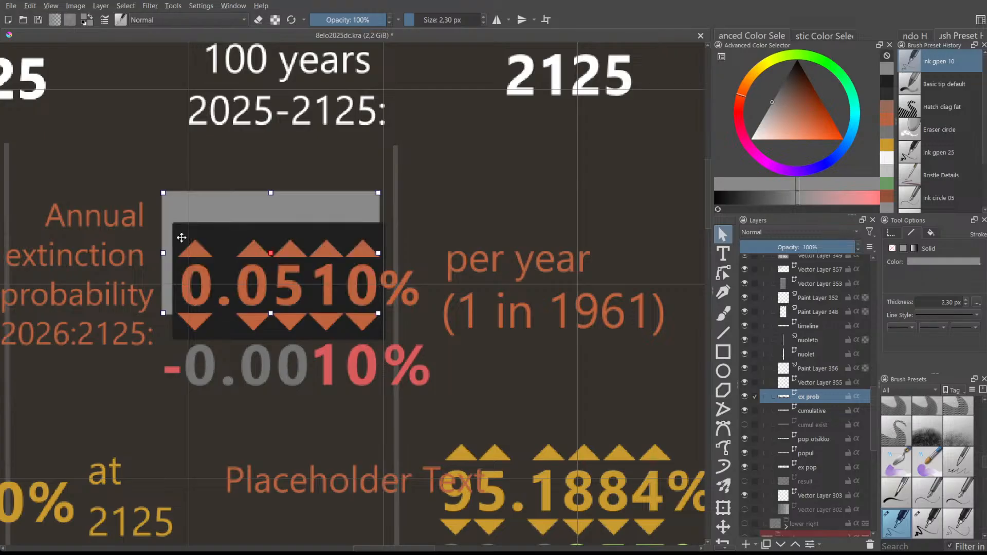
drag(172, 215, 180, 241)
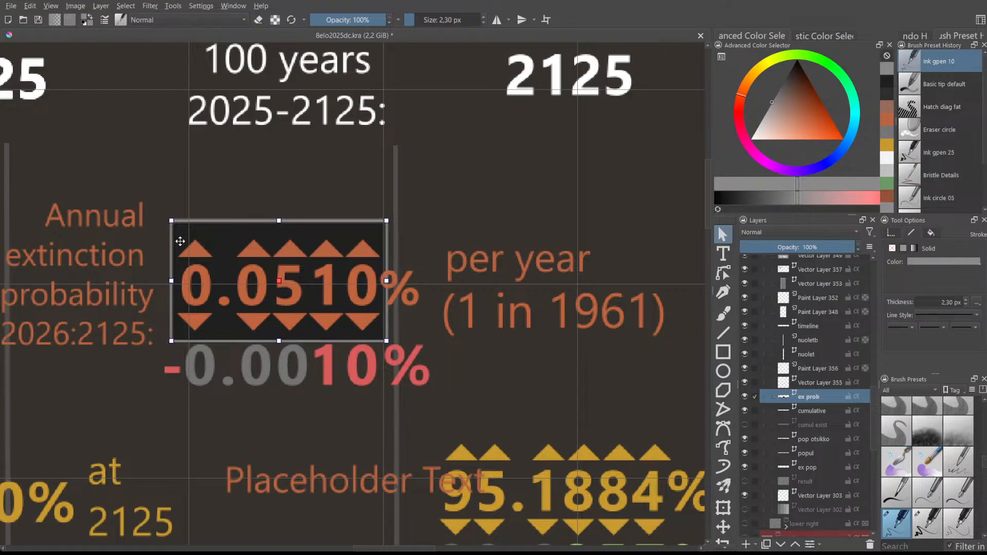
click(410, 195)
scroll(481, 202, down, 2)
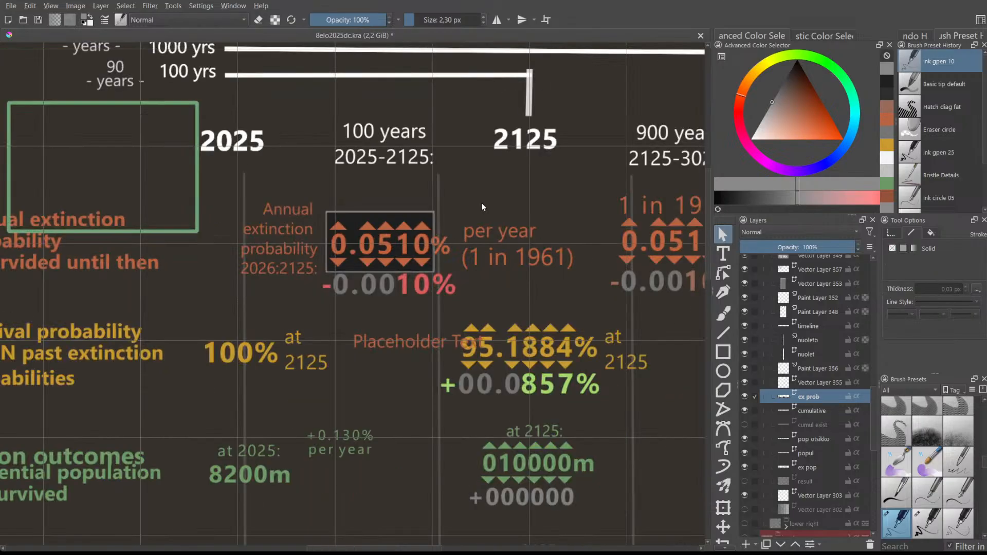
scroll(482, 206, down, 1)
scroll(462, 207, down, 1)
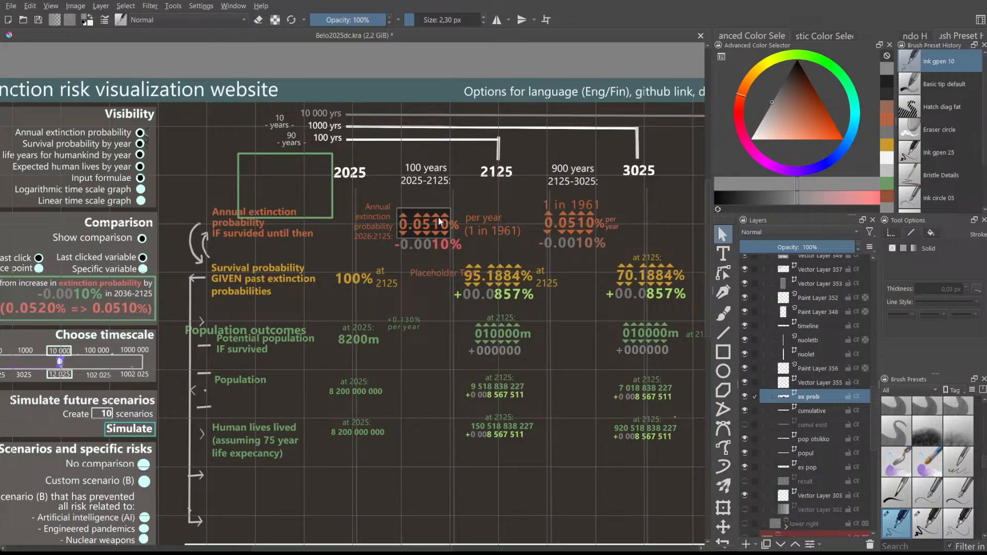
scroll(438, 220, up, 3)
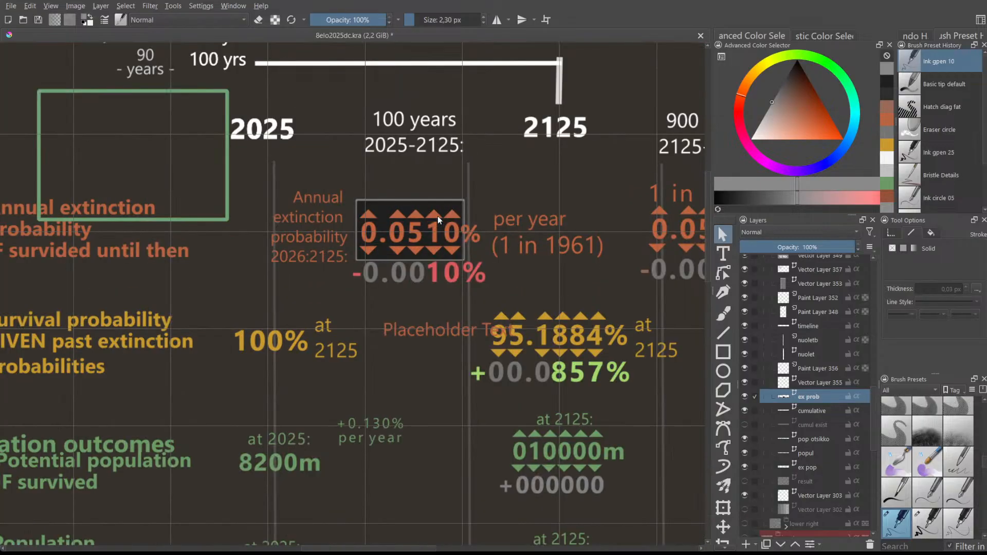
scroll(424, 212, up, 1)
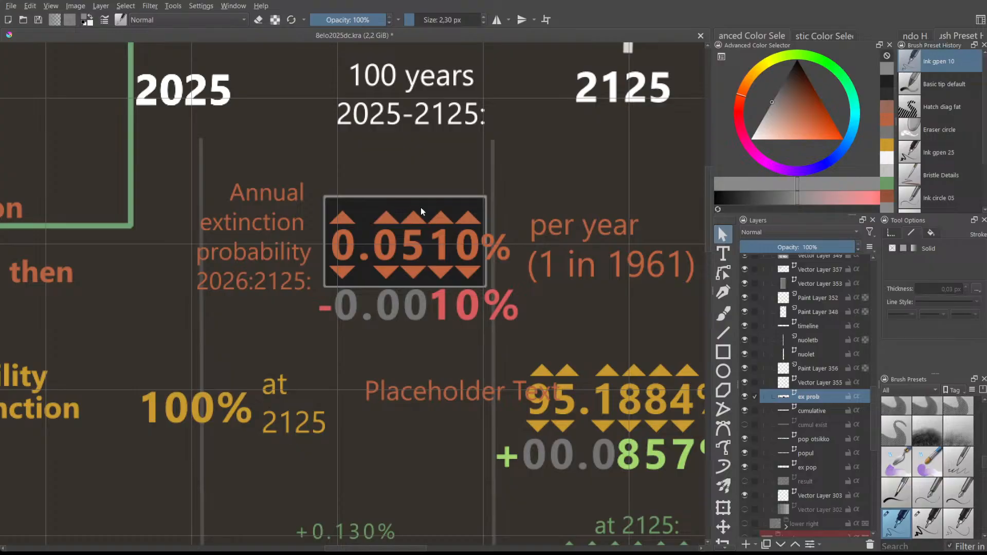
scroll(421, 212, down, 1)
scroll(422, 212, down, 2)
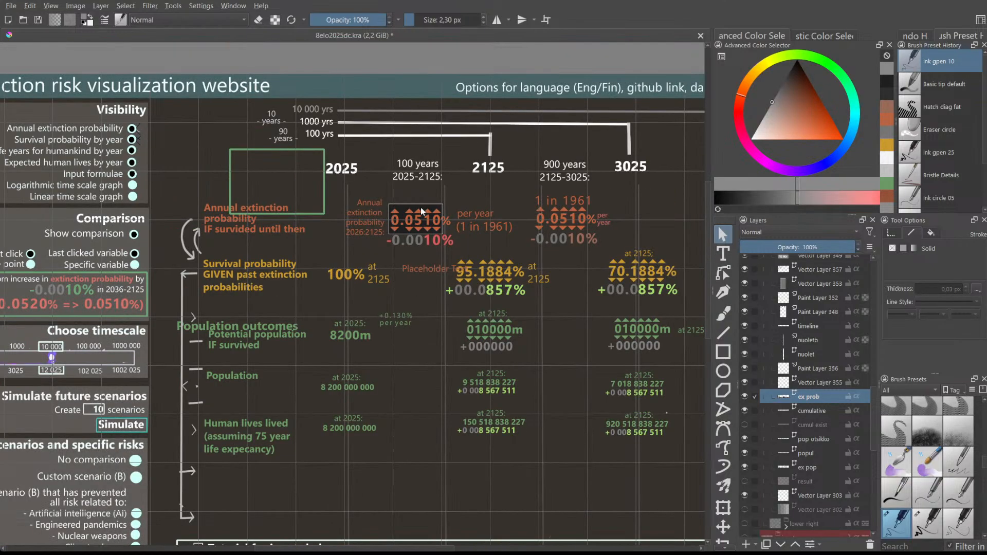
scroll(421, 211, up, 1)
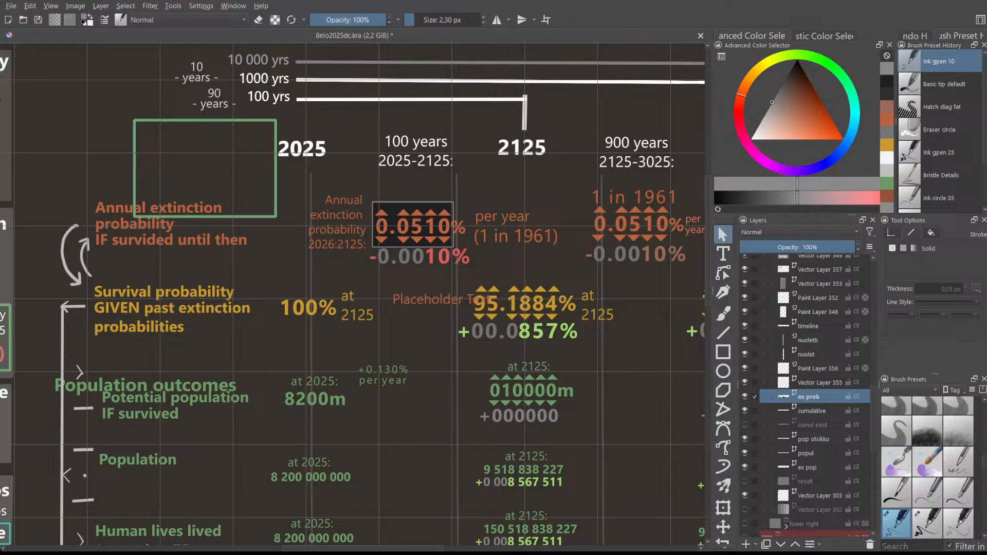
scroll(422, 191, up, 2)
scroll(423, 192, down, 2)
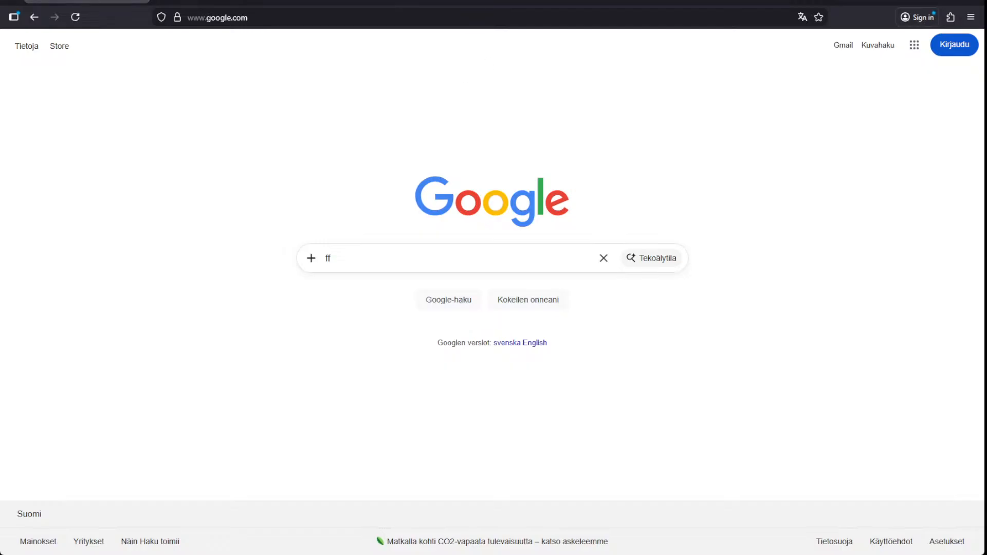
- Search Google for 'shiny widgets gallery' and open the 'Shiny - Widget Gallery - Posit' result
double_click(341, 249)
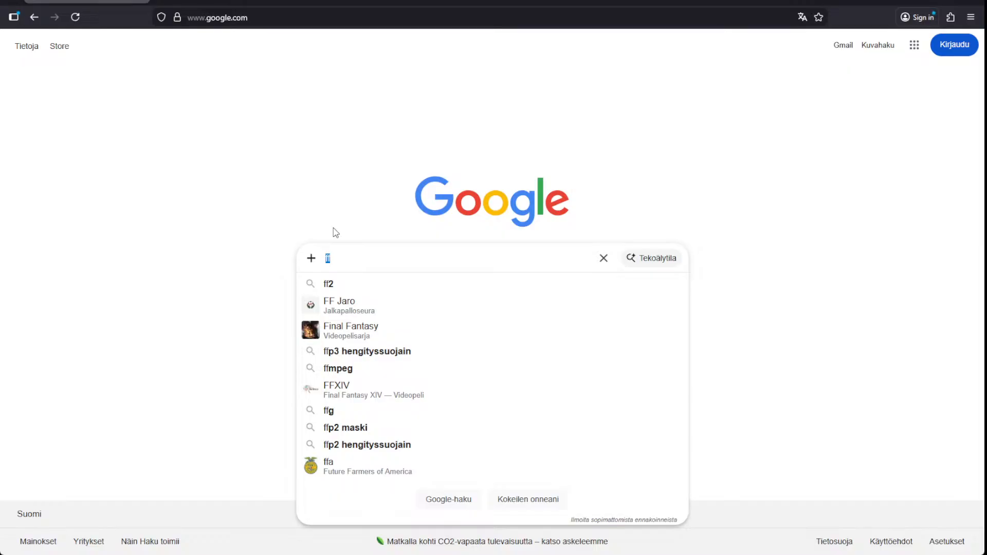
text(shiny w)
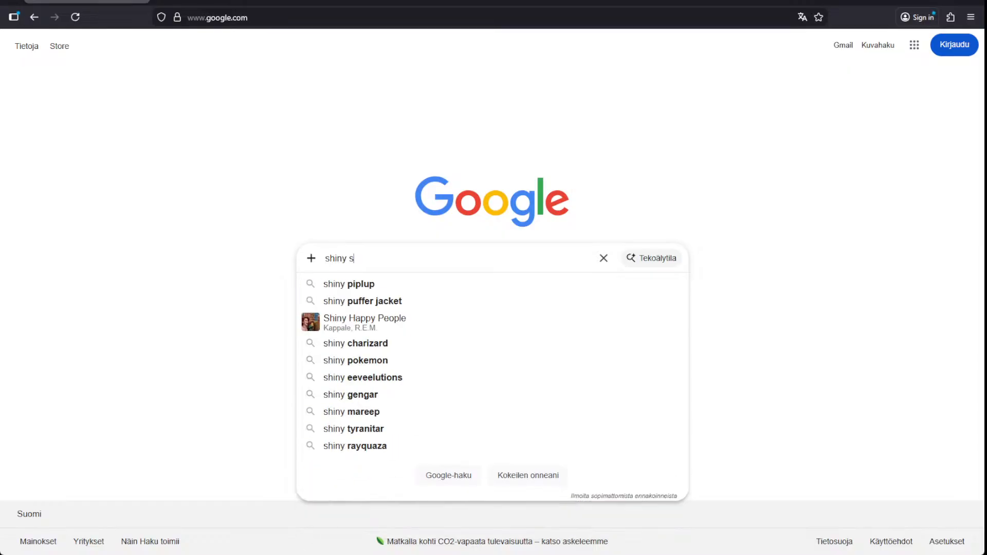
text(idge)
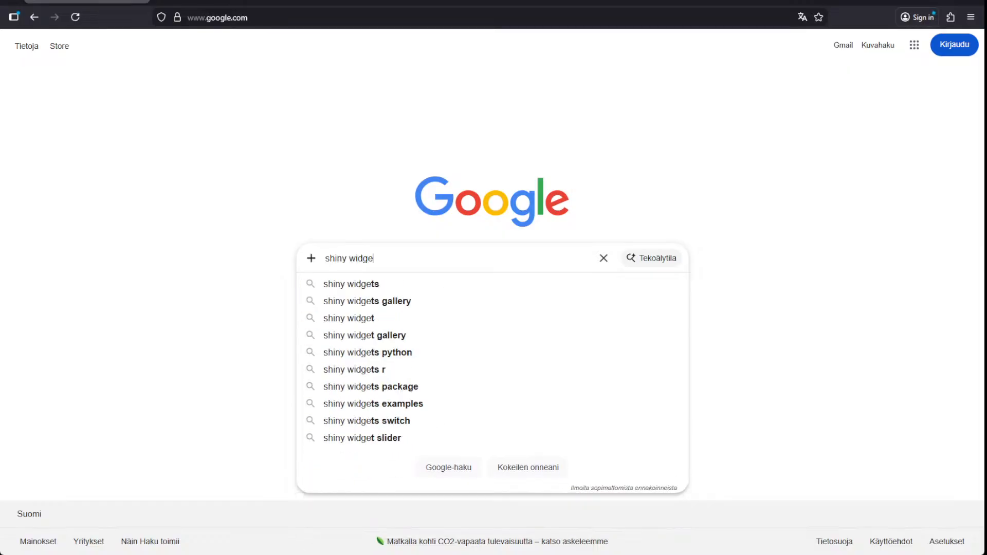
key(Down)
key(Down)
key(Return)
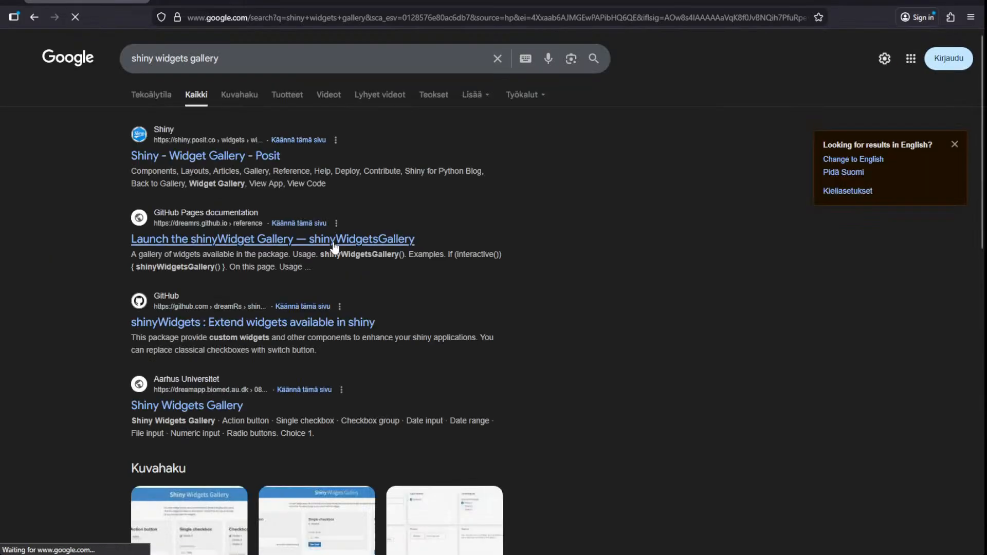
click(201, 157)
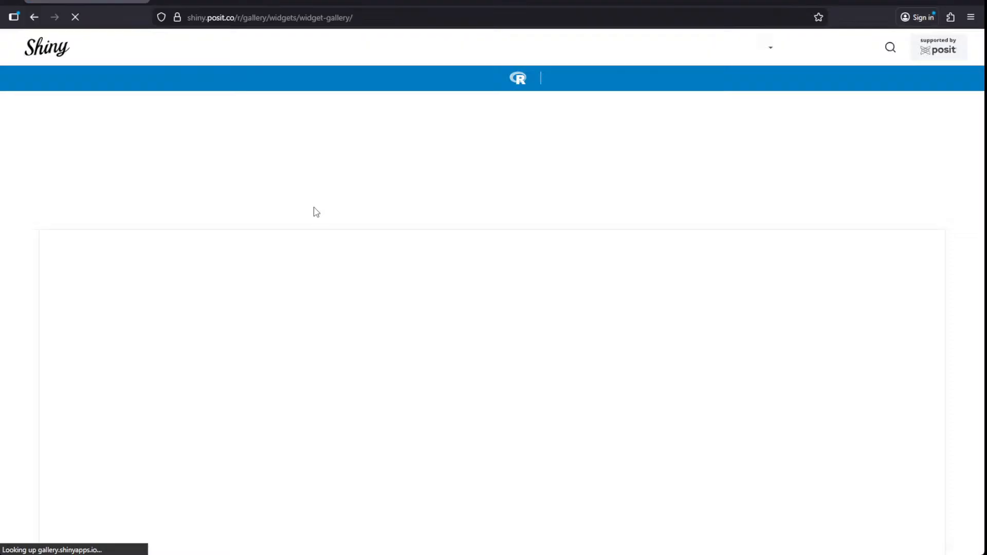
- Decline the cookie notice on the Widget Gallery page
scroll(523, 197, down, 1)
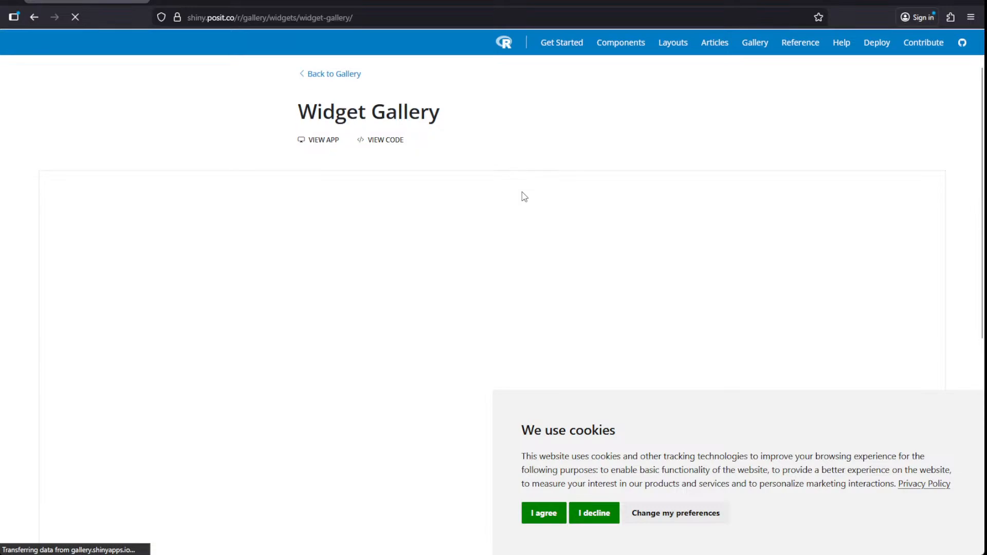
click(596, 513)
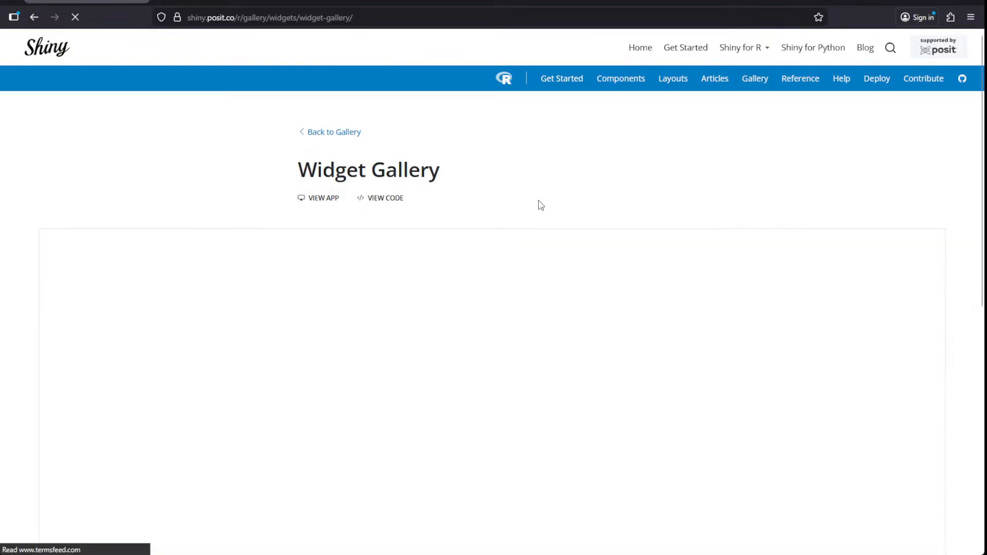
key(alt+Left)
key(alt+Right)
- Zoom the page to 110% and browse the widget cards, including numeric input, sliders and text input
scroll(504, 183, down, 3)
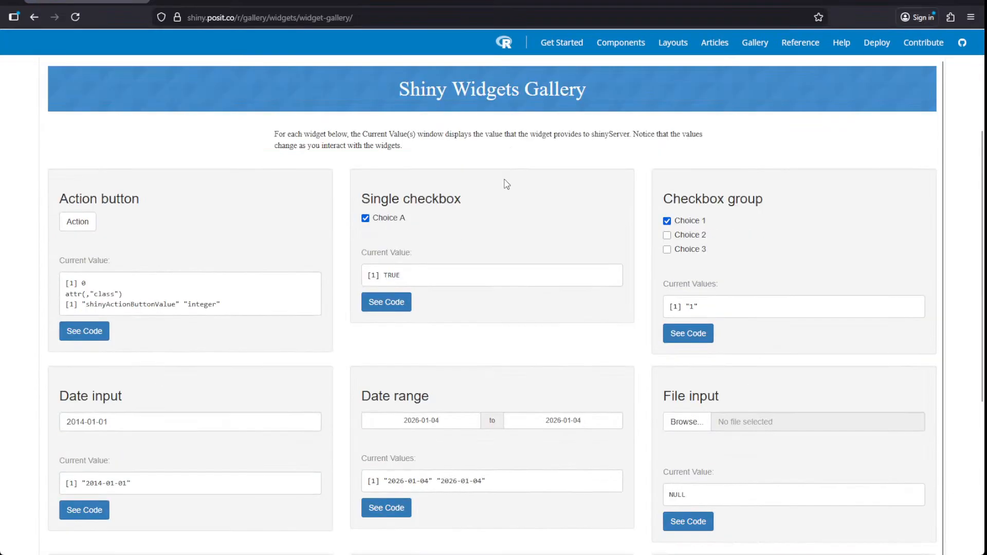
scroll(507, 184, down, 1)
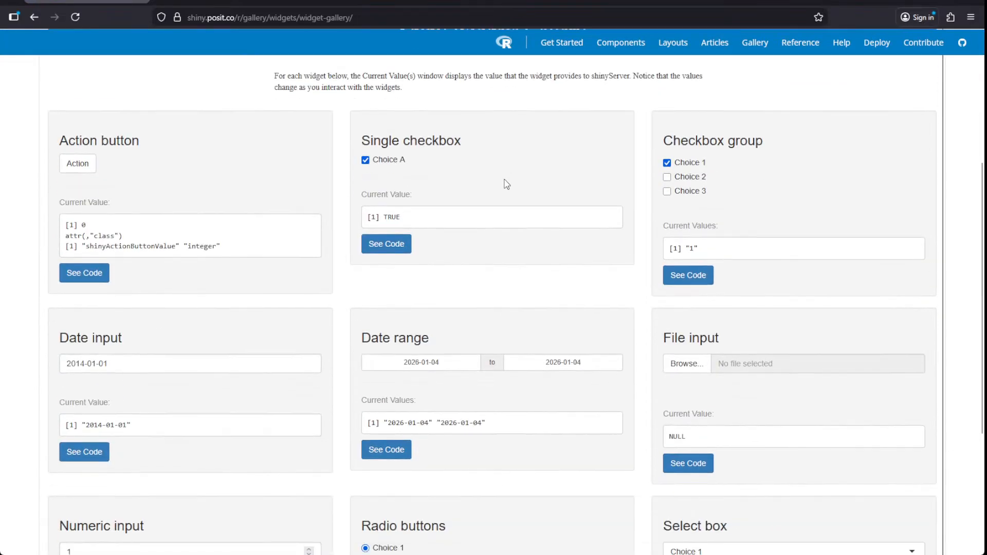
scroll(506, 184, up, 1)
key(ctrl+plus)
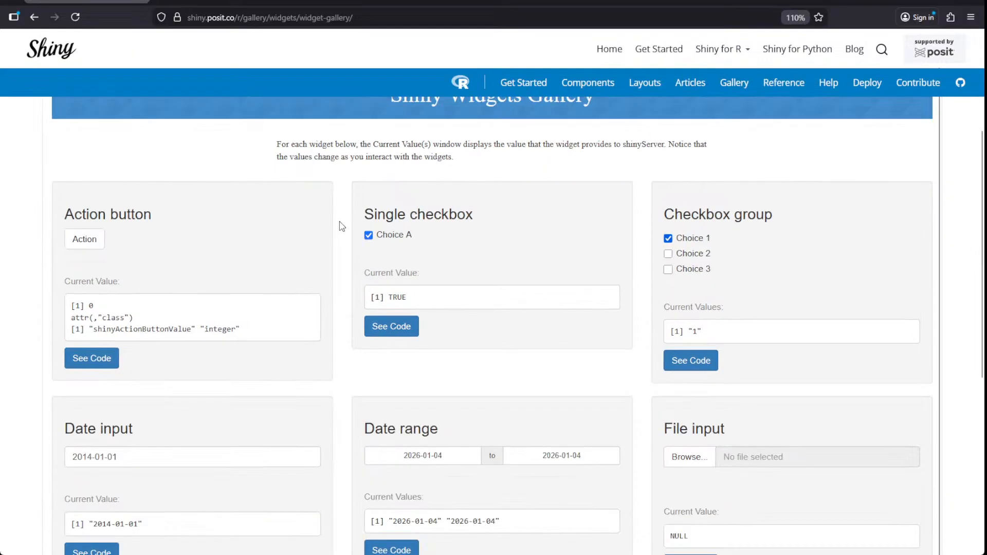
scroll(341, 225, down, 3)
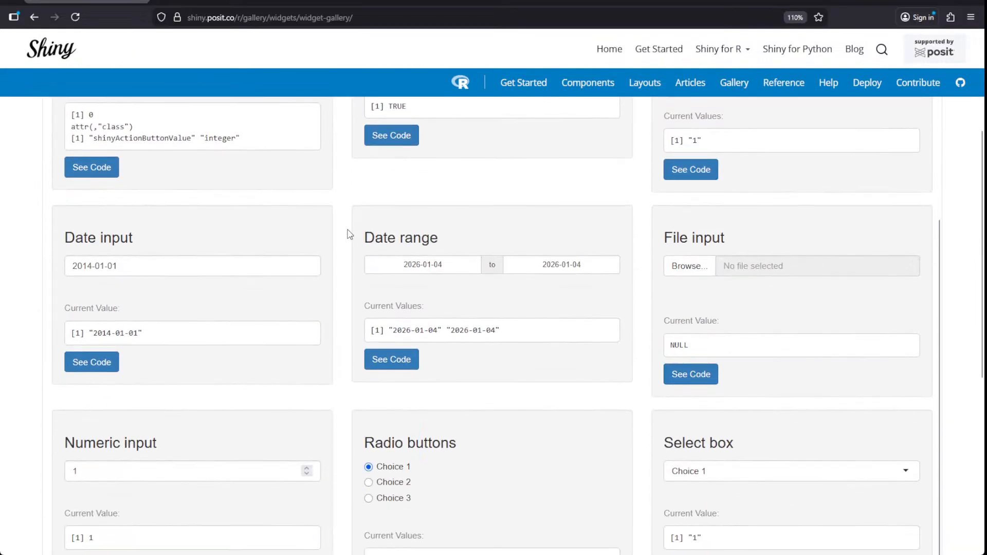
scroll(349, 234, down, 2)
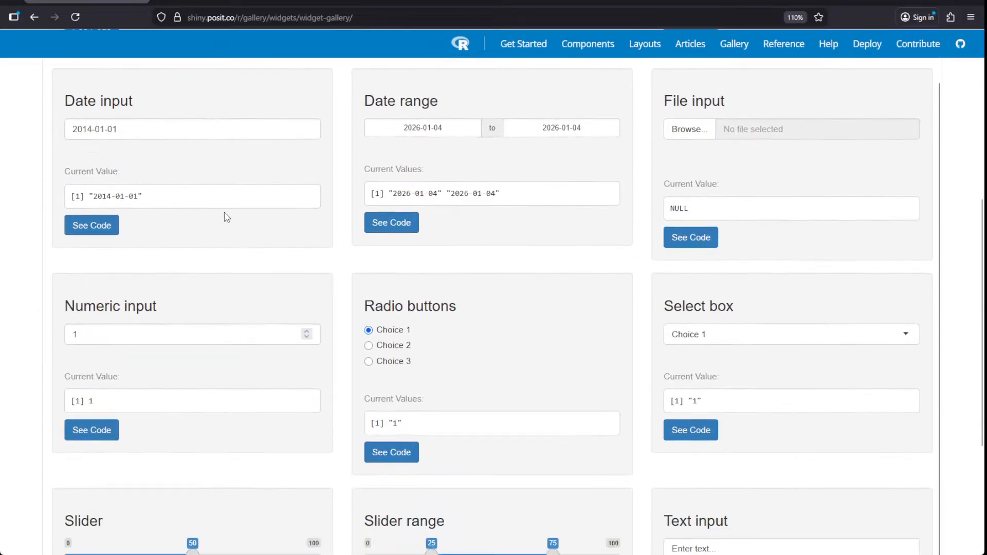
scroll(156, 258, up, 2)
scroll(152, 270, down, 2)
scroll(178, 357, down, 3)
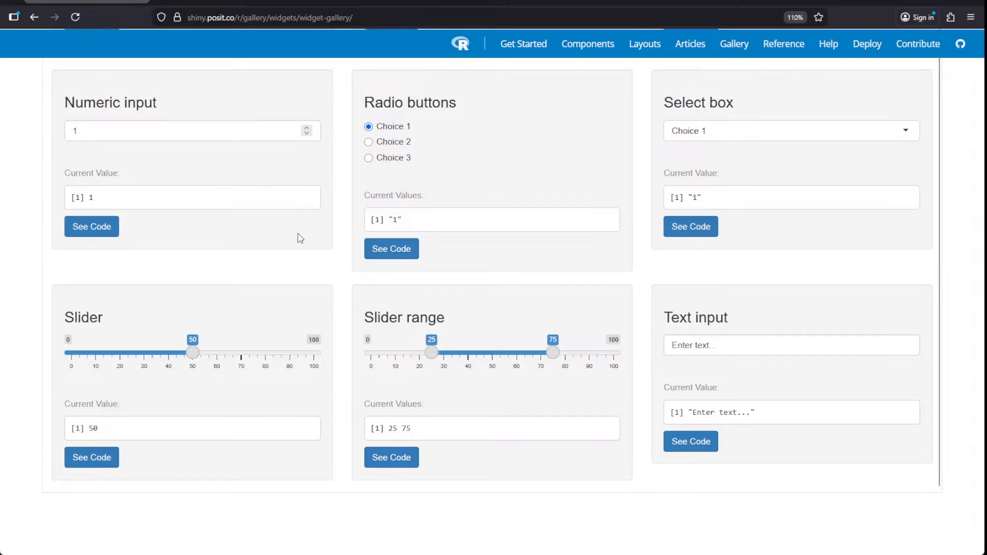
scroll(300, 238, up, 12)
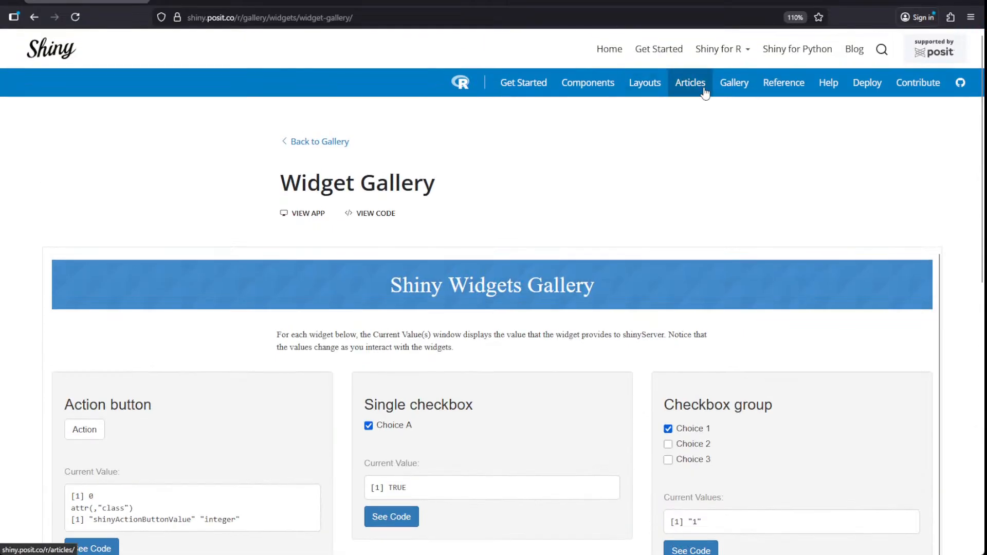
- Open the Shiny Gallery and browse to its Widgets examples such as MathJax, Sliders and Widget Gallery
click(724, 92)
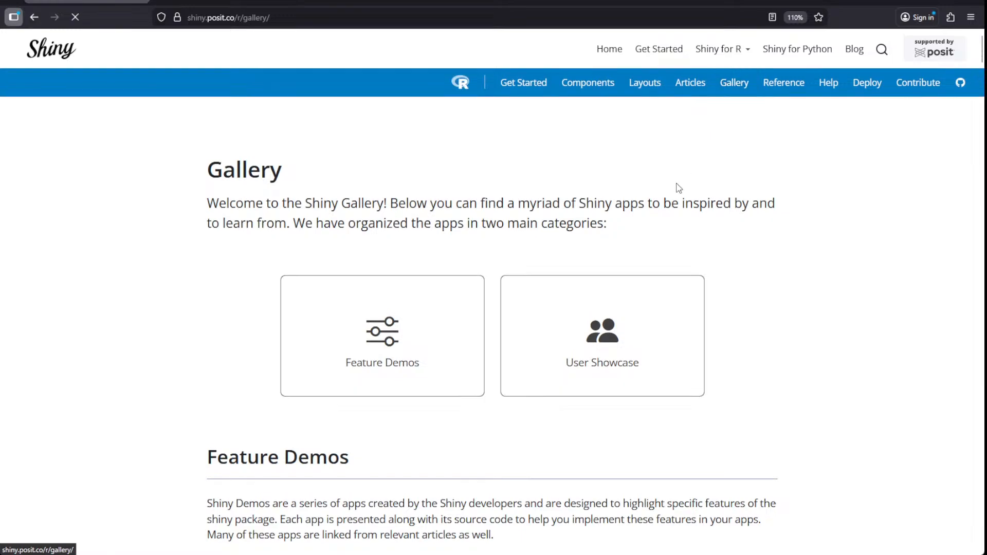
scroll(666, 205, down, 7)
scroll(666, 205, down, 6)
scroll(662, 208, up, 5)
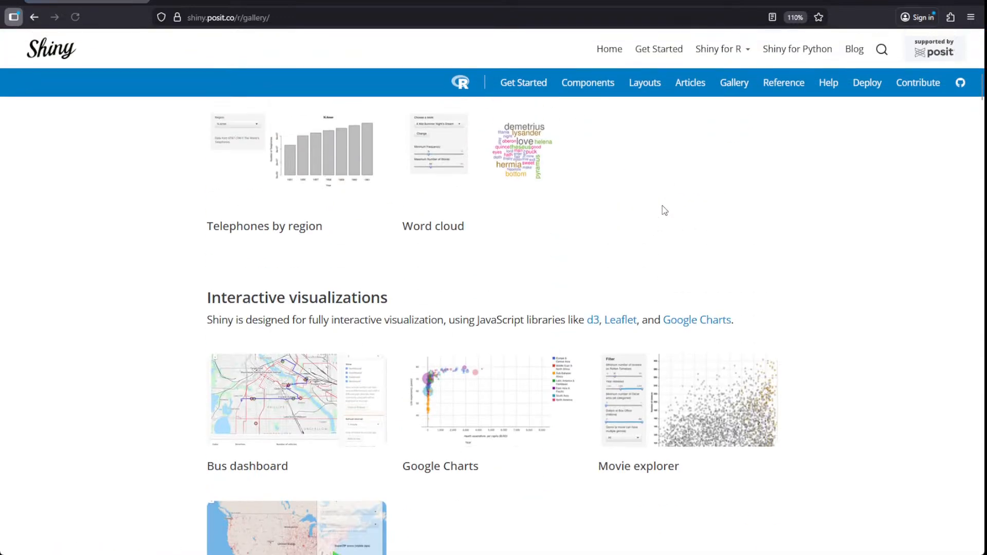
scroll(663, 208, down, 15)
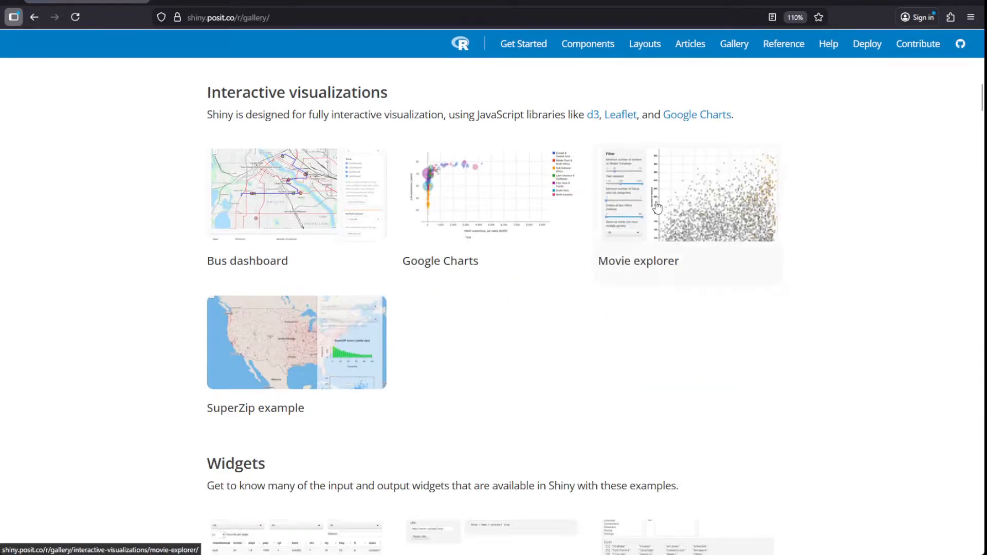
scroll(649, 205, down, 15)
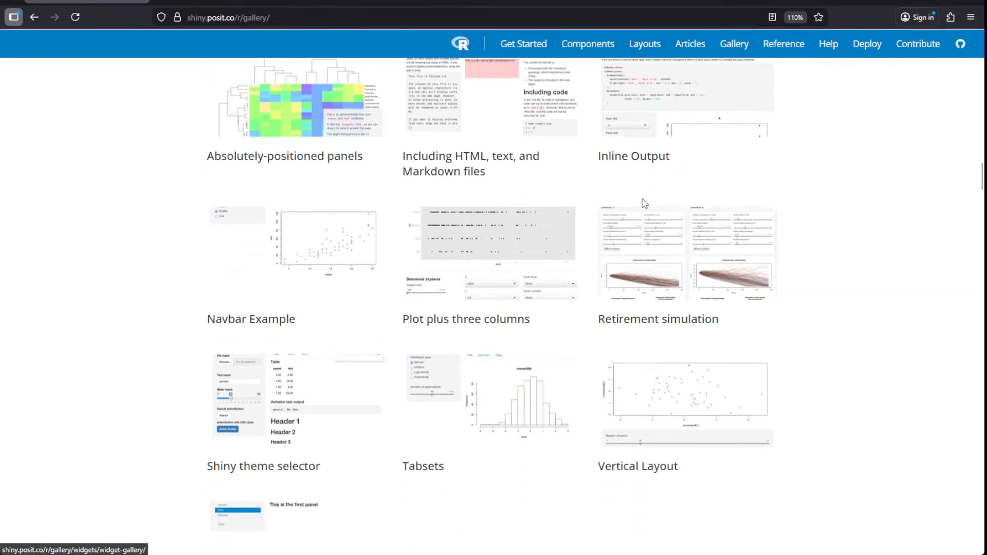
scroll(637, 201, up, 10)
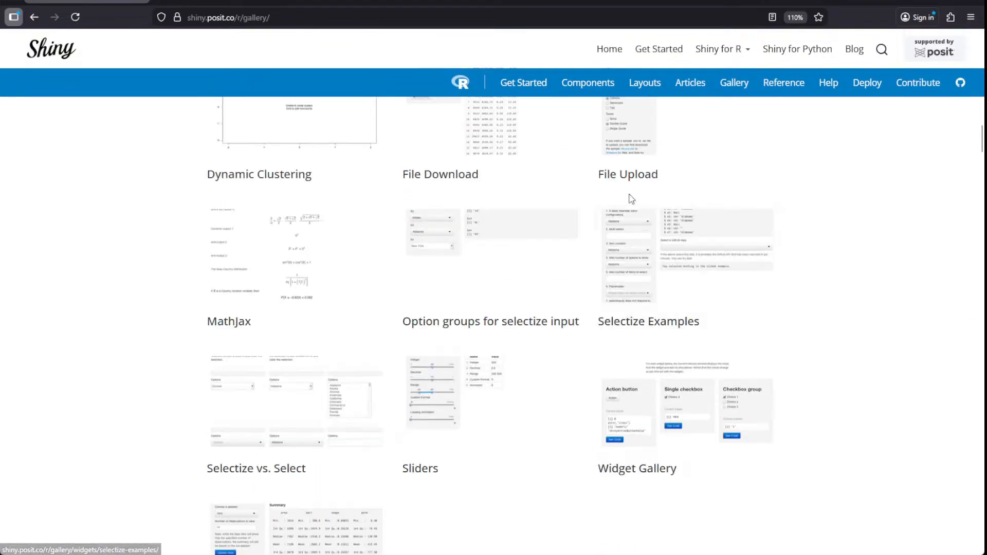
scroll(591, 212, down, 2)
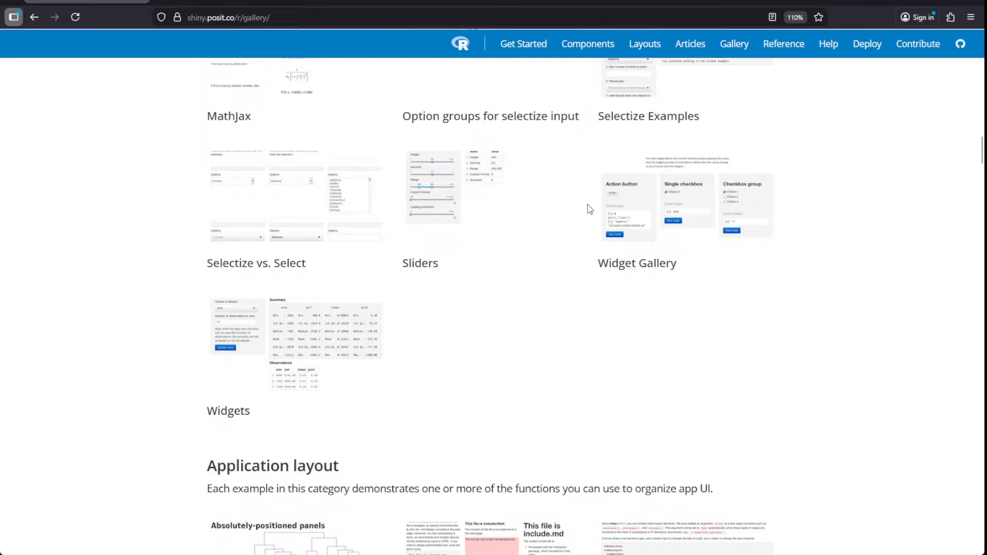
scroll(577, 200, up, 4)
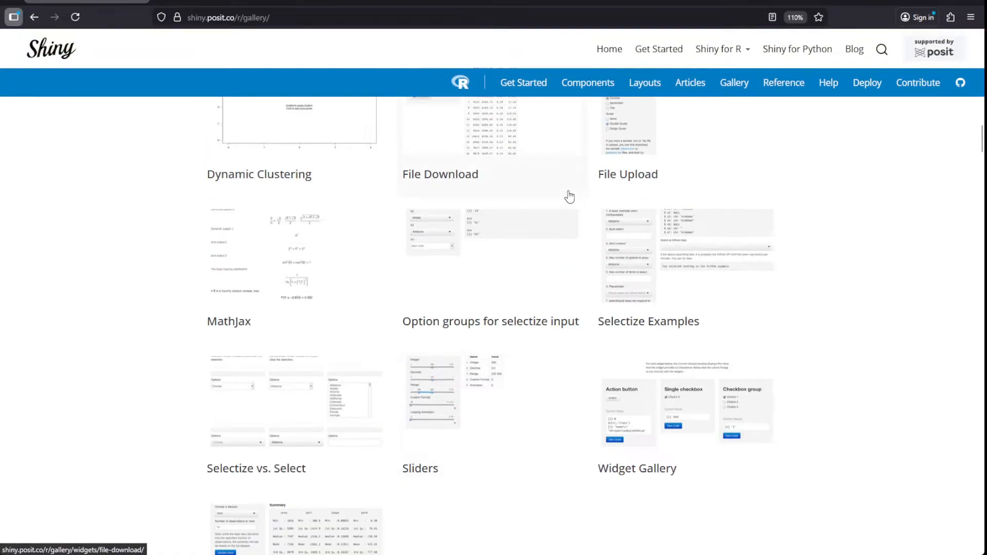
- Open the MathJax example app, scroll through it, and go back to the gallery
click(237, 248)
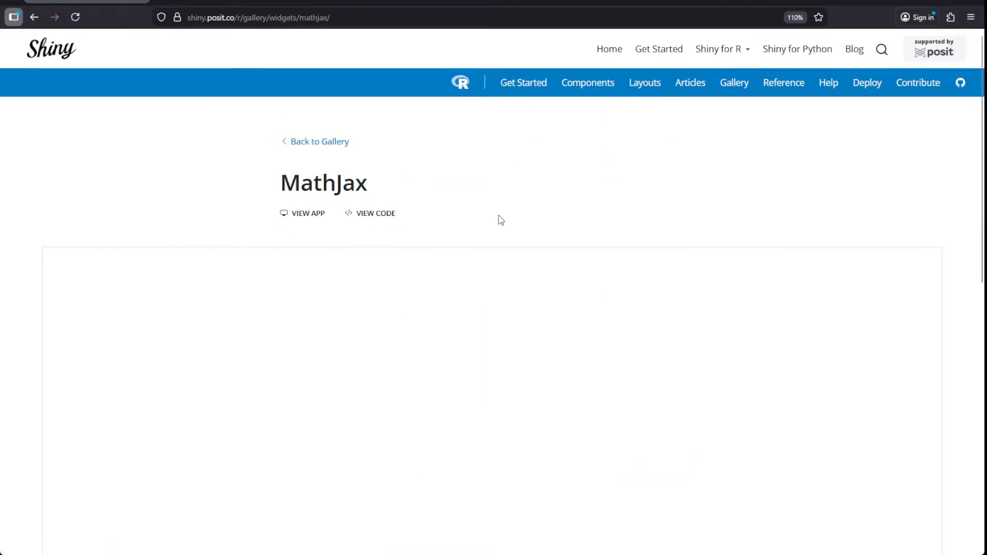
scroll(495, 216, down, 4)
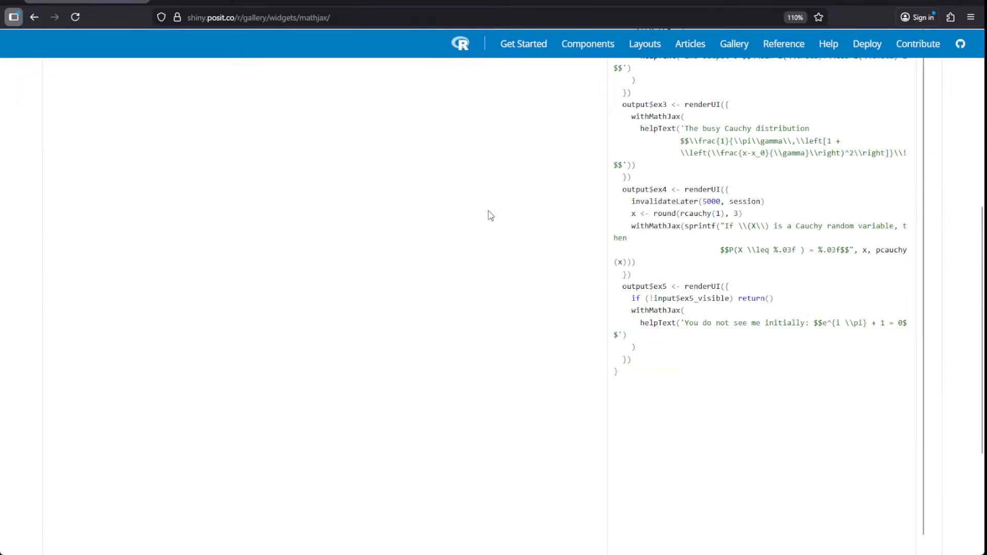
scroll(383, 249, up, 5)
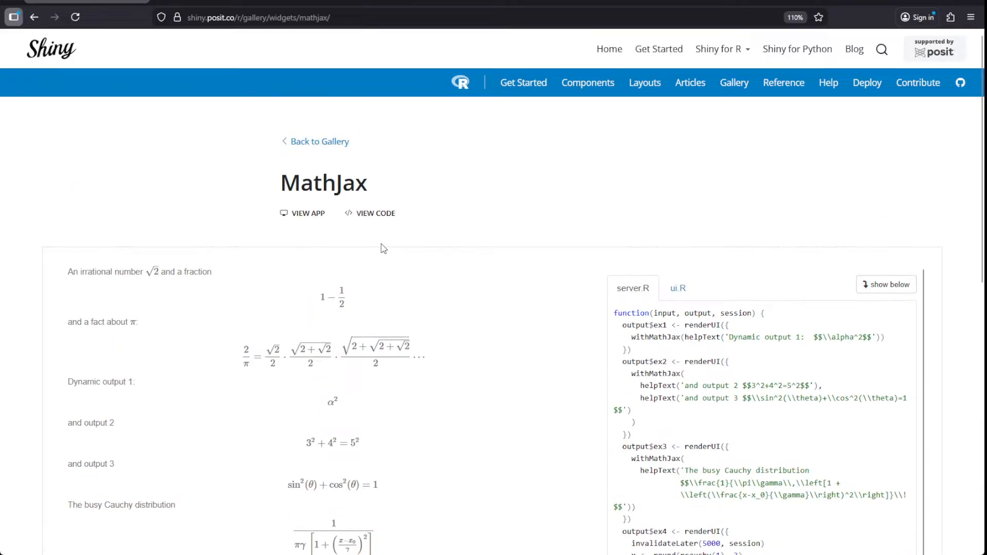
scroll(382, 248, down, 2)
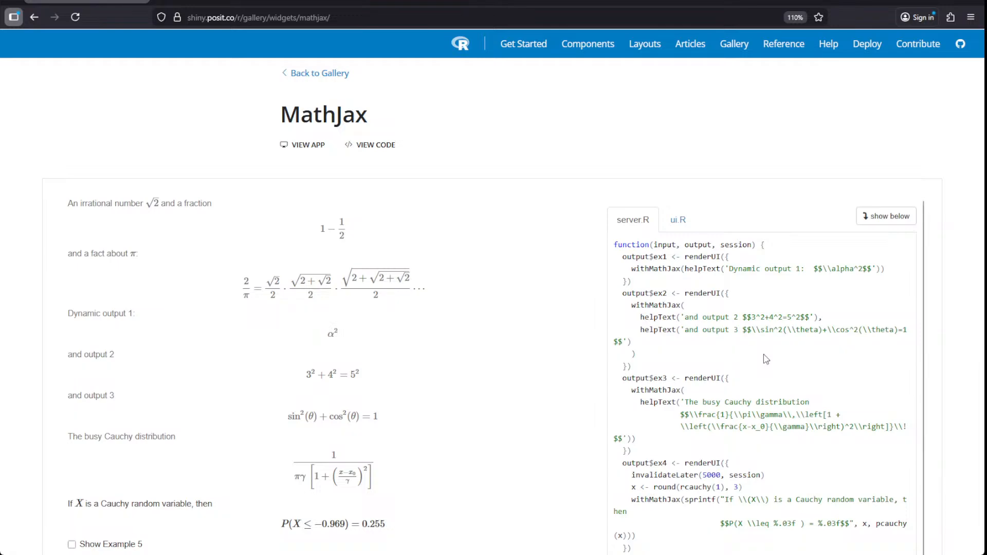
scroll(765, 359, down, 2)
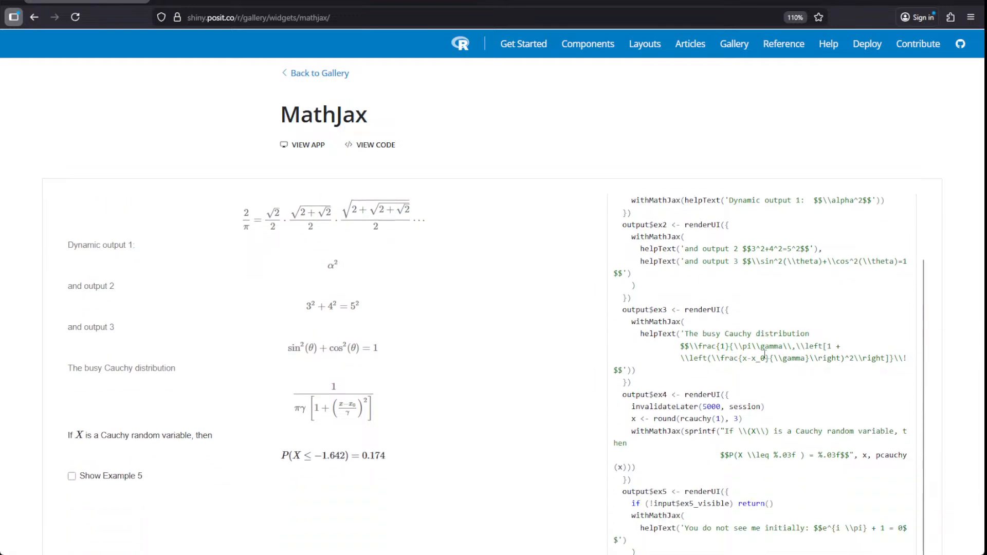
scroll(764, 354, down, 2)
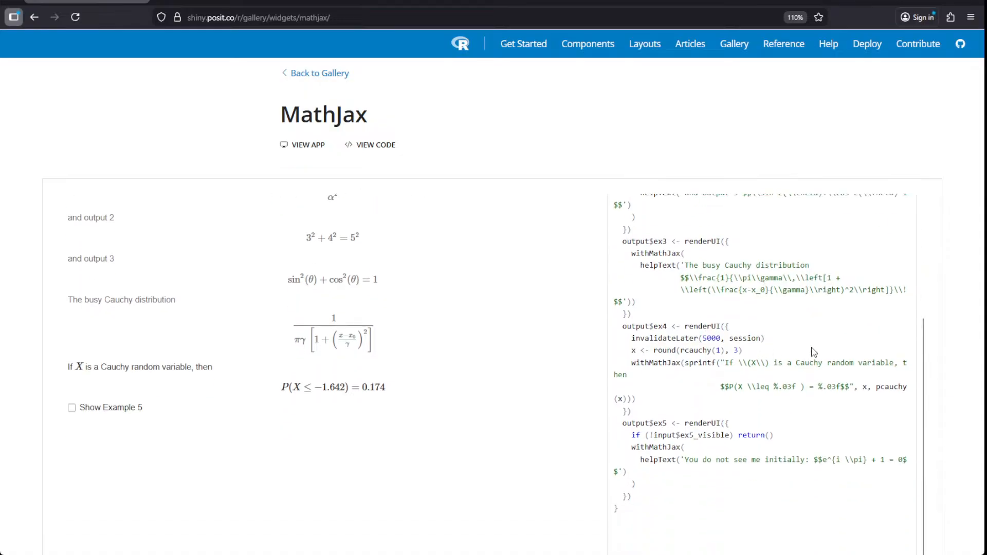
scroll(820, 354, down, 1)
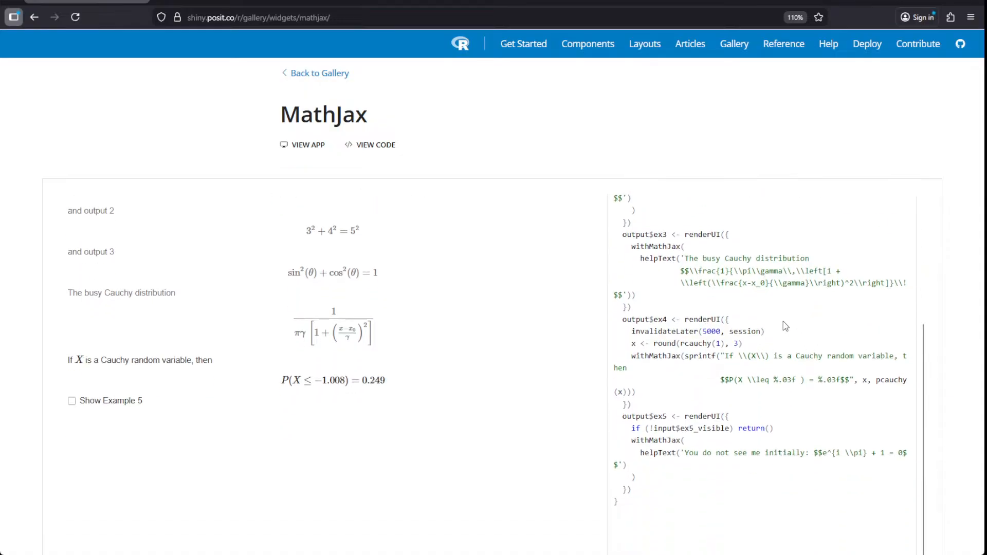
key(alt+Left)
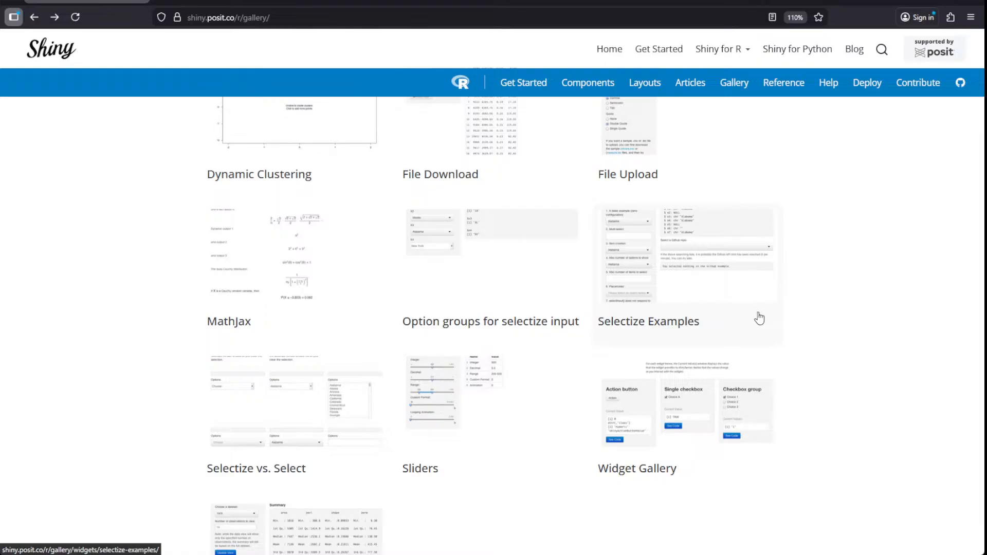
- Reopen the MathJax example, reveal its hidden fifth equation, then return to the gallery
click(229, 328)
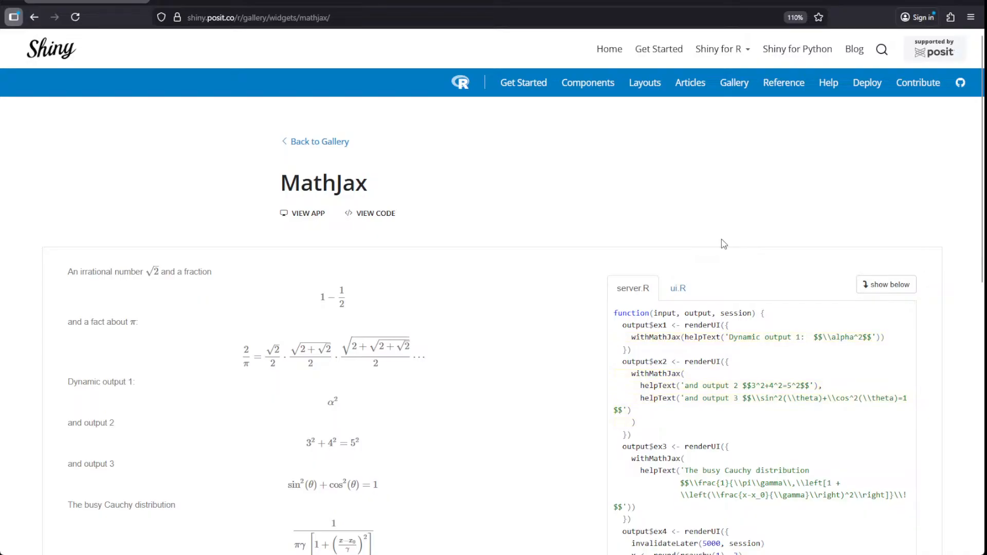
scroll(722, 244, down, 4)
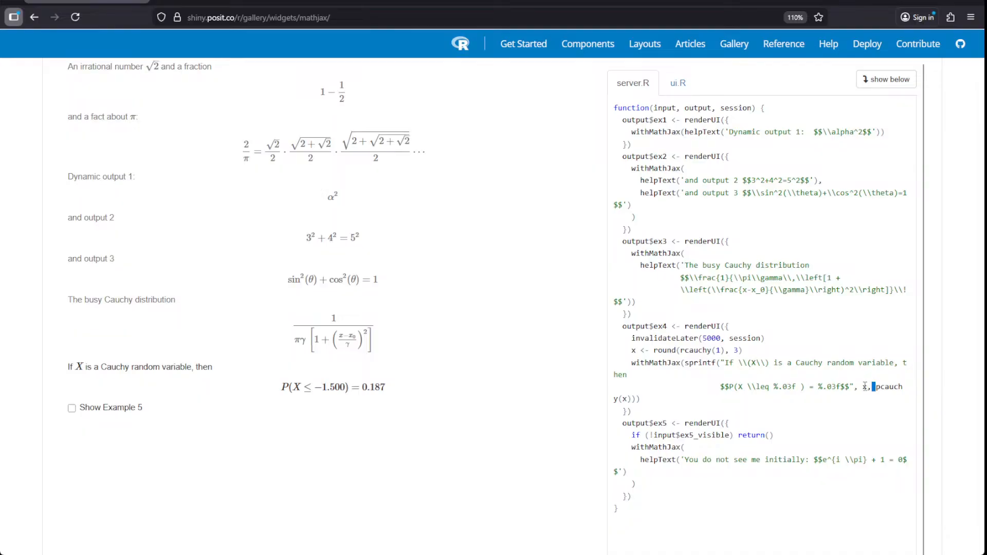
click(73, 409)
scroll(176, 375, down, 3)
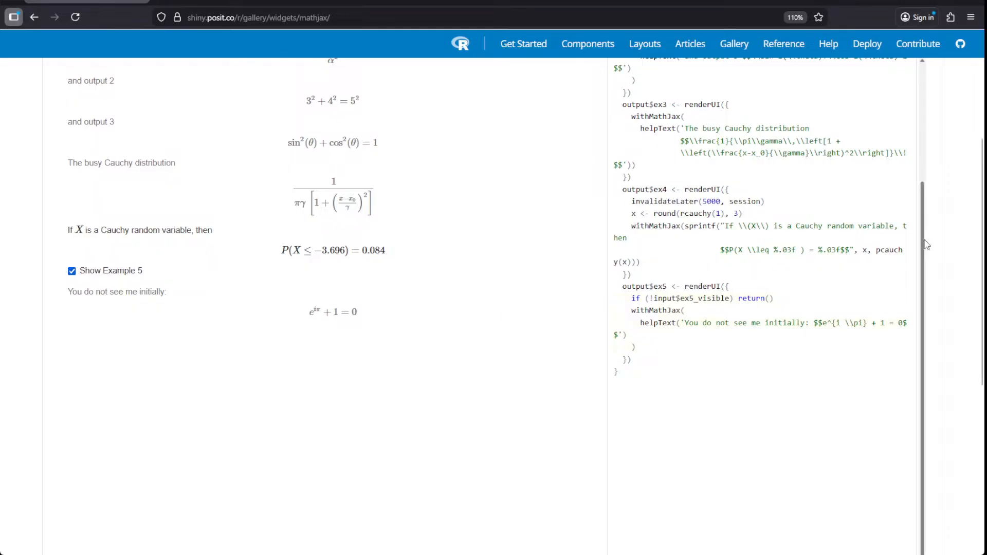
scroll(897, 225, up, 5)
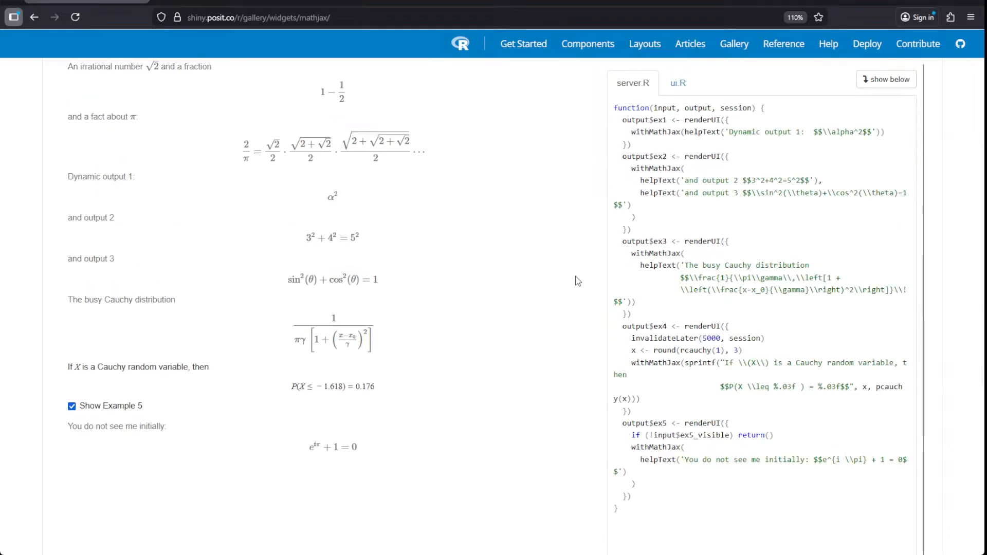
scroll(548, 267, up, 5)
key(alt+Left)
scroll(596, 303, down, 7)
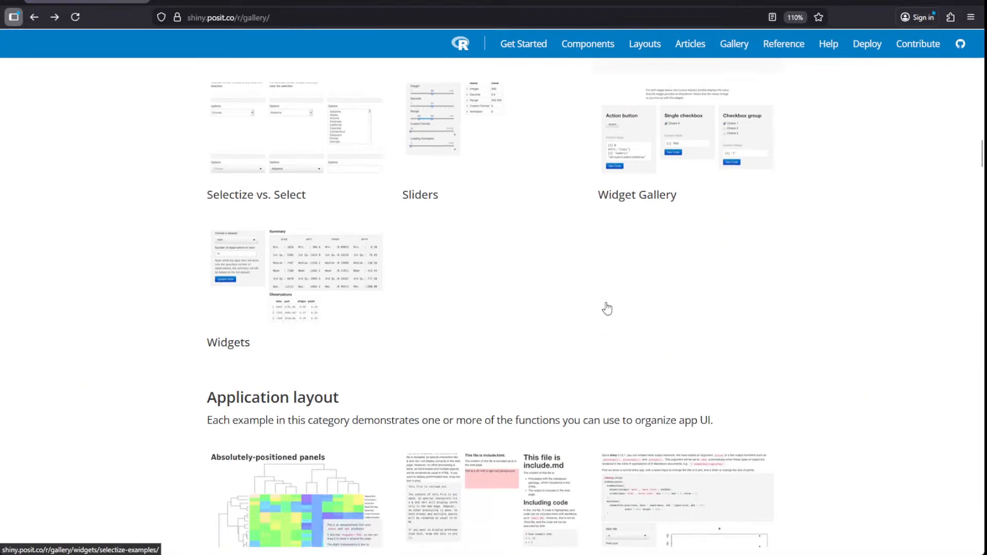
scroll(497, 289, down, 5)
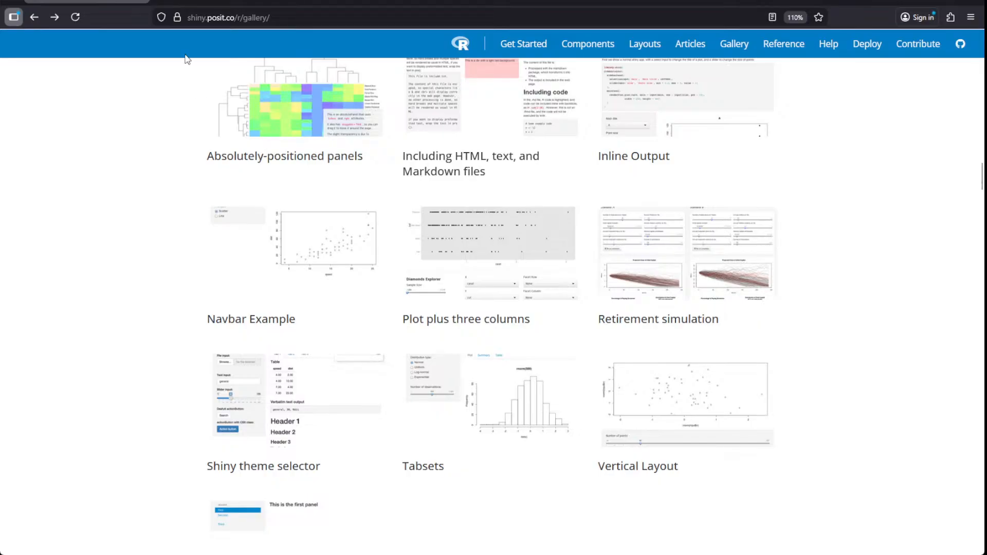
scroll(296, 221, down, 7)
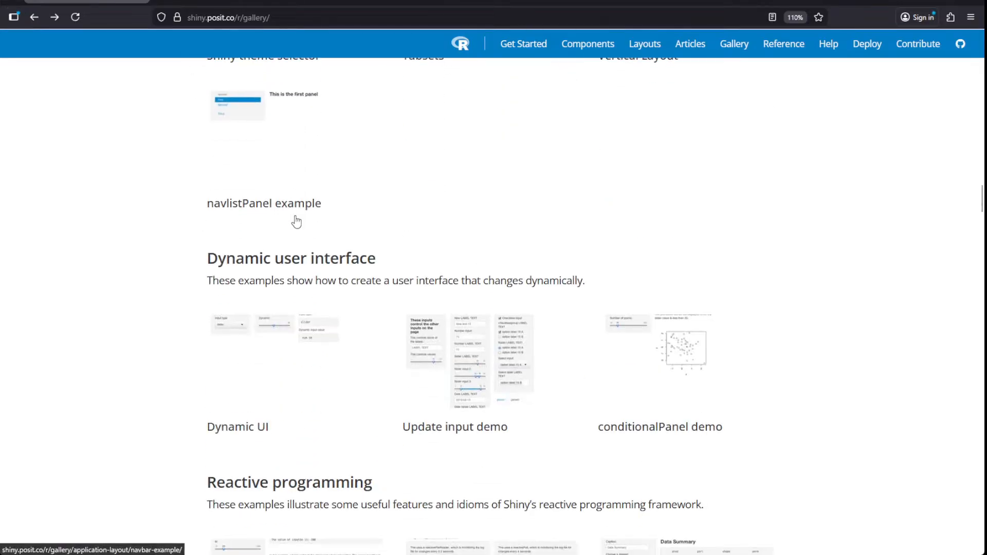
scroll(296, 221, down, 5)
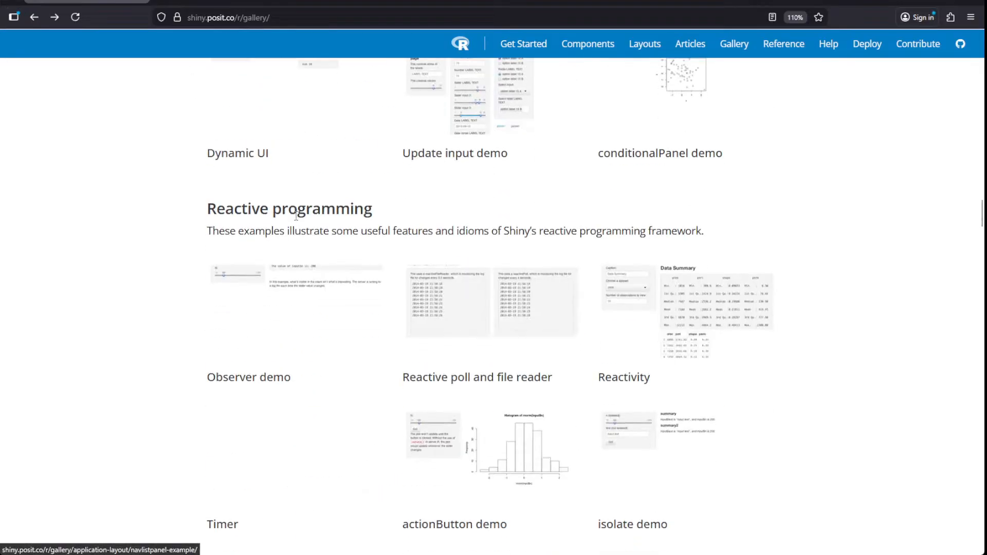
scroll(296, 221, up, 3)
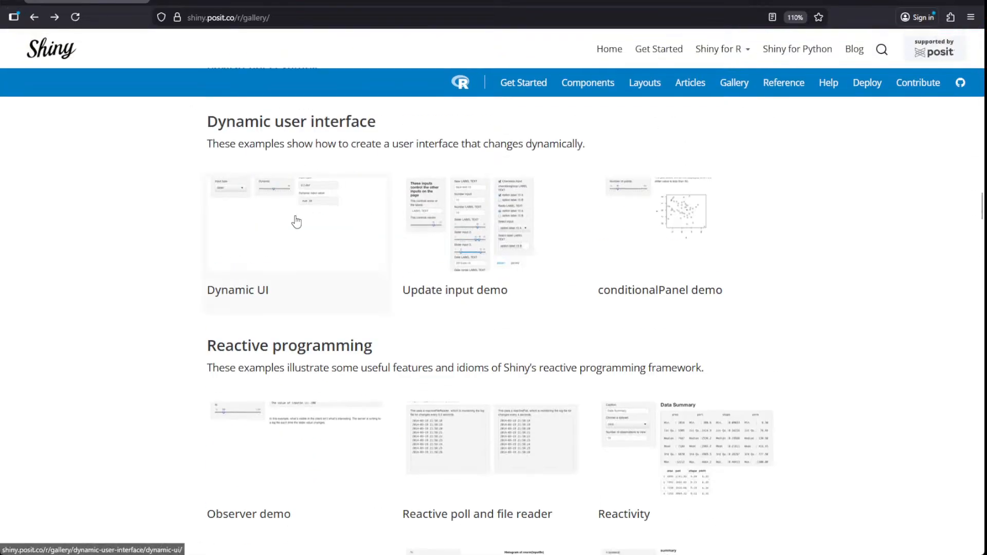
click(465, 222)
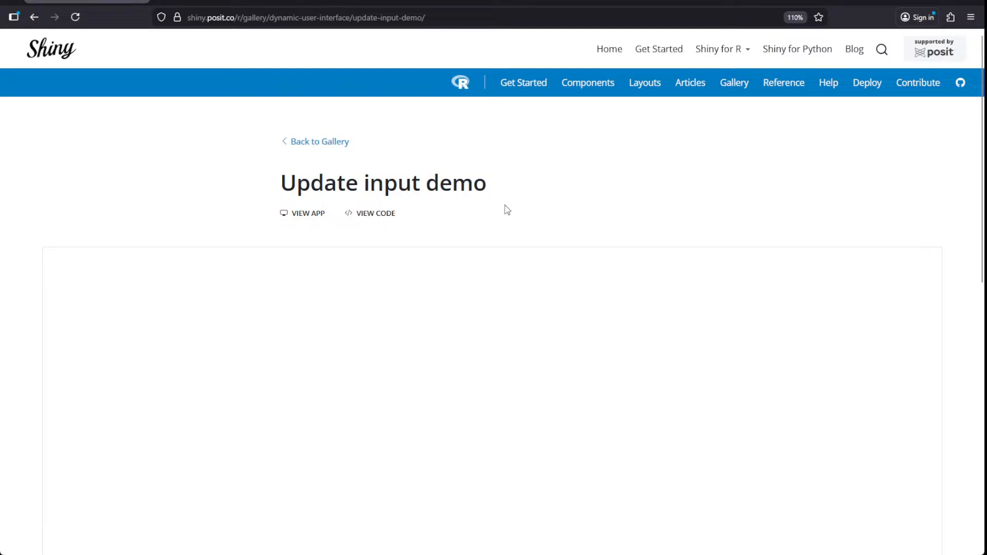
scroll(506, 210, down, 3)
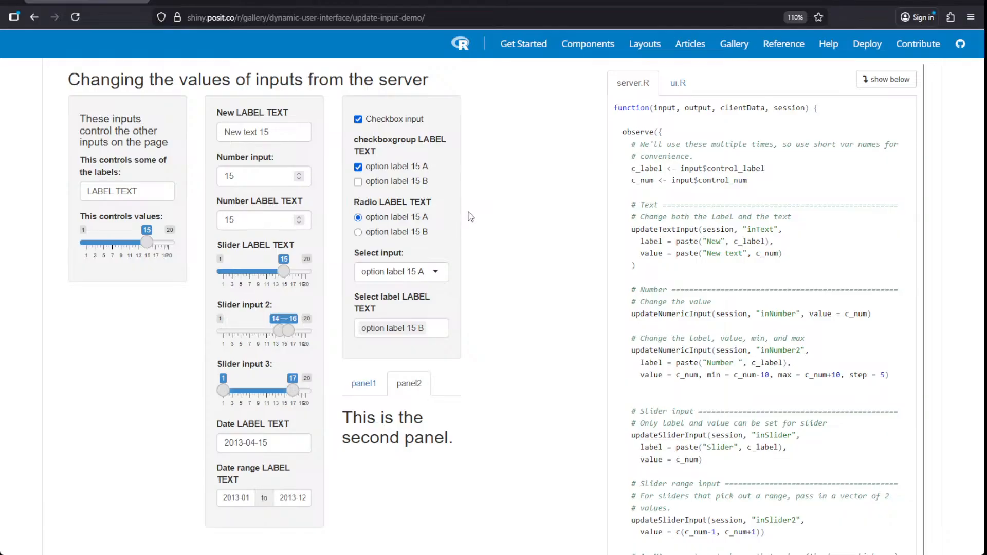
key(alt+Left)
scroll(501, 234, down, 5)
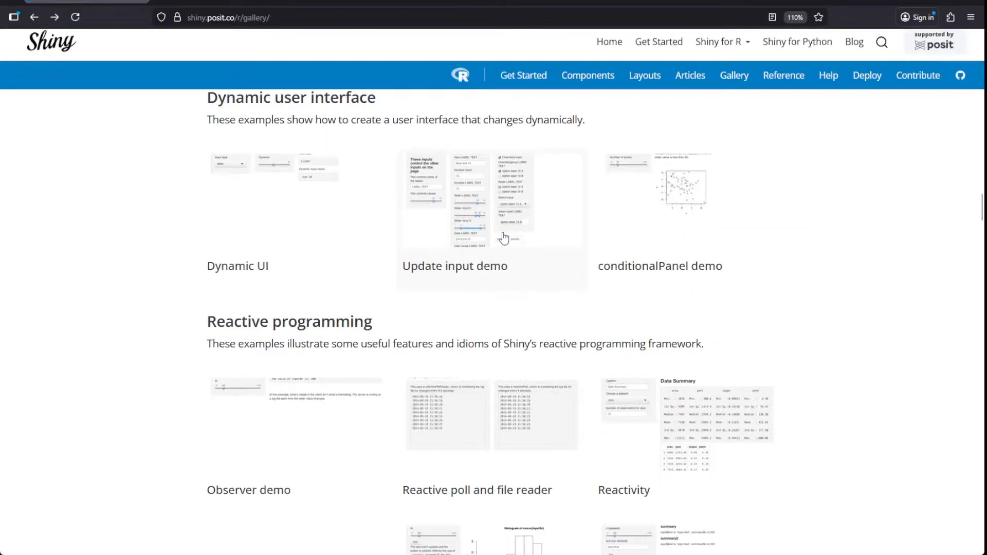
scroll(508, 241, down, 4)
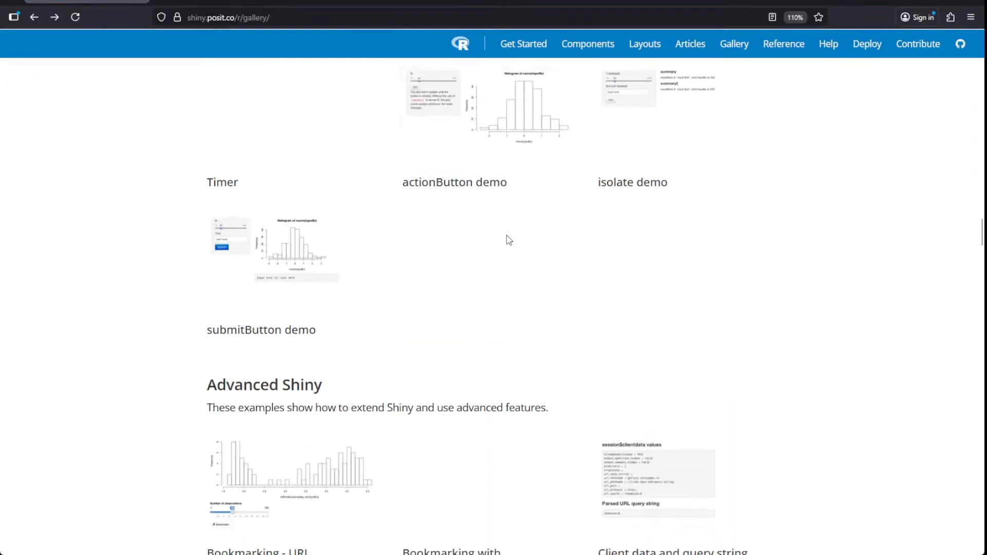
scroll(507, 241, down, 7)
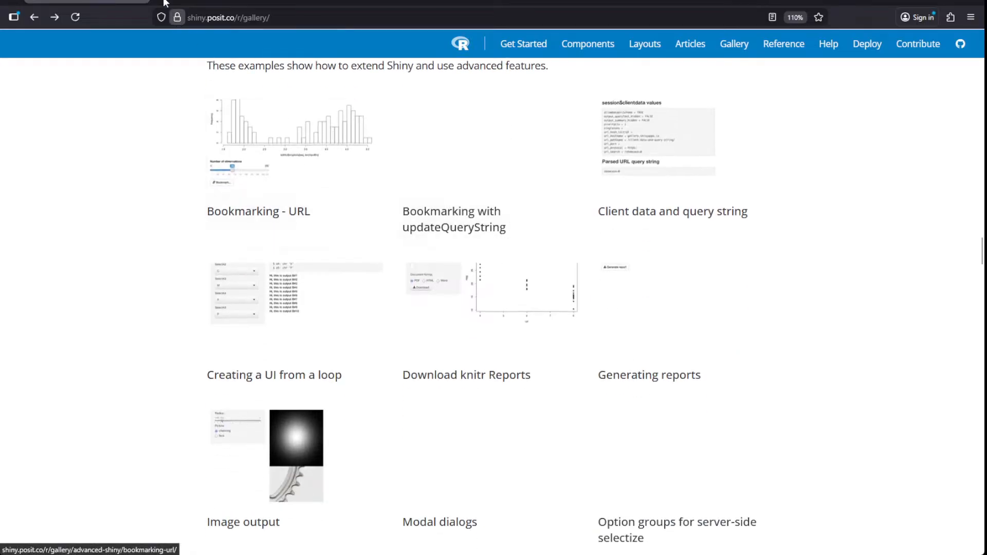
- In a private window, search Google for 'dark mode numeric input'
key(ctrl+shift+p)
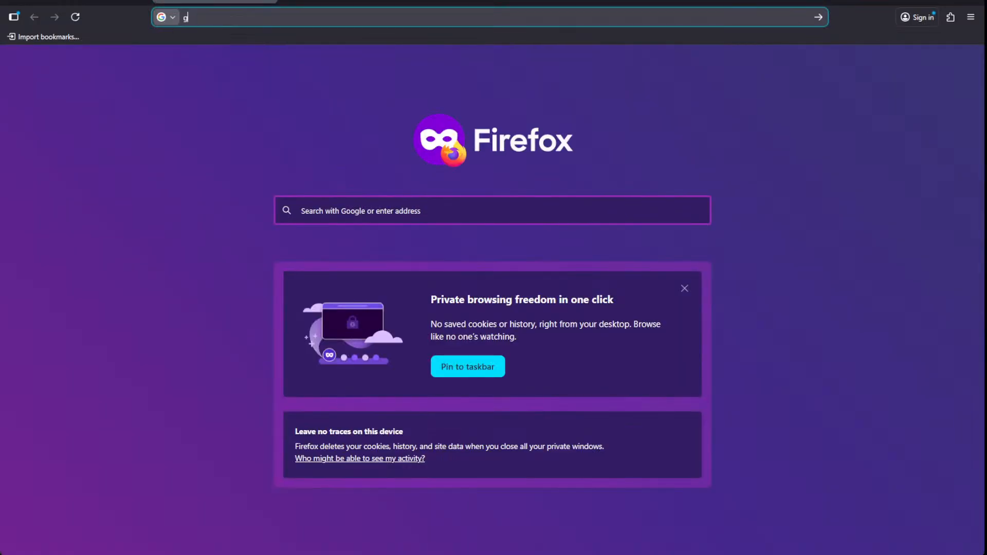
text(google.com)
key(Return)
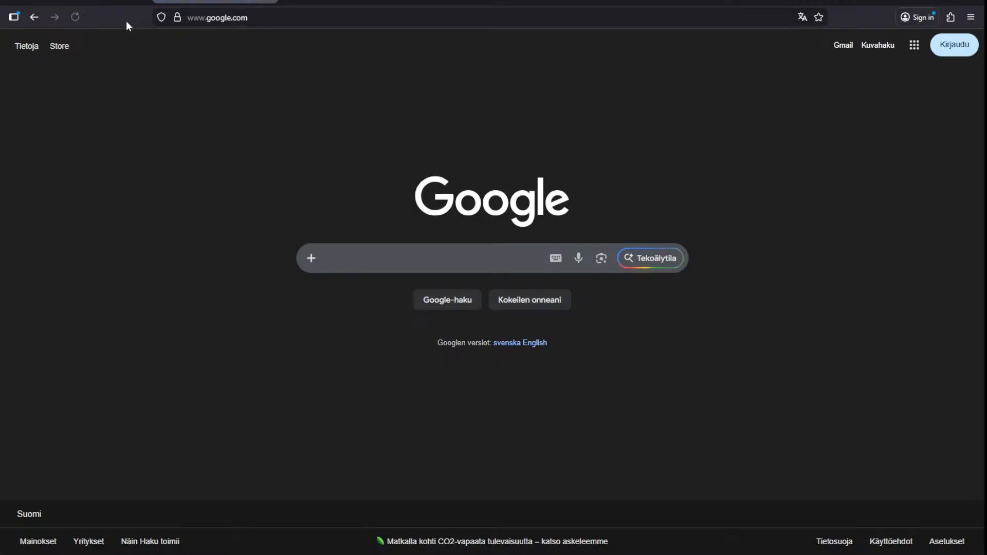
text(dark mode mu)
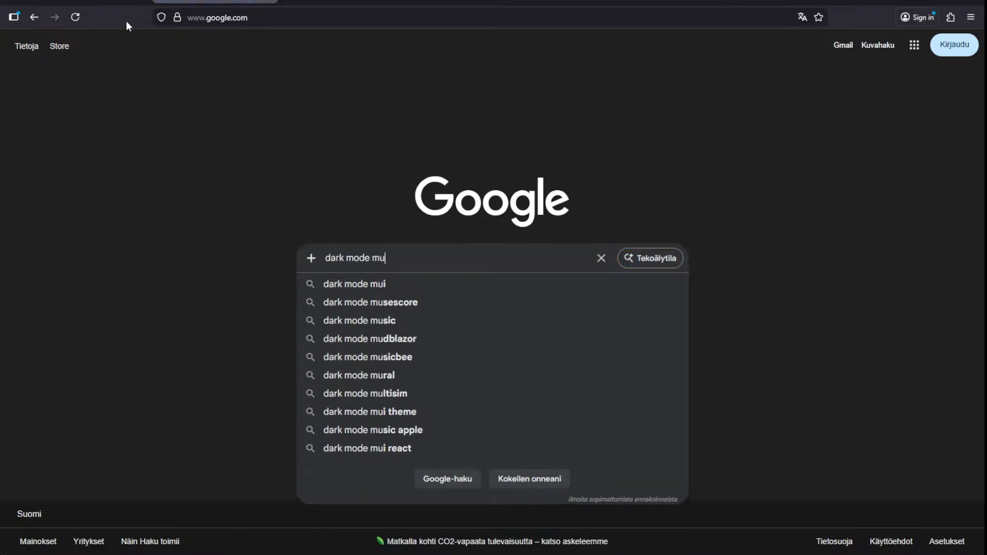
key(BackSpace)
key(BackSpace)
text(numeric input)
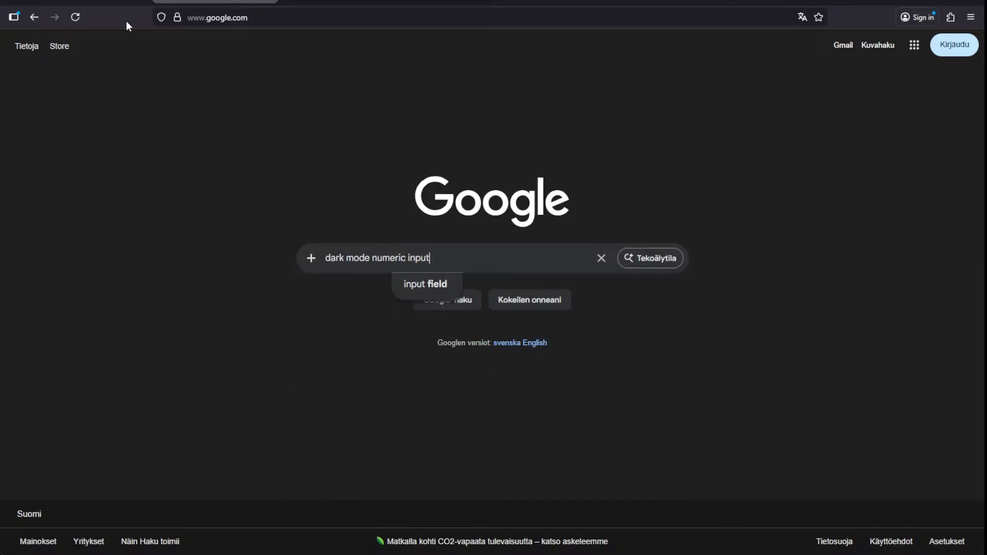
key(Return)
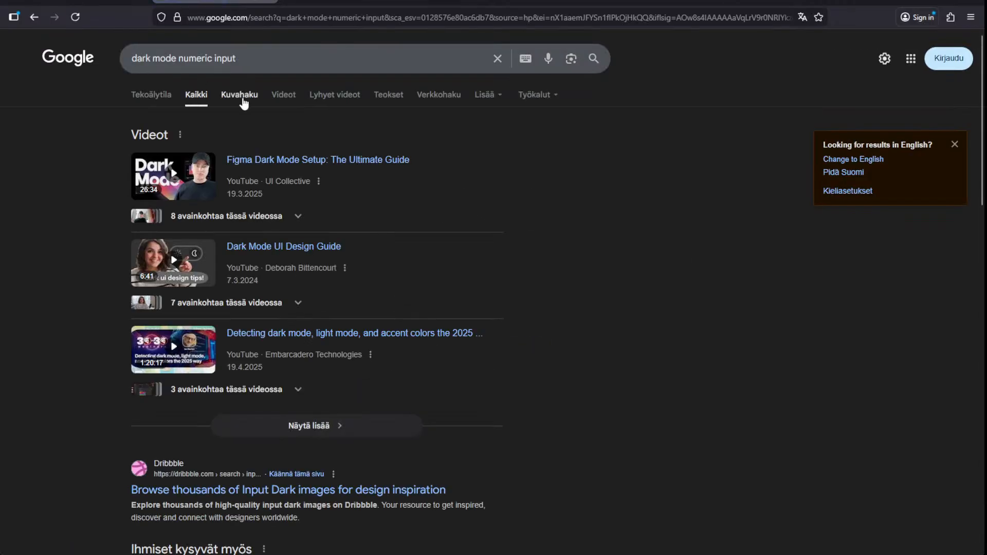
- Switch to image results and open Dribbble's 'Input dark' page from the first result
click(242, 98)
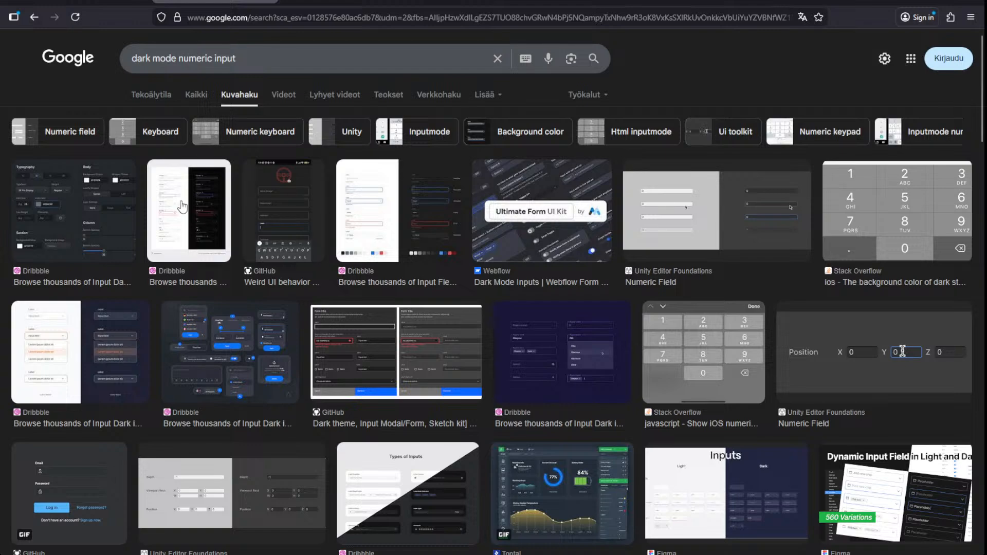
click(93, 204)
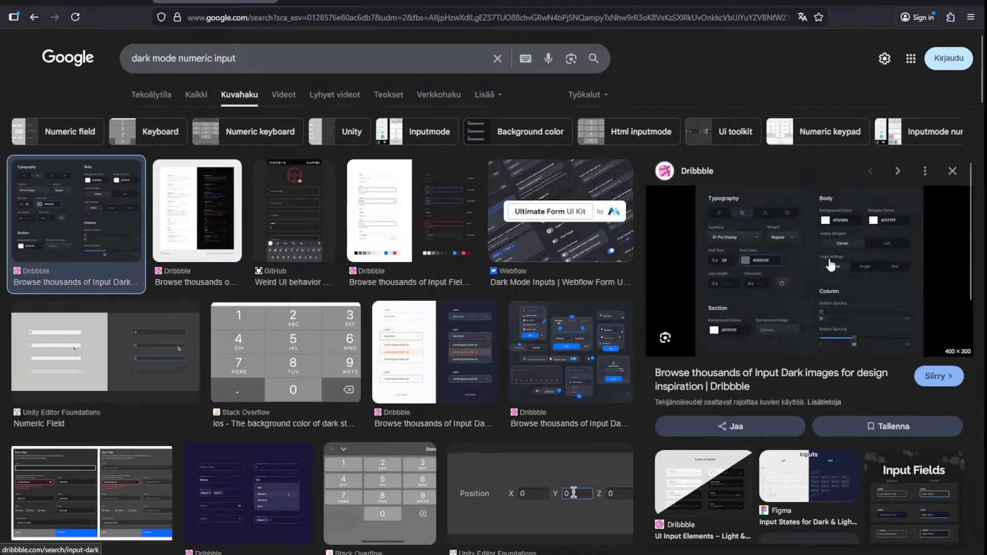
click(800, 265)
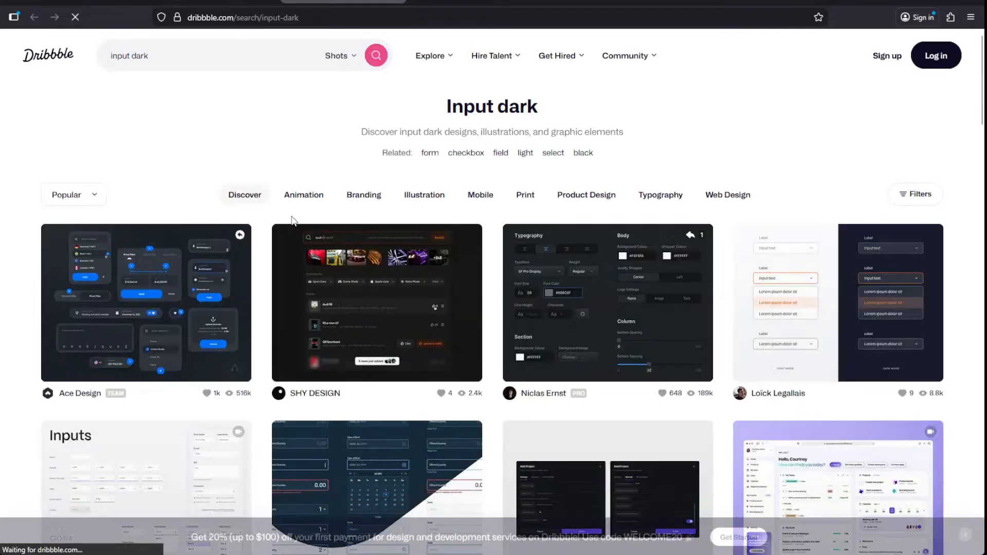
click(120, 244)
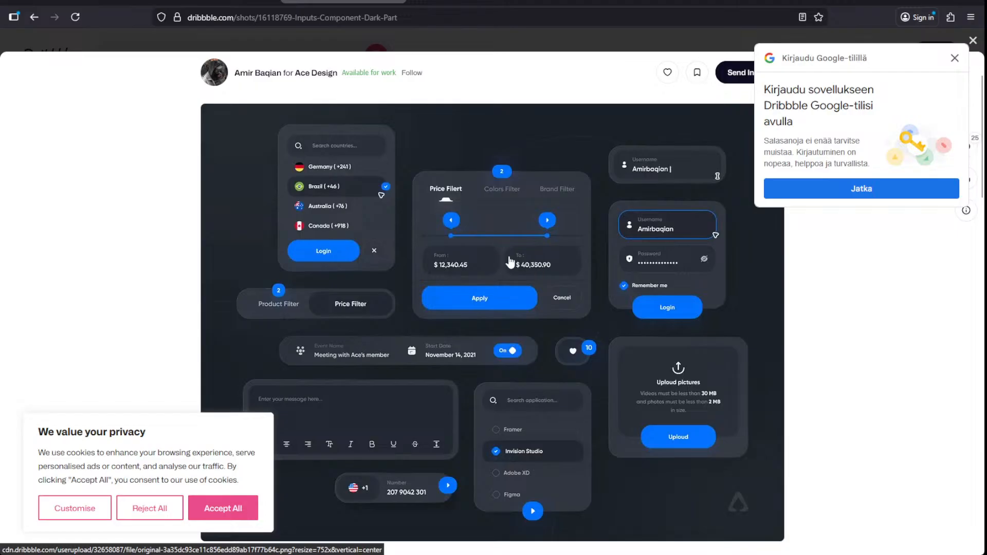
key(ctrl+plus)
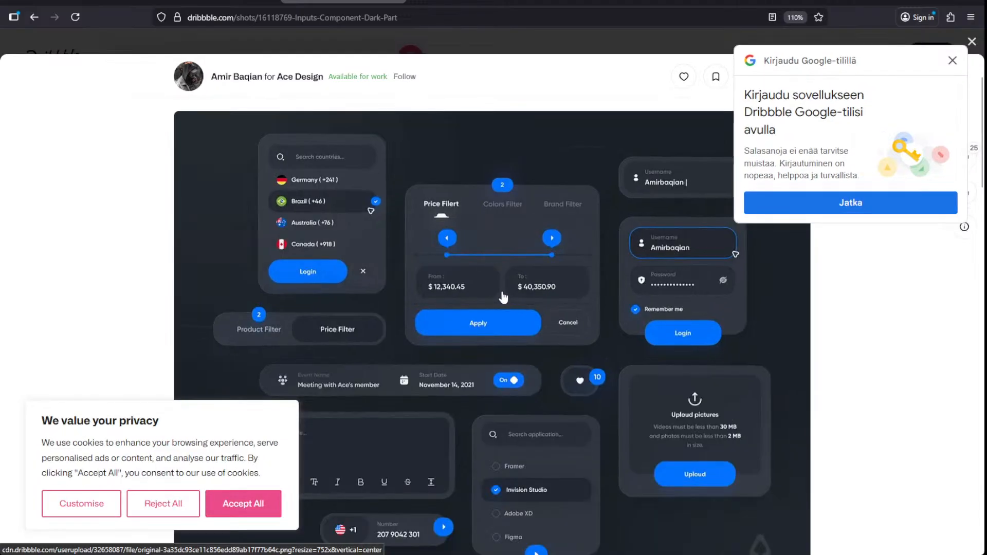
scroll(503, 297, down, 3)
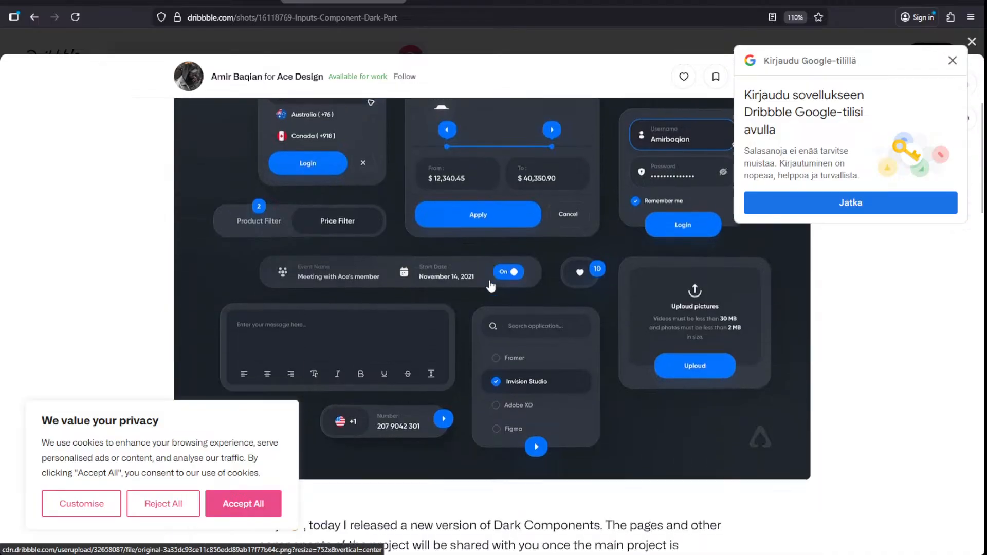
scroll(440, 275, up, 2)
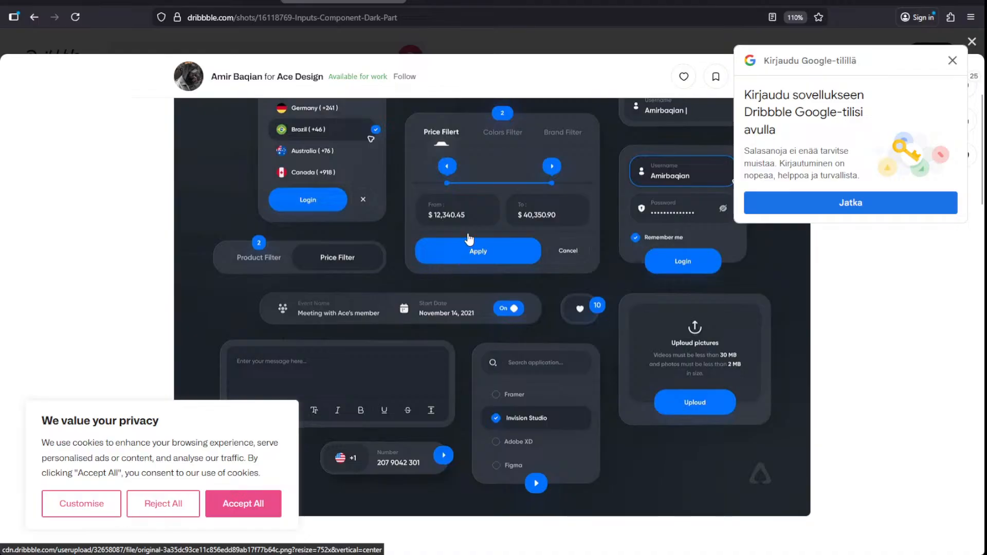
scroll(482, 220, up, 2)
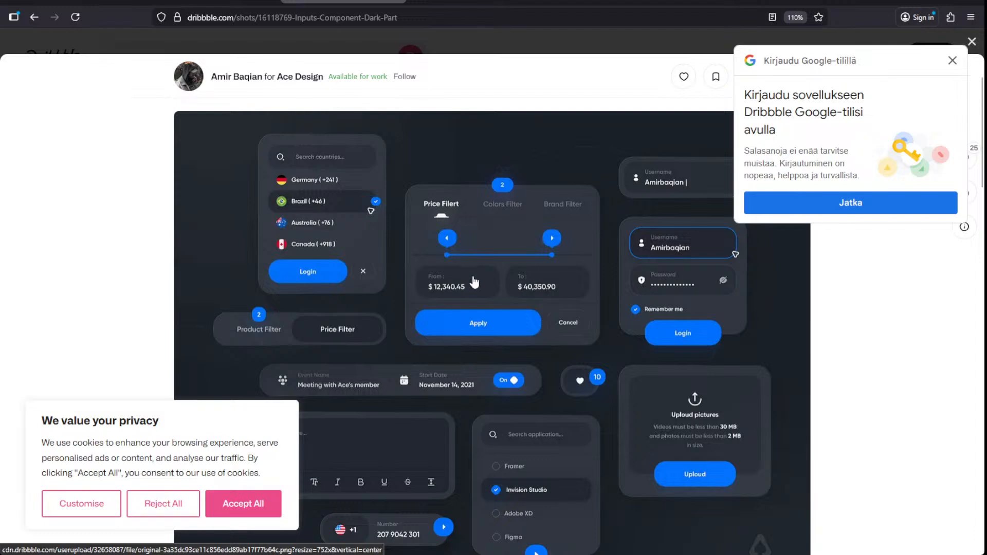
scroll(474, 283, down, 3)
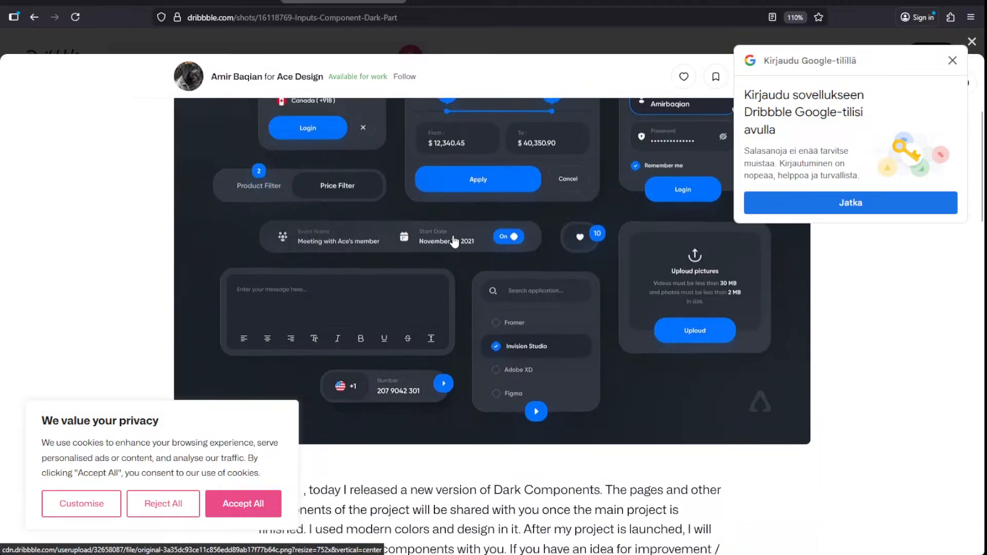
scroll(453, 242, up, 3)
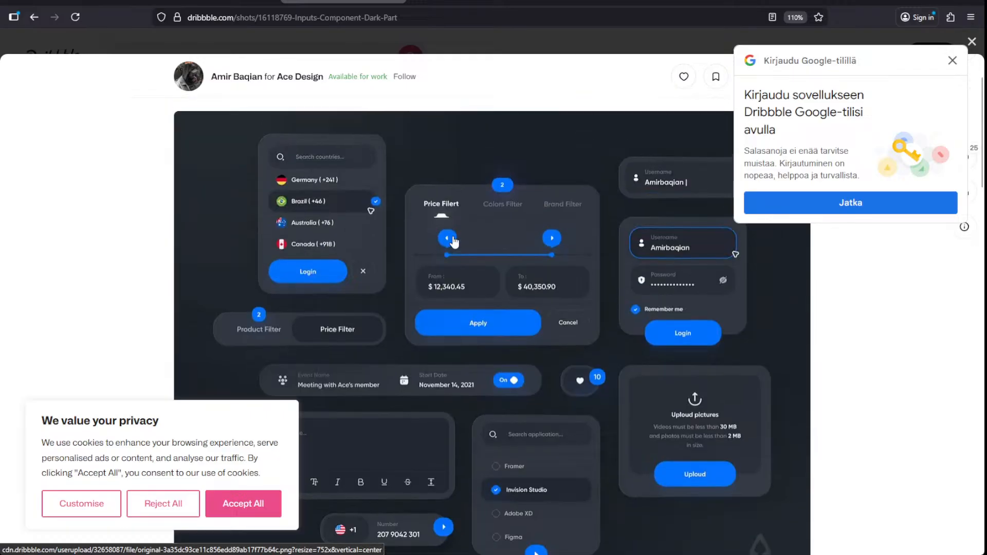
key(alt+Left)
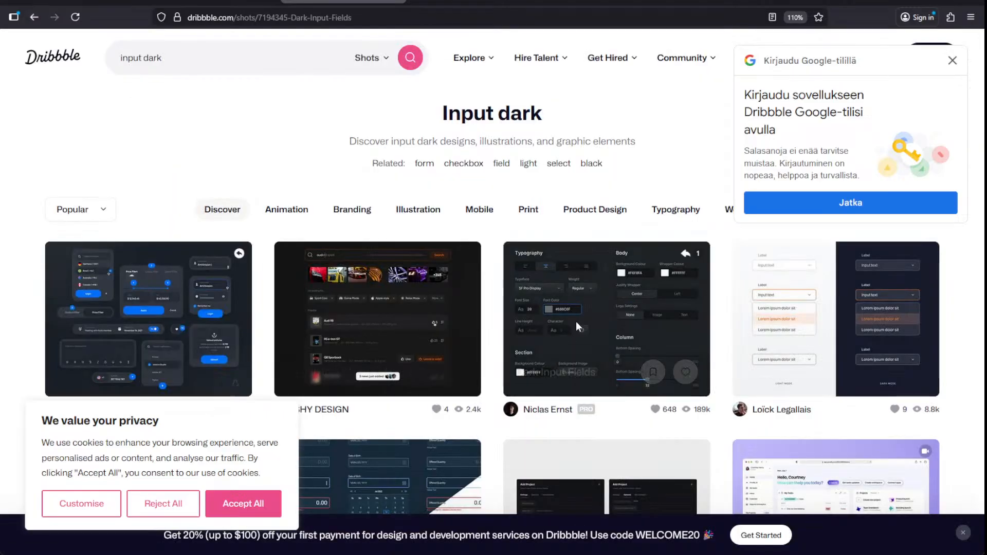
- Open the Dark Input Fields shot and scroll through its typography, body and column panels
click(576, 323)
scroll(576, 324, down, 3)
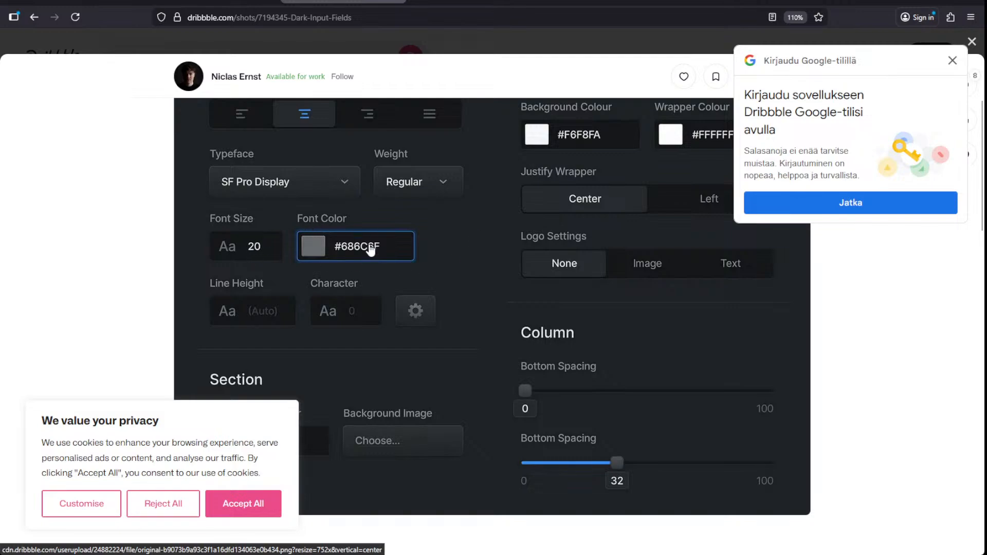
scroll(470, 262, up, 2)
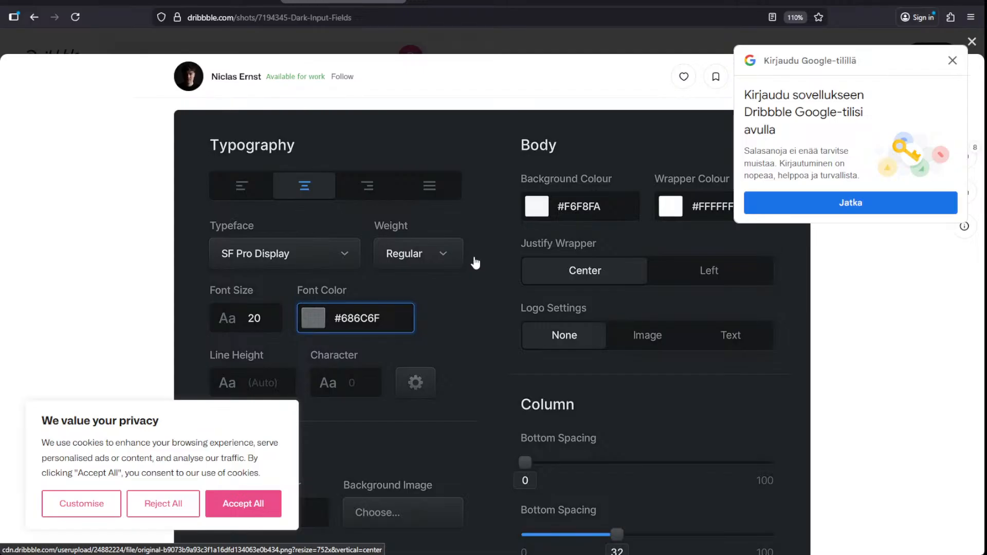
scroll(487, 321, down, 5)
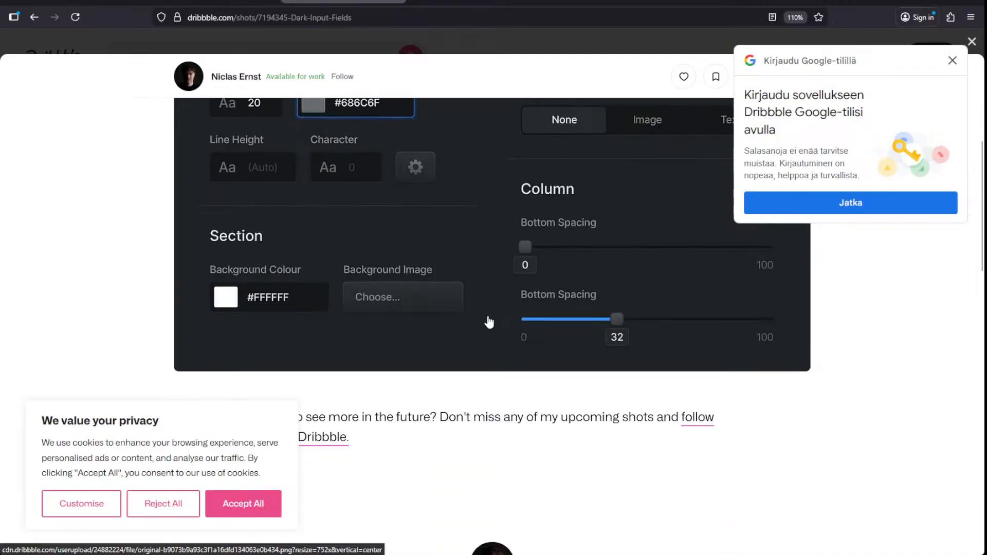
scroll(486, 318, up, 6)
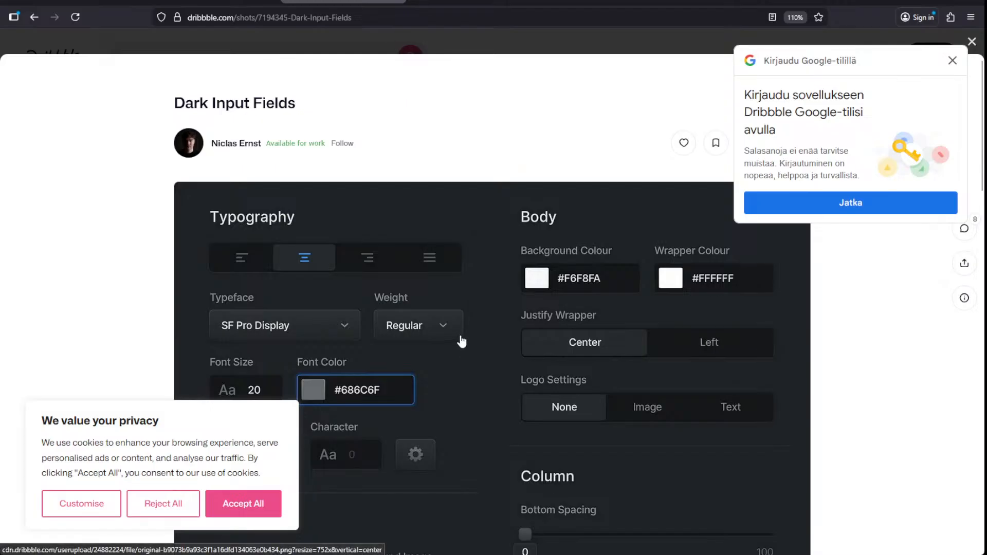
scroll(458, 339, down, 3)
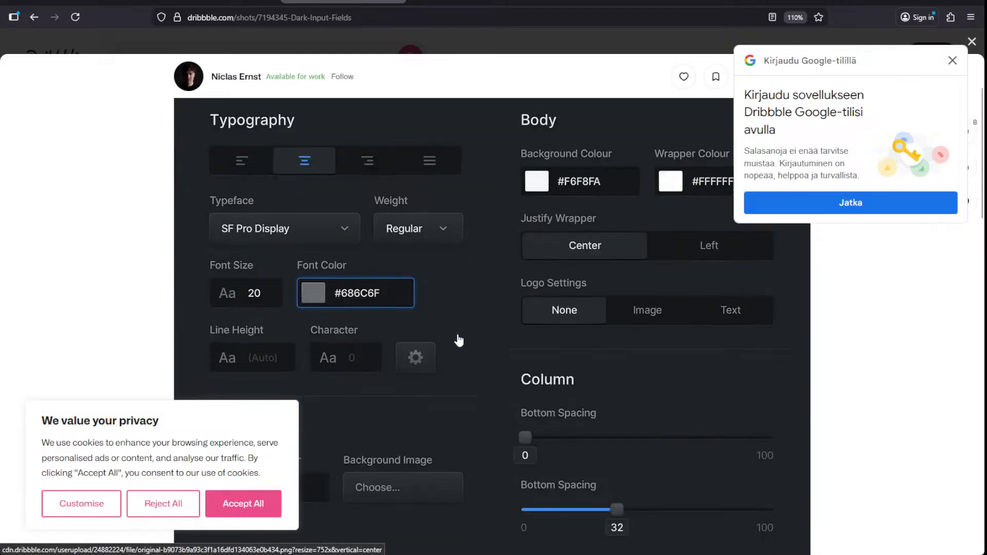
scroll(456, 335, up, 3)
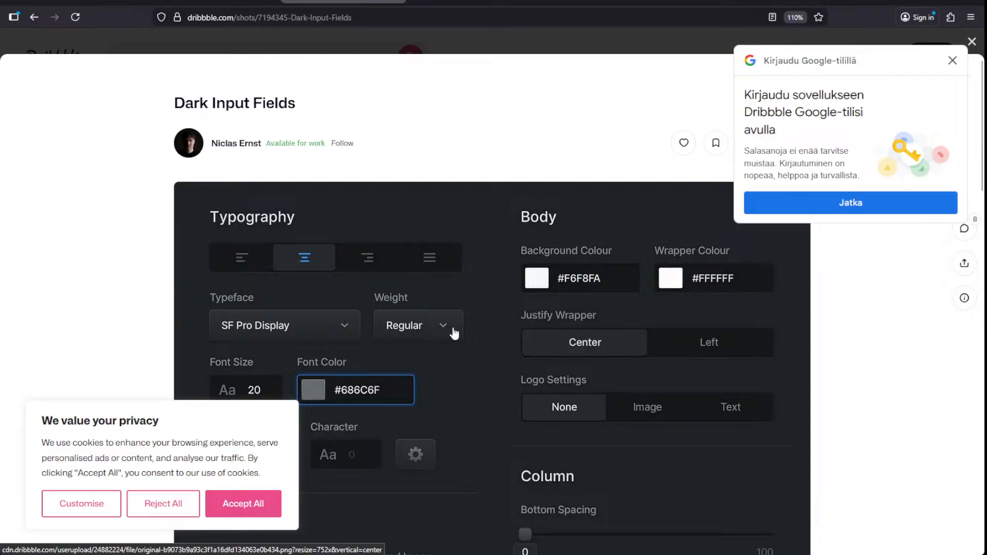
- Close the Dark Input Fields shot to return to the Input dark results
key(Escape)
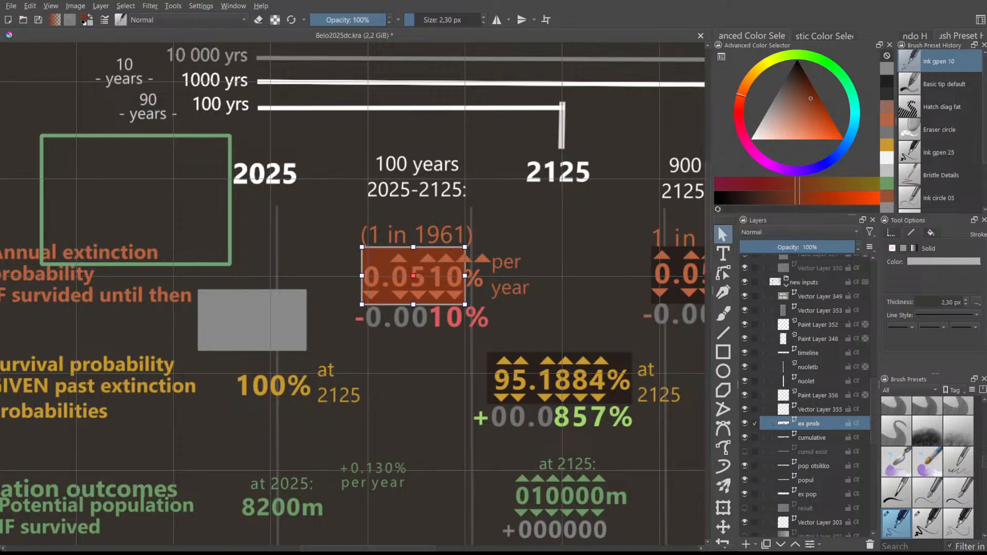
- Recolour the 0.0510% box outline light red, discarding a magenta trial
scroll(367, 357, down, 1)
scroll(395, 312, up, 1)
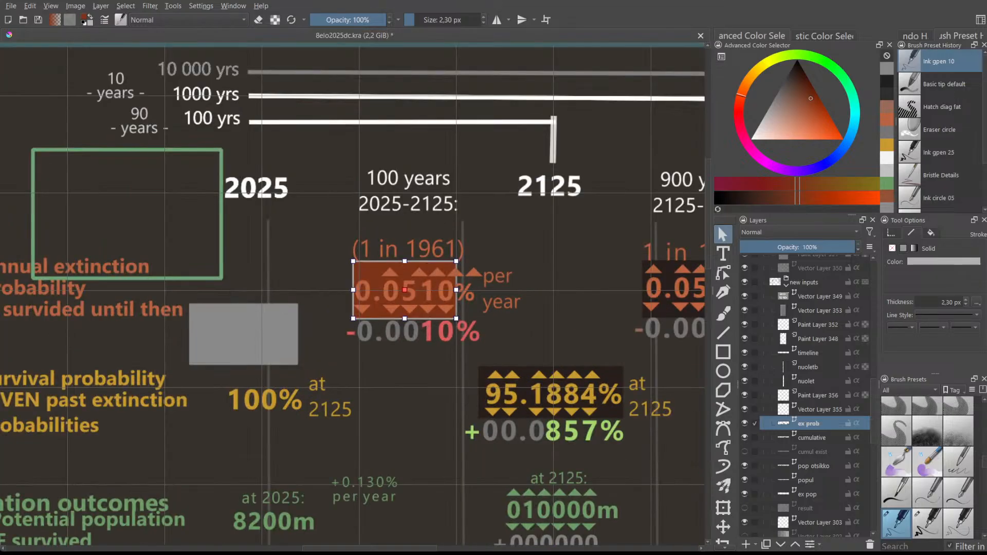
scroll(414, 271, up, 1)
scroll(363, 283, down, 1)
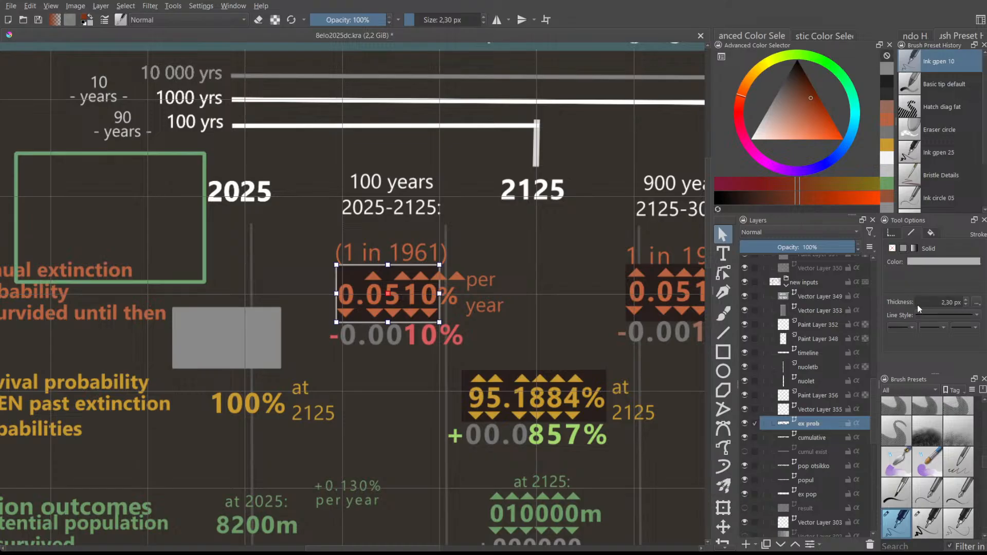
click(950, 306)
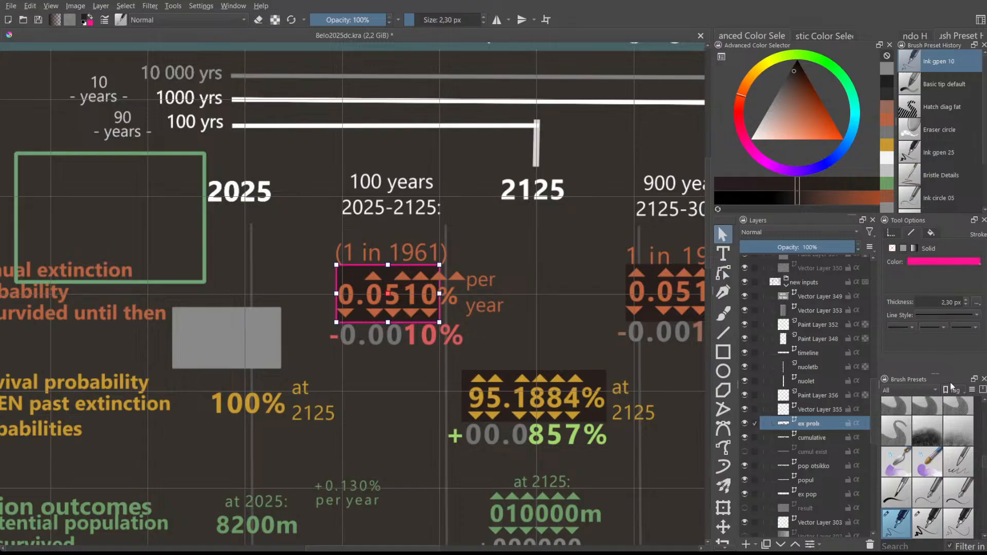
key(ctrl+z)
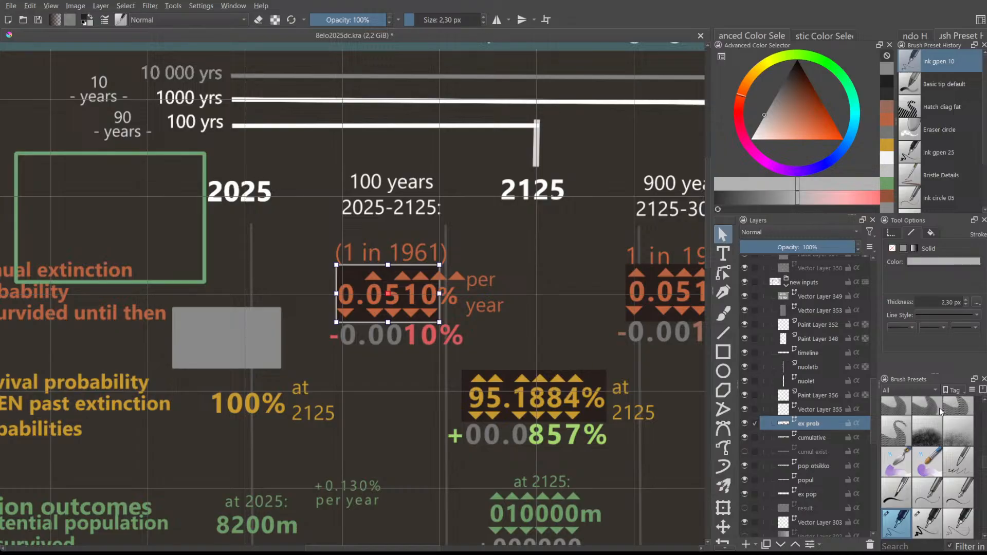
click(945, 415)
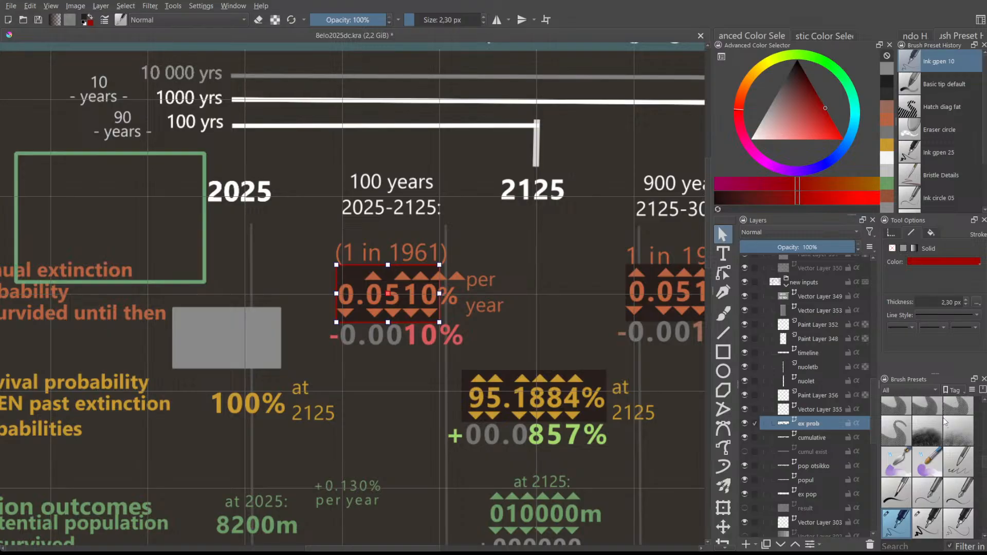
click(952, 411)
click(953, 409)
click(952, 411)
click(954, 408)
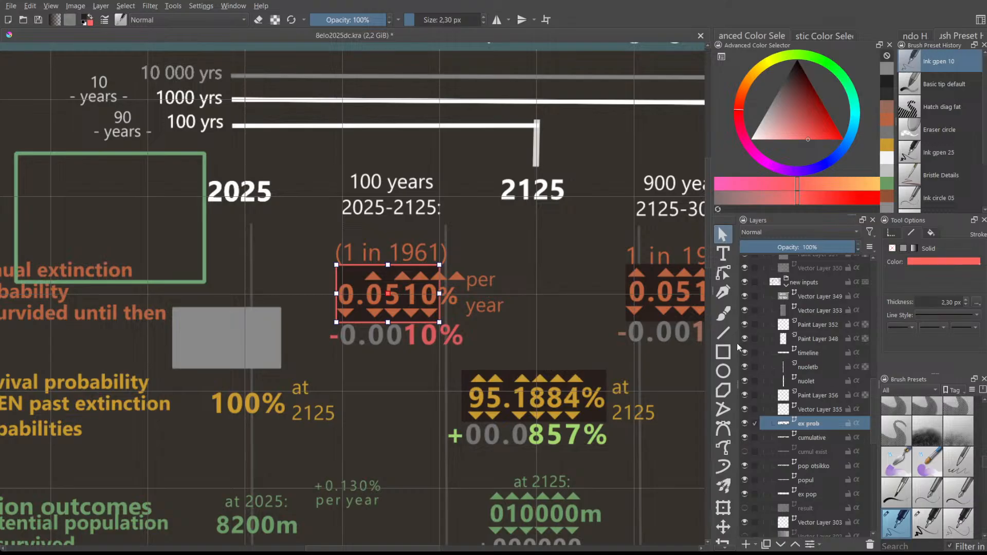
click(609, 292)
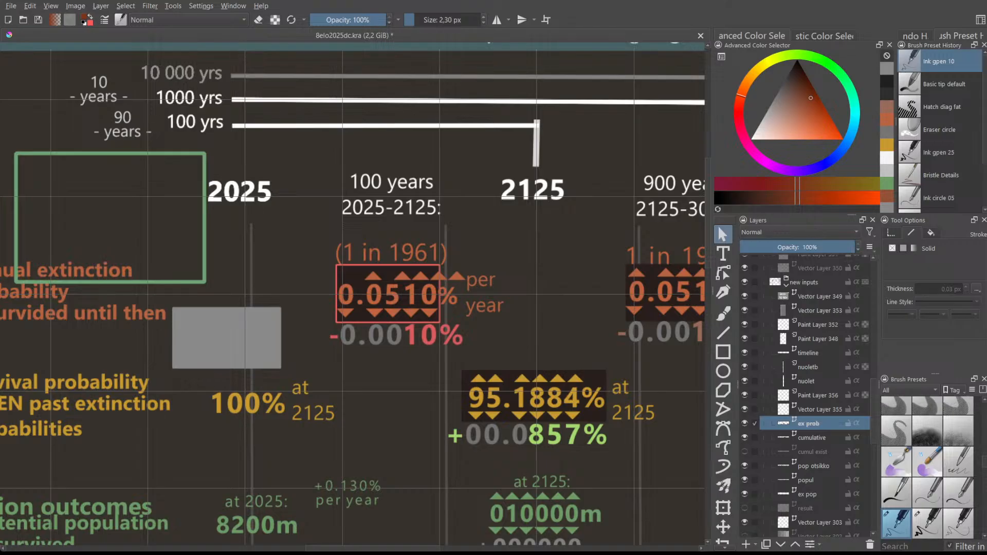
- Delete the grey placeholder rectangle above the 100% survival figure
scroll(325, 383, up, 2)
scroll(239, 326, down, 2)
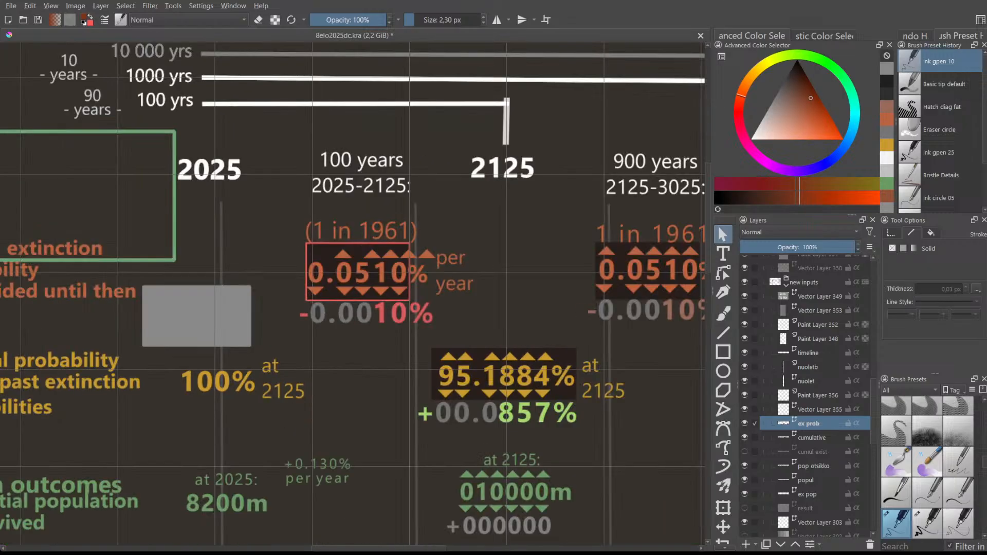
click(231, 316)
drag(230, 316, 240, 323)
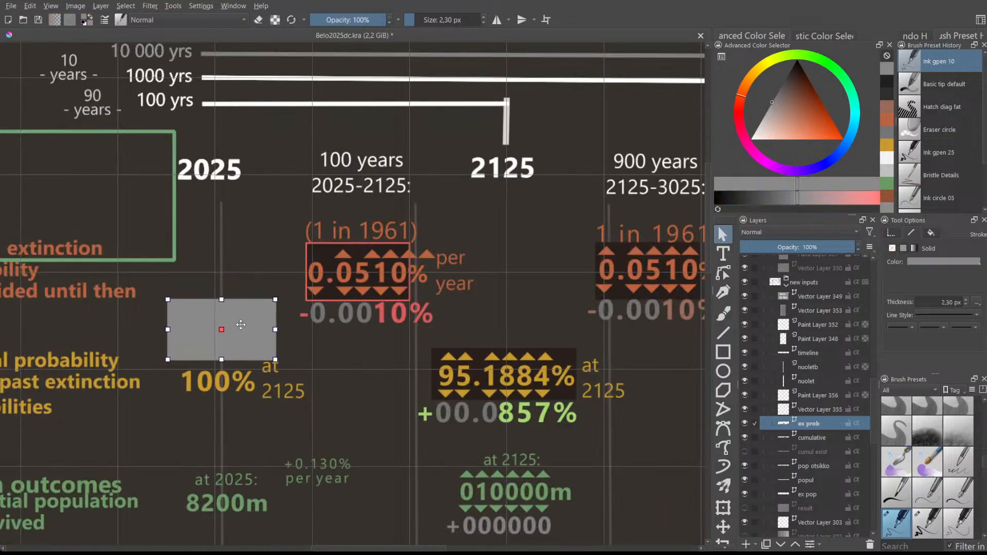
drag(251, 321, 233, 313)
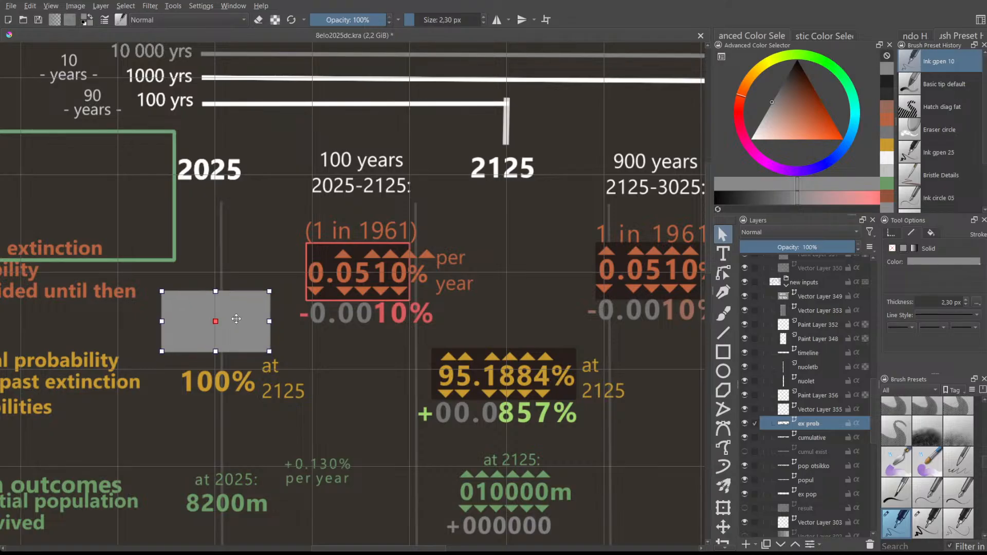
key(Delete)
click(315, 245)
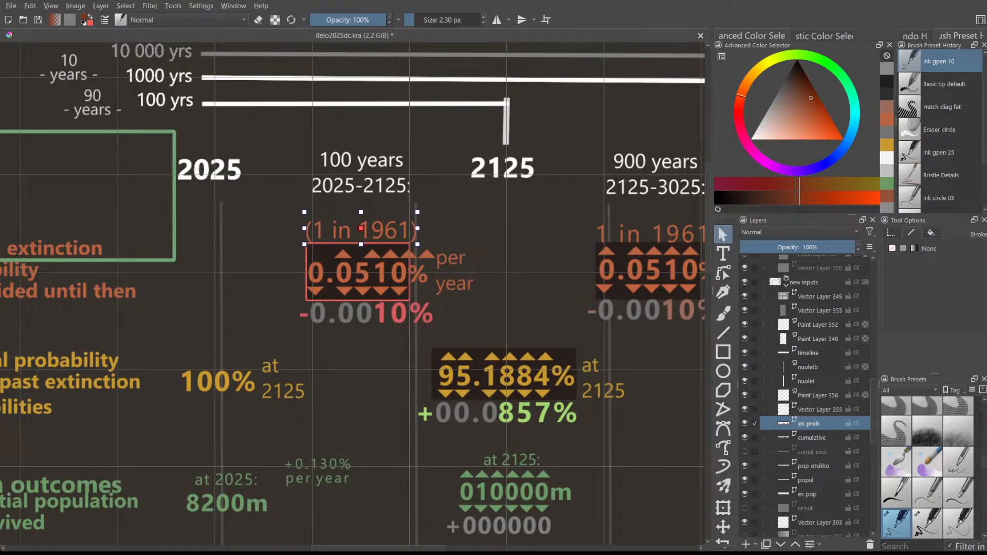
- Shift the (1 in 1961) label left and nudge the per year text slightly right
key(Escape)
click(307, 254)
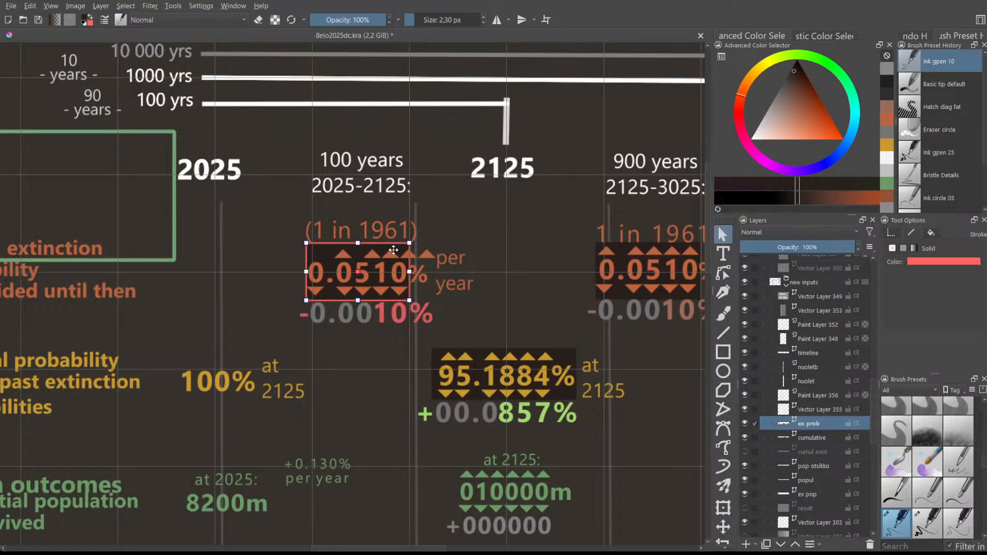
click(428, 251)
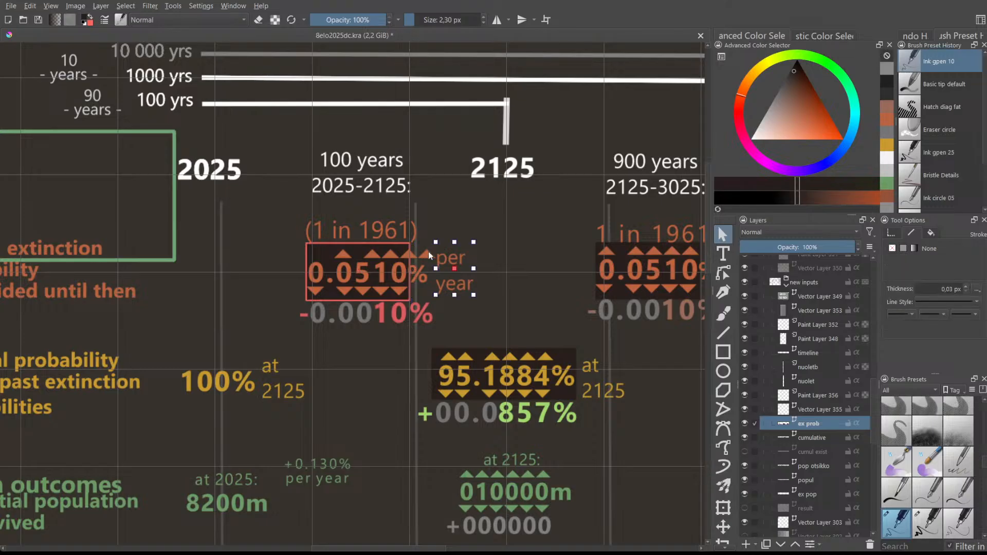
drag(427, 254, 399, 255)
click(471, 256)
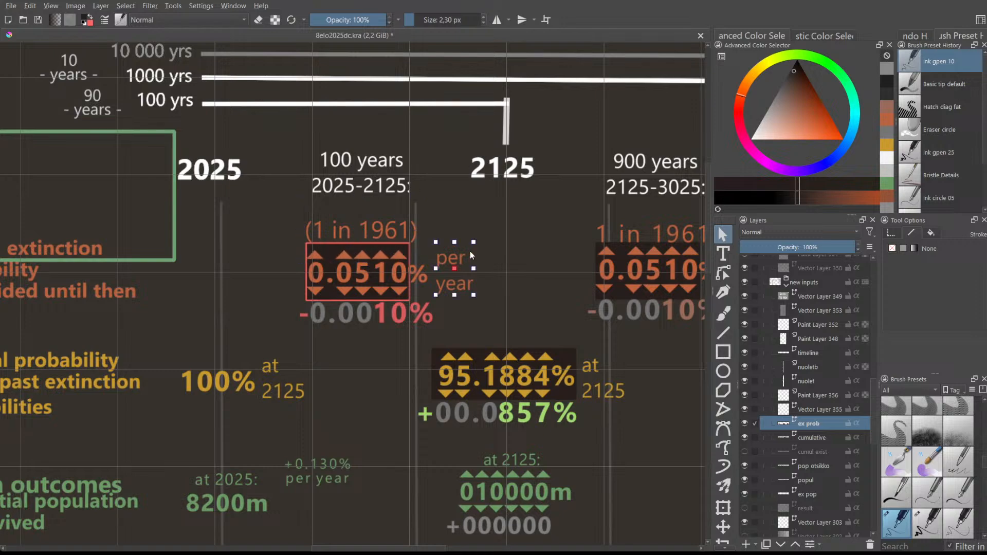
click(530, 242)
click(452, 257)
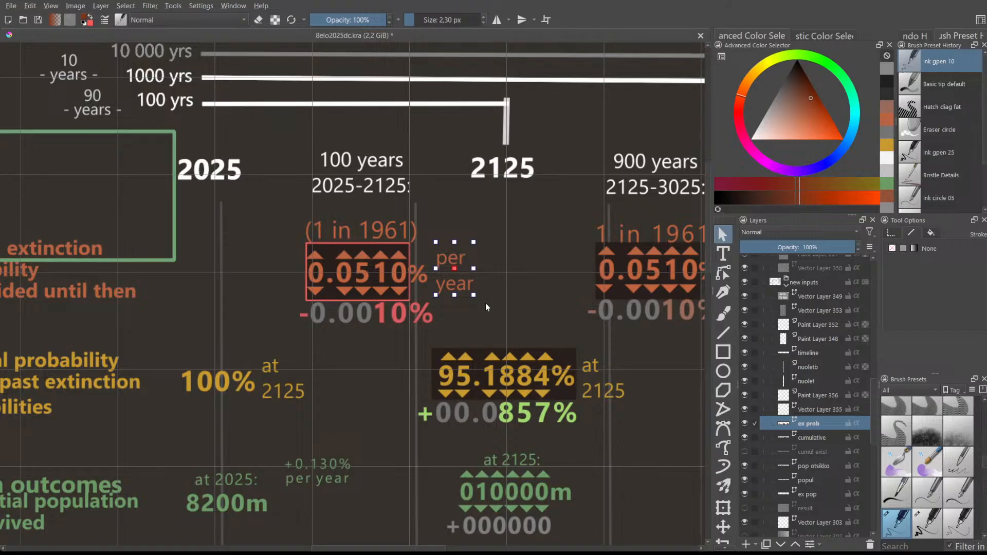
drag(443, 285, 445, 284)
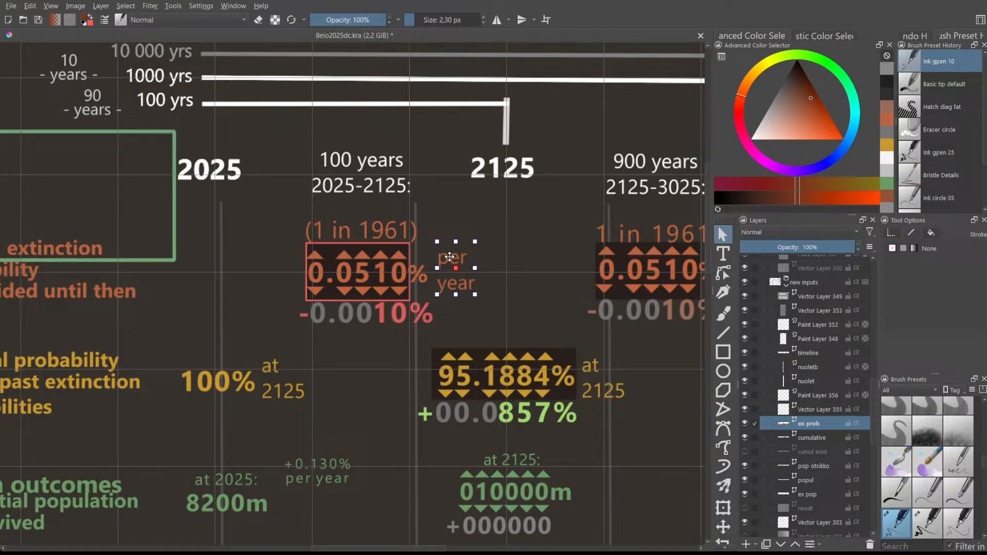
click(408, 245)
click(306, 301)
click(304, 269)
click(410, 252)
- Widen the 0.0510% box slightly to the right
click(305, 277)
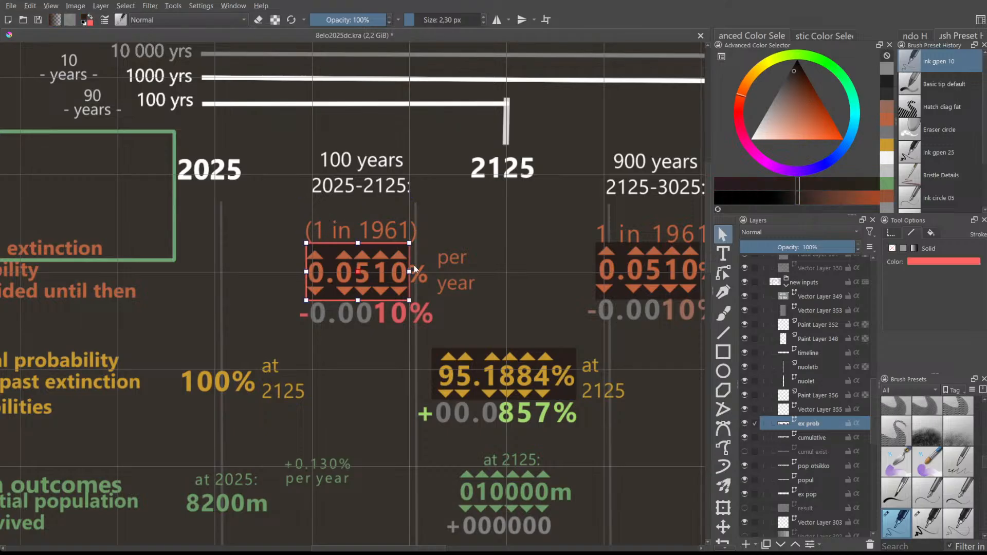
drag(409, 272, 410, 272)
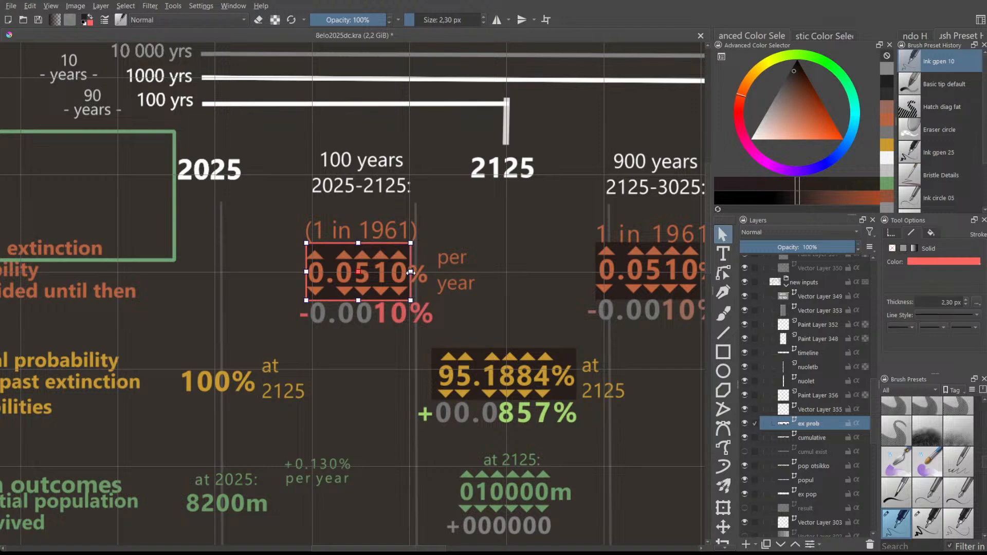
click(445, 229)
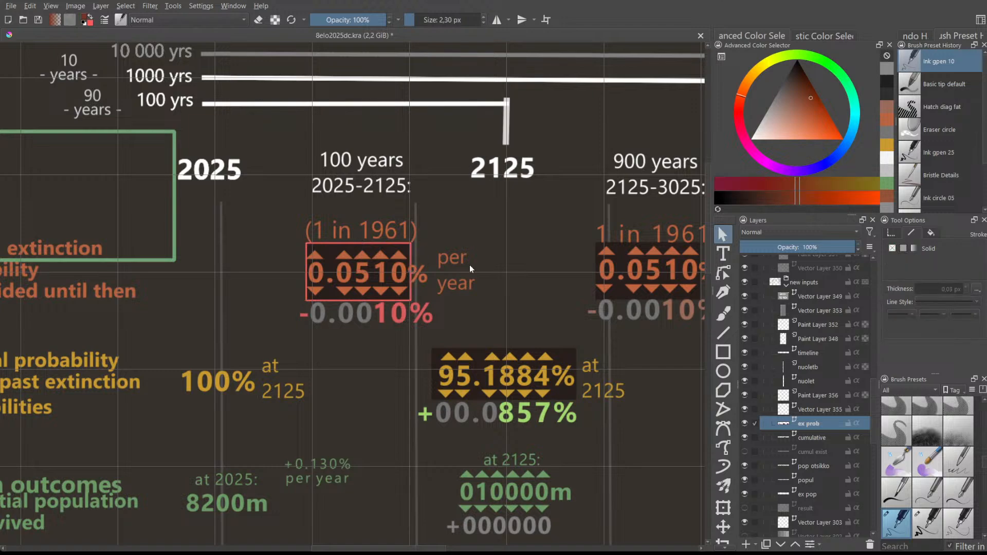
- Select the red-framed 0.0510% input box in the 2025–2125 column
scroll(411, 294, down, 1)
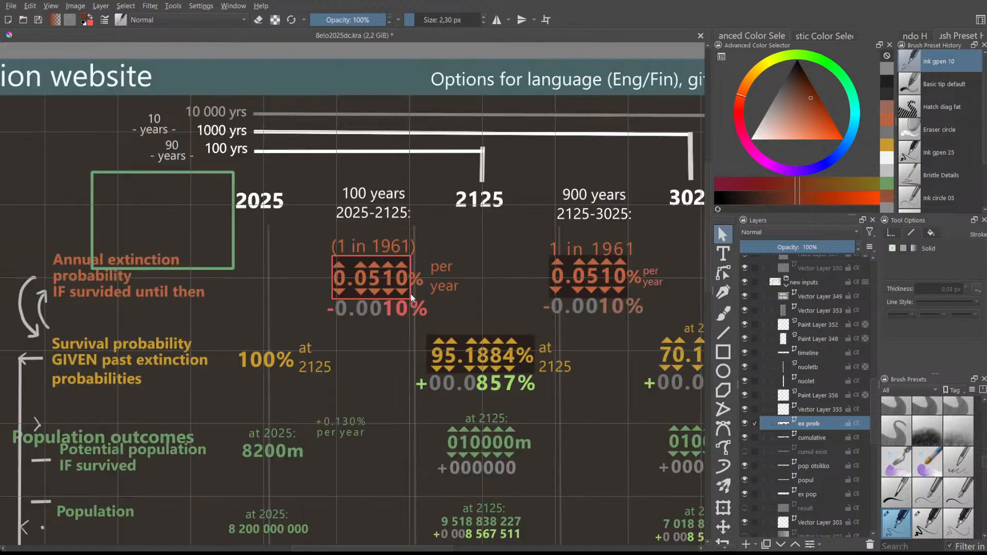
click(411, 266)
scroll(419, 258, up, 1)
scroll(444, 245, down, 2)
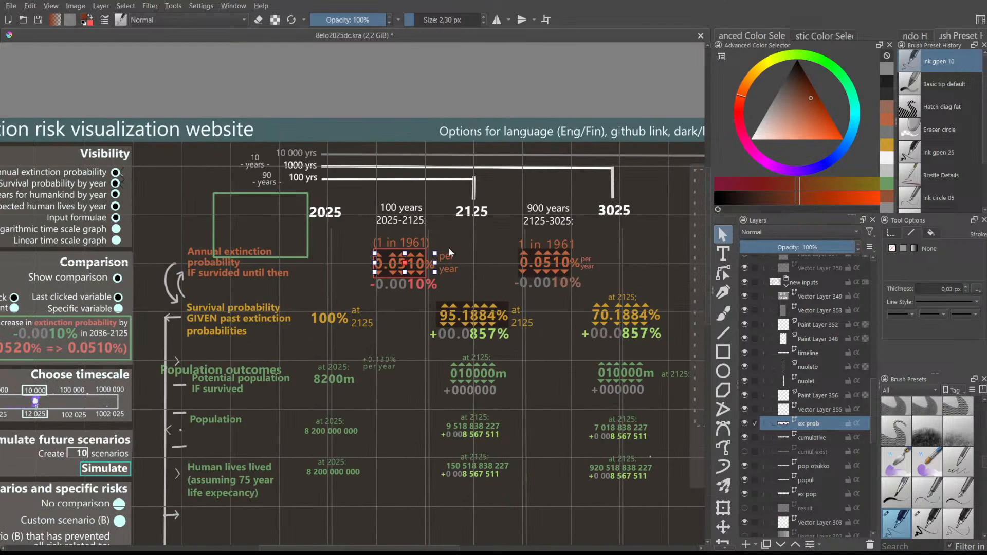
scroll(426, 237, up, 1)
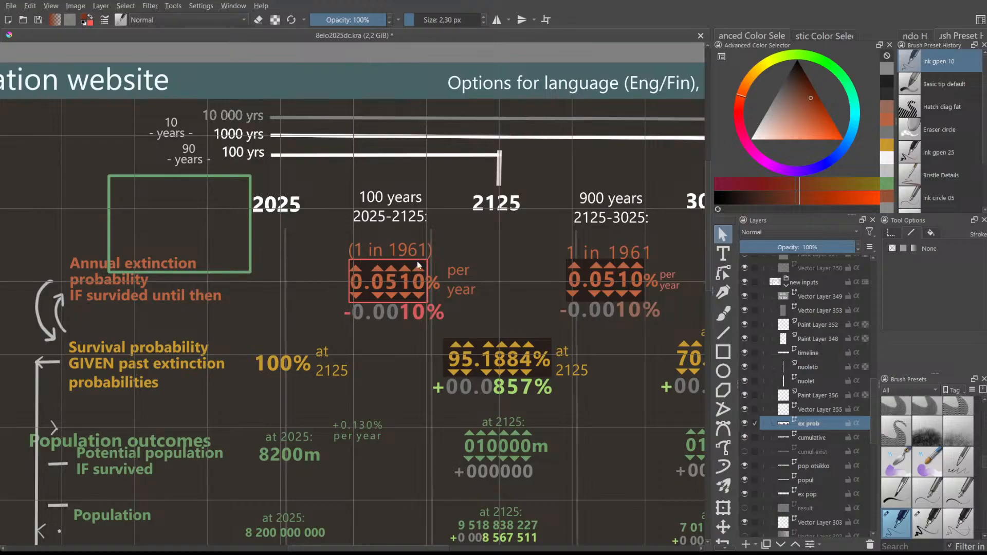
click(348, 294)
click(347, 283)
click(347, 271)
click(332, 286)
scroll(333, 284, up, 3)
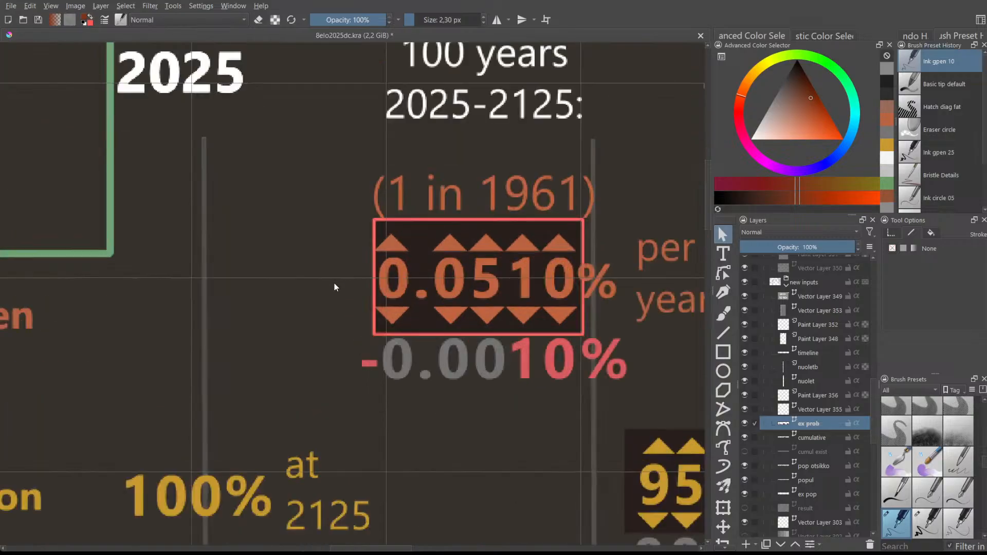
click(371, 296)
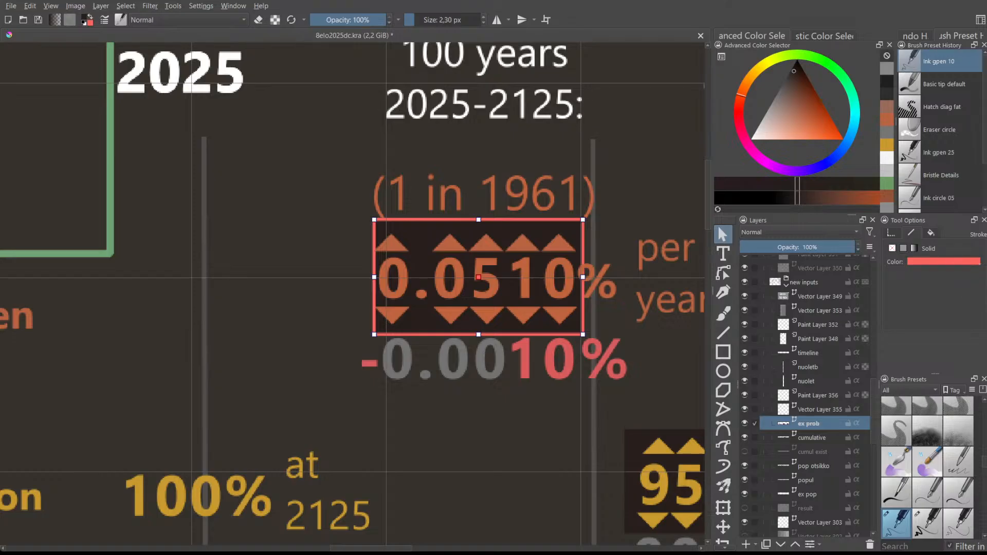
- Change the box's outline colour to white and deselect it
key(ctrl+z)
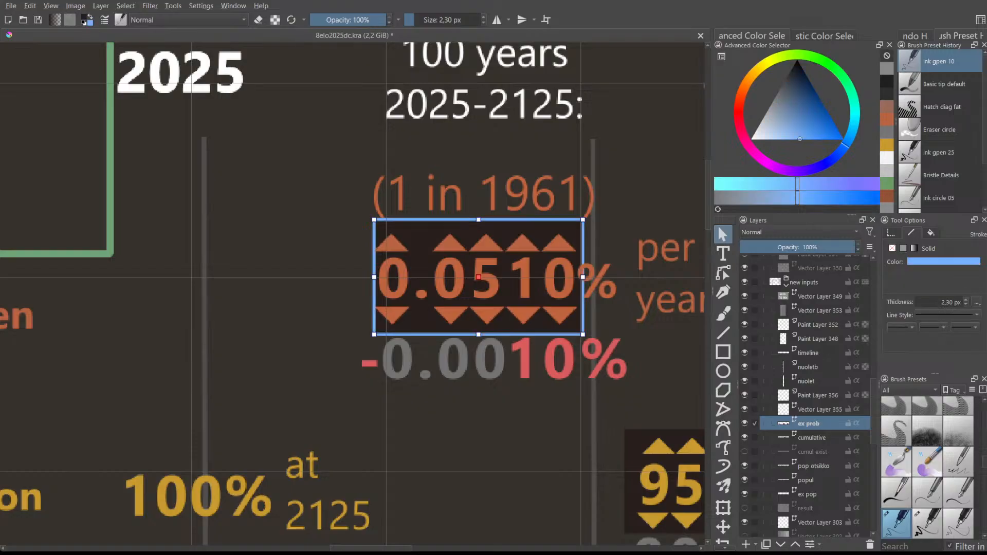
scroll(601, 309, down, 4)
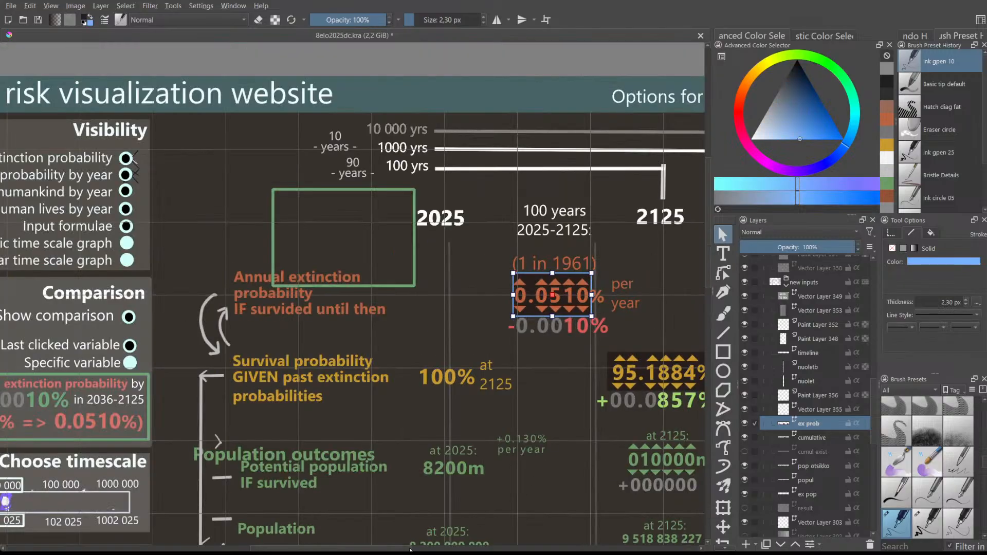
scroll(410, 549, down, 4)
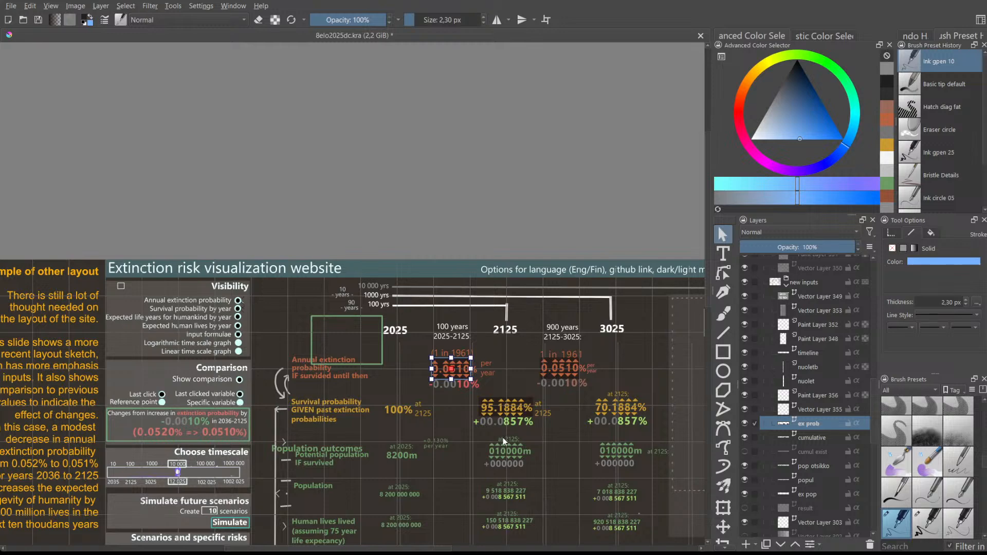
scroll(502, 437, up, 2)
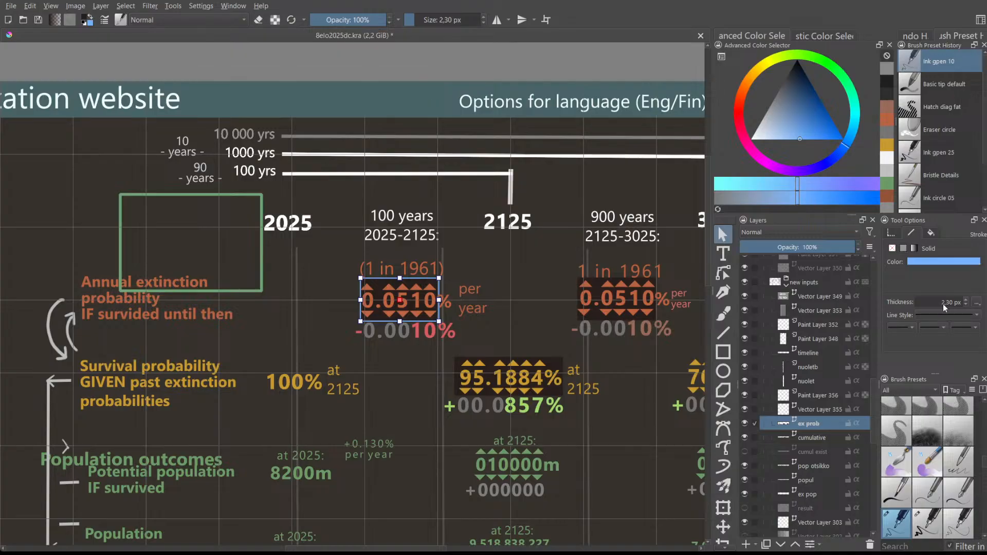
key(x)
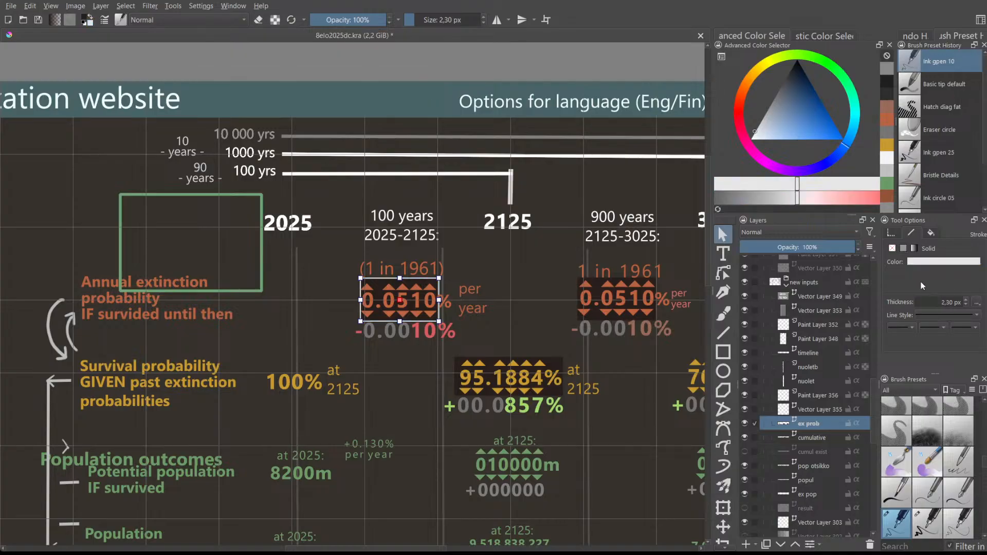
click(559, 288)
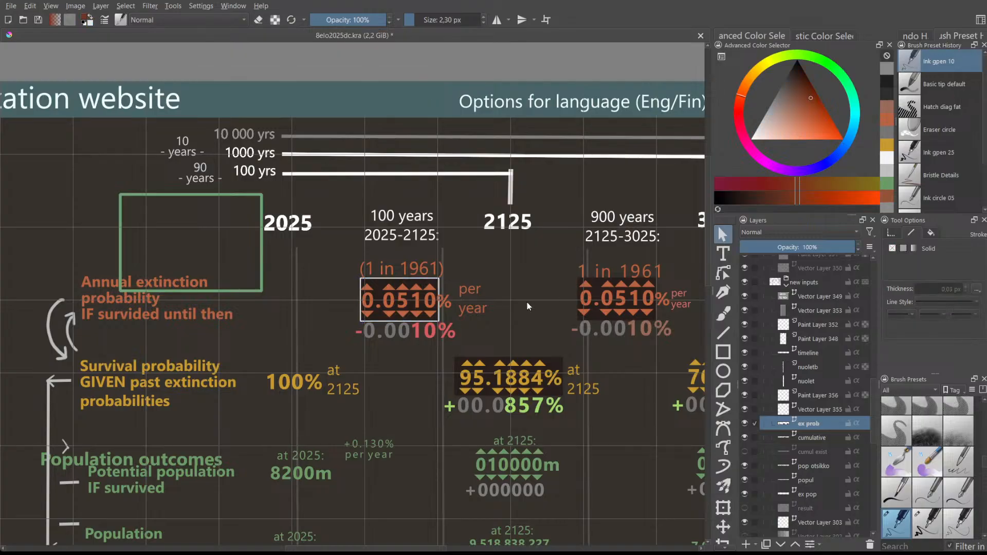
scroll(526, 302, down, 3)
- Delete the empty green rectangle beside the 2025 label
scroll(589, 375, up, 2)
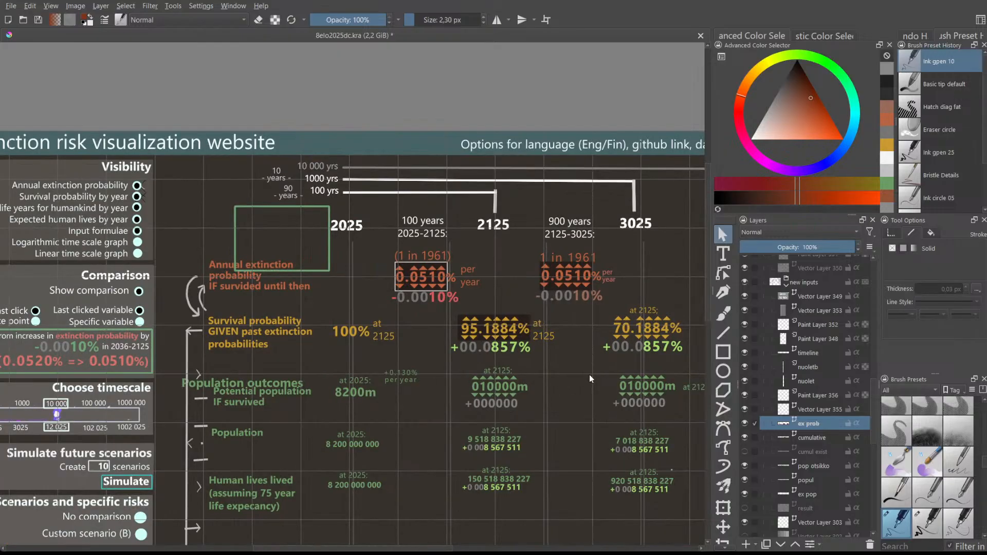
scroll(484, 288, up, 2)
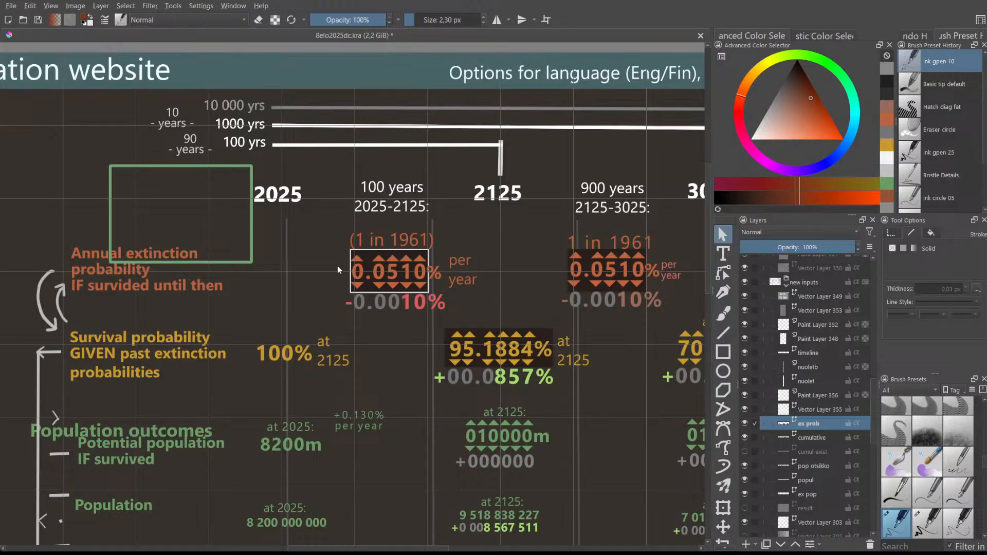
click(427, 258)
click(441, 251)
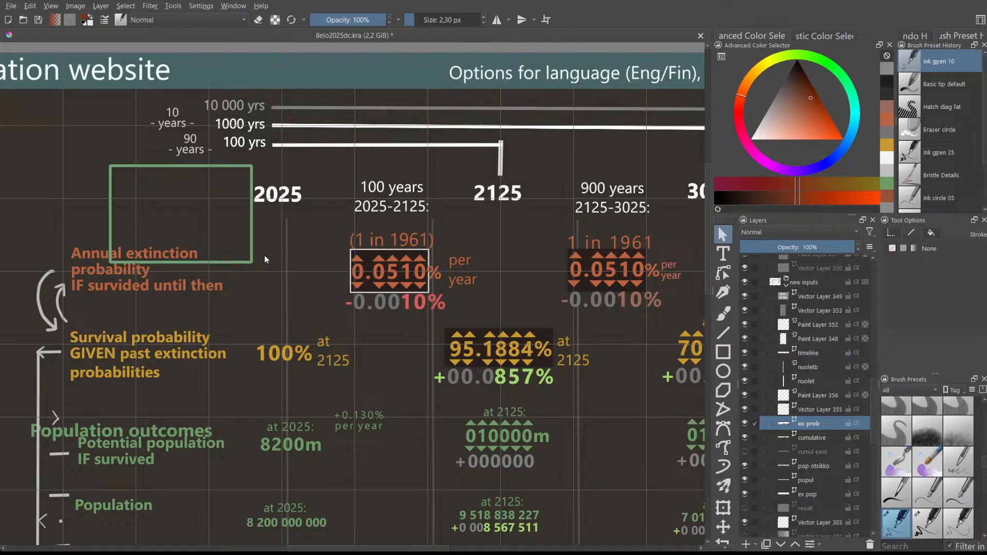
click(253, 245)
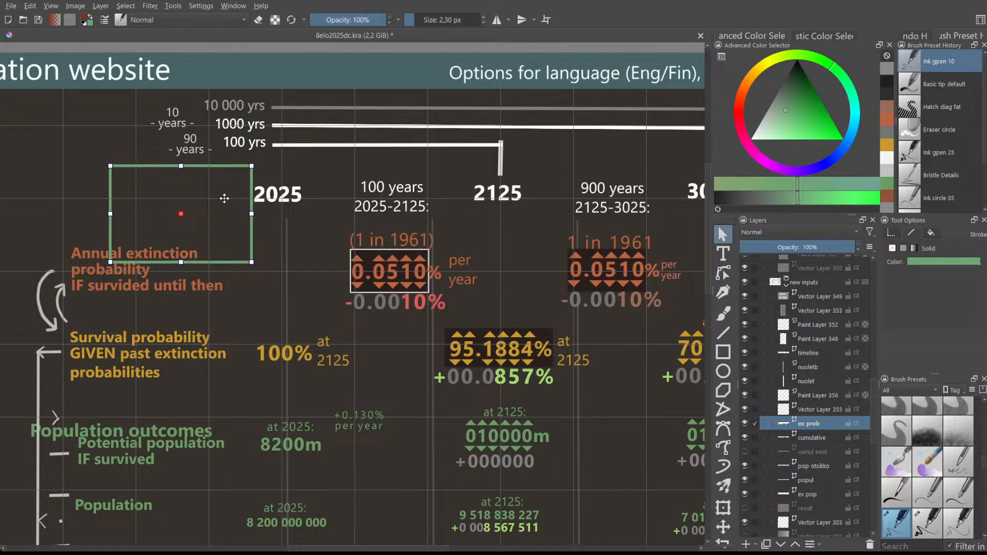
key(Delete)
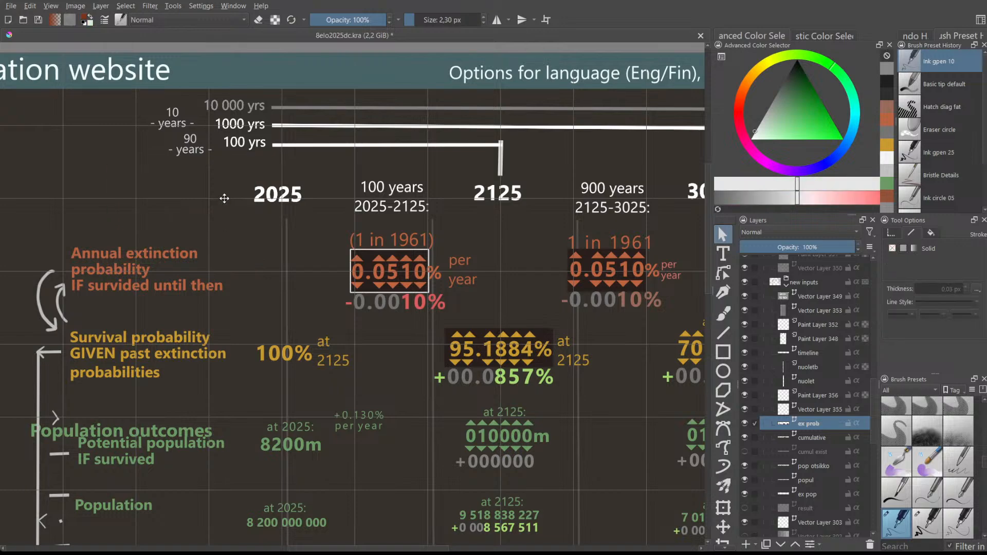
- Open the 0.0510% value text for editing
click(349, 248)
click(537, 240)
scroll(419, 282, up, 1)
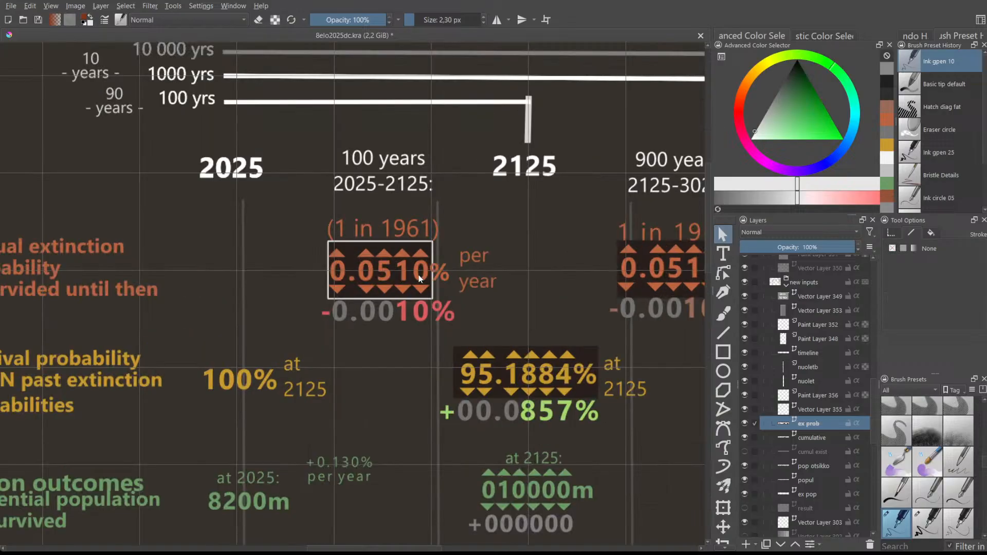
click(437, 270)
double_click(368, 271)
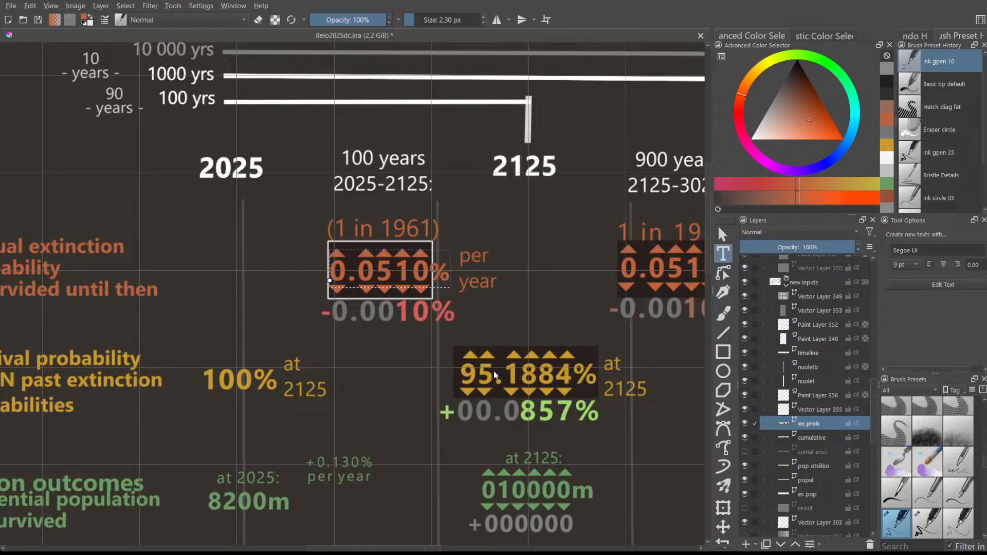
- Finish the value as '0.0510 %' and nudge the per year label up and right
key(Escape)
drag(477, 259, 481, 254)
click(529, 255)
scroll(378, 269, down, 1)
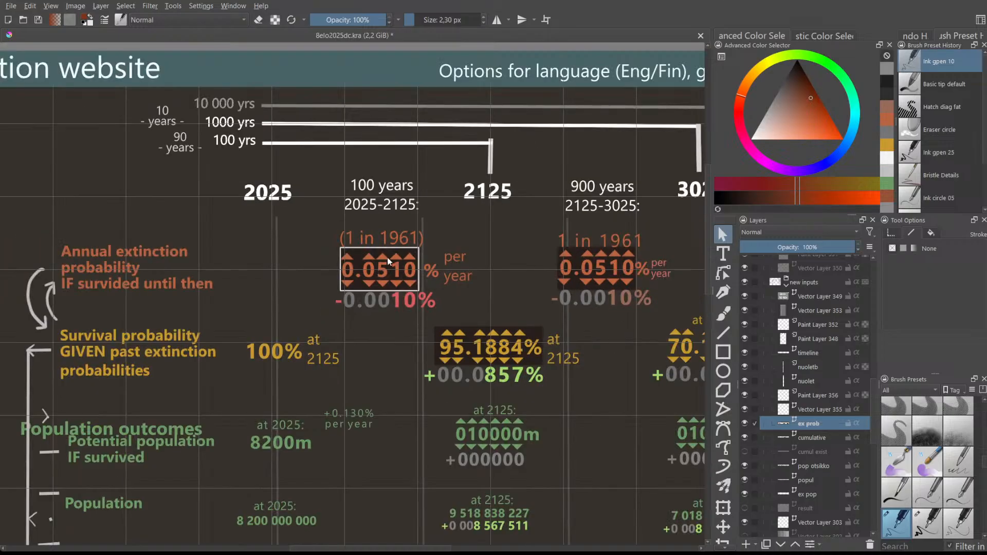
scroll(329, 259, down, 1)
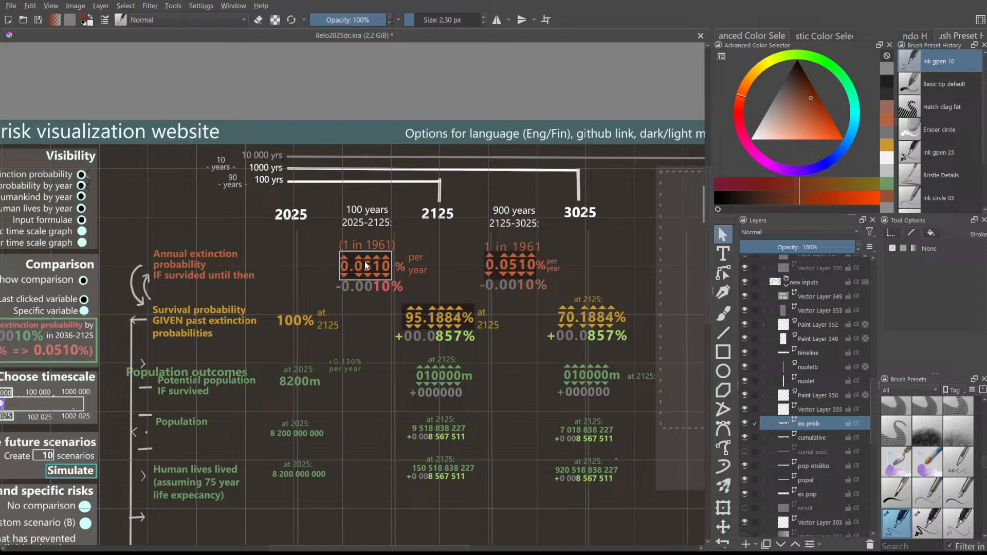
scroll(433, 255, up, 1)
- Nudge the (1 in 1961) label slightly to the right
click(307, 245)
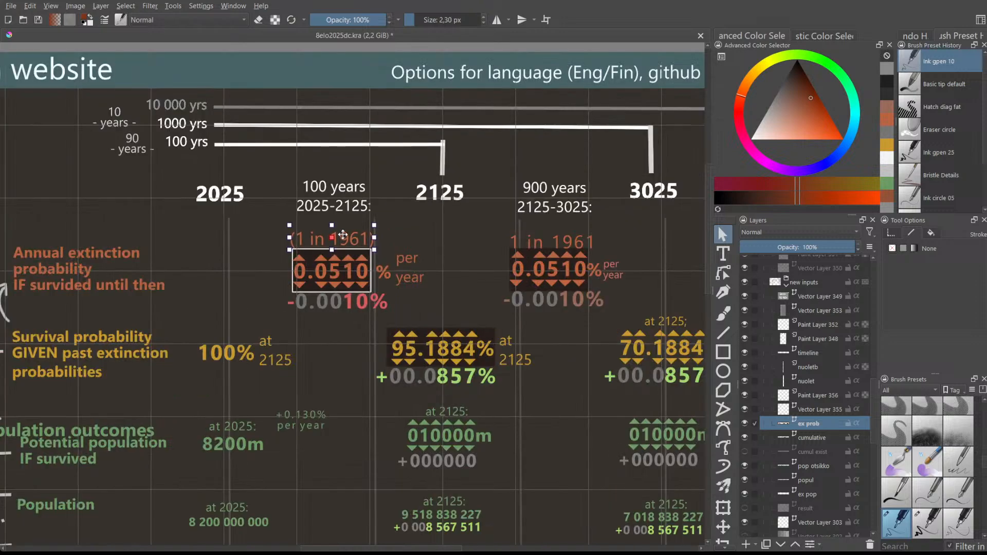
drag(343, 234, 344, 234)
click(470, 236)
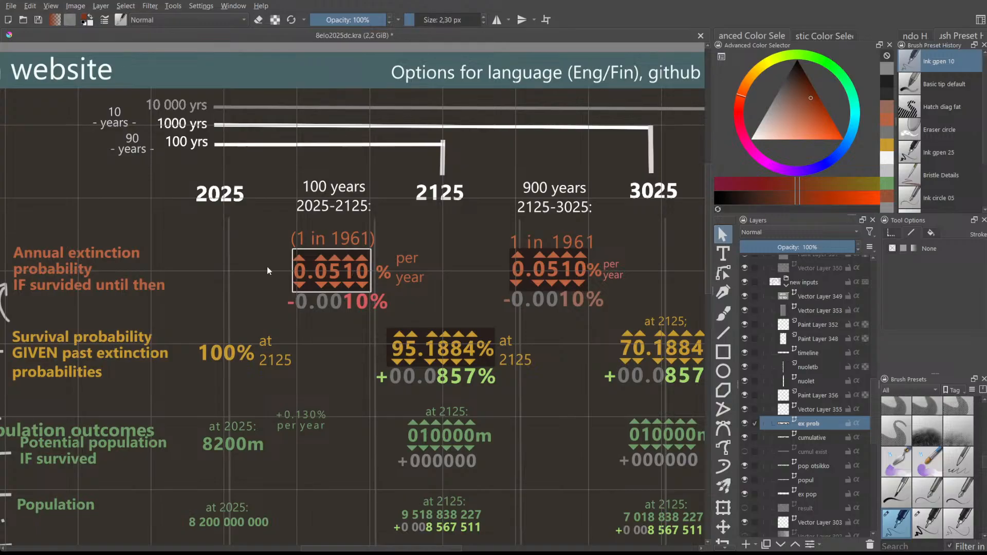
scroll(283, 260, up, 4)
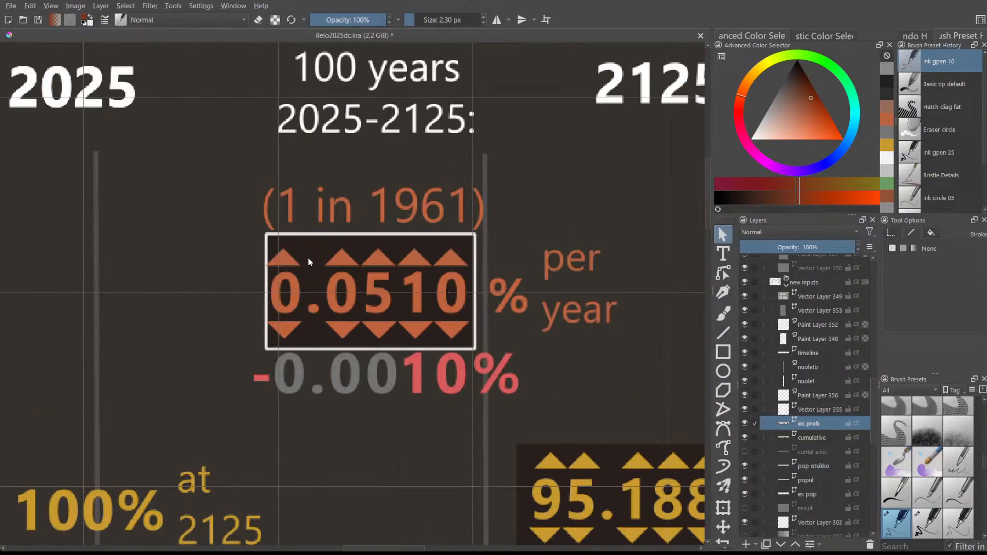
click(271, 240)
scroll(313, 281, down, 1)
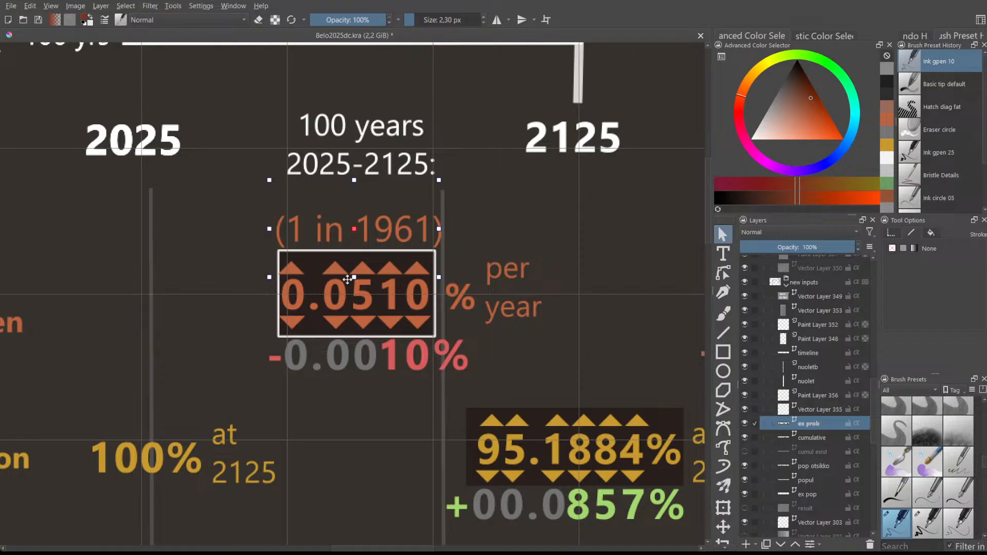
click(361, 135)
scroll(834, 411, up, 1)
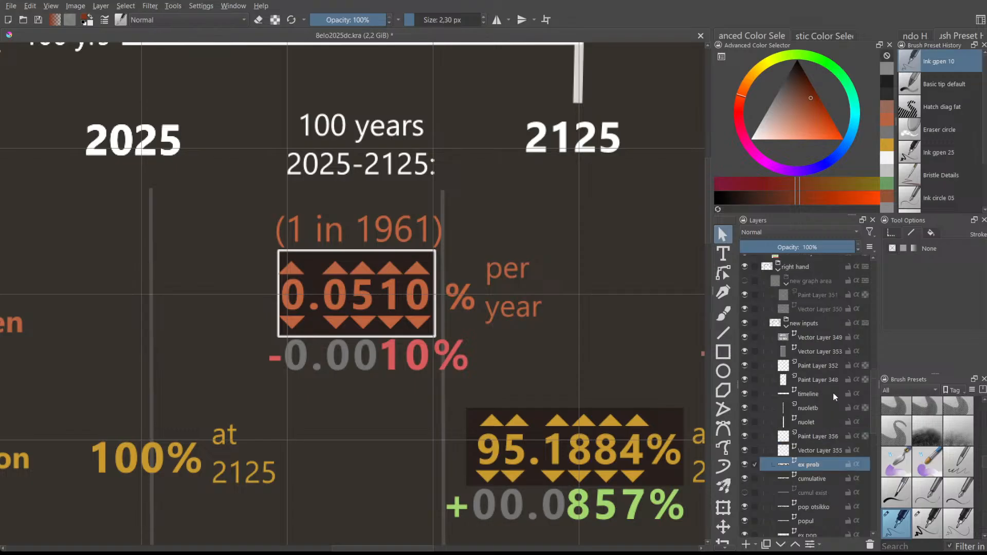
click(817, 397)
click(747, 393)
click(748, 392)
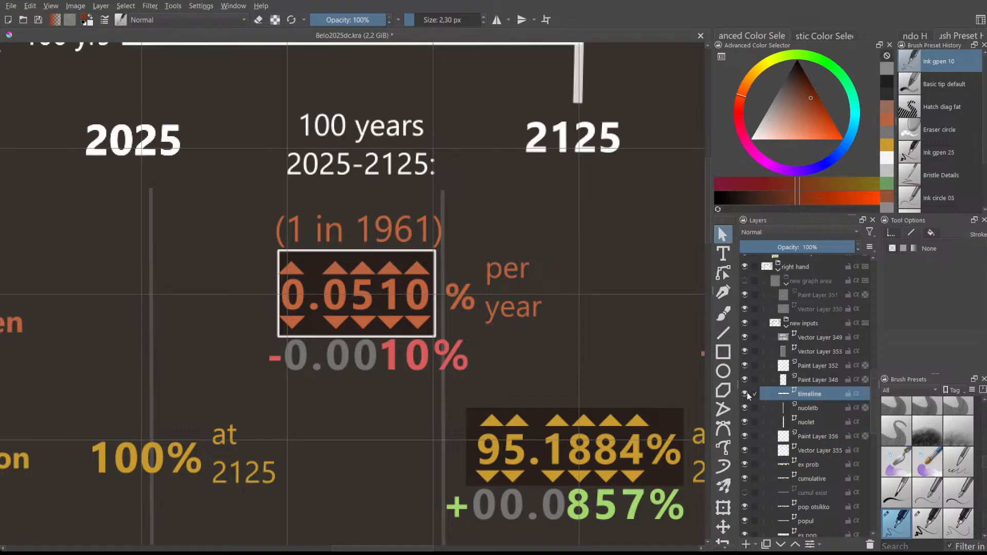
click(359, 157)
double_click(342, 129)
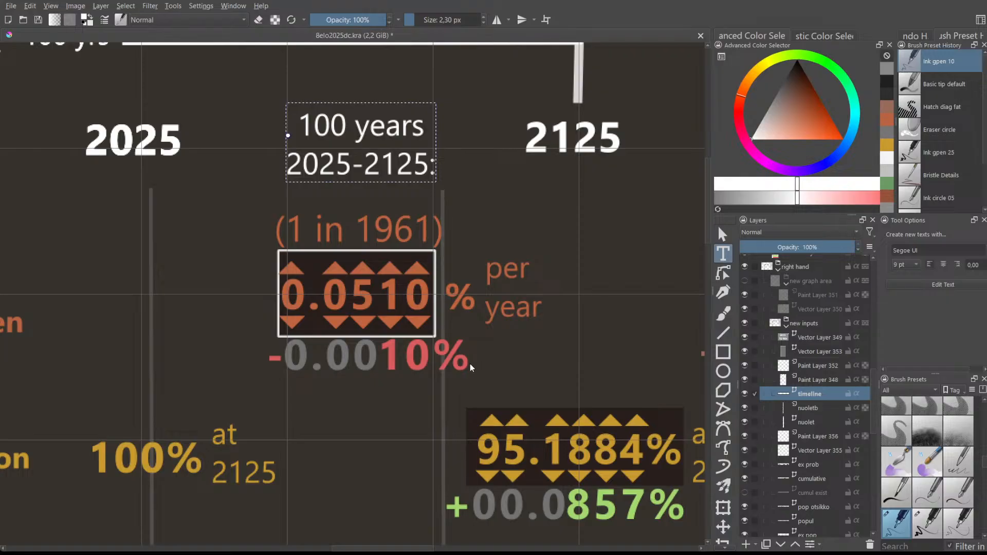
key(Escape)
- Move the reworded heading up above the (1 in 1961) label
drag(364, 189, 363, 129)
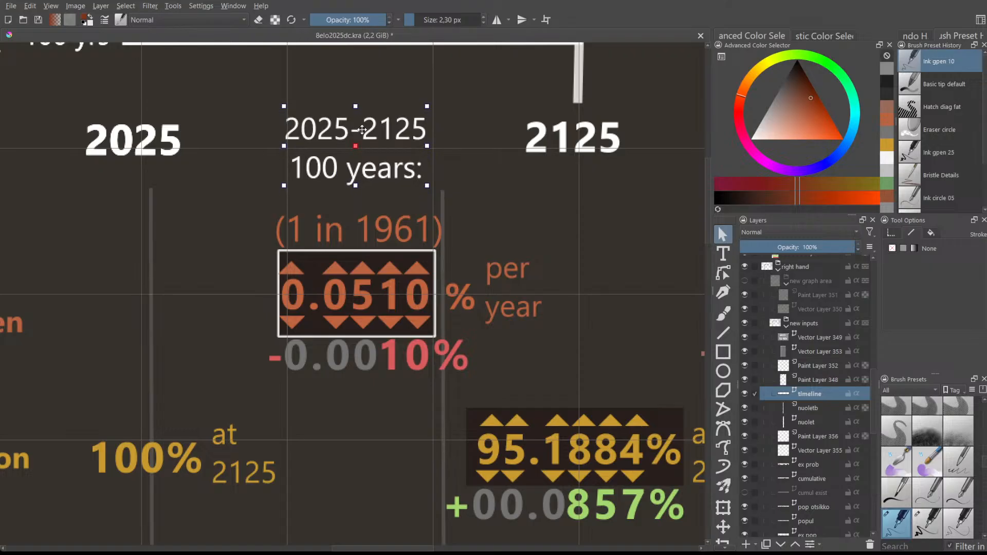
click(217, 118)
click(336, 146)
drag(339, 134, 340, 137)
click(256, 133)
scroll(262, 129, up, 1)
scroll(262, 129, down, 1)
scroll(262, 127, down, 1)
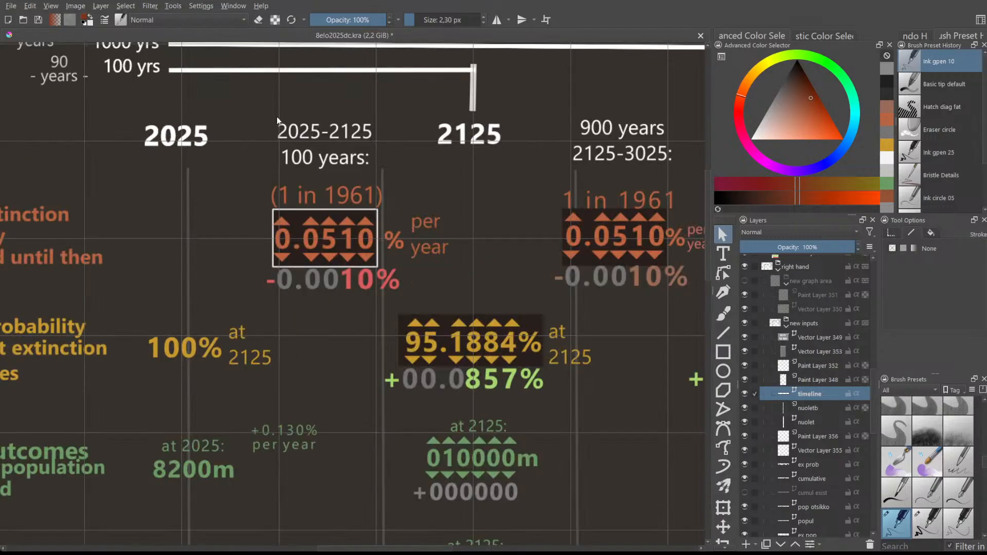
- Fine-tune the heading's position to align with the 2025 and 2125 labels
click(327, 136)
mouse_move(327, 136)
mouse_down()
mouse_move(334, 144)
mouse_move(329, 136)
mouse_up()
click(182, 128)
click(486, 138)
click(297, 131)
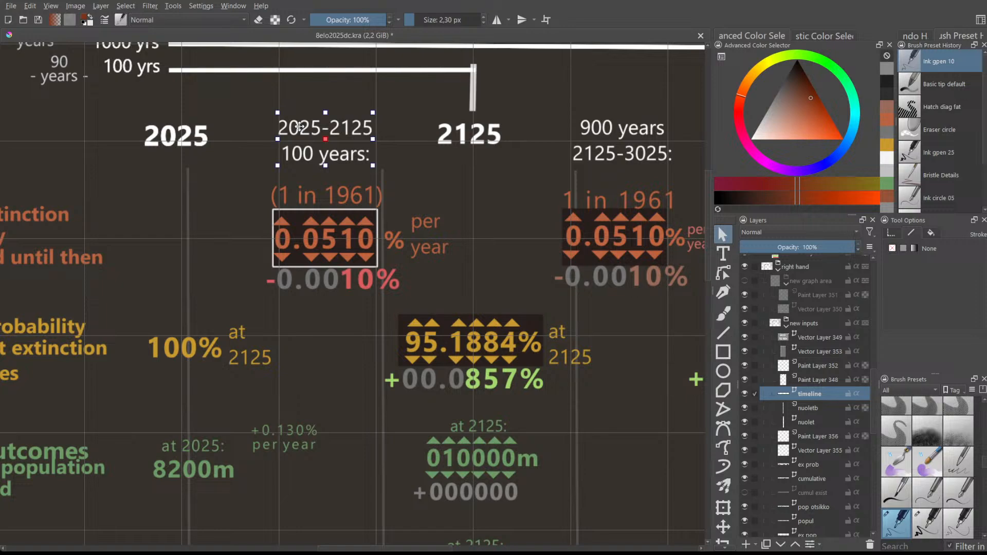
drag(299, 127, 300, 127)
click(390, 159)
click(335, 160)
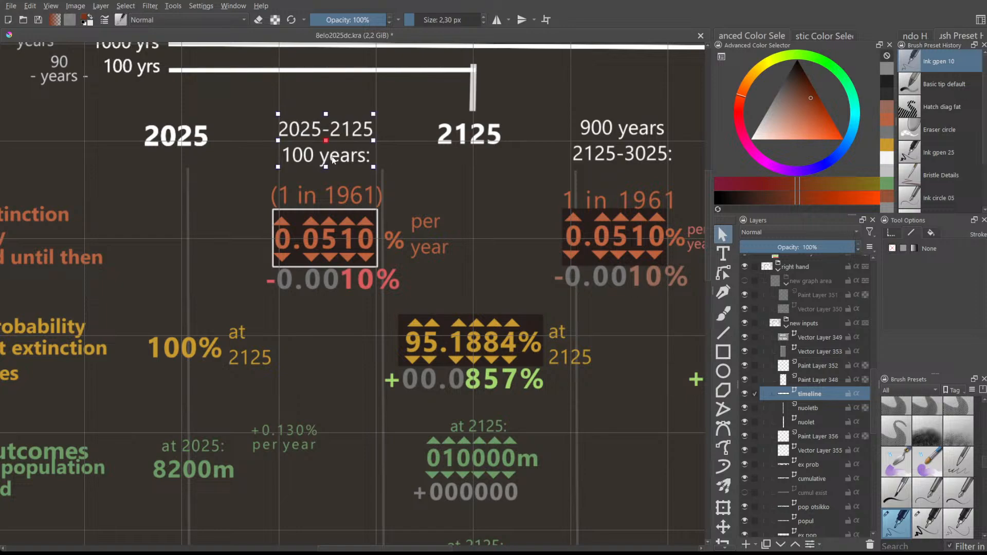
drag(326, 131, 325, 131)
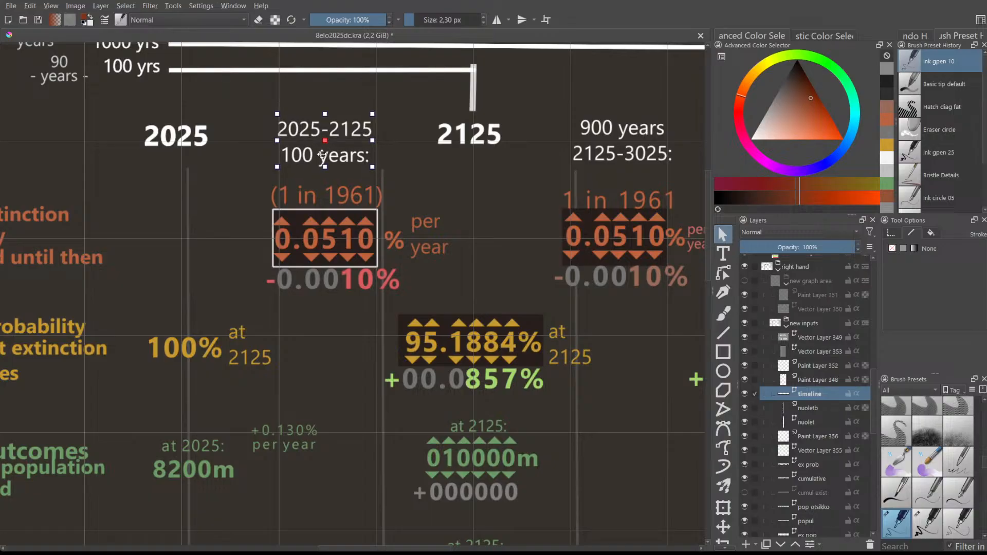
scroll(353, 173, down, 1)
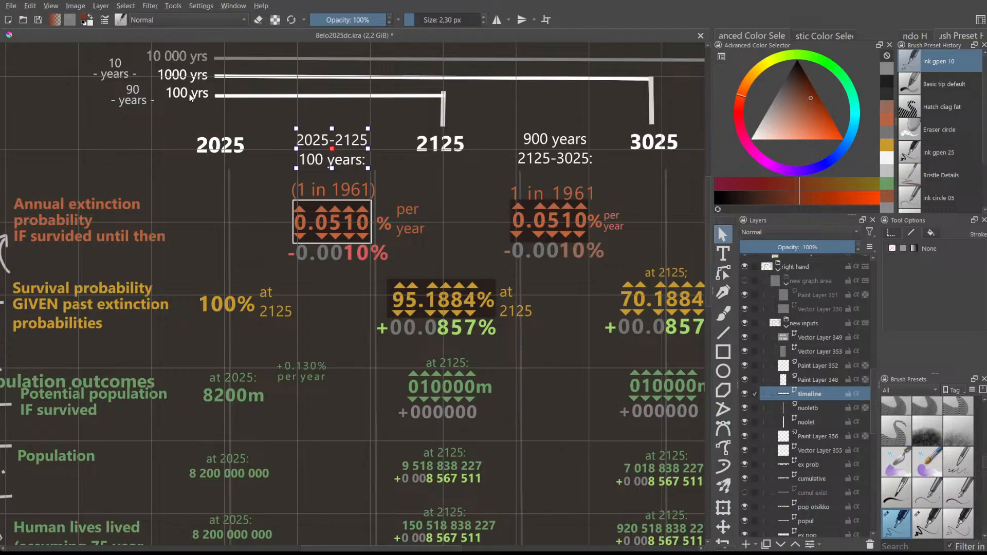
scroll(189, 93, up, 4)
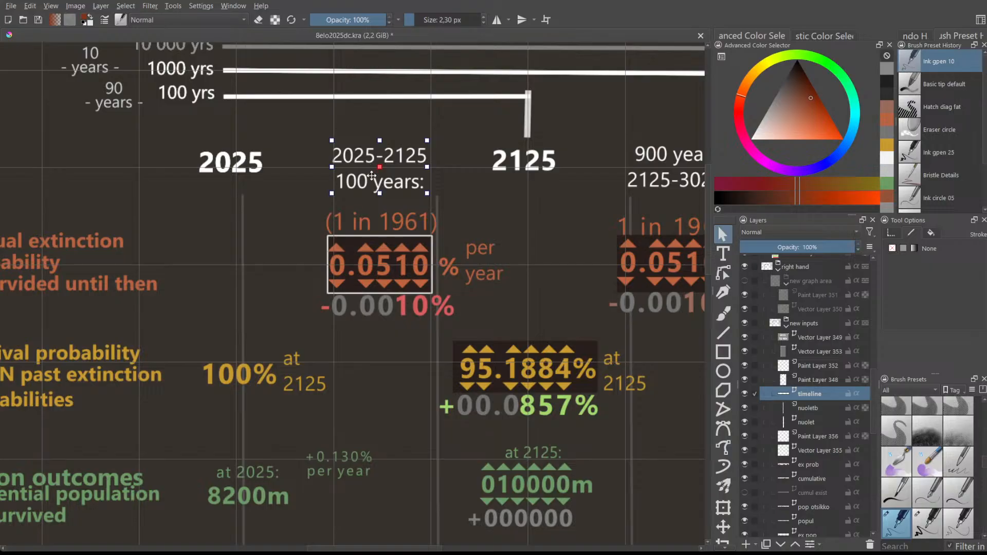
drag(383, 155, 386, 153)
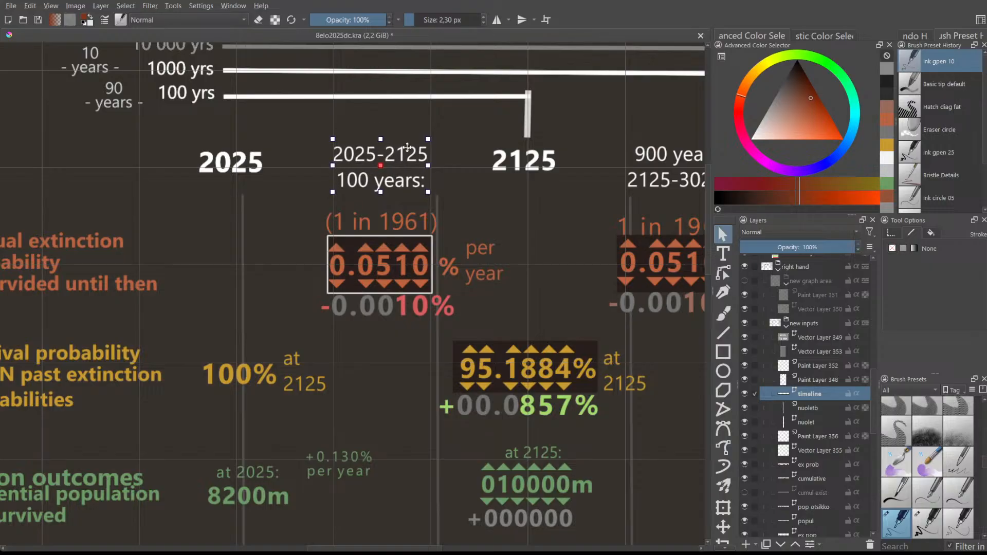
click(449, 170)
- Pan across to view the 2125–3025 column's 0.0510% and 70.1884% figures
click(388, 157)
scroll(495, 222, down, 1)
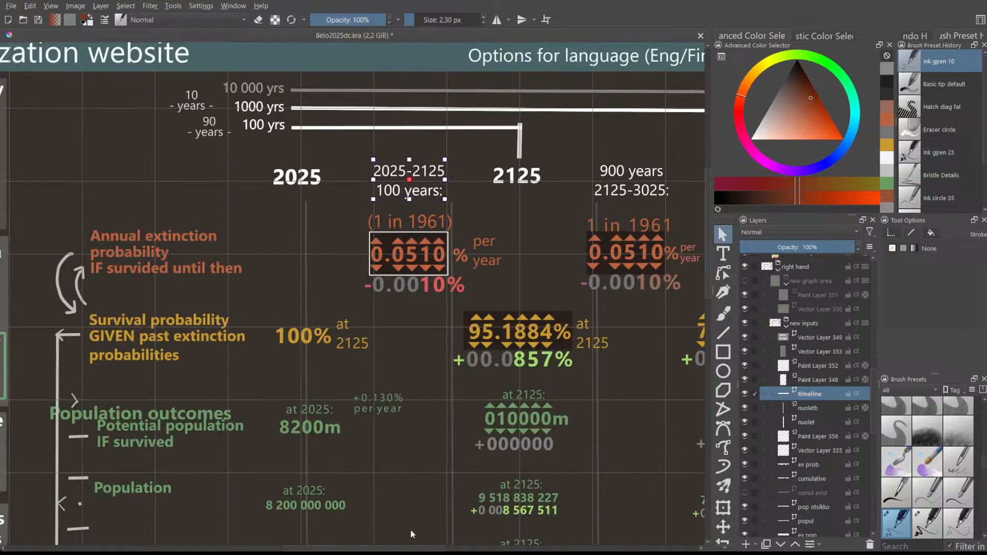
drag(418, 547, 431, 548)
click(491, 266)
scroll(504, 254, up, 1)
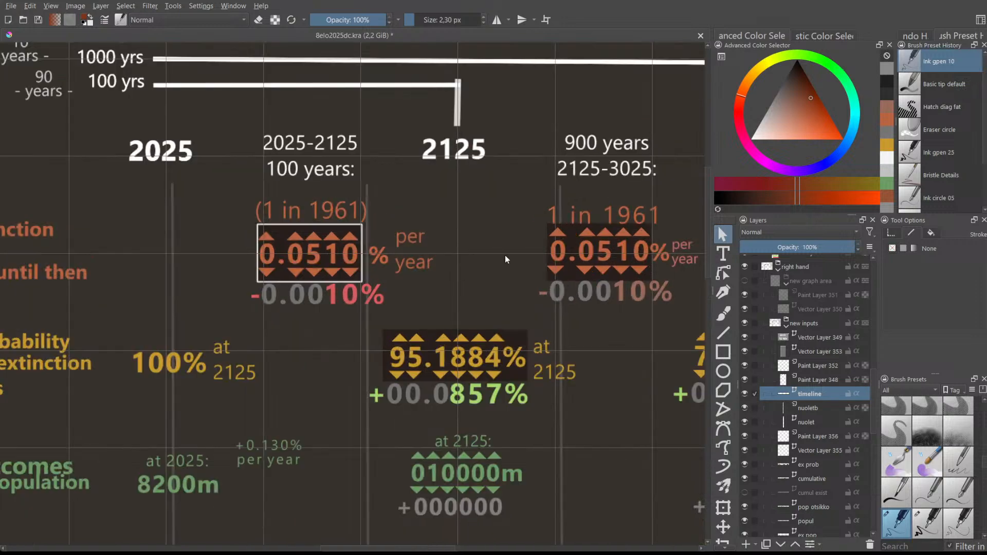
scroll(409, 481, down, 1)
drag(387, 548, 443, 548)
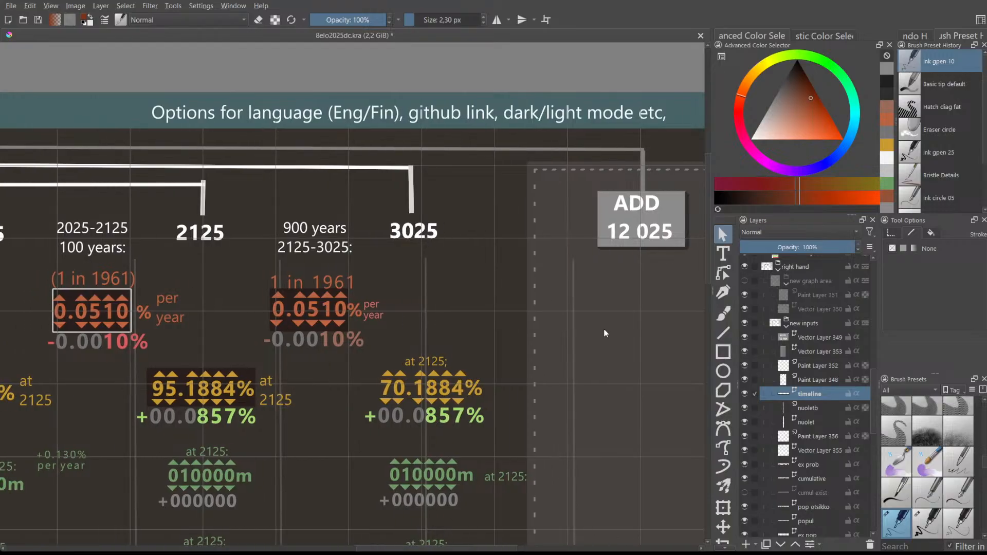
scroll(644, 294, down, 1)
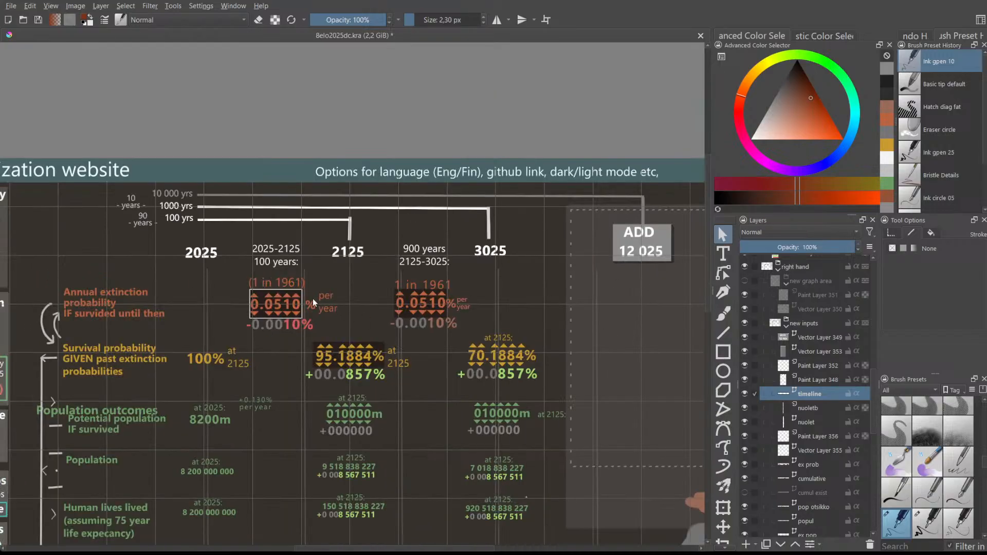
scroll(267, 299, up, 4)
scroll(275, 340, down, 4)
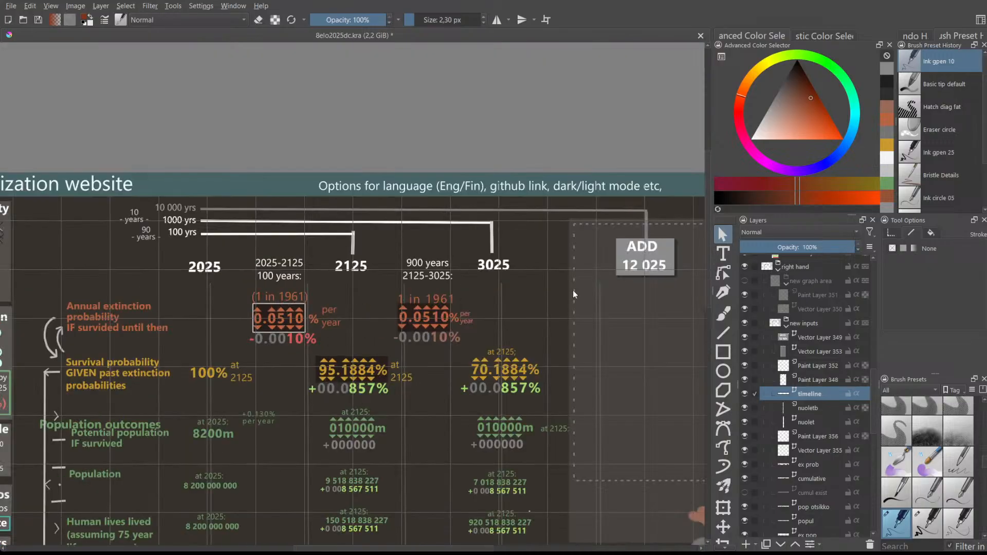
- Make the cumulative layer the working layer
click(644, 260)
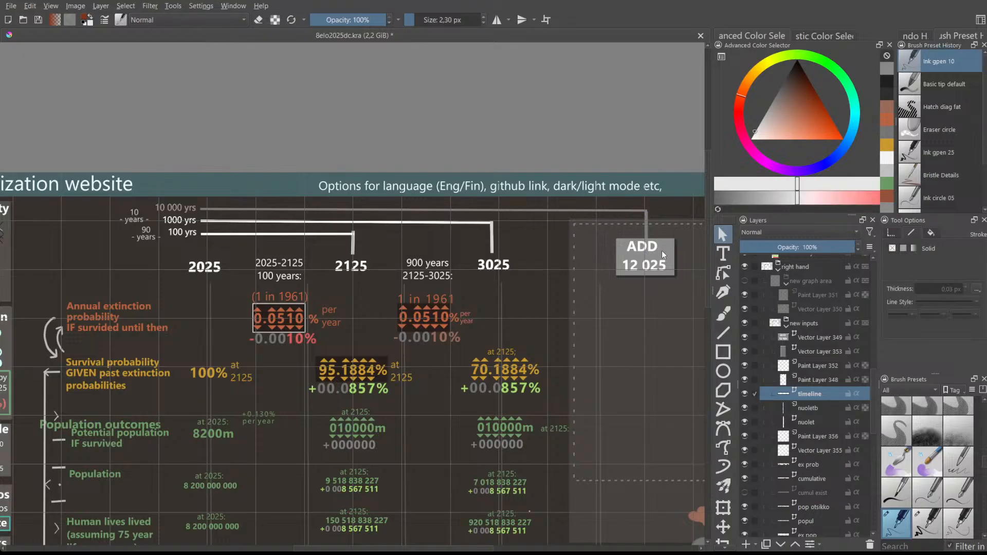
scroll(673, 248, up, 1)
drag(466, 548, 502, 542)
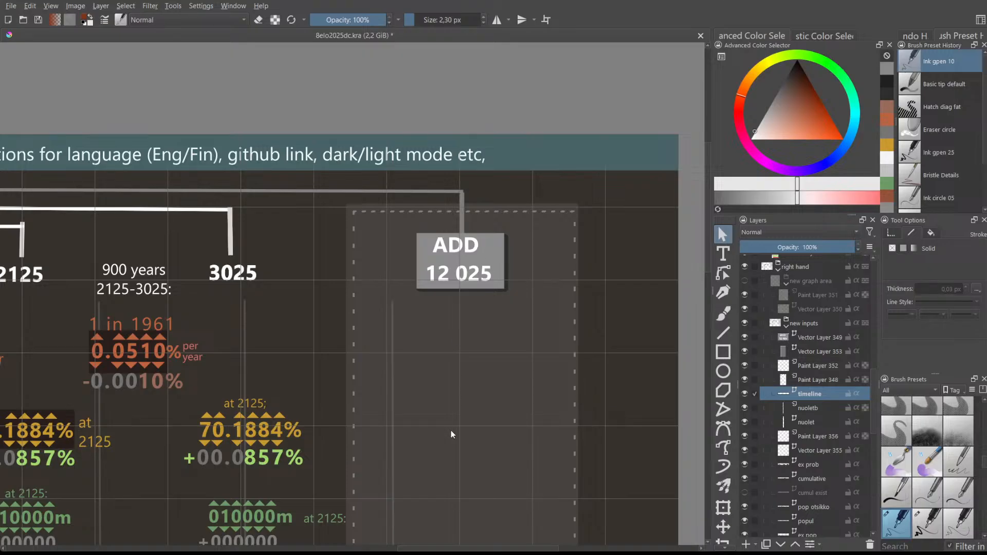
drag(451, 550, 399, 539)
scroll(323, 435, down, 2)
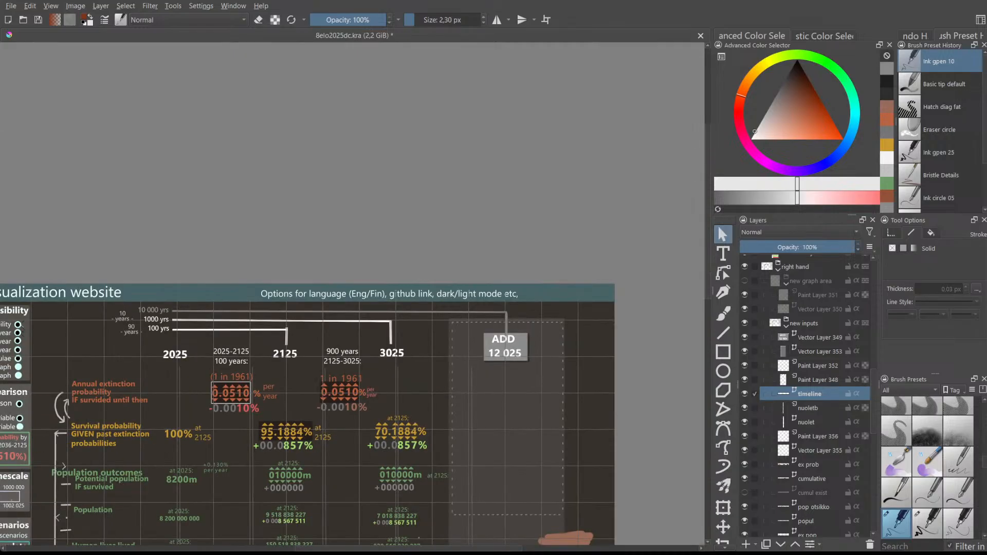
scroll(707, 257, down, 3)
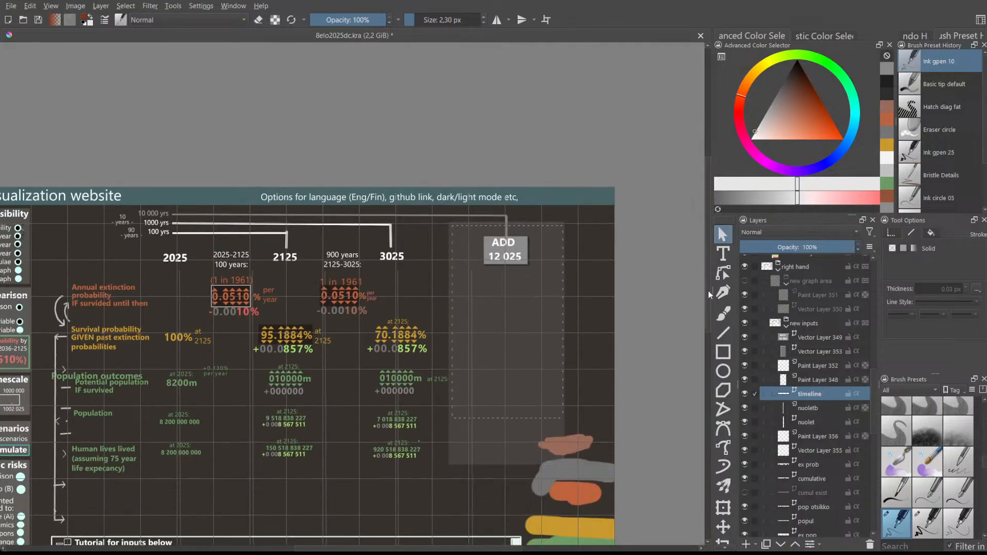
click(813, 477)
- Duplicate the dark box behind 95.1884% and fit it behind the 70.1884% figure
scroll(277, 350, up, 4)
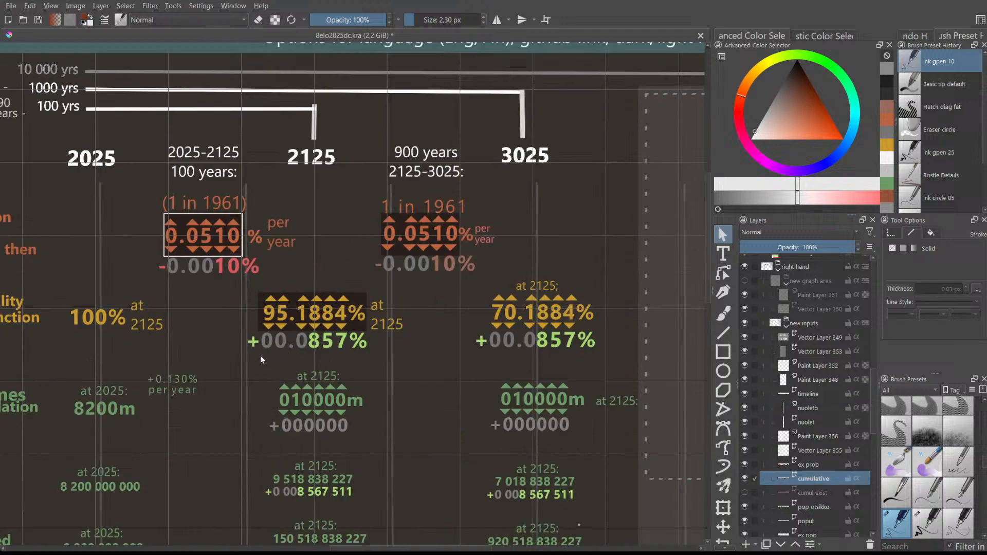
click(253, 270)
click(247, 302)
key(ctrl+c)
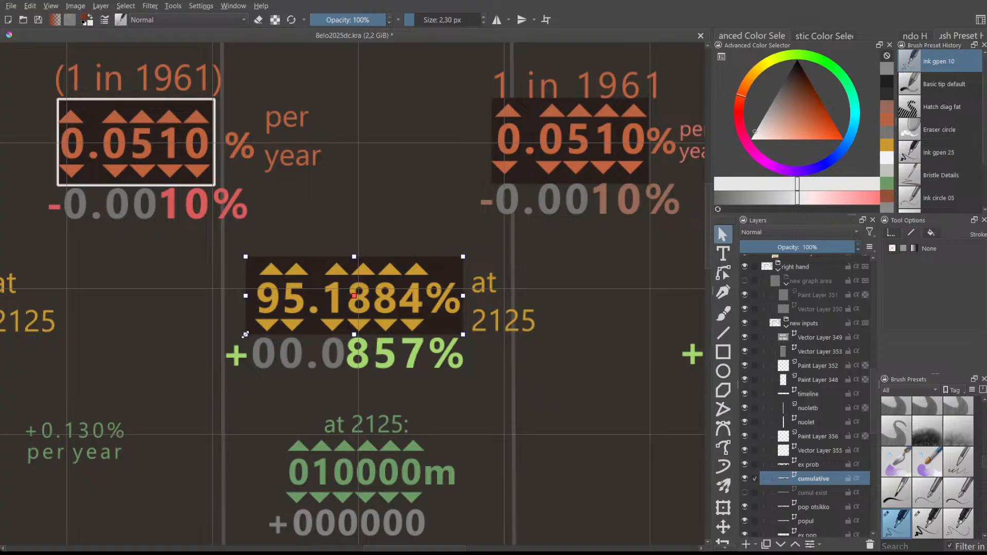
key(ctrl+v)
scroll(329, 365, down, 2)
drag(375, 332, 483, 335)
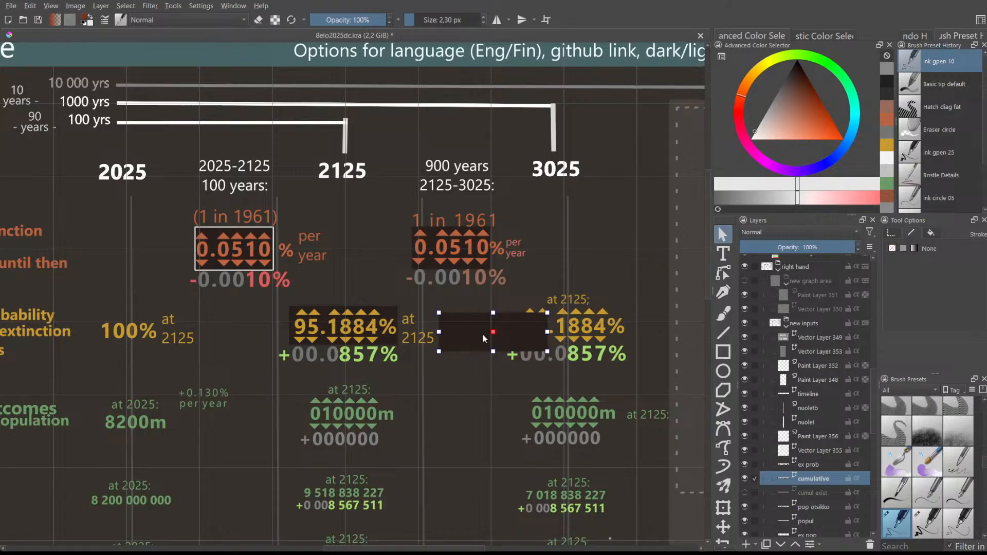
drag(482, 346, 558, 329)
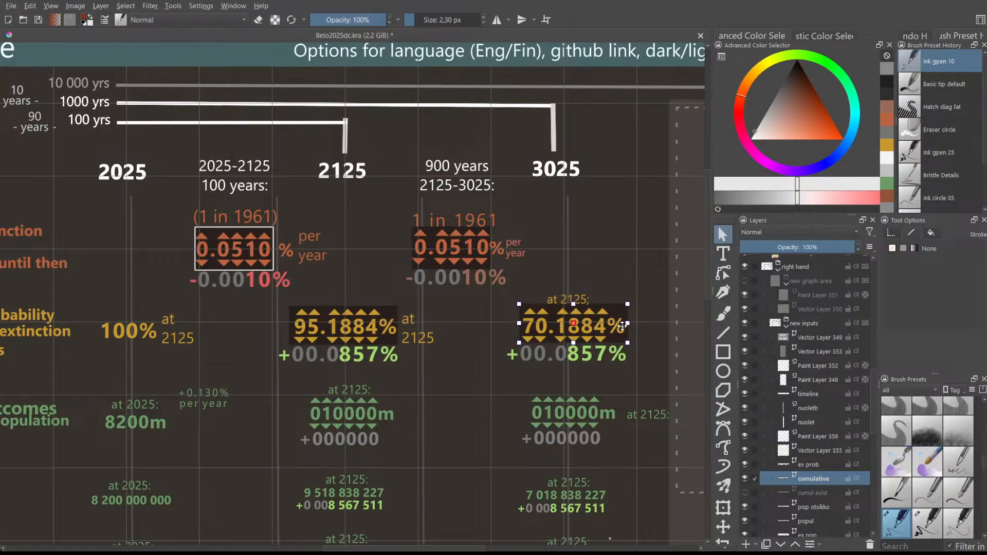
drag(627, 322, 609, 324)
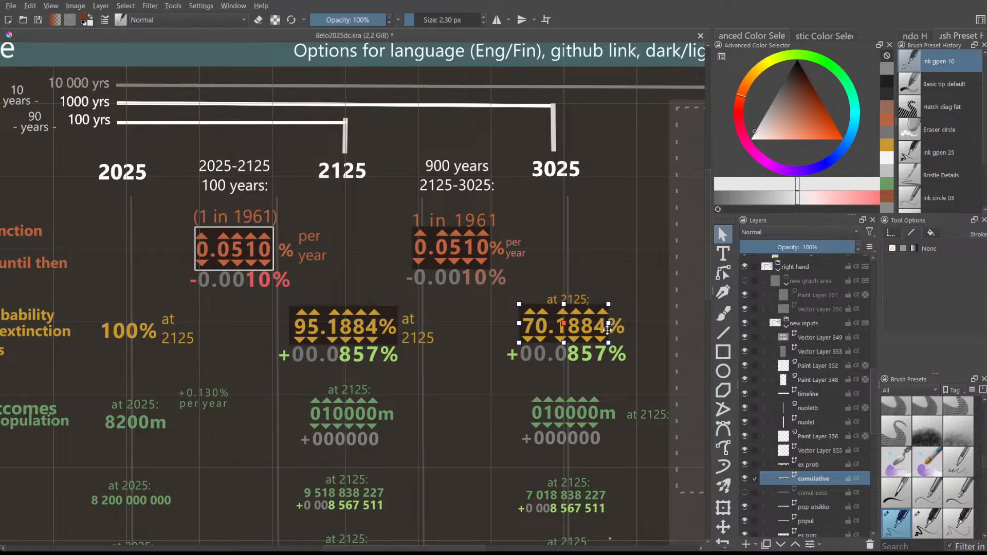
- Select the objects across the population rows
scroll(707, 288, down, 3)
scroll(713, 315, up, 1)
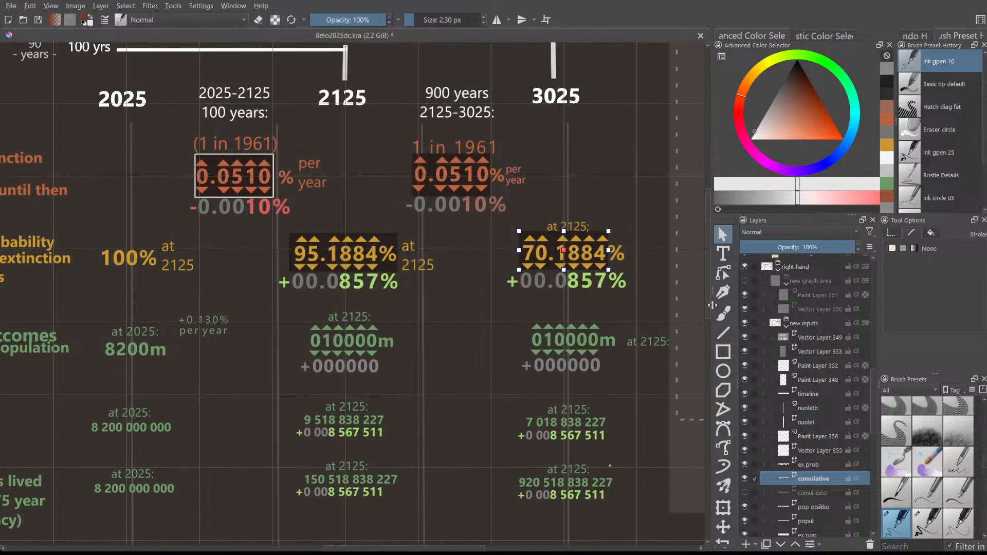
scroll(473, 349, down, 2)
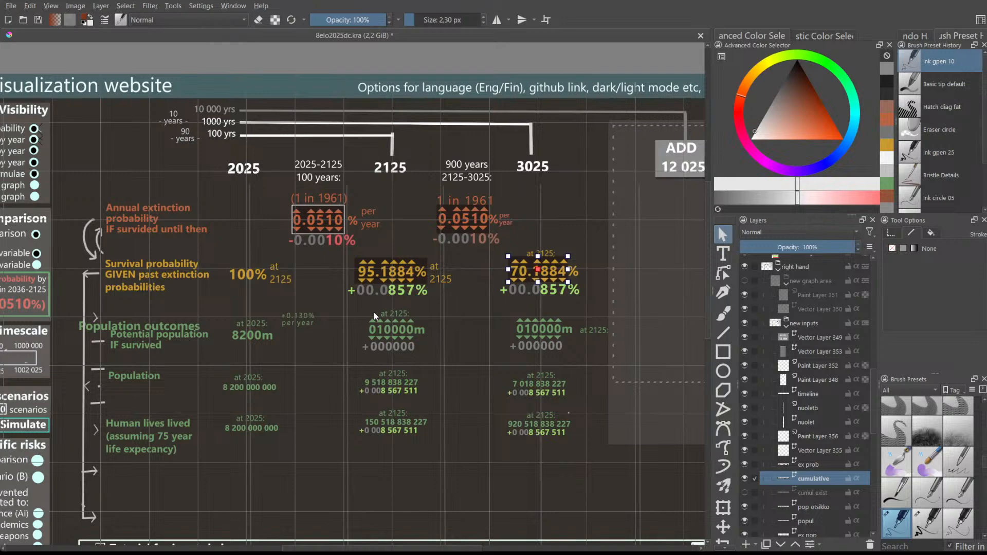
scroll(418, 316, up, 2)
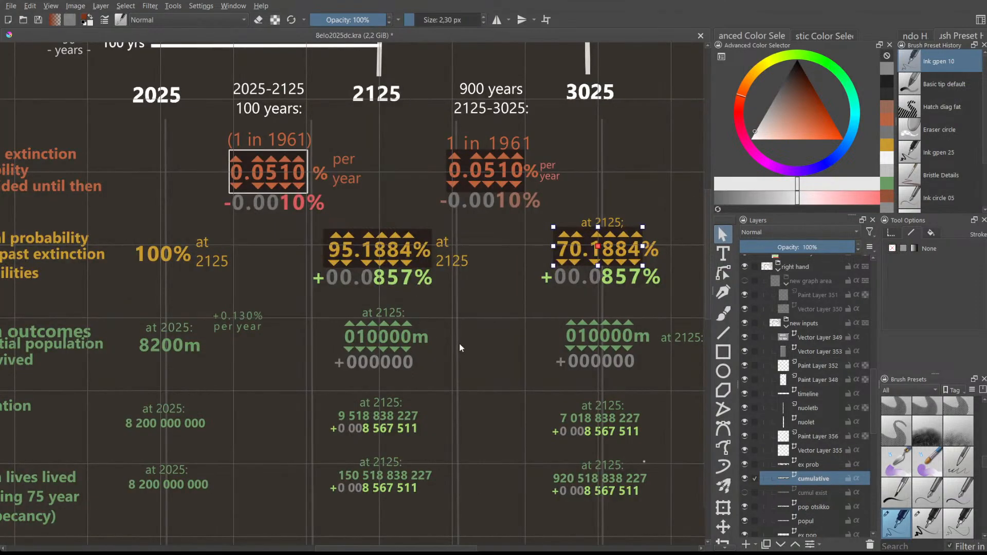
scroll(459, 343, down, 2)
drag(237, 366, 616, 466)
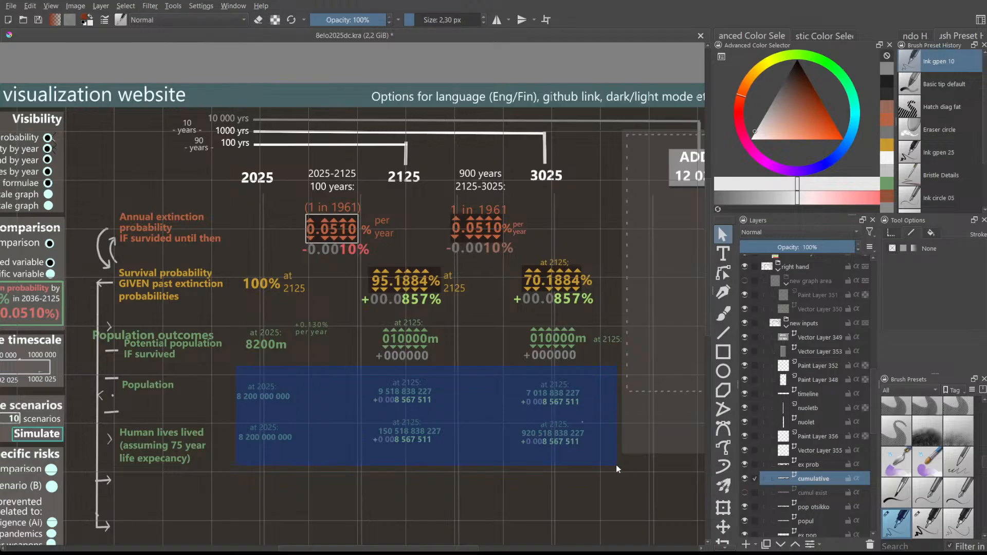
drag(615, 464, 613, 462)
scroll(406, 329, up, 4)
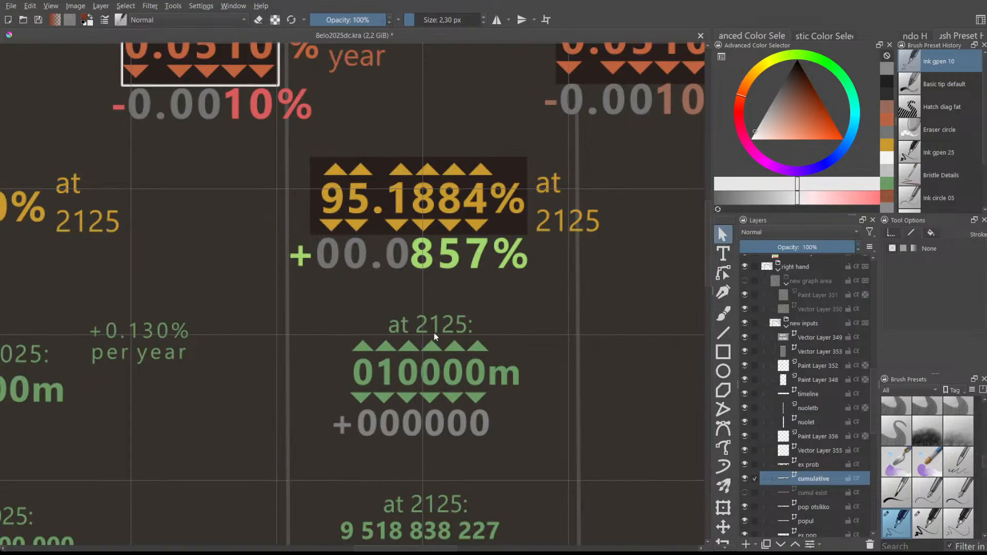
click(314, 163)
scroll(265, 326, down, 3)
key(ctrl+c)
key(ctrl+v)
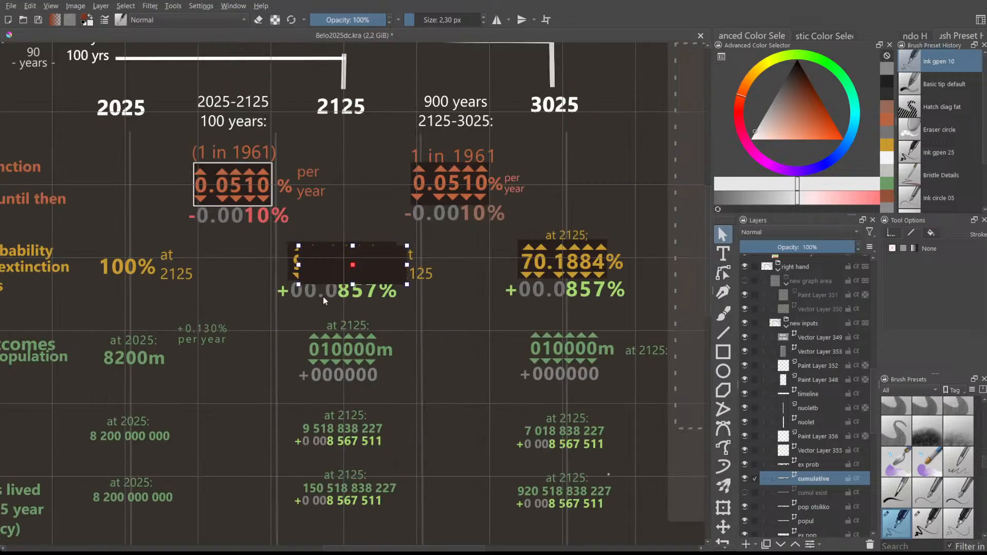
drag(314, 256, 233, 363)
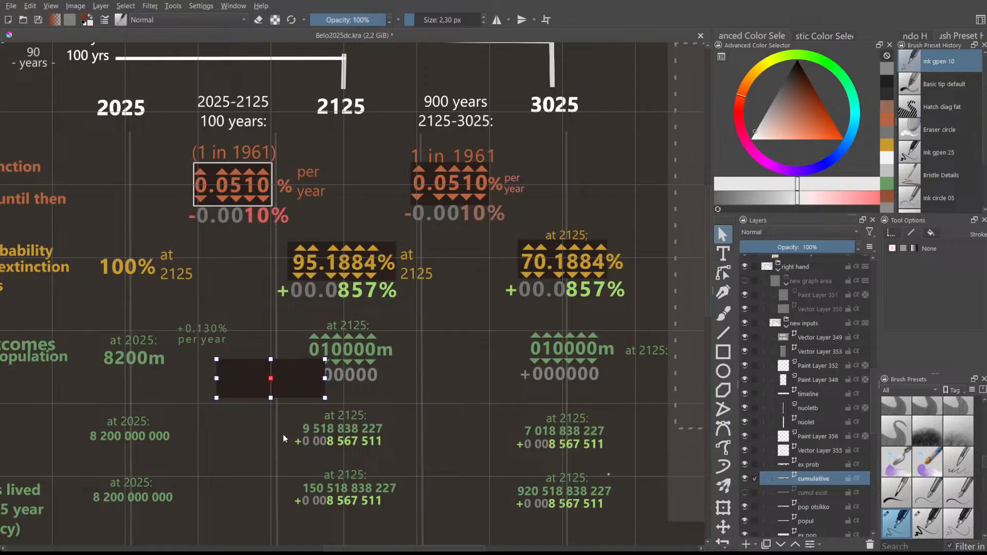
drag(242, 379, 232, 354)
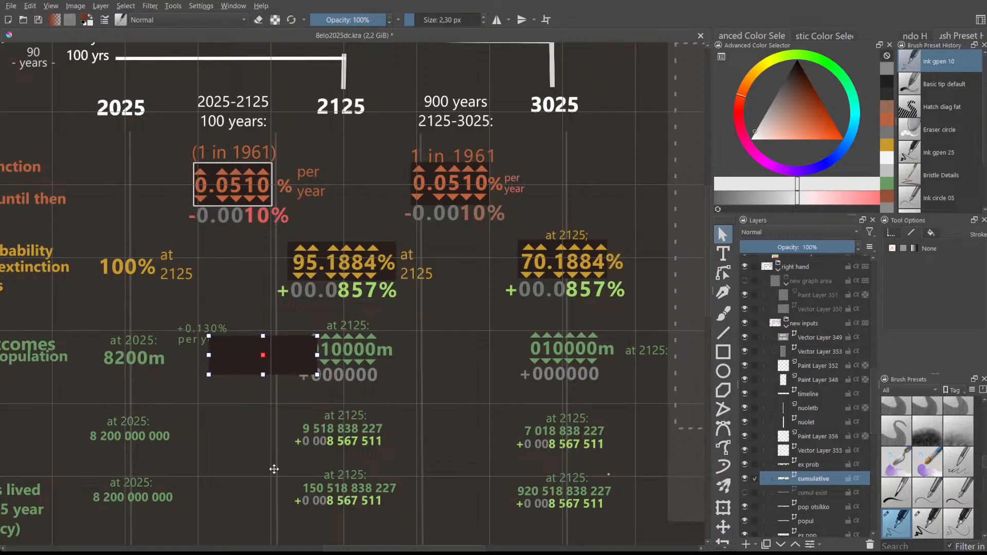
drag(243, 357, 257, 355)
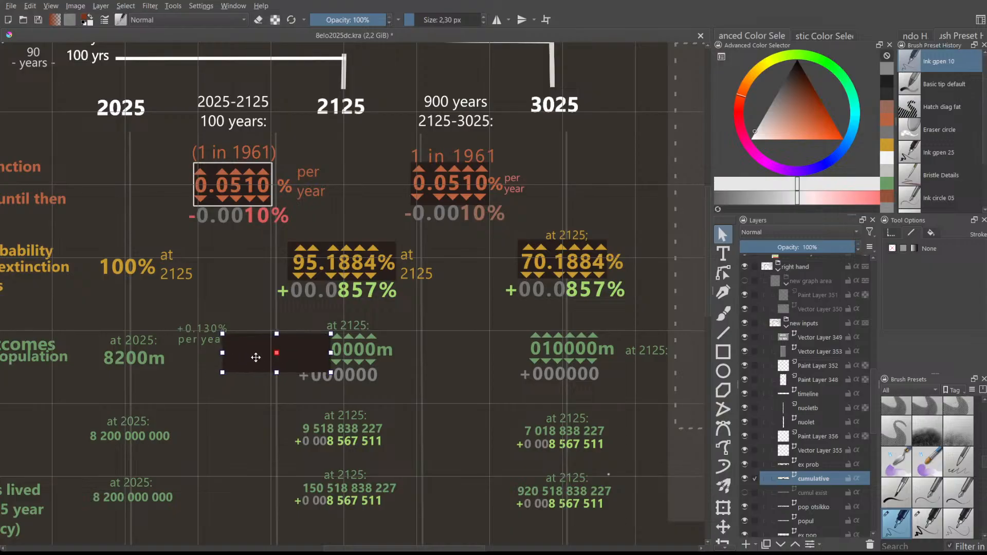
key(Delete)
scroll(802, 478, down, 1)
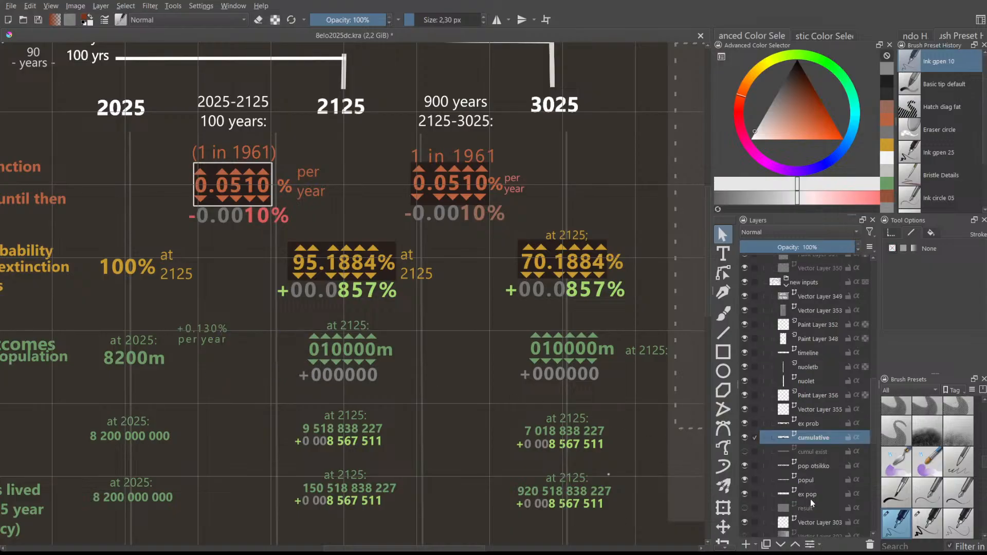
click(815, 483)
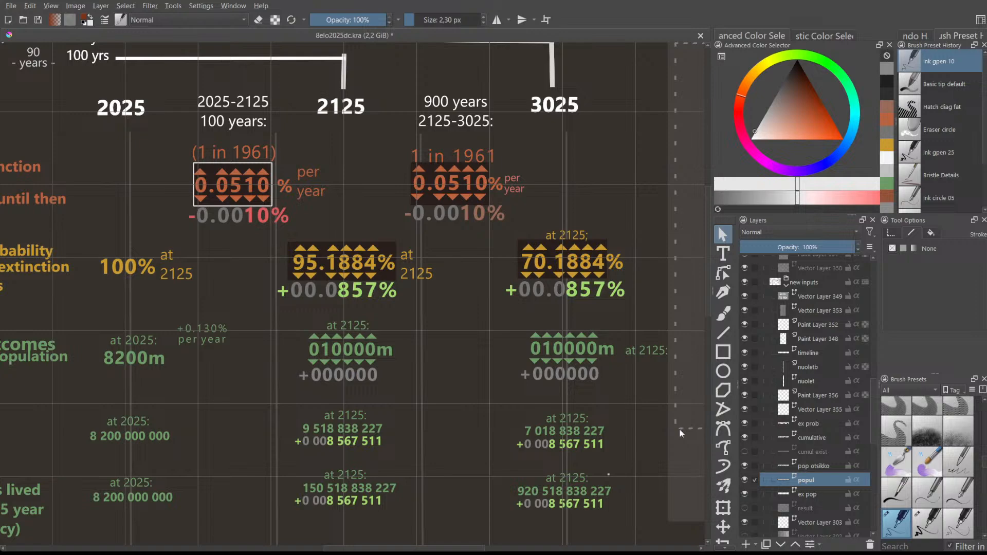
key(ctrl+v)
drag(257, 354, 336, 359)
key(ctrl+shift+[)
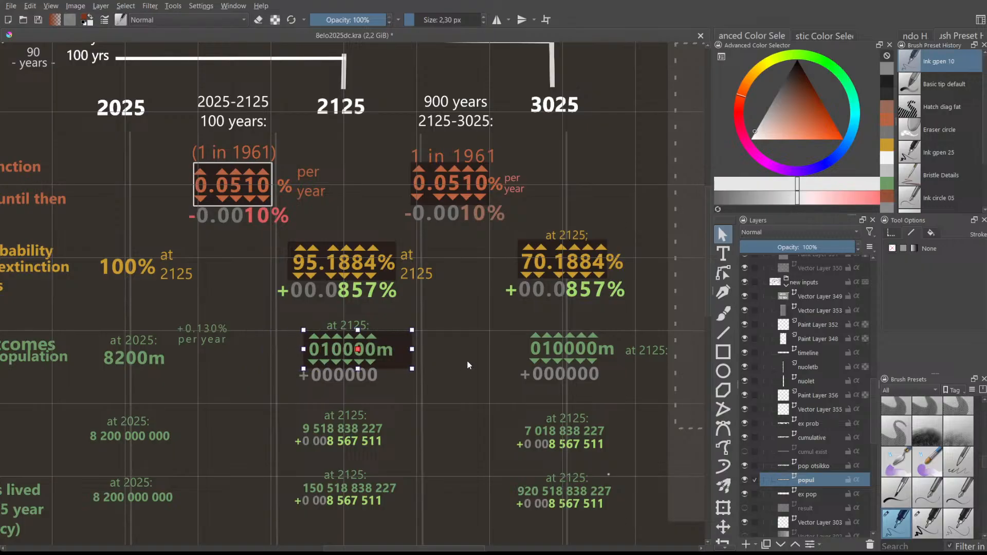
drag(412, 349, 378, 350)
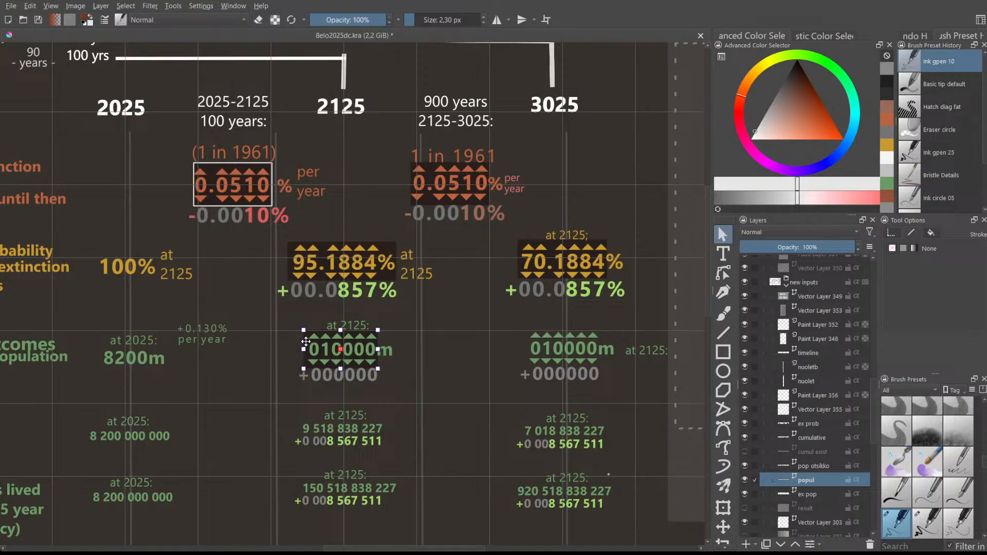
- Duplicate the box onto the 3025 column's 010000m figure and adjust both sides to fit
key(ctrl+v)
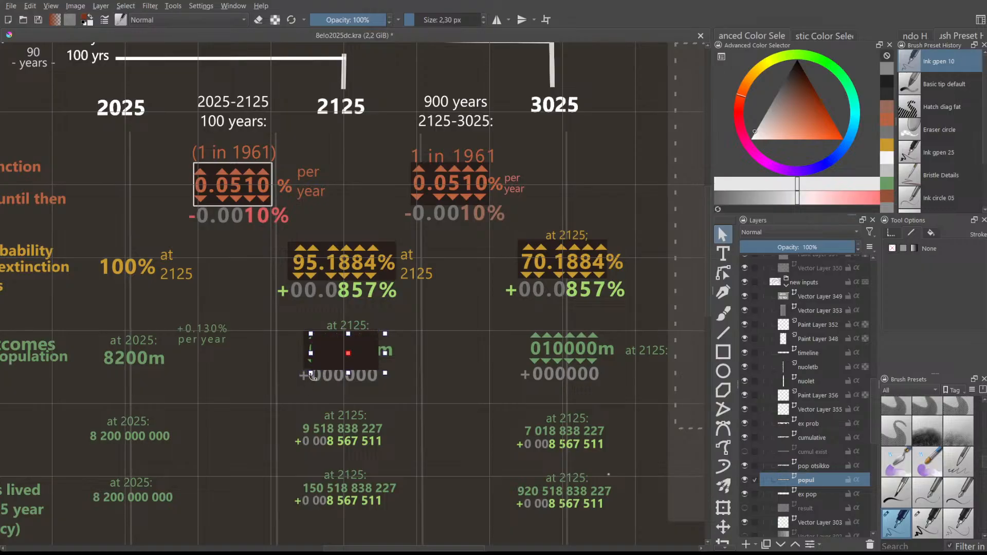
drag(319, 363, 534, 355)
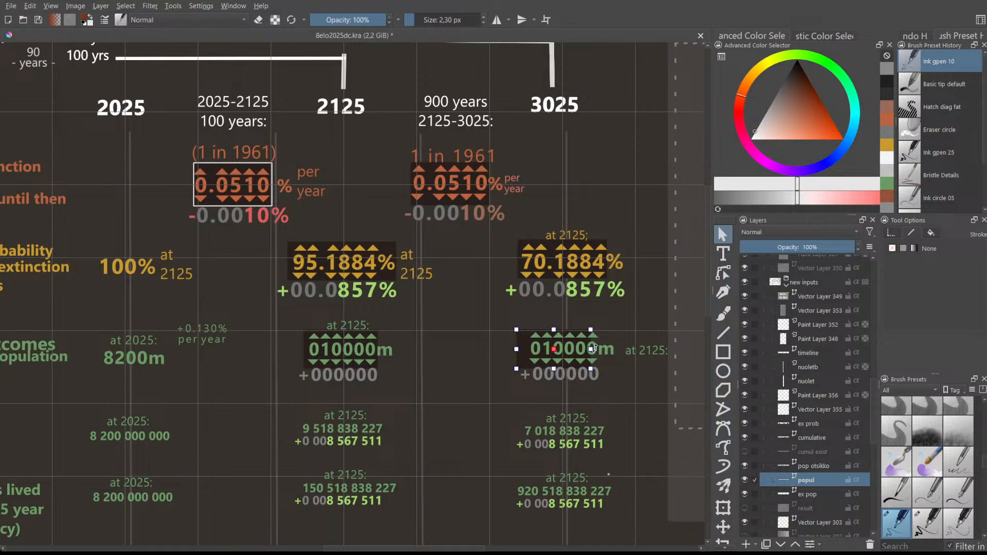
drag(590, 349, 599, 349)
drag(516, 349, 526, 349)
scroll(473, 344, down, 1)
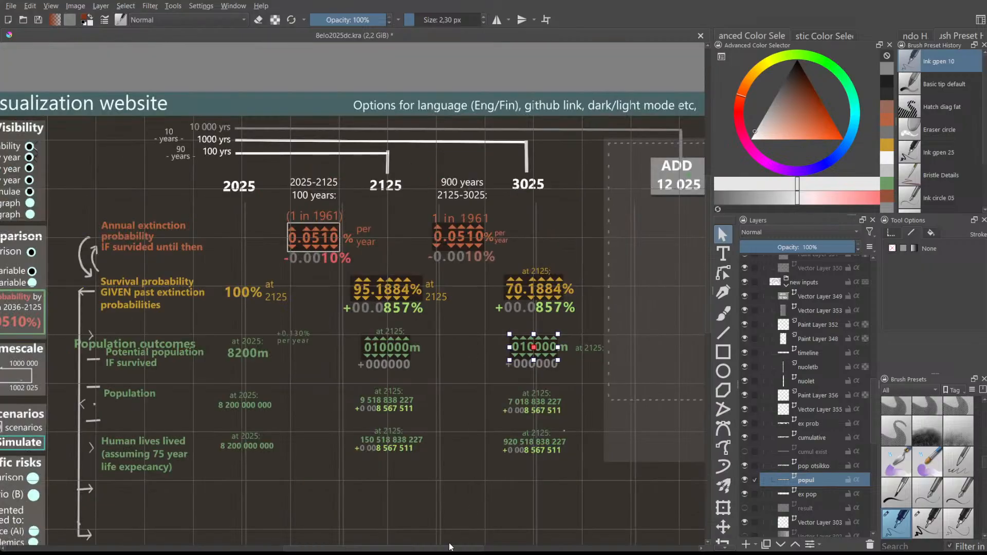
drag(445, 549, 410, 544)
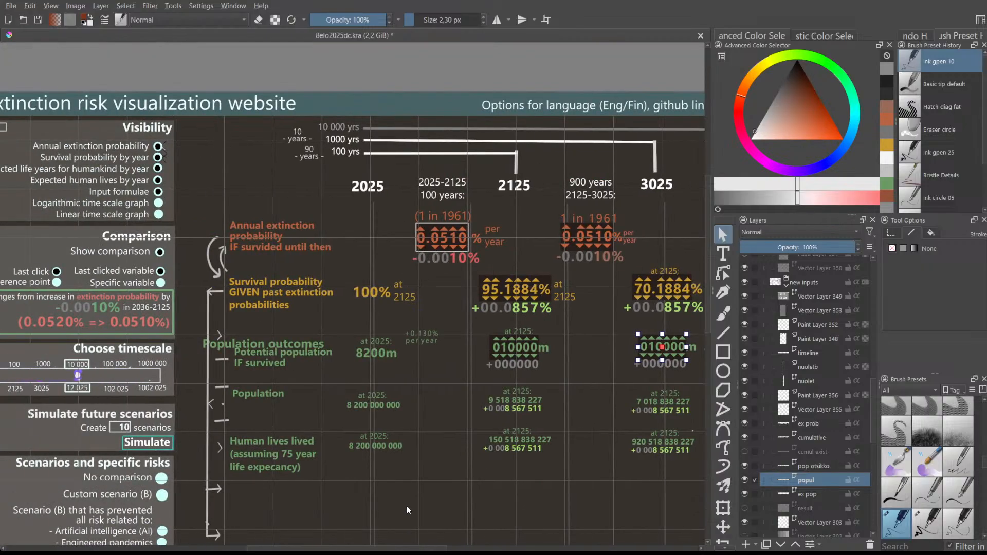
scroll(385, 475, down, 1)
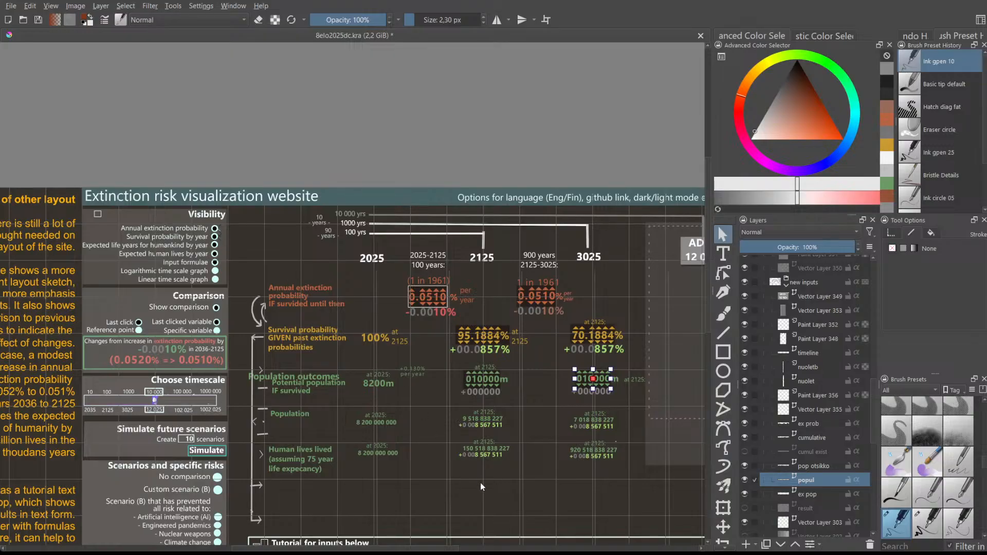
scroll(420, 297, up, 1)
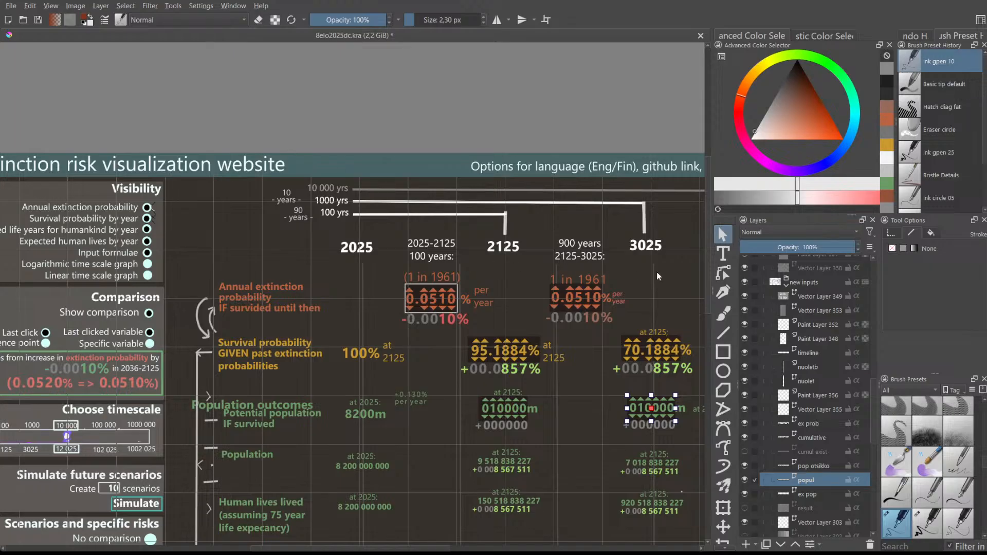
- Deselect the 3025 population spinner and scroll the canvas toward the timeline bars
drag(708, 259, 716, 279)
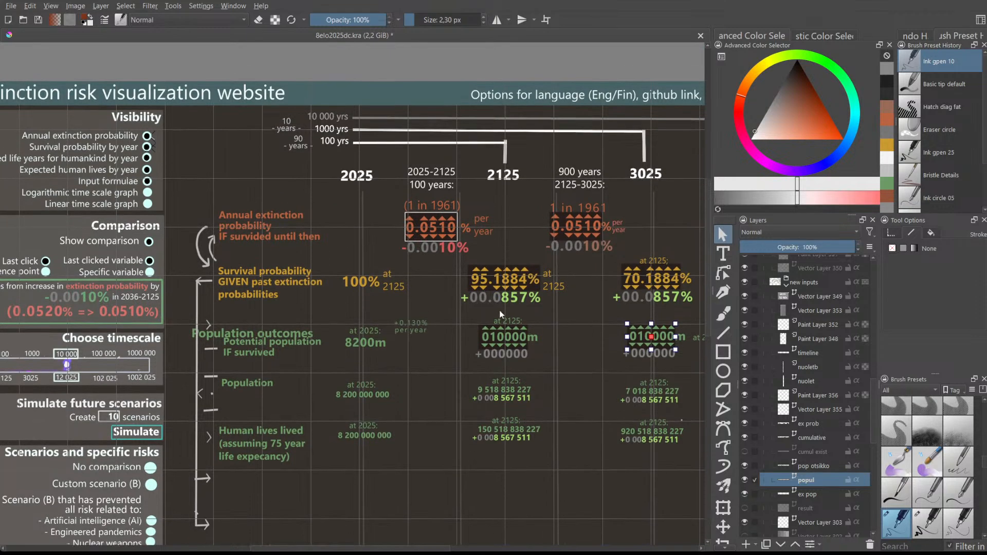
click(447, 276)
scroll(466, 420, down, 3)
scroll(433, 495, up, 3)
drag(370, 548, 394, 548)
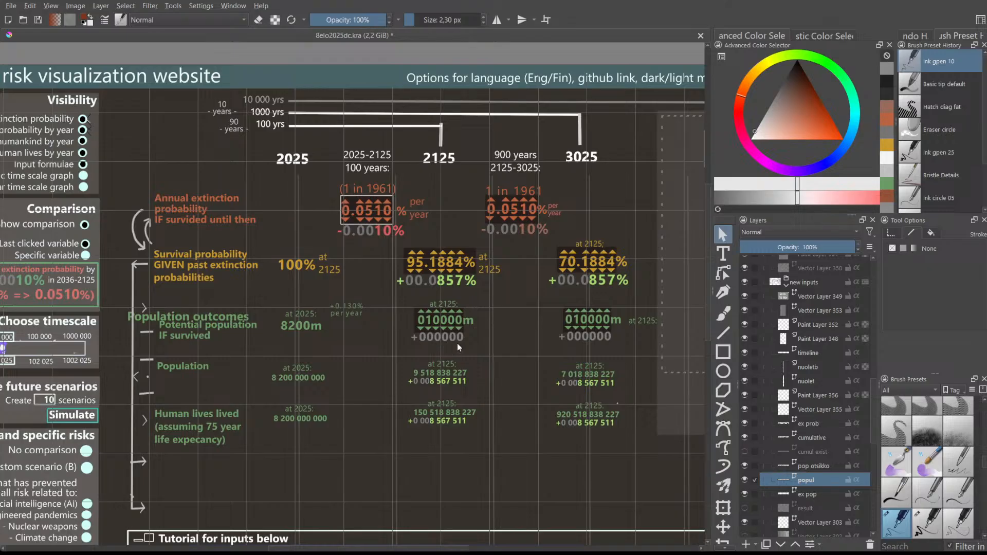
scroll(577, 264, up, 1)
scroll(578, 264, down, 1)
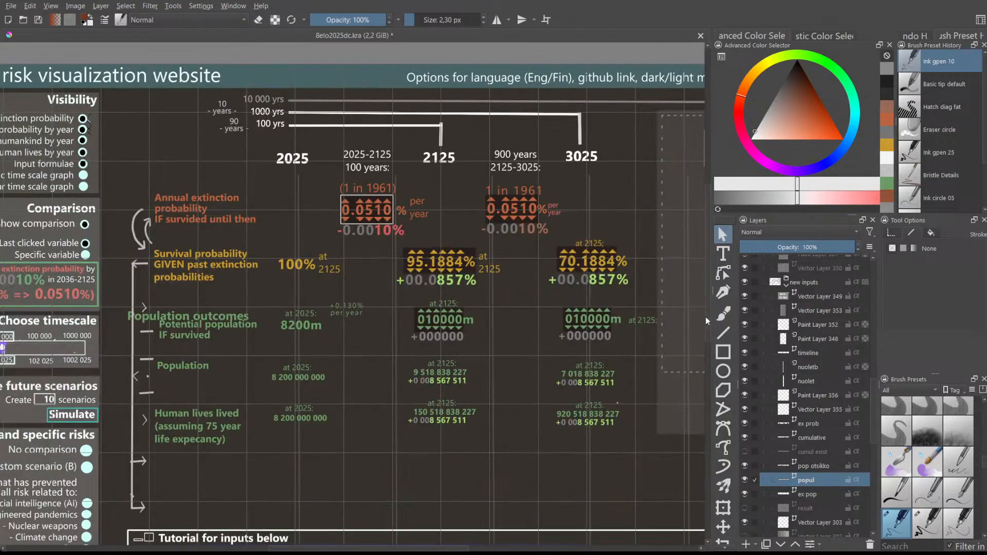
drag(705, 316, 705, 309)
drag(297, 551, 223, 551)
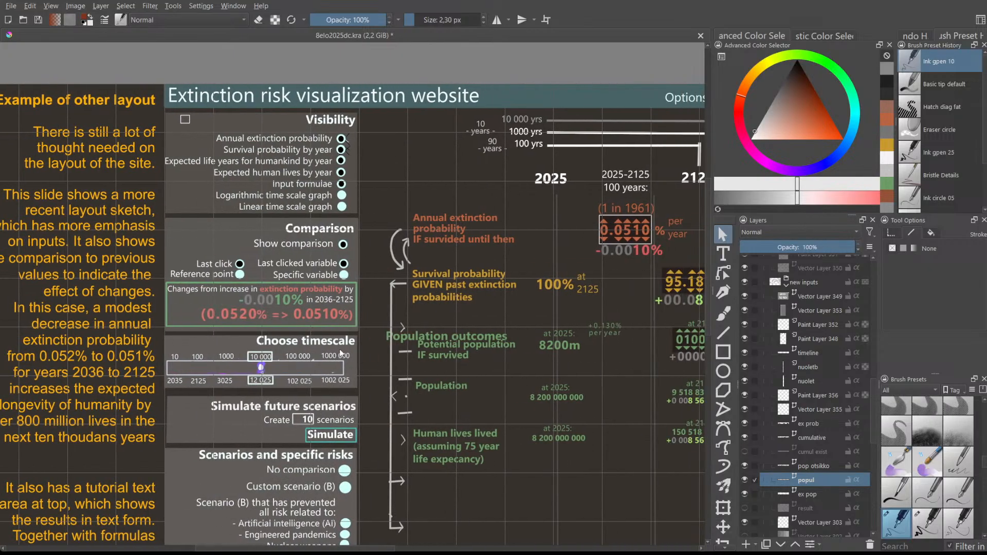
drag(381, 549, 461, 547)
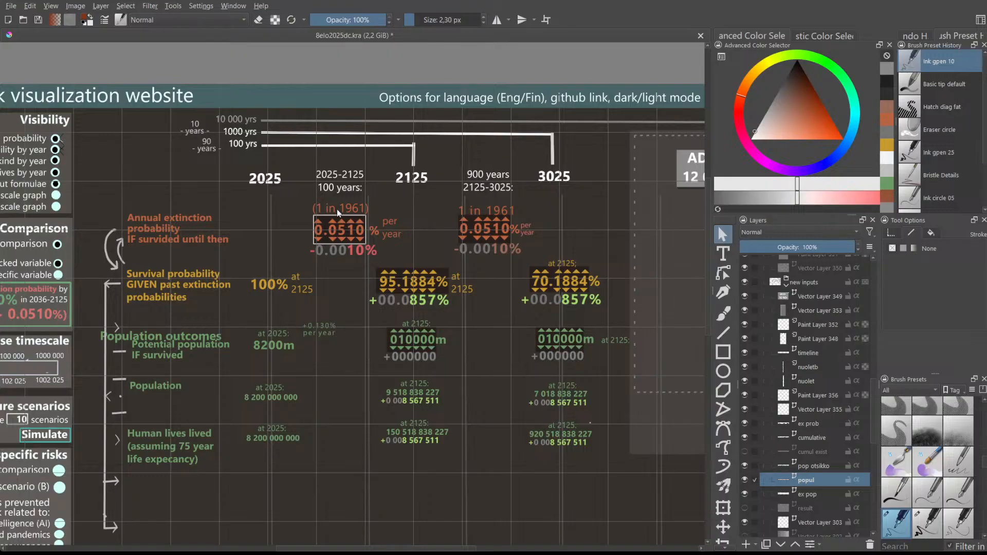
- Zoom and pan across the timeline to reach the 2125 and 3025 columns
scroll(337, 210, up, 3)
scroll(344, 222, down, 1)
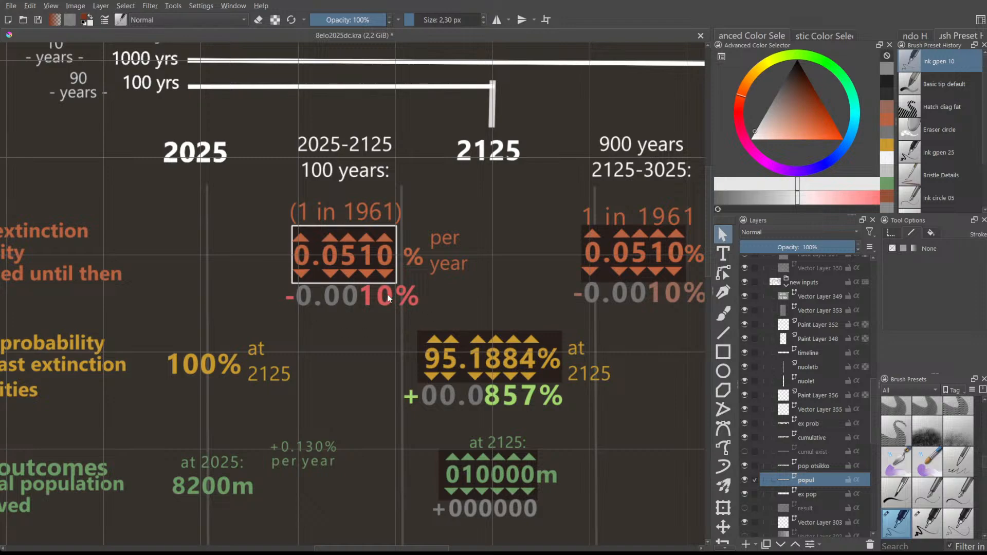
scroll(294, 231, up, 1)
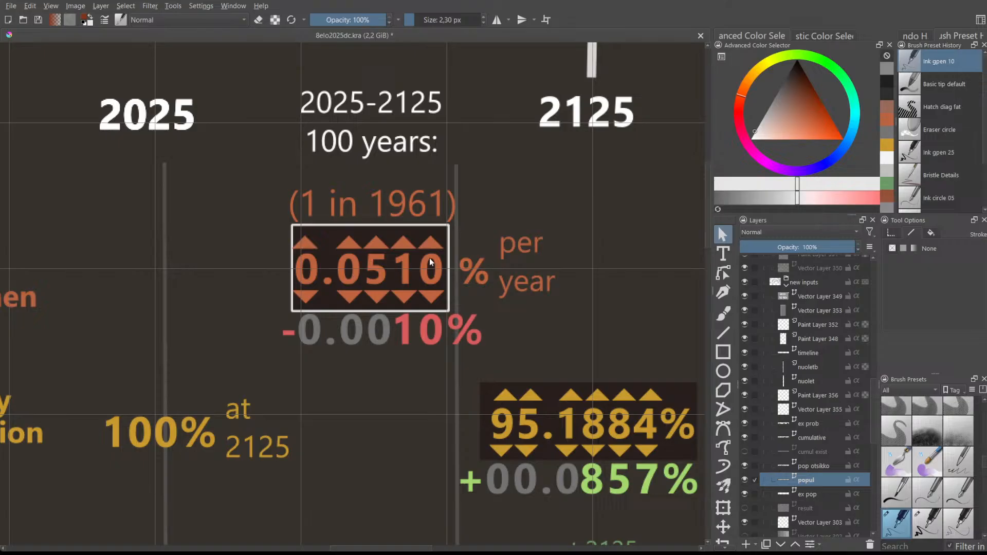
scroll(409, 254, down, 2)
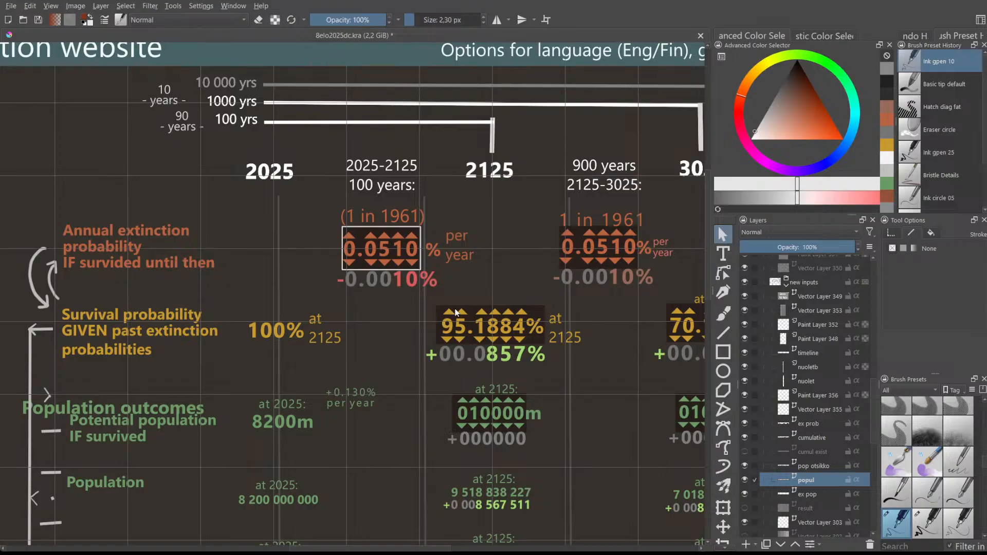
scroll(509, 357, down, 1)
scroll(560, 386, down, 1)
scroll(591, 410, up, 1)
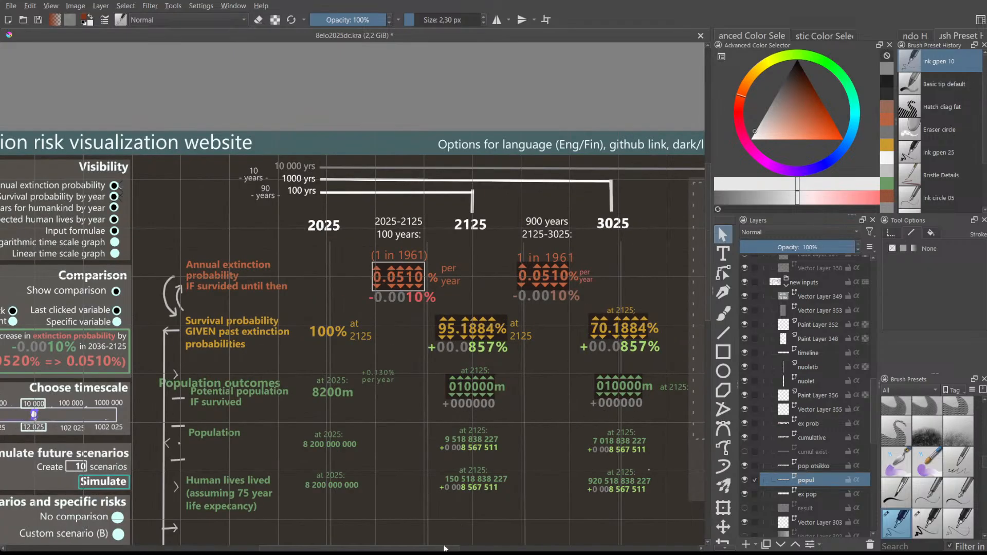
scroll(445, 548, right, 2)
scroll(420, 457, up, 1)
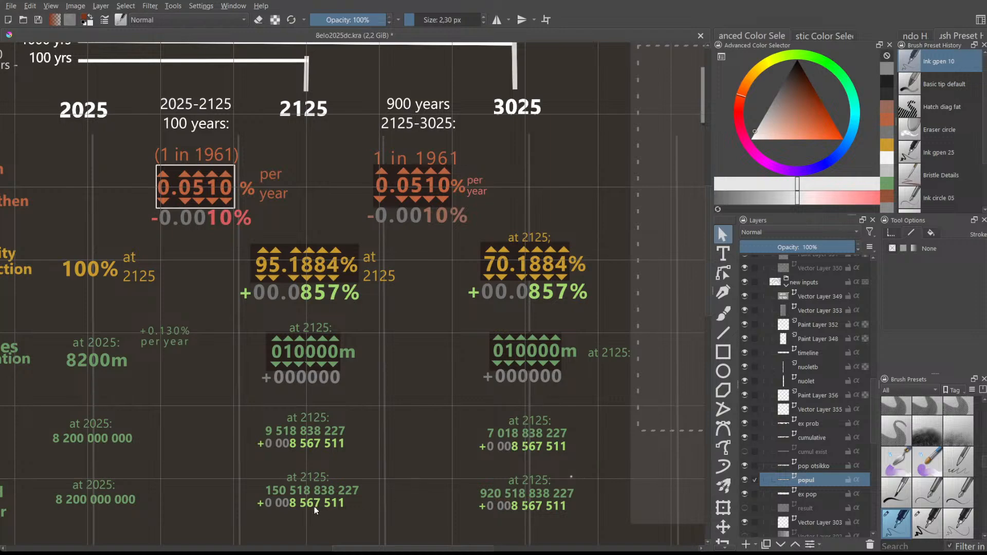
drag(389, 550, 313, 545)
scroll(308, 509, down, 1)
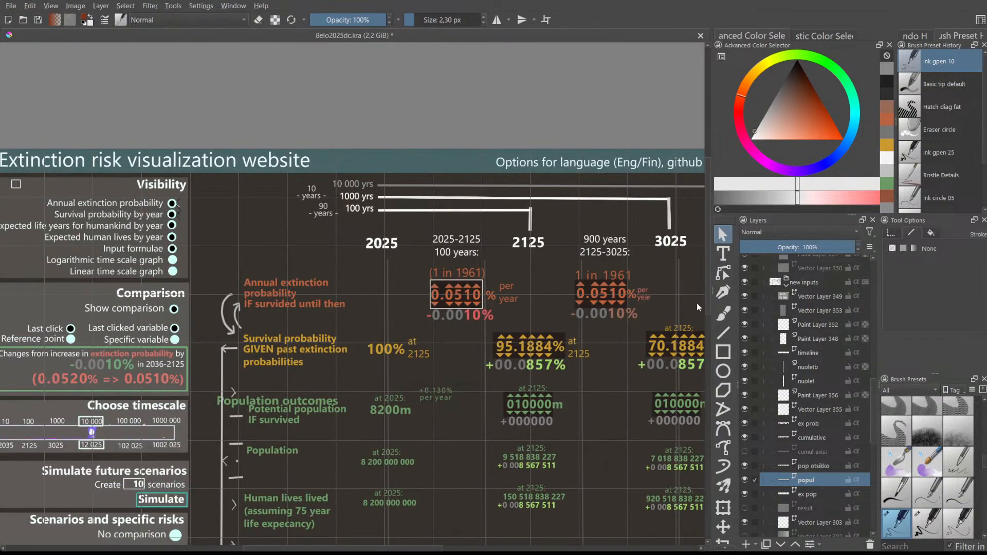
scroll(709, 308, down, 3)
scroll(710, 316, down, 3)
scroll(560, 434, up, 2)
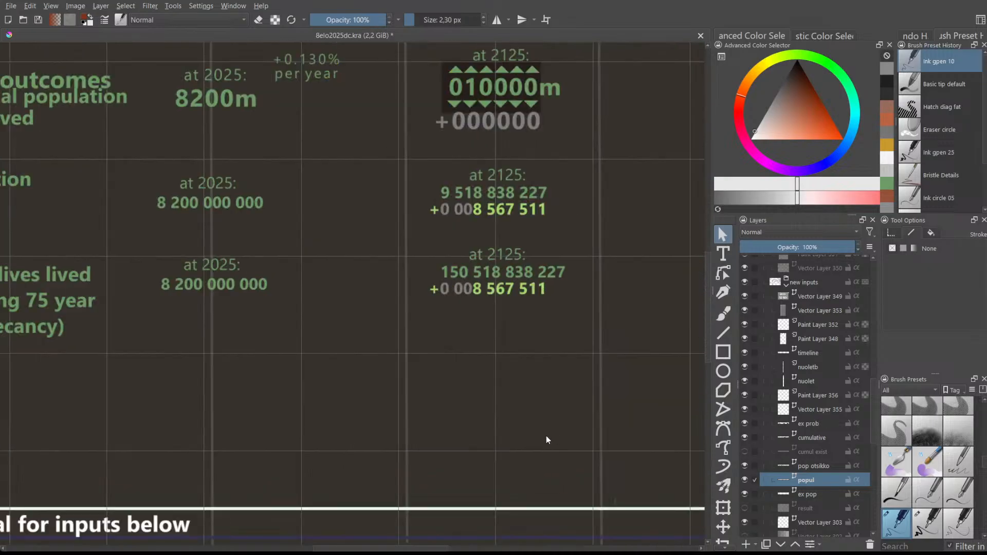
scroll(440, 433, down, 1)
drag(360, 548, 403, 532)
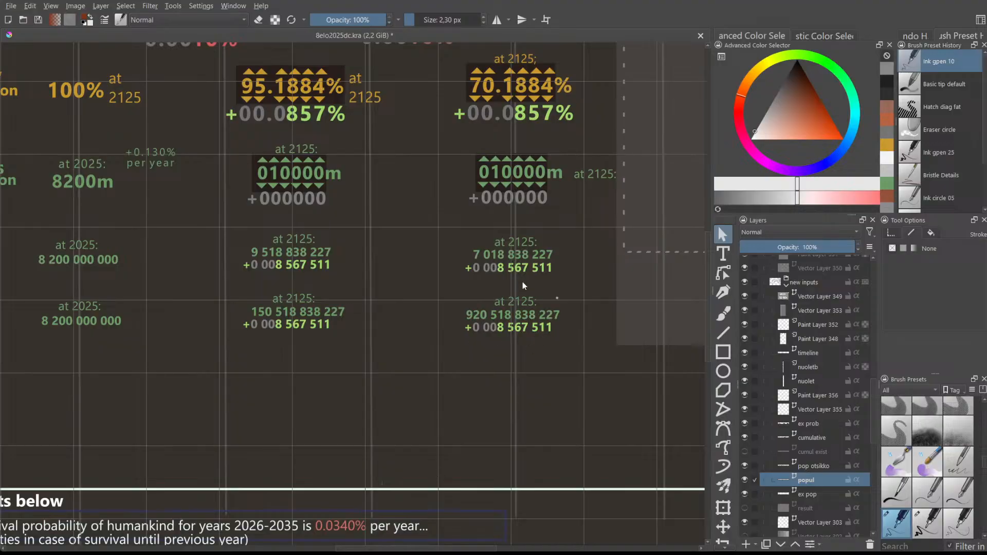
scroll(509, 294, up, 5)
scroll(517, 301, down, 4)
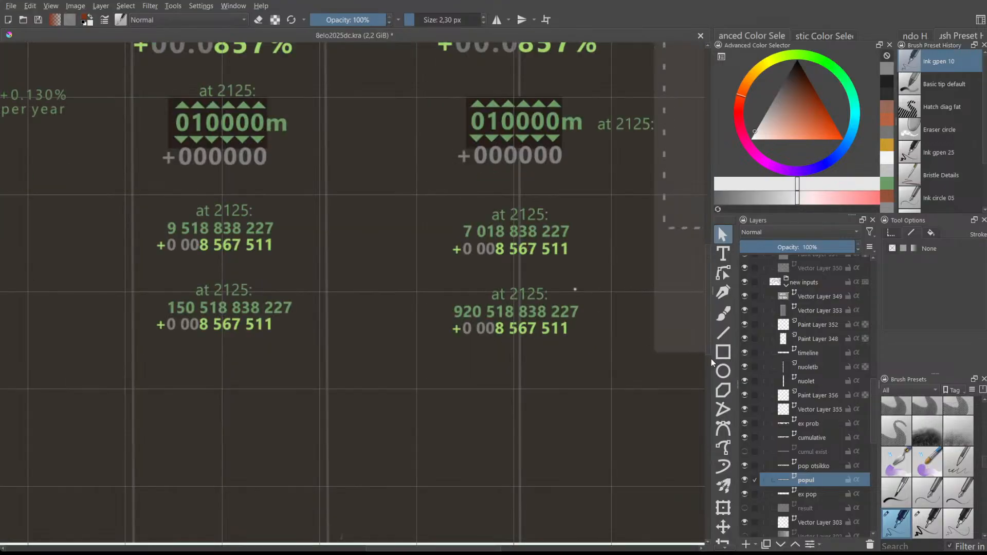
- Zoom in close on the 2125–3025 probability spinners to inspect their values
mouse_move(707, 345)
mouse_down()
mouse_move(695, 251)
mouse_move(711, 339)
mouse_up()
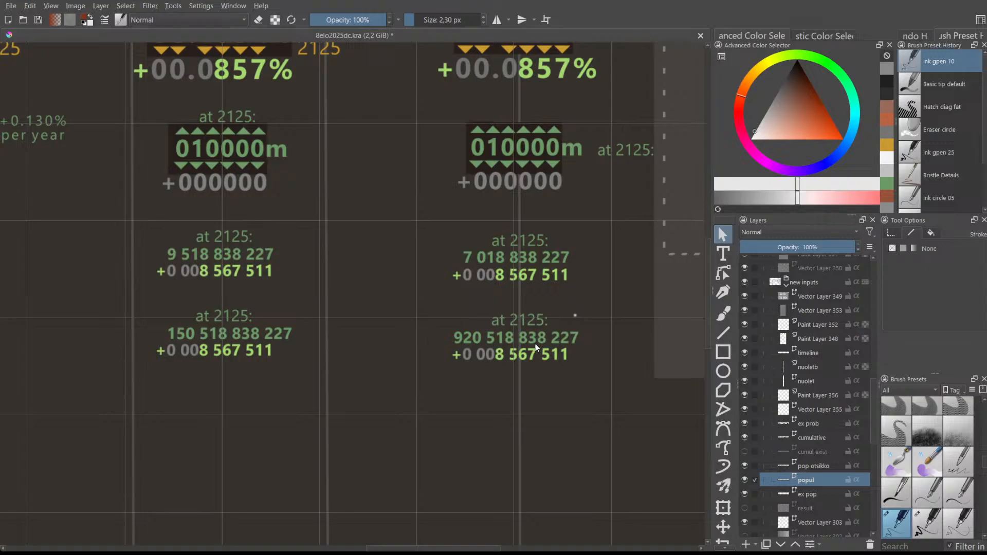
drag(706, 325, 705, 294)
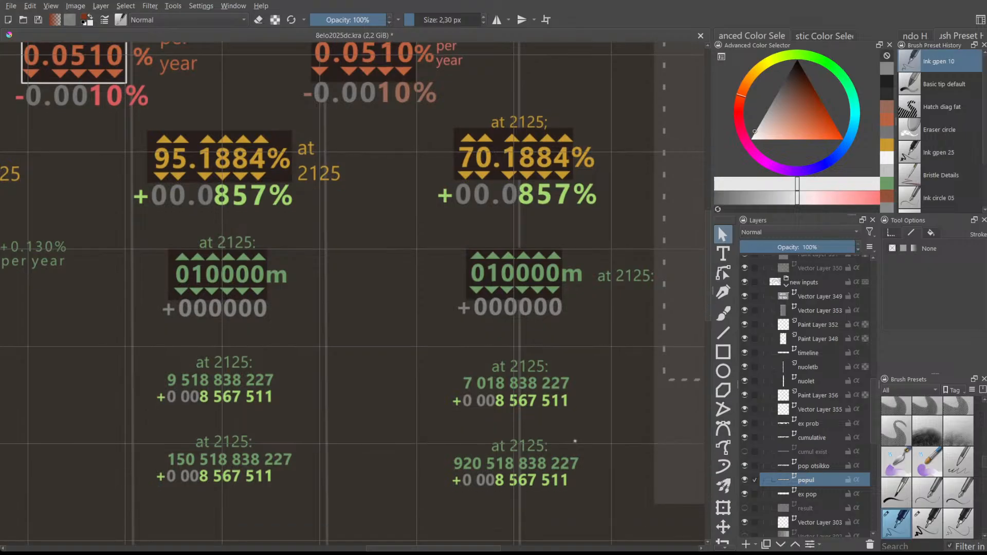
drag(461, 549, 481, 536)
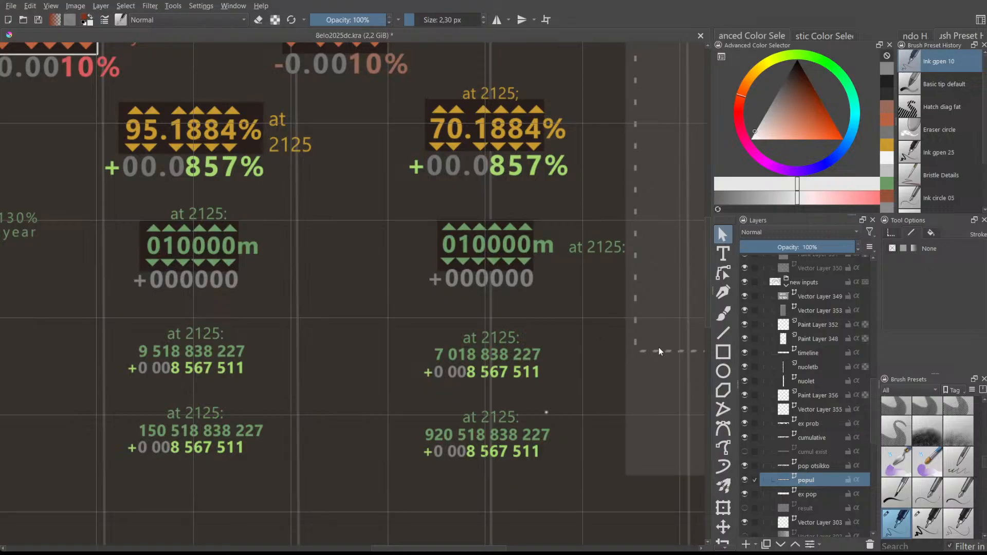
scroll(706, 308, up, 4)
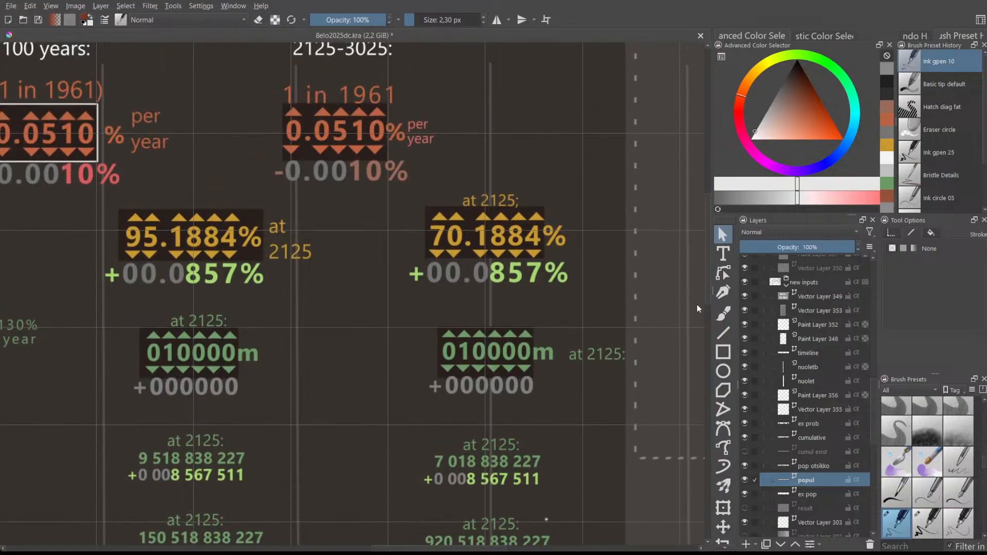
drag(447, 546, 429, 548)
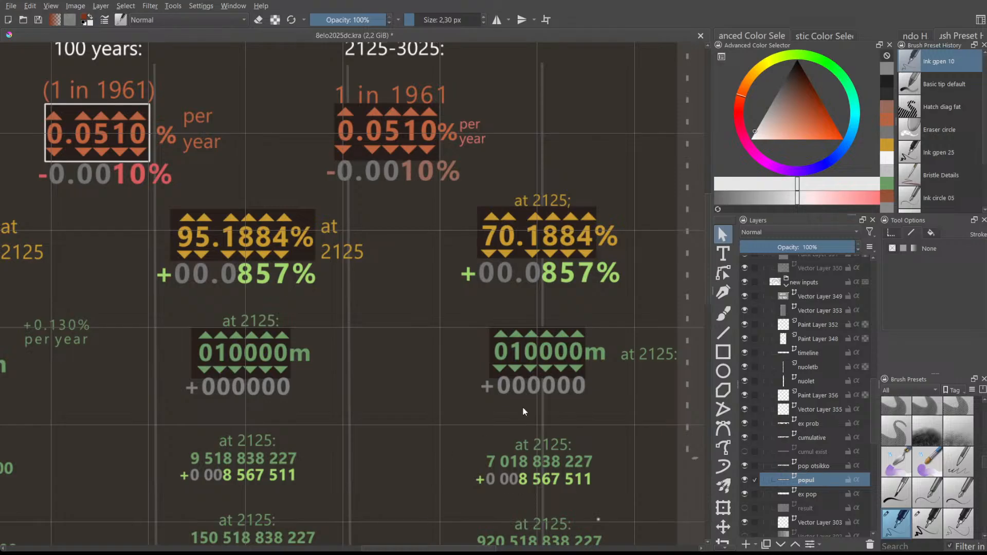
scroll(708, 288, up, 4)
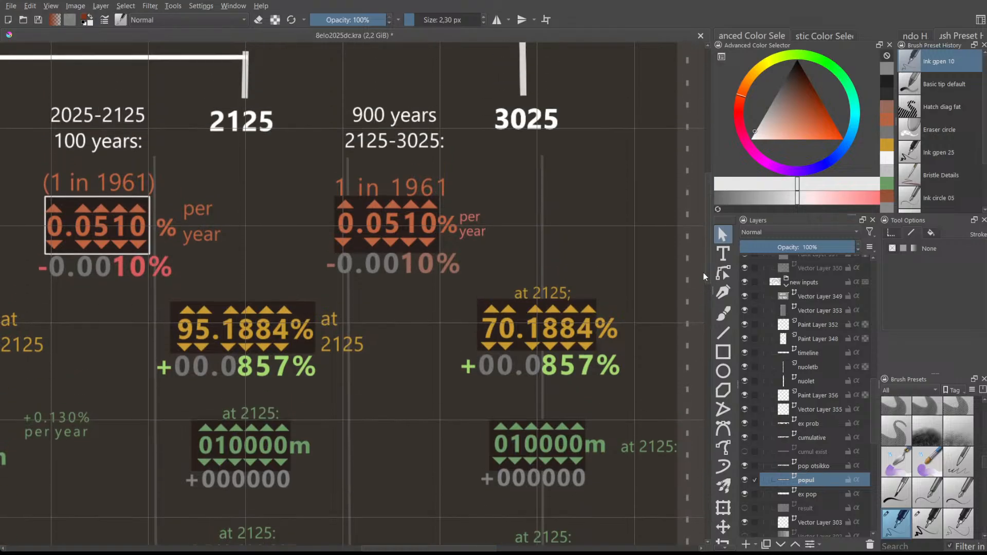
drag(446, 550, 259, 494)
scroll(707, 260, down, 15)
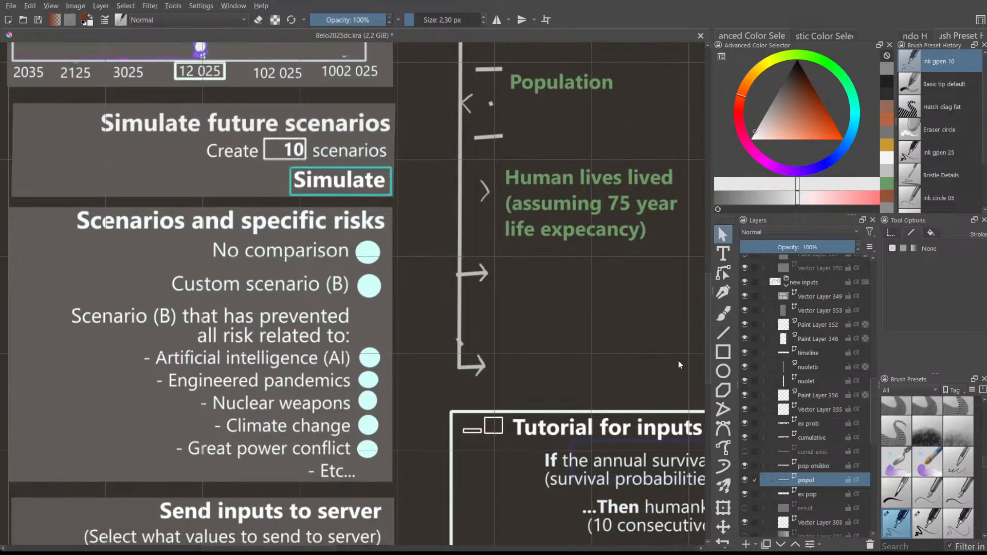
scroll(678, 362, up, 6)
scroll(674, 323, up, 3)
drag(339, 548, 412, 547)
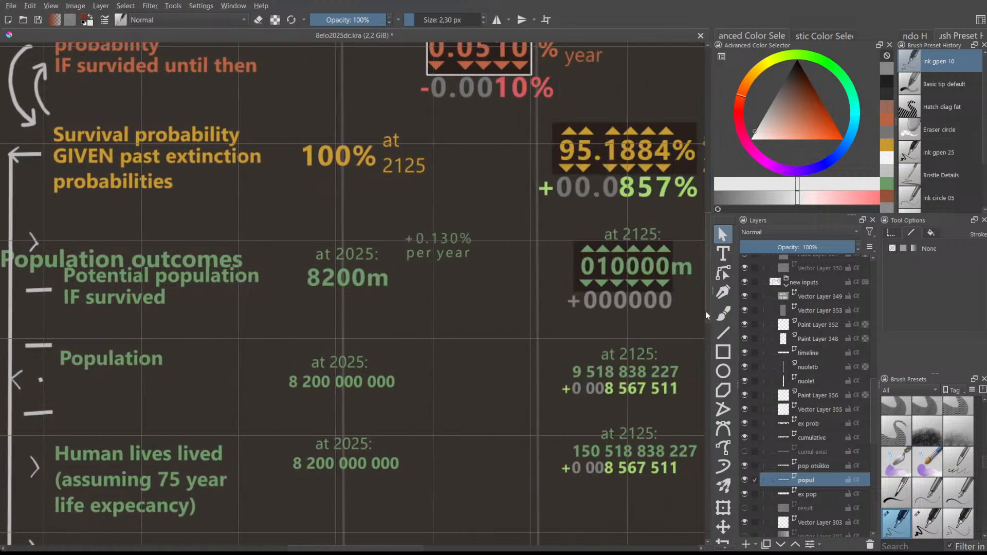
scroll(704, 305, up, 5)
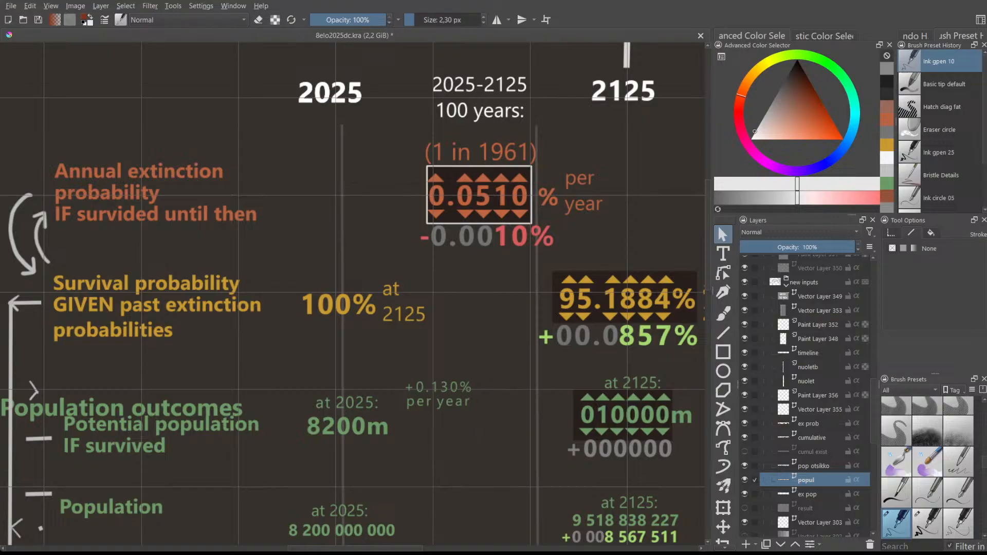
drag(332, 549, 365, 548)
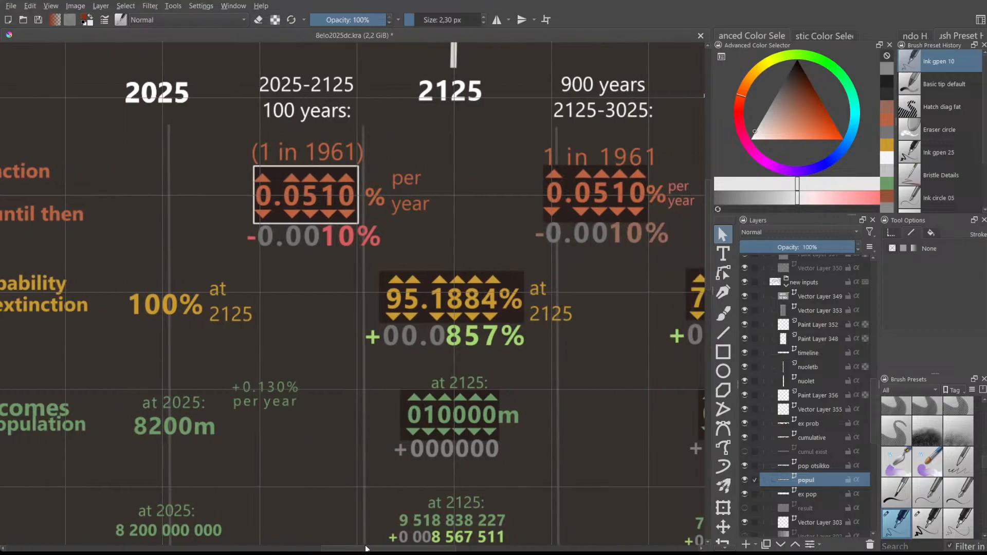
scroll(395, 300, down, 2)
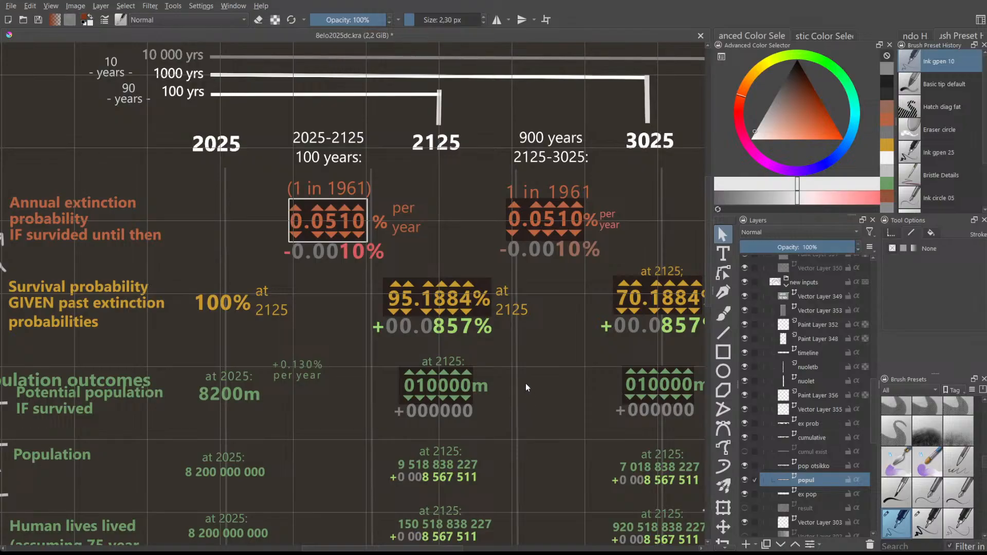
mouse_move(705, 280)
mouse_down()
mouse_move(705, 297)
mouse_move(704, 287)
mouse_up()
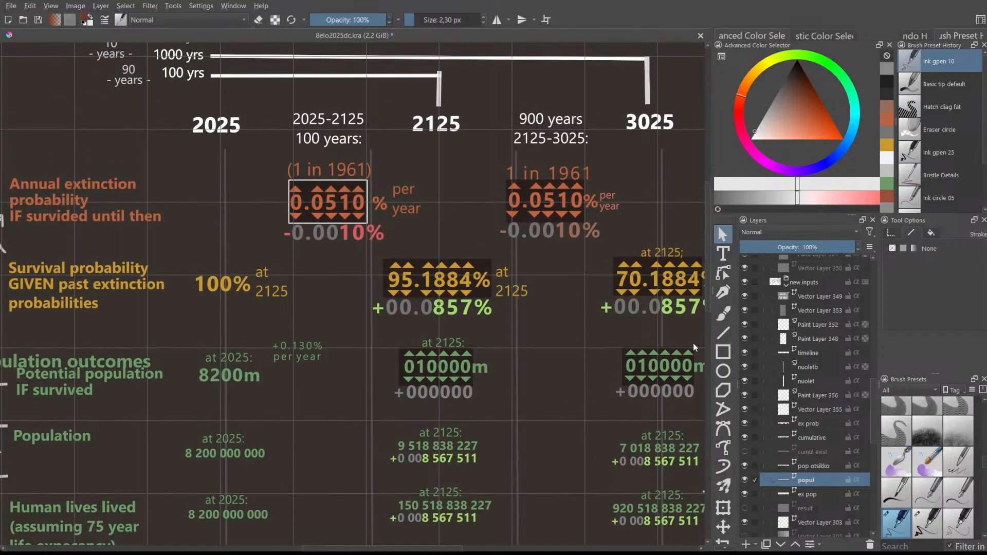
drag(707, 207, 708, 219)
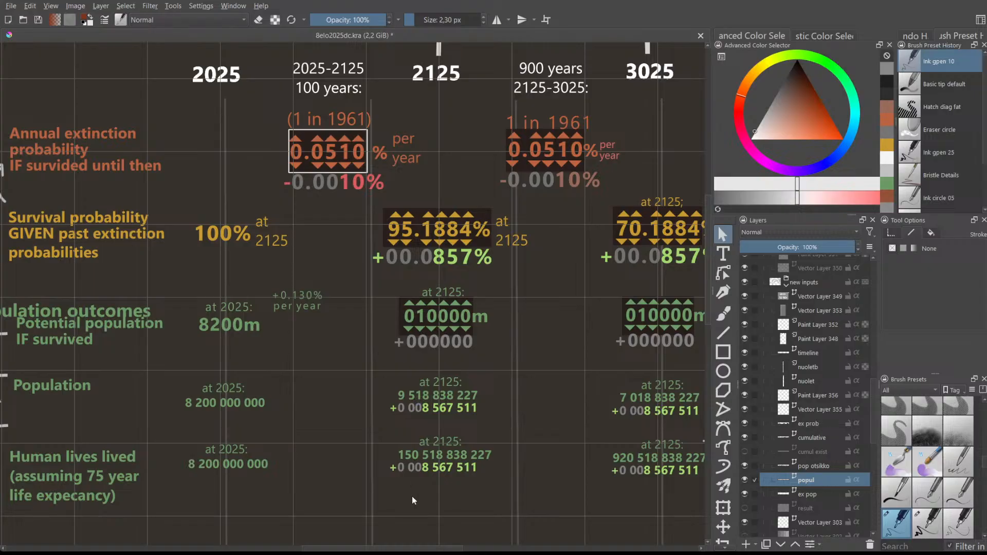
drag(402, 543, 417, 544)
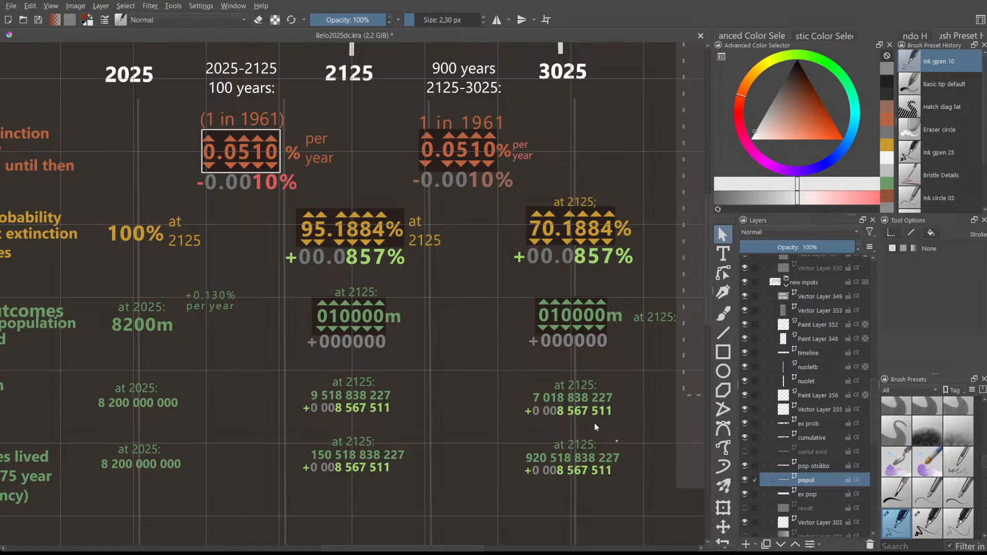
drag(451, 549, 465, 550)
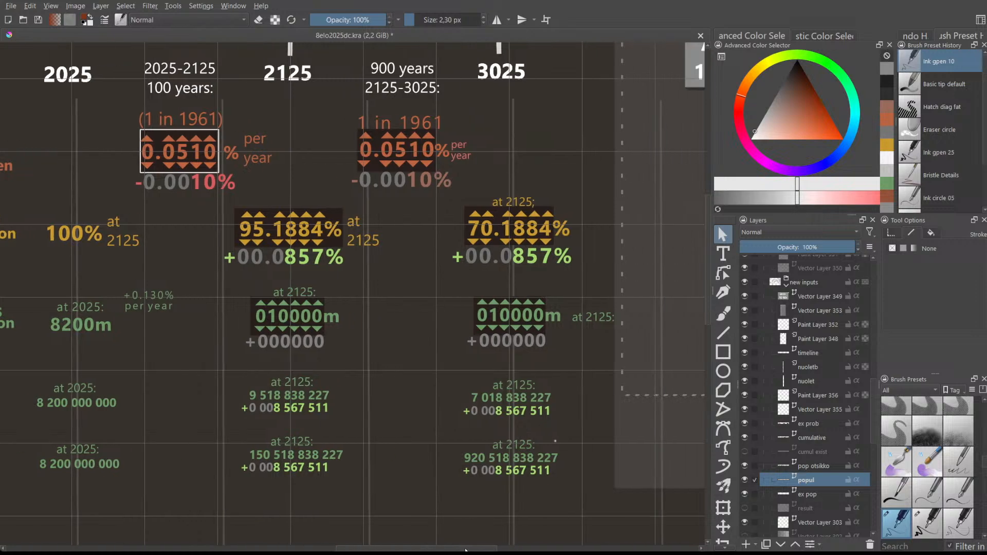
drag(705, 234, 706, 216)
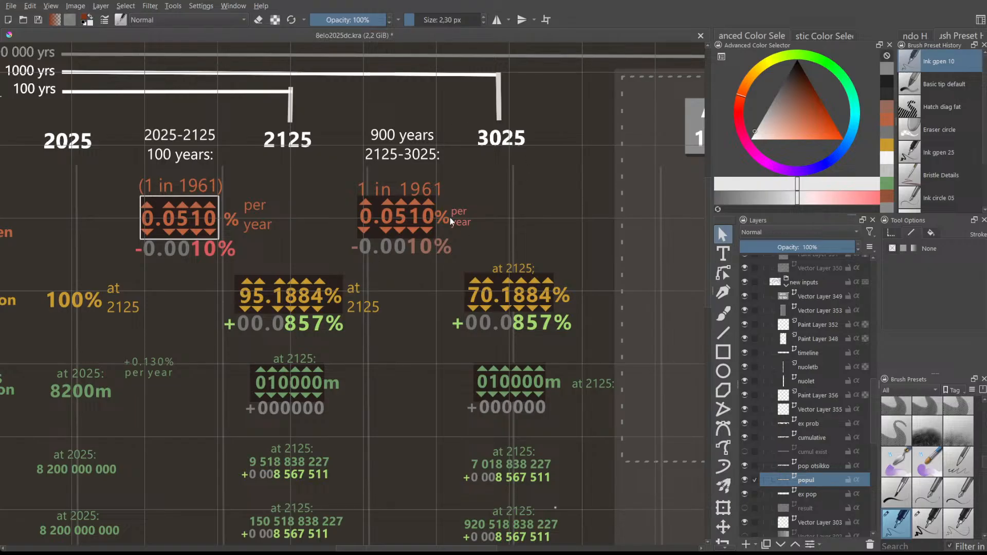
scroll(398, 158, up, 2)
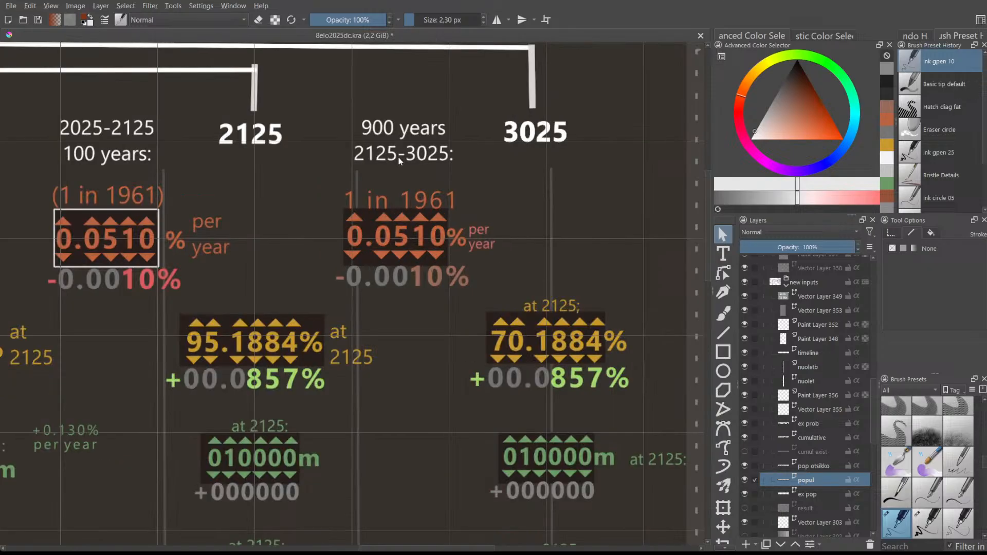
scroll(399, 157, up, 2)
scroll(415, 220, down, 2)
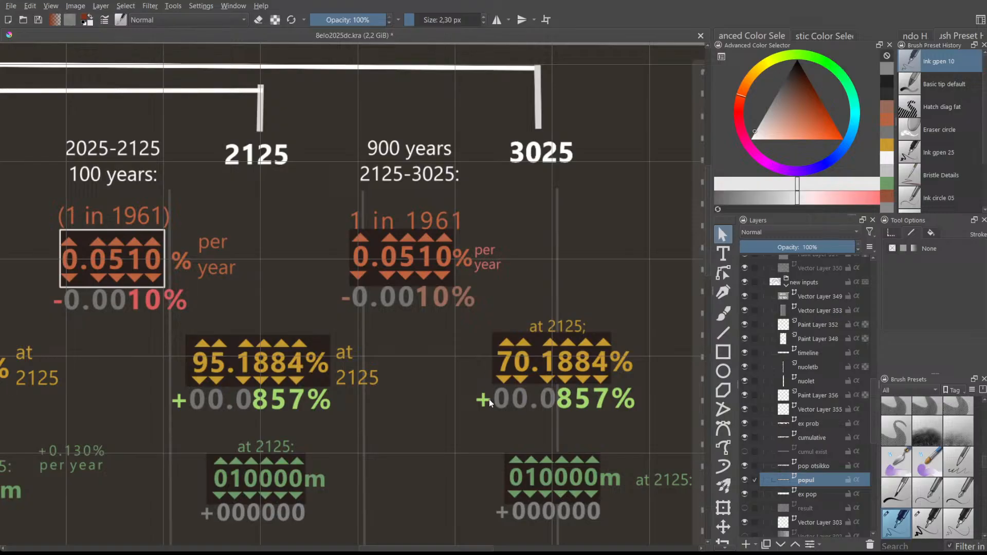
scroll(535, 390, down, 1)
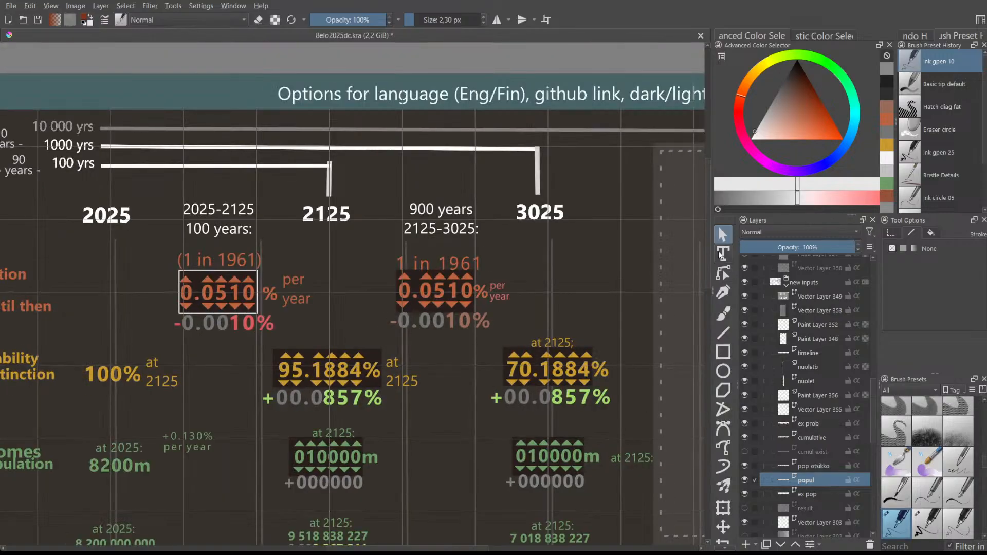
scroll(710, 245, down, 3)
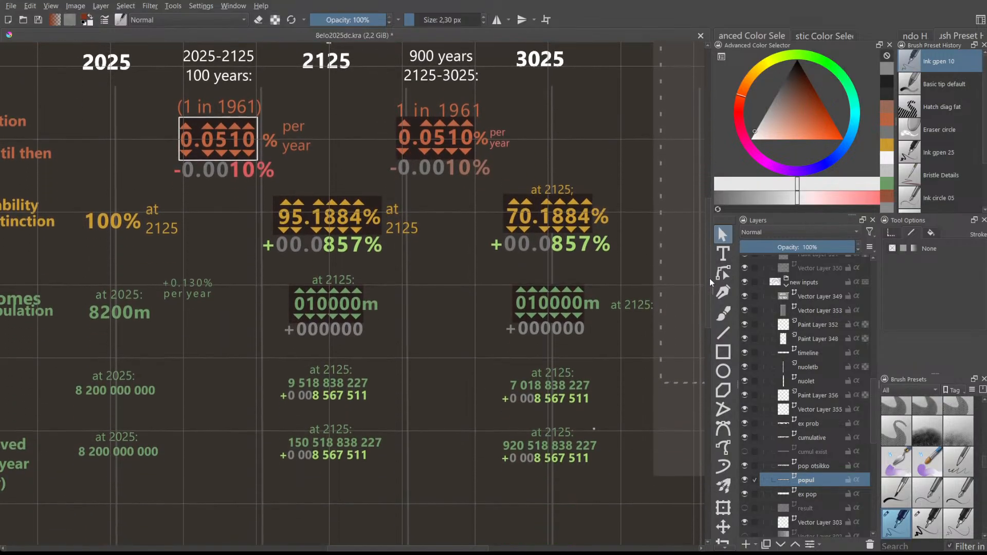
scroll(533, 387, up, 1)
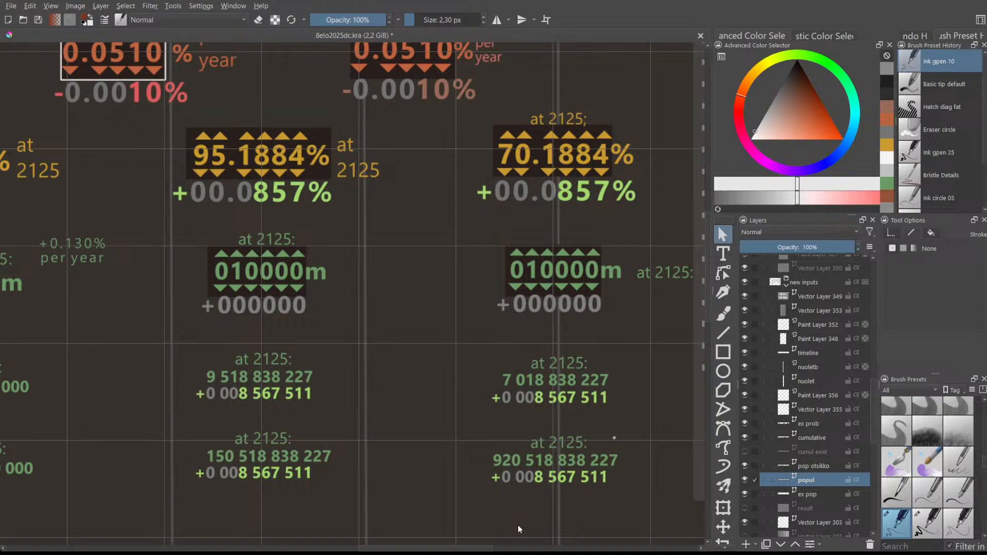
drag(456, 549, 377, 546)
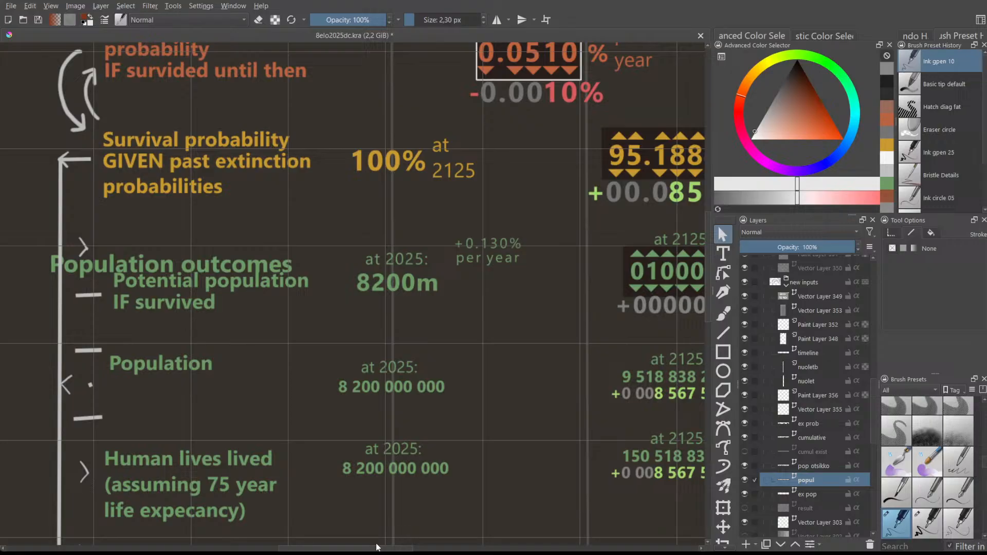
drag(377, 547, 374, 547)
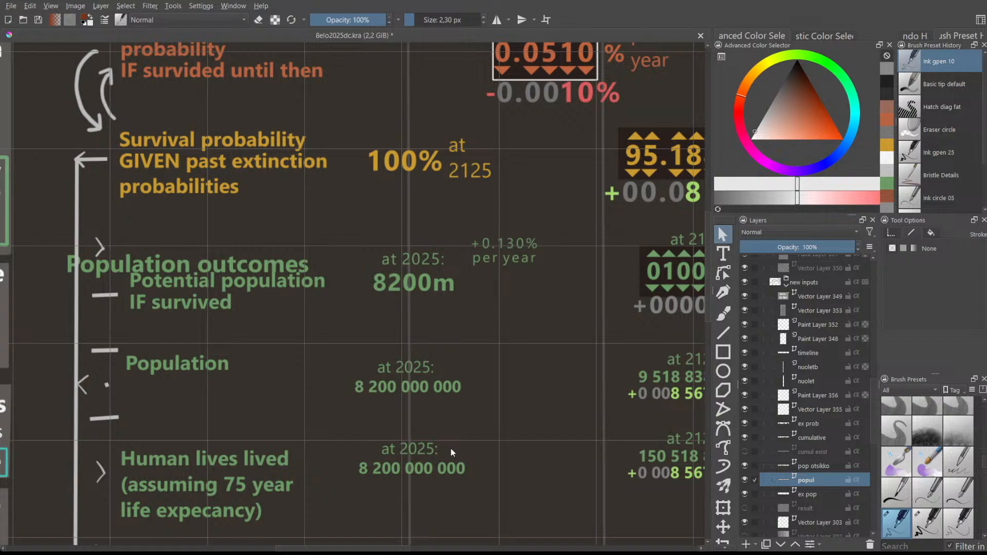
drag(305, 536, 402, 532)
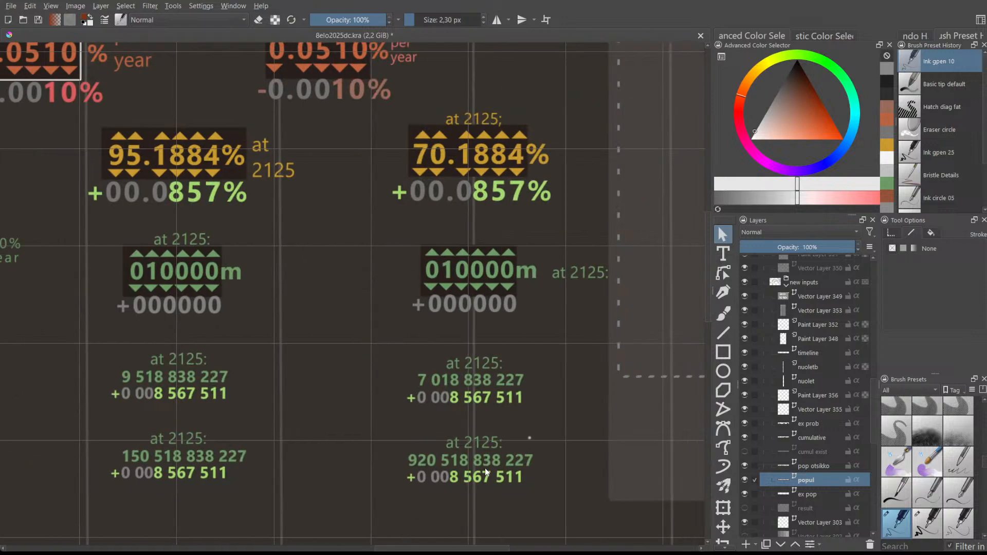
scroll(707, 294, down, 1)
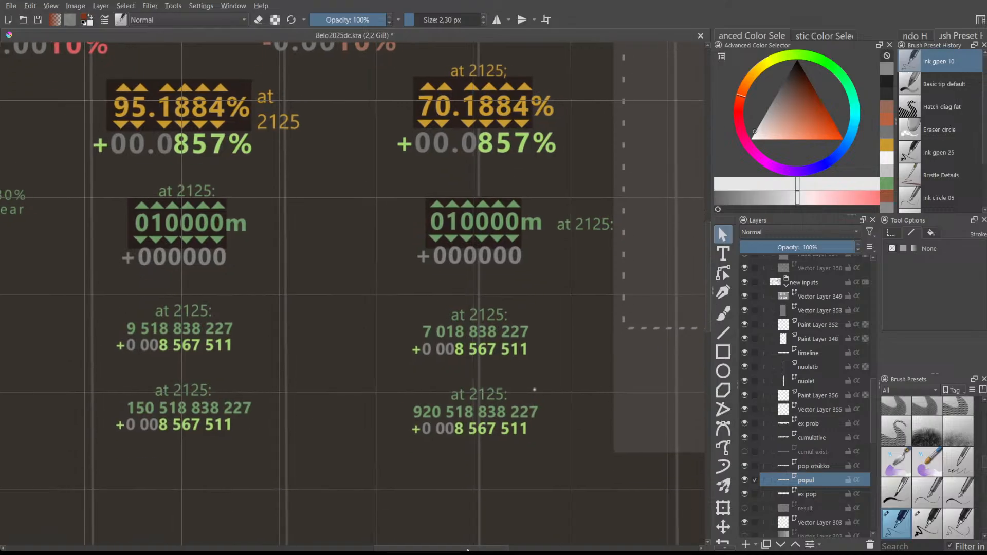
drag(467, 549, 461, 549)
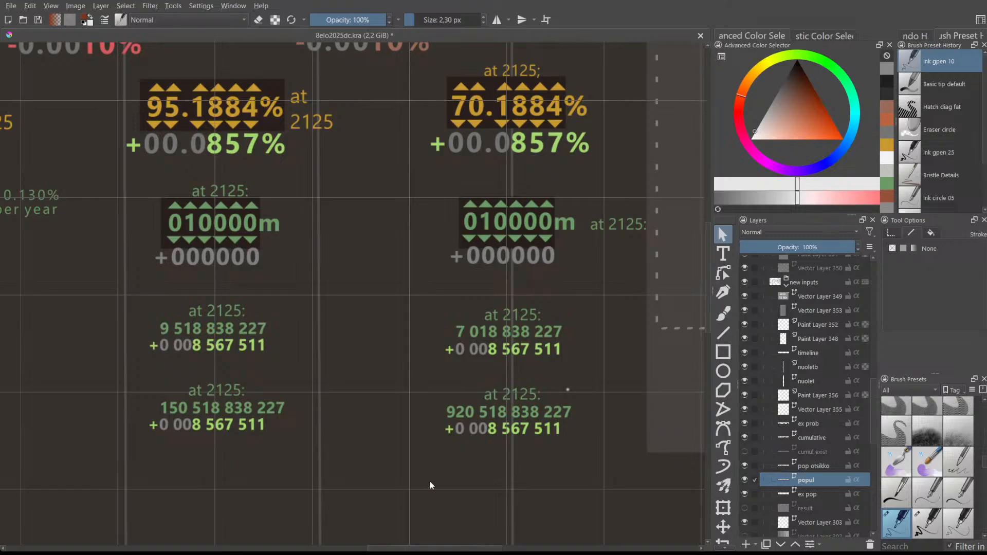
scroll(425, 463, down, 1)
mouse_move(424, 548)
mouse_down()
mouse_move(370, 545)
mouse_move(431, 547)
mouse_up()
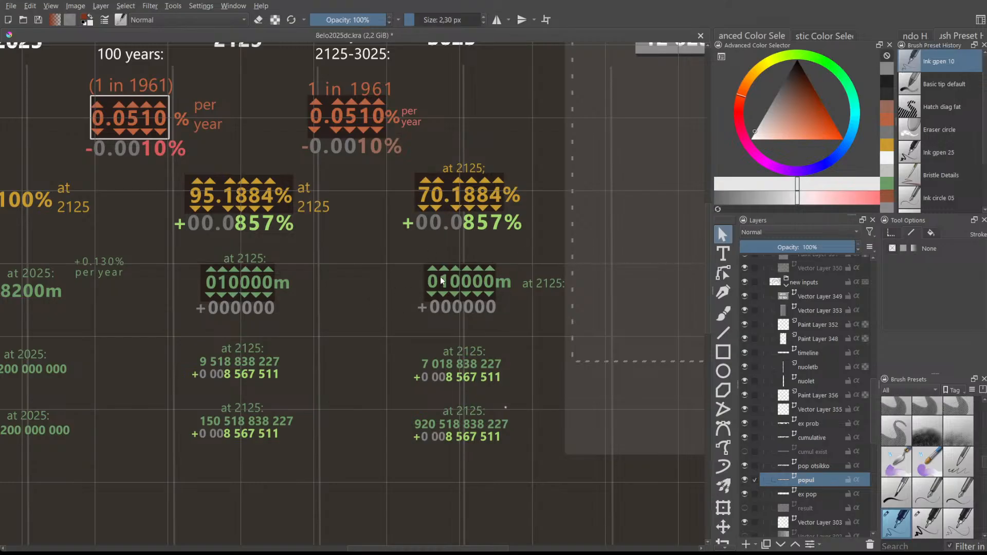
scroll(442, 280, up, 2)
scroll(465, 284, up, 1)
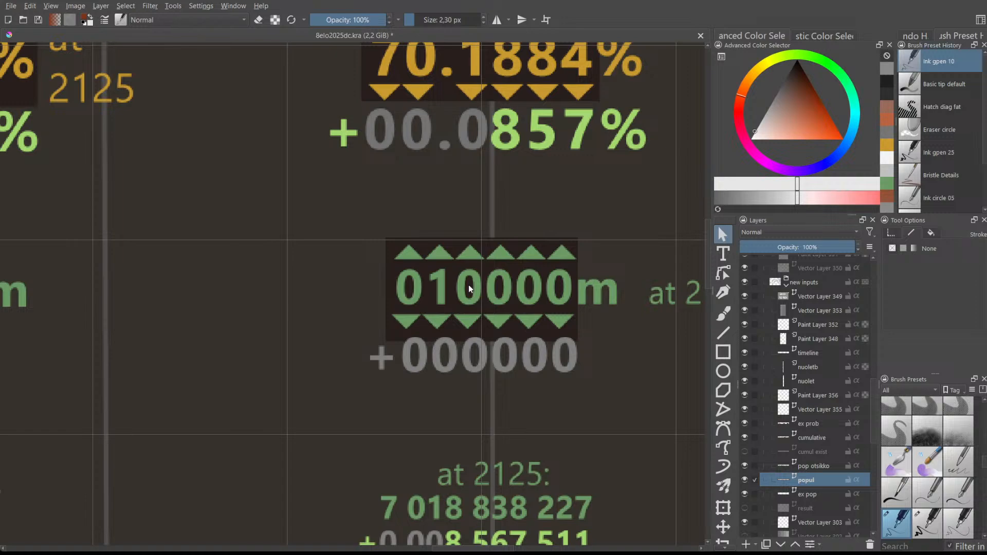
scroll(468, 285, up, 1)
scroll(468, 288, down, 2)
scroll(468, 286, down, 1)
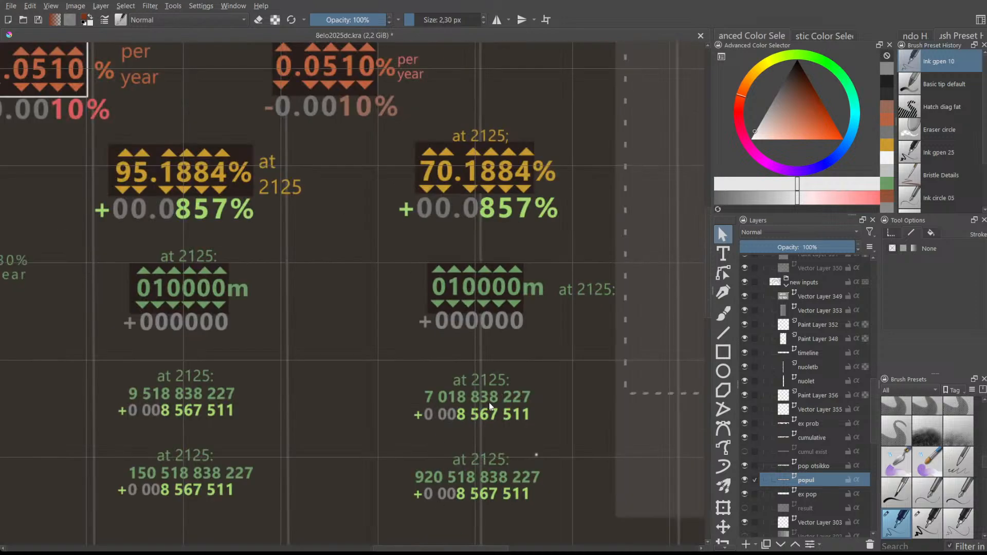
scroll(464, 493, left, 2)
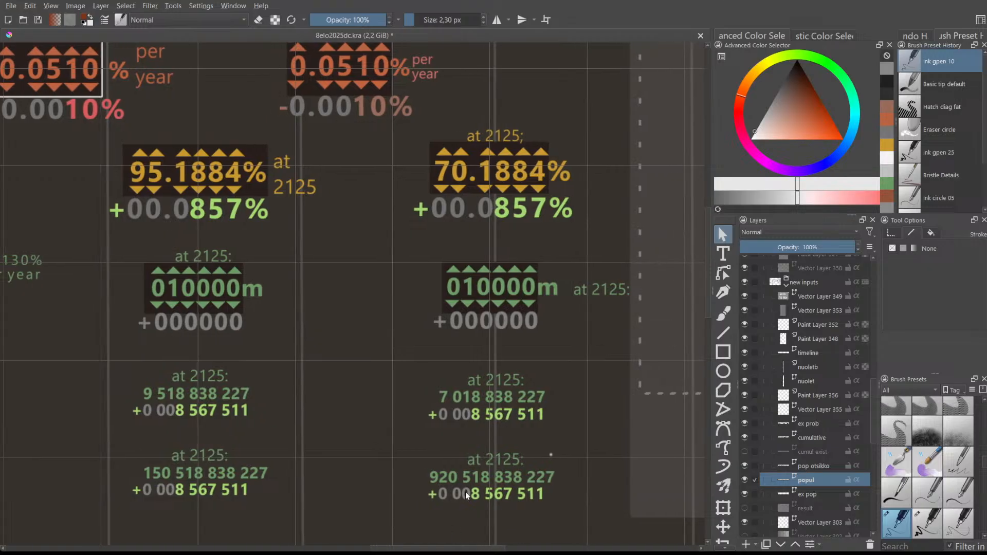
scroll(461, 497, down, 1)
scroll(460, 494, up, 1)
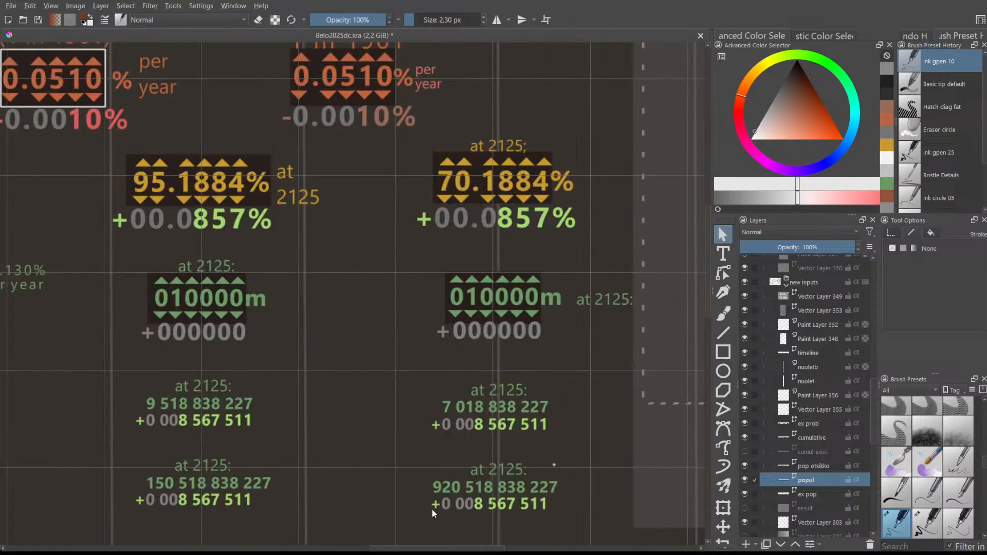
- Scroll to the document's top-left and zoom out to show the options panels through the 3025 column
drag(427, 548, 318, 528)
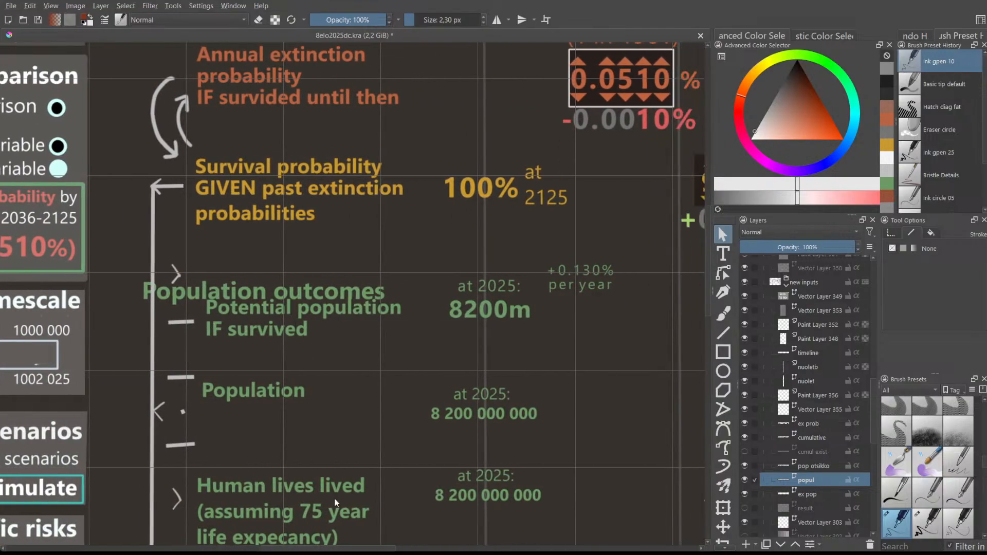
drag(337, 547, 262, 533)
drag(706, 224, 705, 137)
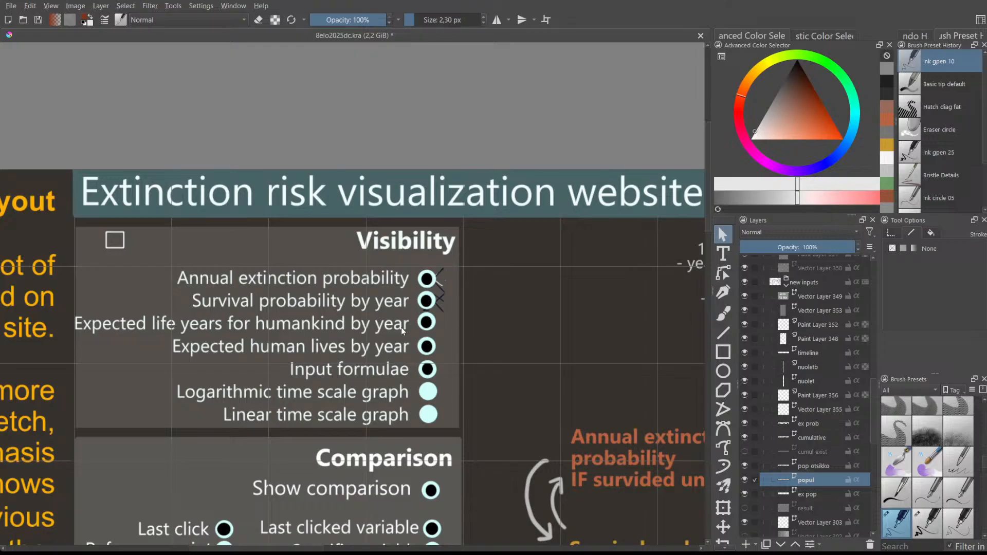
scroll(401, 327, up, 2)
scroll(411, 337, down, 2)
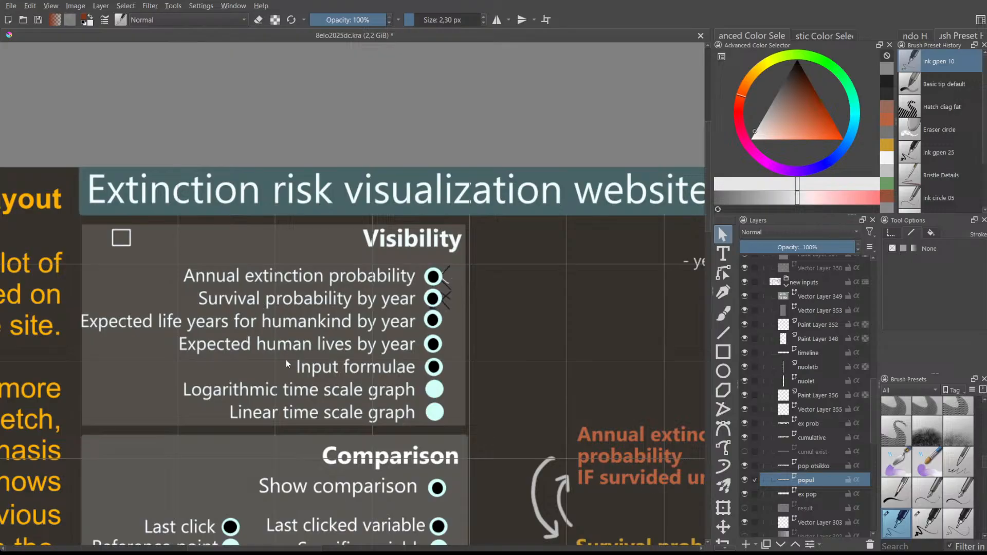
scroll(286, 372, down, 3)
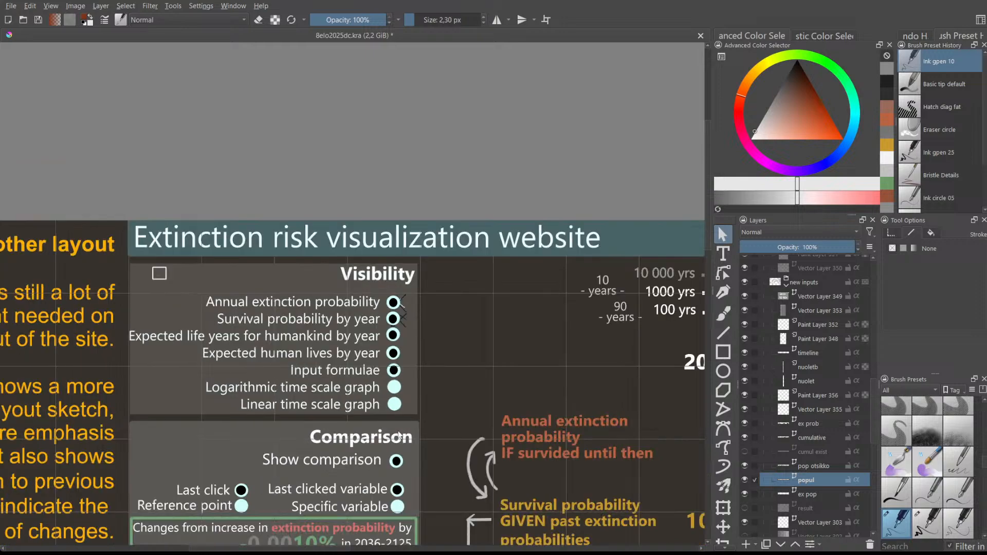
drag(357, 550, 421, 550)
drag(706, 203, 717, 280)
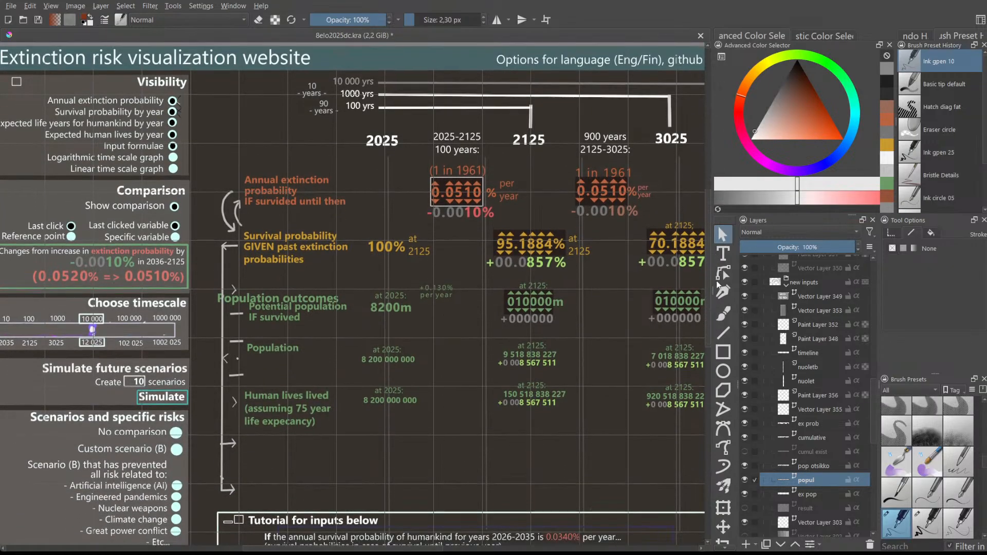
scroll(513, 426, up, 2)
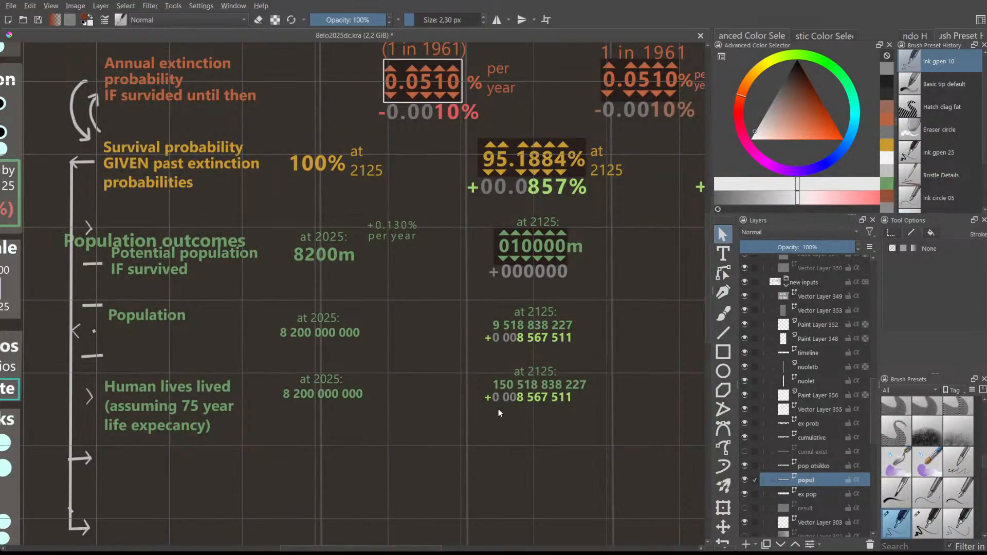
scroll(443, 438, down, 2)
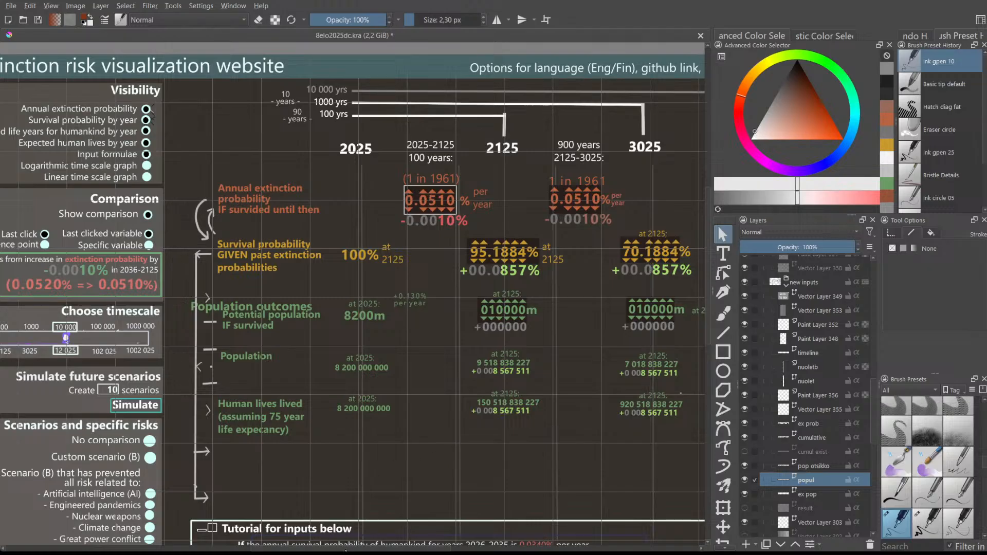
- Rename 'Potential population IF survived' to 'Welfare IF survived' and move it below Population outcomes
drag(345, 550, 354, 550)
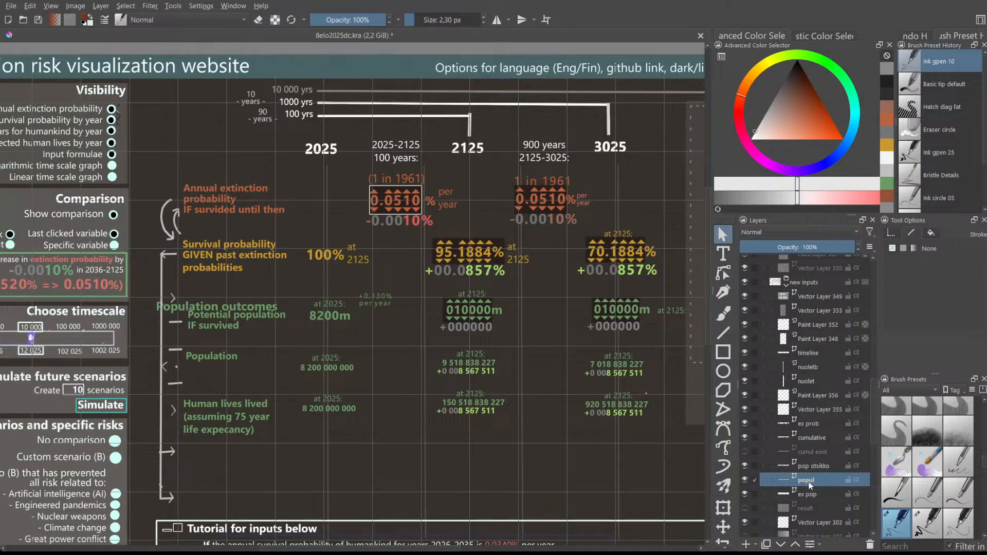
double_click(229, 317)
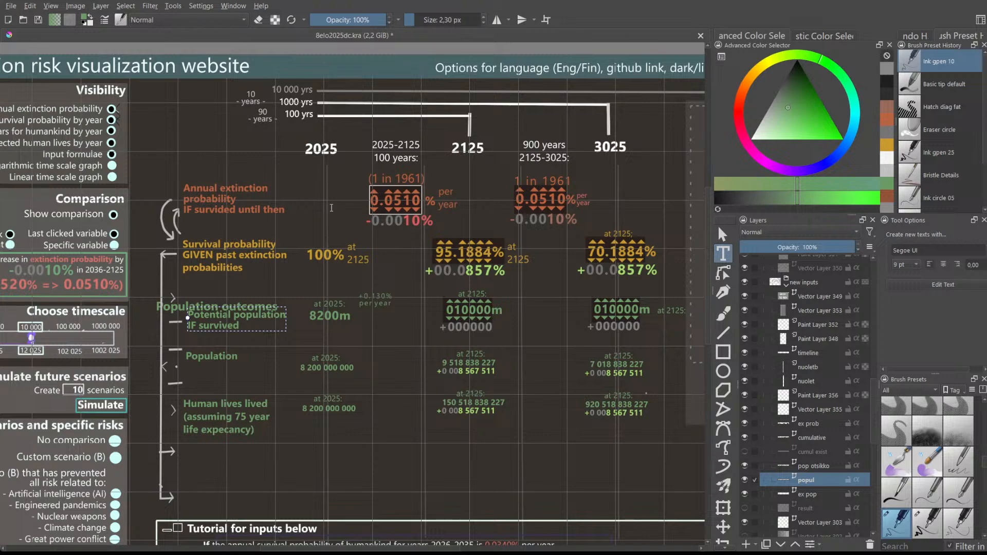
click(472, 366)
key(Escape)
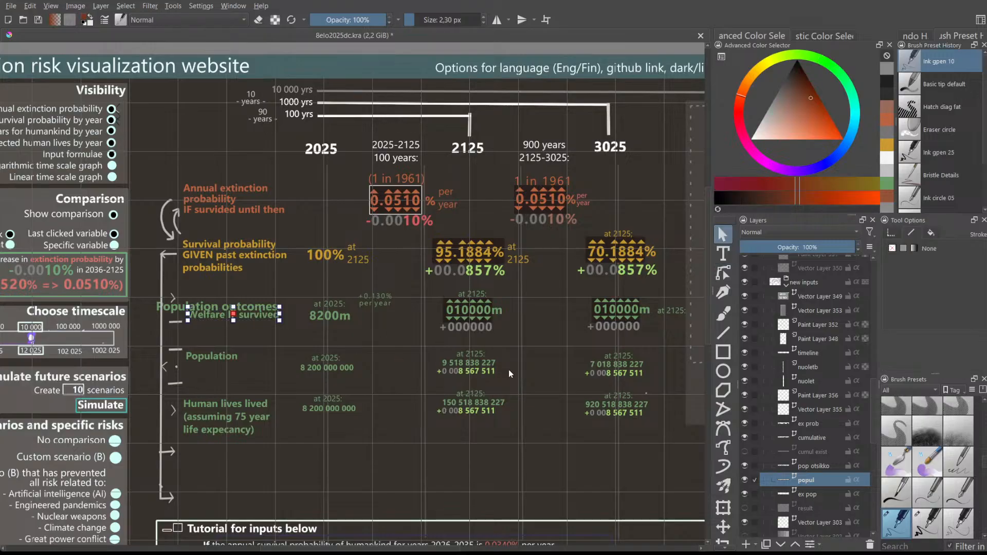
drag(215, 315, 214, 322)
click(252, 275)
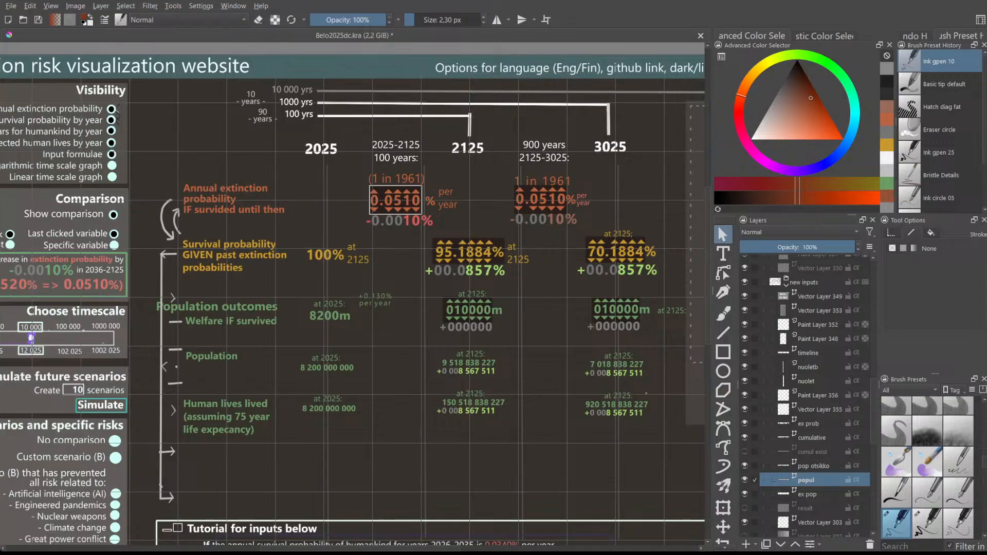
- Fine-tune the Welfare IF survived label's position just under the heading
click(218, 323)
drag(216, 319, 215, 318)
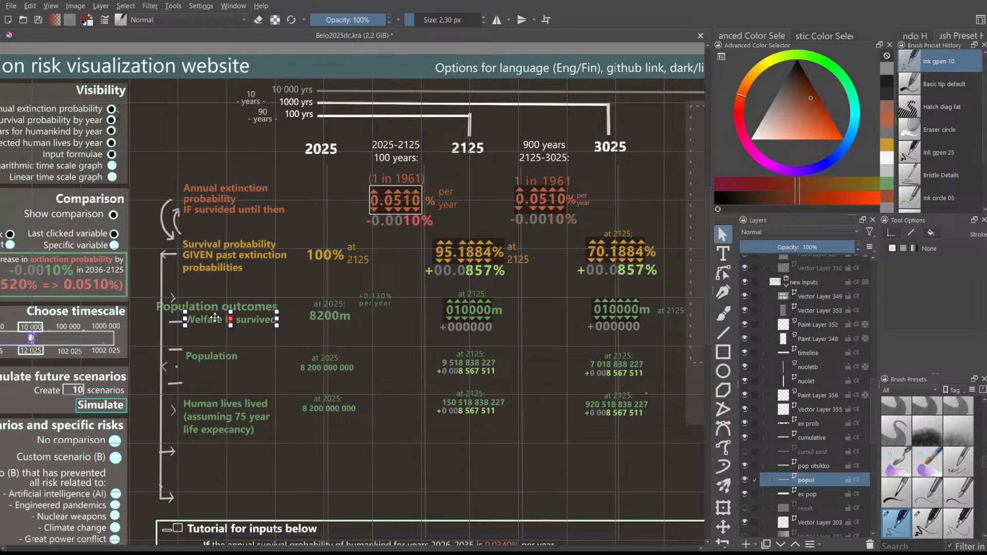
click(266, 266)
click(232, 324)
drag(211, 318, 211, 321)
click(217, 339)
click(212, 326)
click(211, 335)
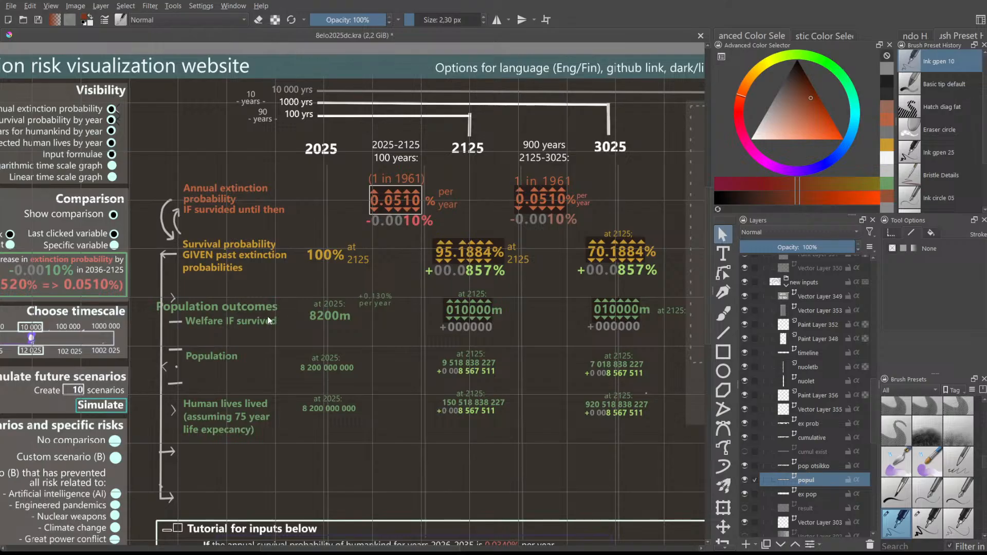
- Raise the Population outcomes heading slightly on the pop otsikko layer
click(217, 322)
scroll(827, 458, down, 1)
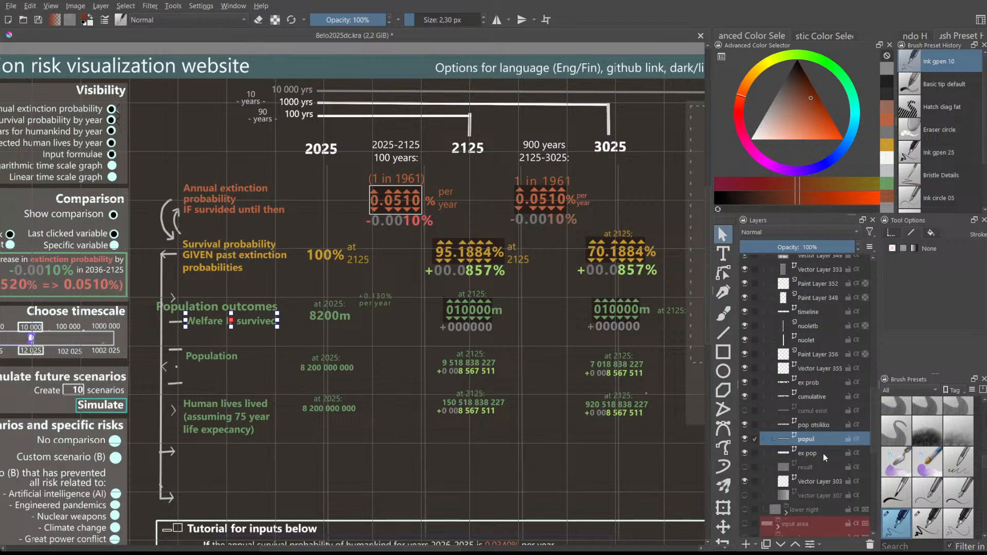
click(807, 430)
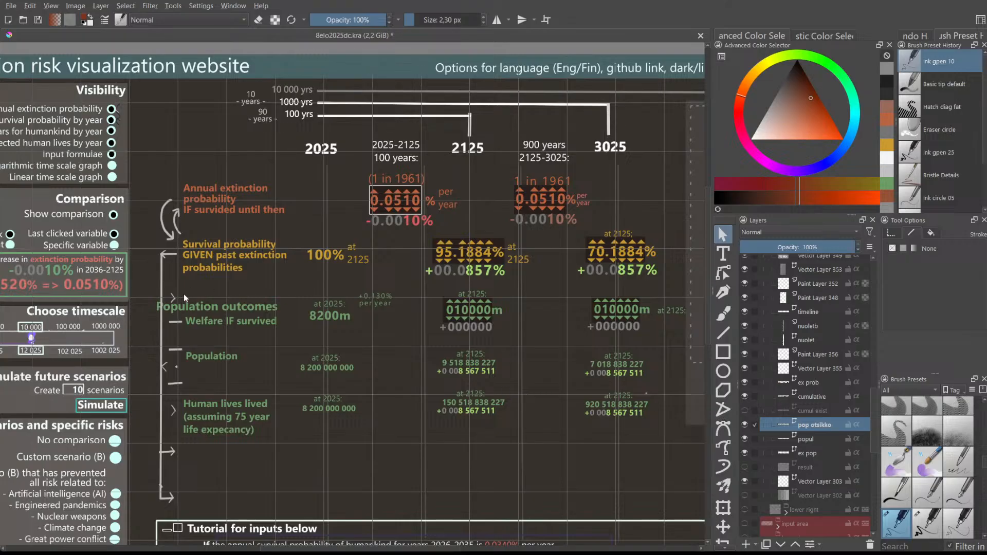
drag(228, 310, 227, 303)
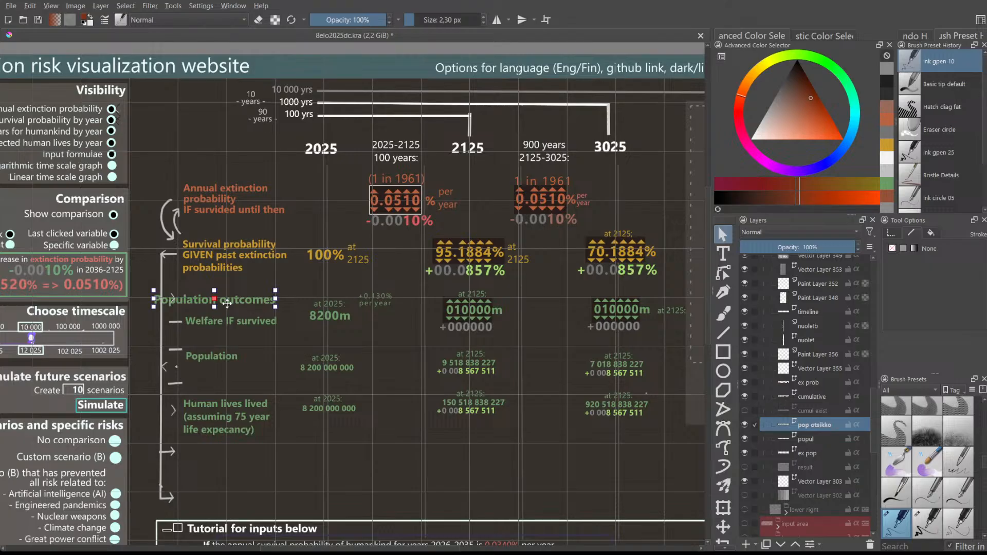
- Rename the heading text to 'Welfare outcomes'
key(t)
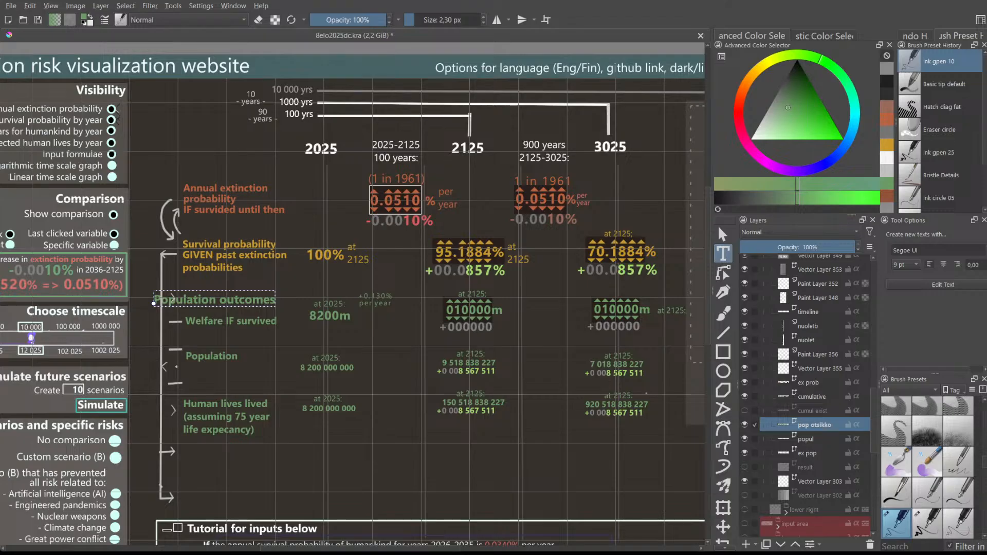
click(481, 366)
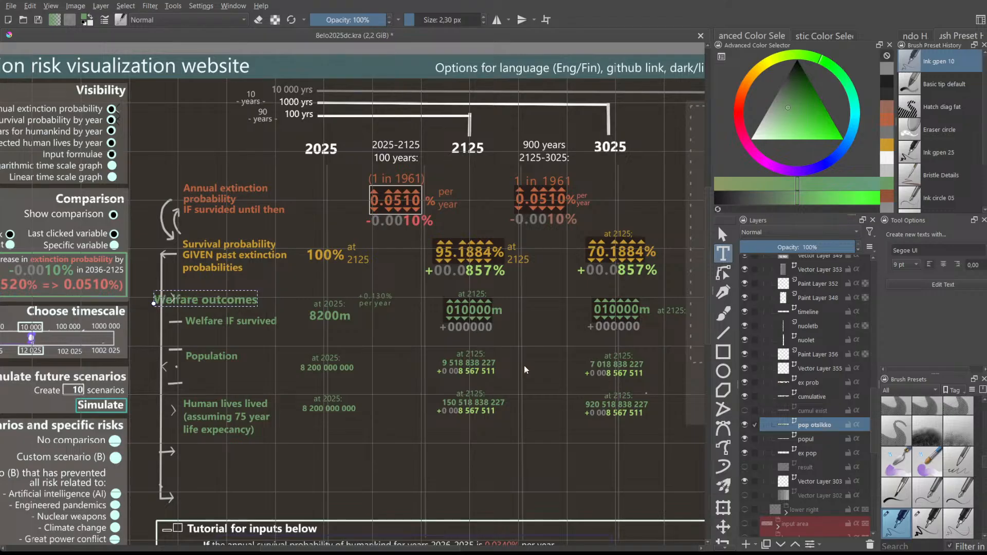
click(521, 365)
click(262, 327)
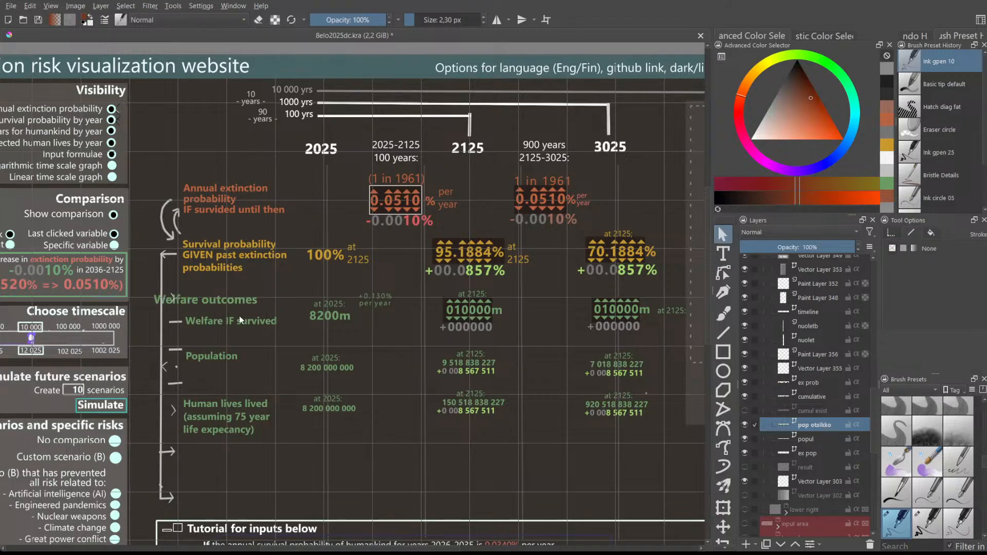
click(215, 298)
drag(286, 547, 289, 548)
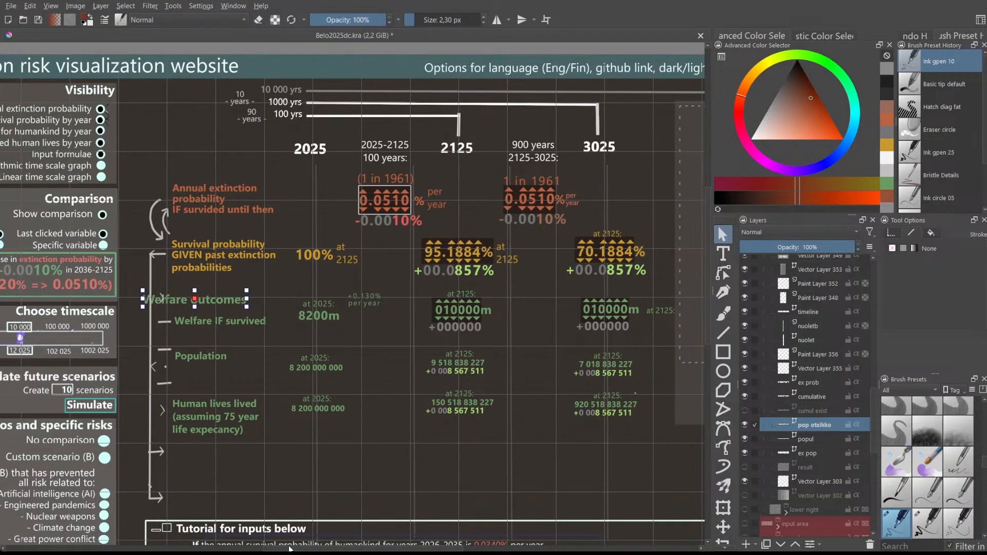
click(263, 355)
scroll(262, 323, down, 1)
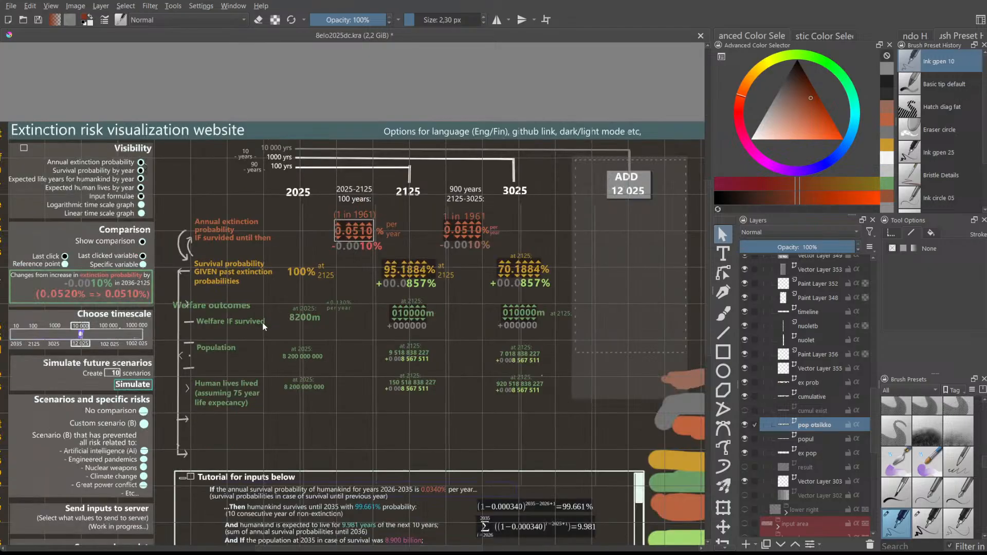
scroll(236, 345, up, 1)
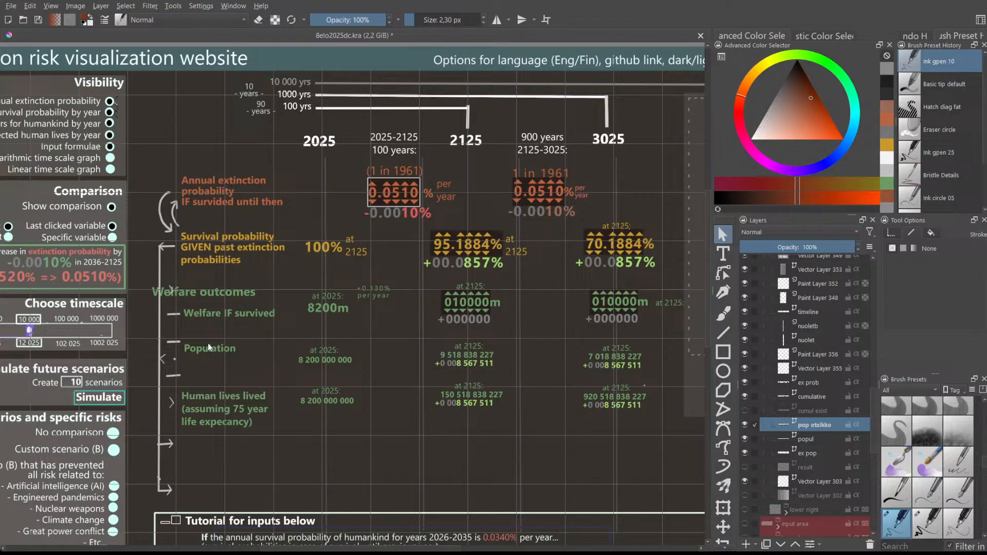
drag(392, 548, 366, 541)
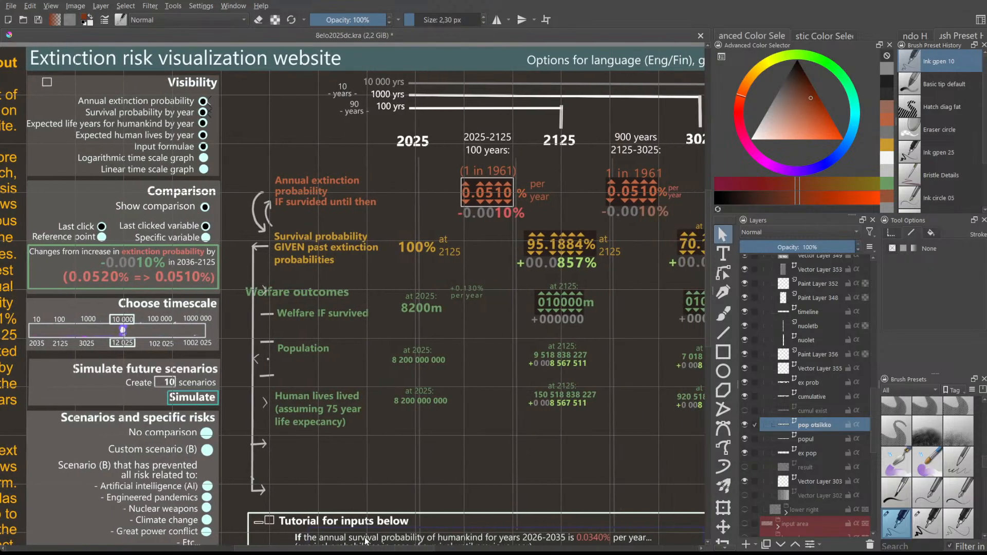
drag(366, 541, 375, 539)
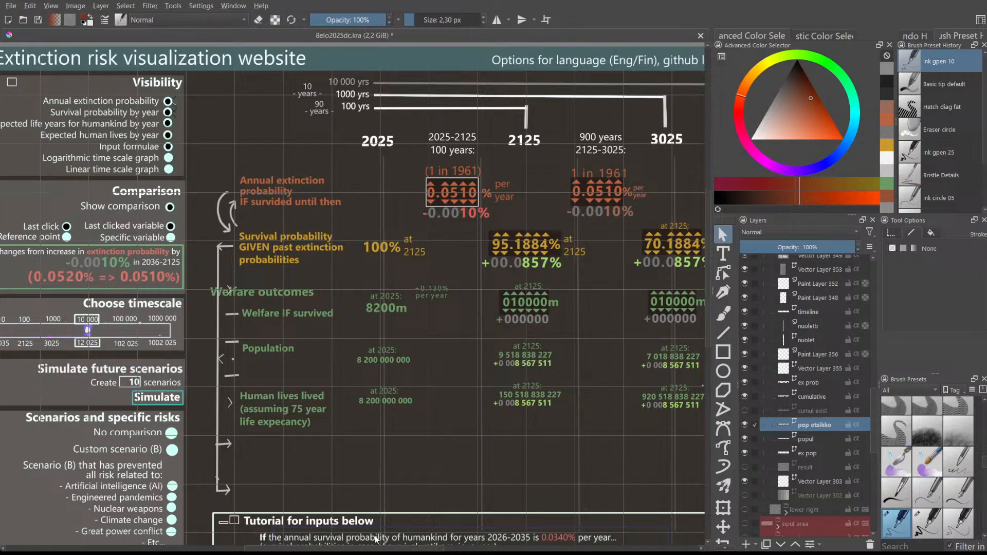
drag(375, 539, 377, 527)
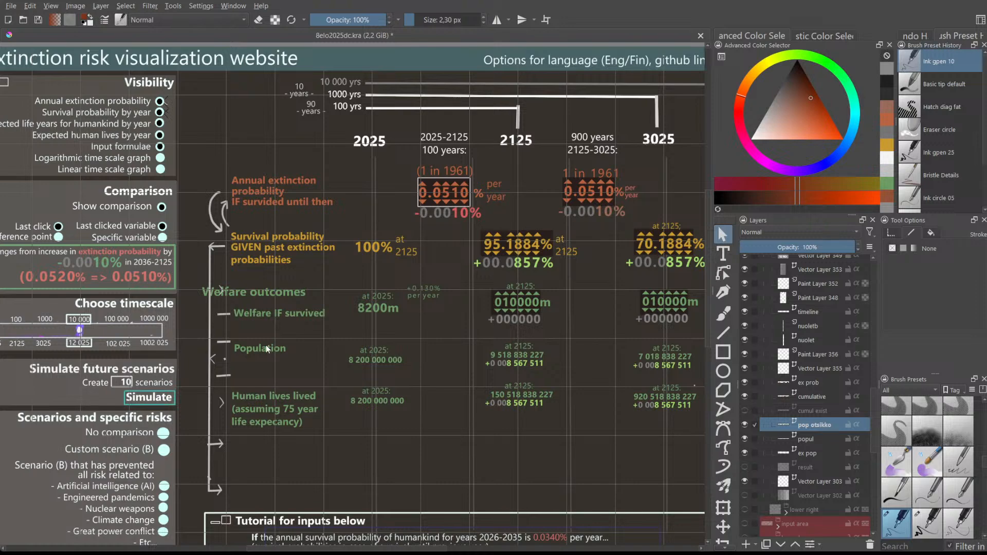
- On the ex pop layer, relabel 'Population' as 'Expected welfare given survival probability' and raise it slightly
click(804, 438)
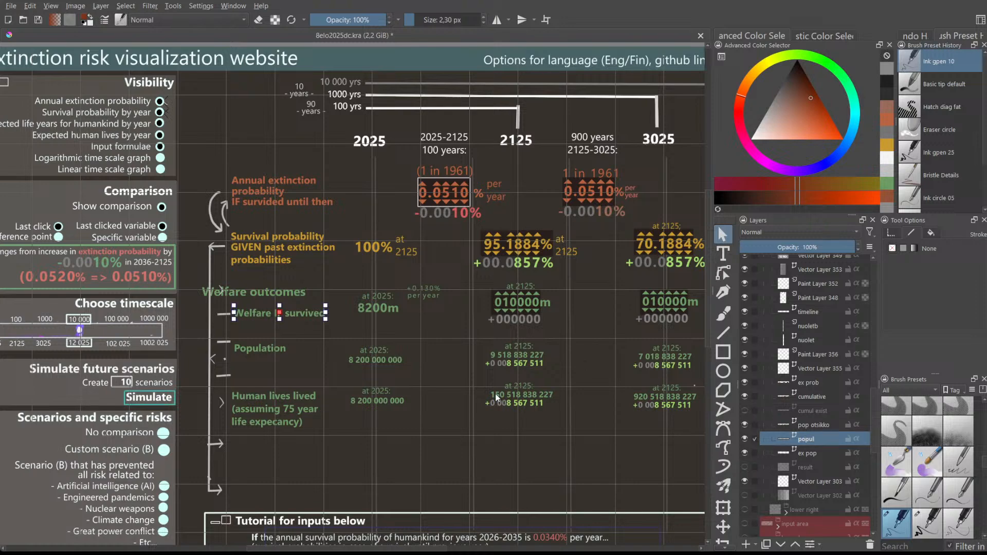
click(804, 453)
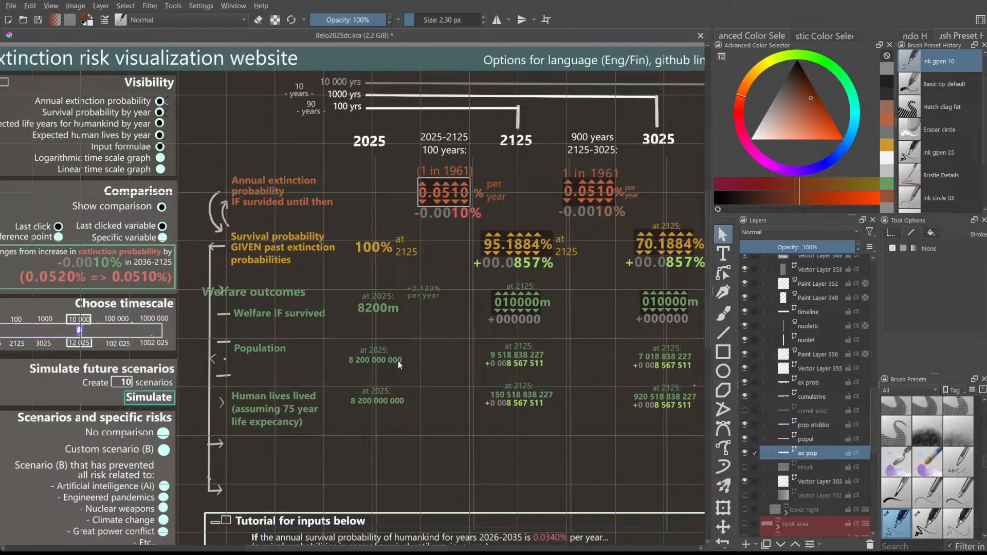
double_click(257, 350)
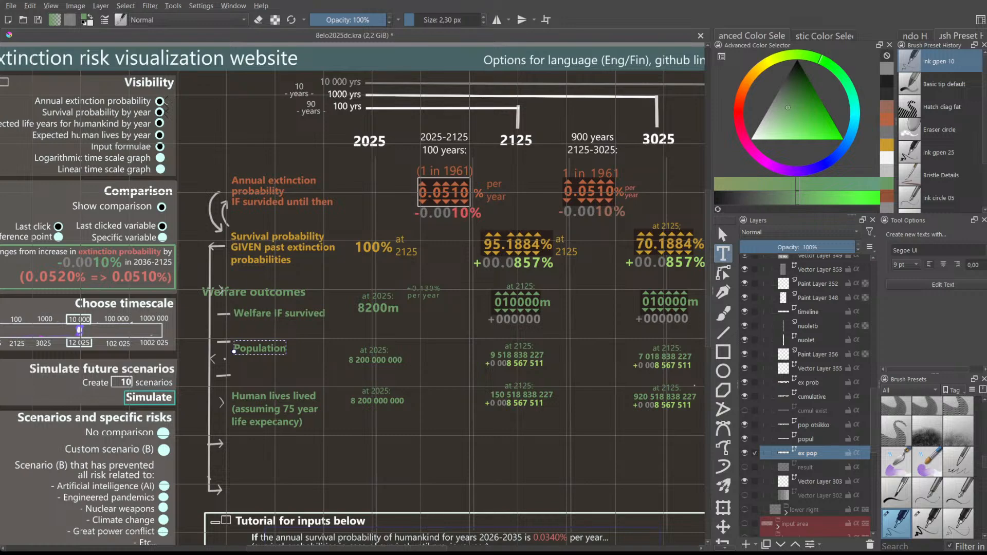
click(148, 515)
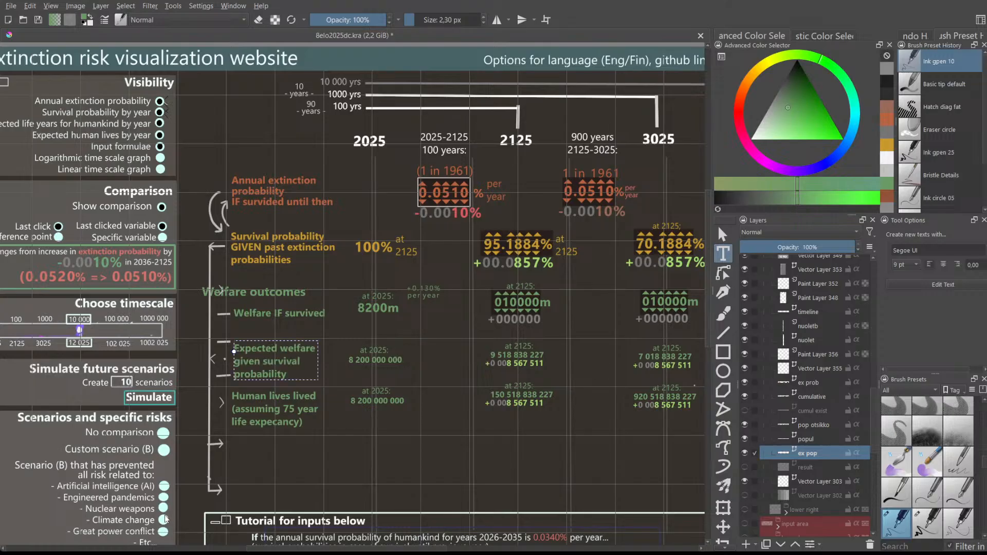
click(165, 515)
drag(272, 369, 273, 362)
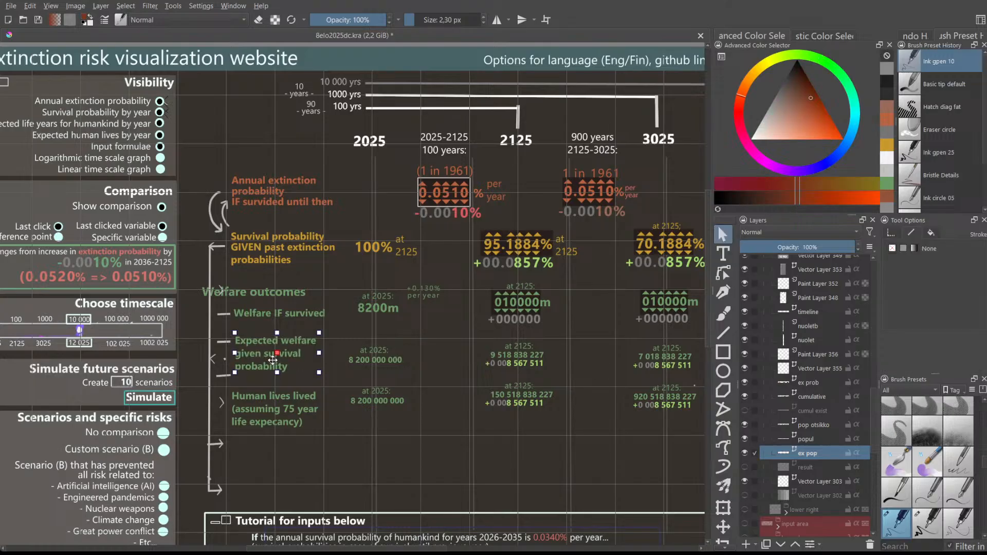
- Add the line 'Expected cumulative welfare until given year' above Human lives lived
click(267, 402)
double_click(266, 402)
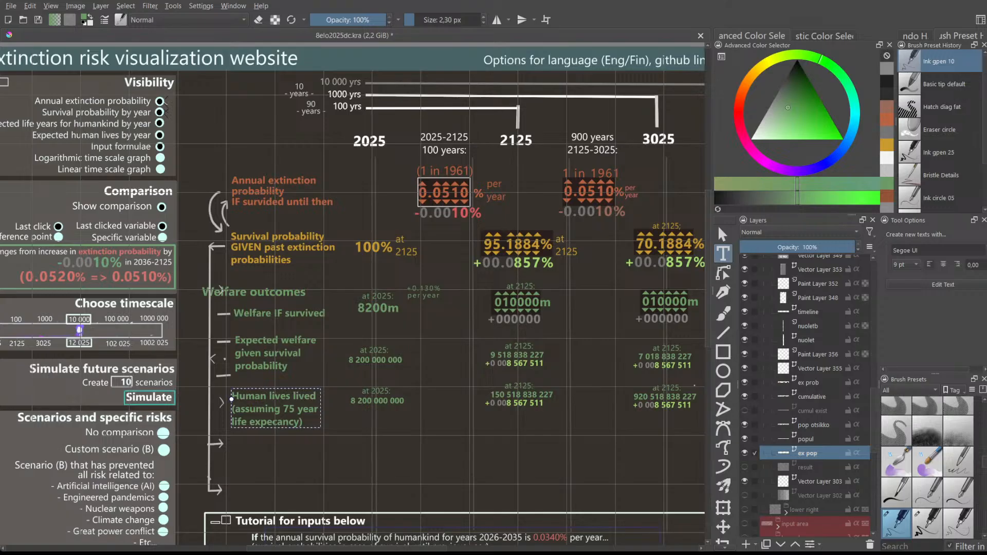
click(161, 517)
- Shift the cumulative welfare block up about 47 px, then select the Expected welfare given survival probability label
key(v)
drag(263, 462, 260, 434)
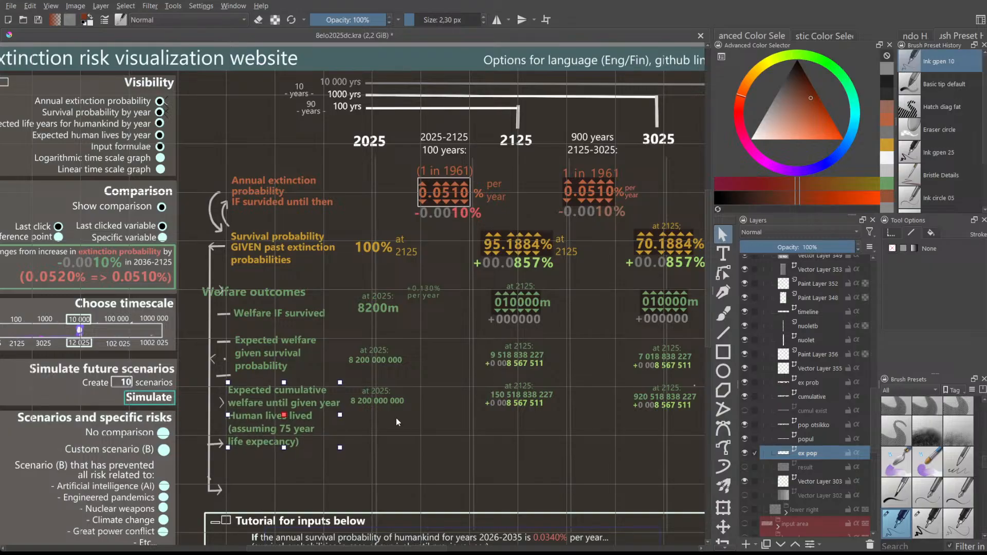
scroll(424, 452, down, 1)
scroll(424, 454, up, 1)
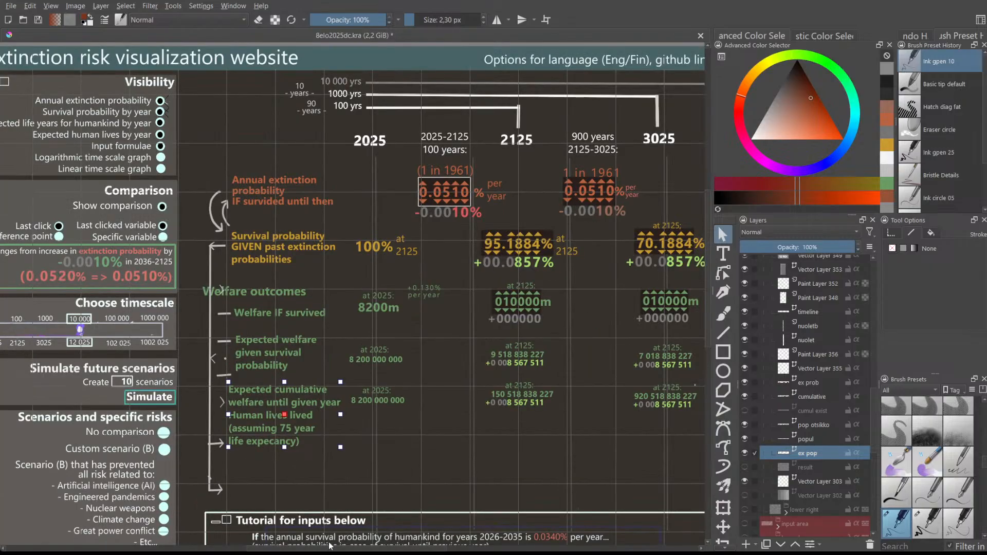
drag(273, 549, 304, 547)
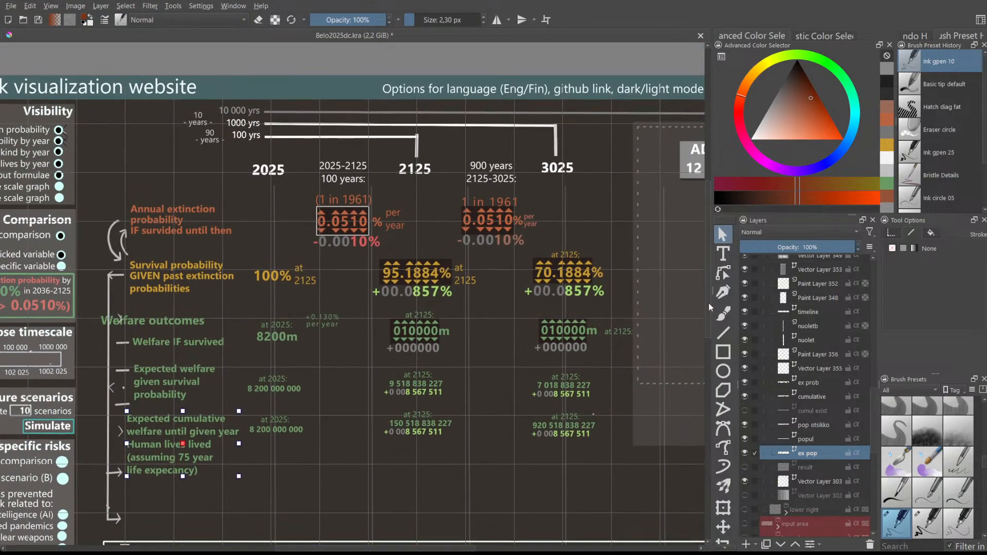
scroll(458, 256, up, 1)
scroll(459, 257, down, 1)
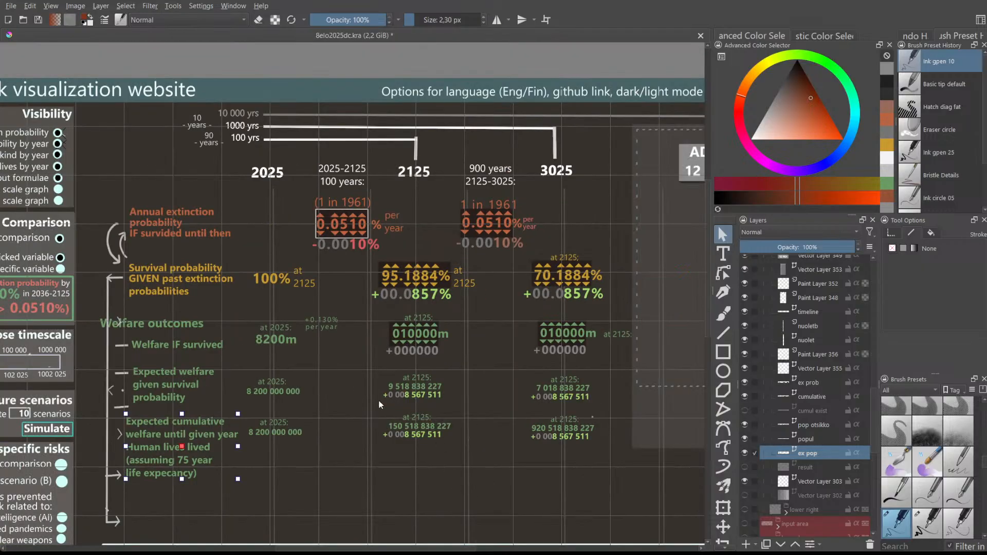
drag(176, 430, 180, 428)
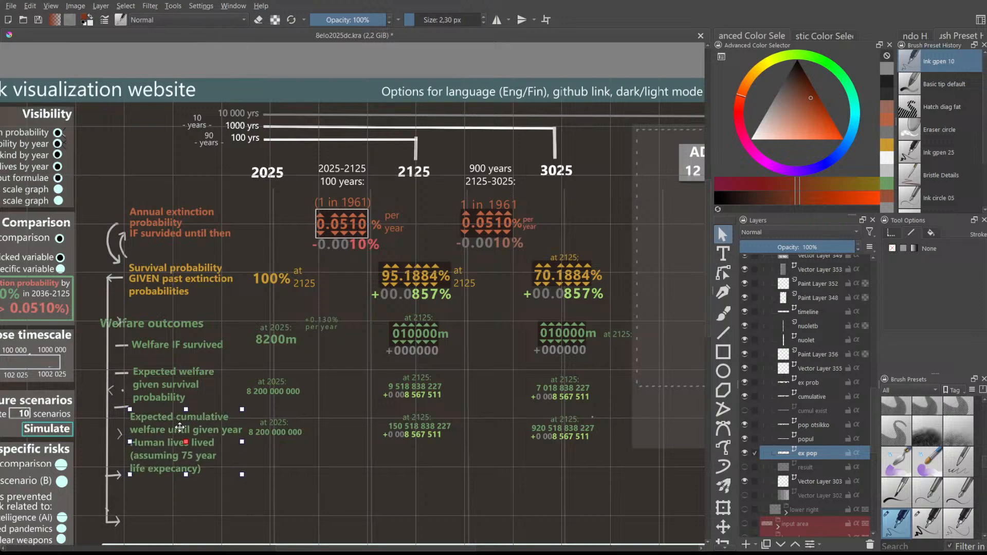
click(169, 385)
click(264, 345)
mouse_move(371, 548)
mouse_down()
mouse_move(342, 546)
mouse_move(375, 541)
mouse_up()
scroll(368, 406, down, 2)
scroll(360, 410, up, 2)
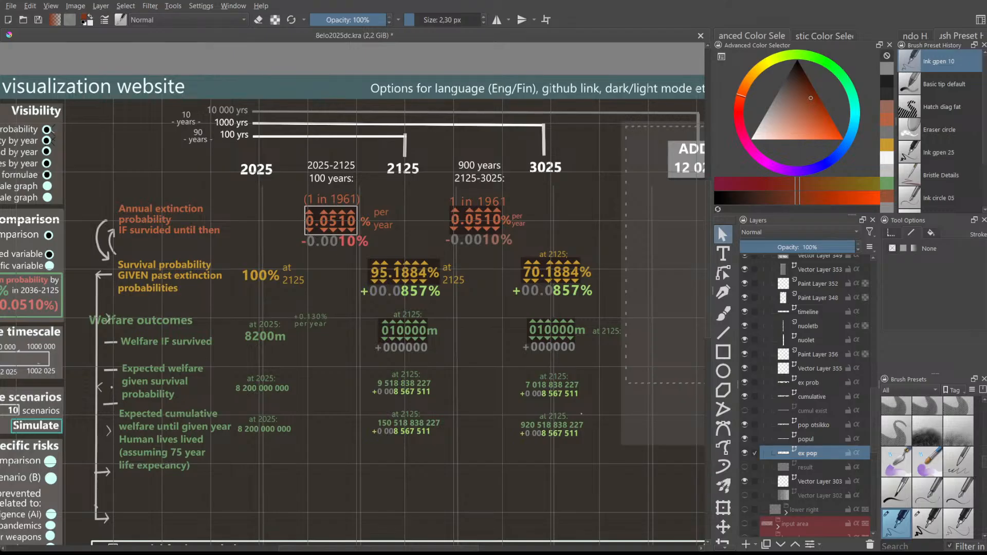
scroll(162, 332, up, 1)
scroll(162, 332, down, 1)
drag(304, 549, 287, 539)
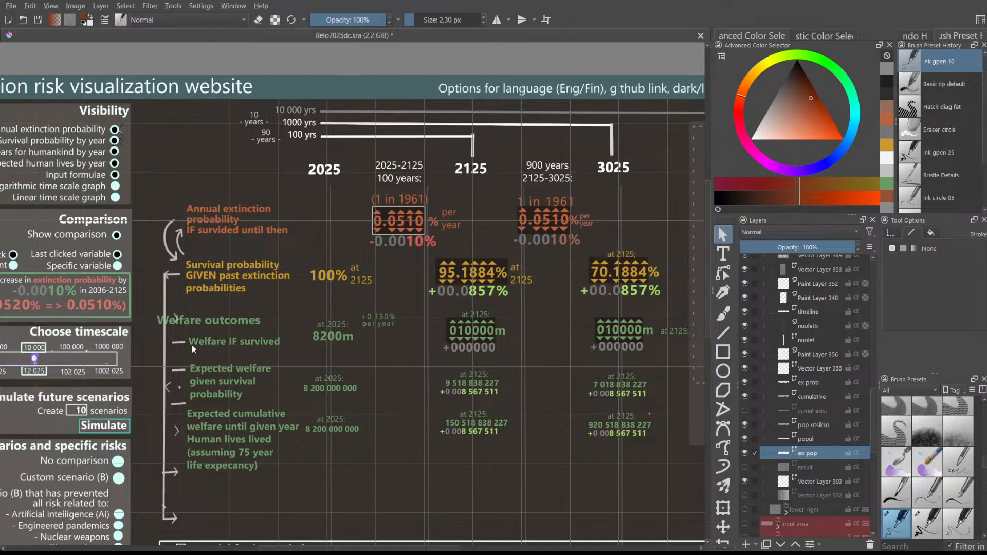
scroll(192, 345, up, 2)
scroll(278, 355, down, 2)
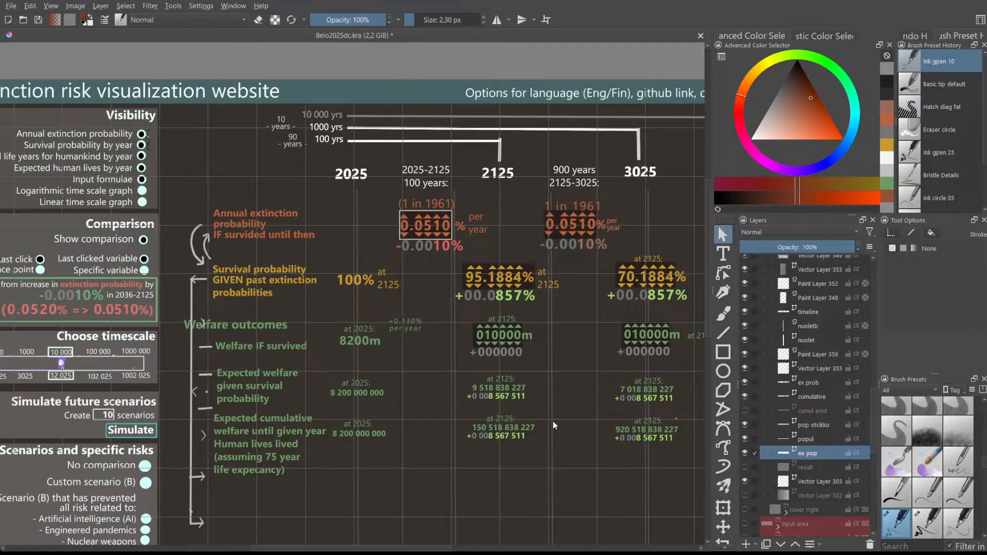
scroll(524, 455, down, 1)
scroll(384, 531, up, 1)
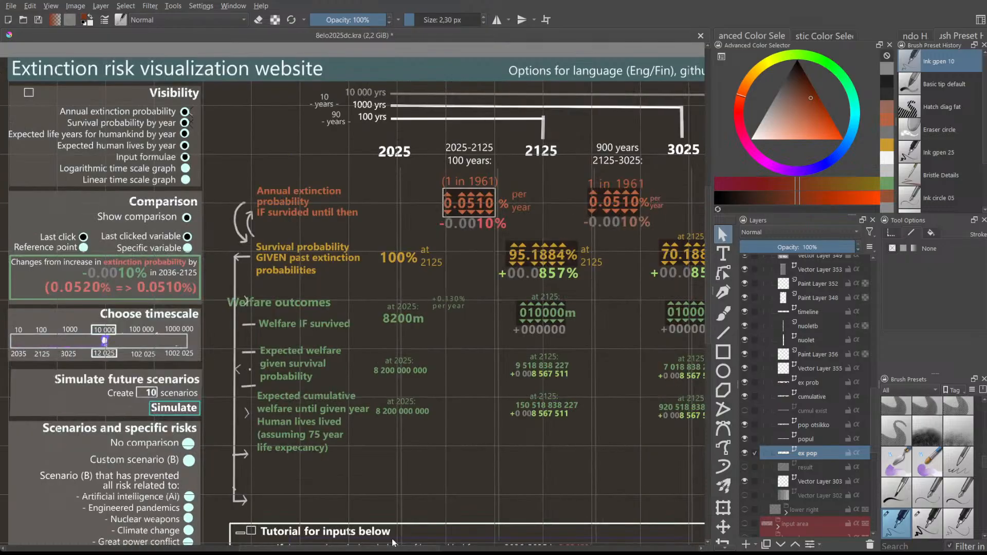
drag(387, 548, 423, 546)
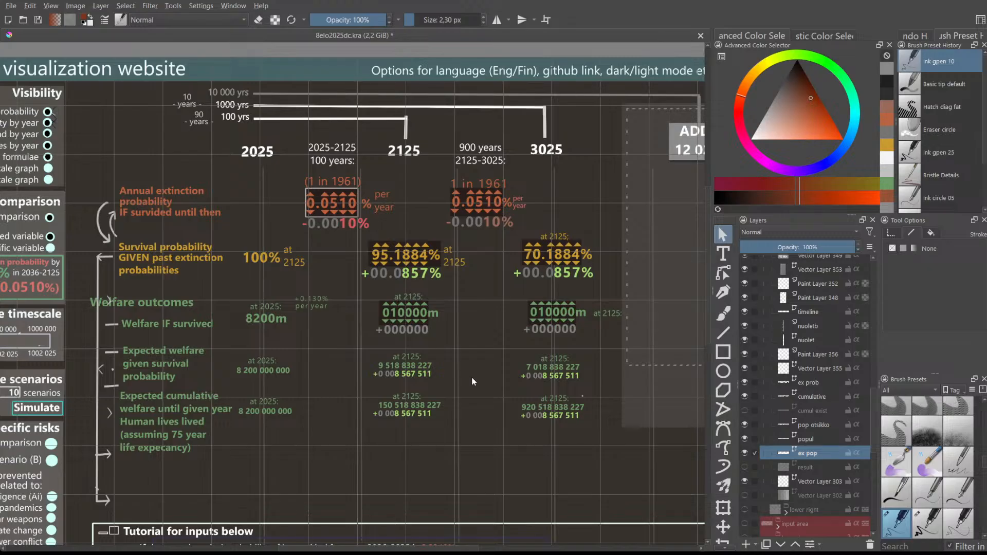
scroll(463, 325, up, 2)
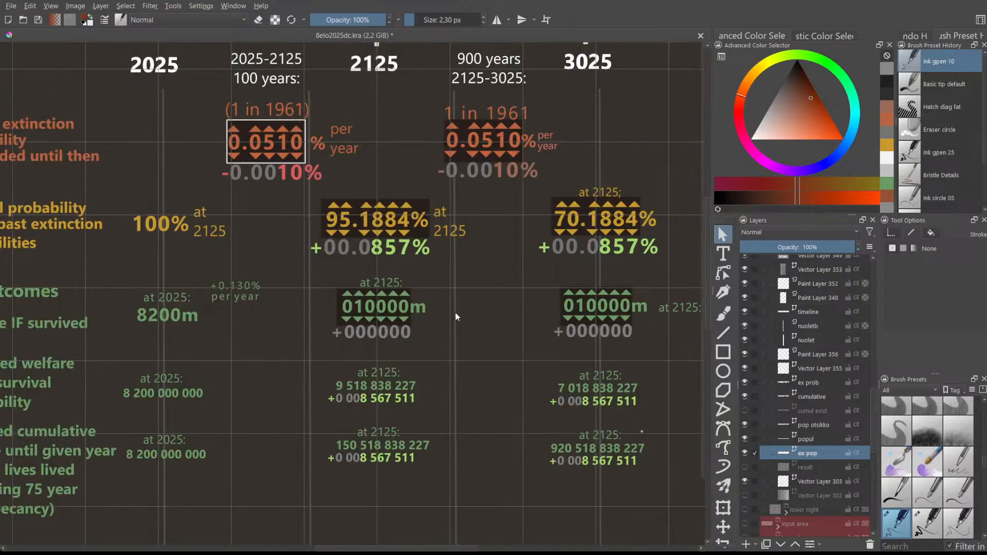
scroll(456, 317, down, 3)
scroll(656, 343, up, 1)
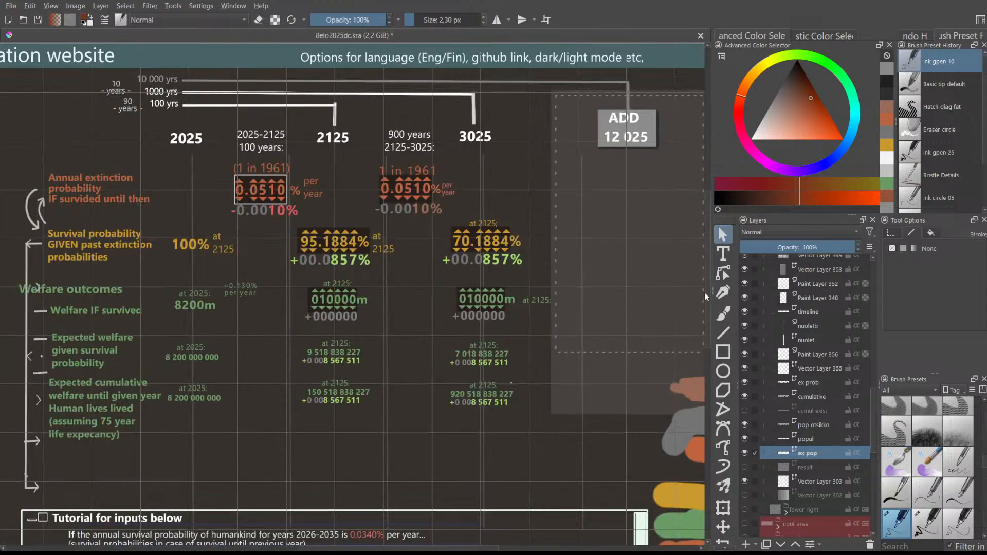
scroll(705, 283, up, 1)
scroll(469, 382, up, 2)
scroll(470, 381, down, 1)
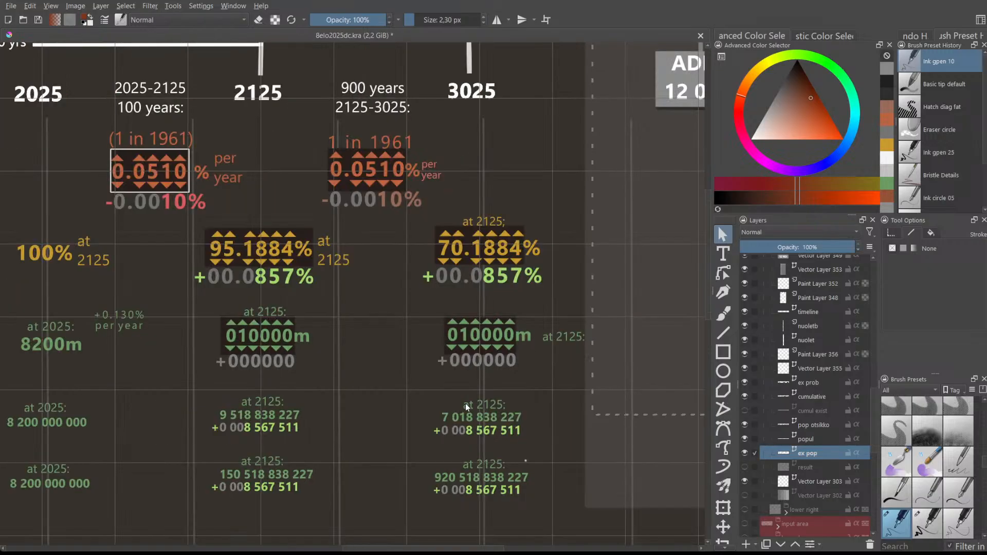
drag(432, 550, 409, 550)
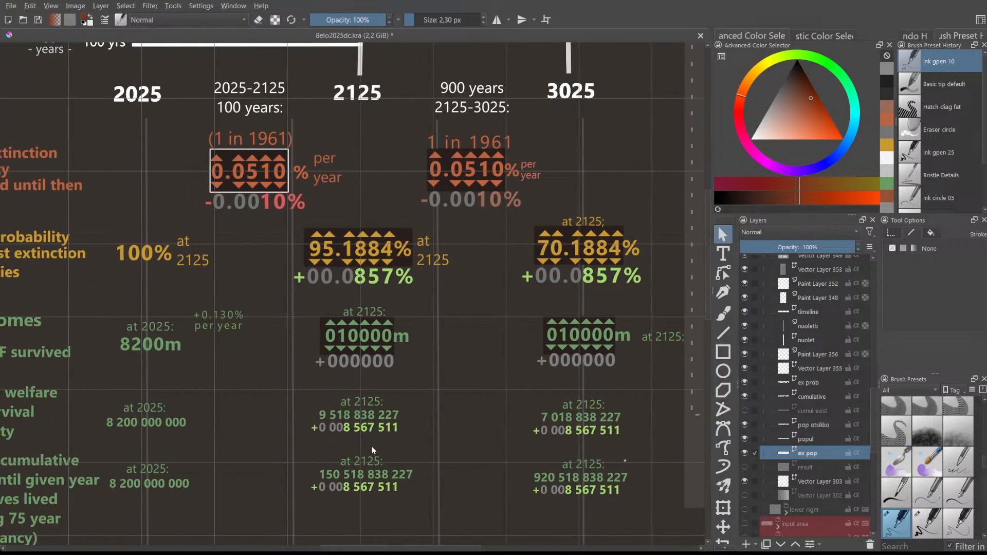
scroll(309, 178, up, 1)
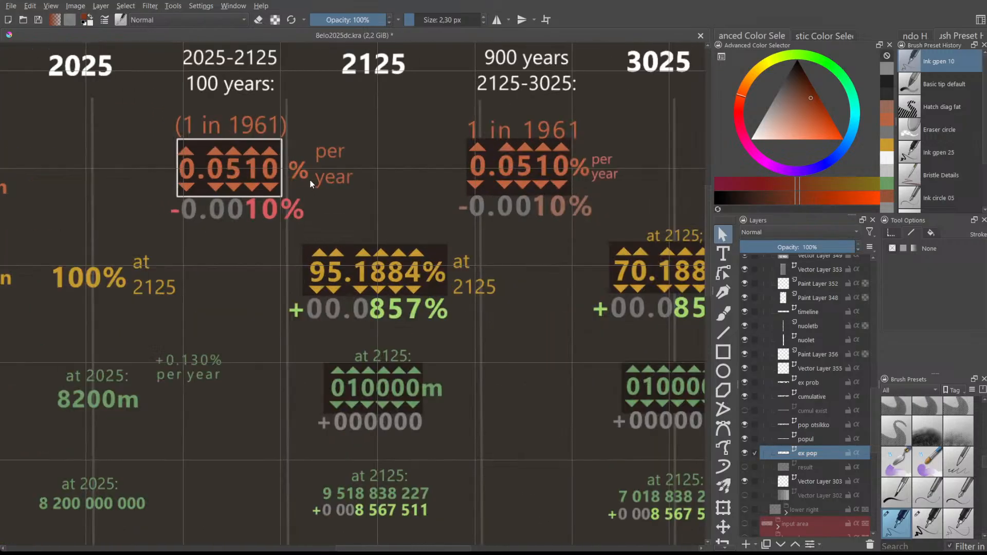
scroll(409, 273, down, 1)
scroll(403, 267, up, 1)
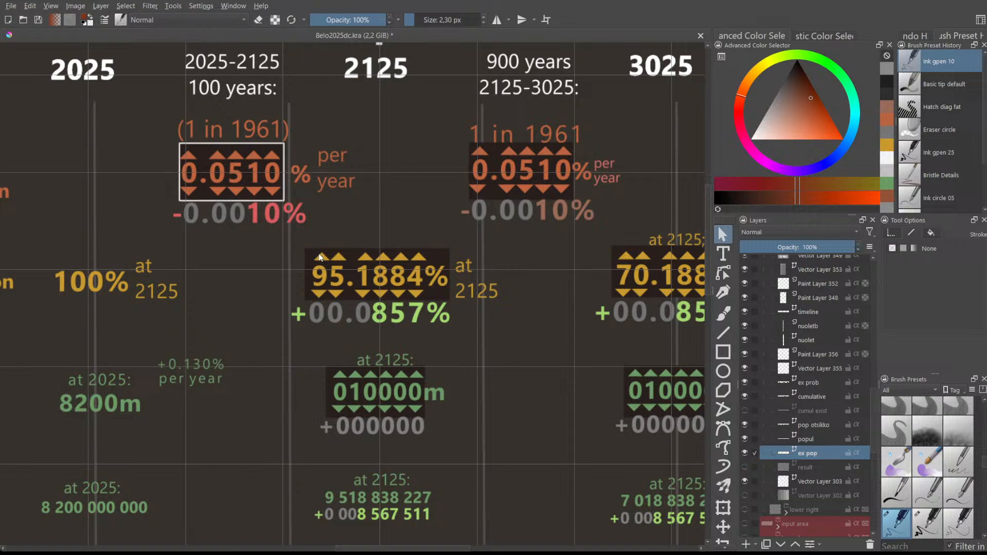
scroll(319, 257, up, 2)
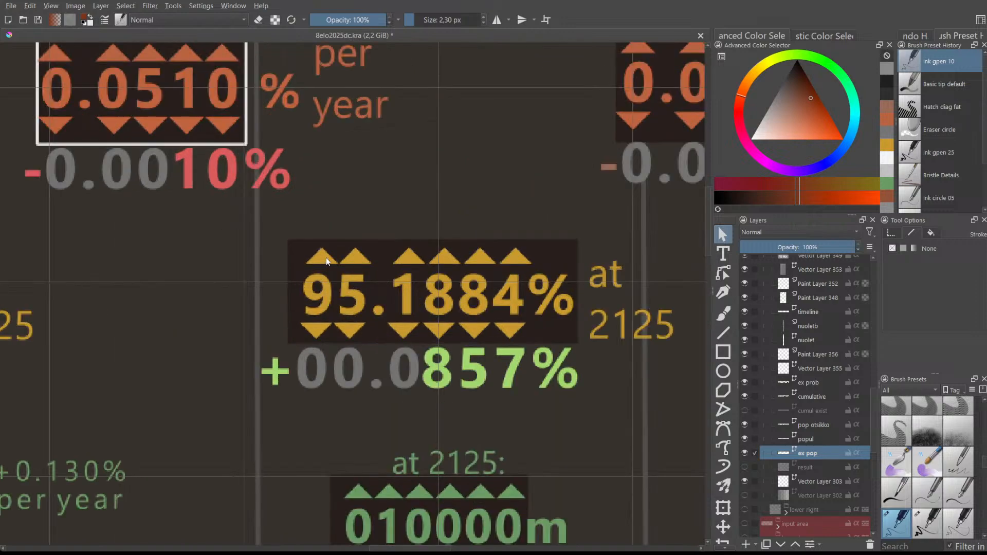
scroll(348, 256, down, 3)
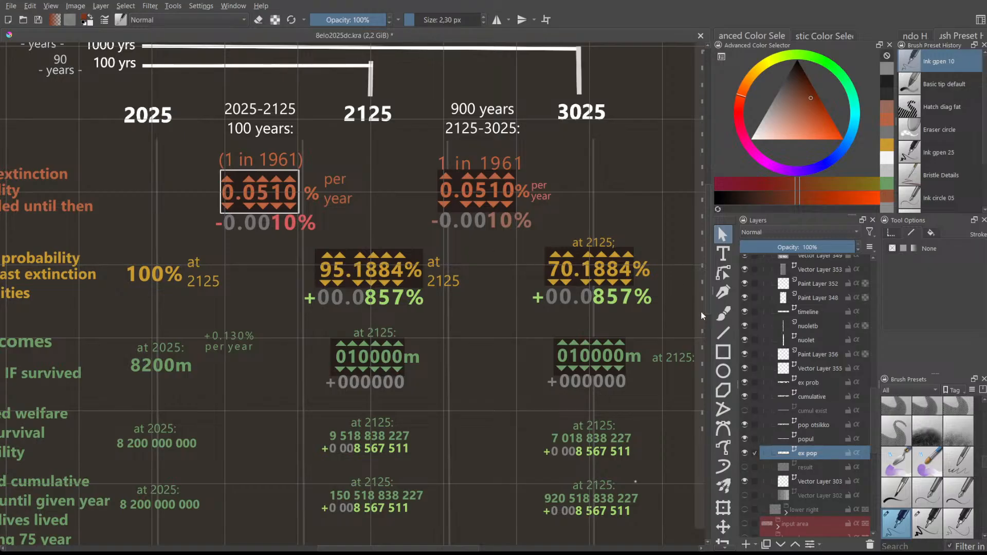
mouse_move(707, 301)
mouse_down()
mouse_move(705, 279)
mouse_move(709, 305)
mouse_up()
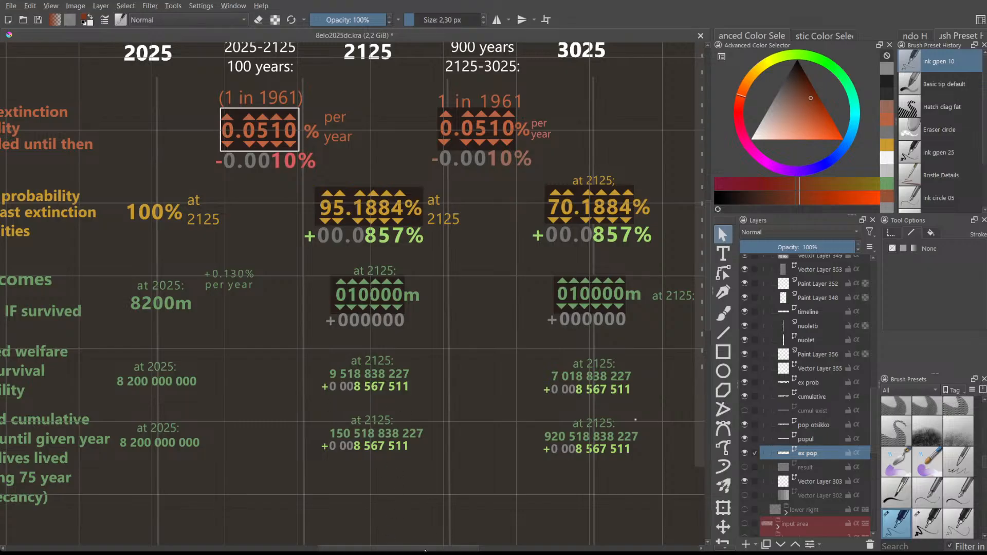
drag(425, 549, 409, 543)
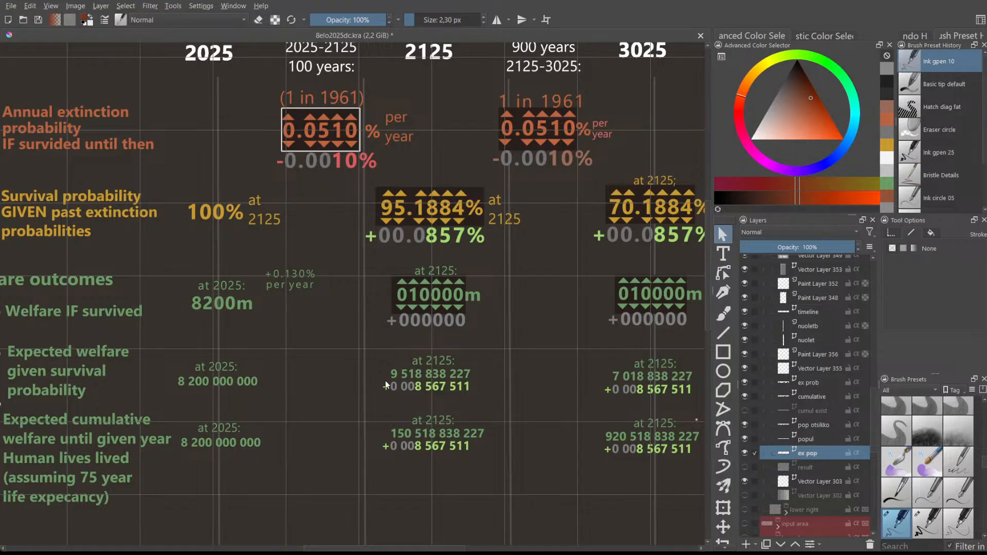
drag(373, 550, 359, 547)
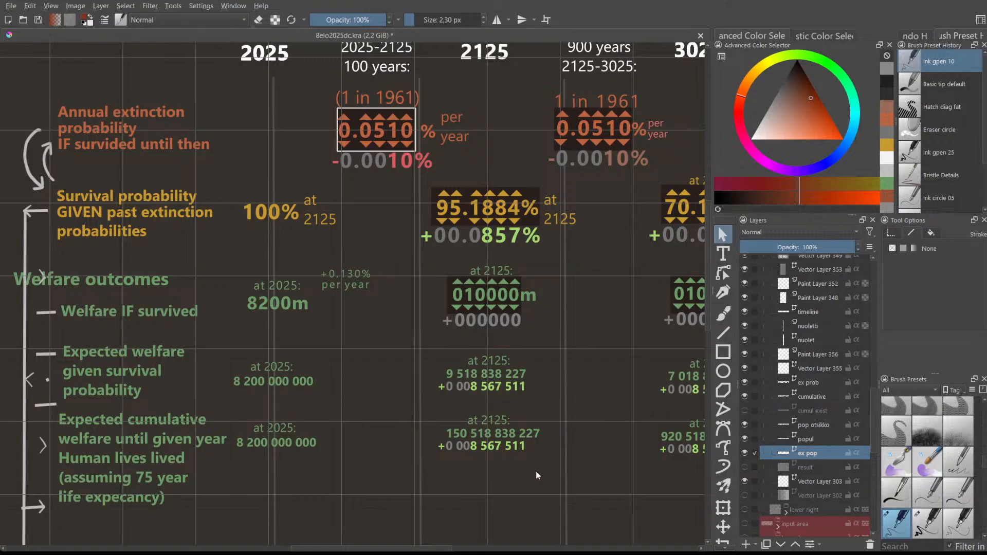
click(488, 422)
double_click(483, 421)
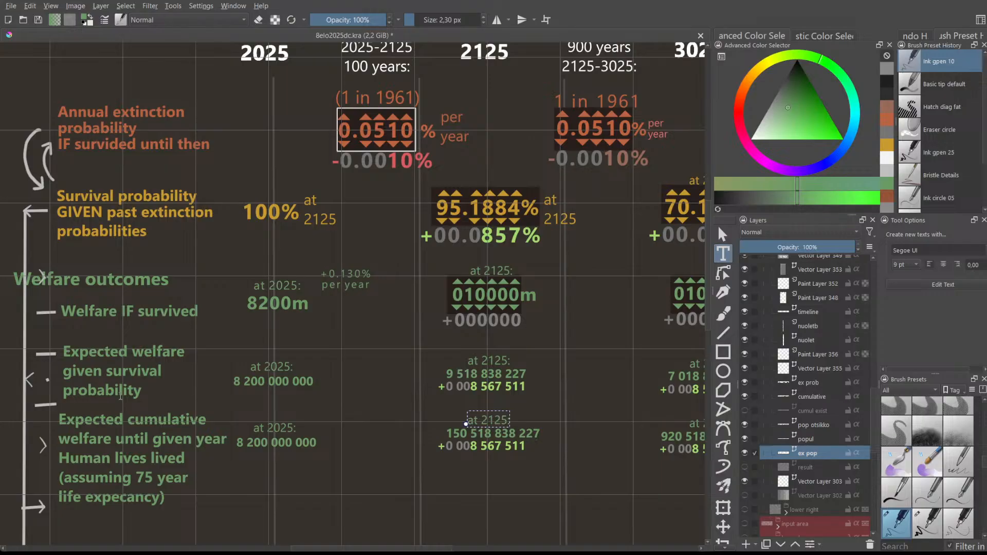
click(135, 511)
click(178, 515)
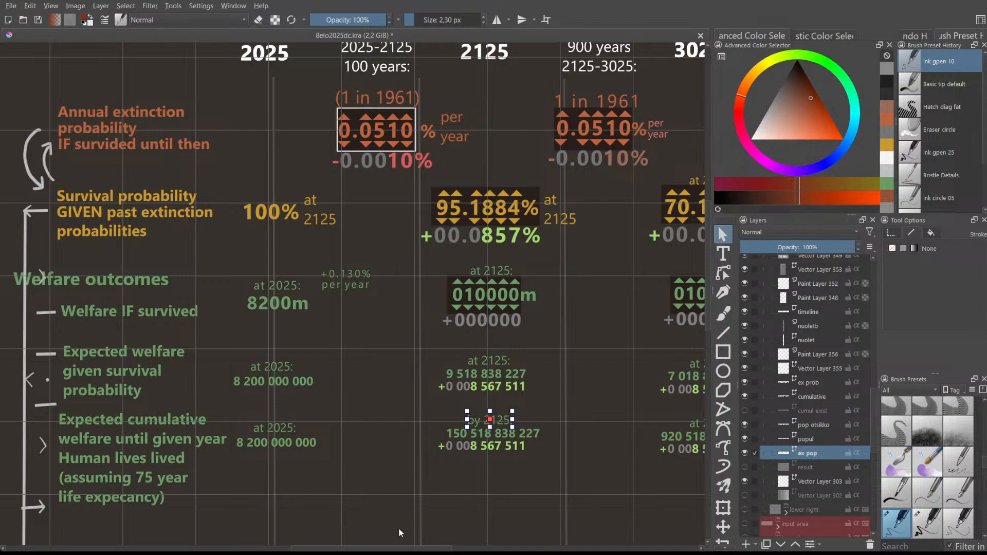
scroll(399, 528, down, 1)
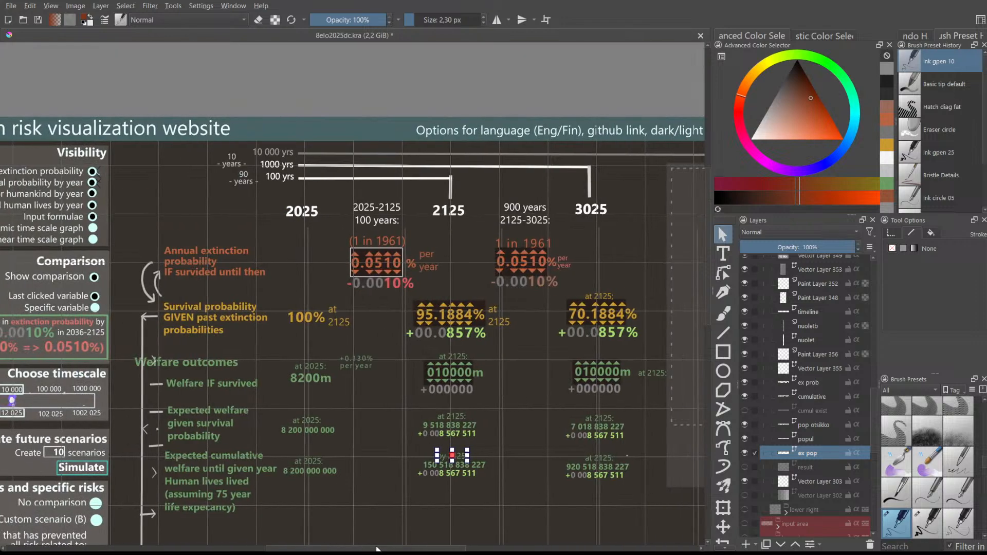
scroll(401, 520, up, 1)
drag(405, 548, 433, 548)
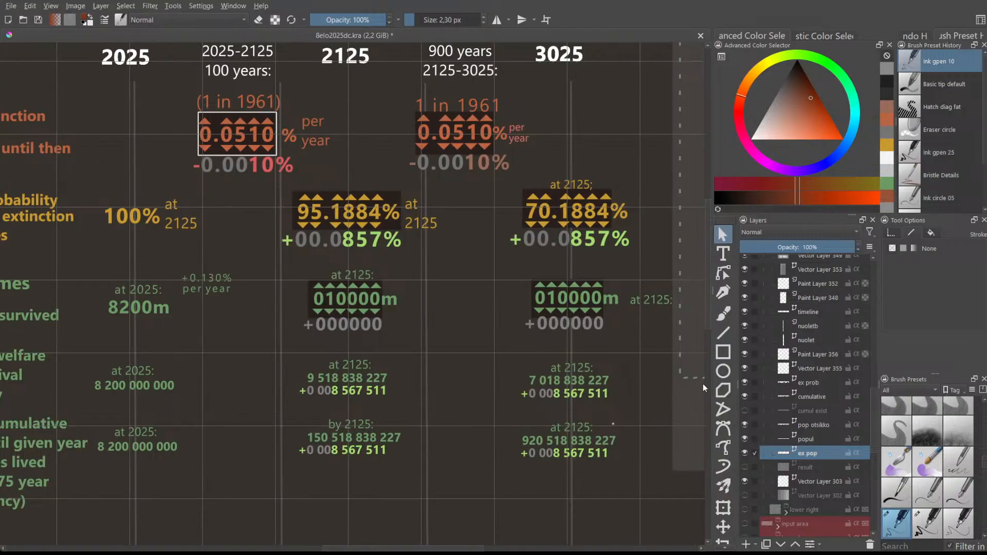
- Zoom out and center the view on the timeline columns, probability spinners and welfare rows
scroll(688, 319, up, 5)
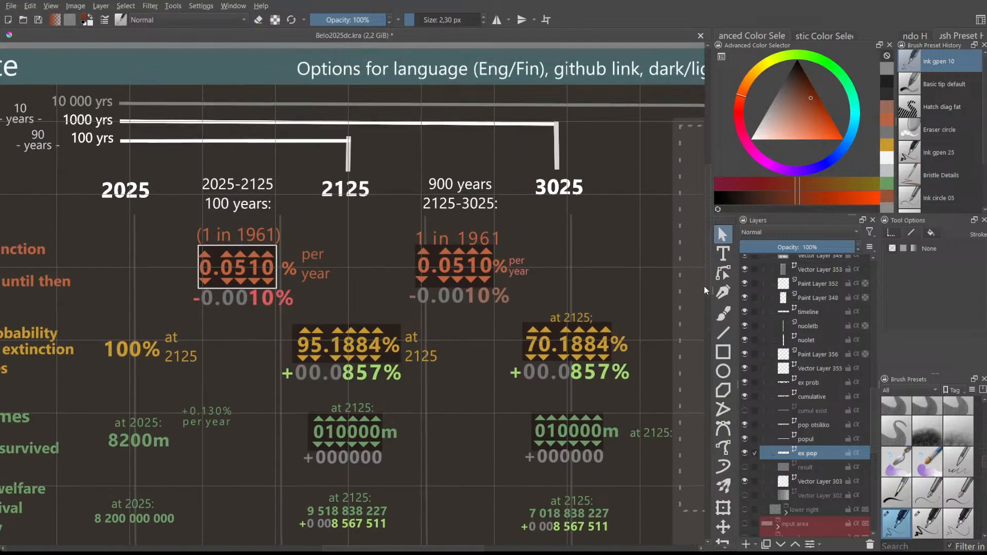
scroll(705, 283, down, 2)
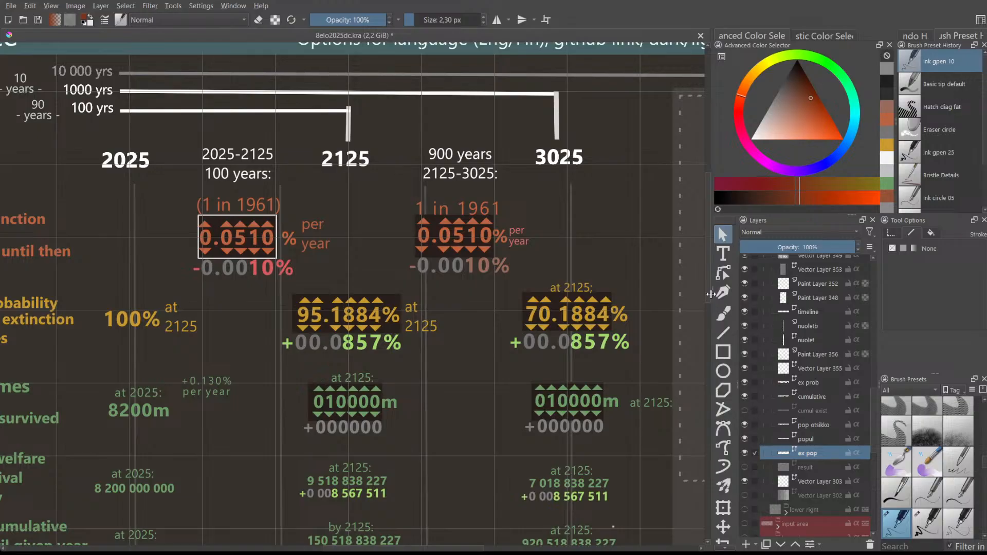
drag(711, 294, 711, 300)
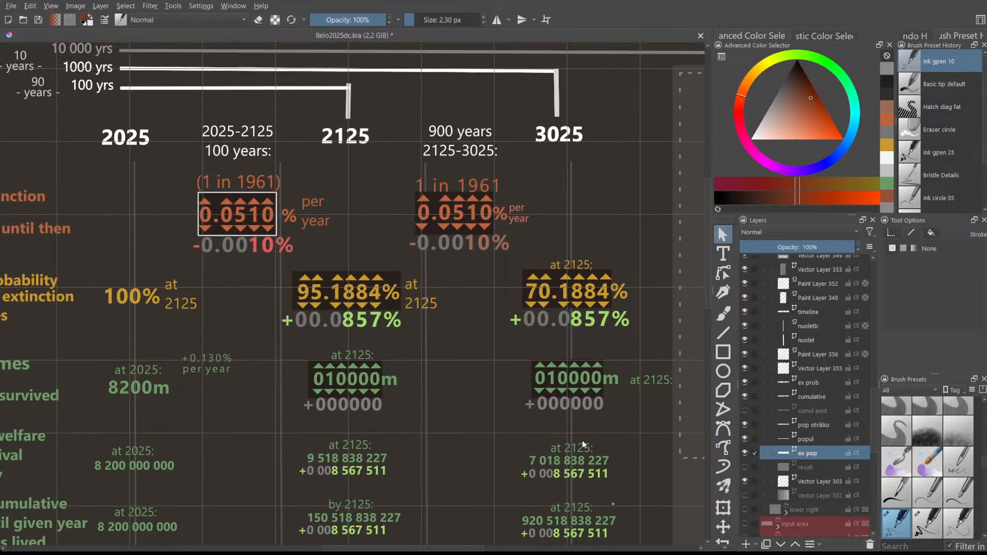
scroll(565, 448, down, 2)
scroll(424, 543, left, 5)
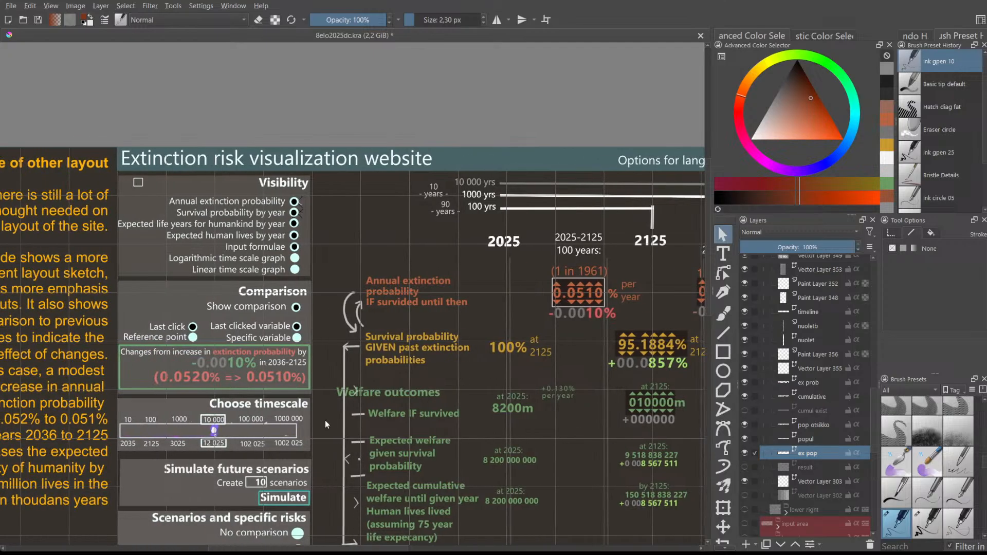
scroll(324, 421, down, 1)
drag(707, 231, 707, 307)
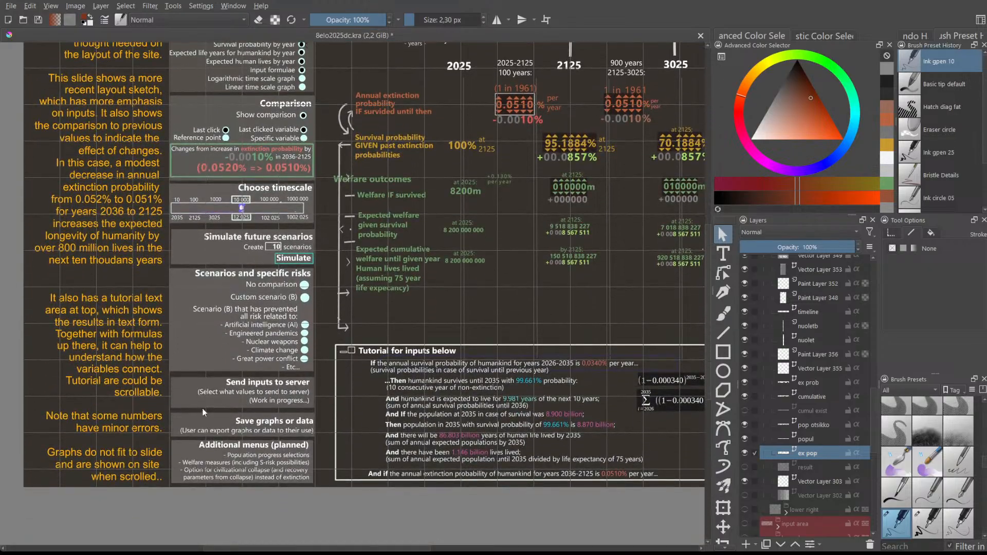
scroll(195, 411, up, 4)
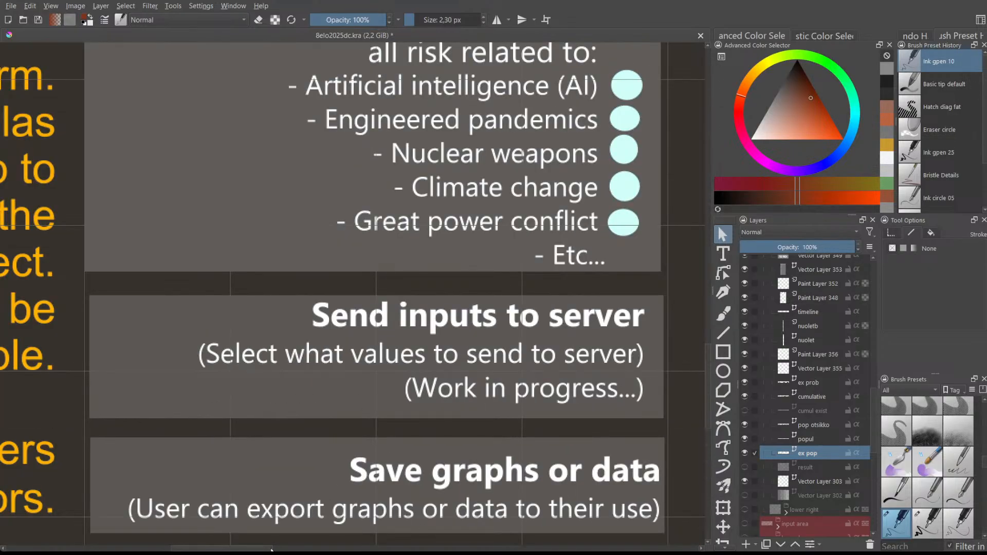
drag(262, 549, 277, 549)
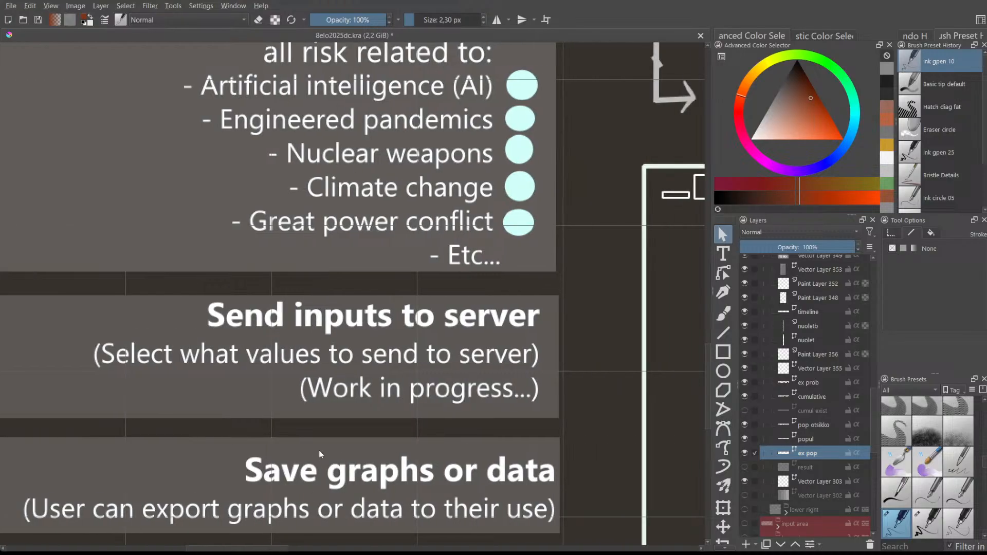
scroll(290, 525, down, 4)
drag(320, 549, 424, 549)
drag(709, 312, 702, 259)
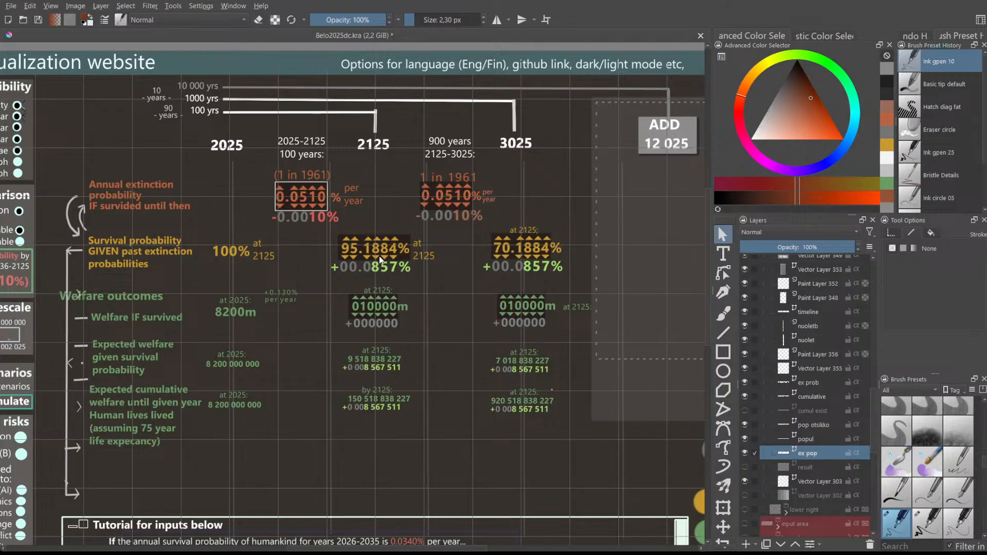
scroll(545, 397, down, 2)
scroll(547, 401, up, 1)
- Pan left and zoom out to show the full mockup with its title bar and left control panel
drag(443, 549, 417, 545)
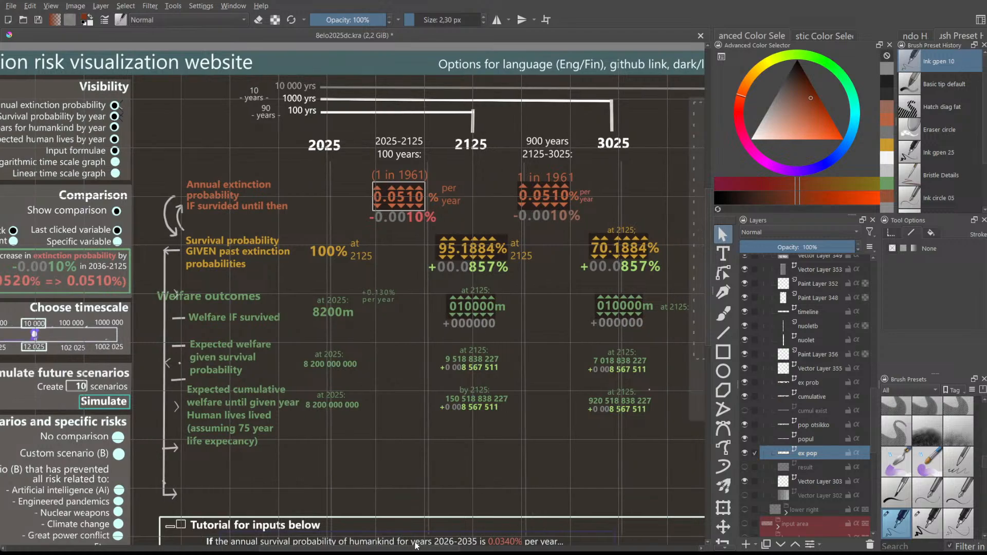
scroll(454, 402, down, 1)
scroll(453, 403, up, 1)
mouse_move(458, 548)
mouse_down()
mouse_move(429, 548)
mouse_move(463, 549)
mouse_up()
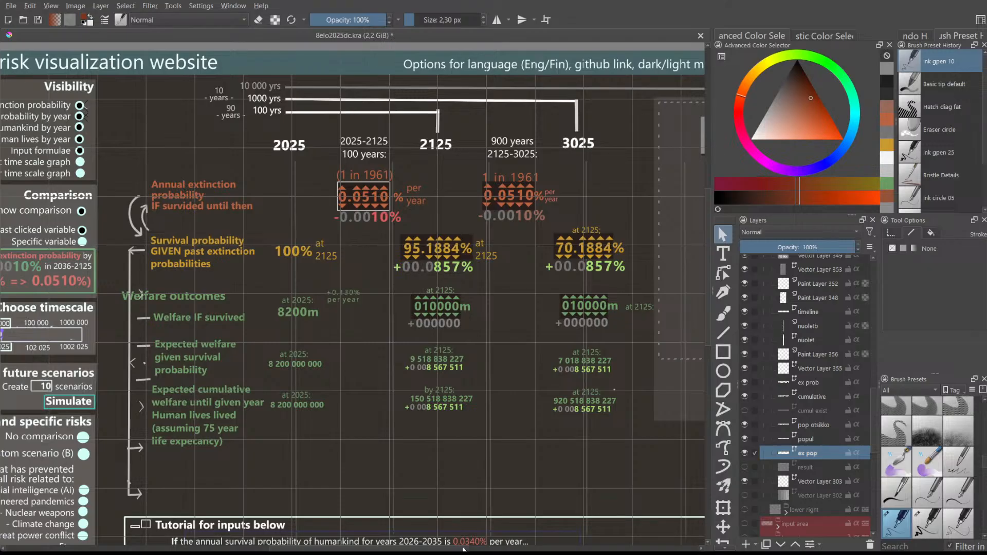
scroll(460, 540, down, 1)
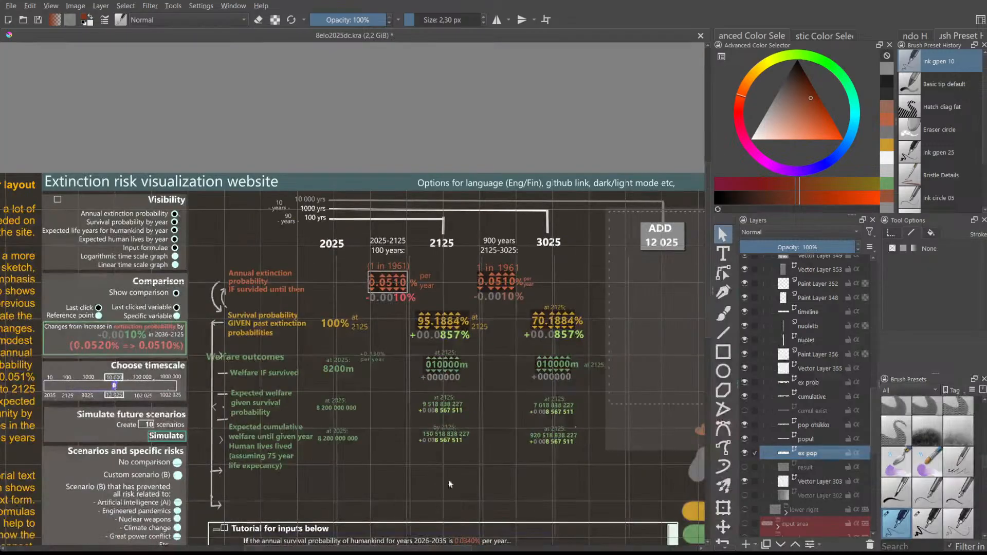
drag(410, 548, 402, 547)
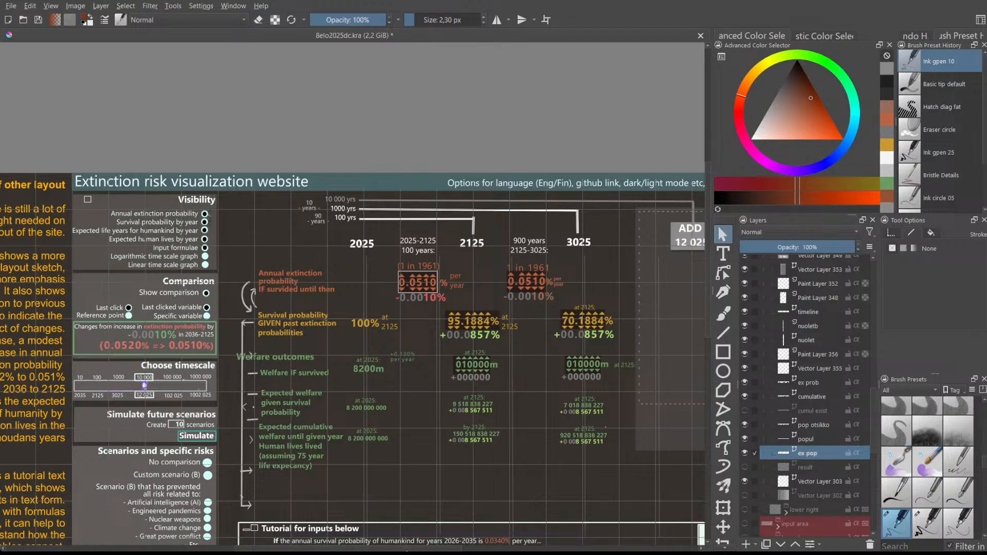
drag(406, 549, 422, 549)
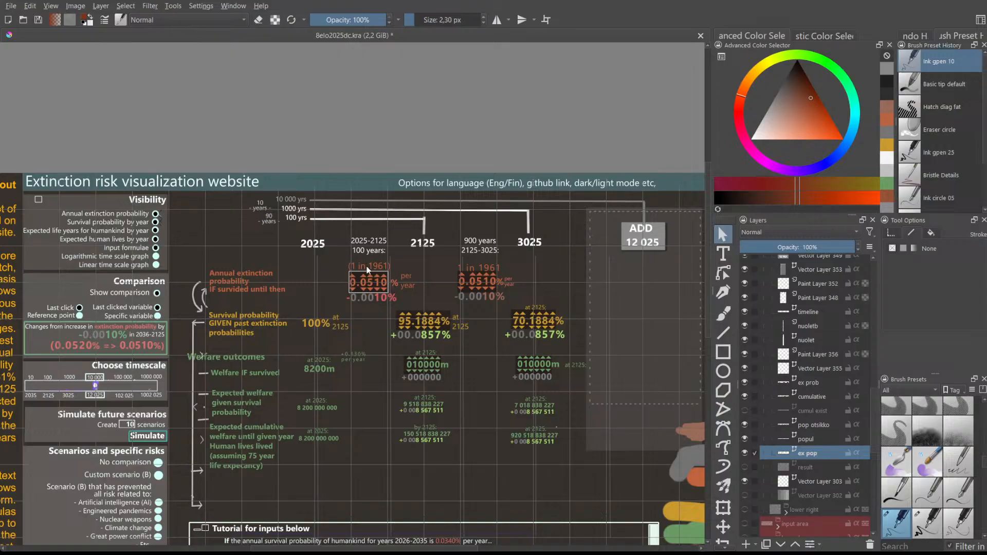
scroll(411, 279, down, 1)
scroll(428, 314, up, 1)
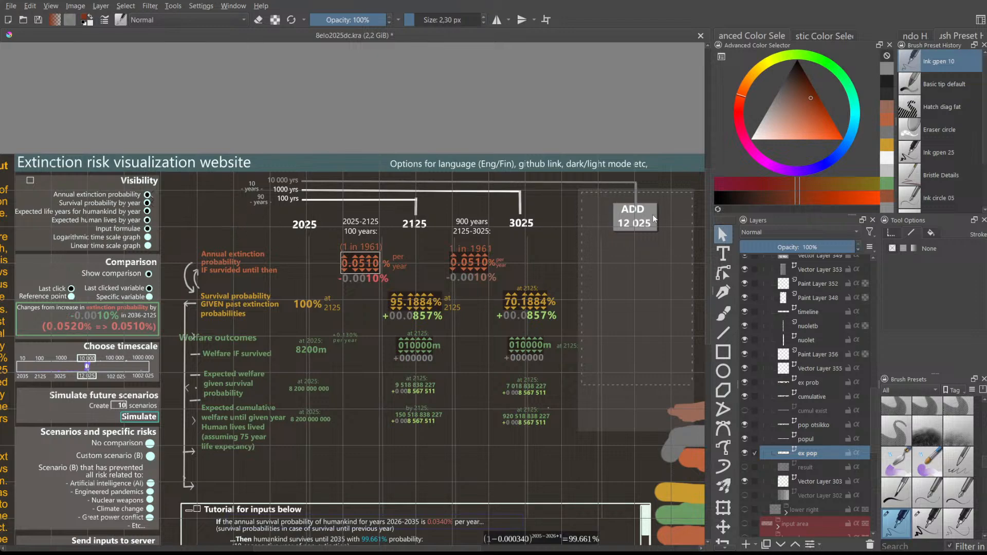
- Scroll down until the tutorial box at the bottom of the mockup is fully visible
scroll(702, 203, down, 3)
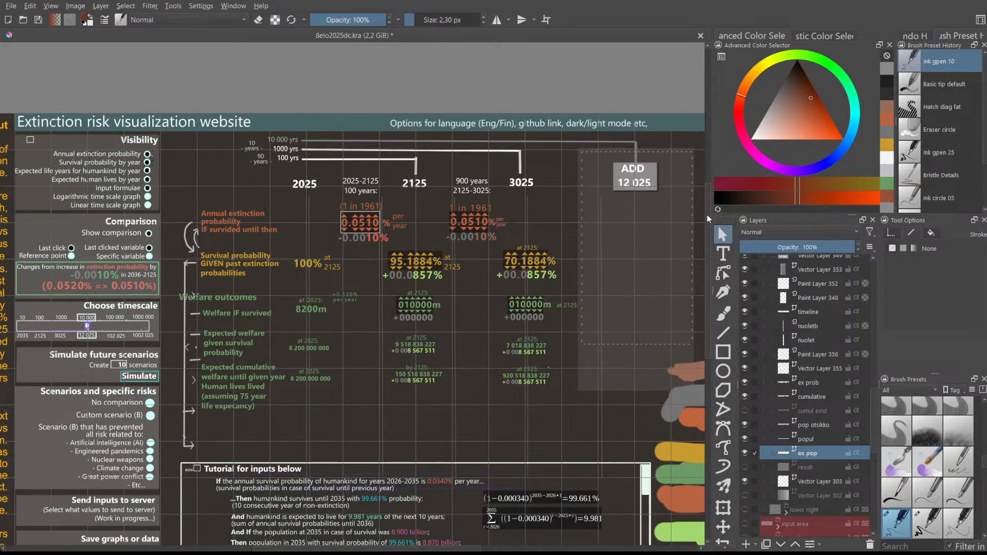
scroll(708, 226, down, 2)
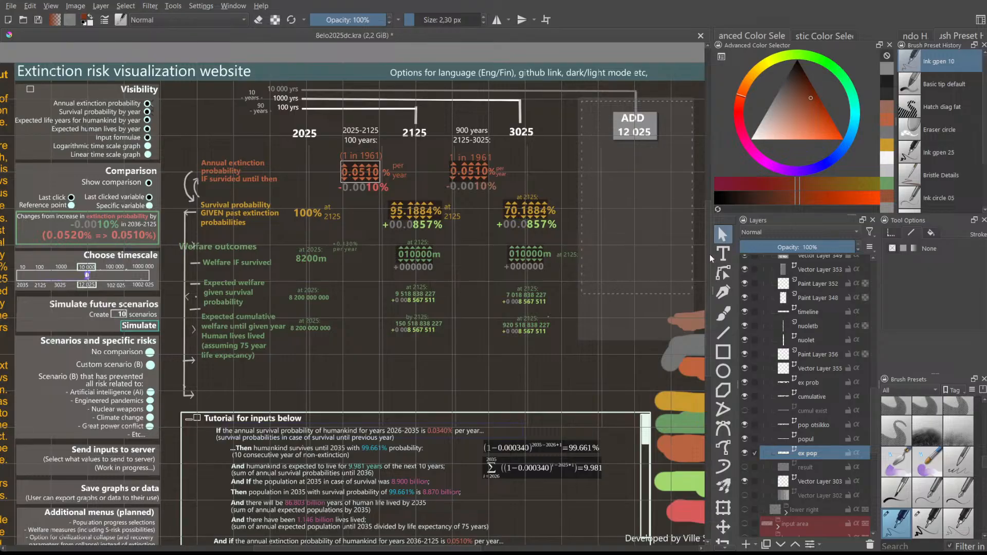
scroll(710, 254, down, 3)
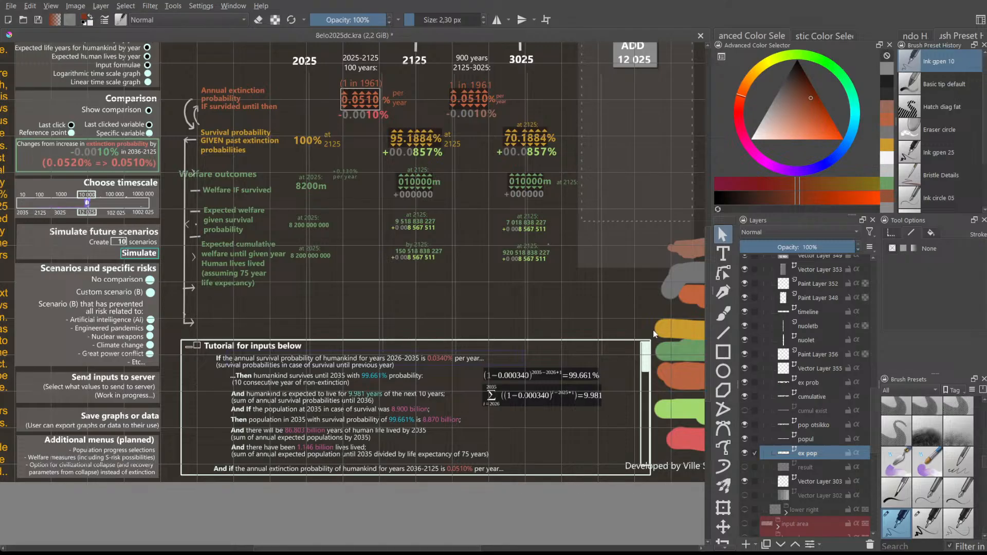
drag(705, 301, 705, 272)
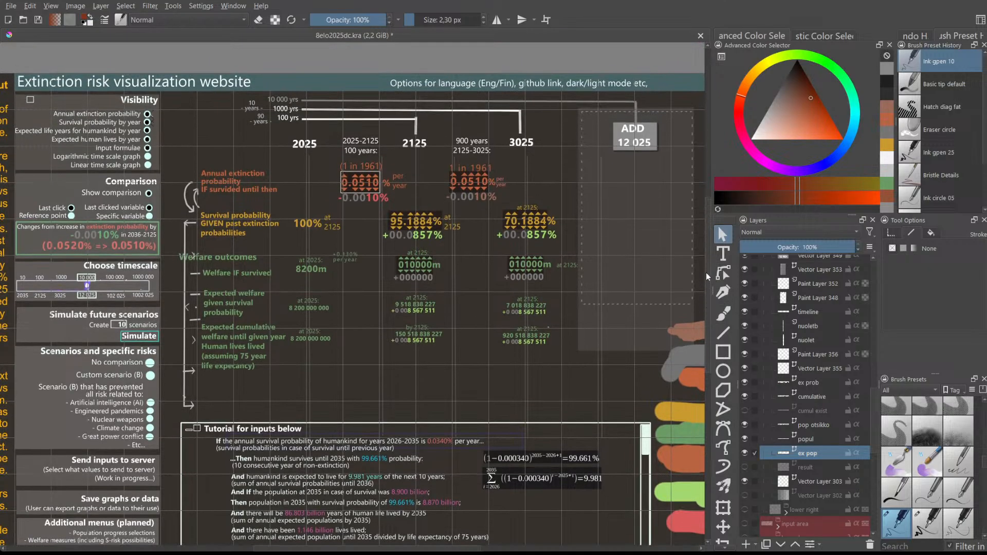
drag(431, 548, 409, 547)
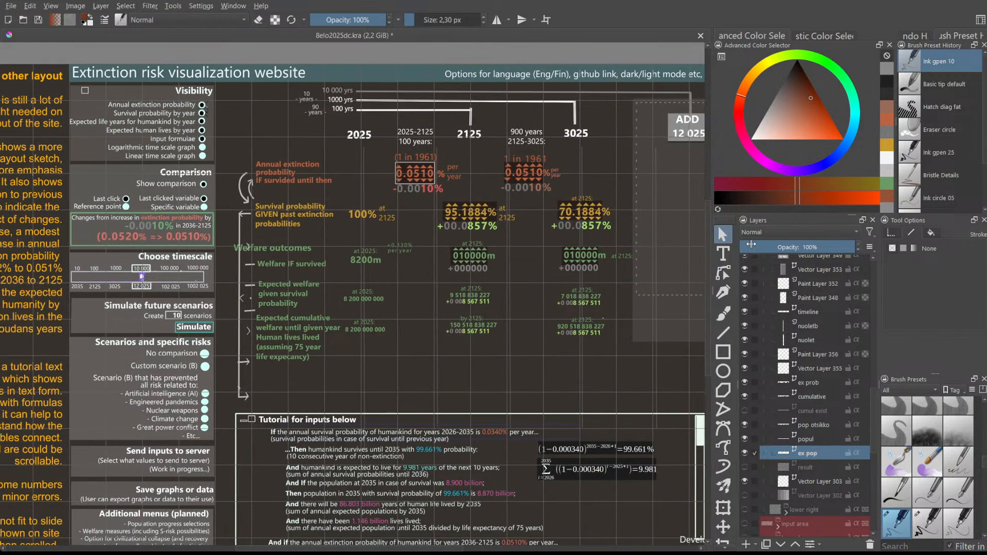
mouse_move(709, 214)
mouse_down()
mouse_move(717, 224)
mouse_move(705, 223)
mouse_up()
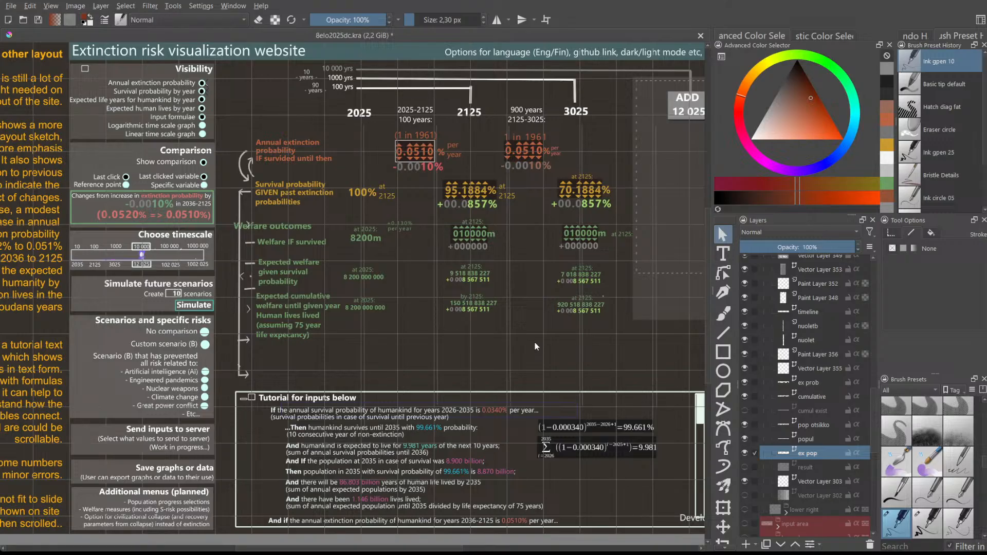
scroll(534, 343, down, 1)
scroll(533, 340, up, 1)
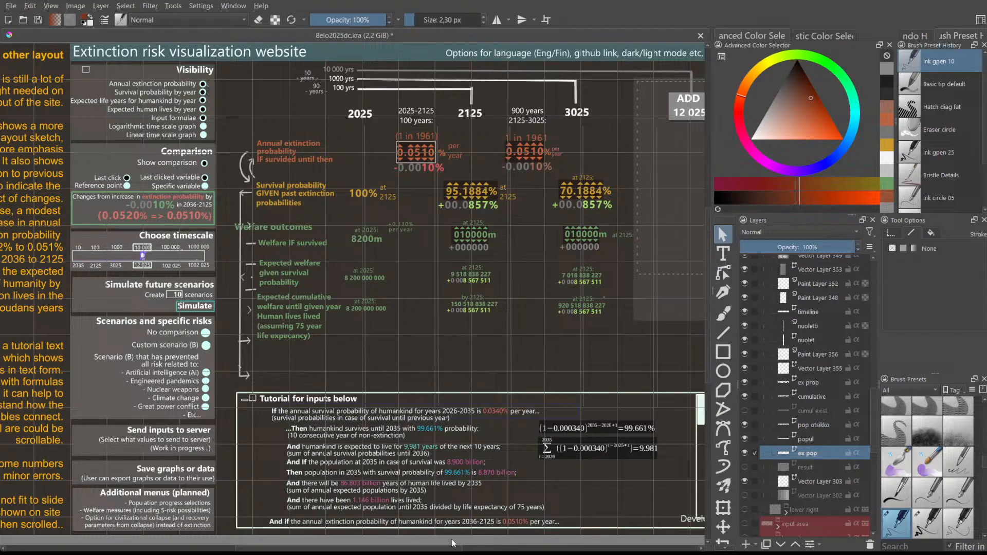
drag(446, 550, 465, 548)
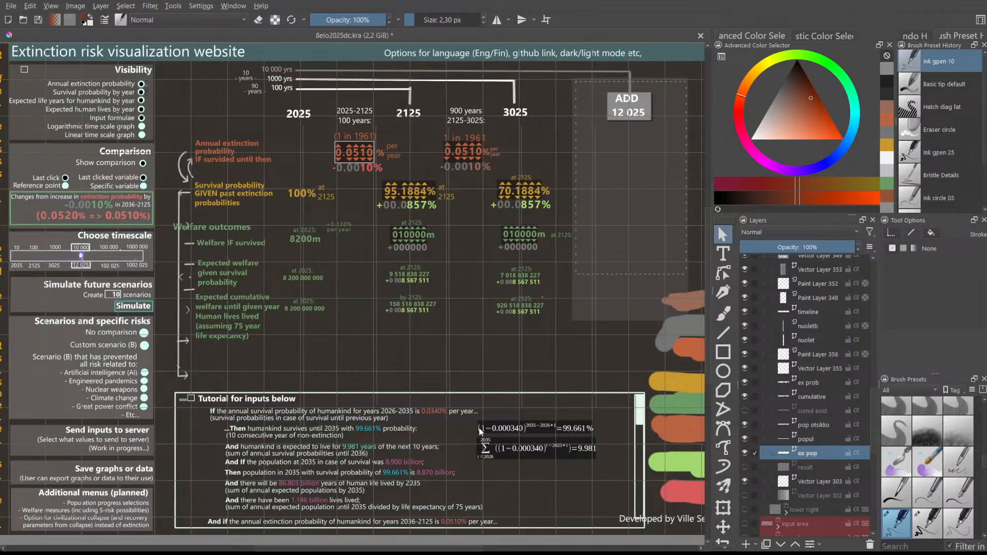
scroll(470, 283, up, 1)
scroll(530, 340, up, 2)
scroll(553, 356, down, 1)
scroll(554, 356, up, 1)
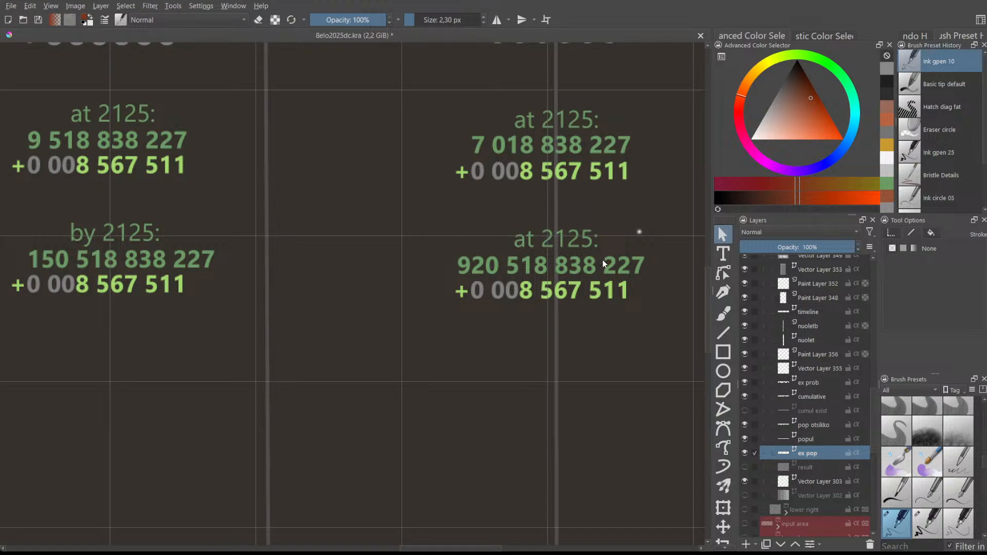
- Pan up to the 2025, 2125 and 3025 timeline headings below the top options banner
scroll(544, 273, down, 1)
scroll(534, 278, up, 1)
scroll(535, 278, down, 2)
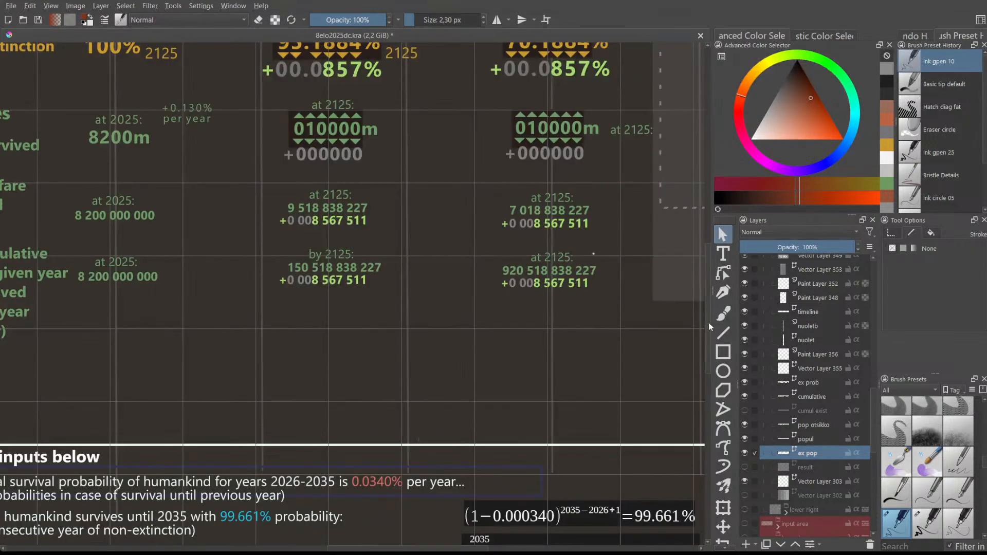
drag(708, 323, 708, 286)
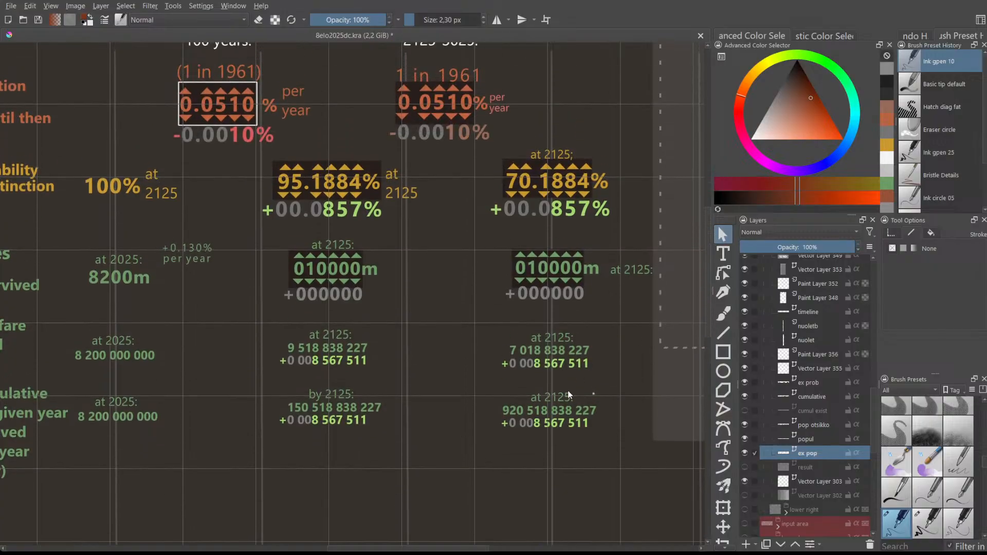
drag(454, 548, 474, 498)
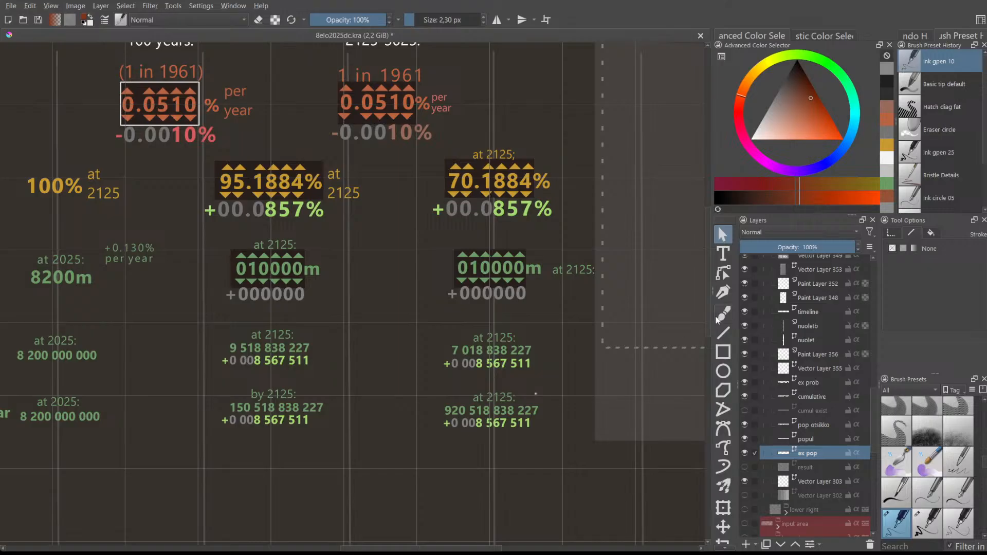
drag(708, 287, 707, 246)
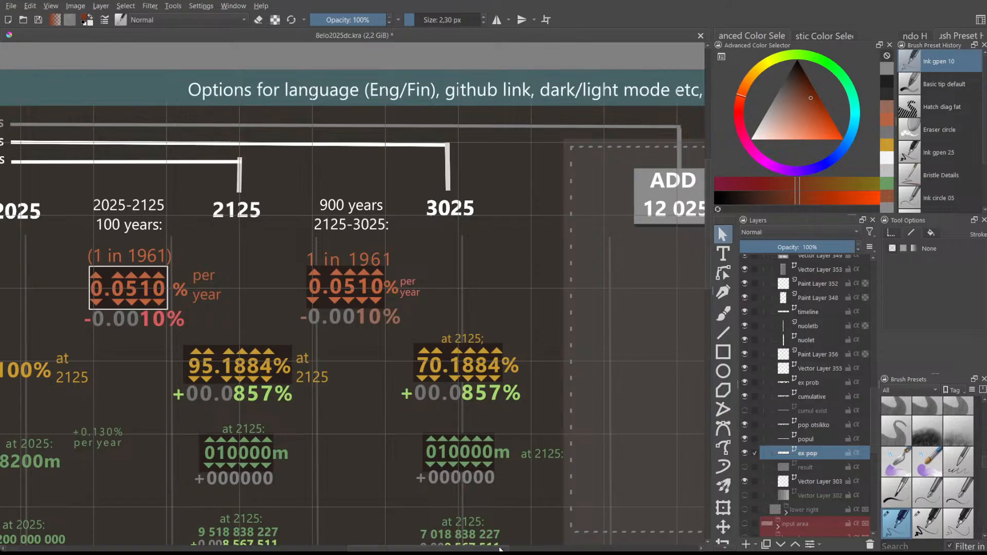
- Pan left to reveal the 'Additional menus (planned)' notes beside the control panel
scroll(349, 530, left, 10)
drag(705, 181, 697, 332)
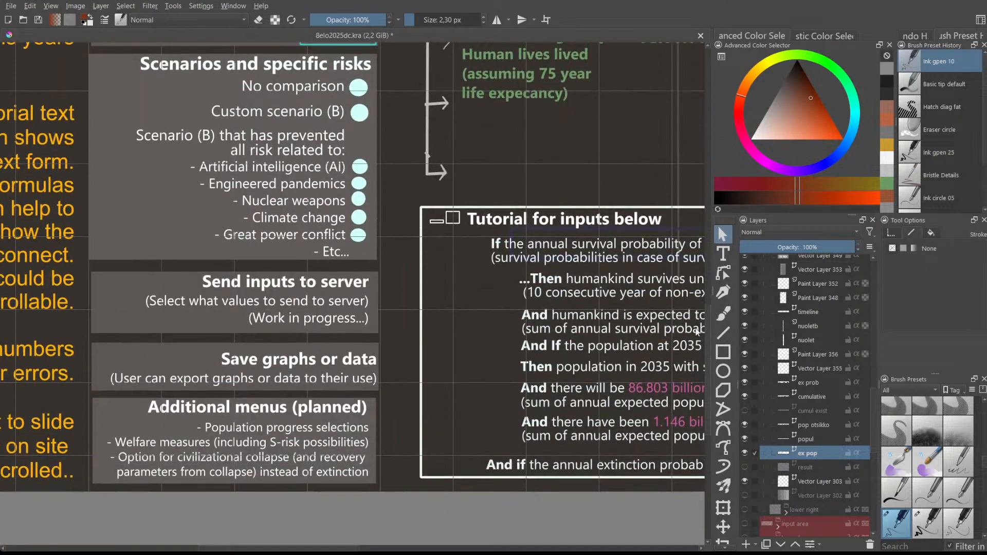
scroll(189, 384, up, 2)
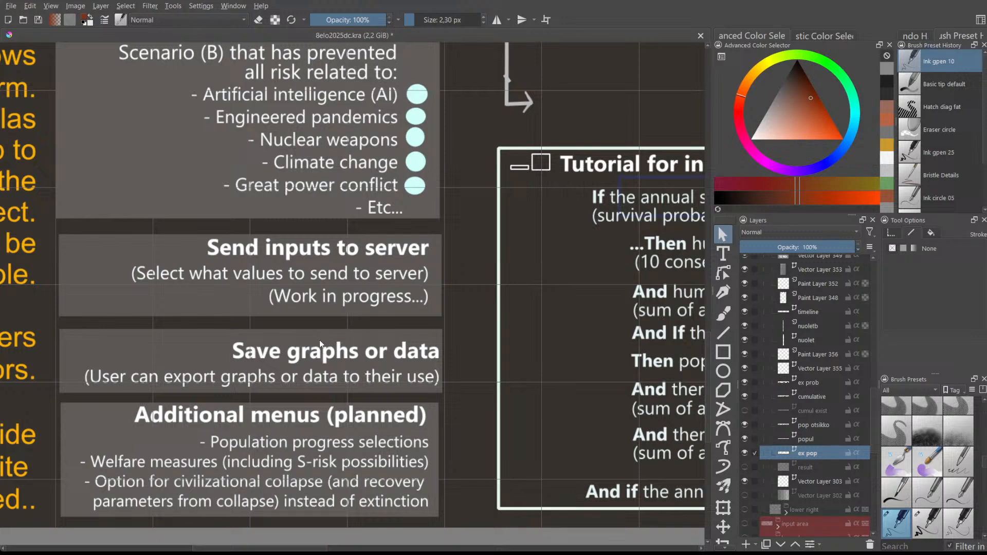
scroll(315, 353, down, 1)
scroll(315, 353, down, 1)
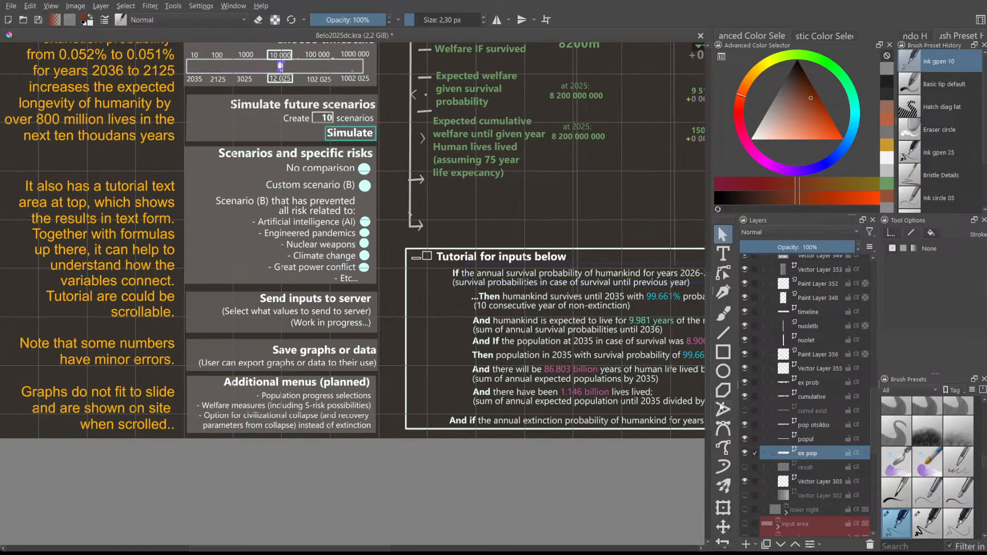
scroll(707, 403, up, 3)
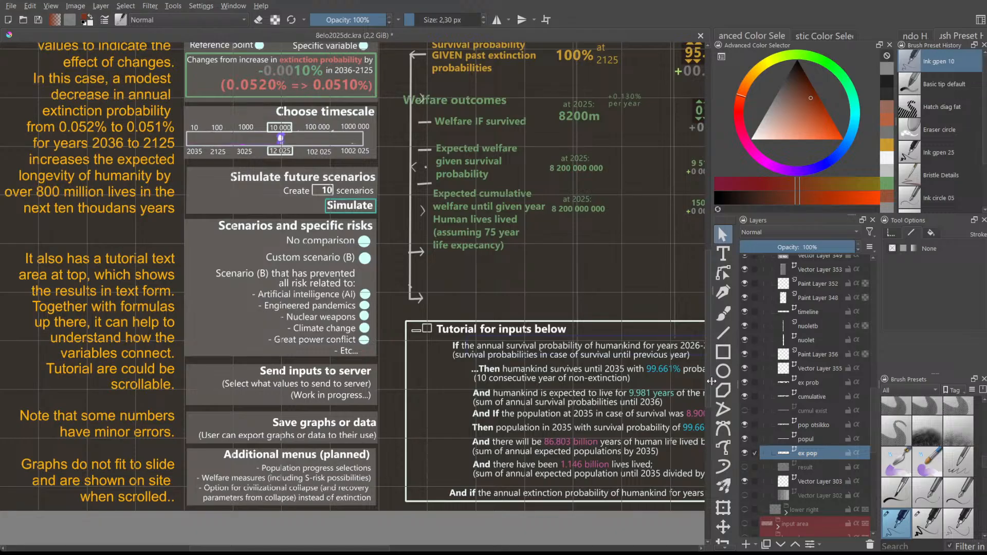
scroll(711, 381, up, 1)
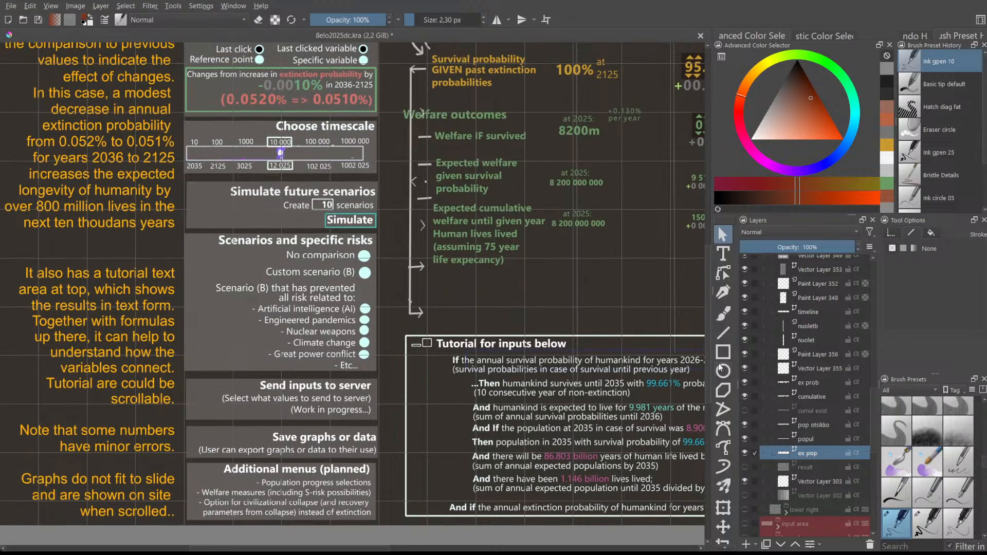
scroll(707, 350, up, 10)
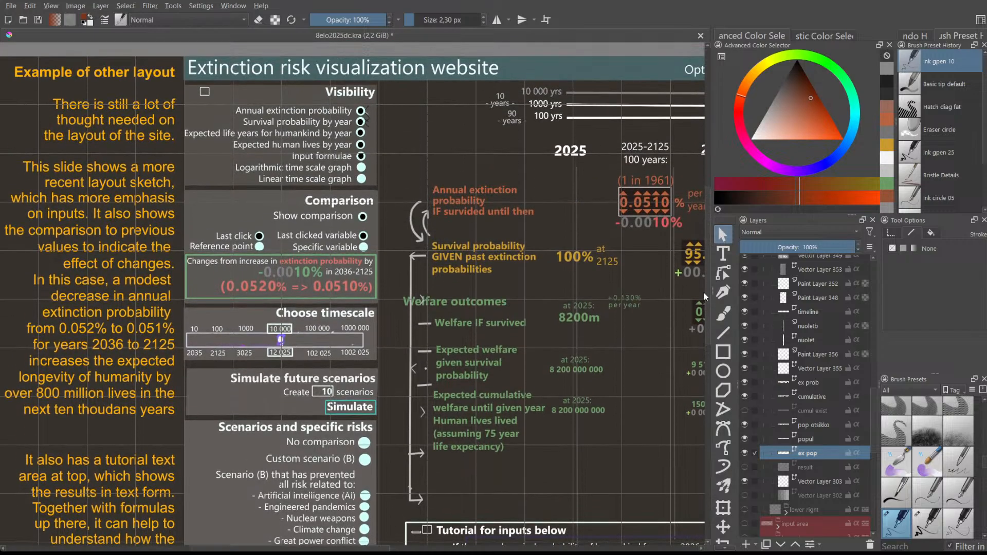
- Pan right to the 3025 column showing the 0.0510% yearly extinction rate (1 in 1961)
scroll(704, 292, down, 4)
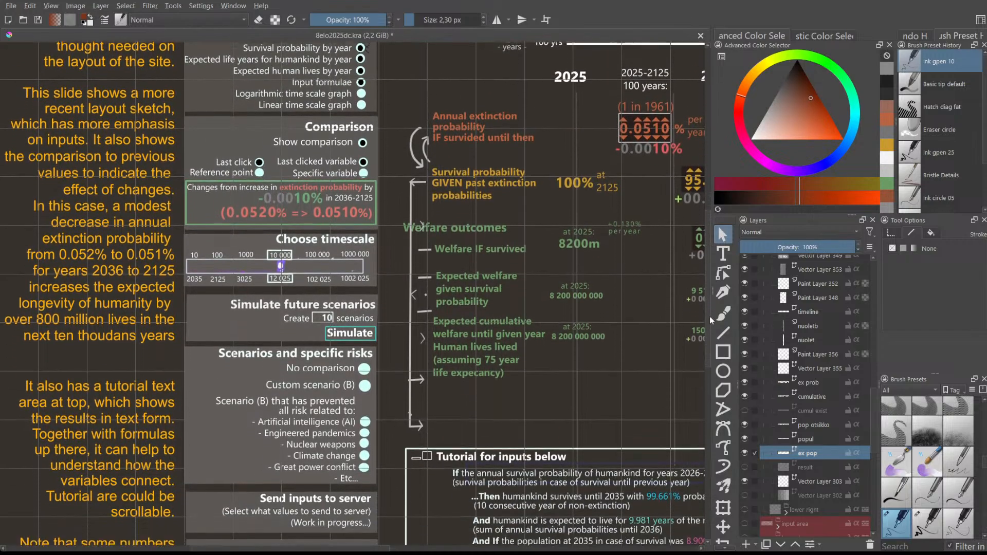
scroll(709, 316, down, 2)
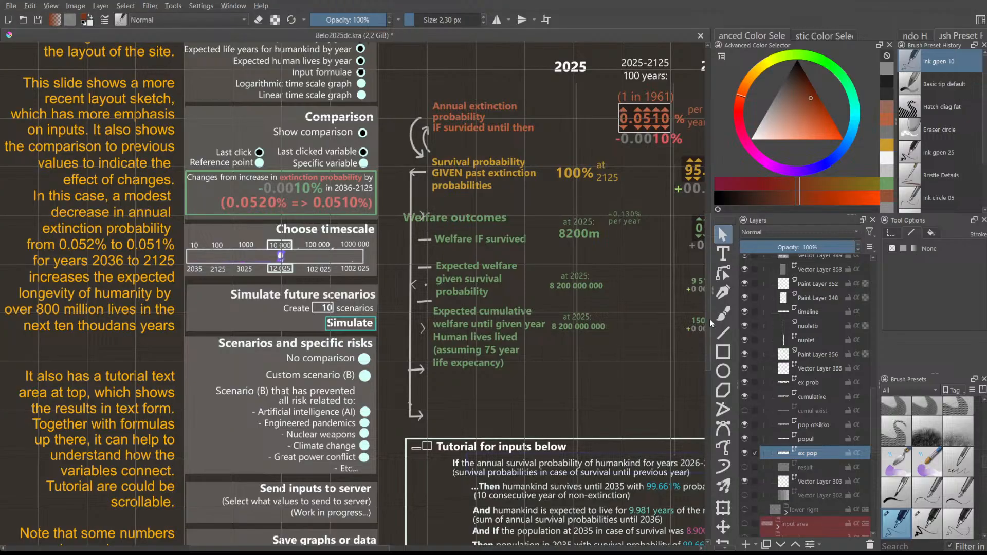
drag(710, 328, 702, 293)
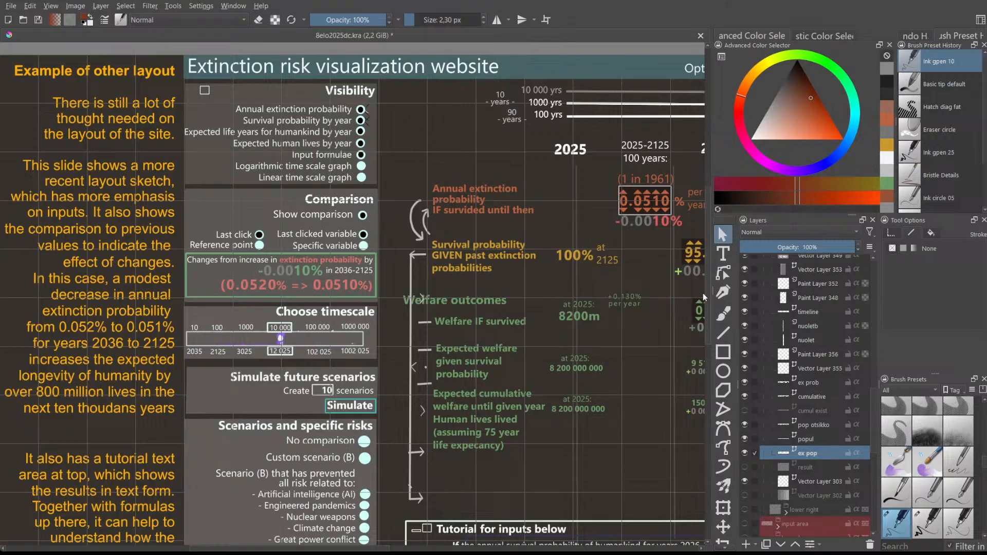
scroll(702, 298, down, 4)
scroll(695, 303, up, 4)
scroll(693, 301, down, 3)
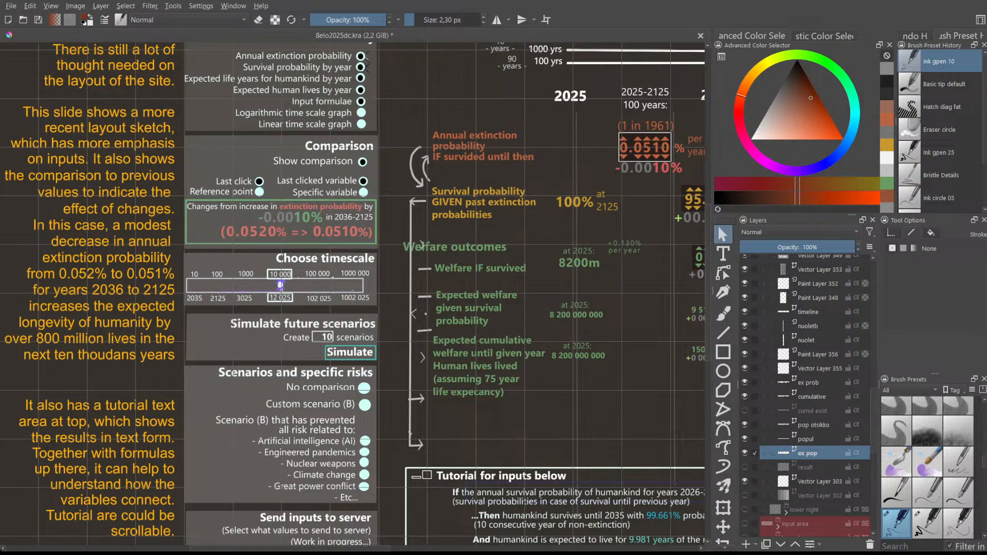
scroll(297, 325, right, 1)
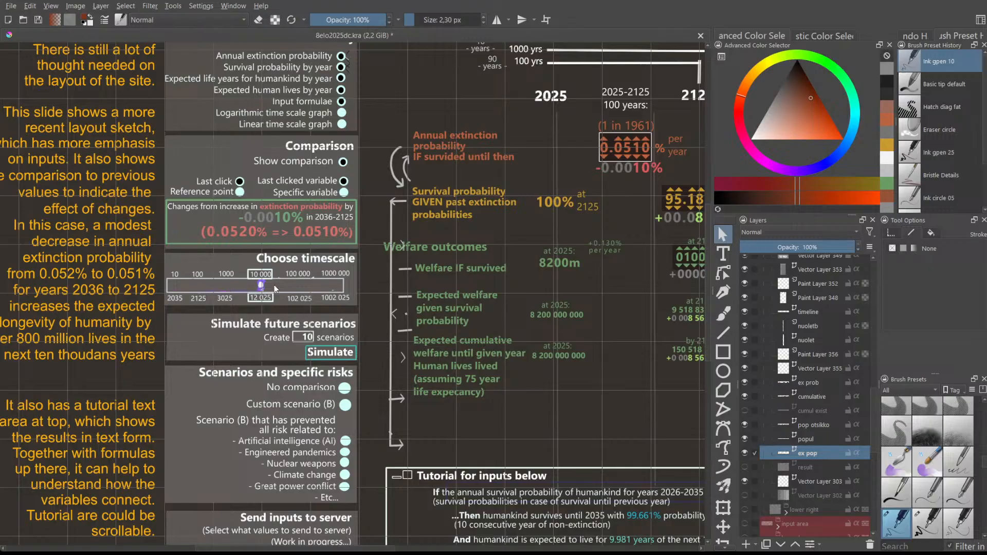
drag(298, 549, 432, 549)
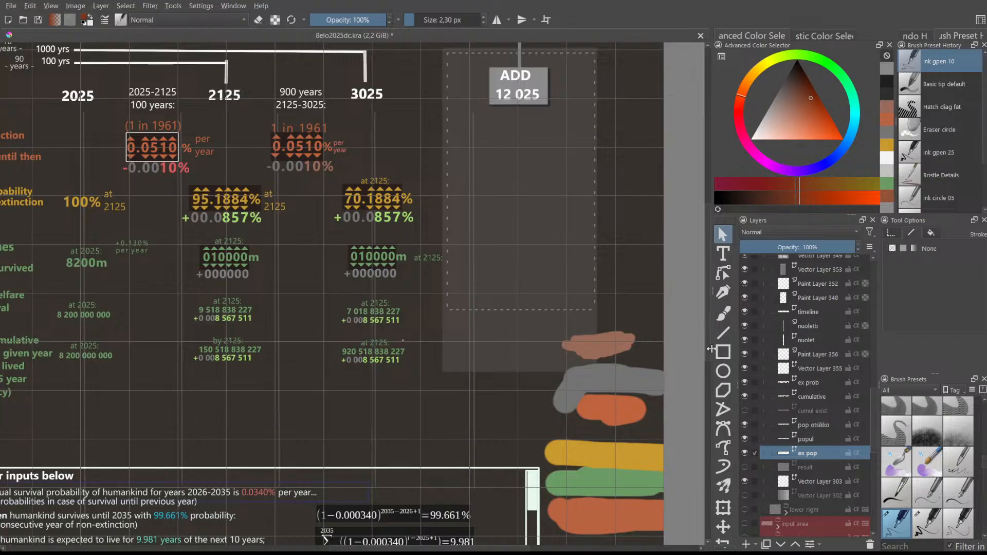
- Pan back left to the title and the Simulate future scenarios panel set to 10 scenarios
scroll(707, 349, up, 3)
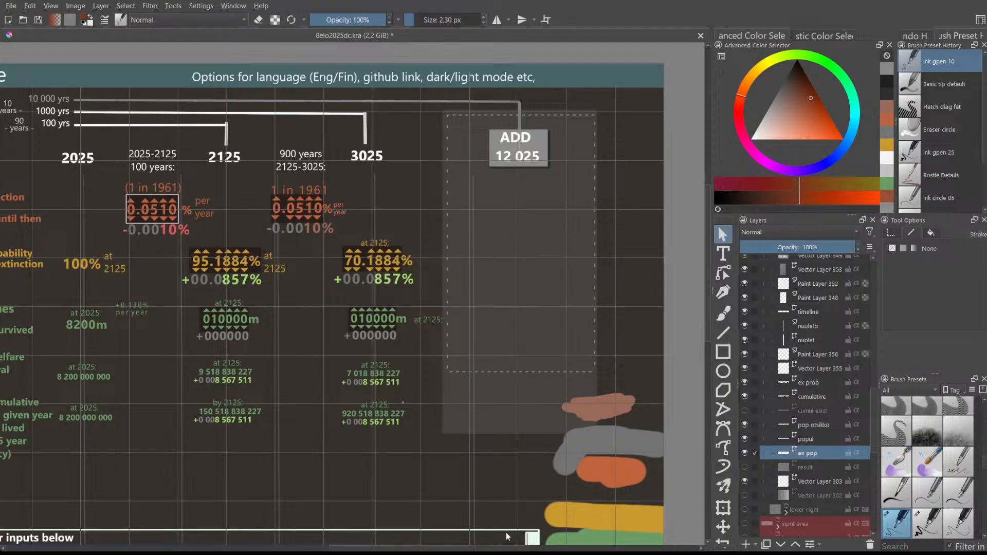
scroll(506, 549, right, 2)
mouse_move(507, 549)
mouse_down()
mouse_move(362, 546)
mouse_move(511, 543)
mouse_move(500, 542)
mouse_up()
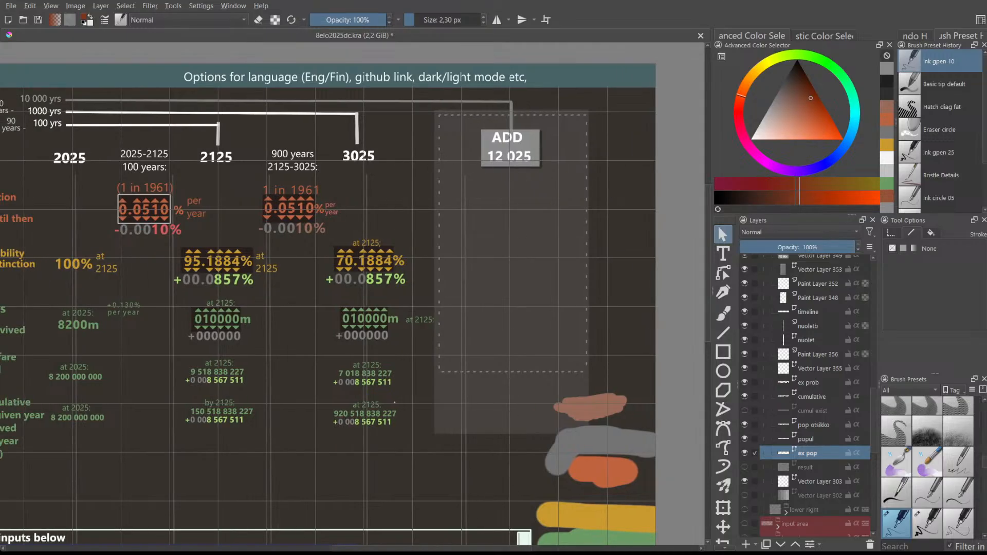
drag(434, 548, 308, 548)
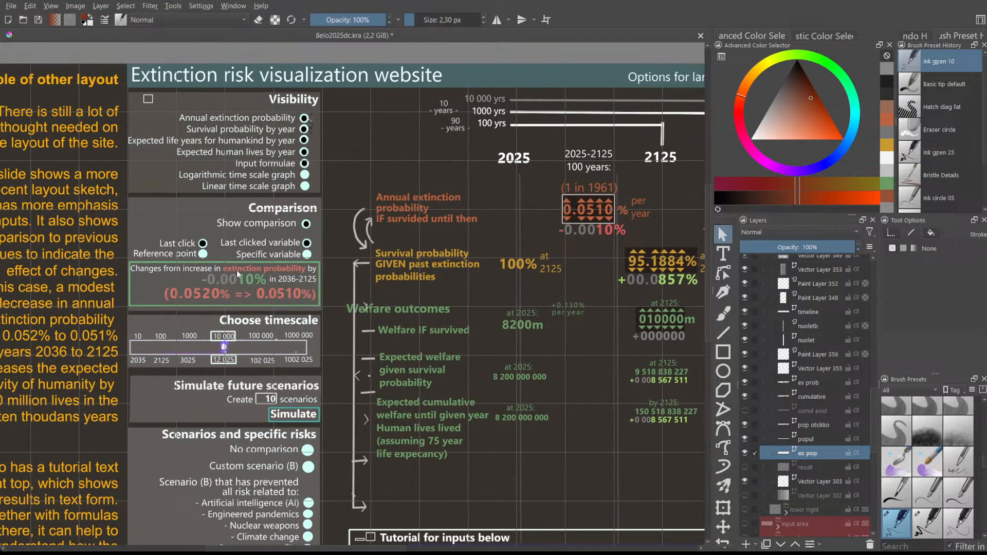
- Pan across the lower right to show the tutorial box formulas (99.661% survival, 9.981 years)
scroll(207, 326, up, 2)
scroll(208, 332, down, 2)
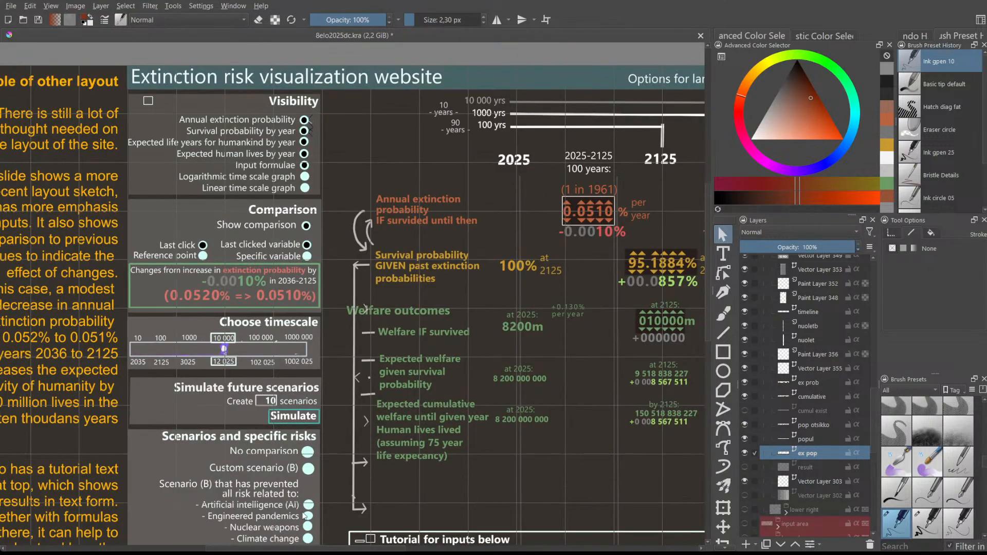
drag(304, 548, 439, 529)
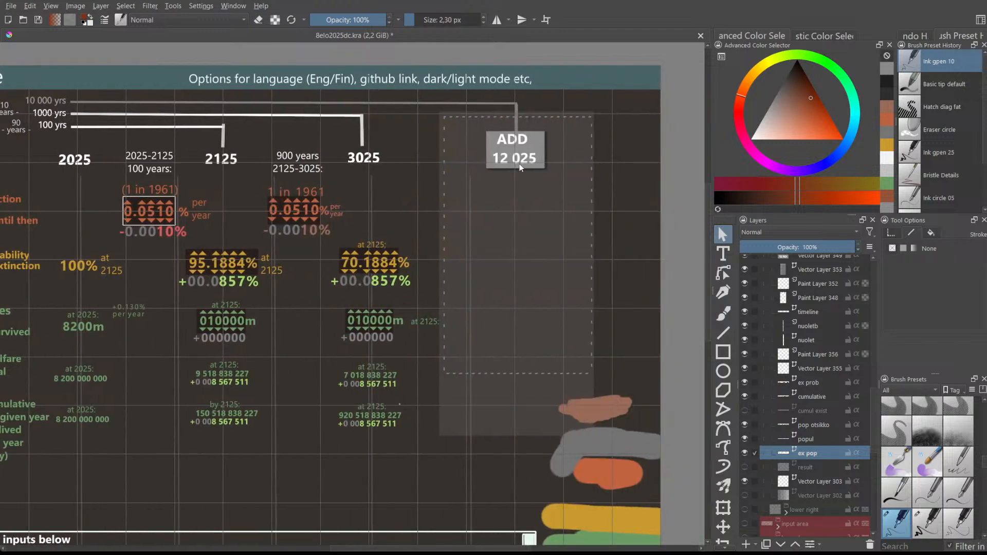
drag(465, 548, 336, 548)
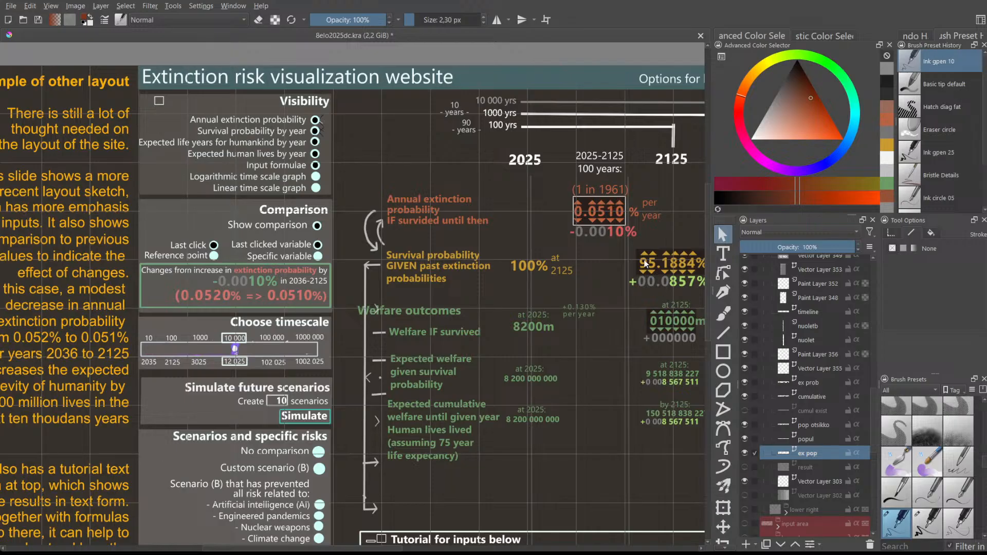
scroll(705, 231, down, 3)
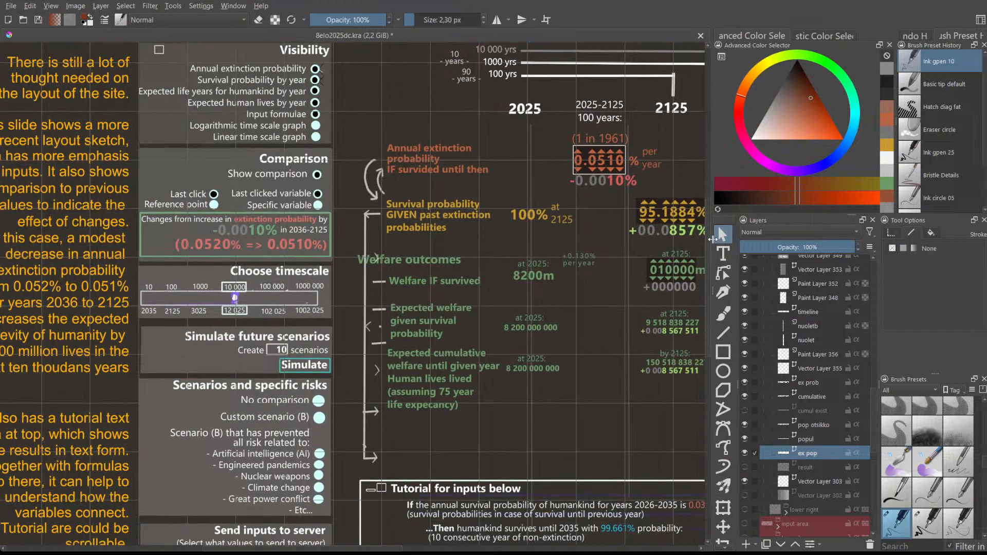
scroll(718, 247, down, 3)
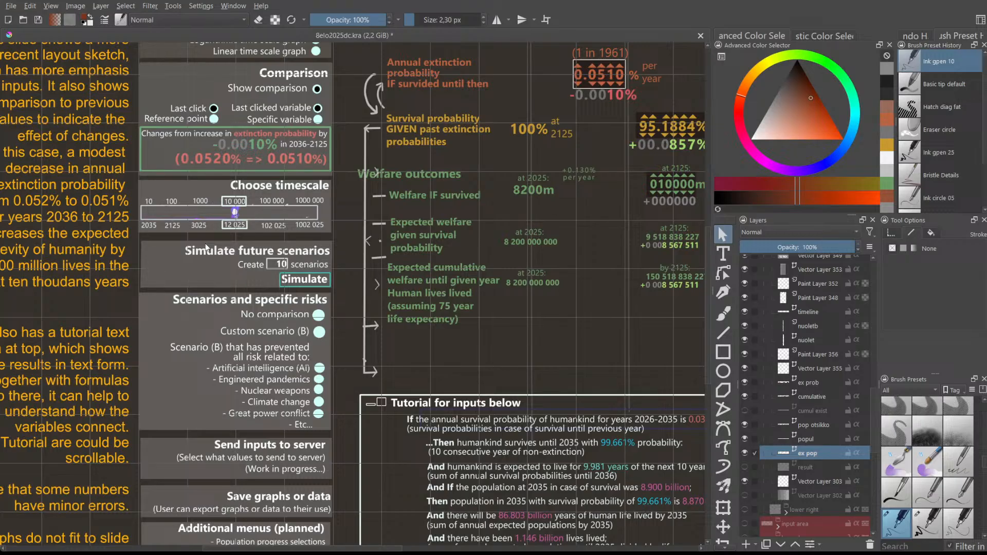
scroll(577, 384, down, 1)
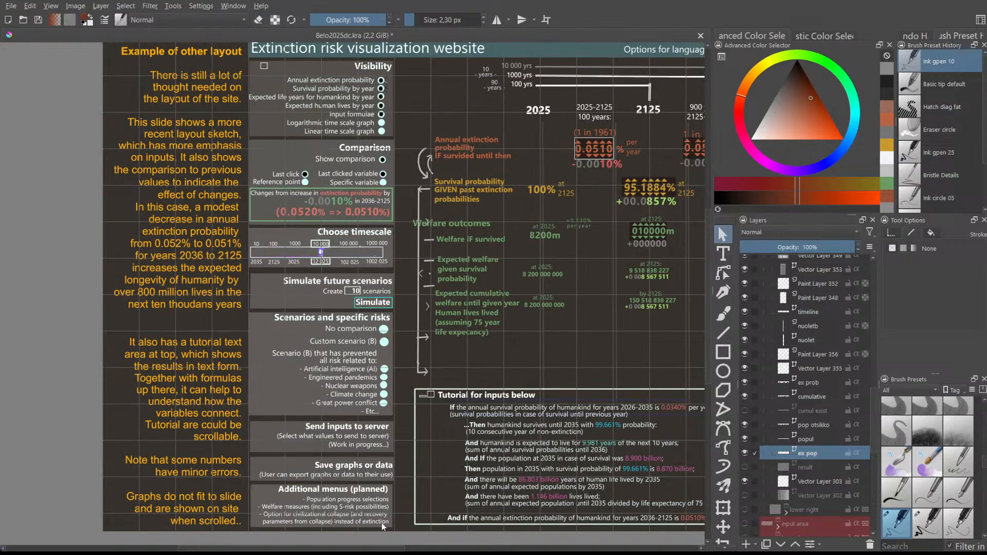
drag(370, 547, 477, 541)
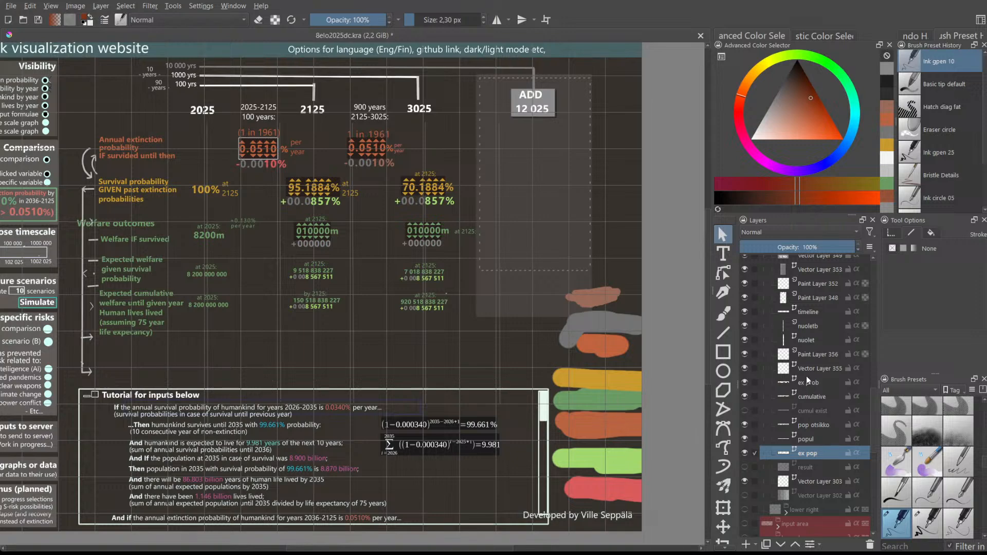
scroll(806, 375, up, 4)
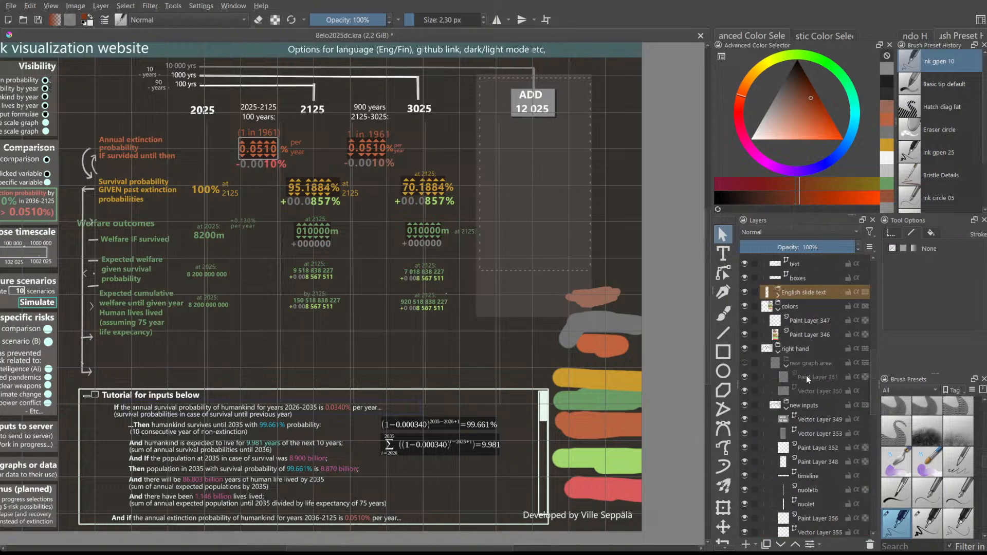
- Make the 'new graph area' layer visible and hide the 'tutorial area' layer
click(745, 363)
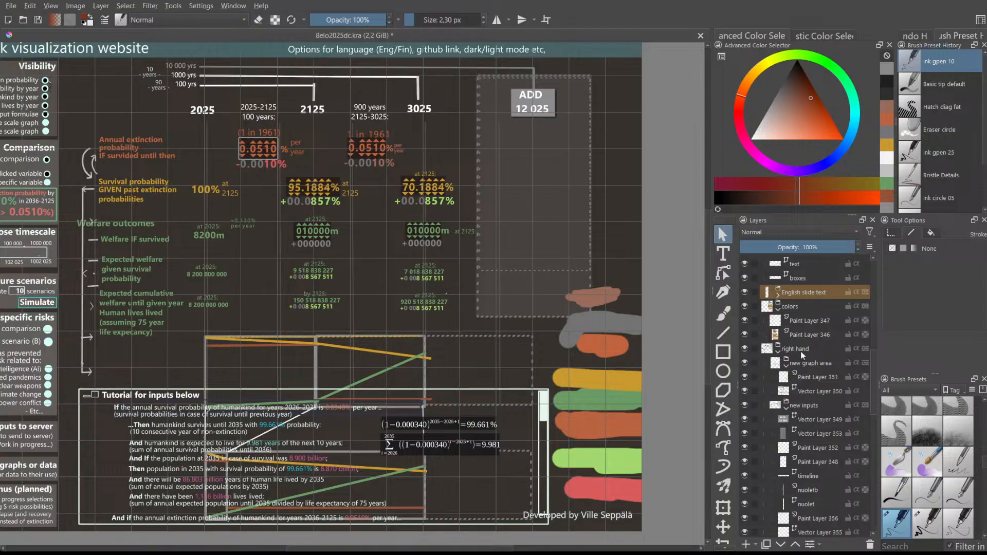
scroll(801, 352, up, 5)
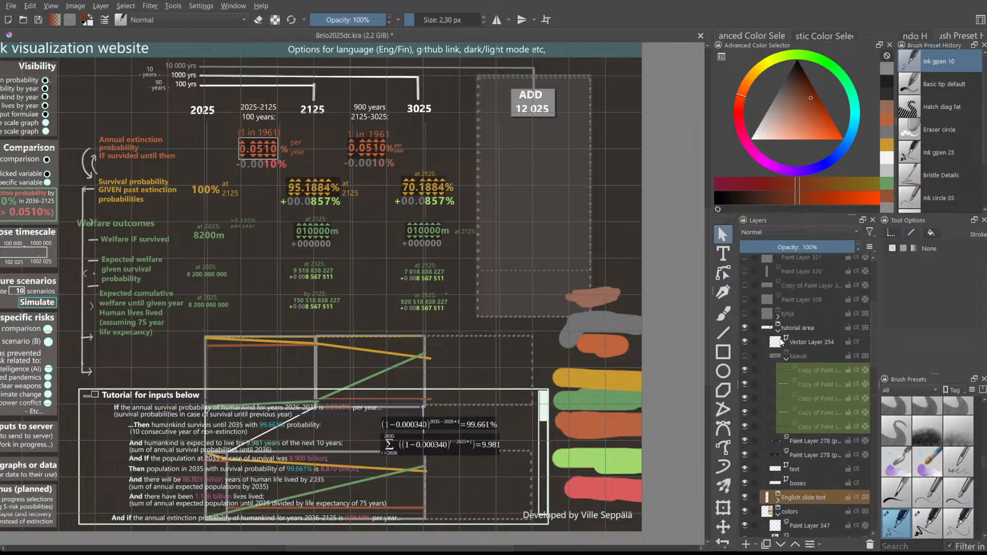
click(745, 327)
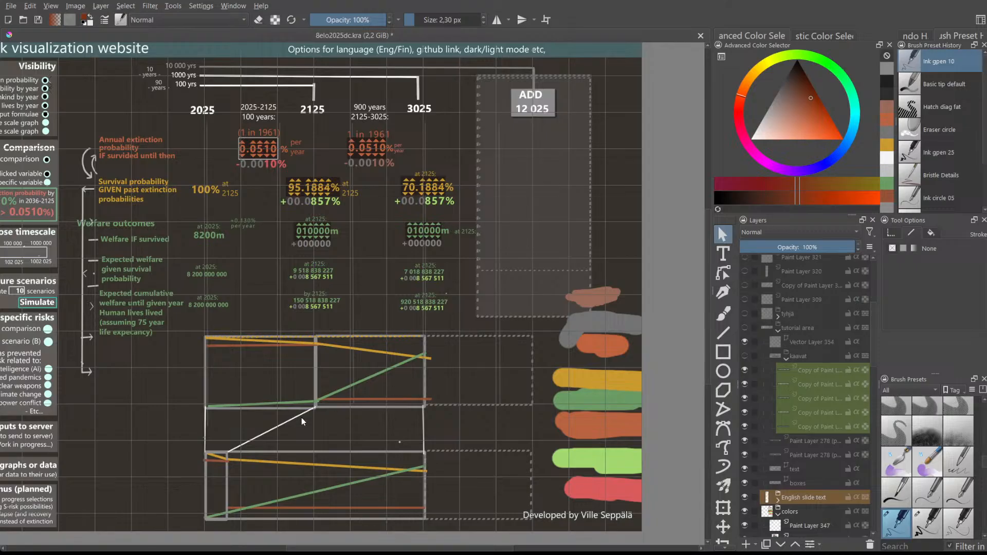
scroll(315, 412, up, 3)
scroll(324, 370, down, 2)
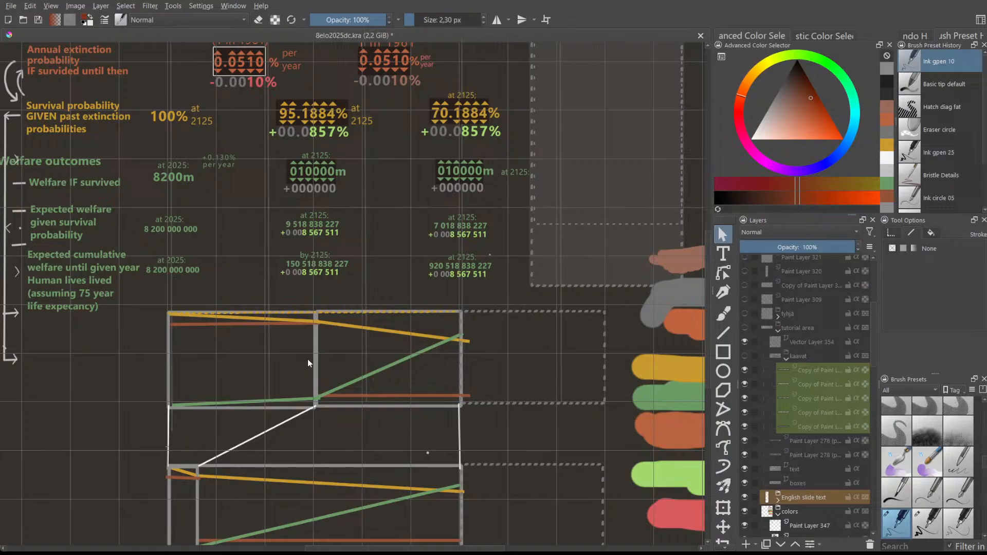
scroll(269, 348, up, 1)
scroll(269, 348, down, 1)
scroll(708, 250, down, 1)
scroll(297, 301, up, 3)
scroll(297, 301, down, 2)
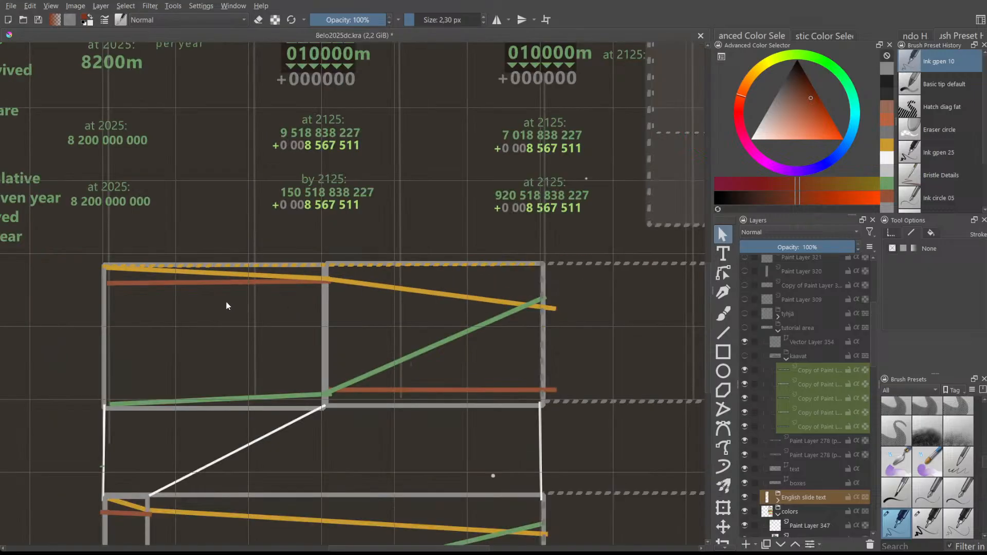
scroll(229, 303, down, 1)
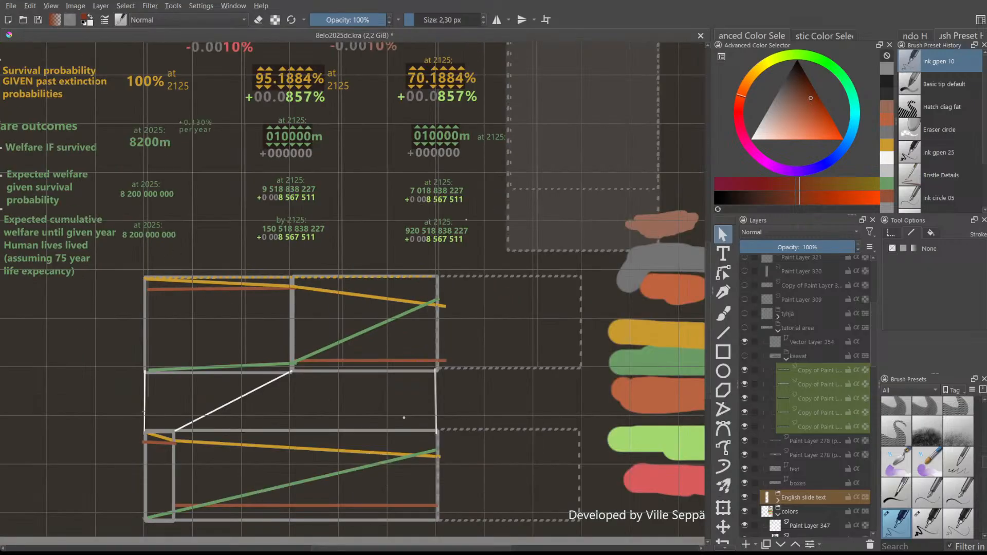
drag(335, 548, 296, 548)
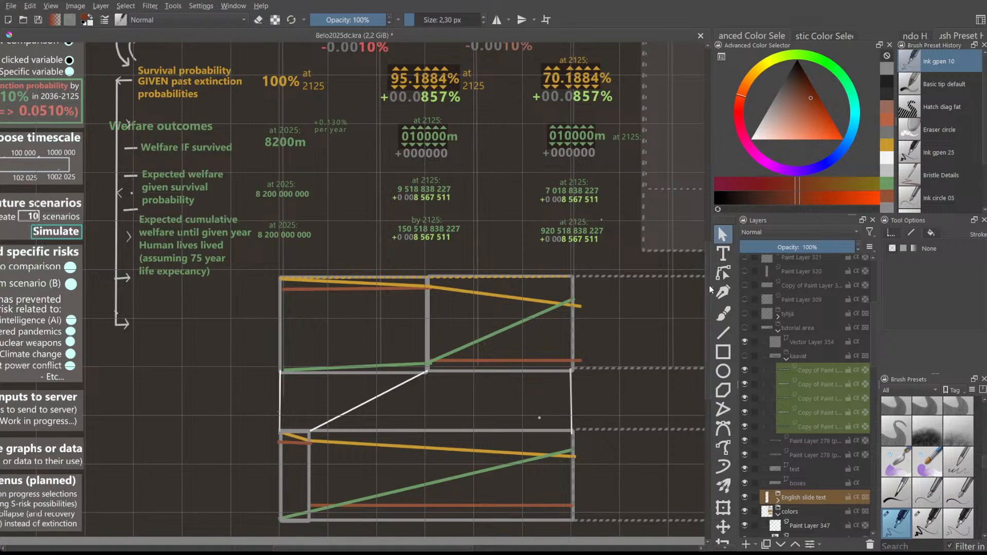
scroll(709, 242, up, 5)
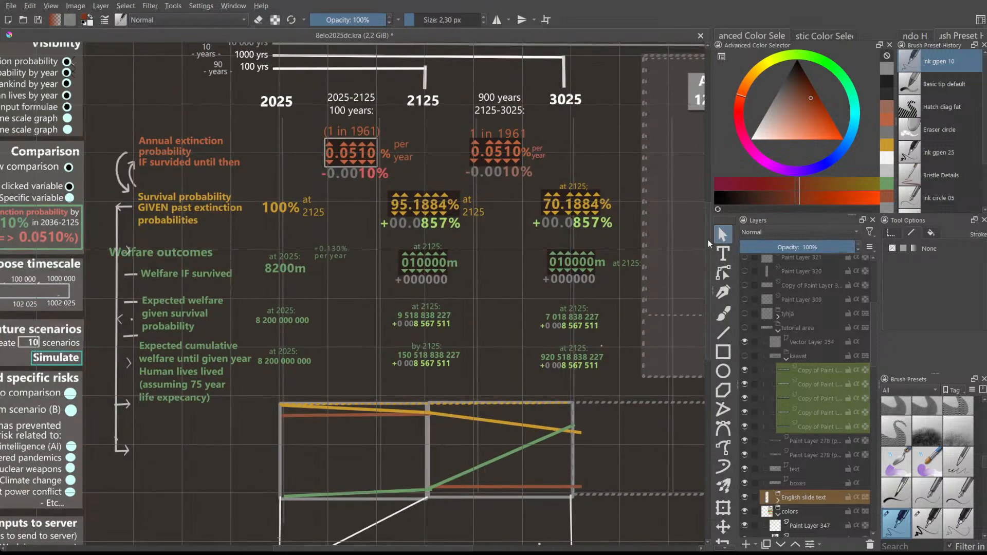
scroll(708, 248, down, 1)
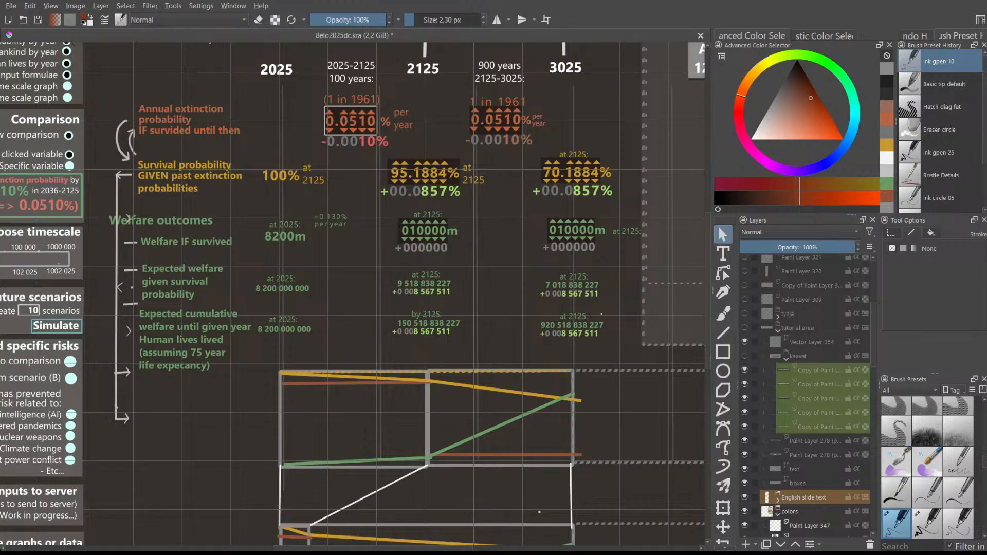
scroll(86, 286, left, 5)
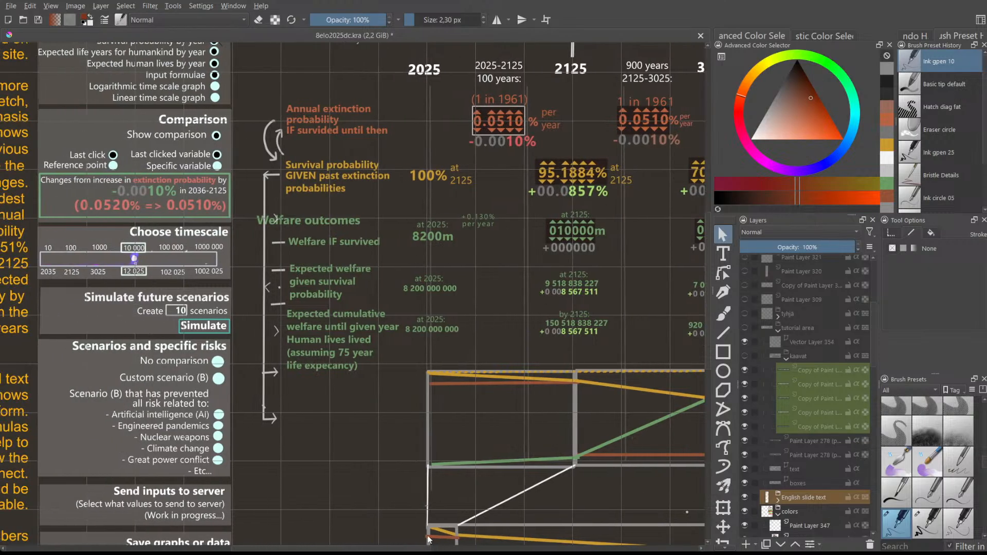
scroll(369, 549, right, 3)
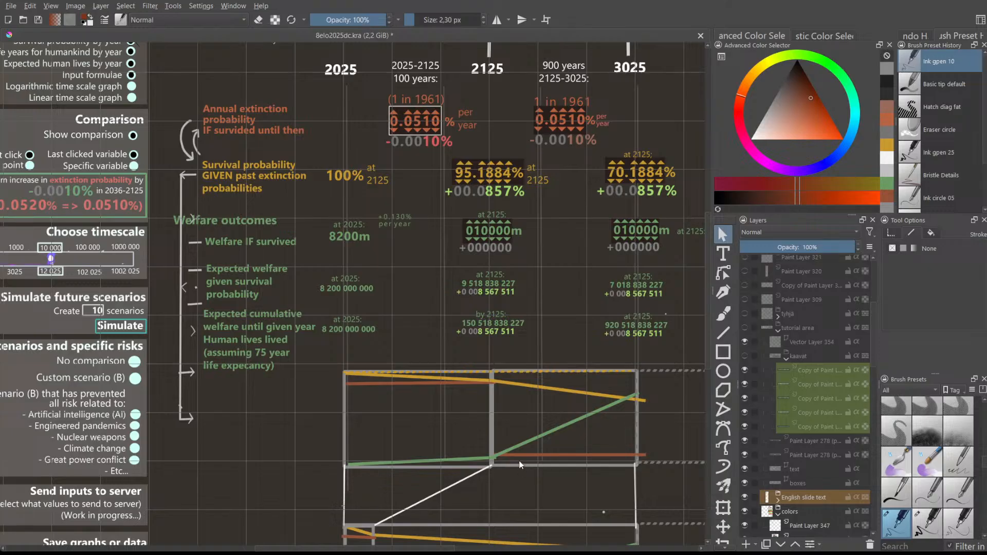
drag(433, 548, 437, 549)
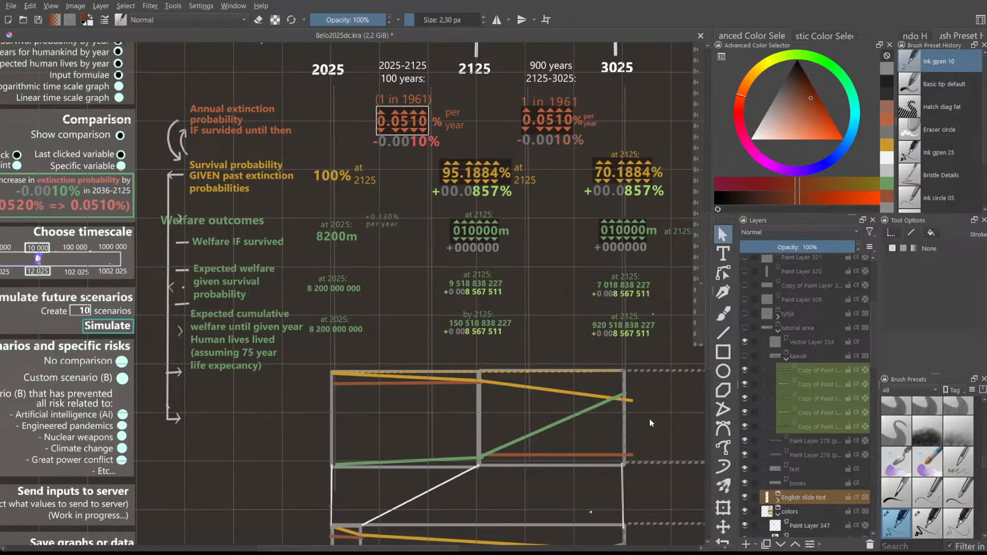
drag(708, 325, 708, 295)
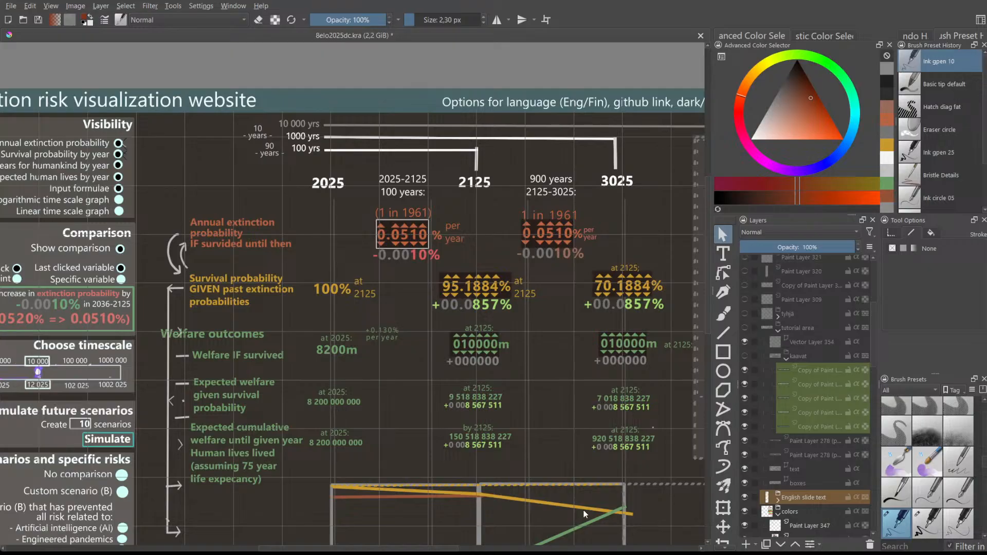
scroll(707, 334, up, 1)
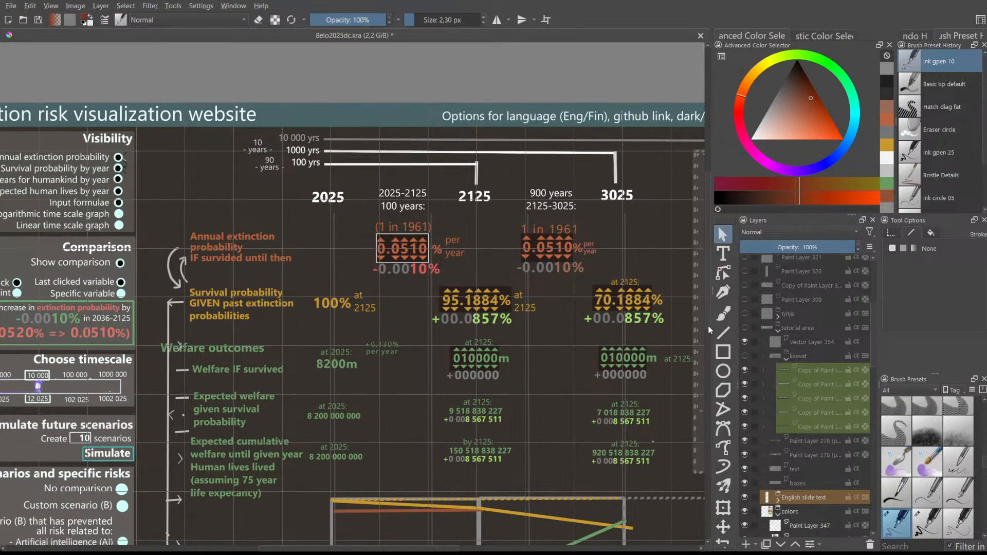
mouse_move(418, 549)
mouse_down()
mouse_move(437, 549)
mouse_move(419, 549)
mouse_up()
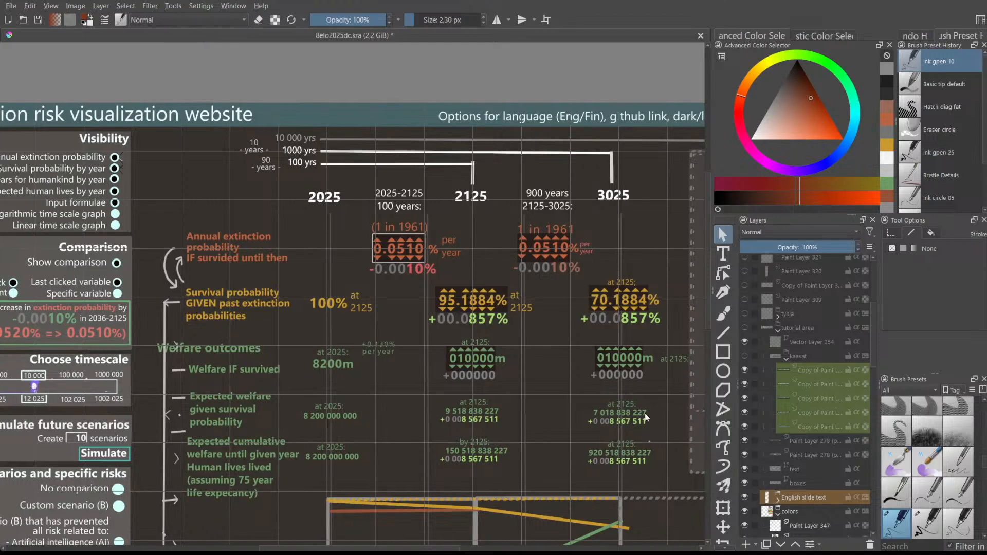
scroll(709, 300, down, 1)
scroll(709, 302, down, 1)
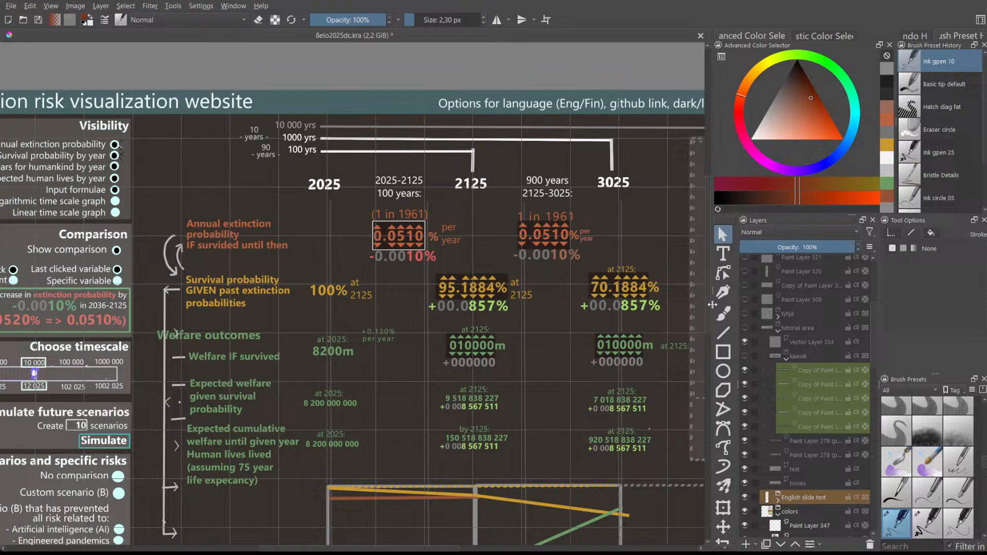
scroll(708, 292, down, 1)
scroll(707, 295, down, 3)
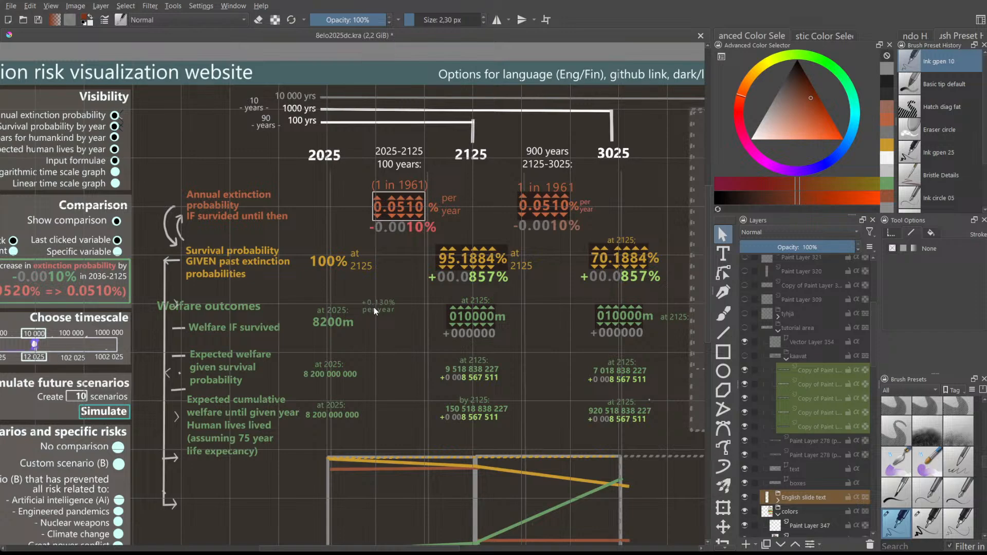
- Pan down to the graph sketches, then switch to the extinction risk Google Slides deck
scroll(486, 337, down, 1)
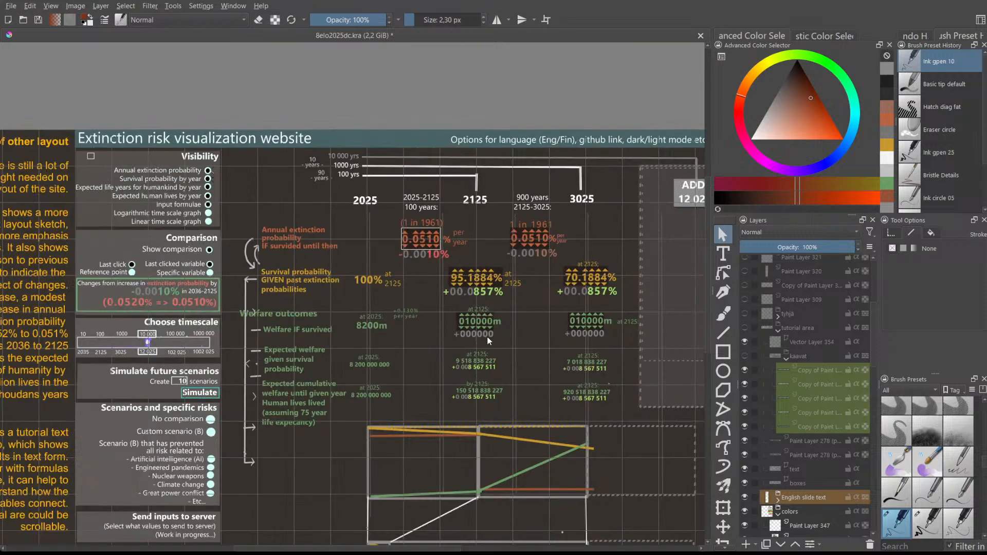
scroll(485, 380, up, 1)
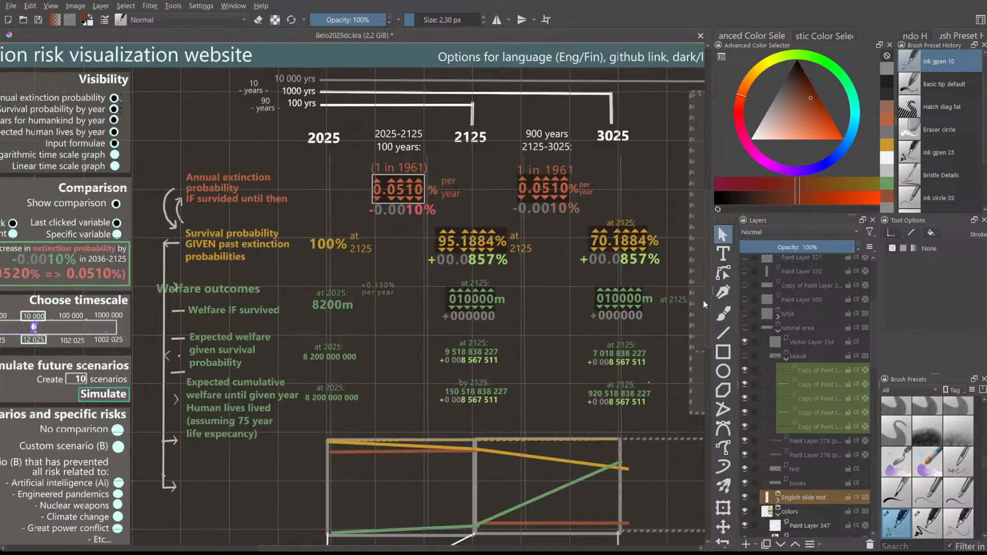
mouse_move(705, 297)
mouse_down()
mouse_move(710, 345)
mouse_move(708, 312)
mouse_up()
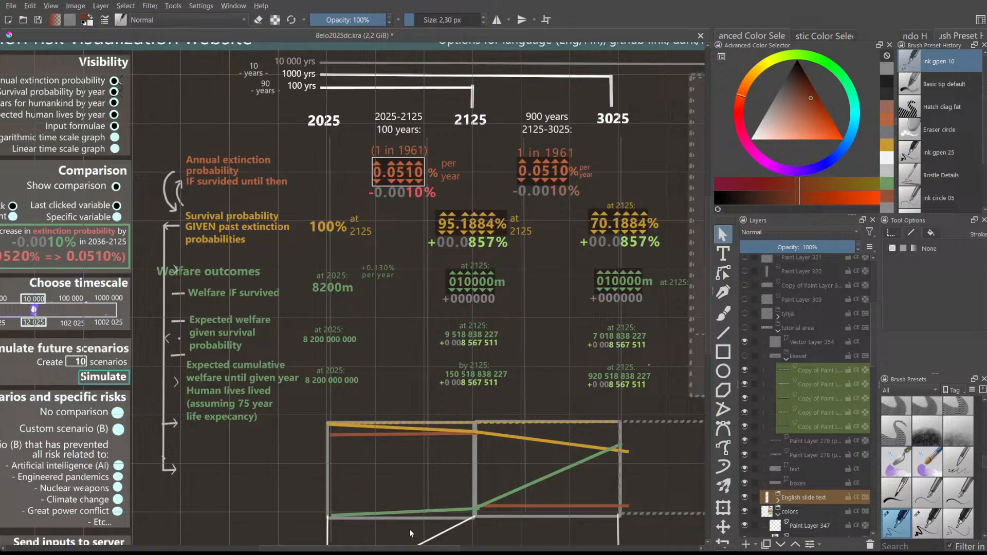
drag(379, 549, 401, 549)
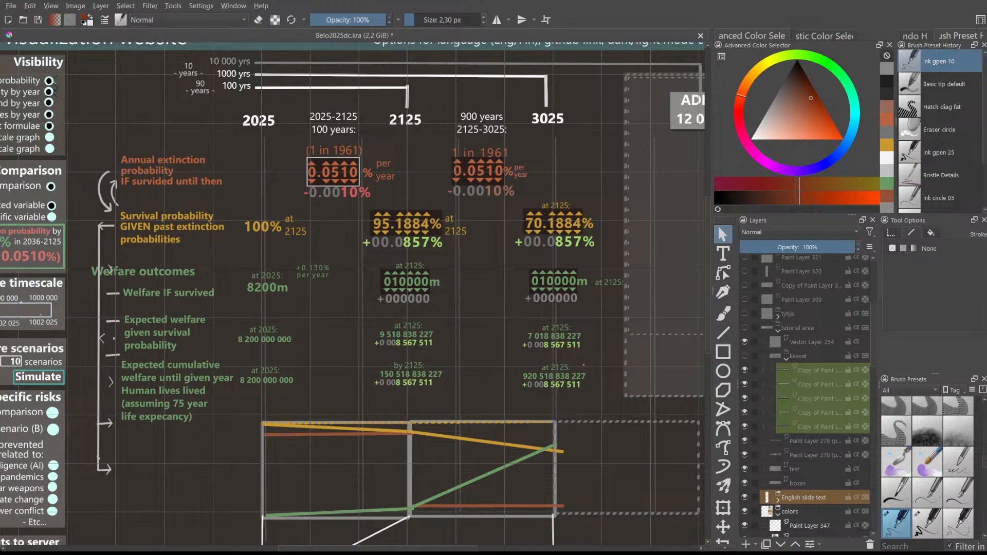
scroll(707, 366, down, 5)
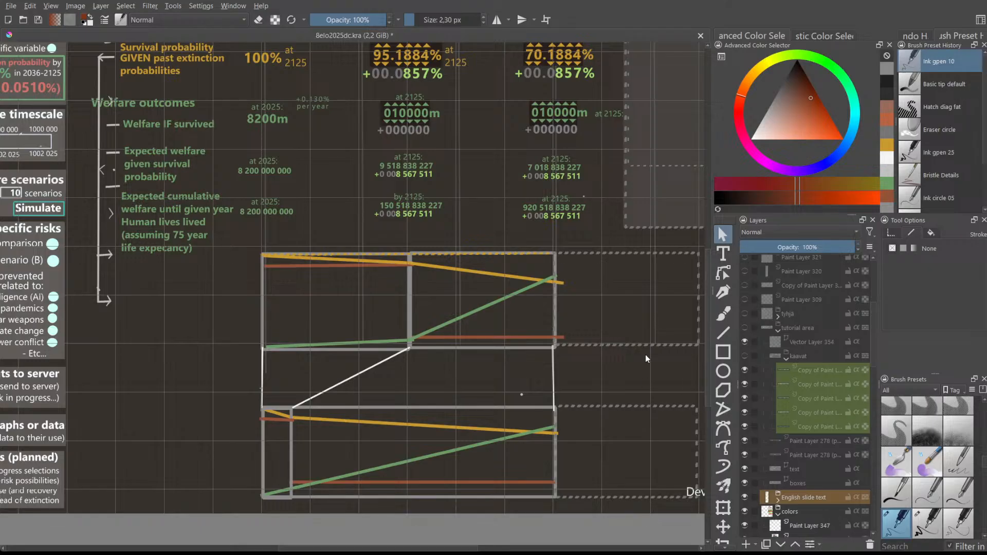
drag(707, 337, 702, 315)
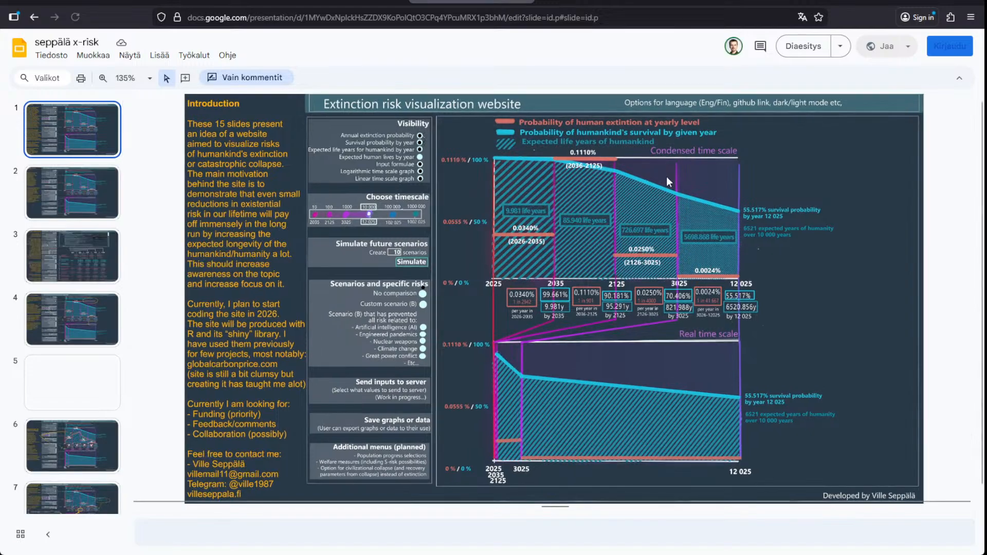
scroll(710, 206, up, 5)
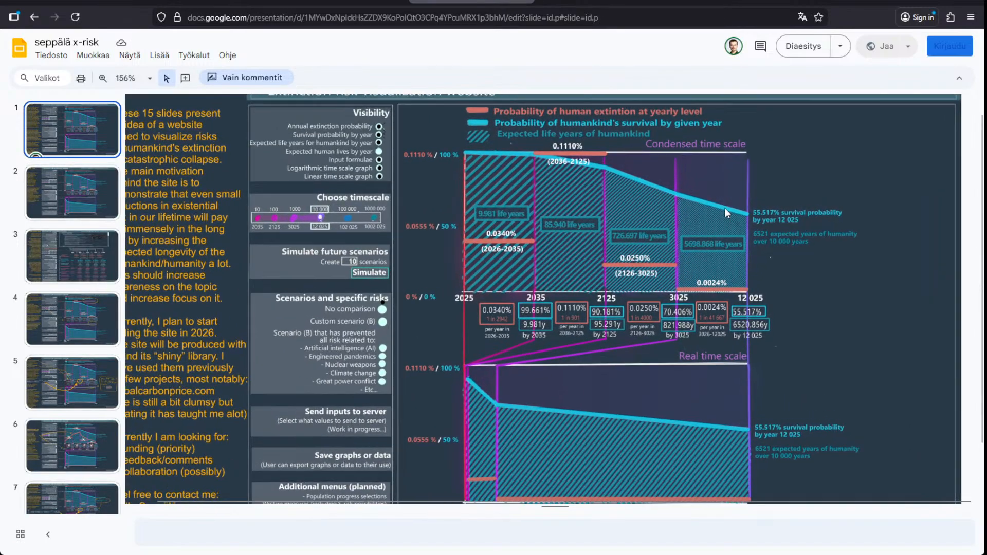
scroll(723, 202, up, 1)
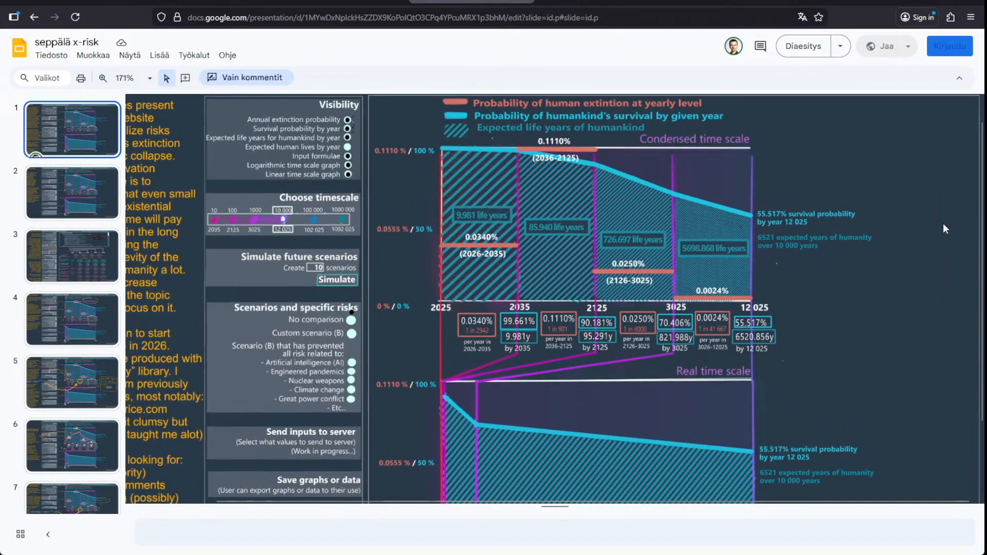
scroll(868, 165, up, 1)
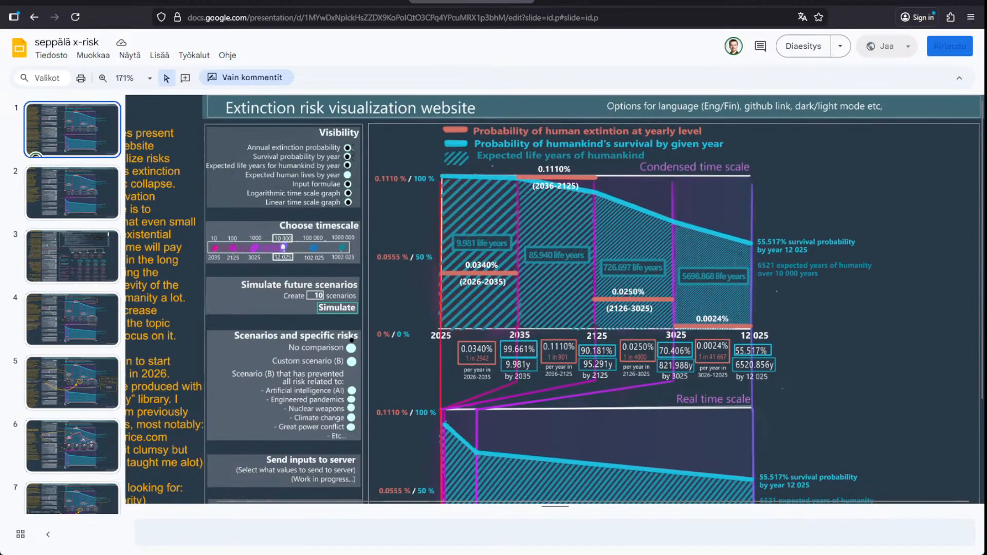
scroll(614, 178, up, 2)
scroll(616, 185, up, 3)
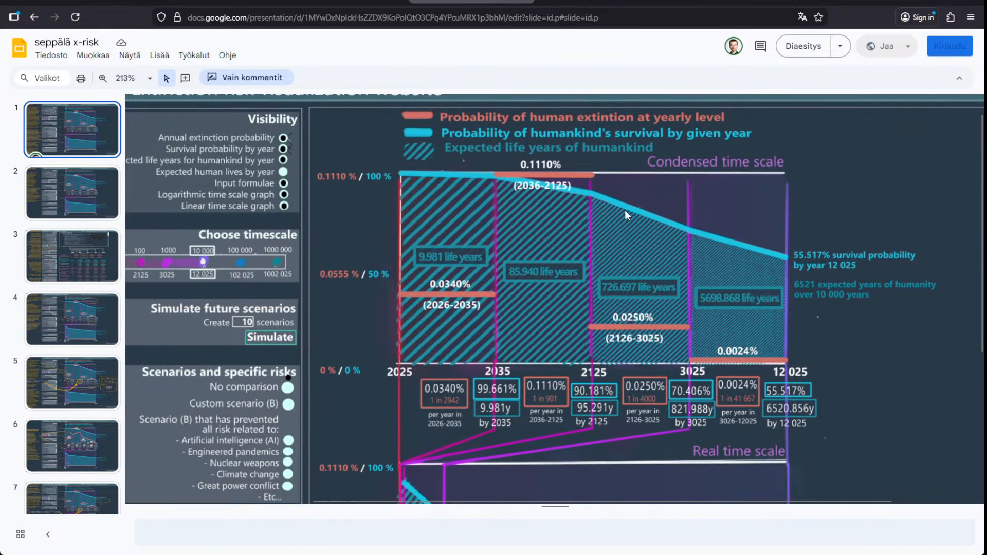
scroll(623, 208, down, 3)
scroll(554, 298, down, 4)
scroll(554, 299, up, 7)
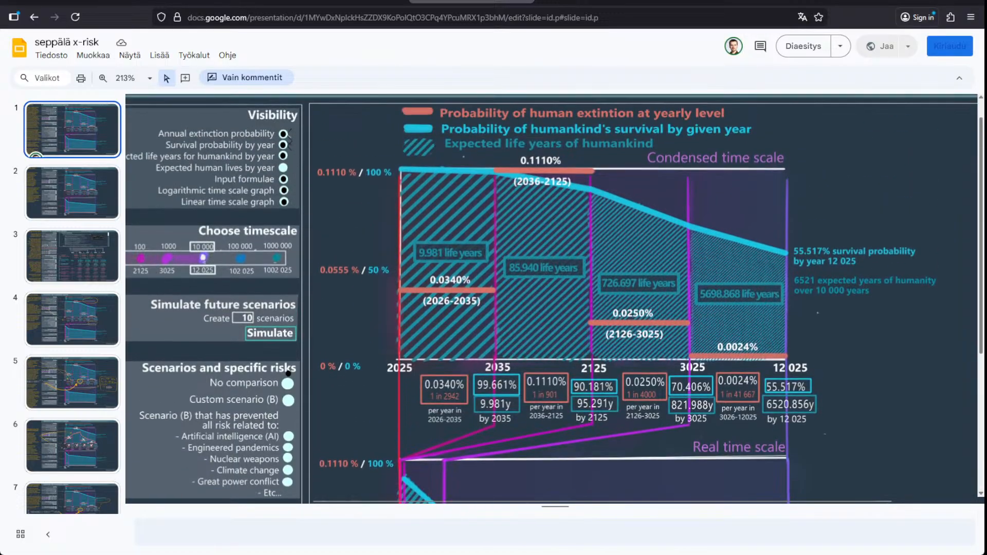
drag(981, 284, 981, 282)
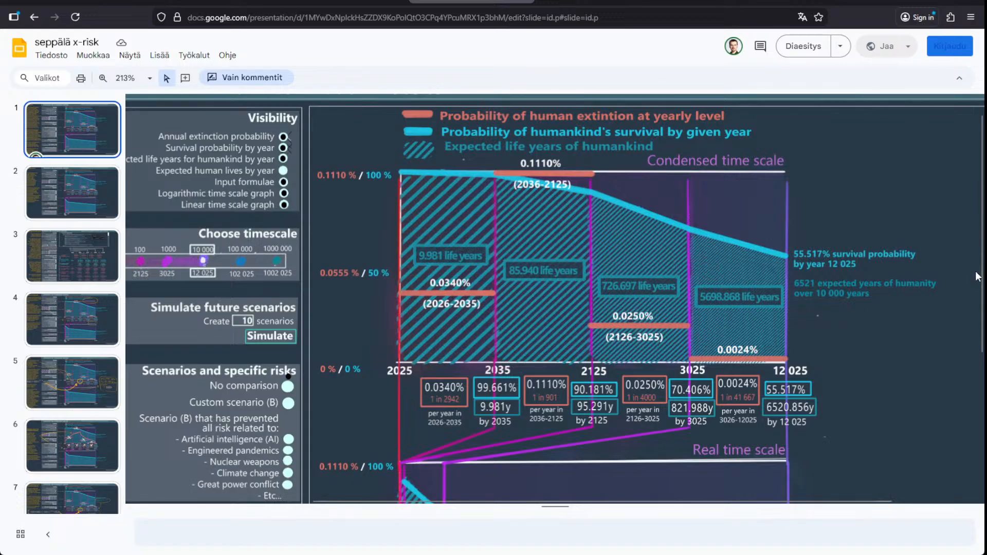
drag(981, 267, 981, 277)
scroll(646, 411, down, 3)
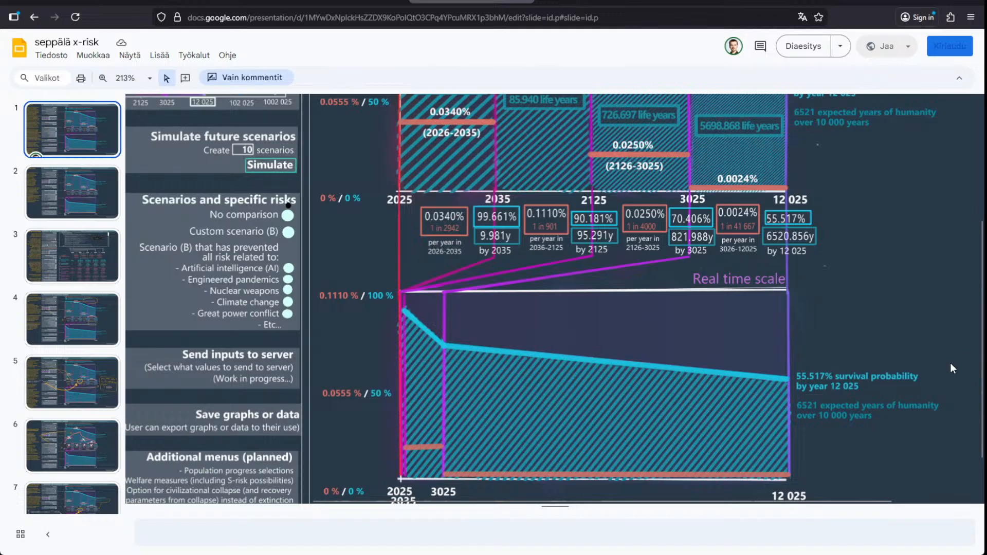
scroll(974, 348, up, 1)
scroll(974, 339, up, 1)
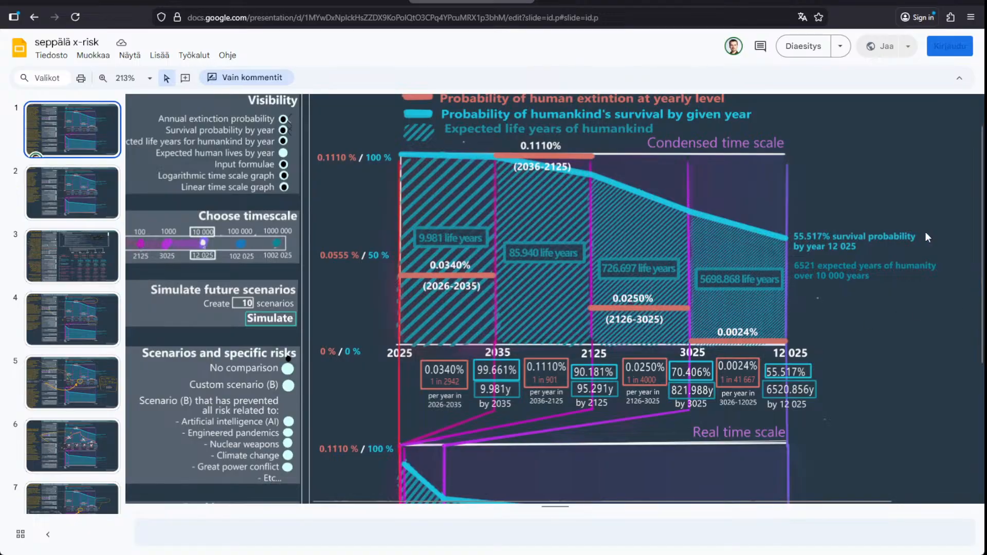
drag(981, 218, 981, 206)
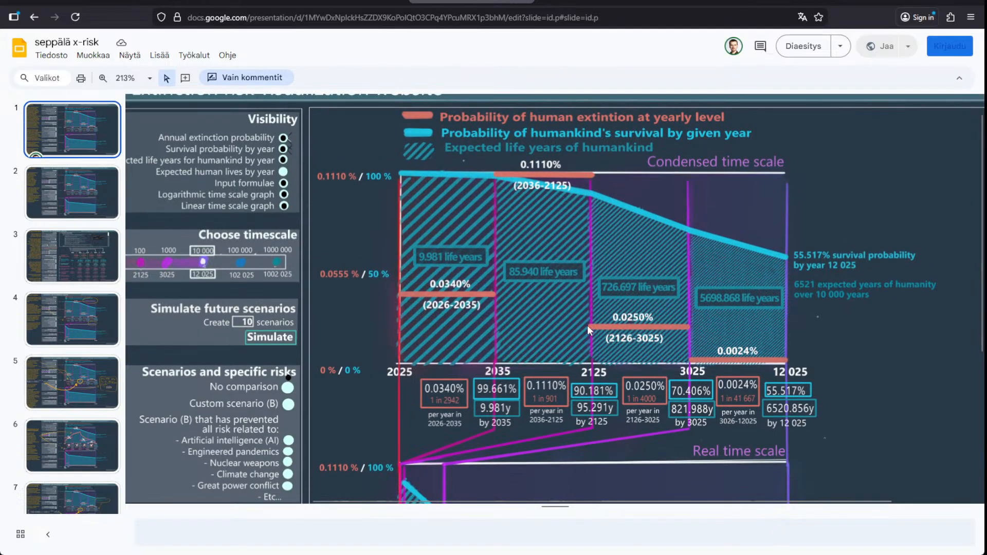
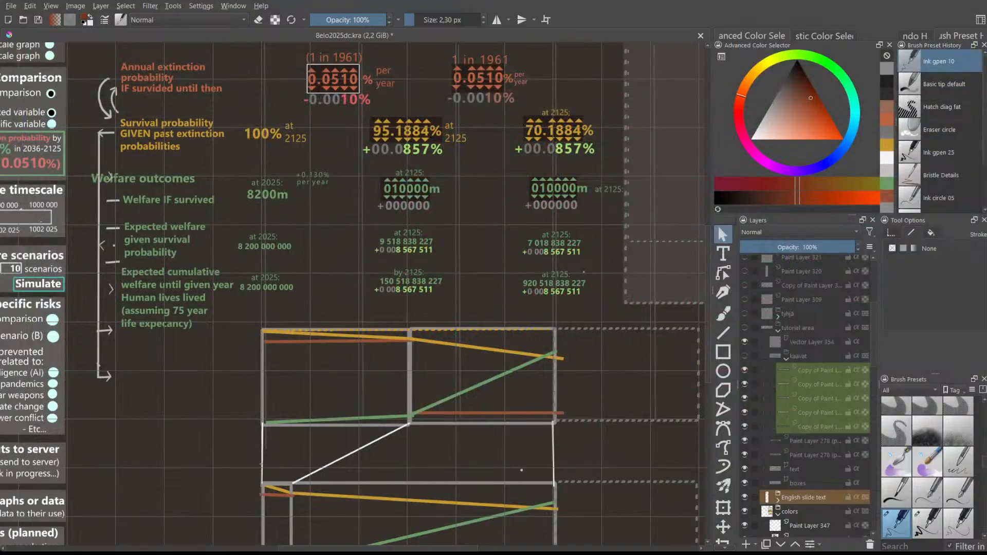
- Pan and scroll across the extinction risk slides and the mockup to review their content
scroll(703, 257, up, 5)
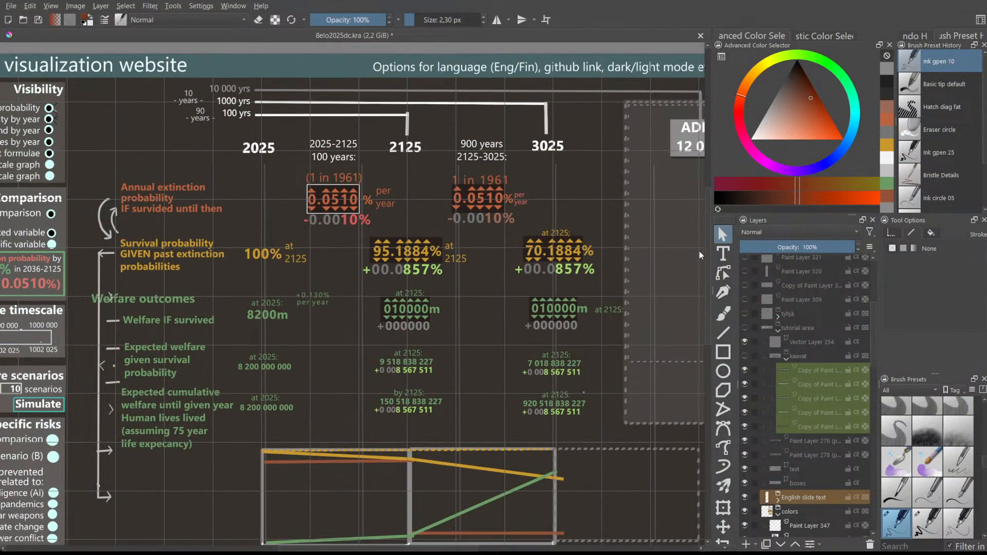
scroll(401, 548, left, 3)
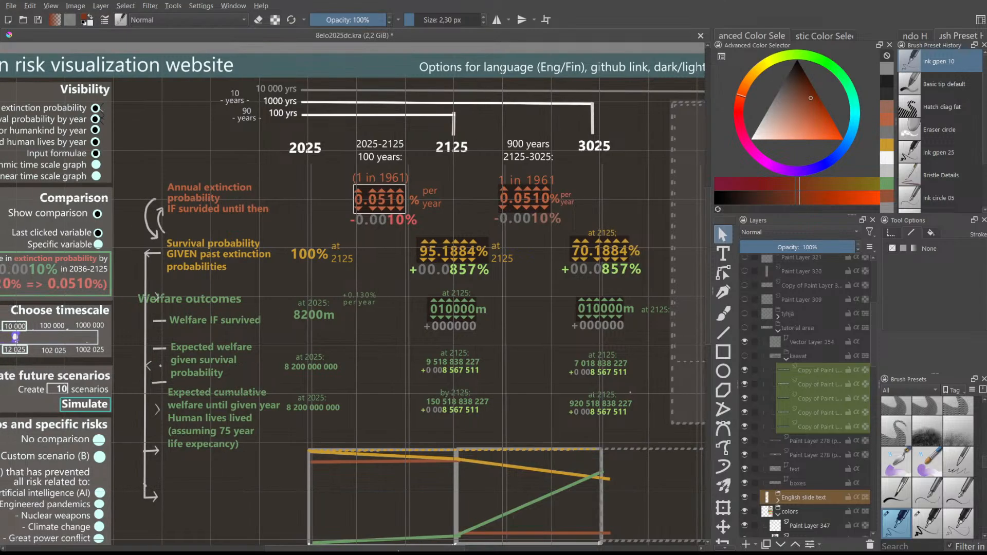
scroll(399, 548, left, 5)
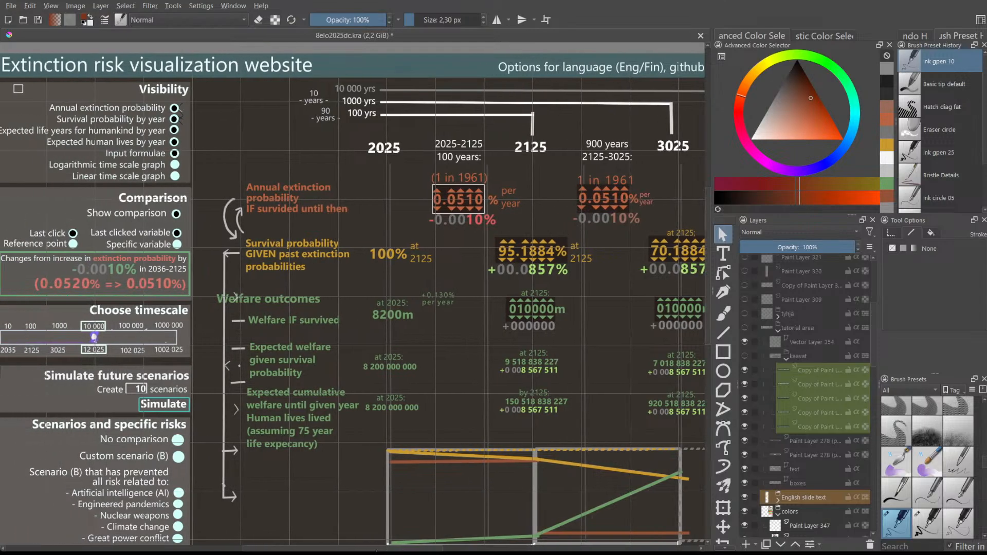
scroll(401, 548, right, 6)
scroll(402, 548, right, 3)
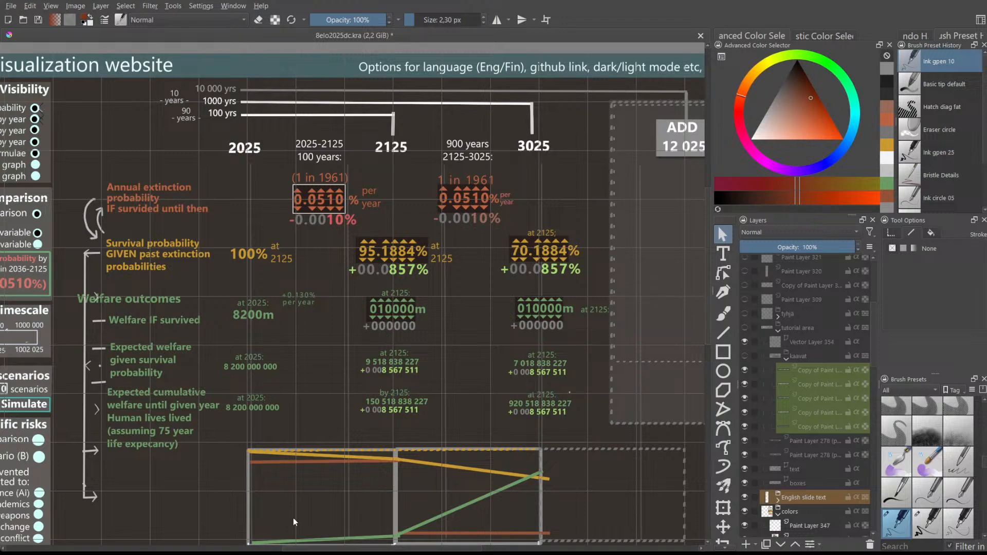
drag(297, 548, 254, 536)
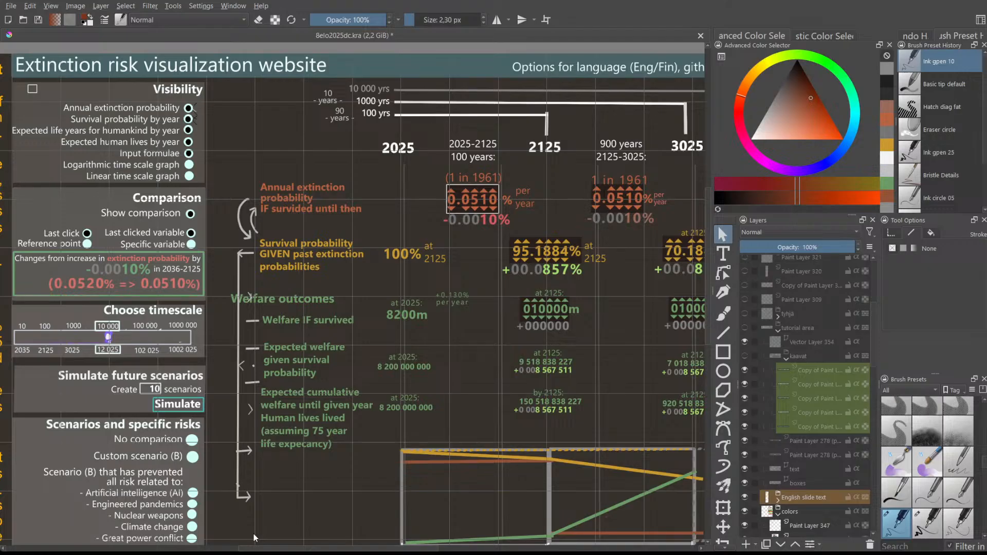
drag(253, 533, 259, 533)
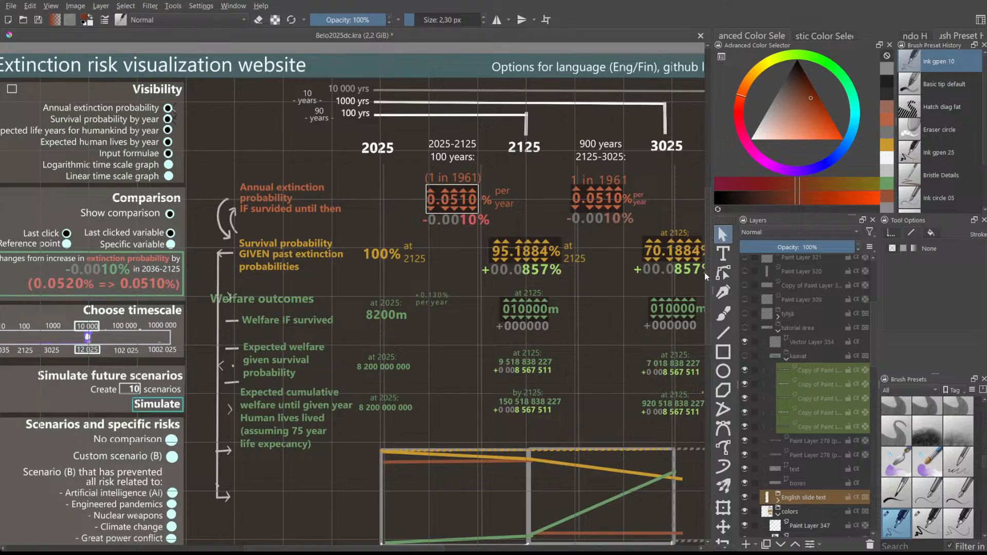
mouse_move(705, 272)
mouse_down()
mouse_move(705, 253)
mouse_move(705, 271)
mouse_up()
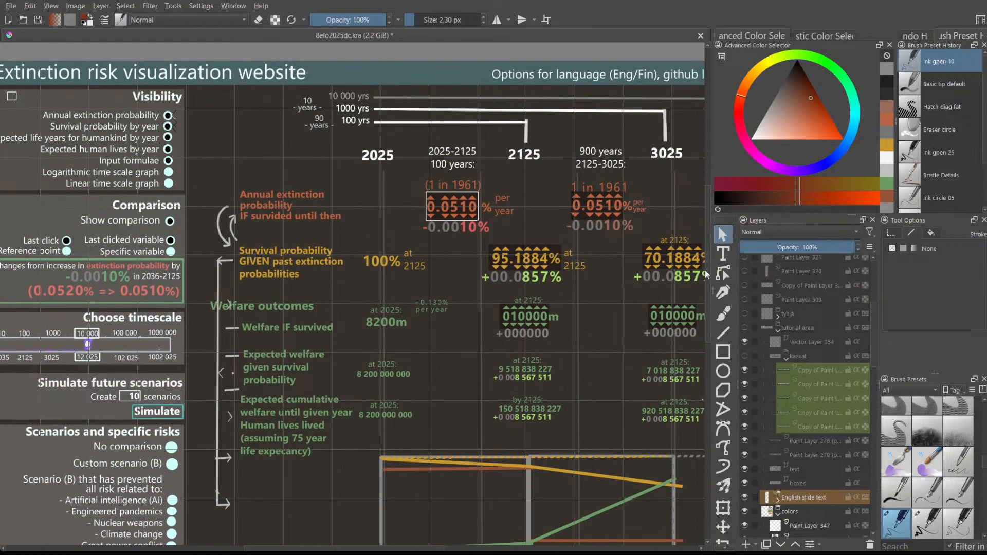
drag(396, 548, 390, 549)
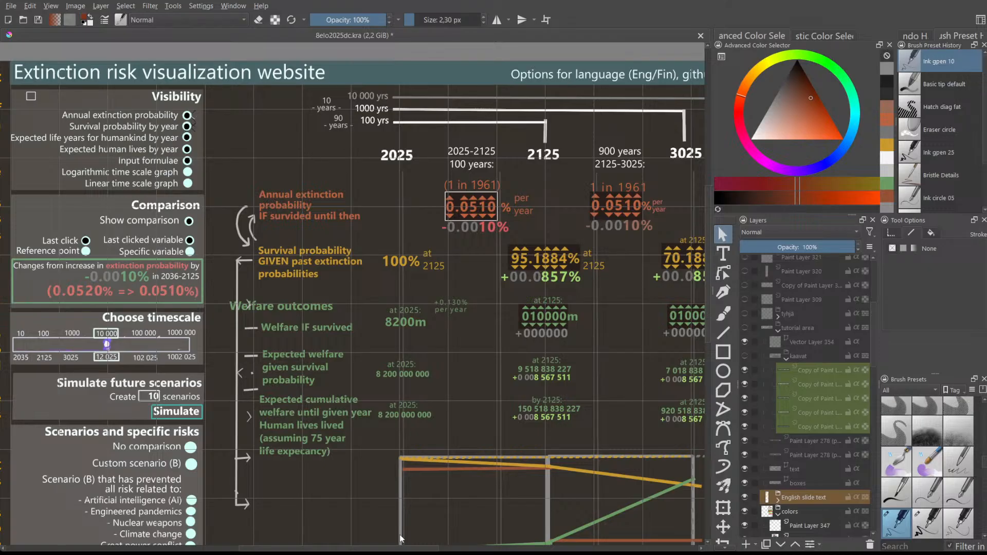
drag(284, 546, 345, 549)
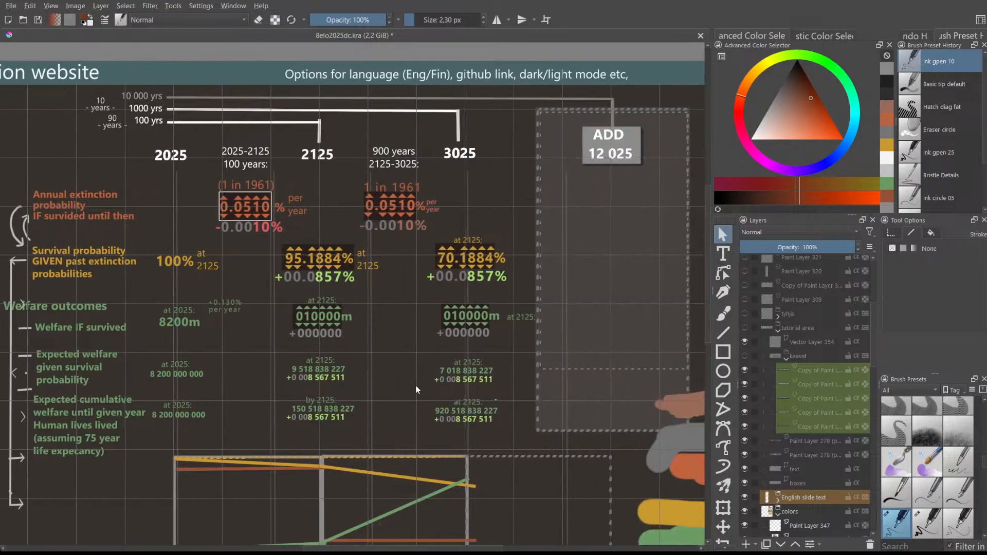
scroll(428, 389, up, 1)
scroll(428, 389, up, 3)
scroll(612, 313, down, 1)
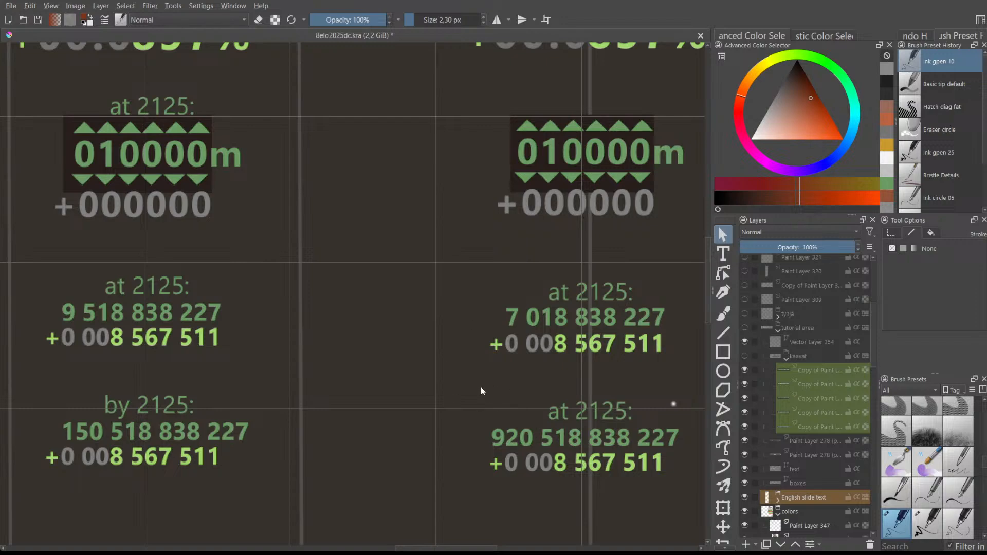
scroll(508, 395, down, 2)
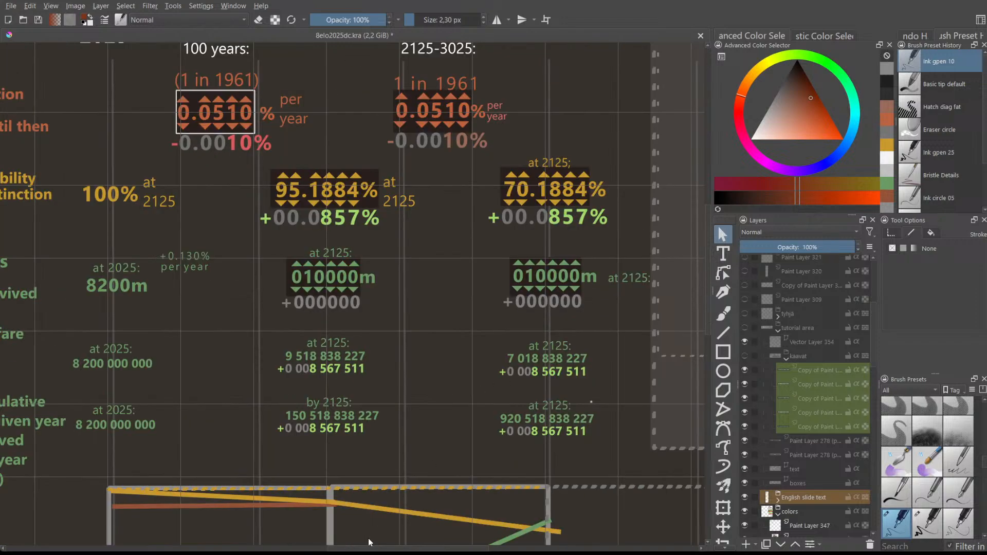
drag(369, 546, 335, 546)
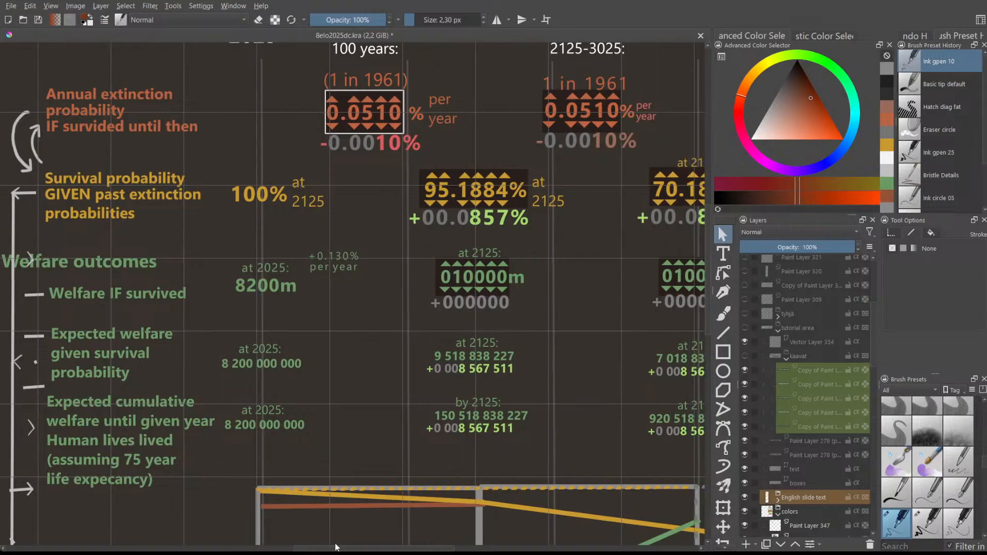
drag(336, 547, 335, 546)
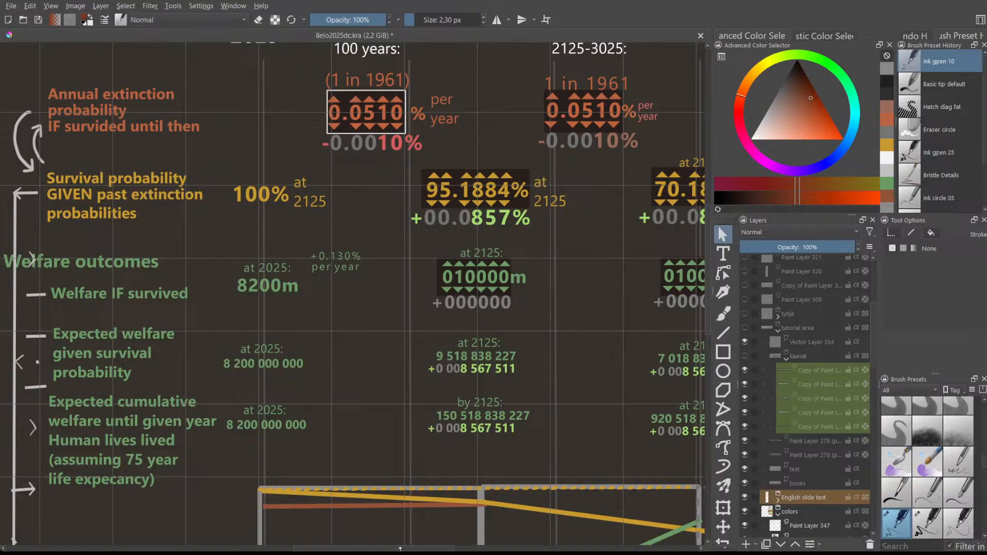
drag(410, 550, 468, 550)
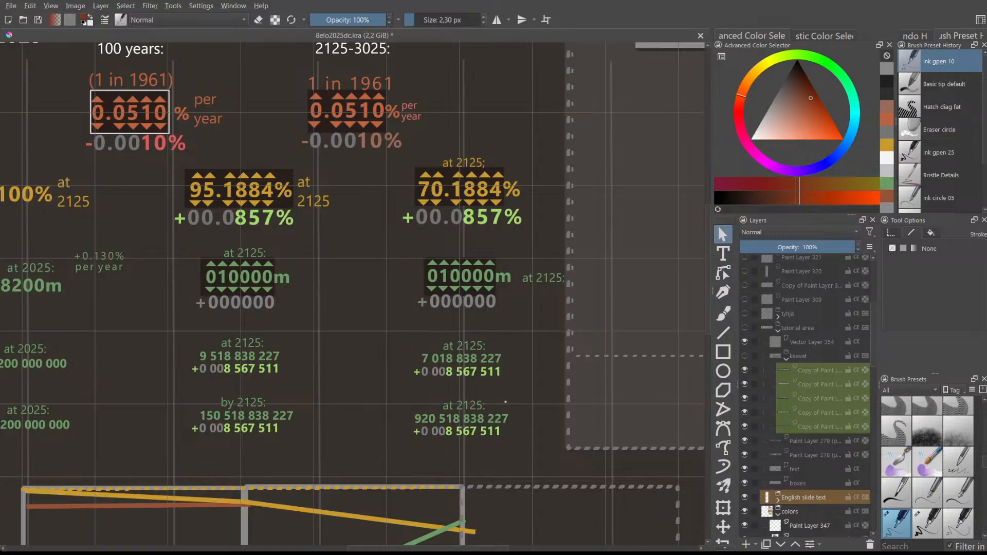
drag(418, 548, 394, 544)
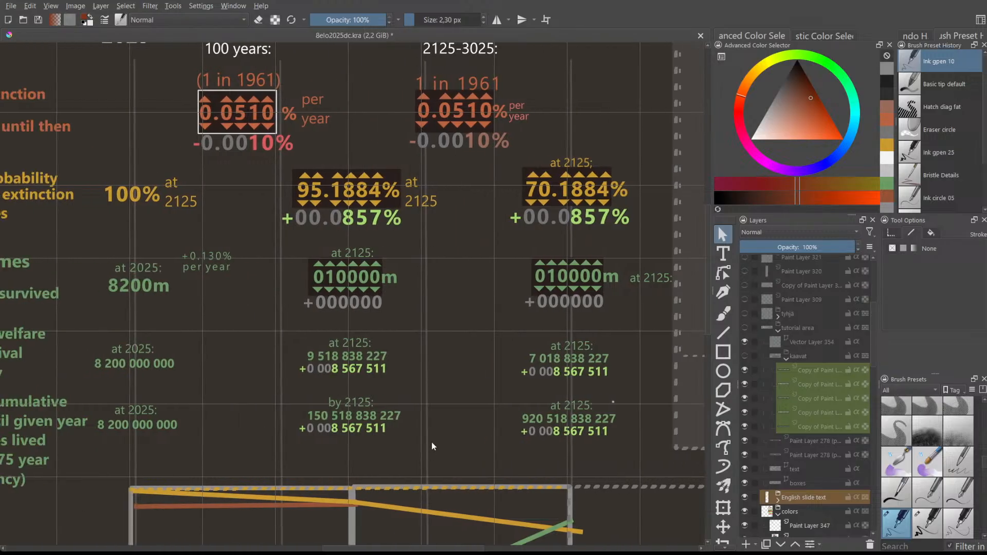
- Scroll up, down and sideways through the mockup layout to inspect its graph and column areas
scroll(431, 446, down, 1)
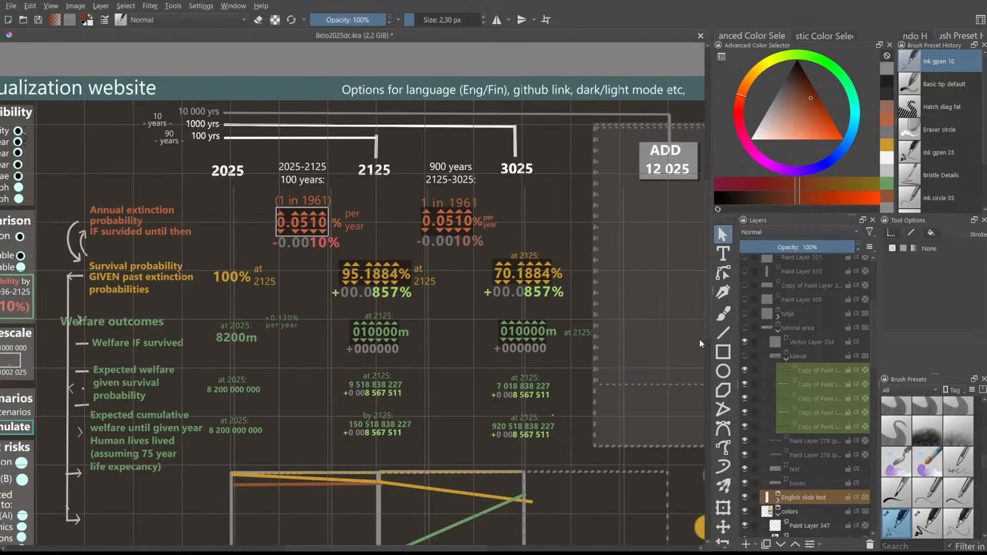
scroll(643, 380, up, 1)
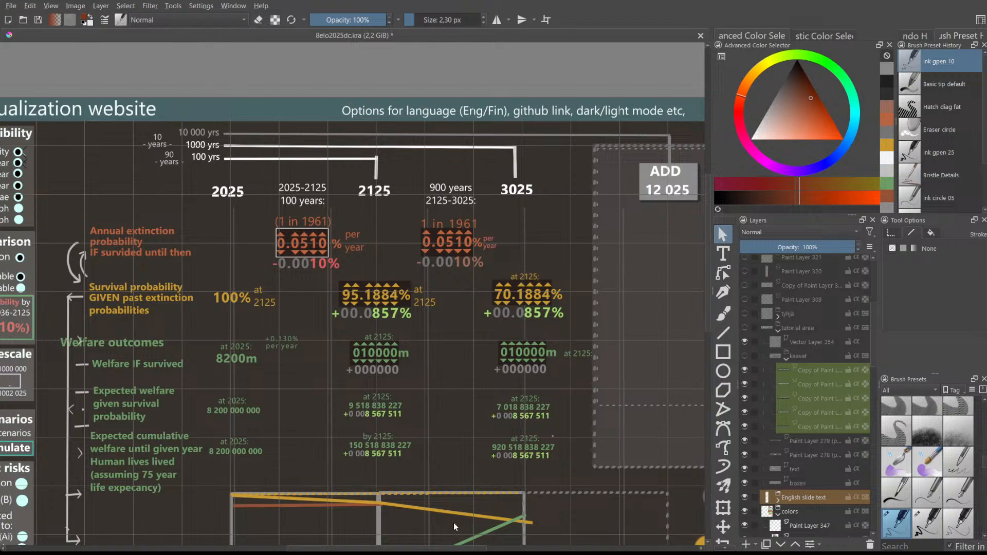
mouse_move(438, 549)
mouse_down()
mouse_move(490, 549)
mouse_move(421, 546)
mouse_up()
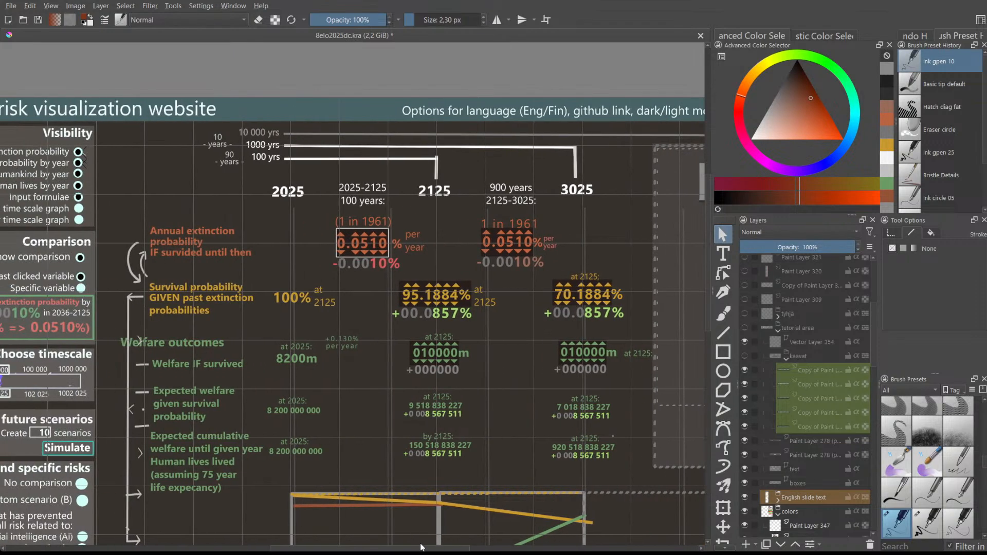
scroll(420, 516, down, 1)
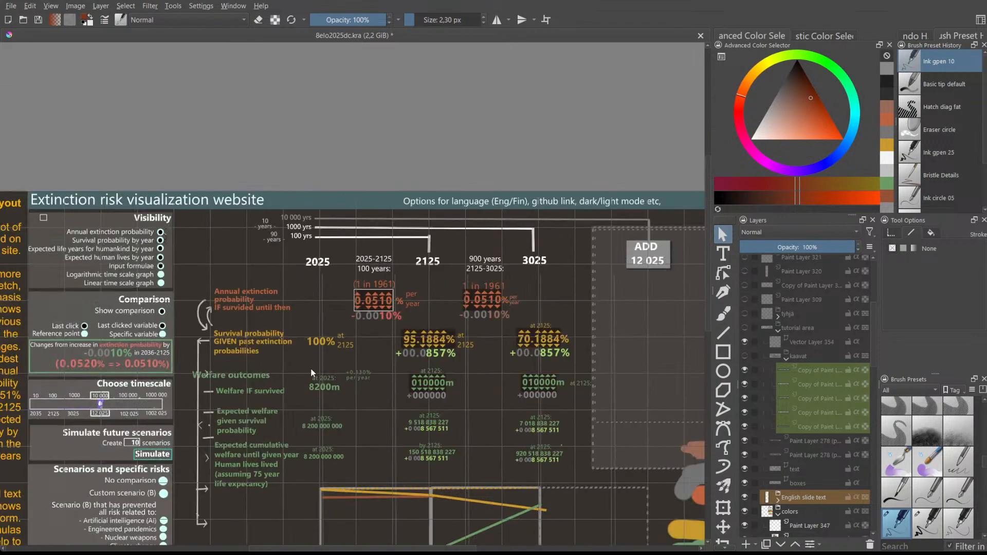
drag(325, 547, 315, 549)
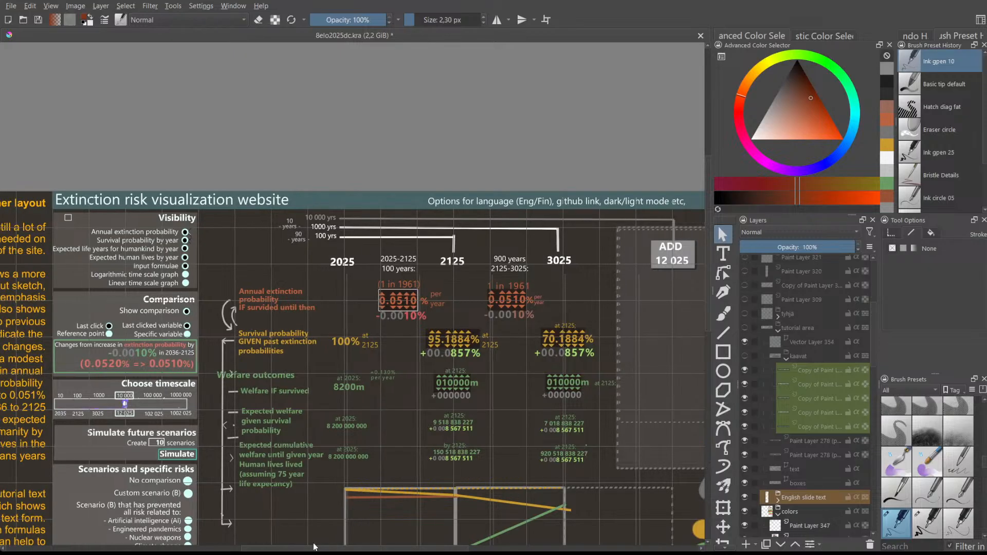
scroll(341, 310, up, 1)
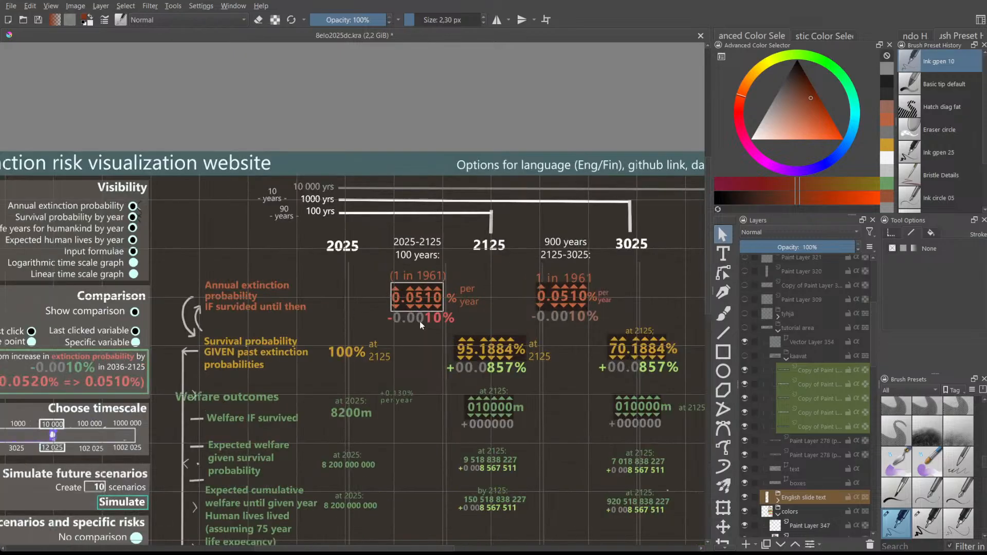
scroll(474, 334, up, 3)
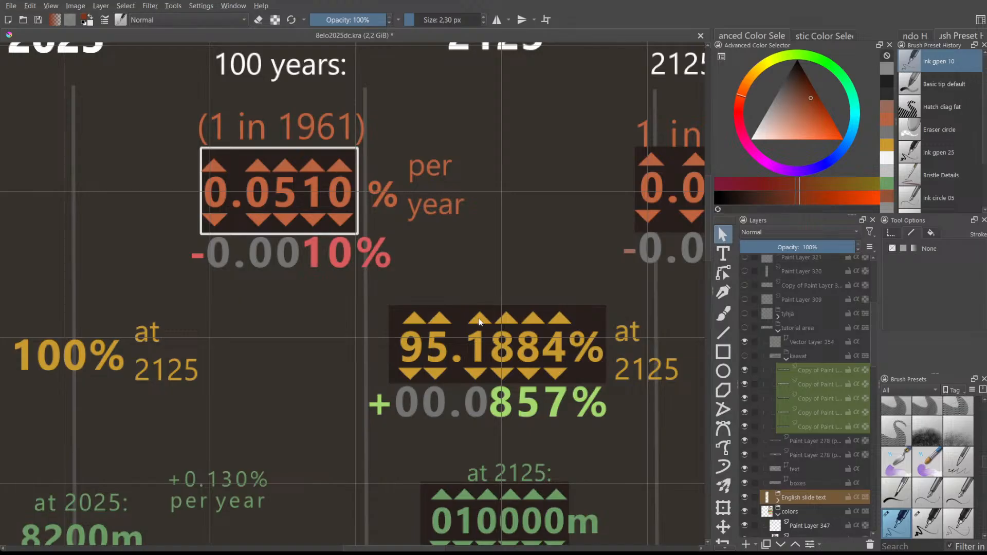
scroll(463, 322, down, 2)
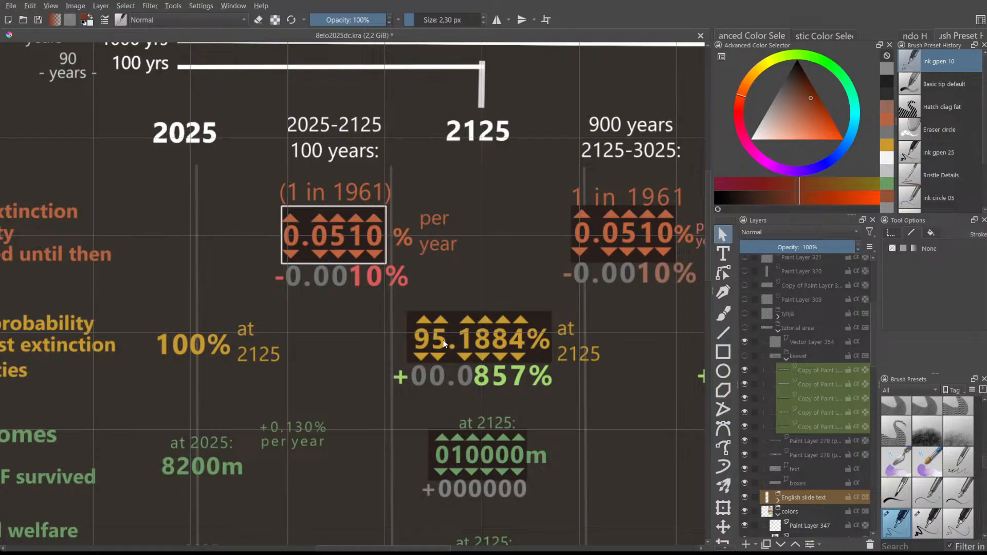
scroll(489, 401, down, 3)
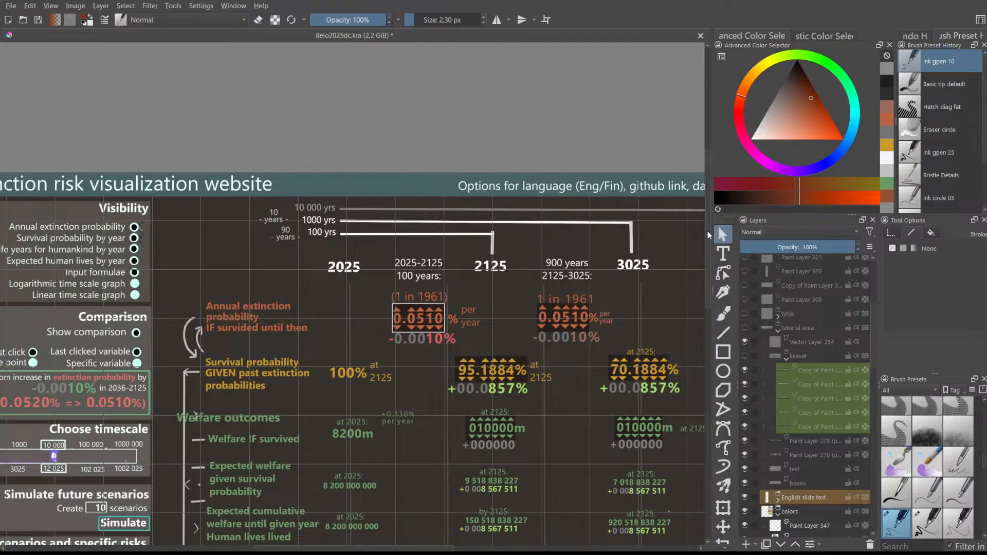
scroll(709, 226, down, 3)
scroll(535, 365, up, 5)
scroll(468, 304, down, 2)
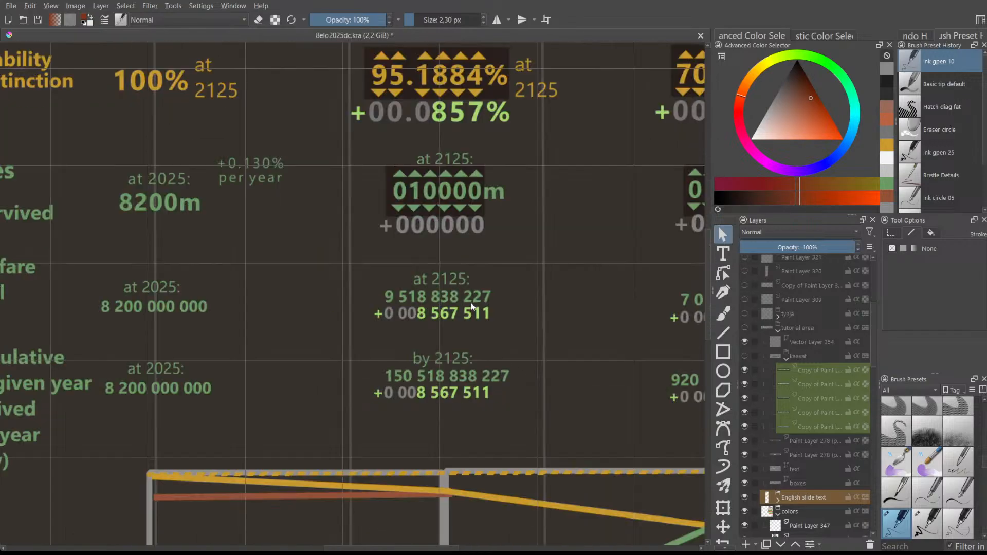
scroll(451, 457, right, 5)
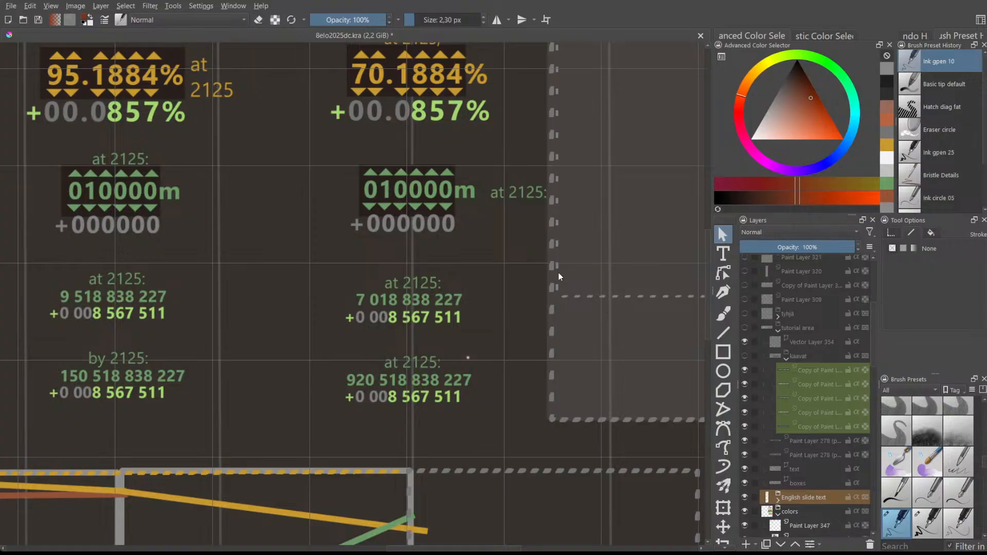
scroll(428, 549, left, 4)
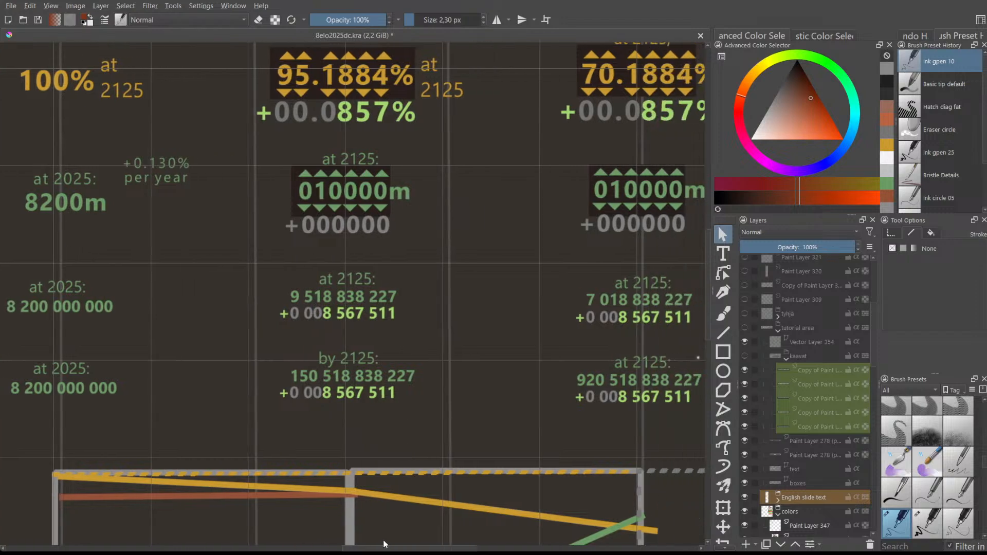
scroll(705, 291, right, 1)
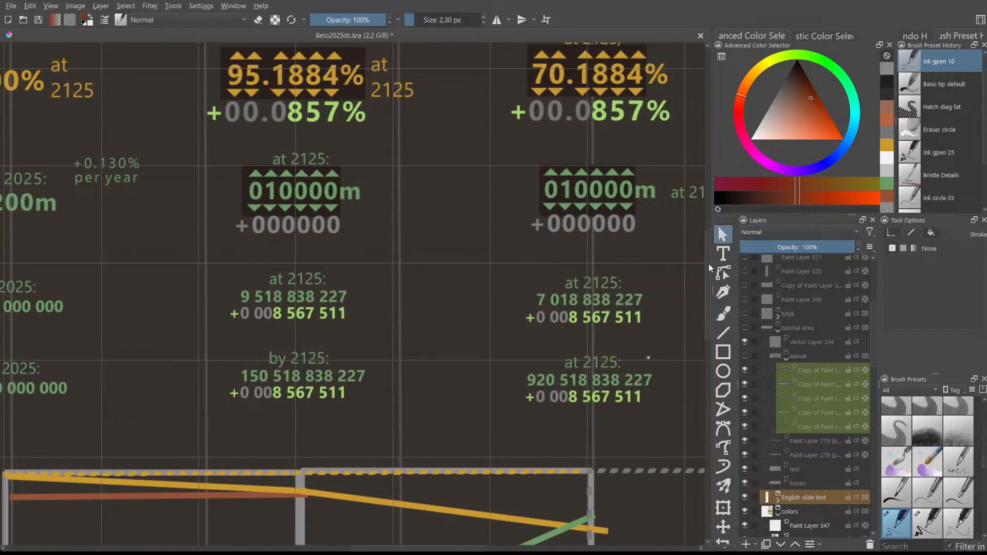
scroll(708, 263, up, 5)
scroll(489, 203, down, 1)
scroll(451, 358, down, 3)
scroll(451, 359, up, 1)
scroll(451, 358, up, 2)
- Briefly show the 'tutorial area' layer, then hide it again and scroll down the canvas
drag(709, 261, 758, 332)
click(745, 327)
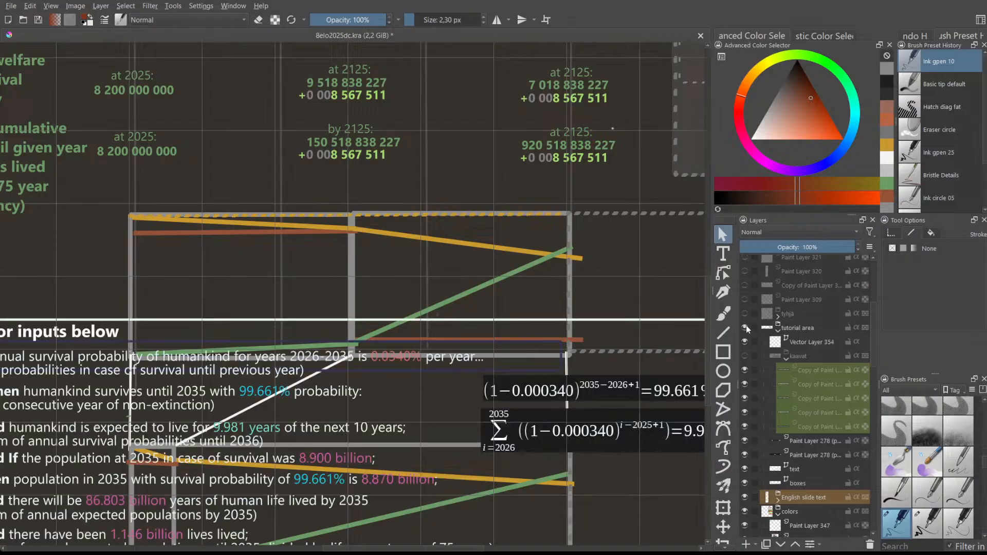
drag(451, 549, 424, 549)
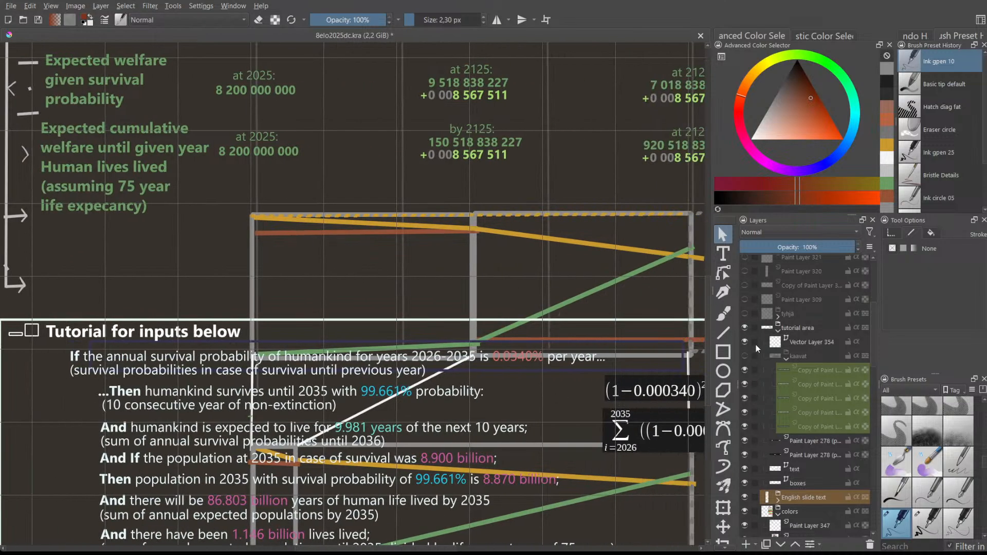
click(745, 327)
drag(708, 333, 708, 253)
scroll(461, 259, down, 1)
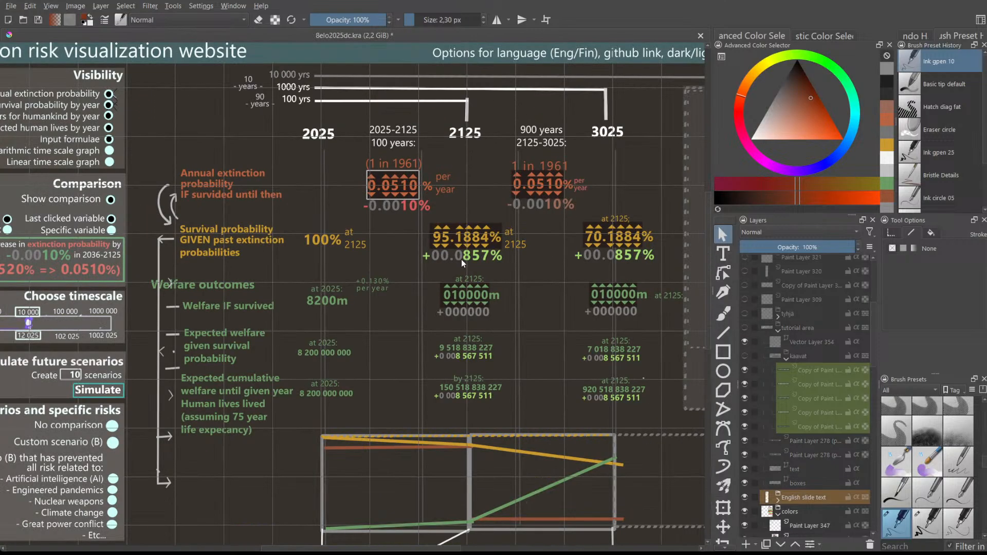
scroll(461, 259, down, 1)
drag(408, 550, 422, 550)
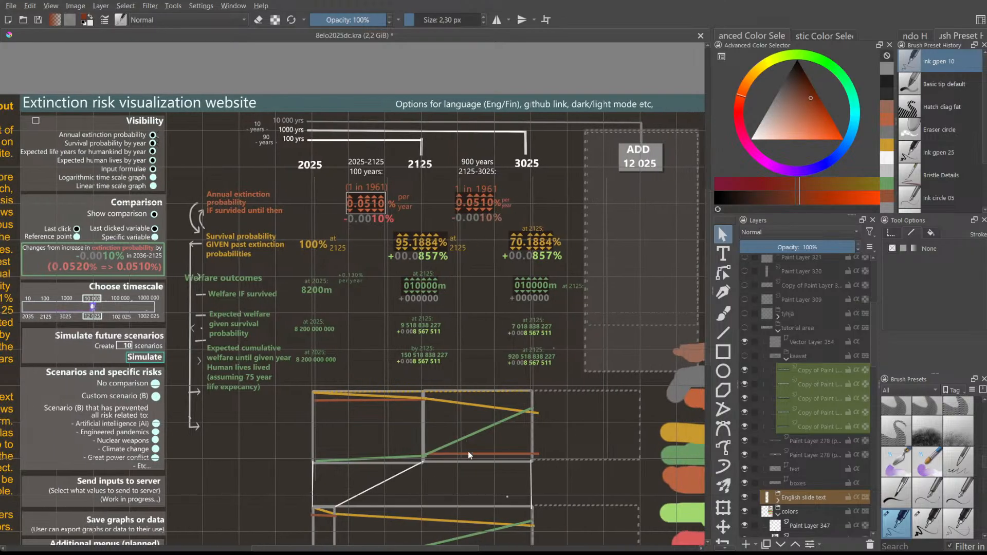
drag(706, 298, 714, 281)
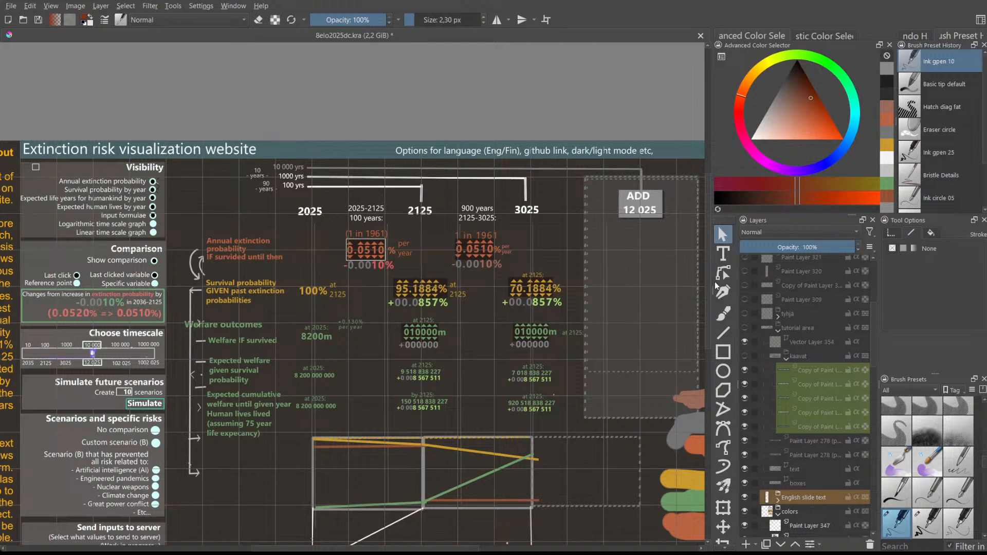
drag(715, 286, 701, 292)
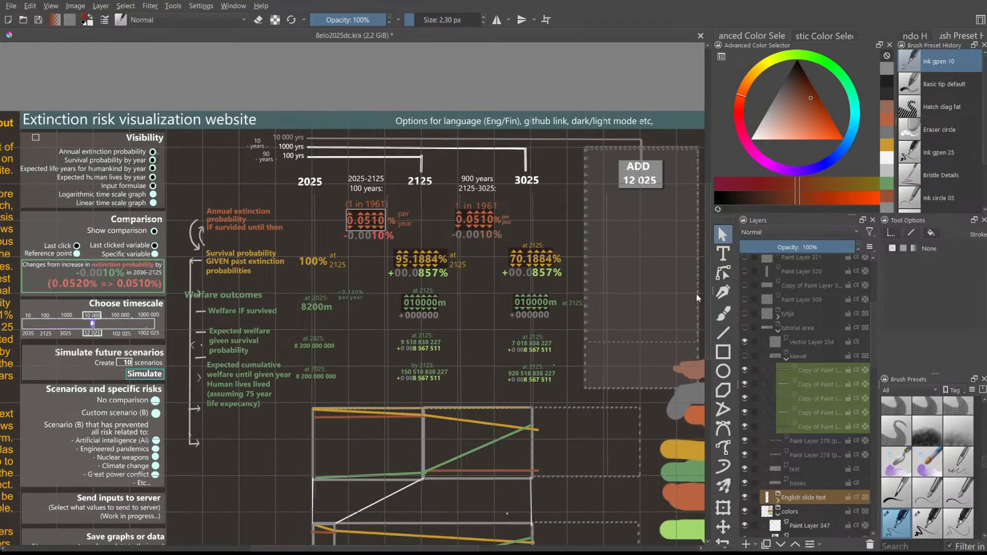
scroll(602, 339, down, 1)
scroll(564, 439, up, 1)
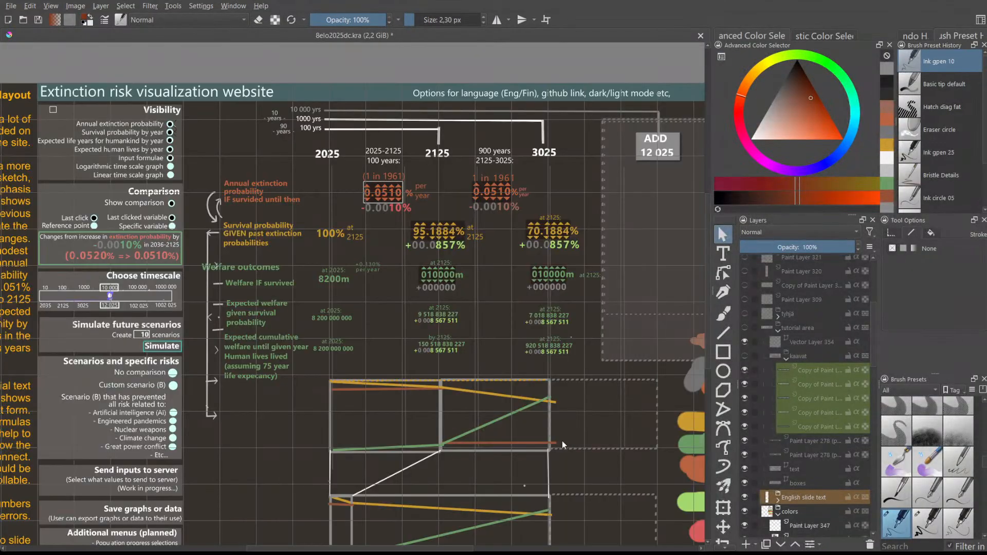
drag(415, 549, 427, 549)
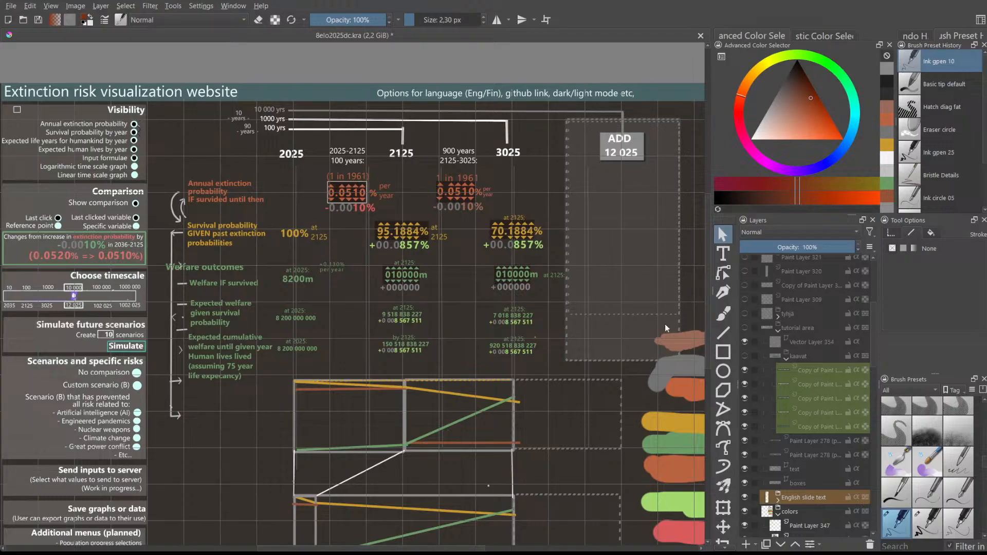
scroll(705, 249, down, 1)
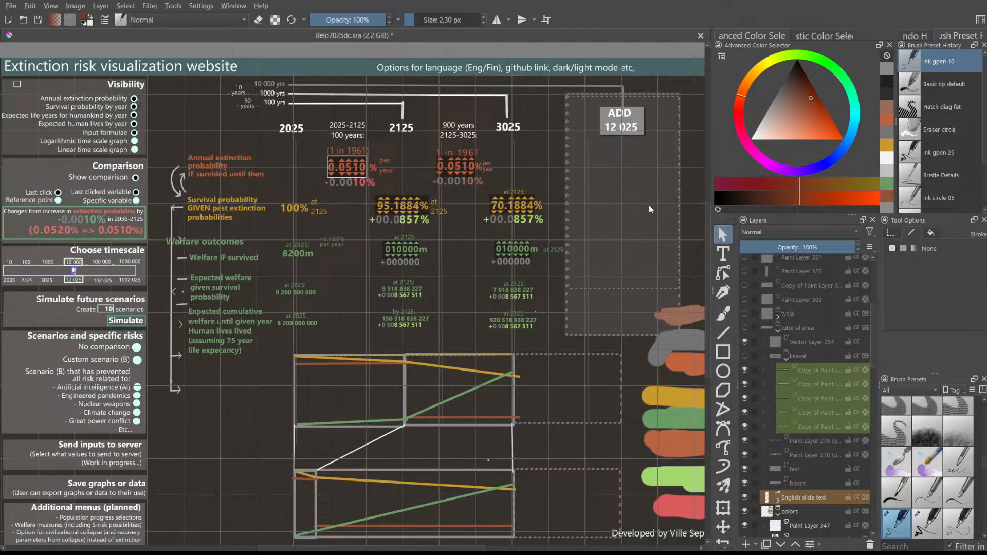
drag(303, 549, 297, 549)
scroll(360, 394, up, 1)
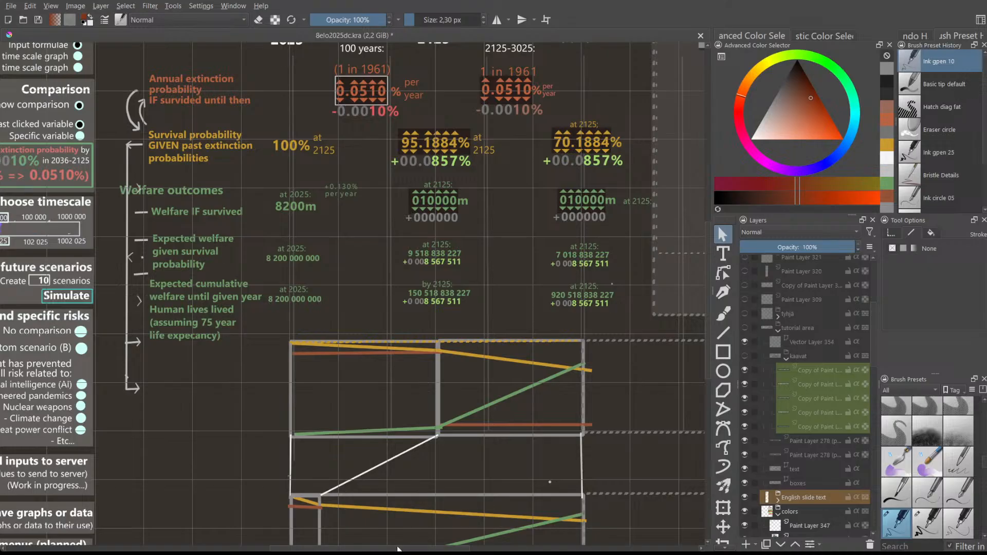
scroll(276, 418, down, 3)
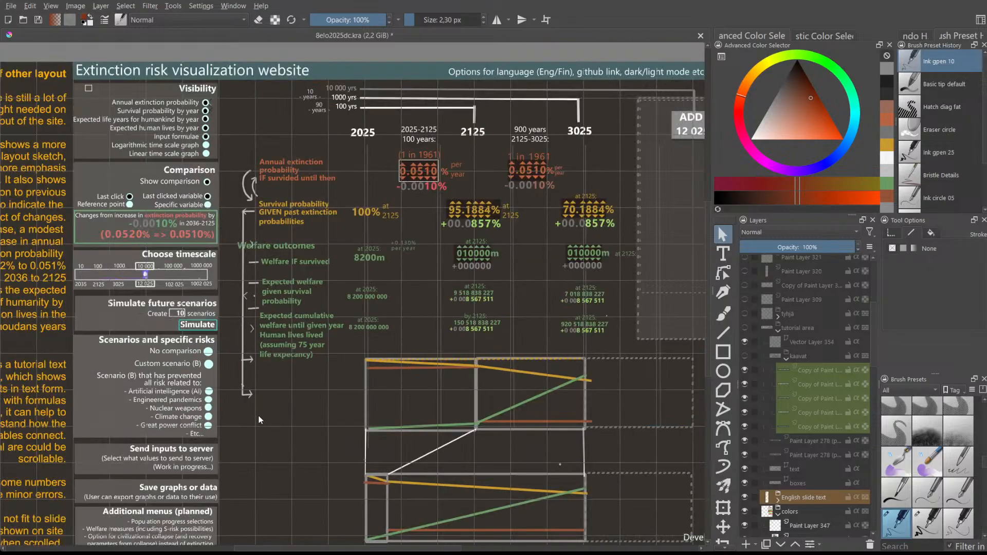
scroll(163, 397, up, 1)
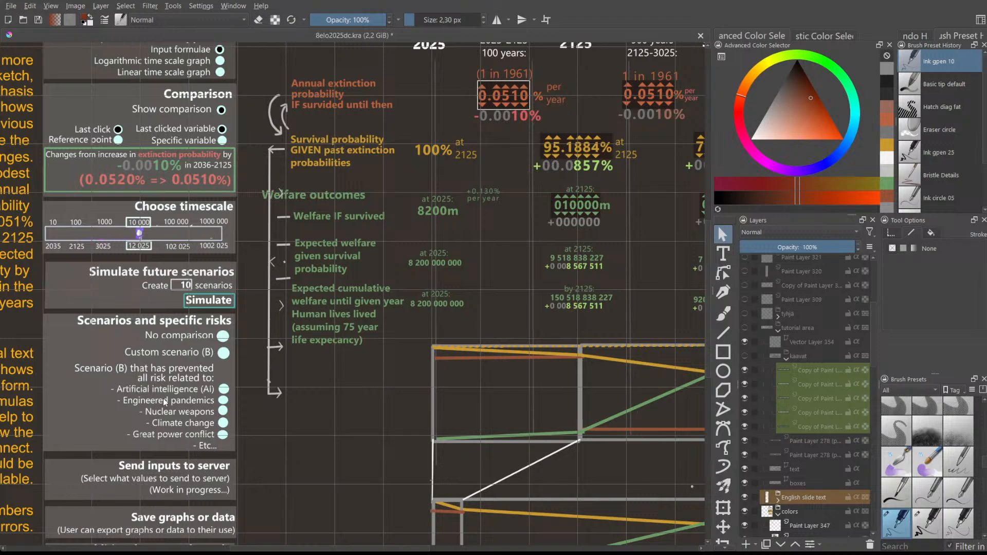
scroll(163, 397, up, 1)
drag(338, 550, 317, 548)
scroll(314, 542, down, 3)
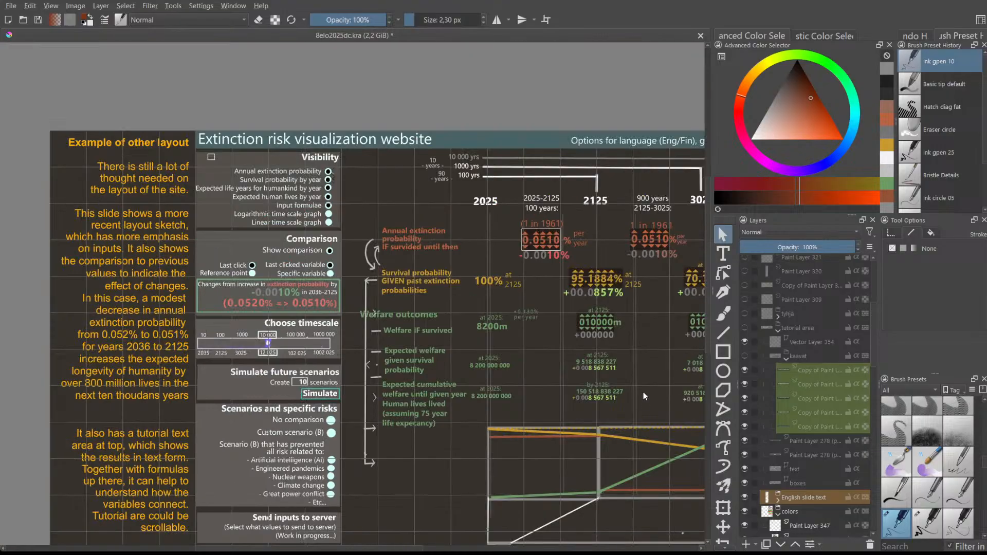
drag(706, 306, 705, 366)
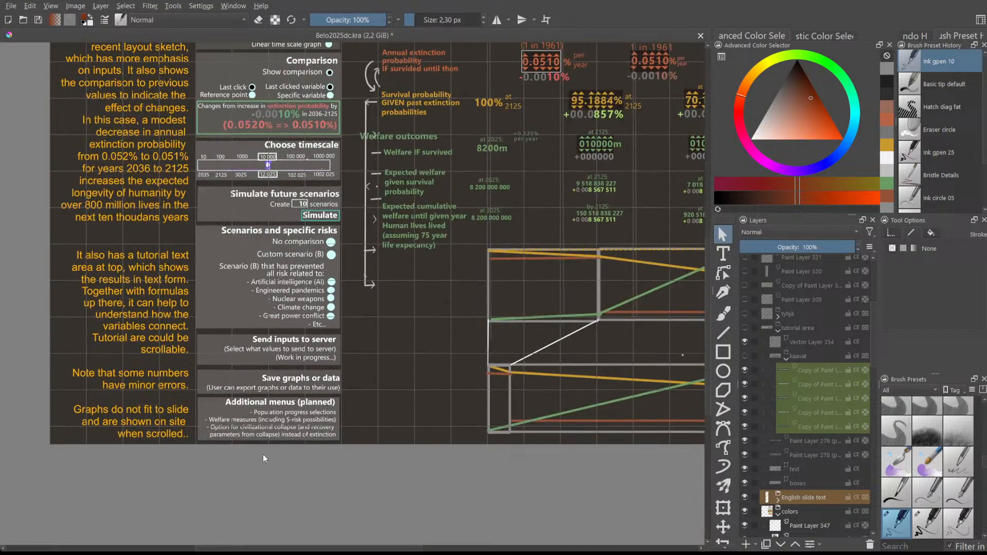
scroll(236, 451, up, 3)
scroll(362, 368, up, 2)
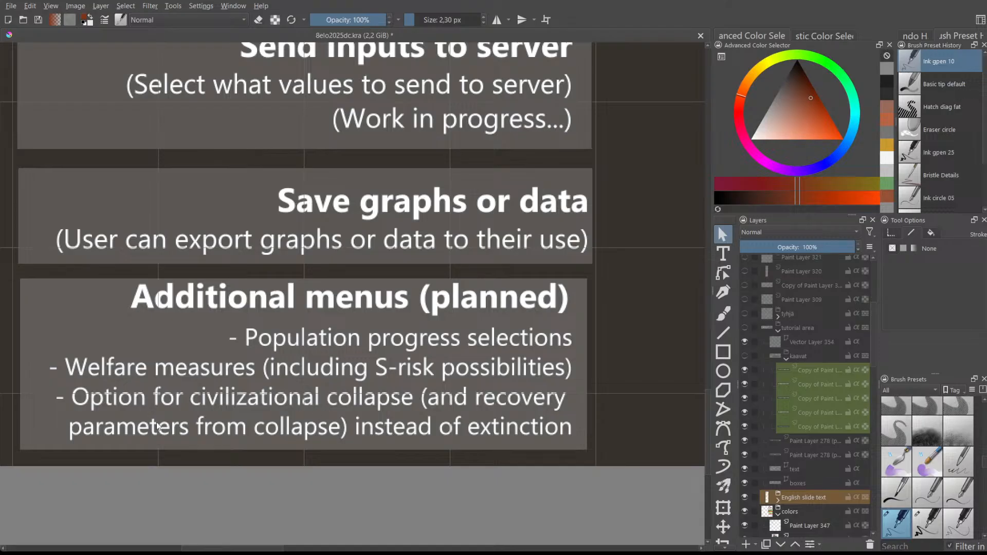
scroll(144, 410, down, 1)
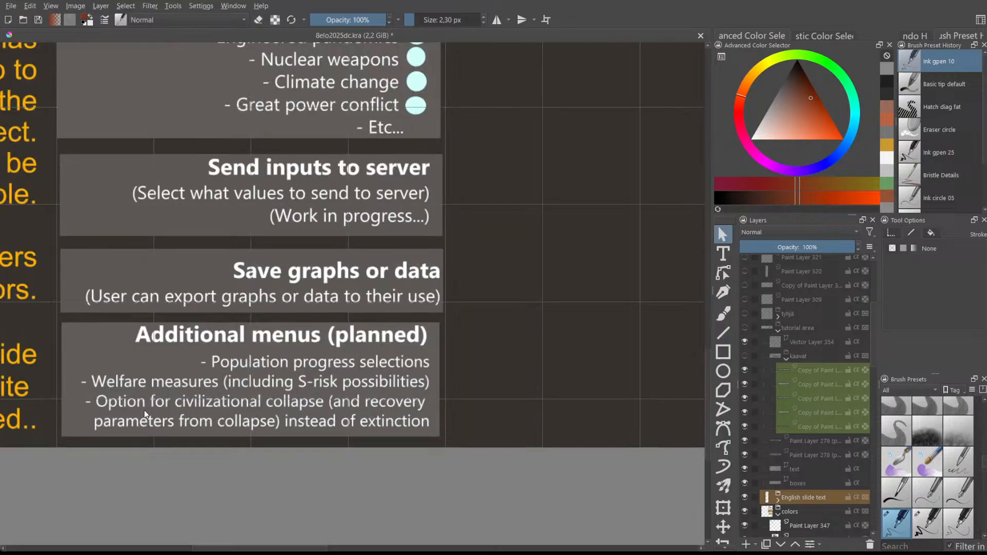
scroll(144, 410, down, 1)
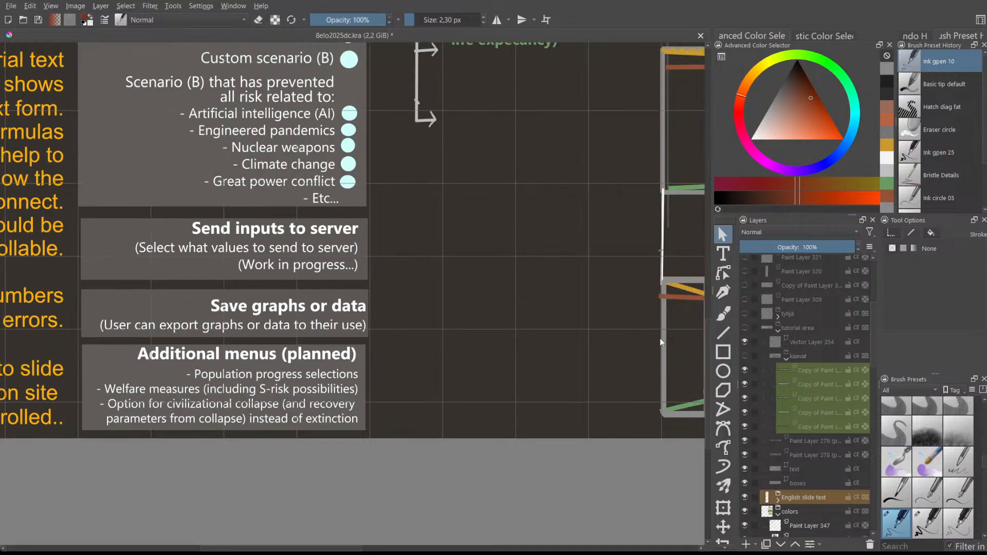
scroll(359, 548, right, 2)
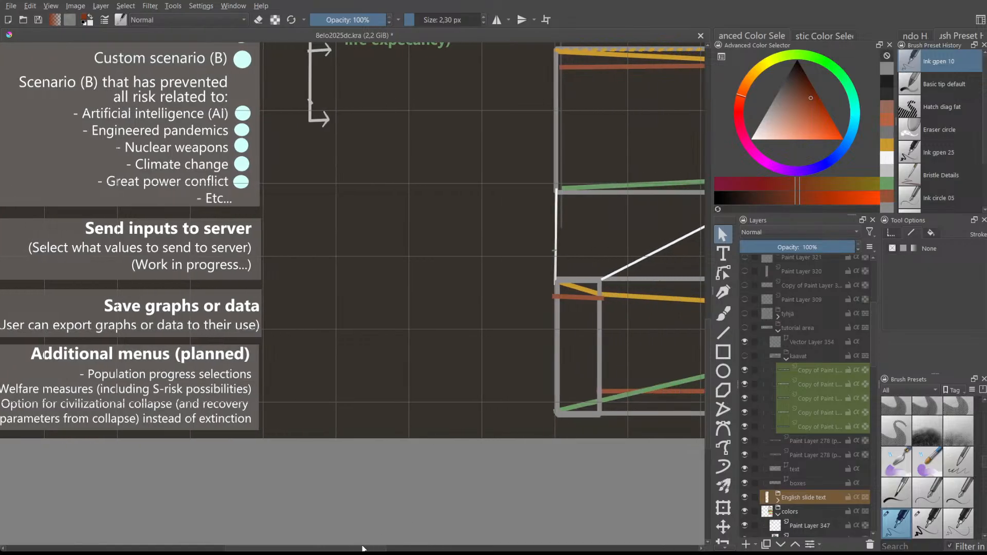
drag(359, 548, 453, 547)
scroll(540, 434, down, 1)
drag(706, 411, 701, 327)
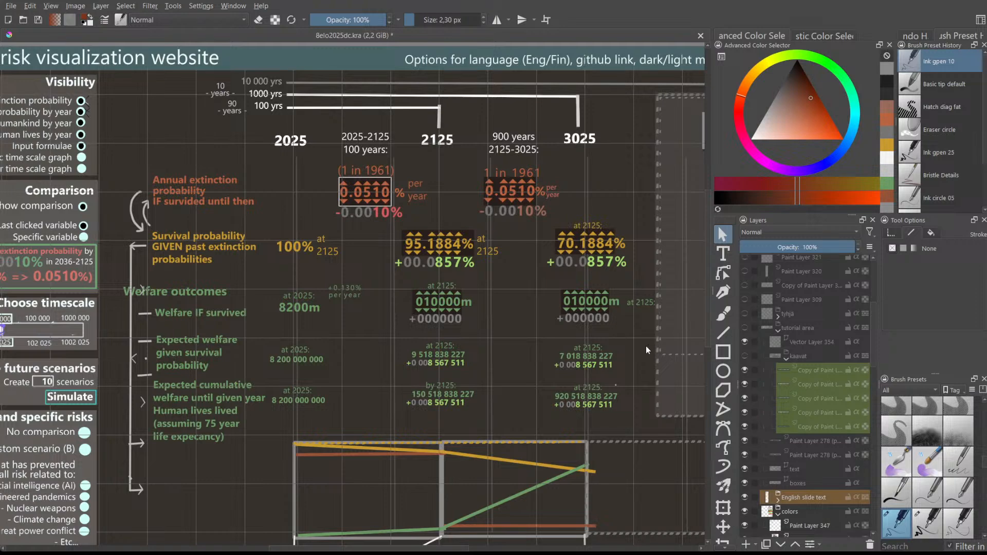
scroll(586, 331, down, 1)
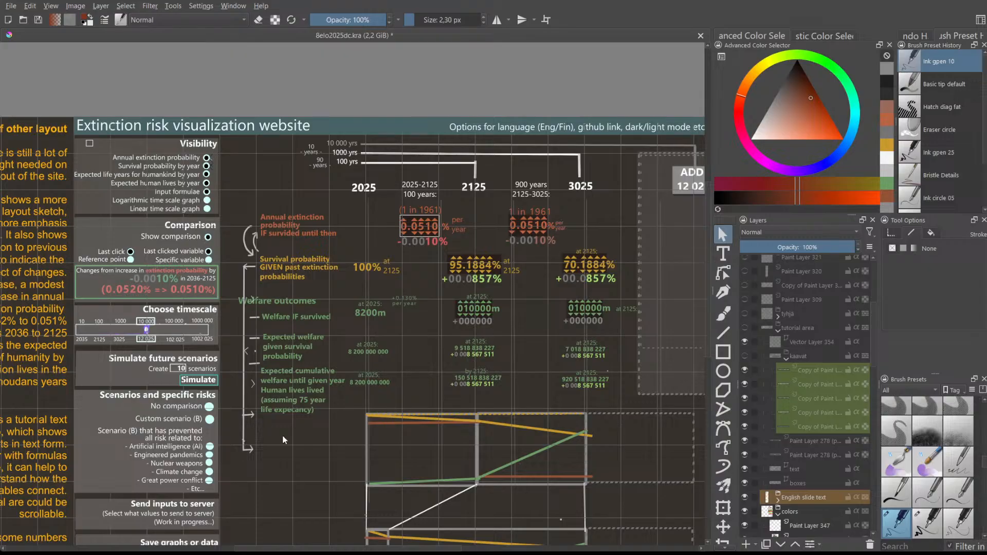
drag(706, 235, 702, 269)
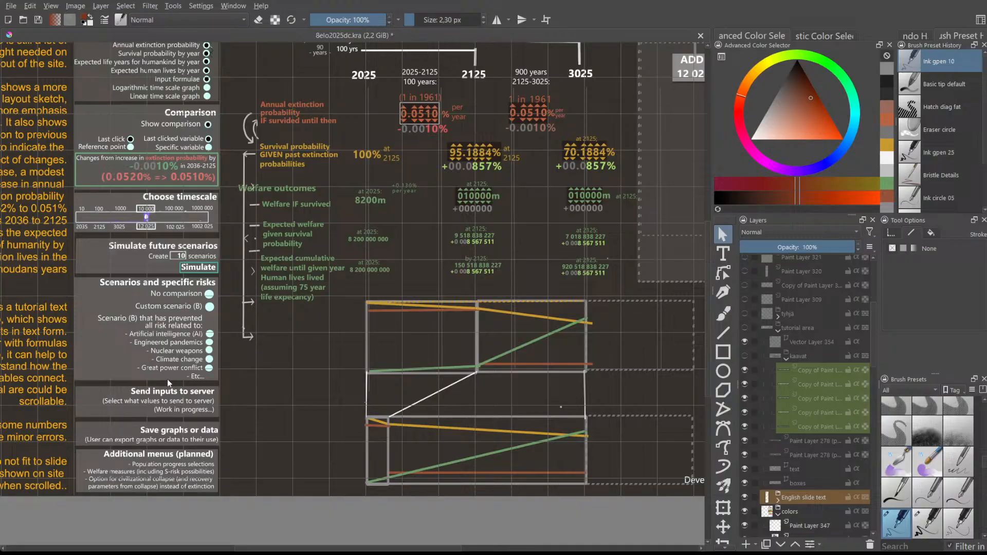
scroll(124, 471, up, 4)
scroll(126, 471, down, 2)
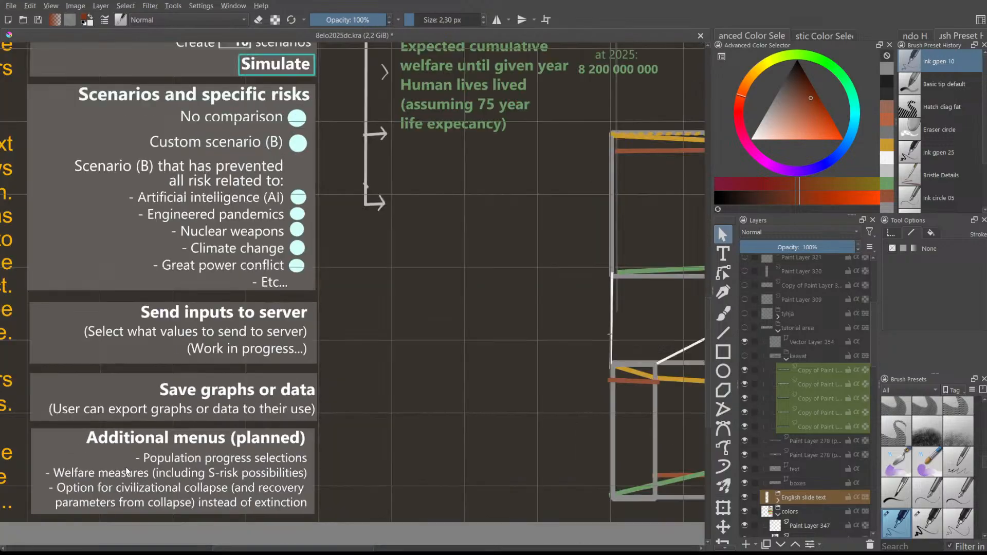
drag(705, 354, 709, 230)
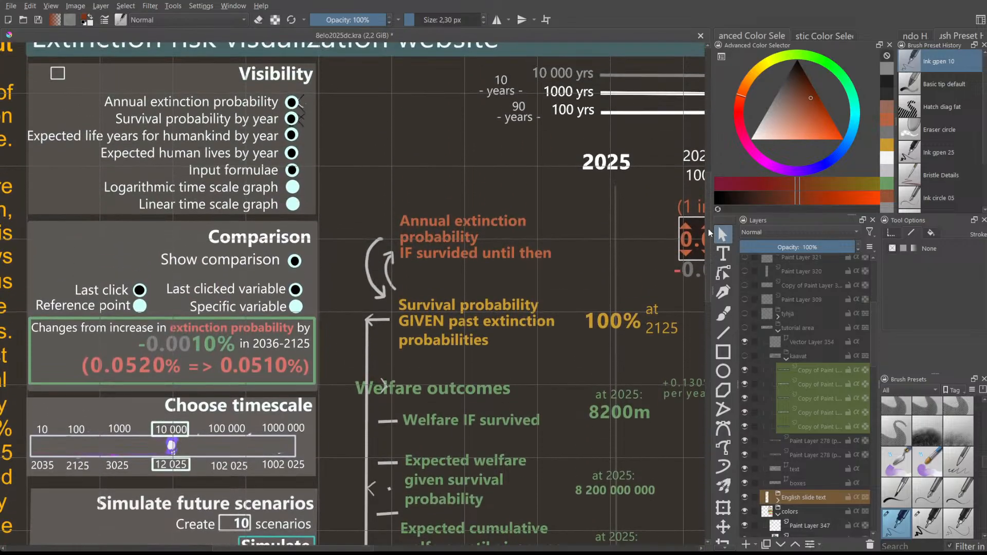
drag(350, 548, 402, 535)
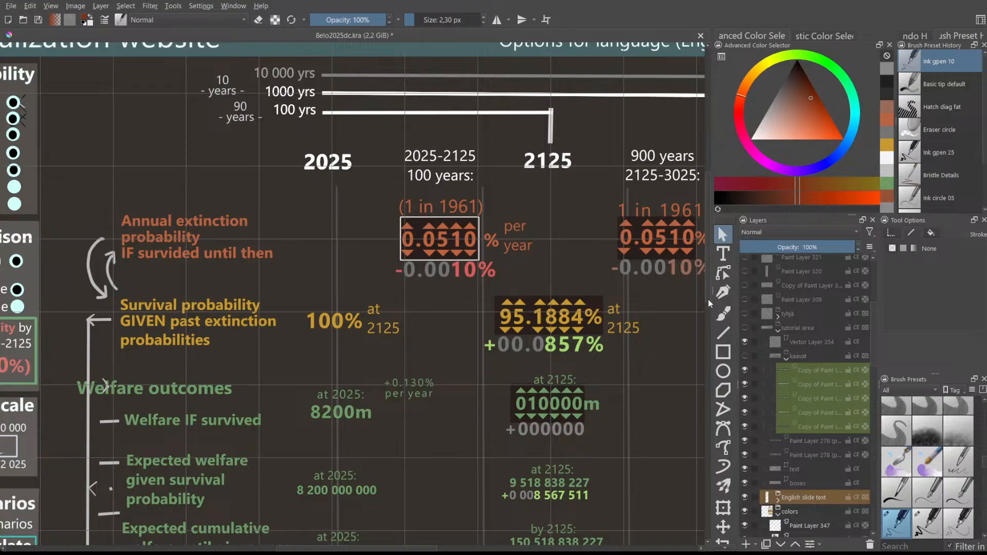
scroll(708, 299, up, 3)
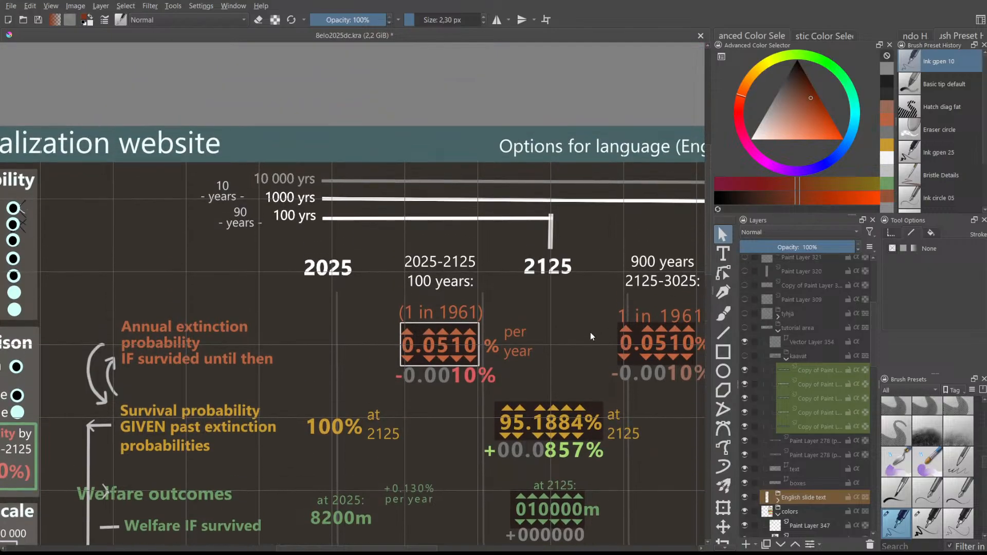
scroll(581, 341, down, 2)
scroll(570, 354, down, 1)
scroll(566, 366, up, 1)
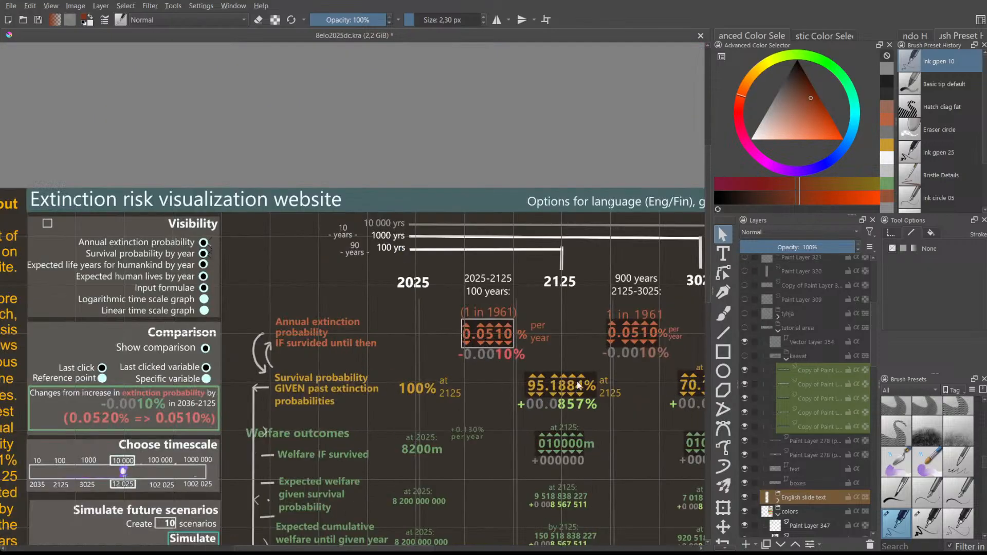
scroll(709, 271, down, 4)
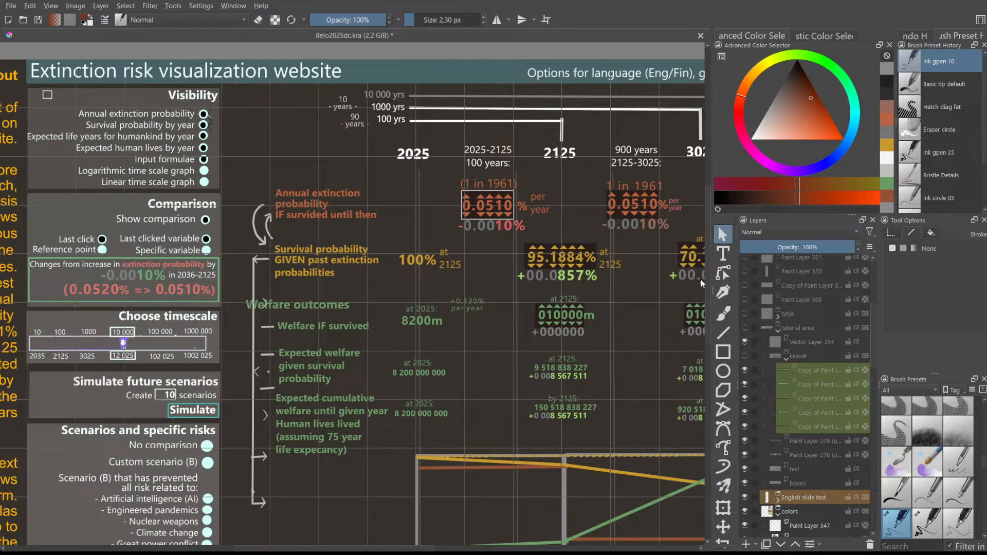
scroll(707, 271, down, 3)
scroll(714, 301, up, 3)
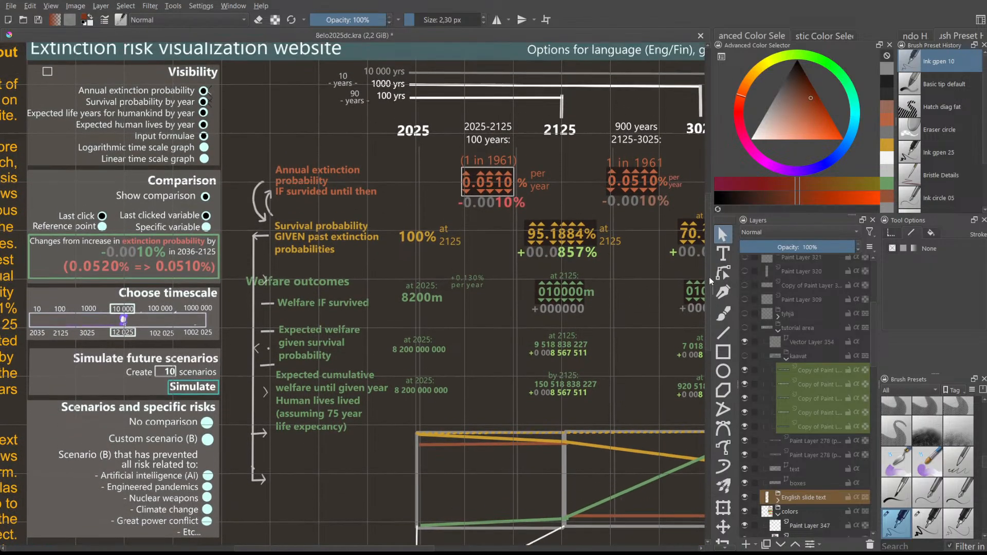
scroll(571, 377, up, 1)
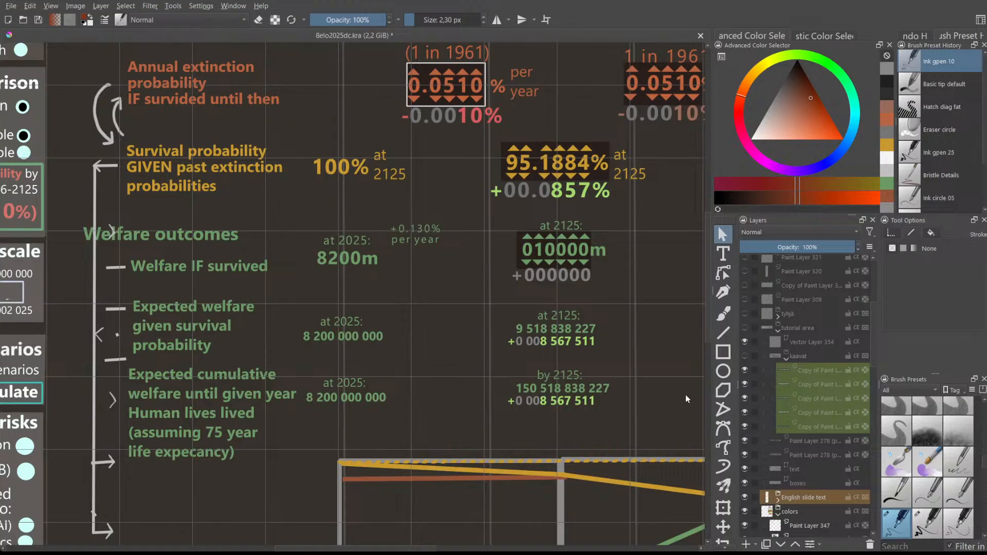
scroll(709, 300, down, 2)
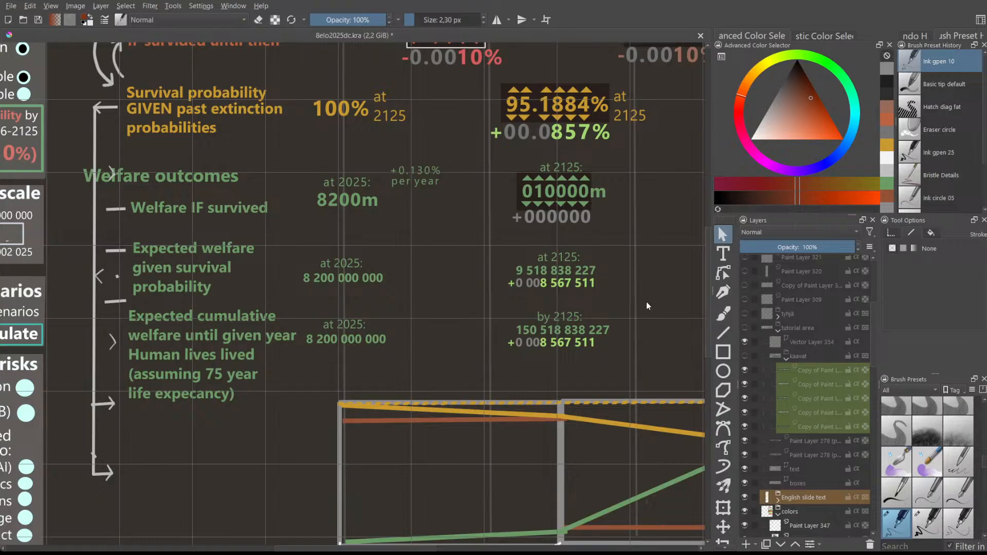
drag(354, 549, 387, 548)
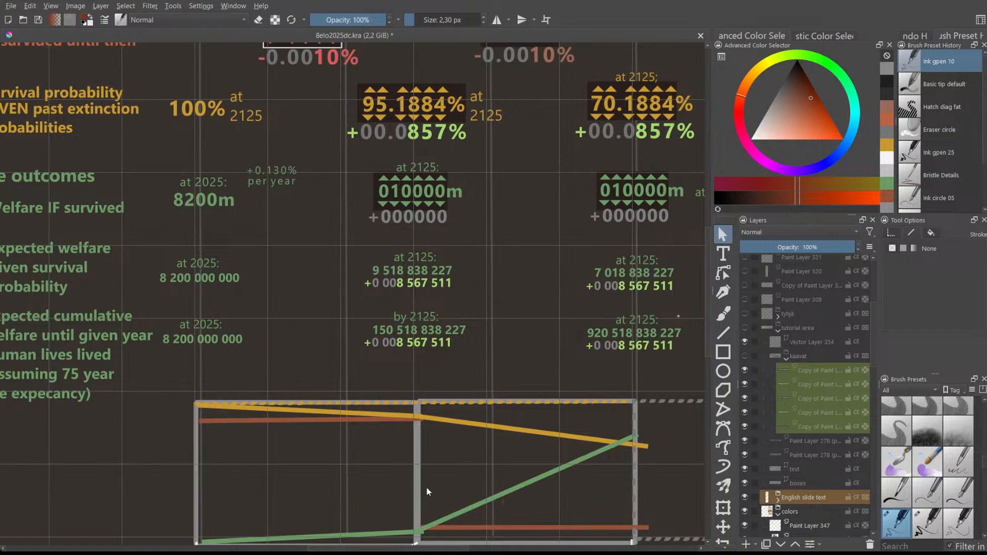
scroll(436, 475, down, 2)
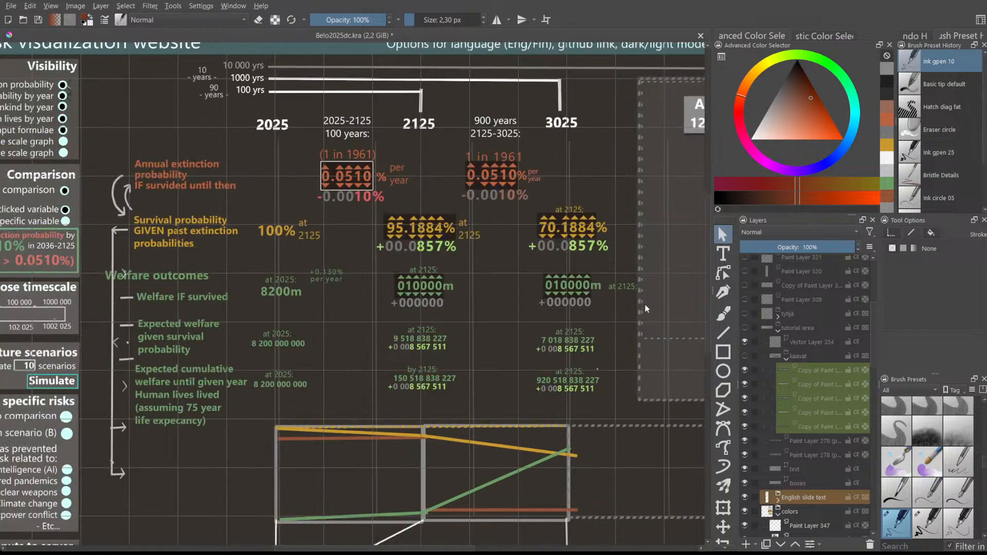
scroll(641, 291, up, 1)
scroll(642, 286, down, 1)
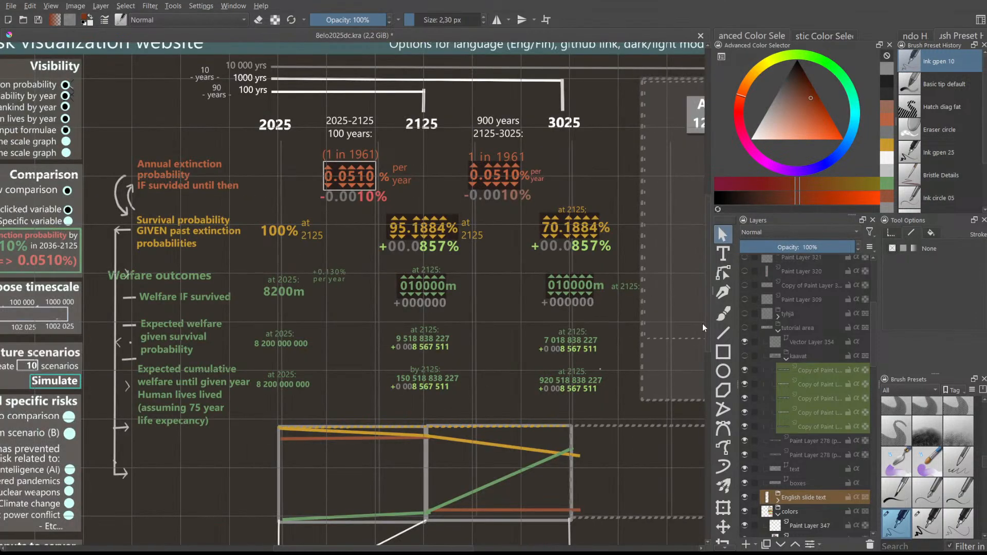
scroll(705, 326, up, 3)
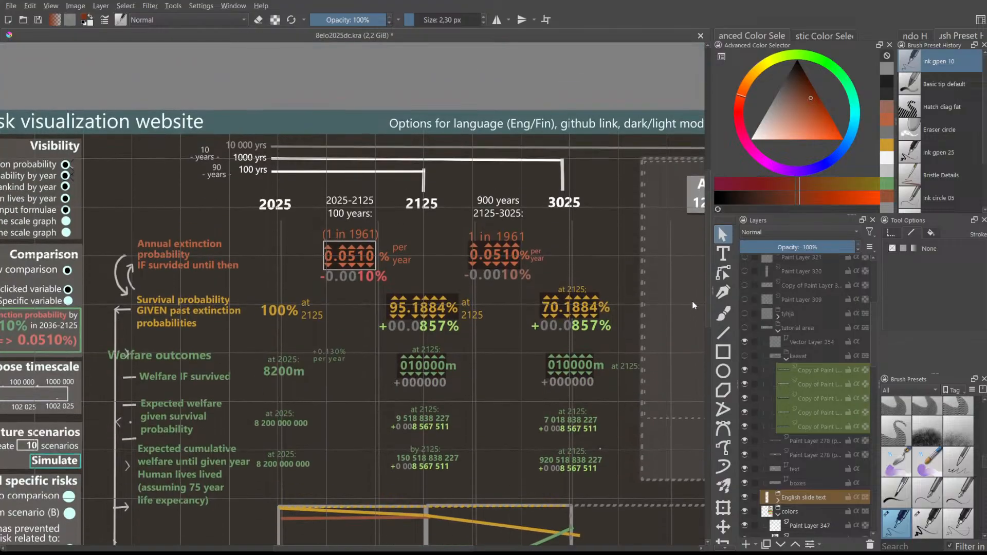
scroll(694, 307, down, 1)
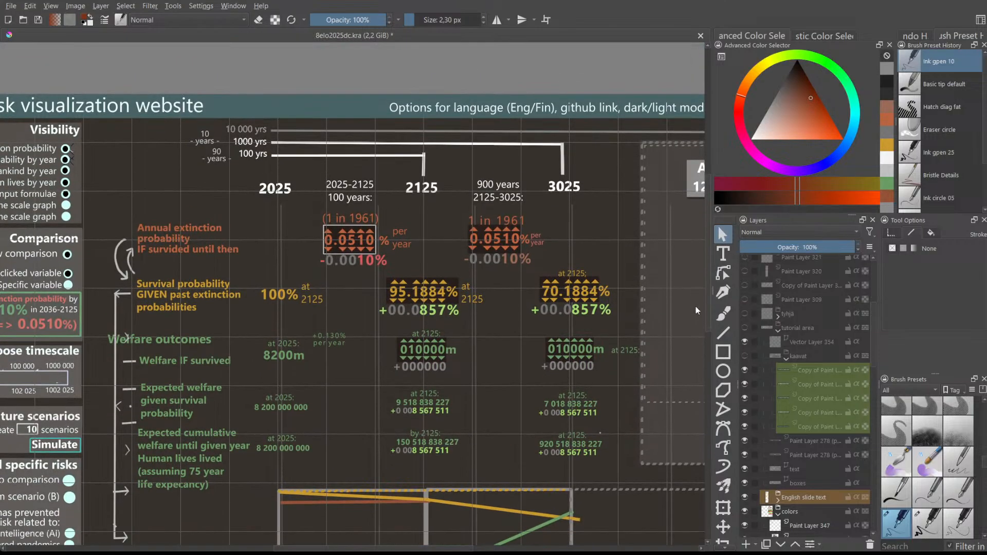
scroll(695, 306, down, 2)
drag(360, 549, 276, 545)
scroll(325, 460, down, 3)
scroll(326, 458, up, 2)
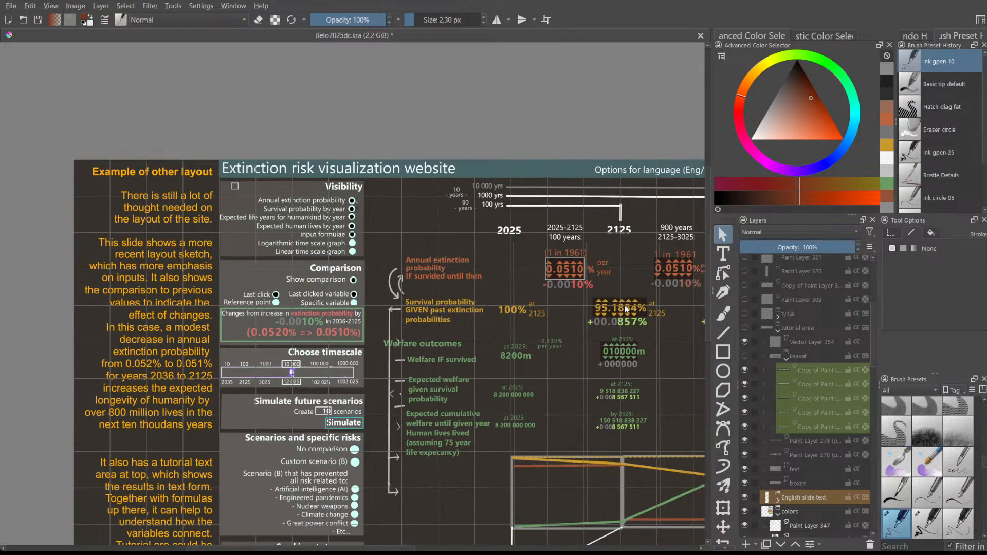
scroll(707, 312, down, 5)
scroll(707, 313, down, 2)
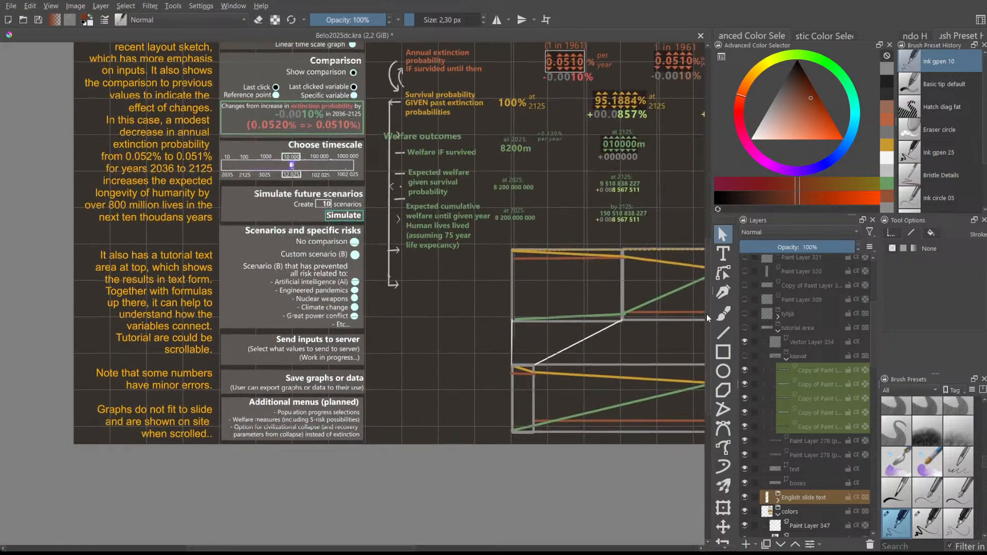
scroll(327, 446, up, 3)
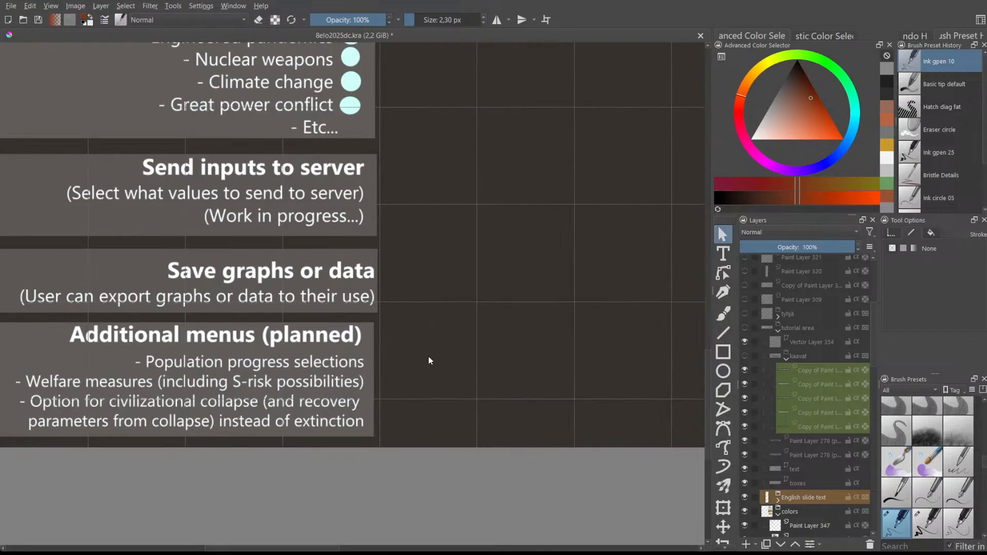
scroll(438, 350, down, 4)
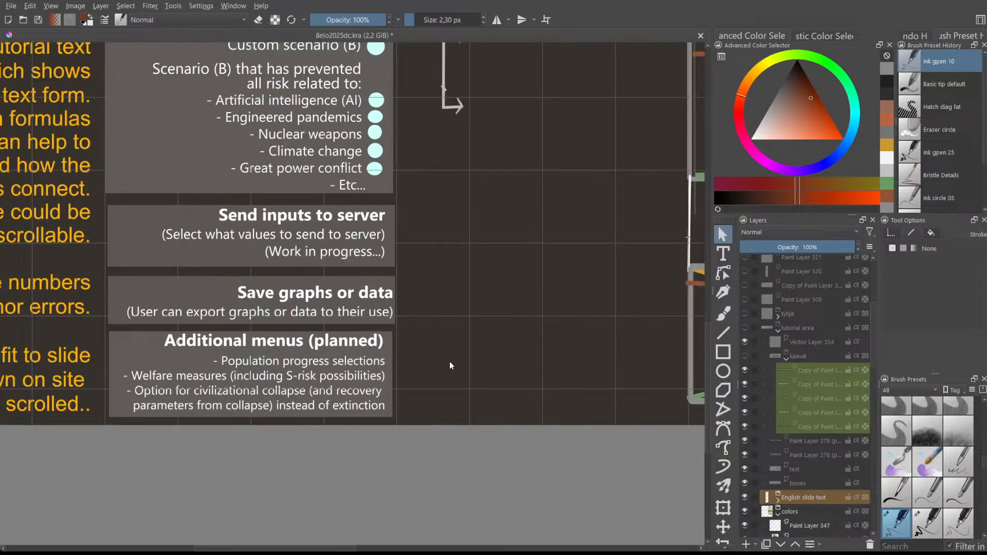
drag(325, 549, 392, 539)
drag(708, 393, 711, 319)
drag(391, 548, 457, 517)
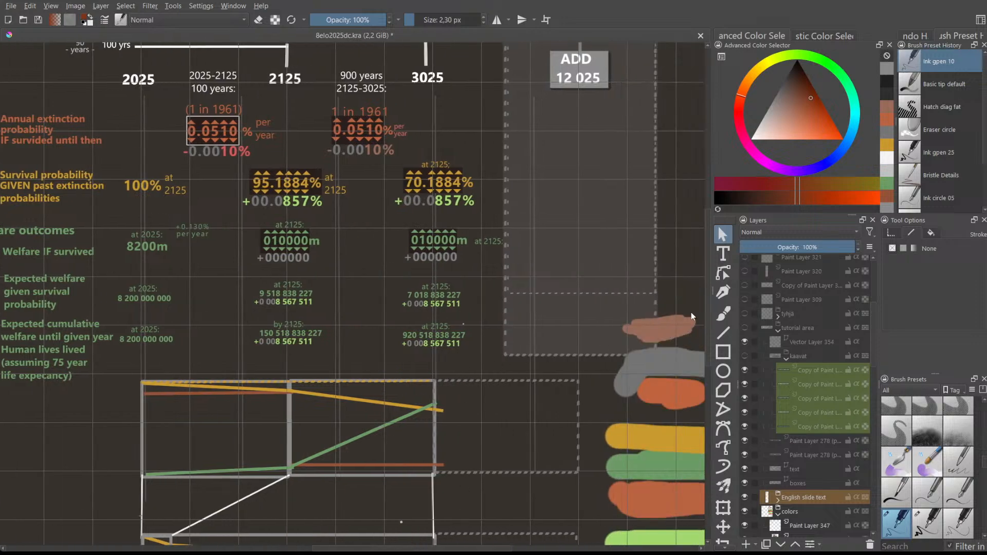
drag(709, 308, 693, 264)
drag(396, 548, 316, 546)
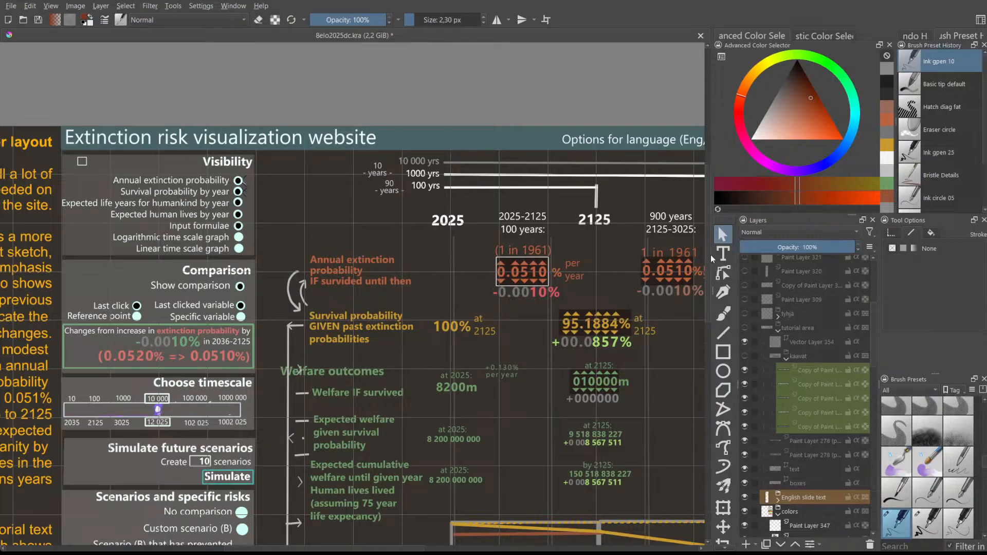
drag(707, 253, 695, 348)
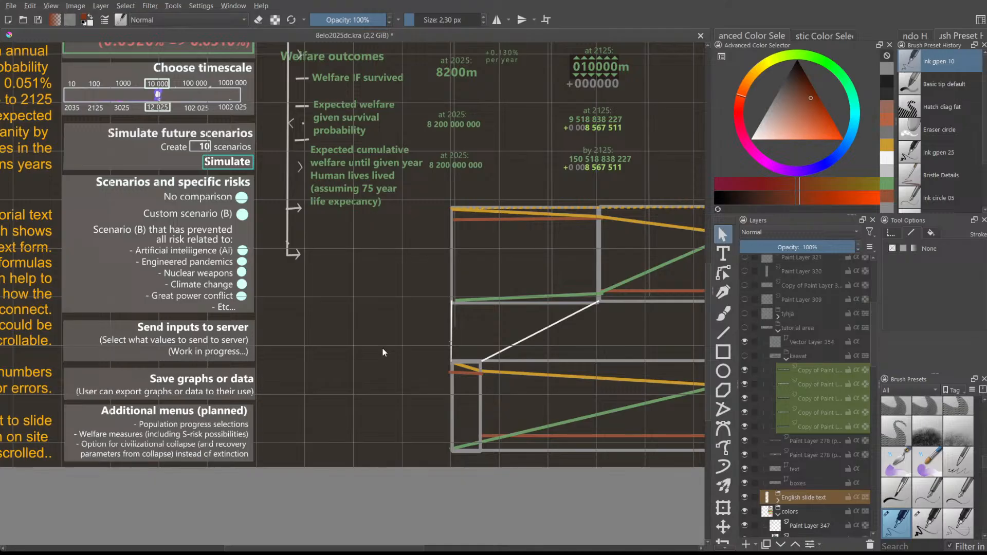
scroll(248, 226, up, 5)
scroll(156, 273, down, 2)
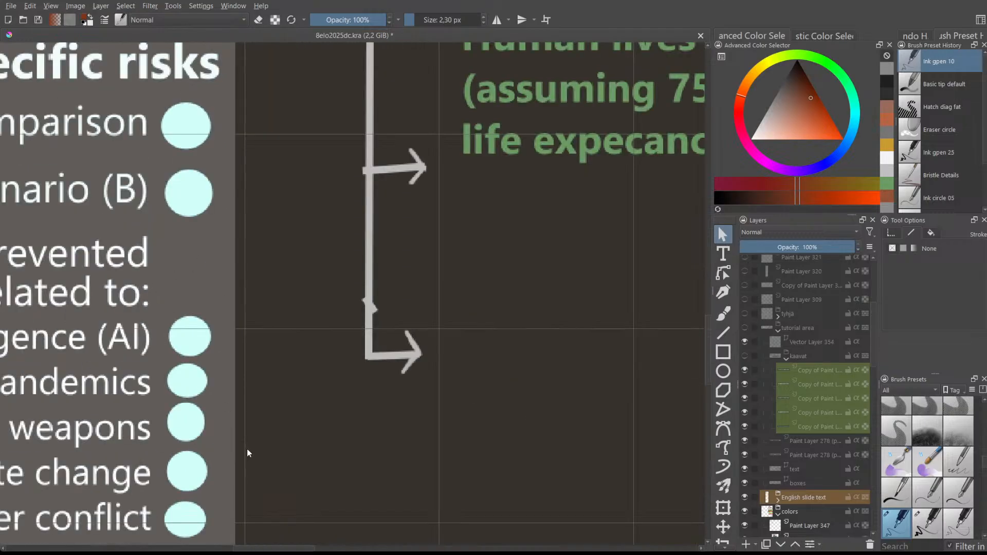
drag(298, 548, 248, 541)
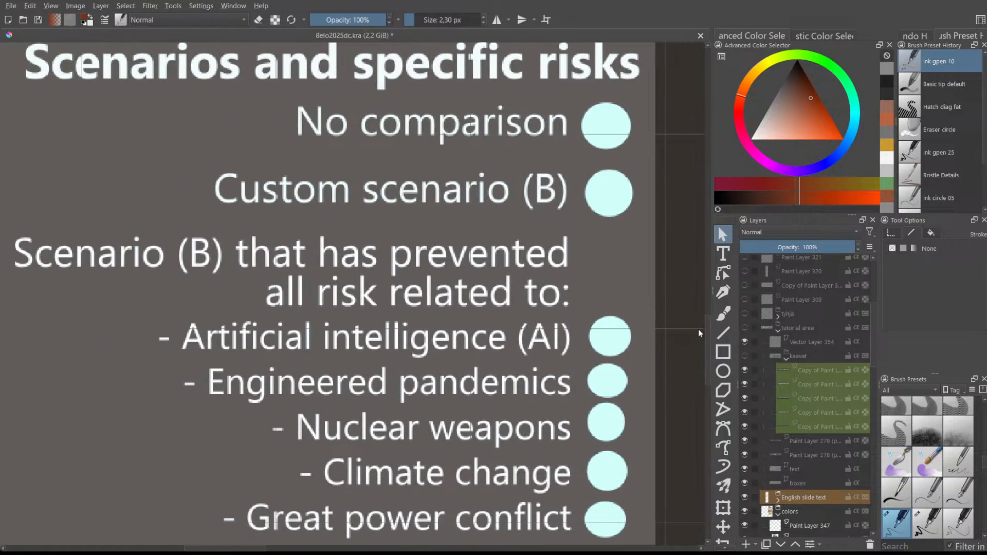
drag(711, 335, 708, 338)
scroll(550, 480, down, 1)
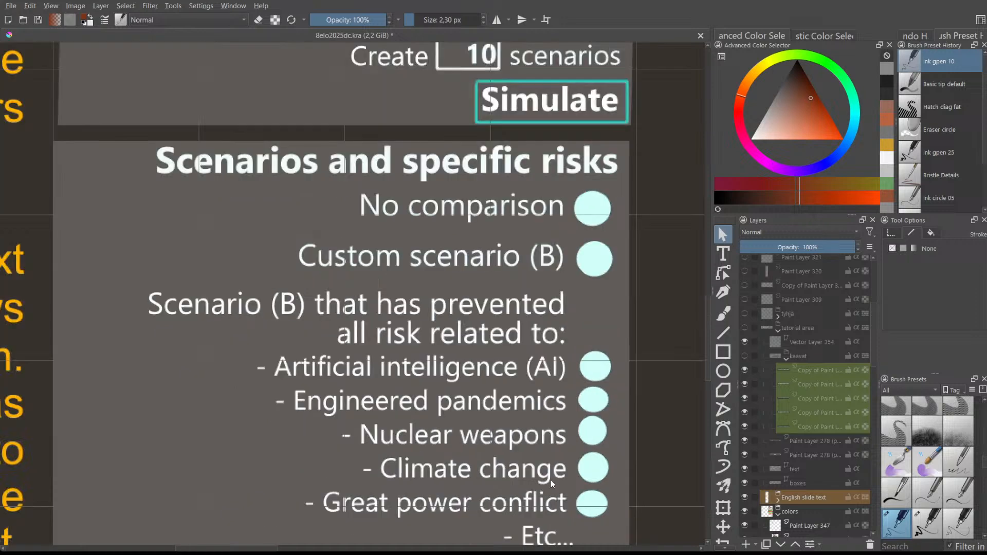
drag(261, 549, 282, 544)
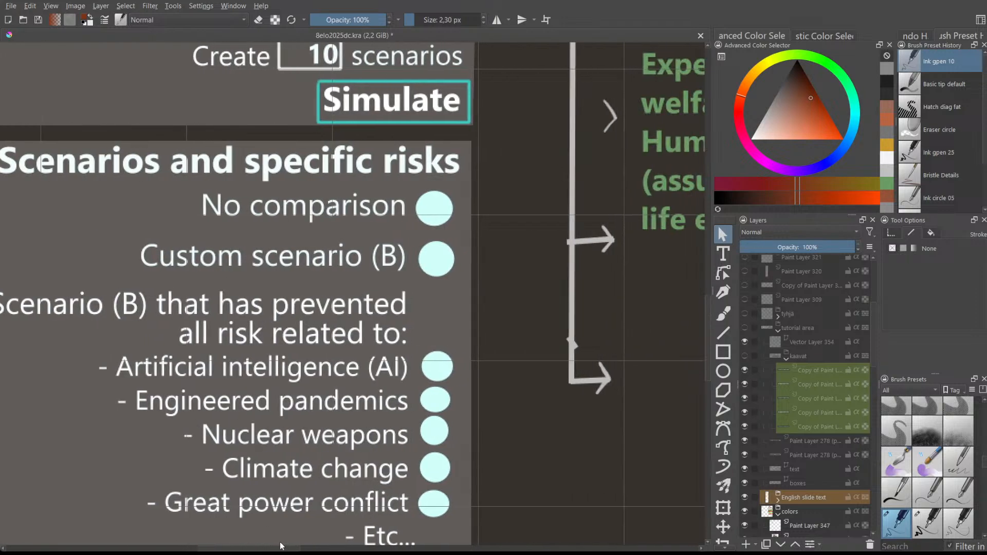
drag(286, 546, 412, 537)
scroll(361, 504, down, 1)
scroll(501, 442, down, 1)
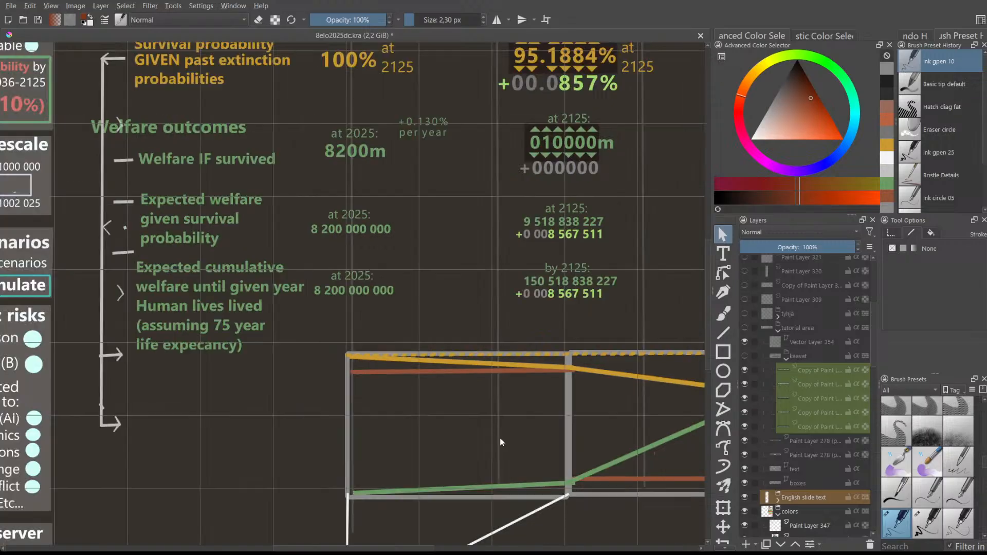
drag(349, 547, 407, 547)
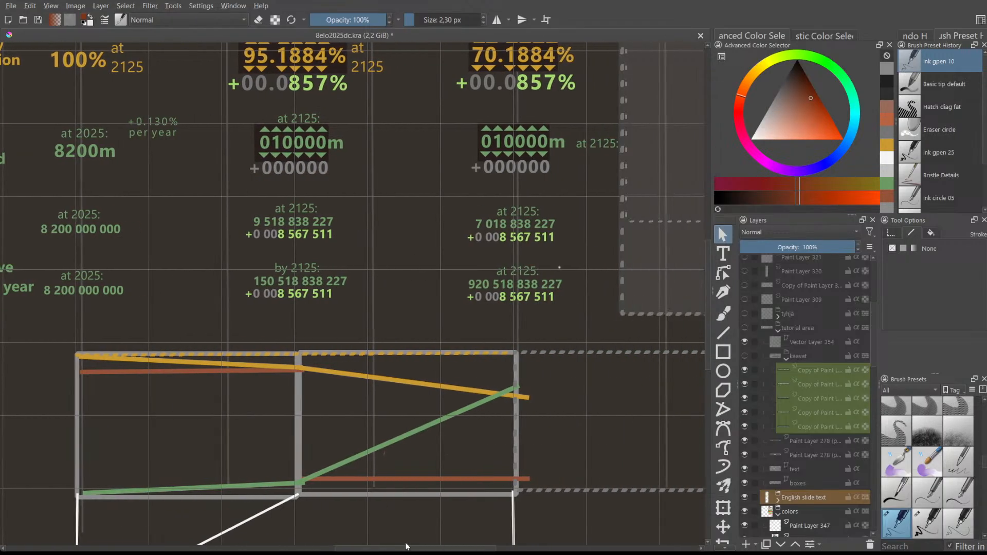
drag(705, 344, 711, 293)
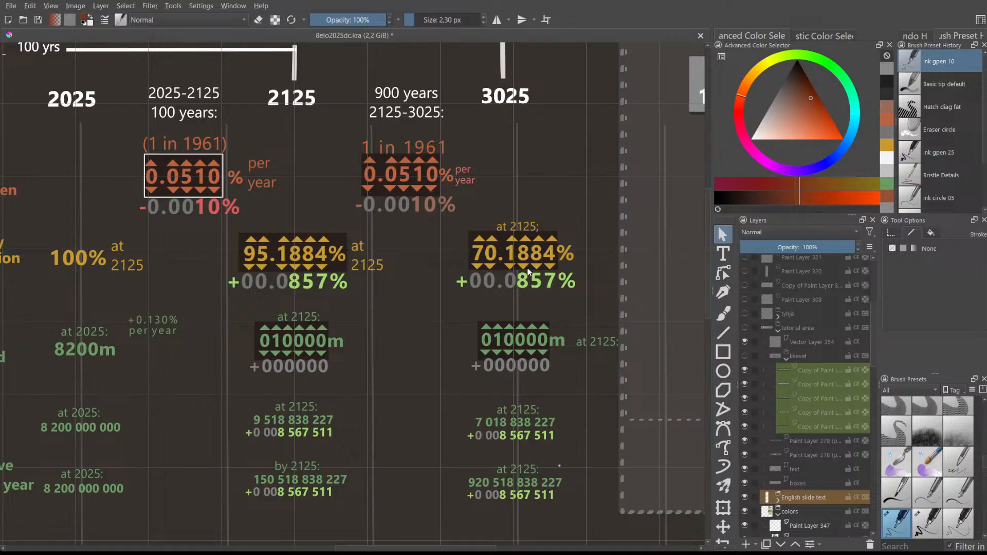
scroll(530, 272, up, 1)
scroll(523, 267, down, 1)
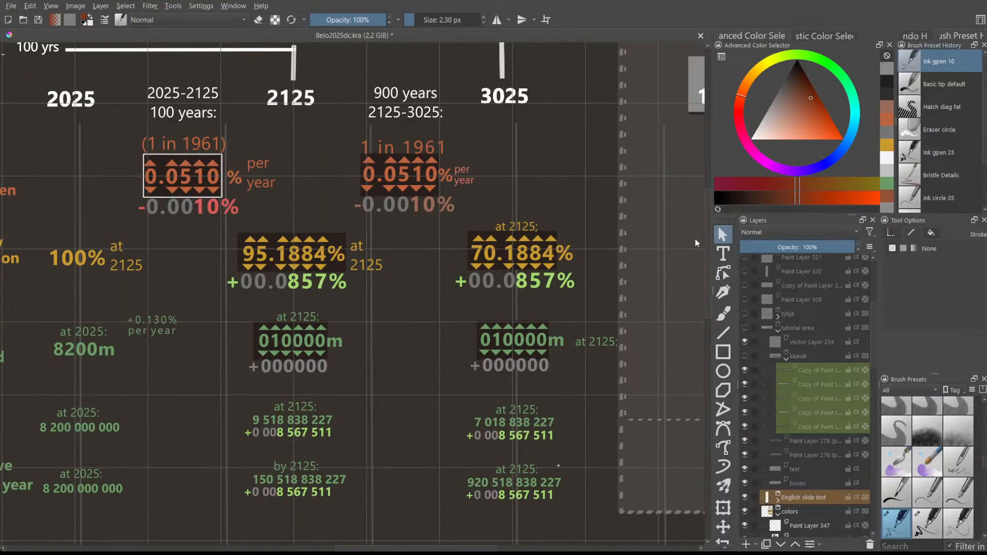
scroll(710, 247, up, 2)
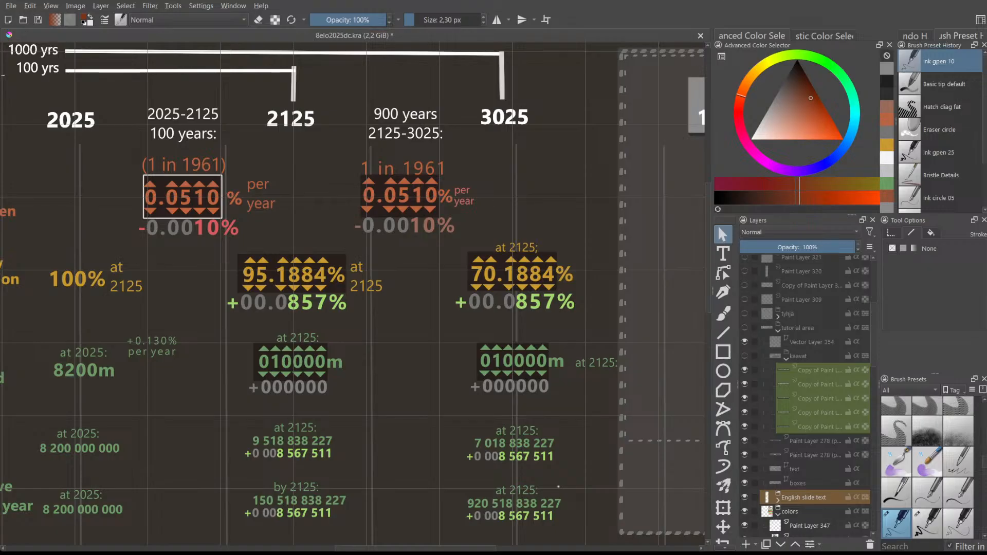
drag(379, 548, 264, 549)
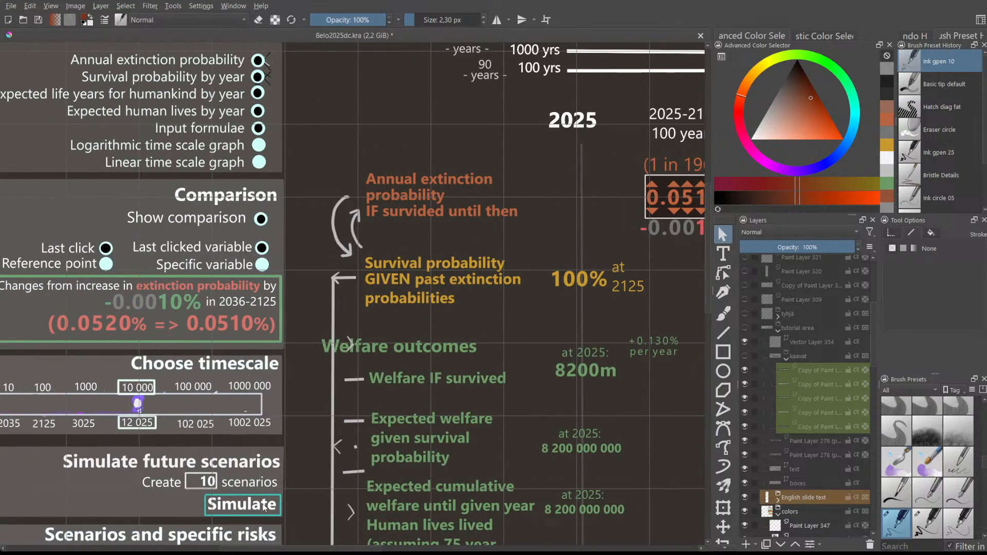
scroll(264, 506, down, 1)
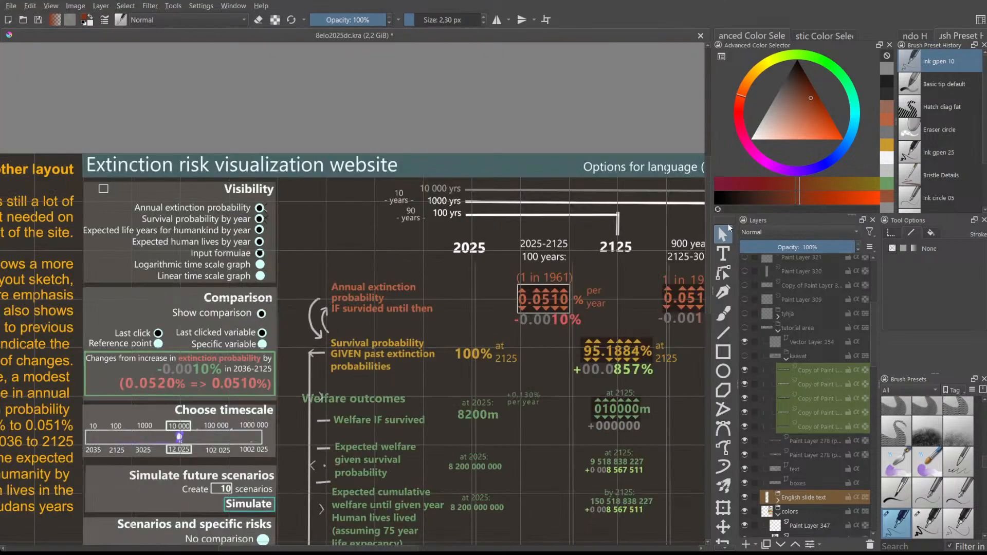
scroll(710, 198, down, 1)
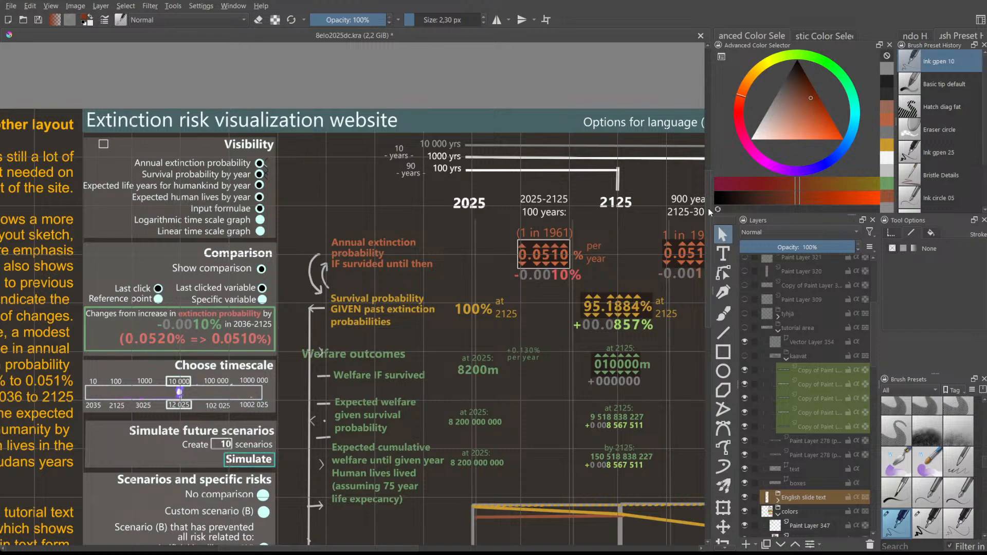
scroll(710, 210, down, 1)
drag(709, 213, 708, 206)
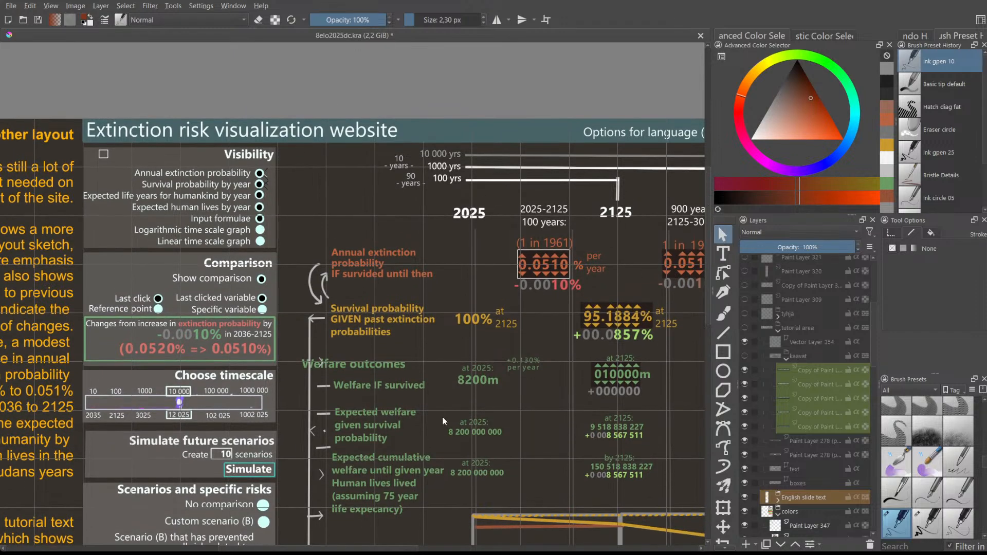
drag(349, 548, 405, 528)
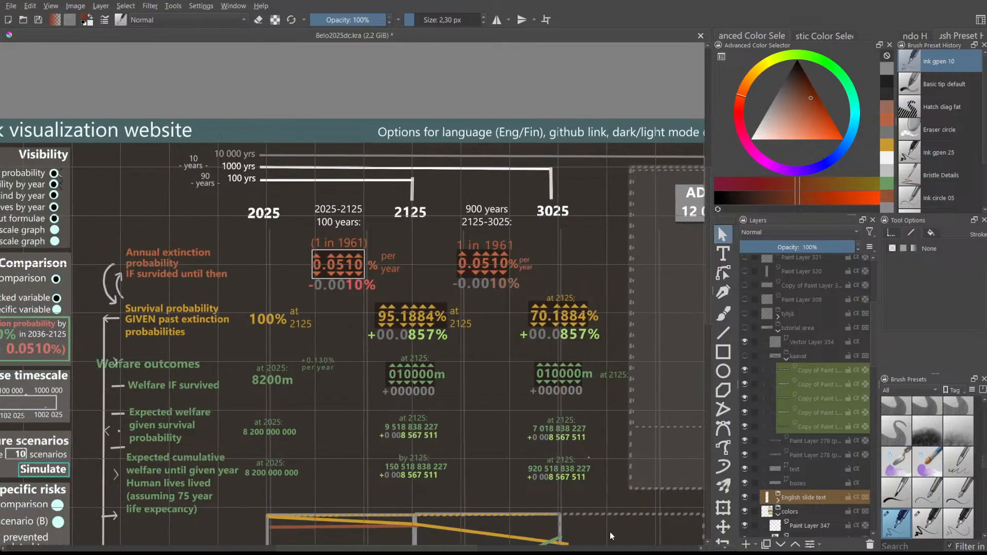
scroll(707, 317, down, 1)
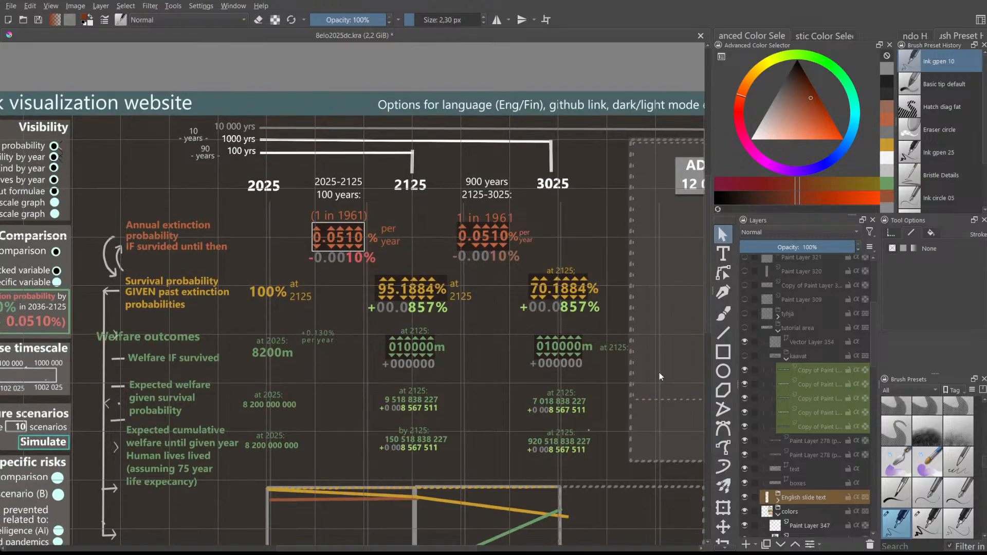
drag(468, 549, 392, 549)
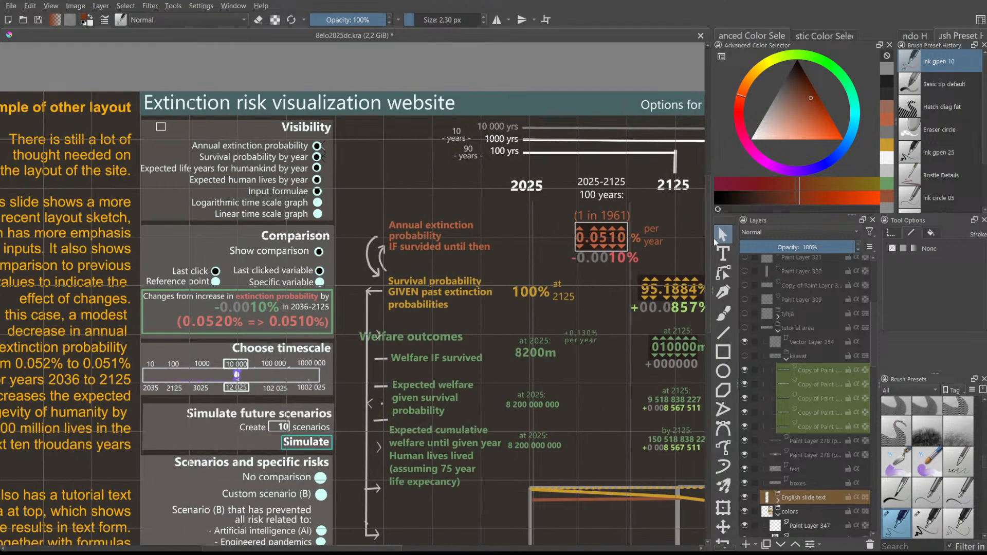
scroll(379, 408, down, 3)
scroll(229, 456, up, 5)
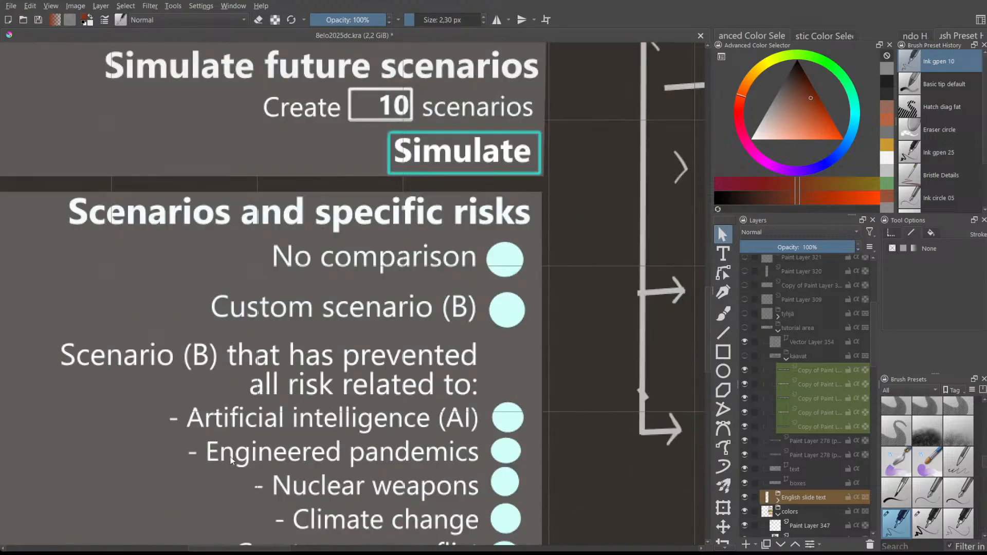
drag(707, 312, 706, 323)
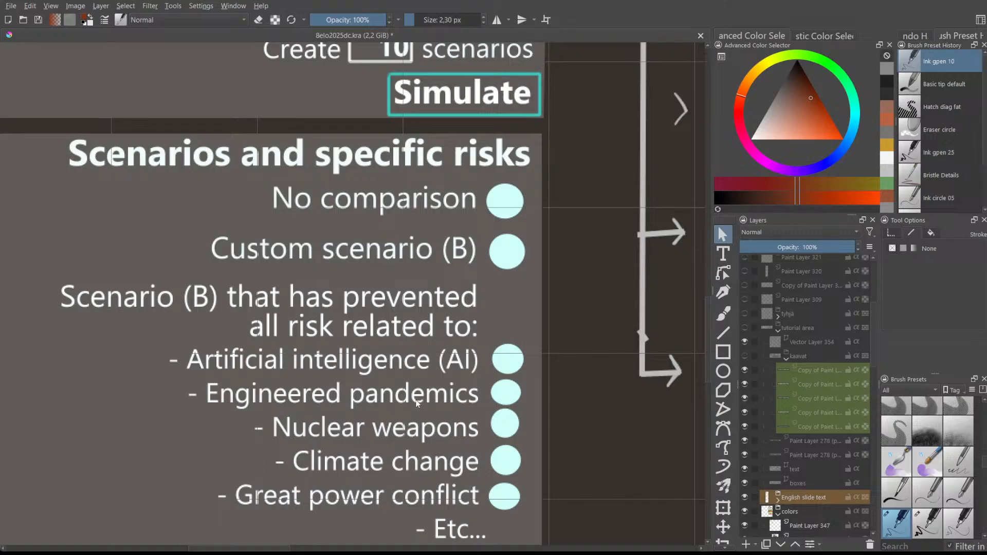
scroll(415, 403, up, 1)
scroll(416, 403, down, 1)
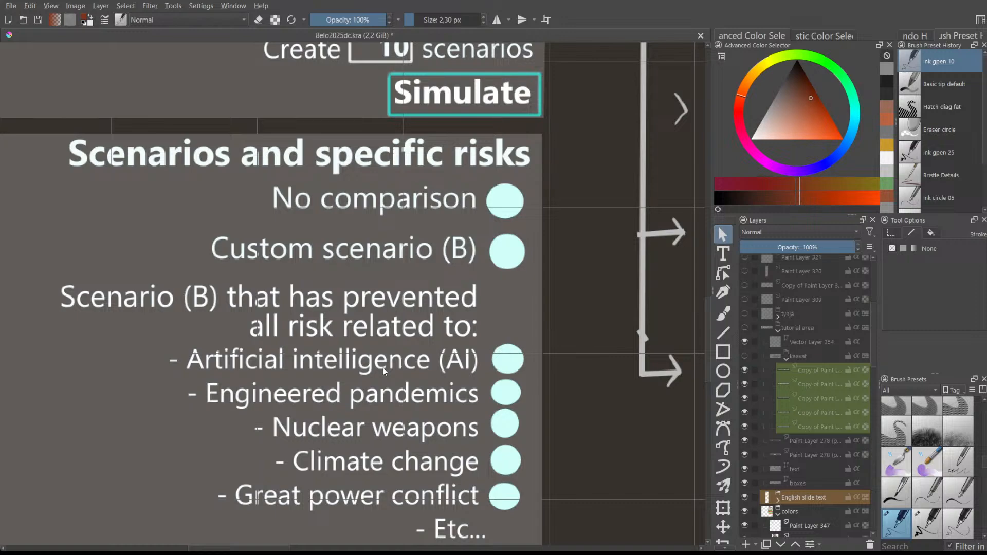
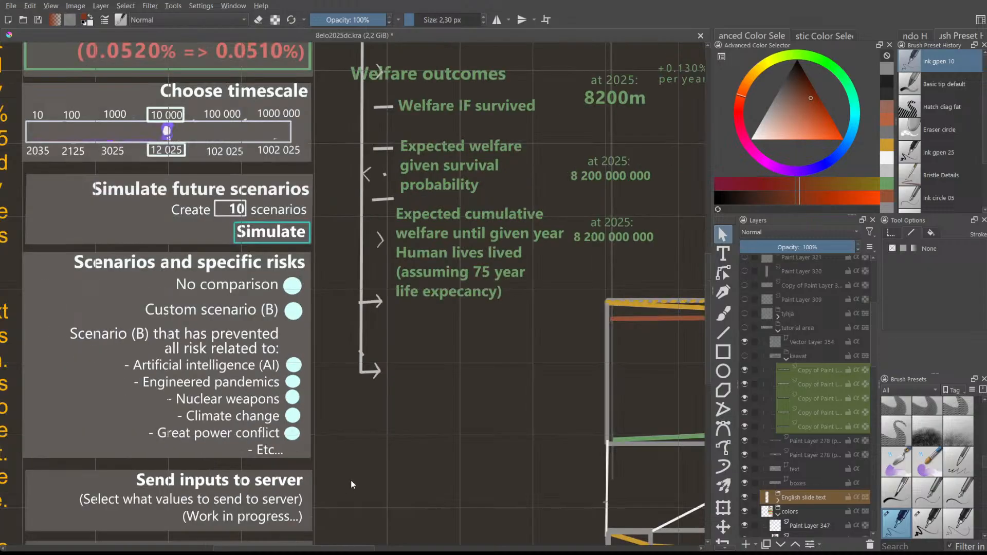
drag(302, 548, 364, 546)
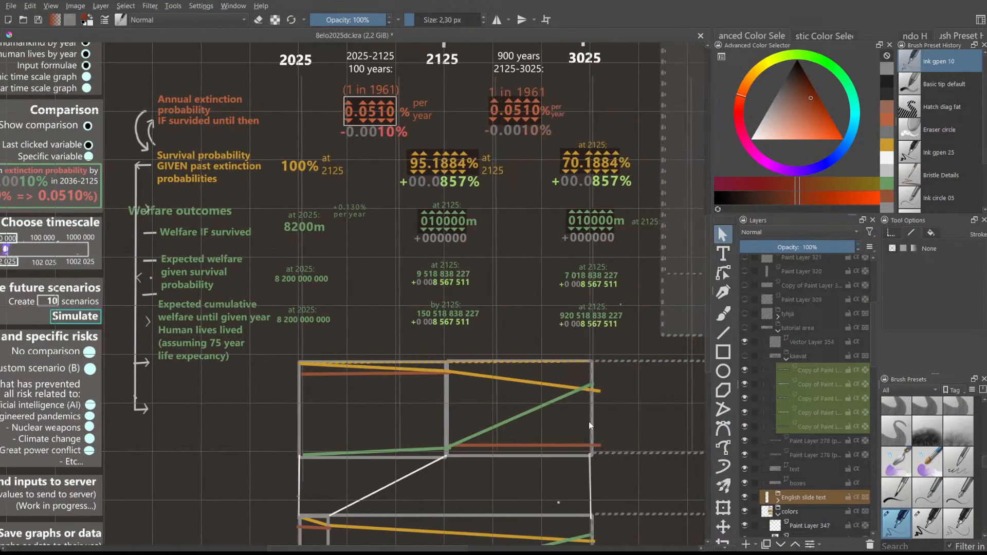
drag(710, 294, 707, 251)
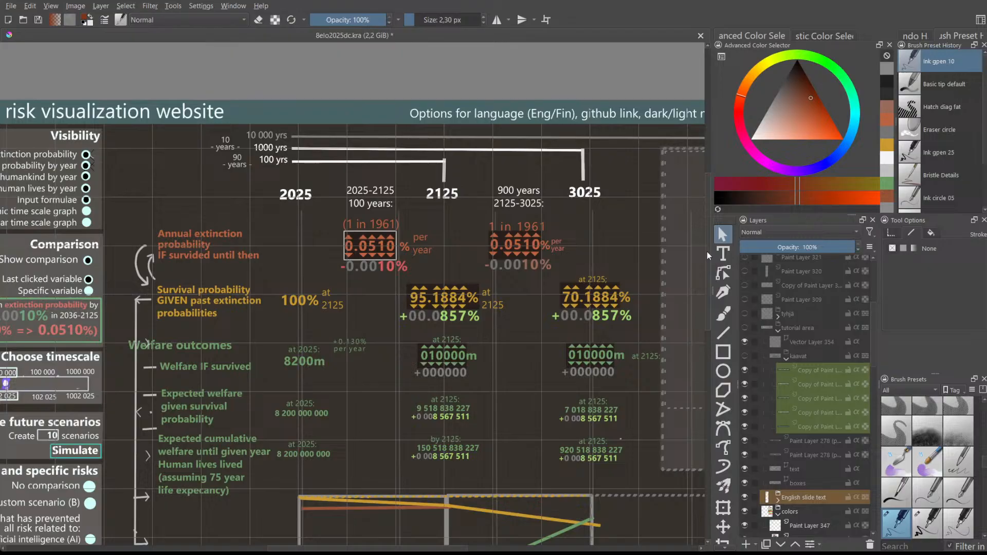
drag(369, 548, 409, 545)
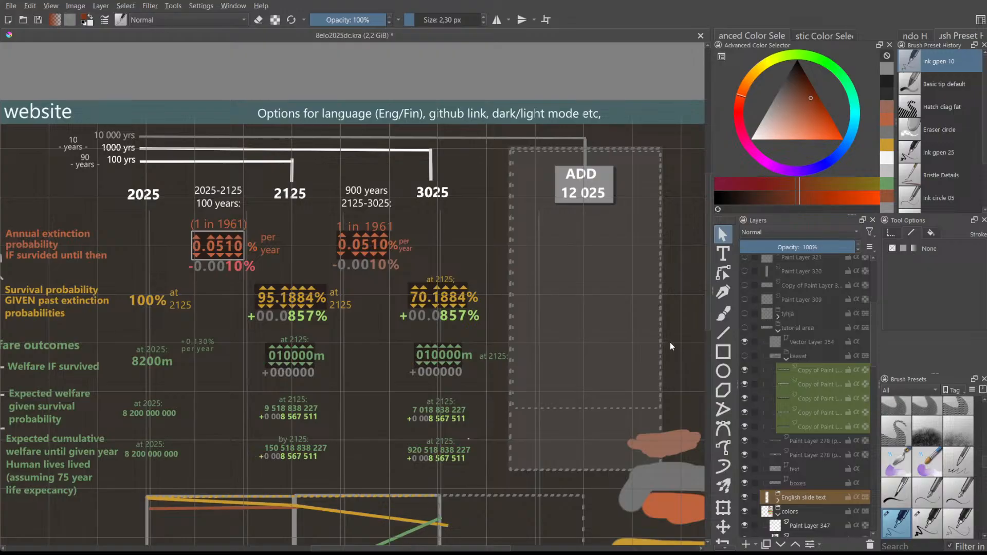
drag(707, 282, 708, 321)
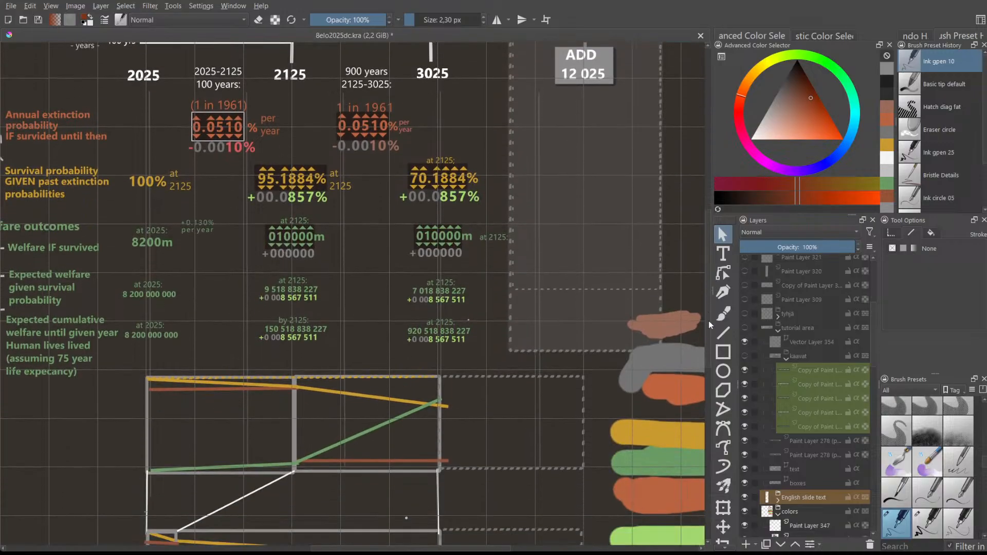
drag(431, 548, 371, 543)
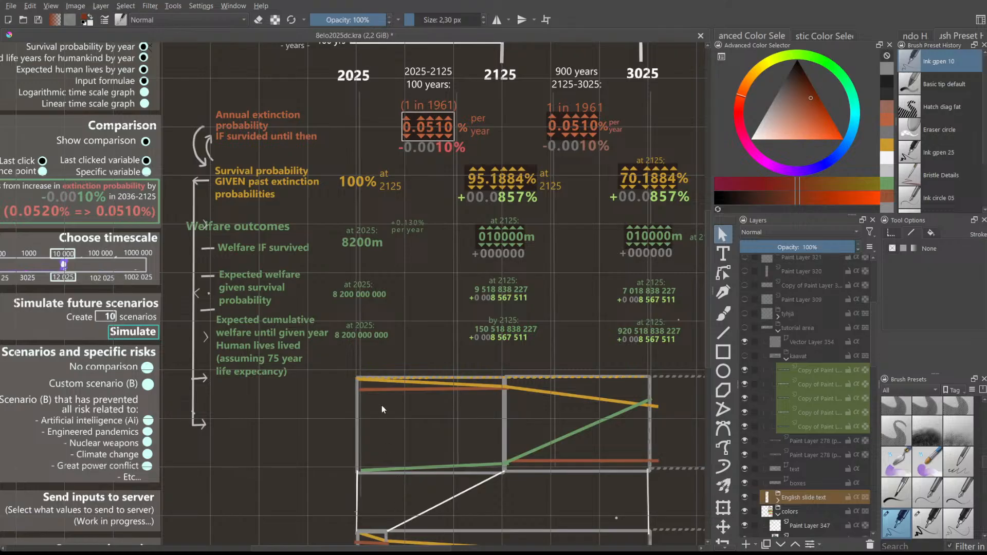
scroll(391, 371, up, 1)
scroll(394, 355, down, 1)
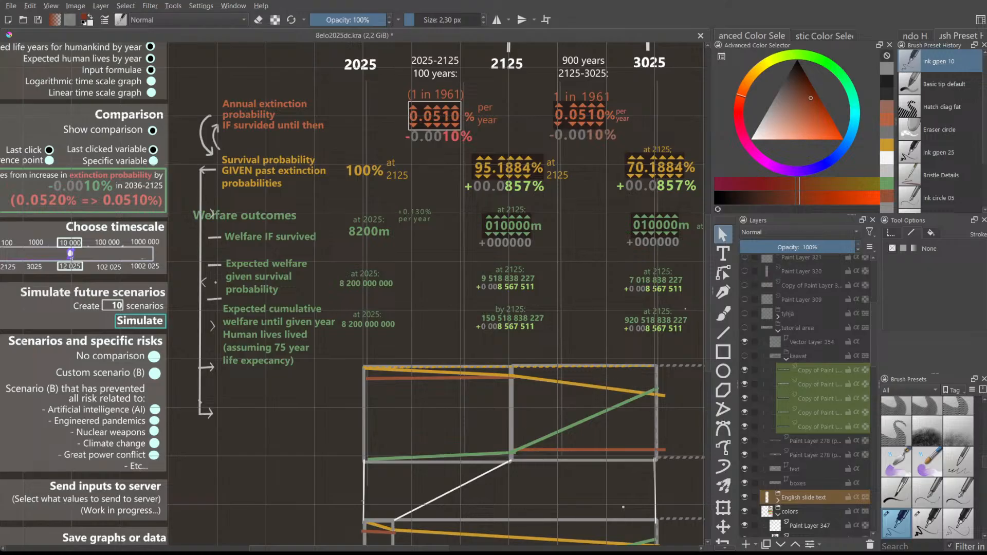
scroll(470, 327, up, 1)
scroll(471, 328, down, 1)
scroll(705, 308, up, 3)
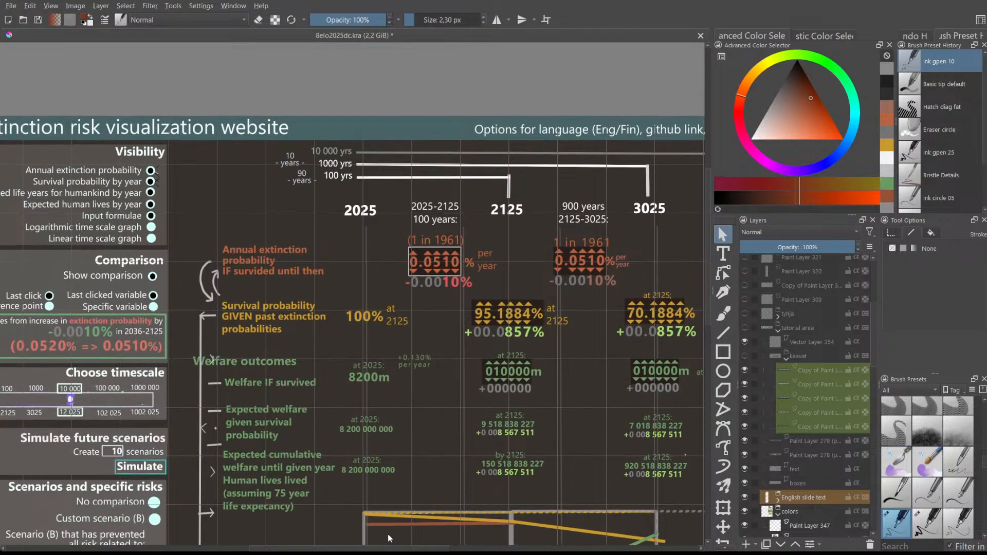
scroll(394, 548, right, 1)
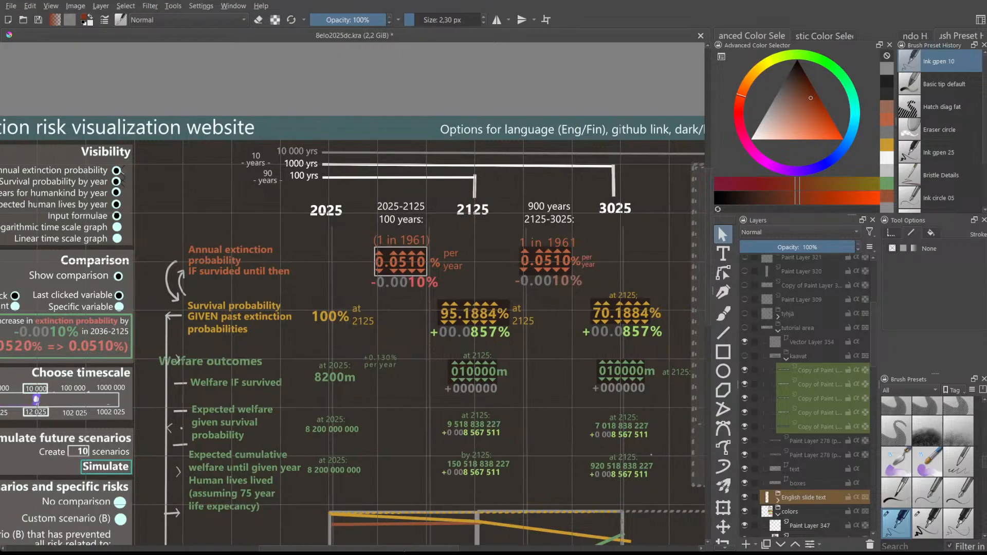
drag(405, 551, 403, 548)
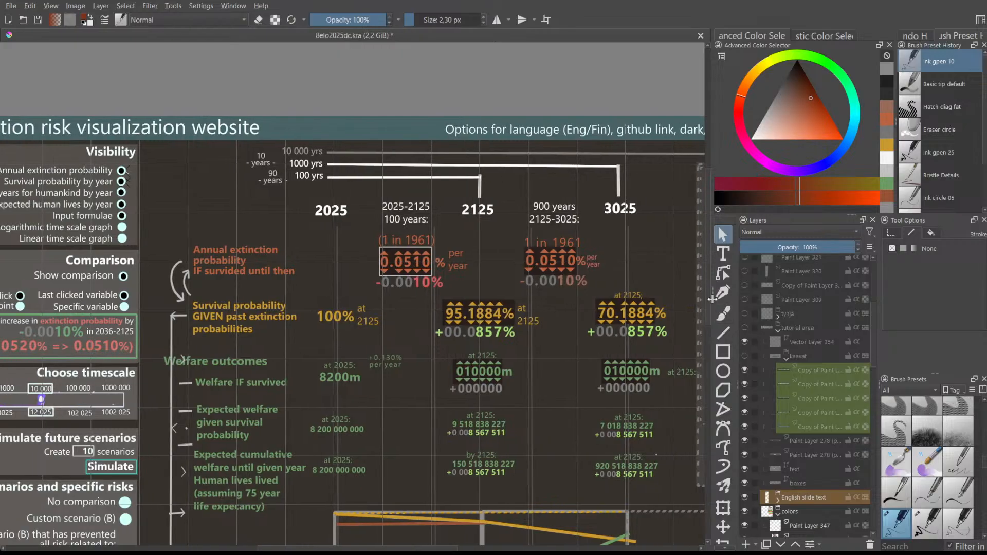
mouse_move(708, 291)
mouse_down()
mouse_move(708, 315)
mouse_move(707, 307)
mouse_up()
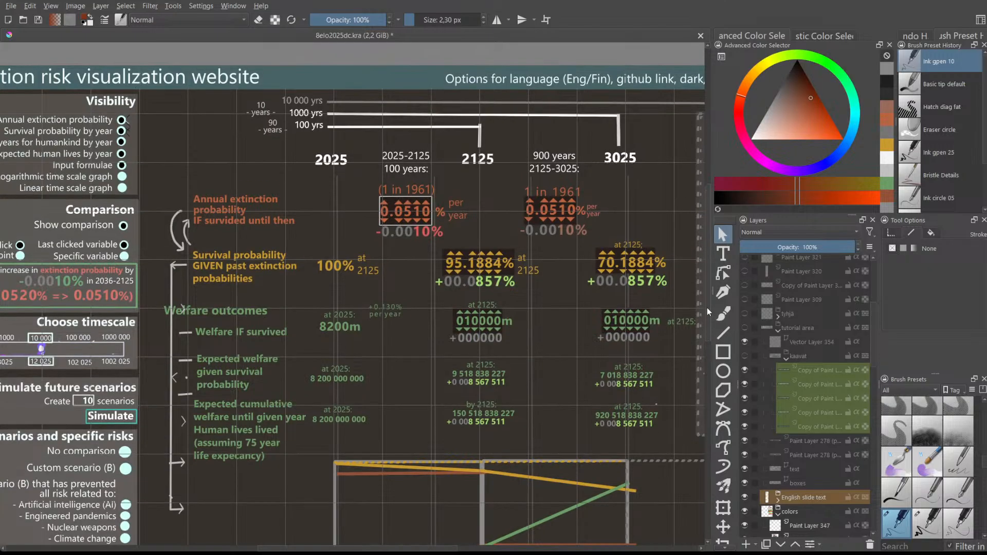
drag(707, 307, 704, 300)
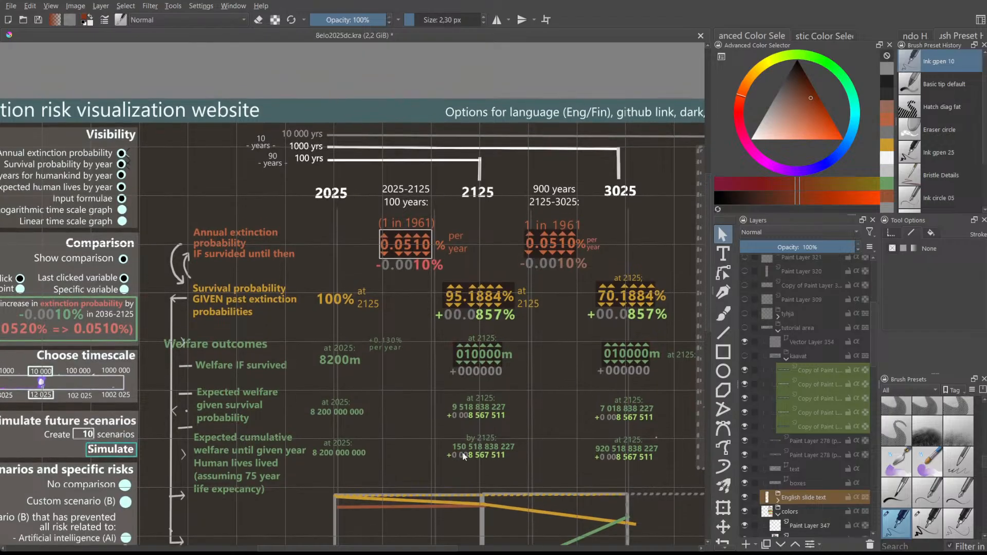
mouse_move(403, 547)
mouse_down()
mouse_move(415, 548)
mouse_move(390, 548)
mouse_up()
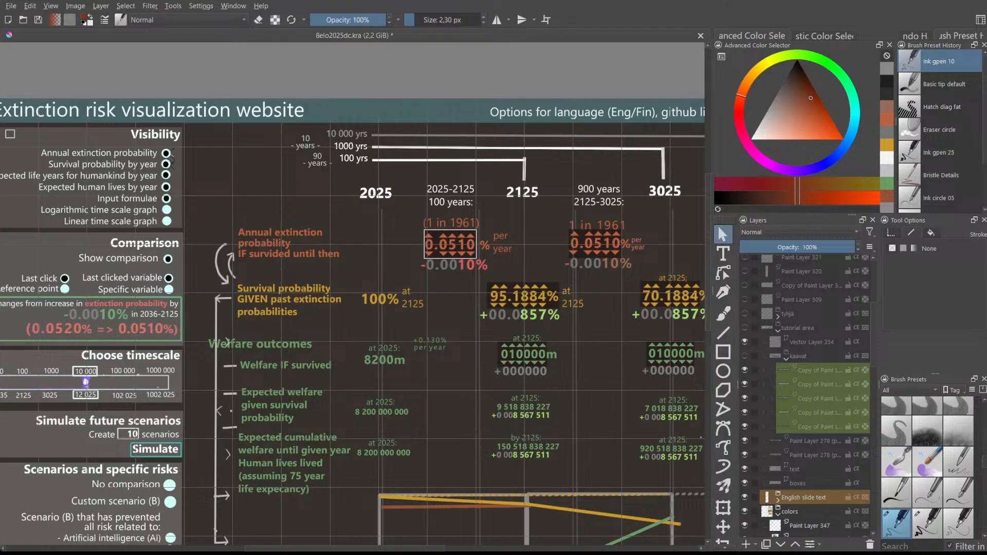
drag(705, 320, 706, 343)
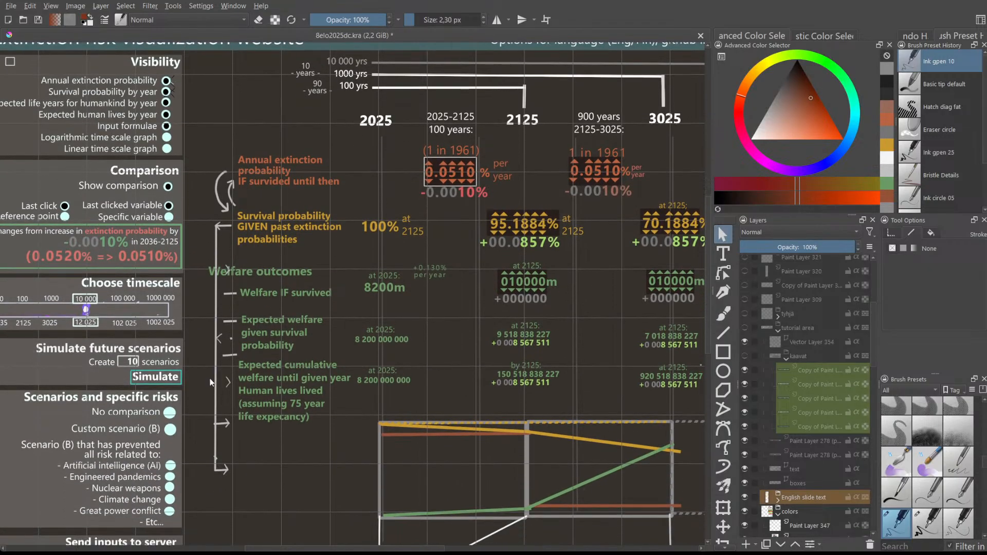
scroll(102, 497, up, 2)
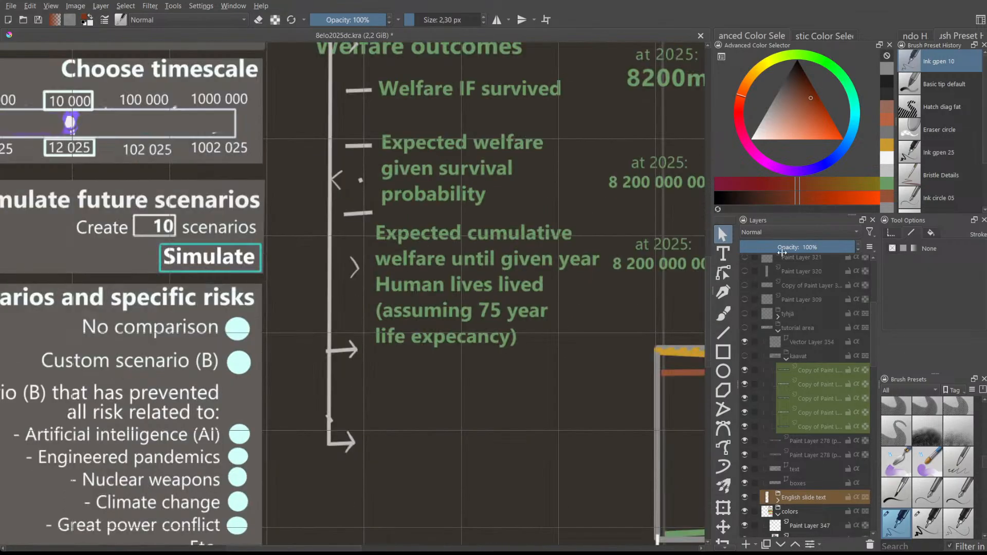
mouse_move(706, 305)
mouse_down()
mouse_move(706, 322)
mouse_move(705, 288)
mouse_up()
scroll(613, 269, down, 3)
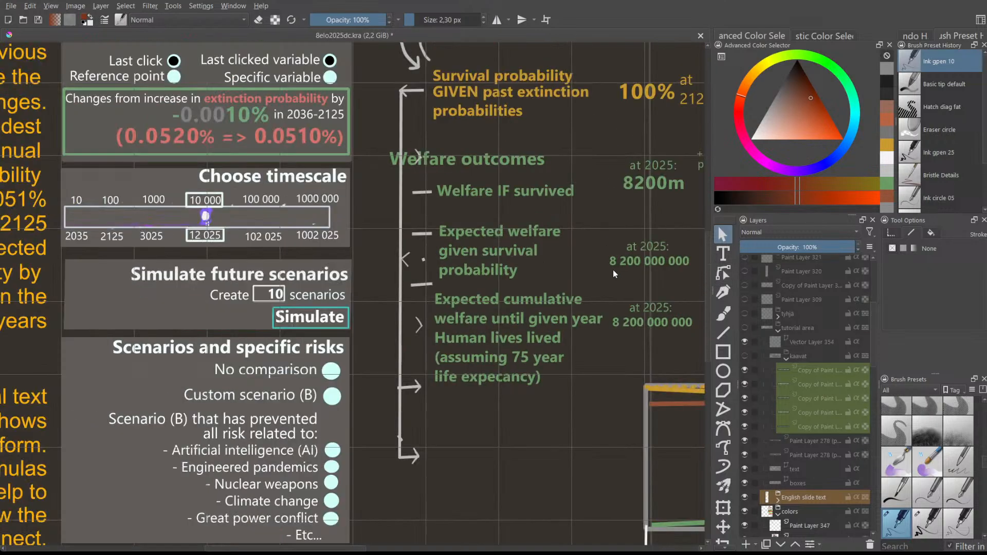
drag(287, 549, 351, 549)
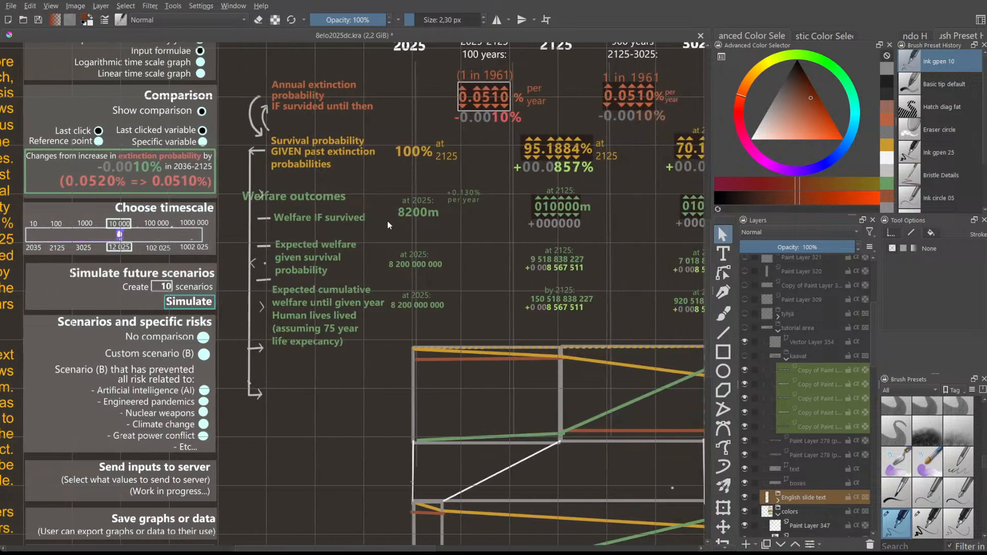
scroll(387, 220, up, 2)
scroll(387, 221, down, 2)
drag(308, 550, 276, 550)
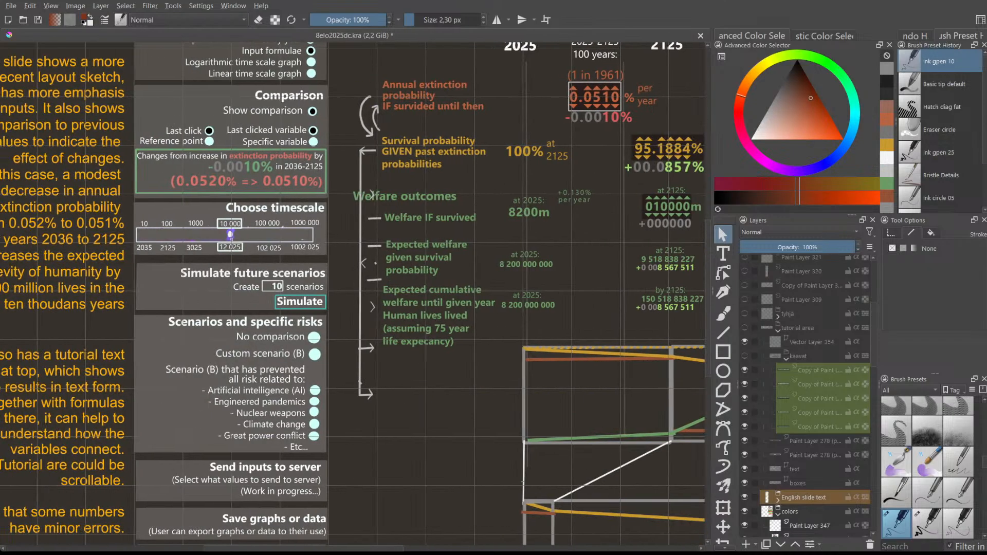
scroll(267, 437, up, 2)
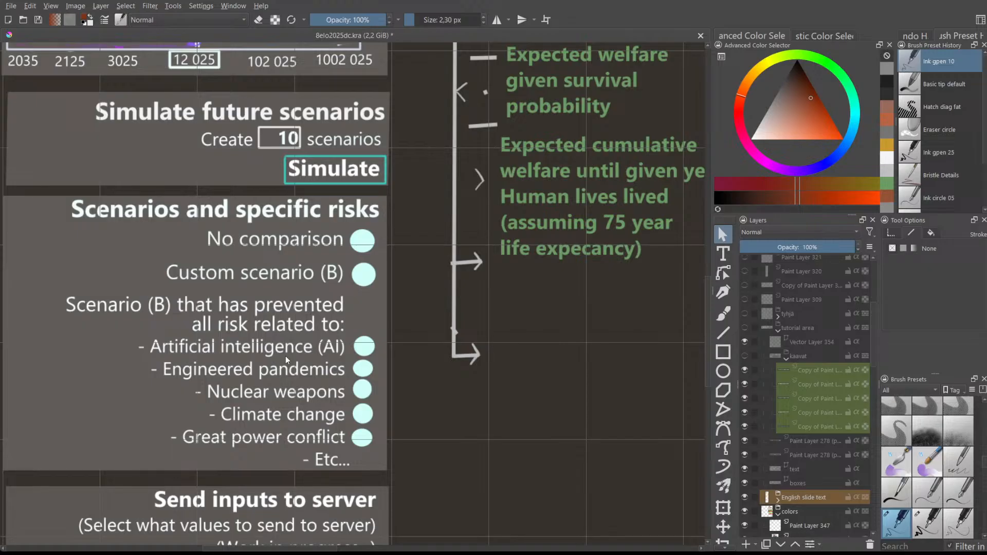
scroll(284, 358, down, 1)
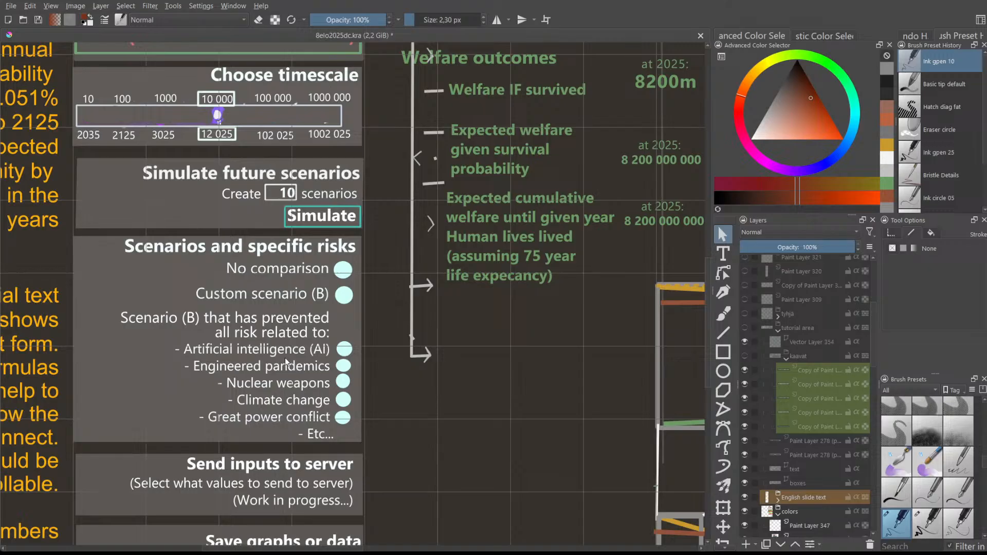
- Zoom and pan the canvas right toward the mockup's percentage columns beside the side menu
scroll(284, 357, down, 2)
drag(317, 548, 376, 546)
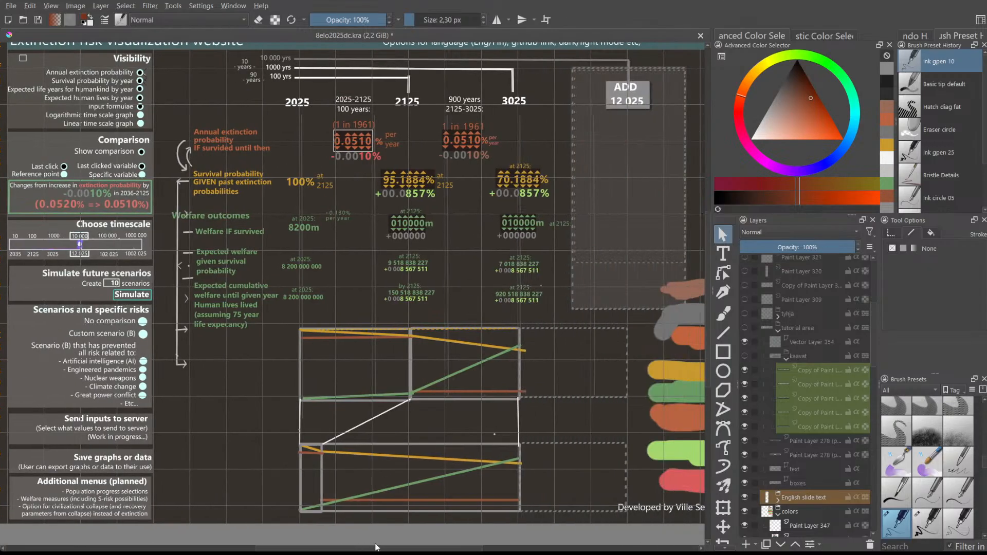
scroll(572, 317, up, 1)
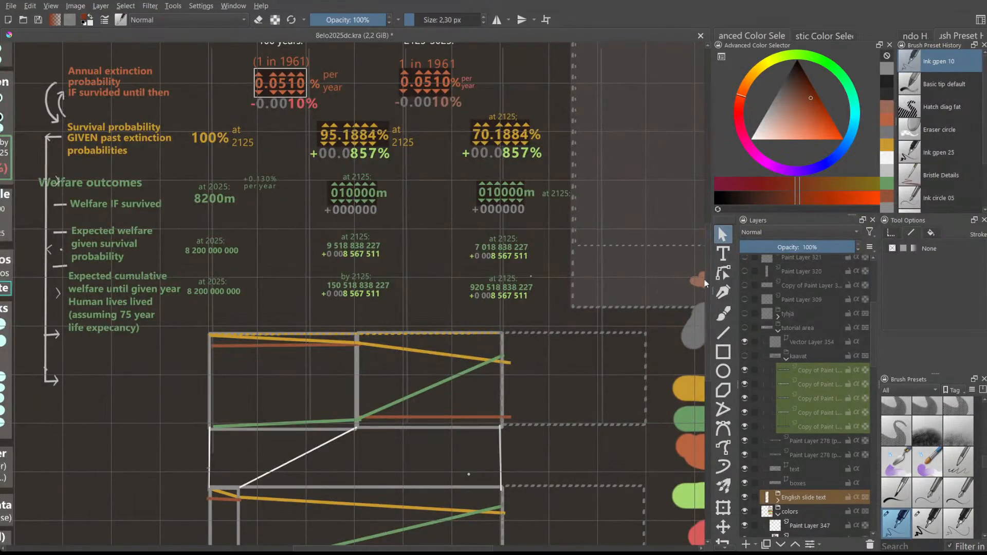
drag(710, 288, 707, 232)
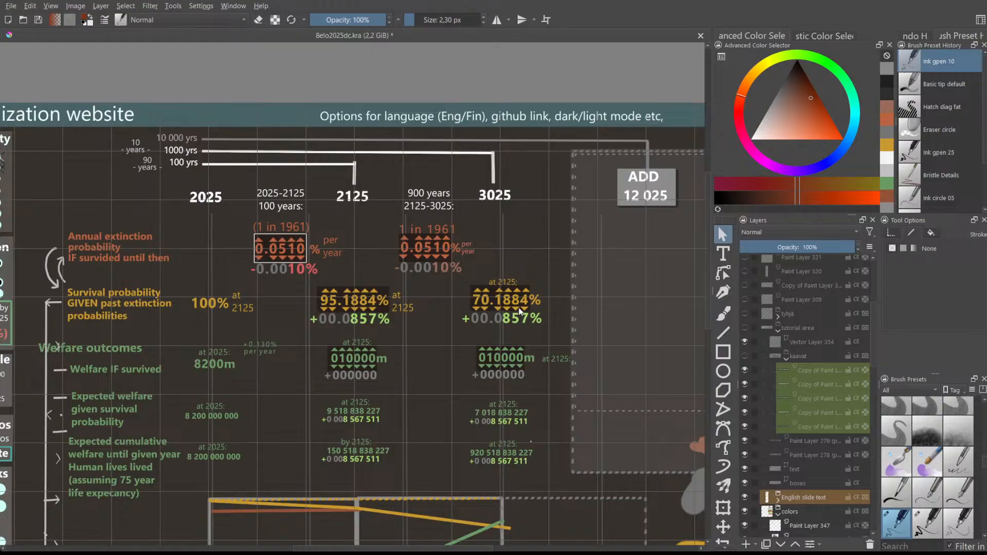
scroll(519, 306, up, 1)
drag(380, 549, 239, 545)
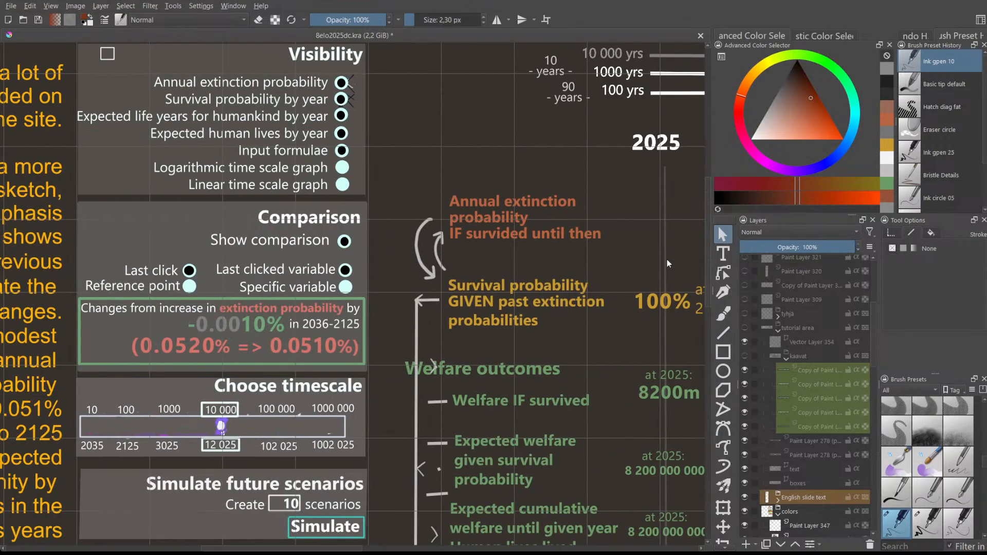
mouse_move(710, 210)
mouse_down()
mouse_move(711, 264)
mouse_move(714, 208)
mouse_up()
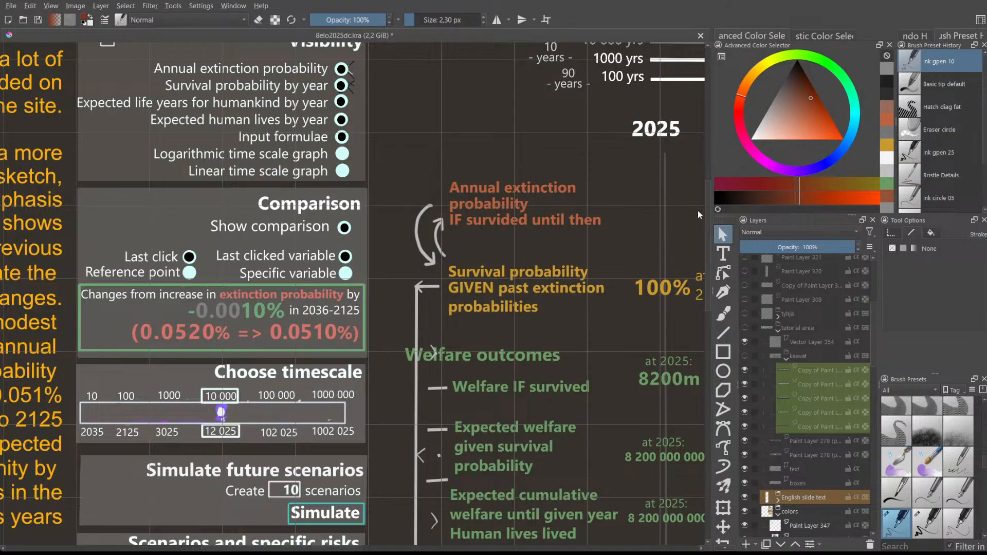
scroll(576, 213, down, 1)
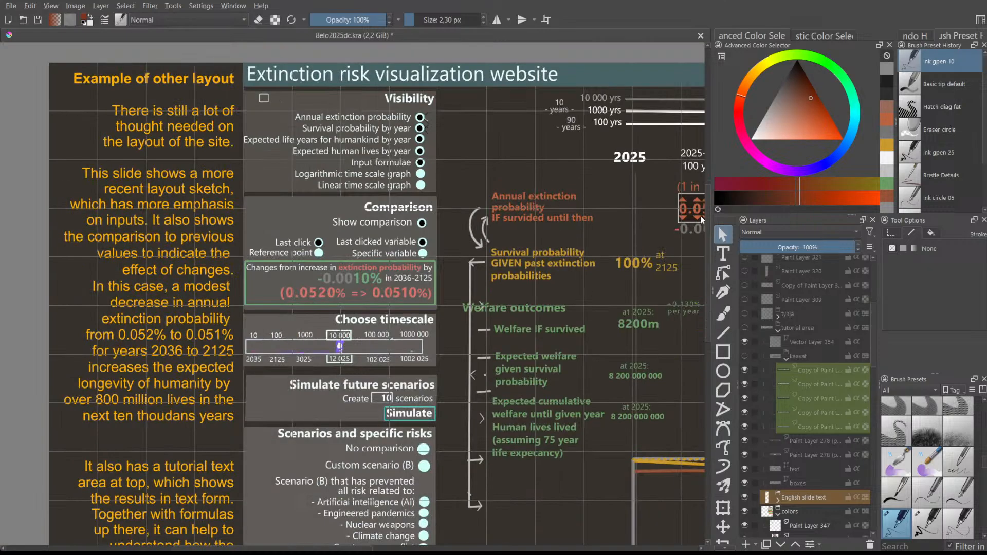
drag(705, 208, 707, 255)
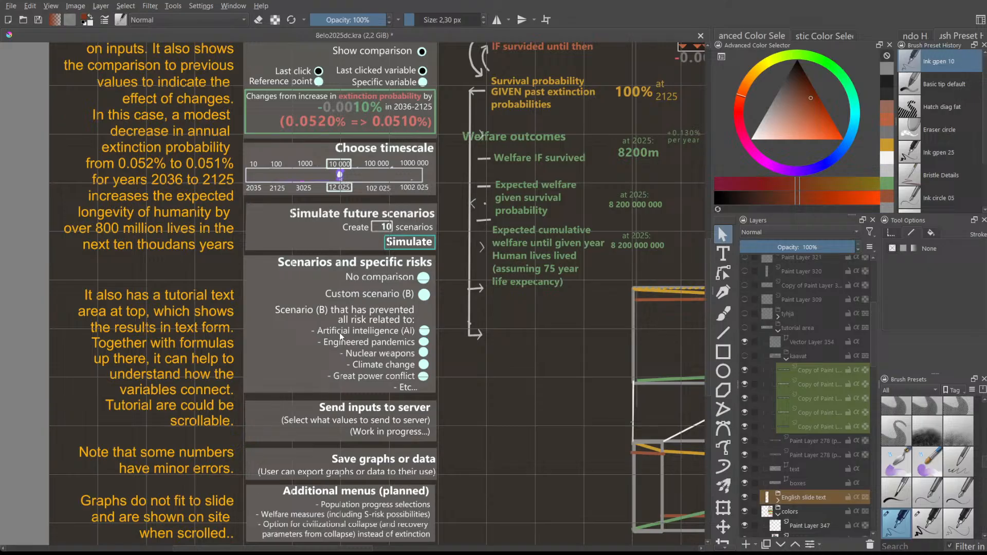
scroll(339, 331, up, 2)
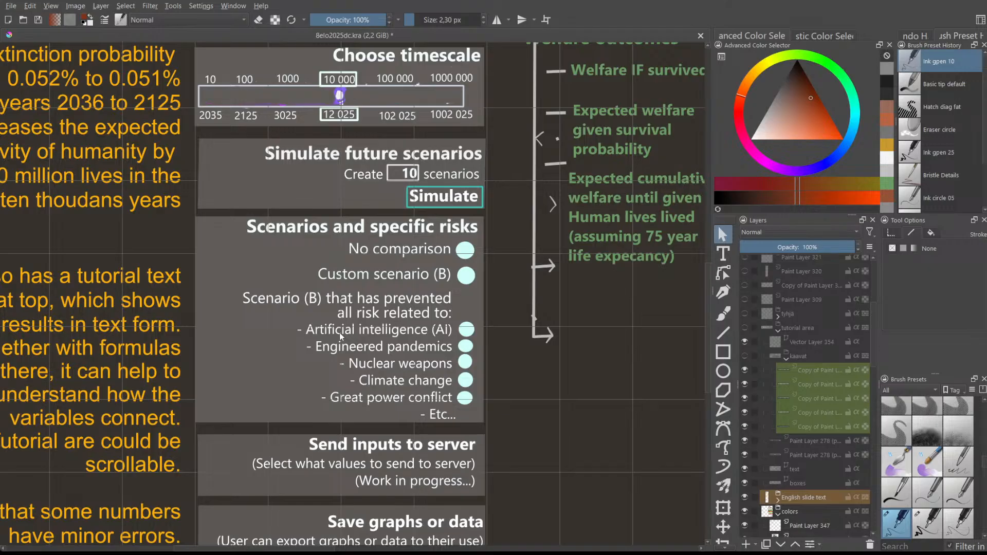
scroll(501, 322, down, 1)
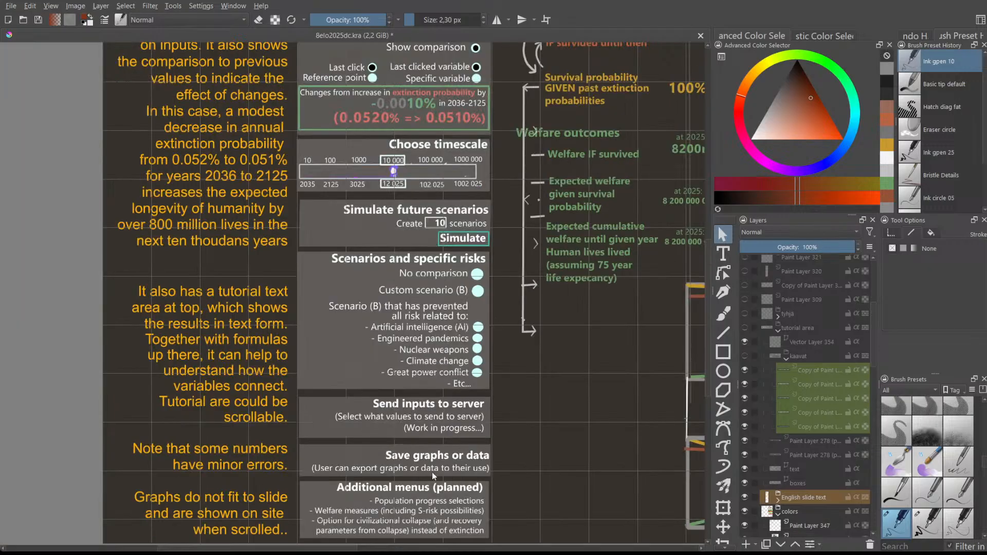
scroll(459, 537, right, 8)
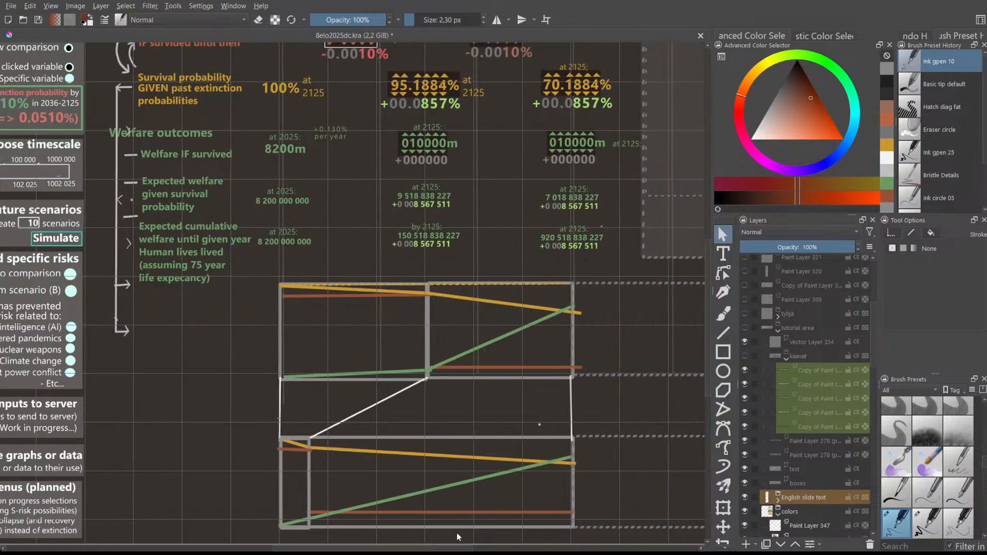
scroll(561, 441, up, 1)
- Hide the 'new graph area' layer so its graph lines disappear from the mockup
scroll(771, 488, down, 1)
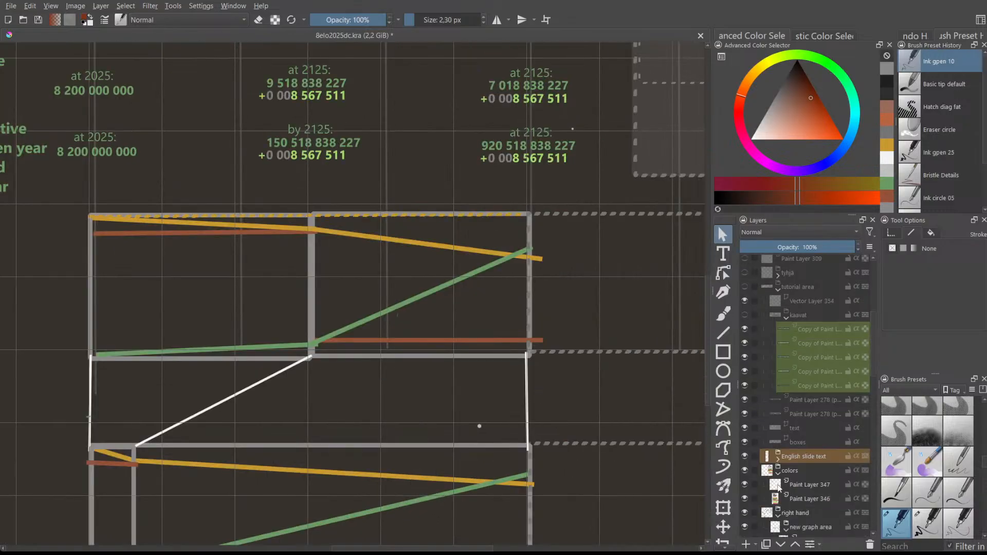
scroll(771, 489, down, 1)
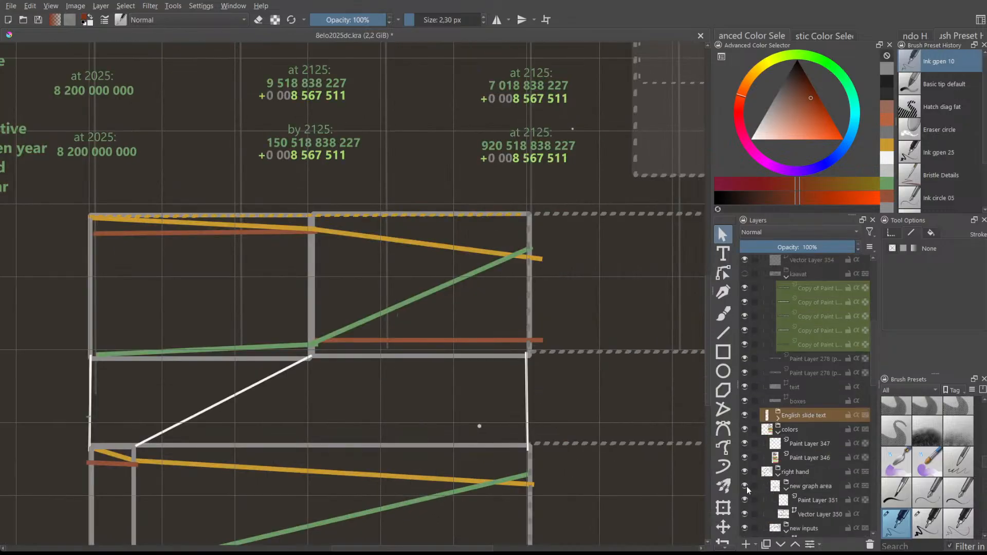
click(745, 486)
scroll(573, 348, down, 1)
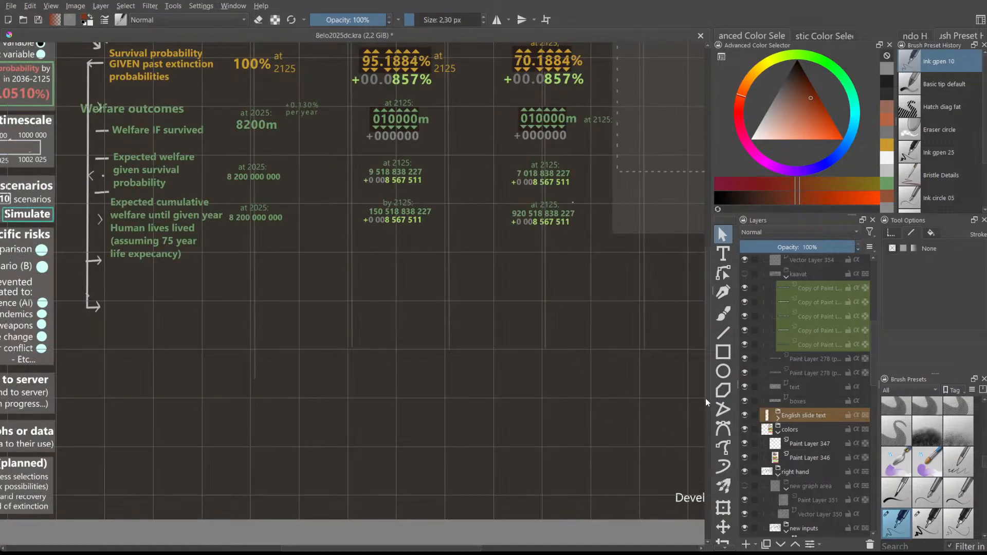
- Zoom out to view the whole slide with its visibility, simulation, scenarios and other side menus
scroll(705, 398, up, 4)
mouse_move(438, 548)
mouse_down()
mouse_move(457, 548)
mouse_move(440, 547)
mouse_up()
ctrl+scroll(415, 492, down, 2)
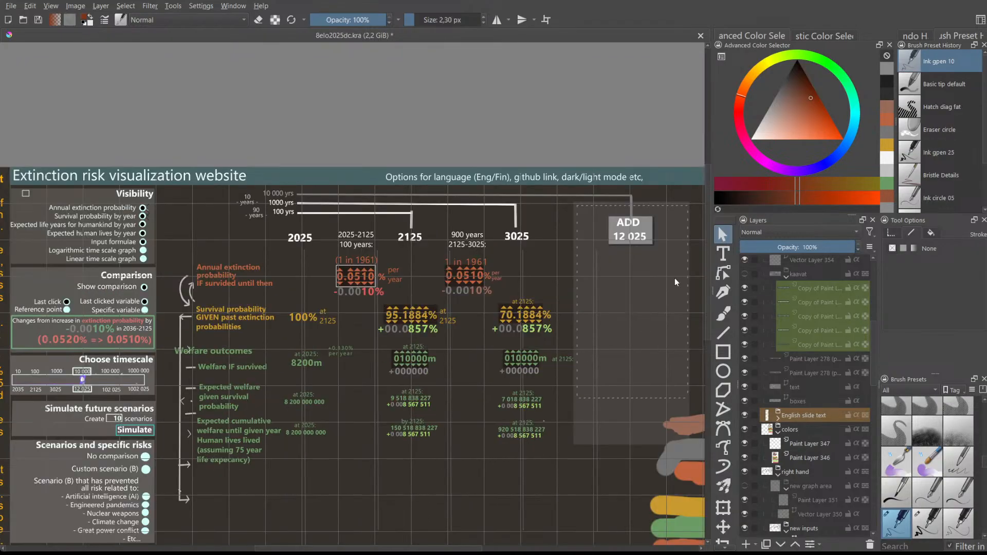
scroll(707, 230, down, 3)
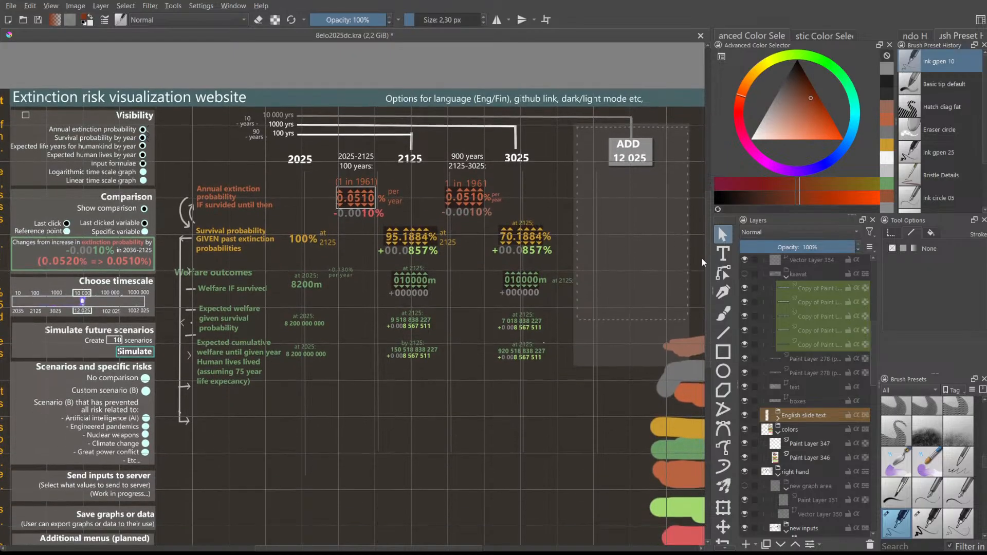
scroll(699, 264, down, 1)
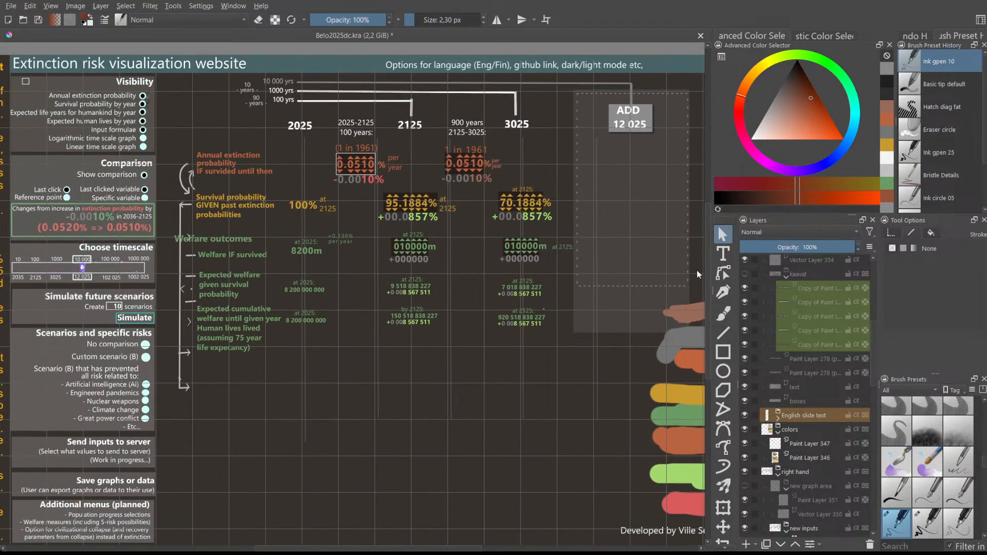
scroll(696, 274, up, 1)
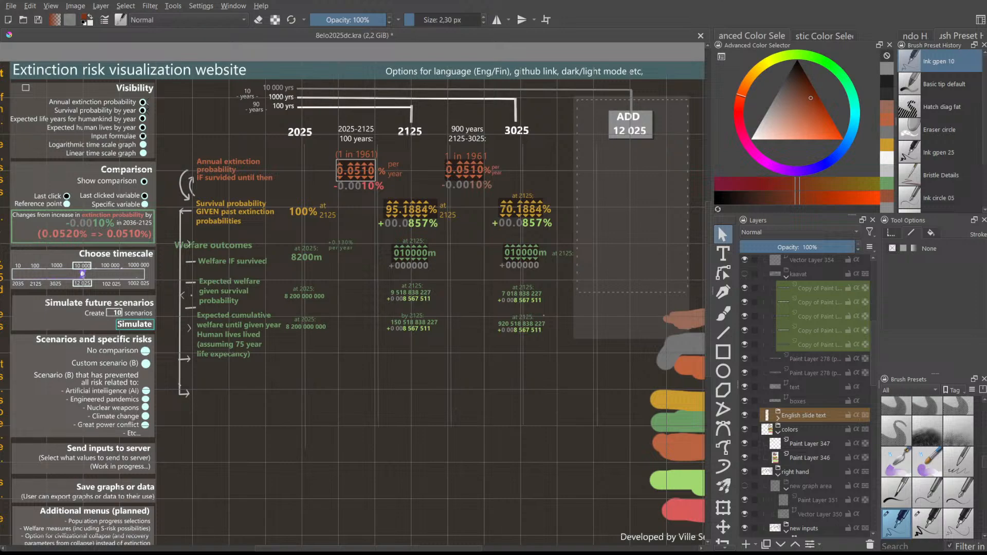
mouse_move(436, 549)
mouse_down()
mouse_move(469, 549)
mouse_move(435, 548)
mouse_up()
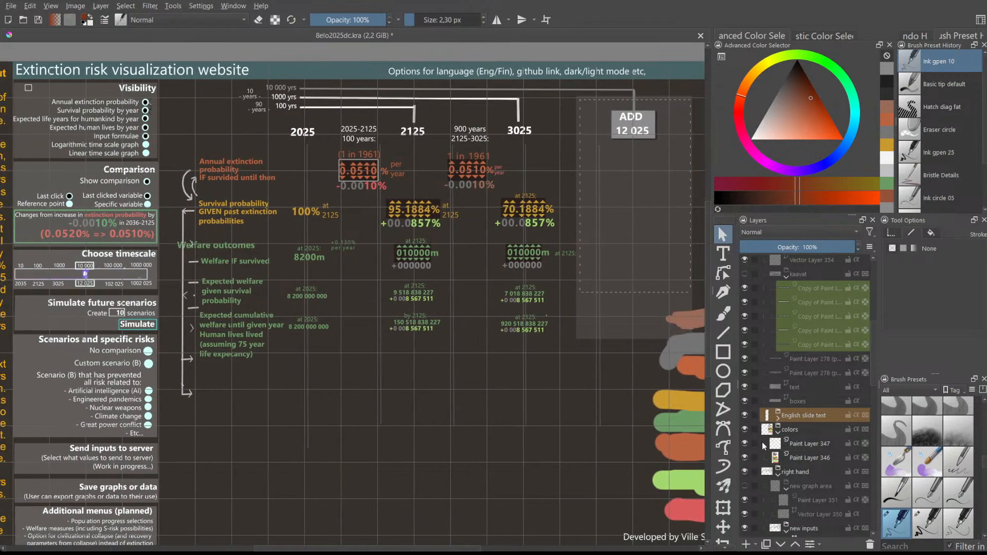
scroll(762, 442, up, 4)
- Show the 'tutorial area' layer group so the 'Tutorial for inputs below' box appears
click(744, 409)
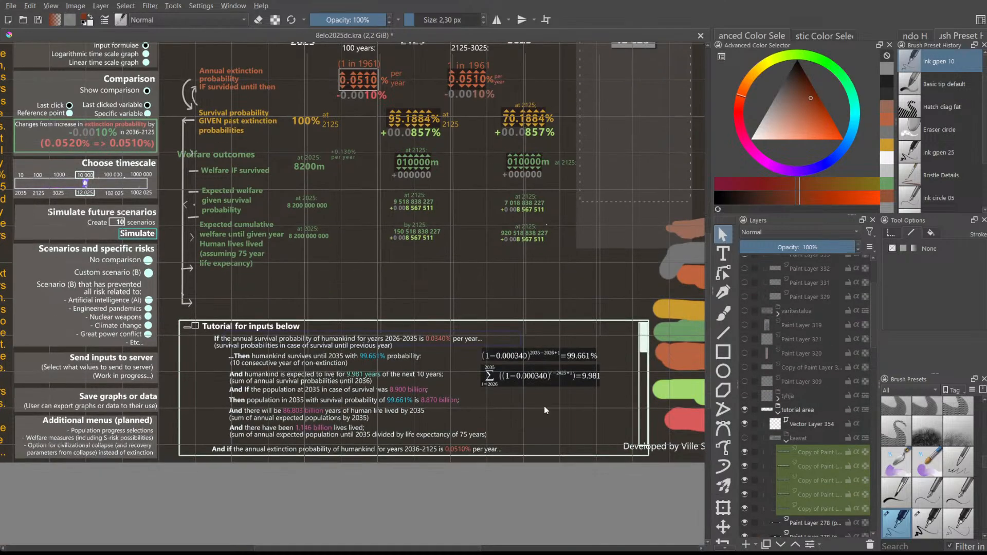
scroll(378, 435, up, 2)
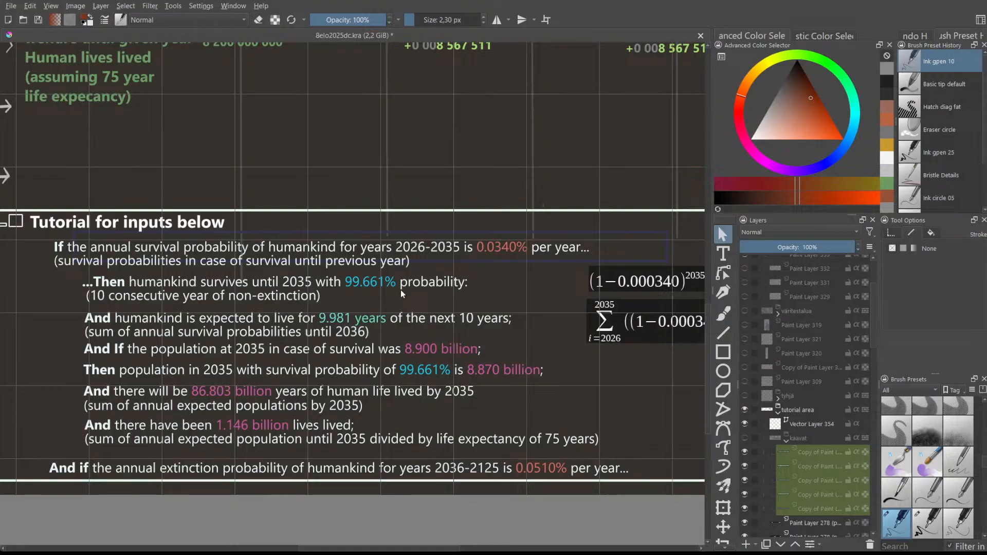
scroll(399, 289, down, 2)
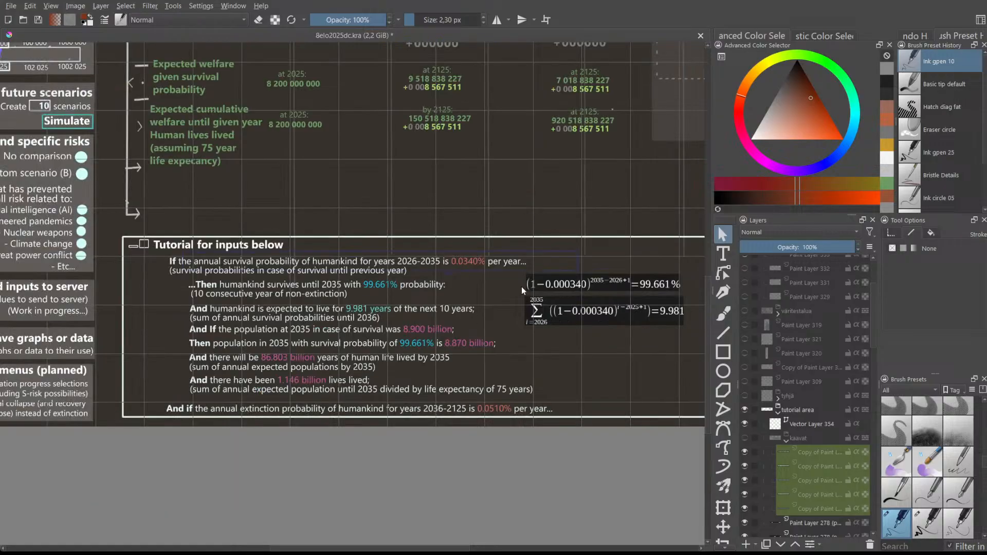
drag(706, 302, 703, 231)
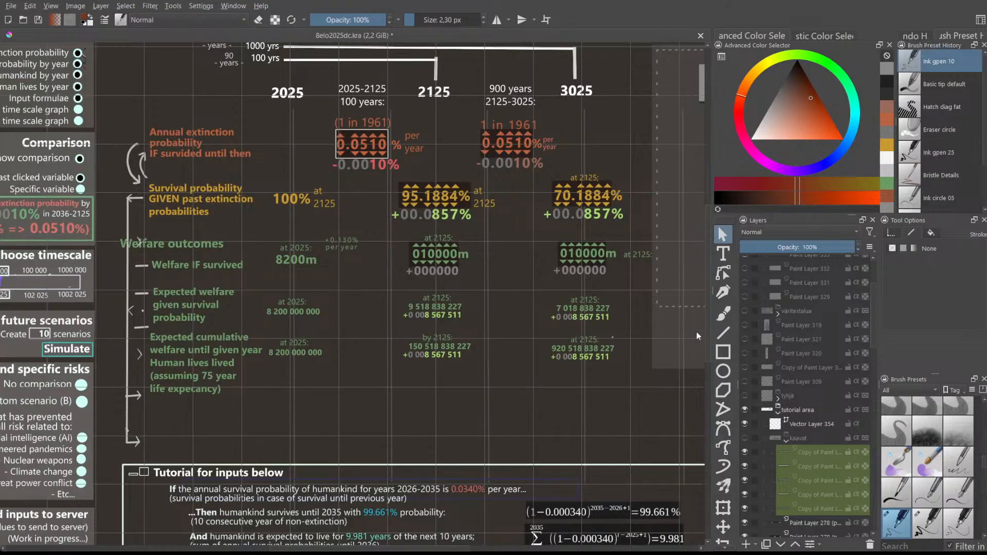
drag(705, 307, 705, 359)
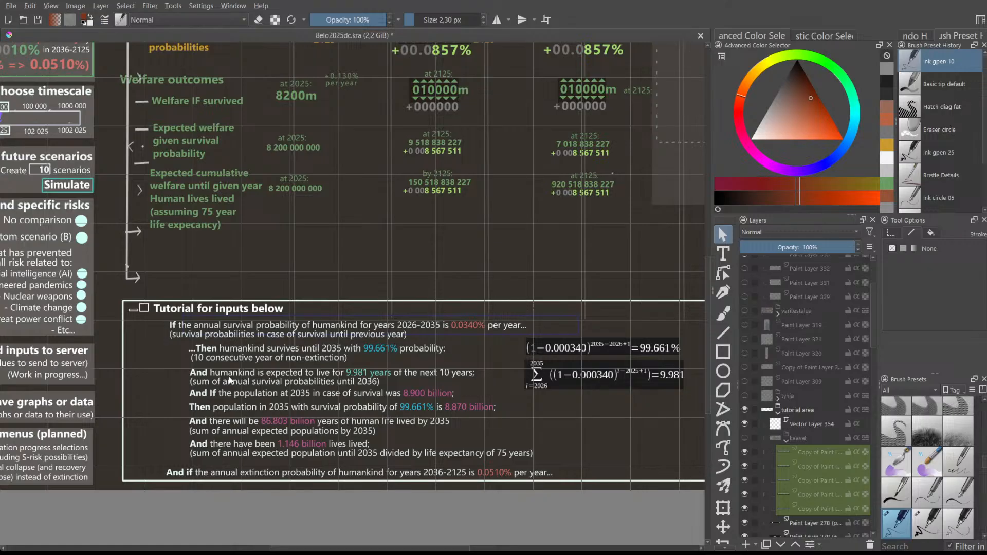
- Zoom and pan over the tutorial formulas: 0.0340% yearly rate for 2026-2035, 99.661% survival, 9.981 years
scroll(229, 376, up, 2)
scroll(230, 379, down, 2)
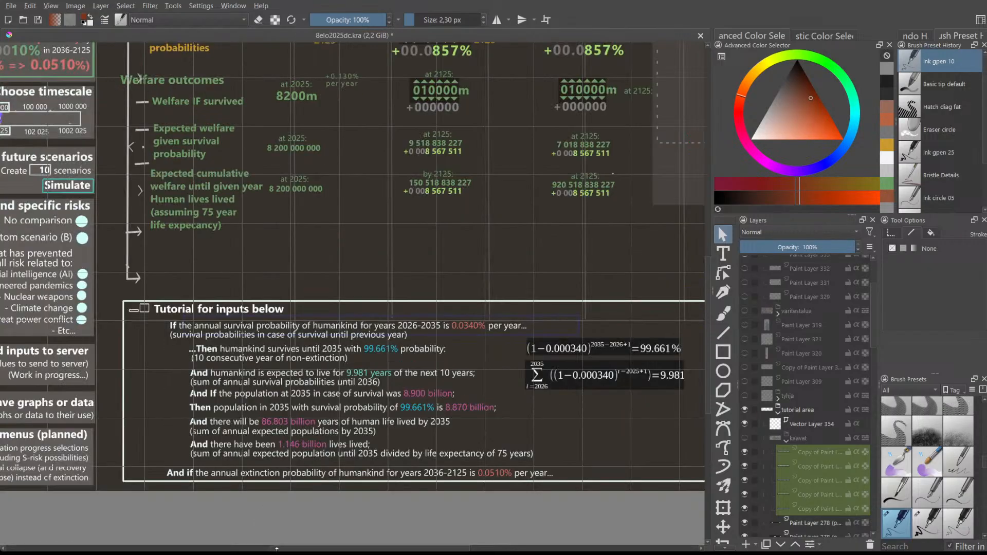
drag(280, 551, 304, 548)
scroll(609, 369, up, 2)
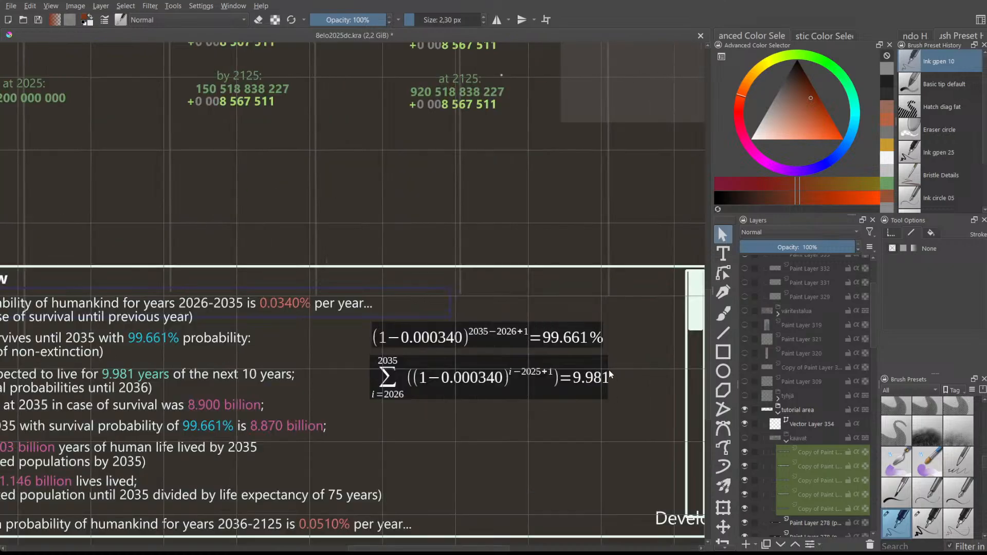
scroll(607, 368, down, 1)
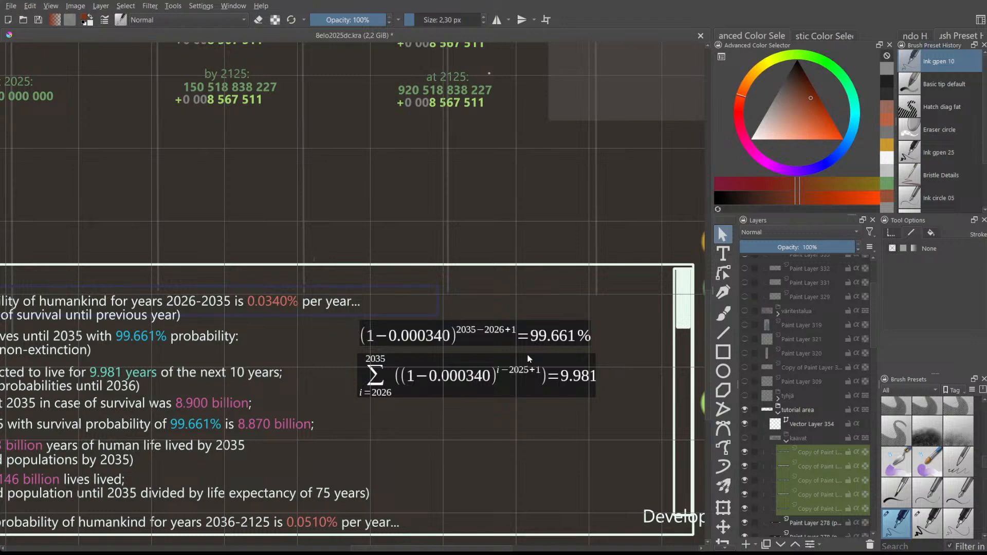
drag(706, 303, 707, 303)
scroll(535, 354, up, 1)
scroll(535, 355, down, 1)
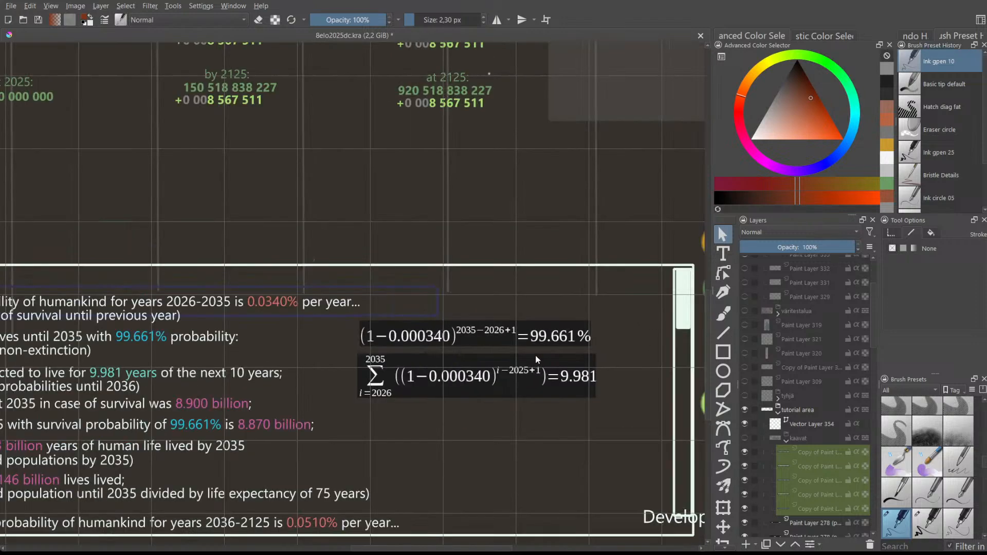
drag(704, 317, 701, 218)
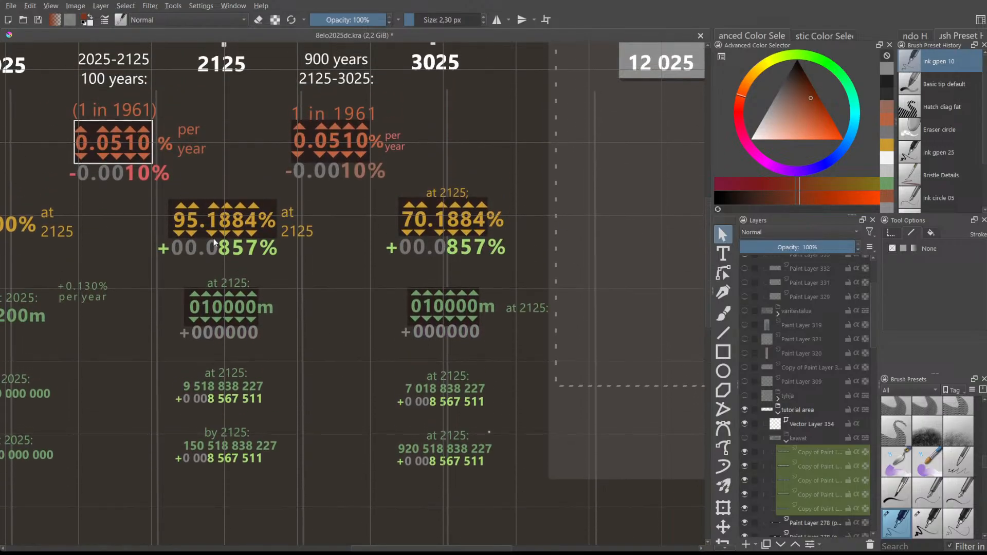
drag(708, 295, 719, 380)
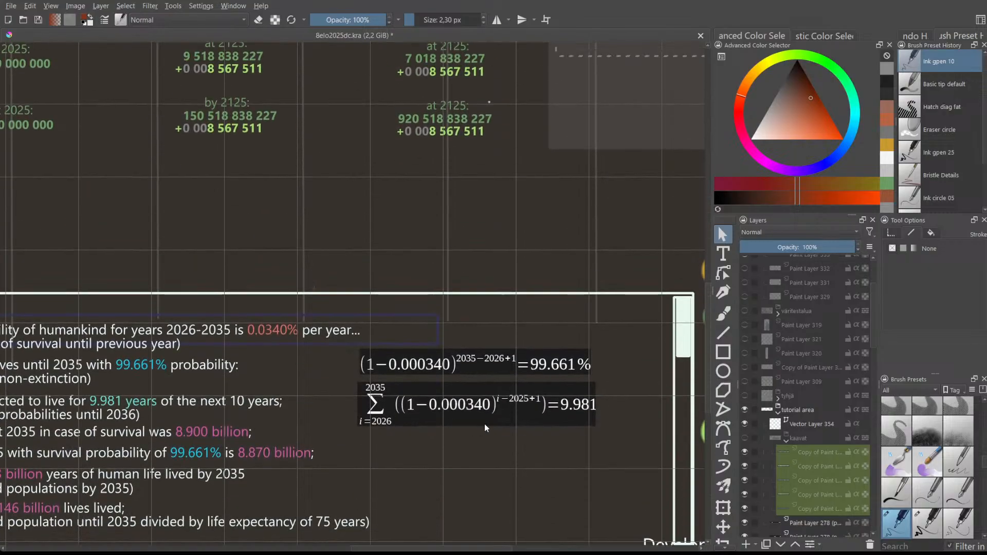
drag(383, 550, 330, 549)
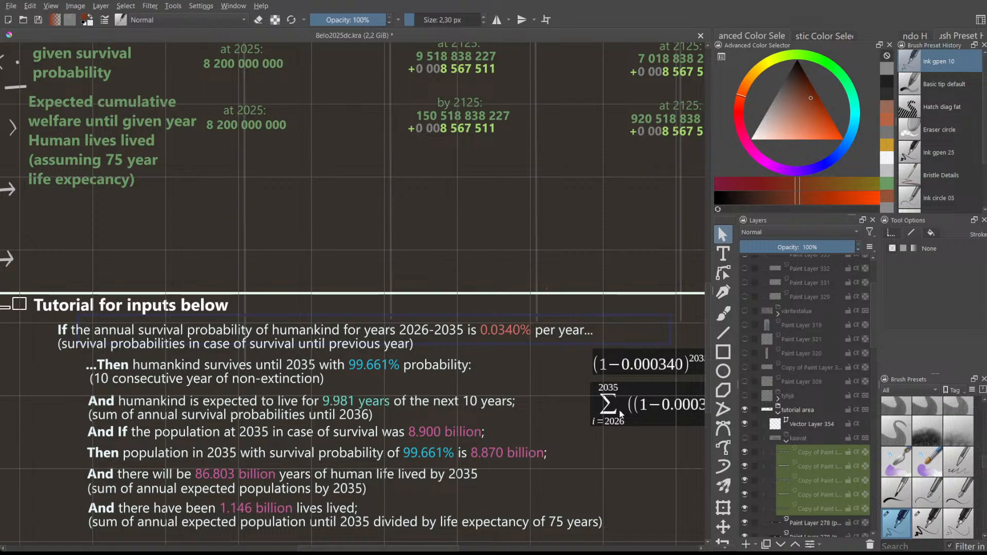
scroll(621, 417, down, 3)
scroll(705, 387, up, 5)
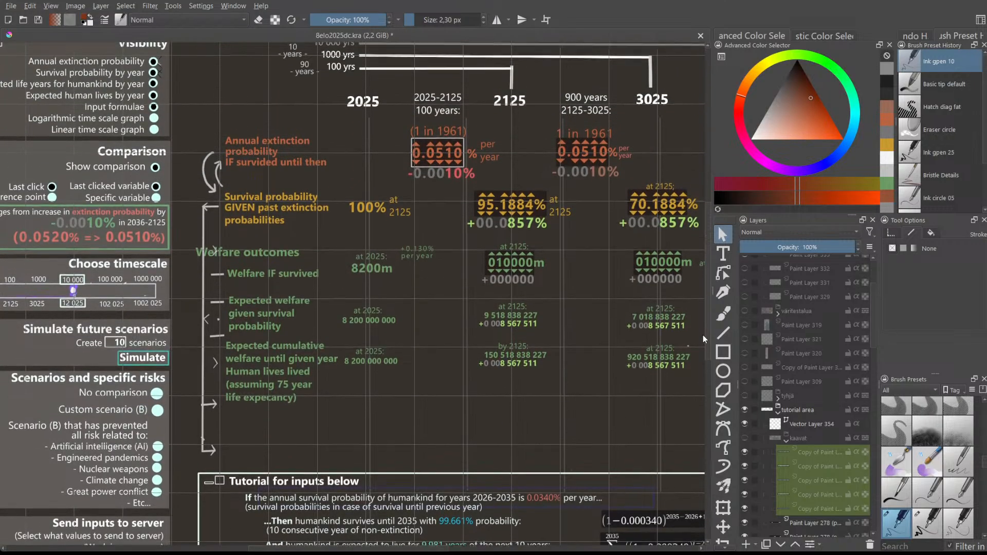
scroll(702, 329, up, 2)
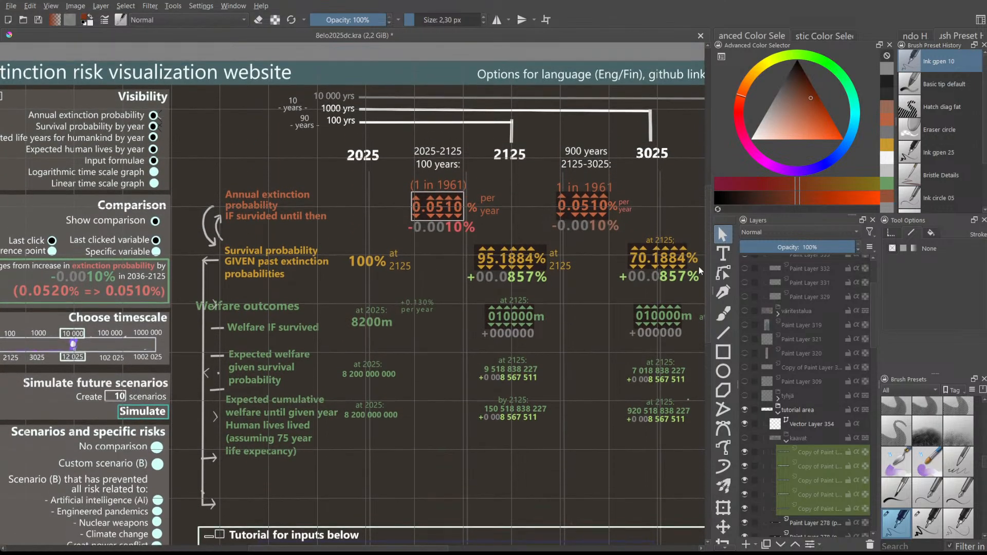
scroll(704, 273, down, 12)
scroll(399, 252, up, 3)
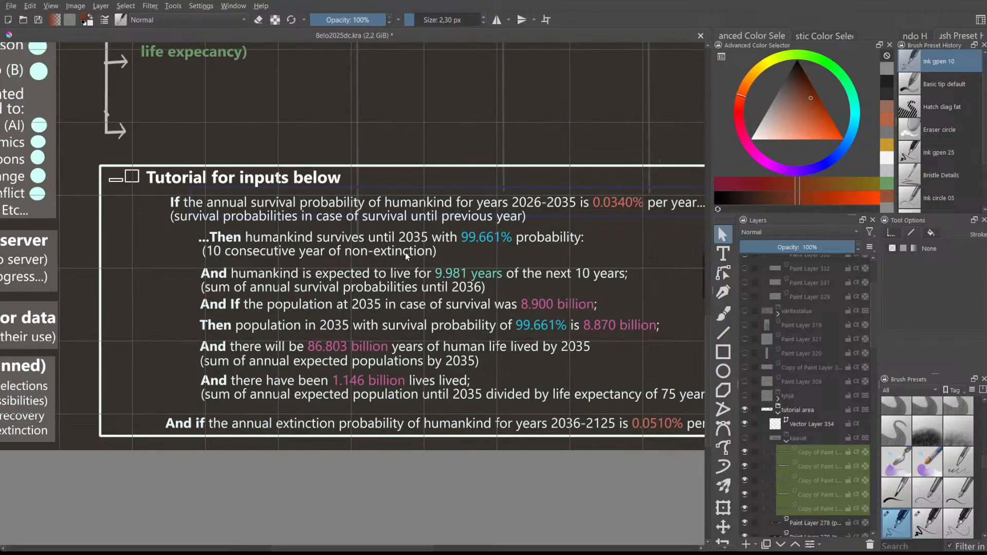
scroll(433, 254, up, 1)
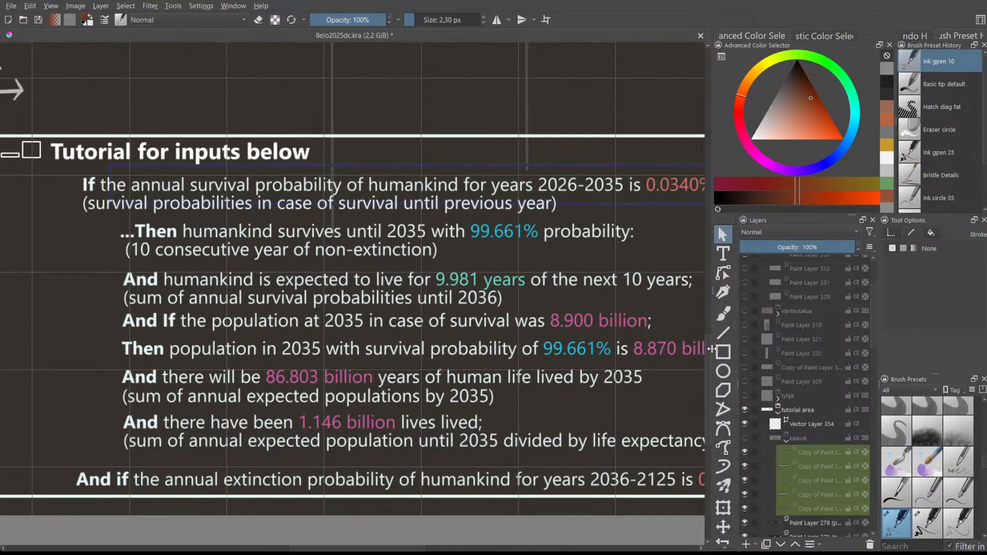
scroll(710, 356, up, 10)
drag(698, 267, 700, 352)
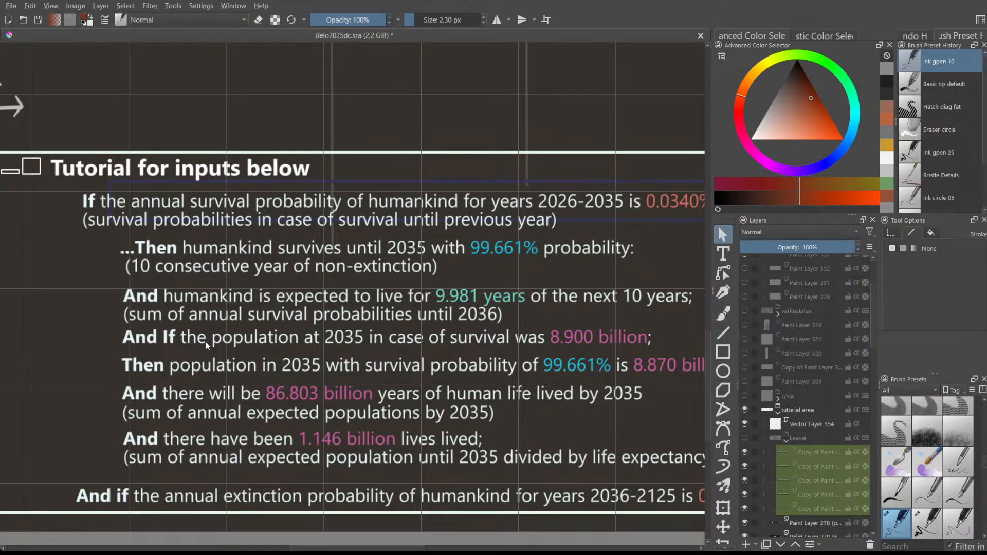
mouse_move(298, 549)
mouse_down()
mouse_move(285, 549)
mouse_move(294, 552)
mouse_up()
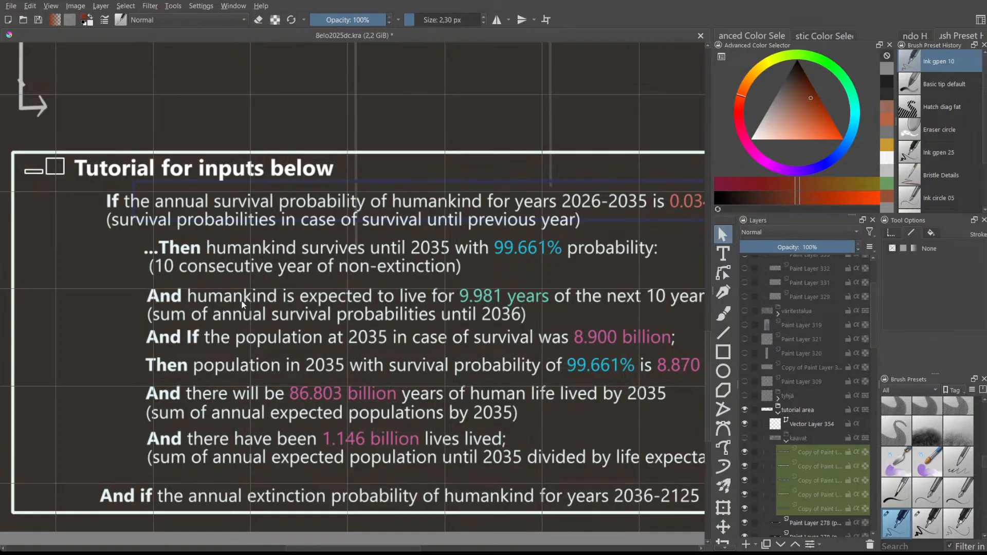
scroll(531, 318, up, 4)
scroll(531, 319, down, 7)
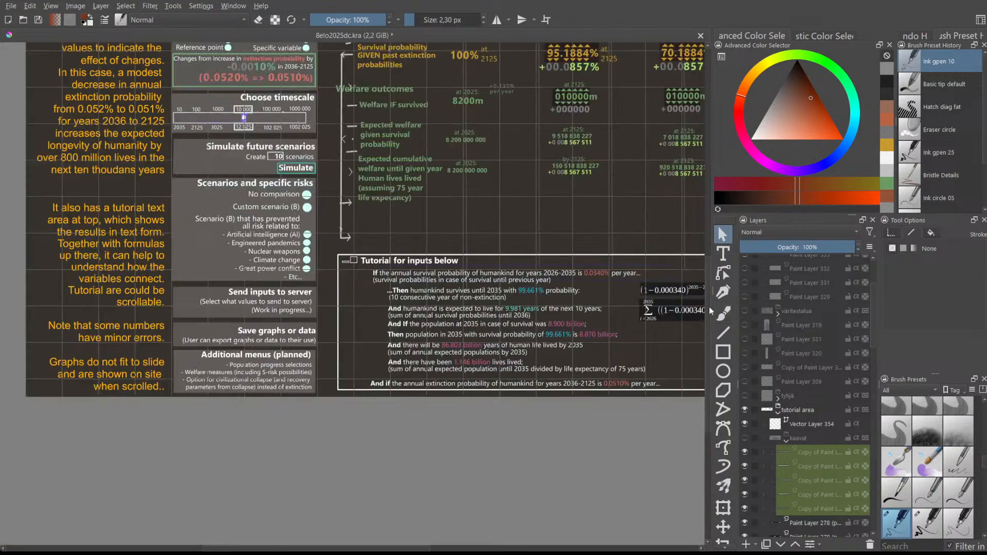
scroll(699, 306, up, 1)
scroll(495, 329, down, 1)
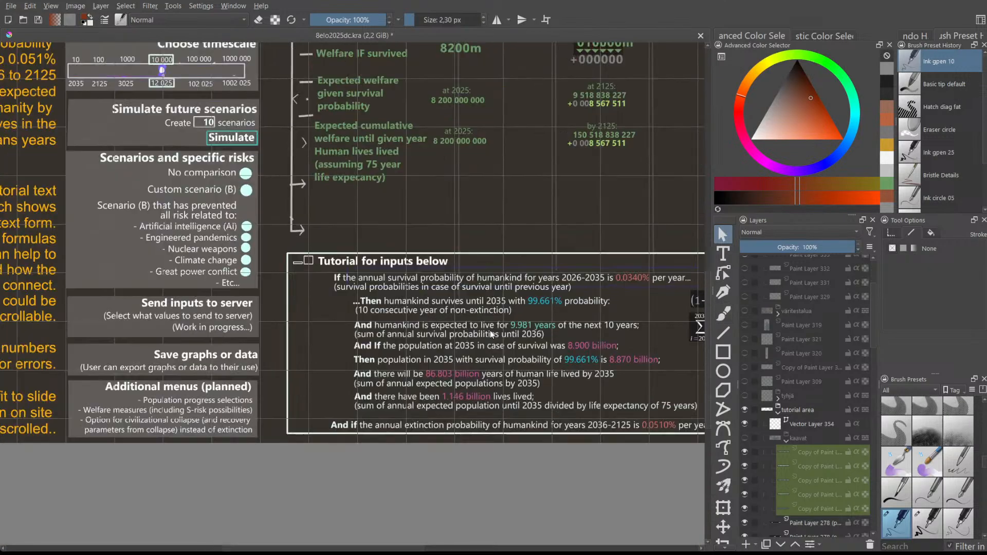
scroll(489, 330, up, 2)
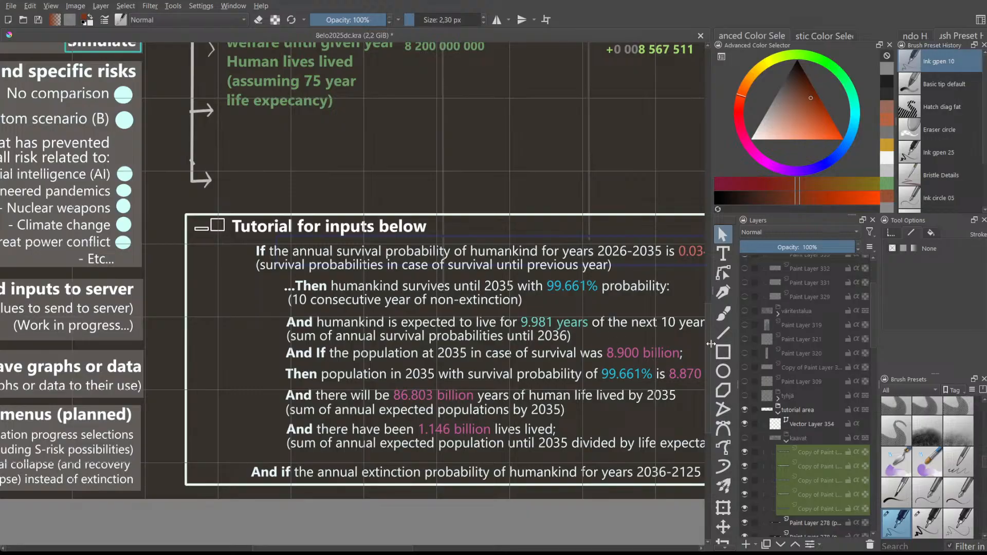
drag(707, 340, 703, 235)
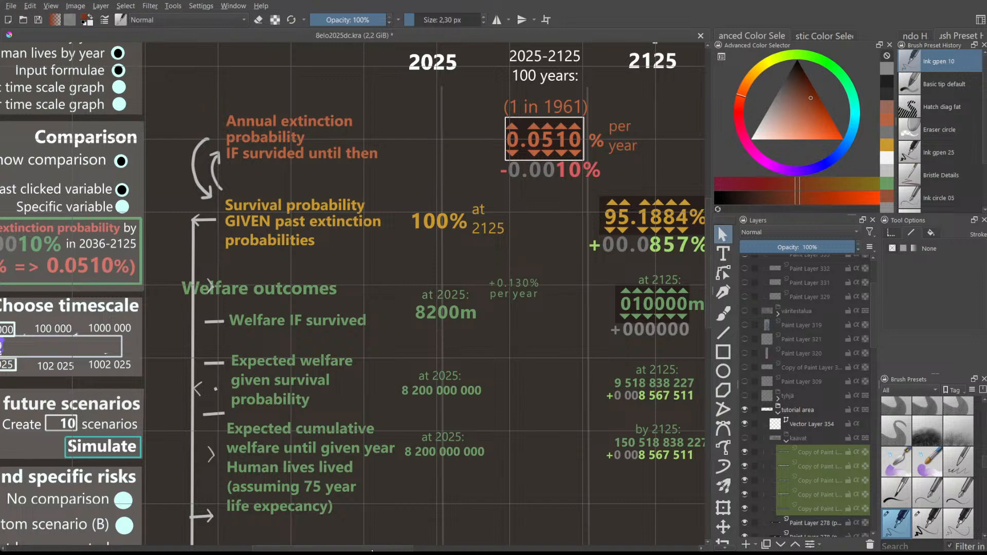
drag(372, 549, 398, 550)
scroll(534, 212, up, 2)
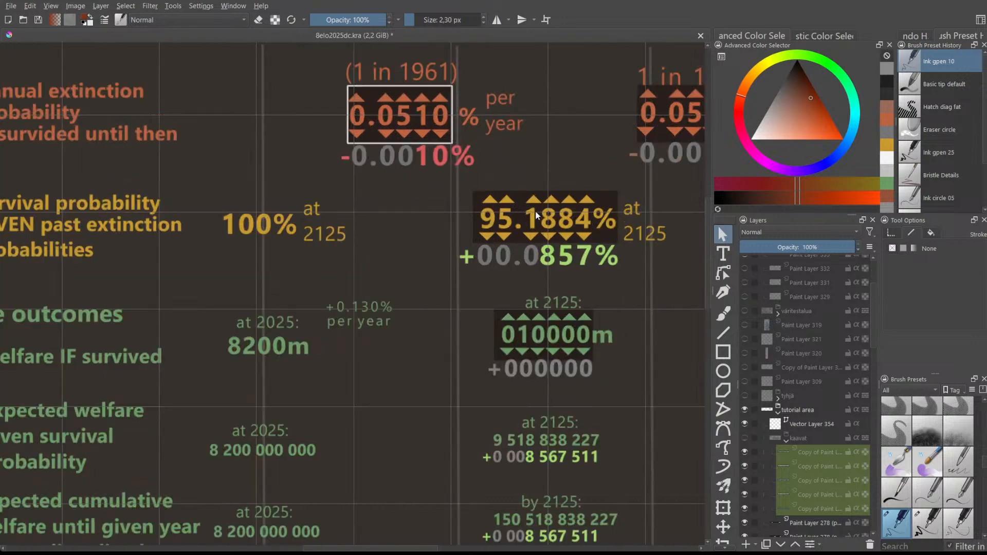
scroll(538, 212, down, 1)
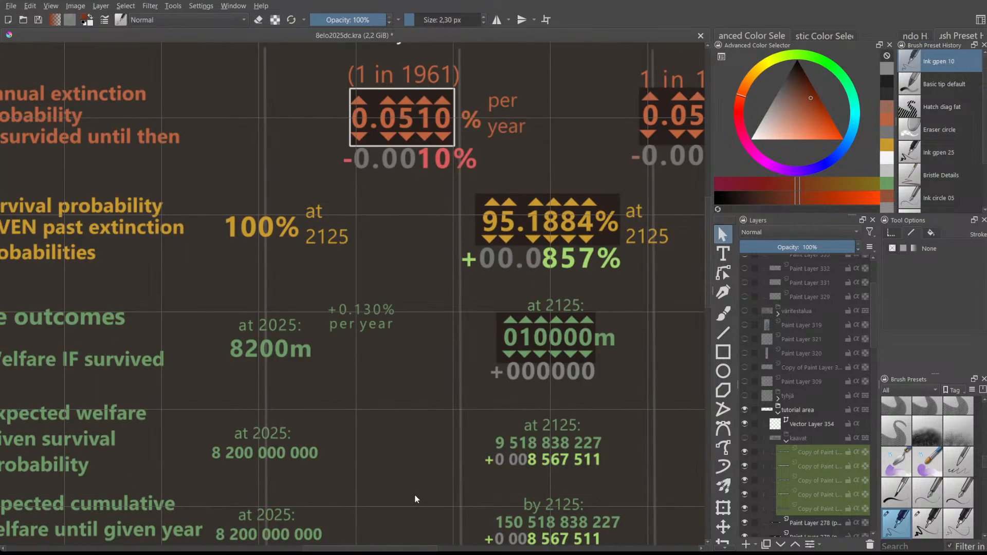
mouse_move(381, 549)
mouse_down()
mouse_move(365, 550)
mouse_move(431, 551)
mouse_move(358, 549)
mouse_move(390, 548)
mouse_up()
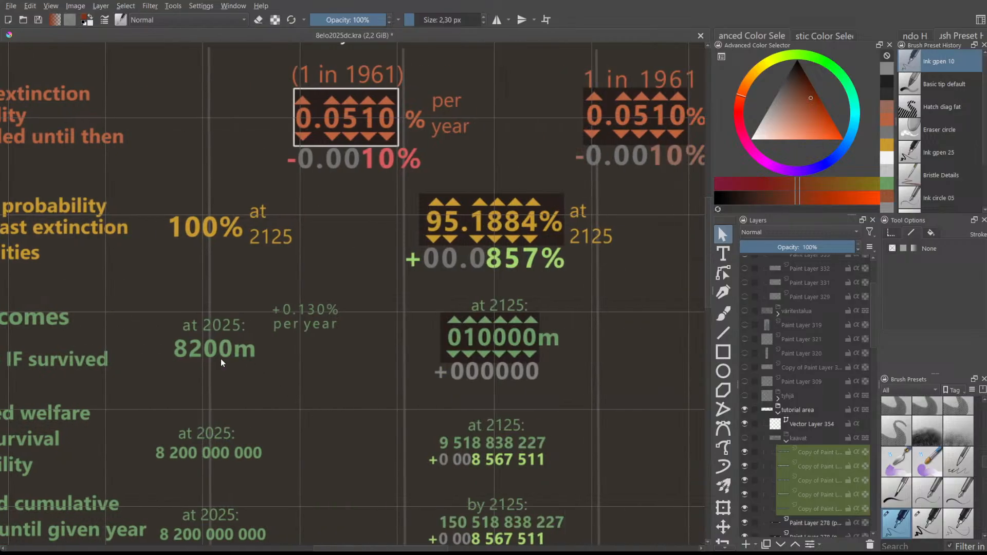
drag(346, 548, 401, 549)
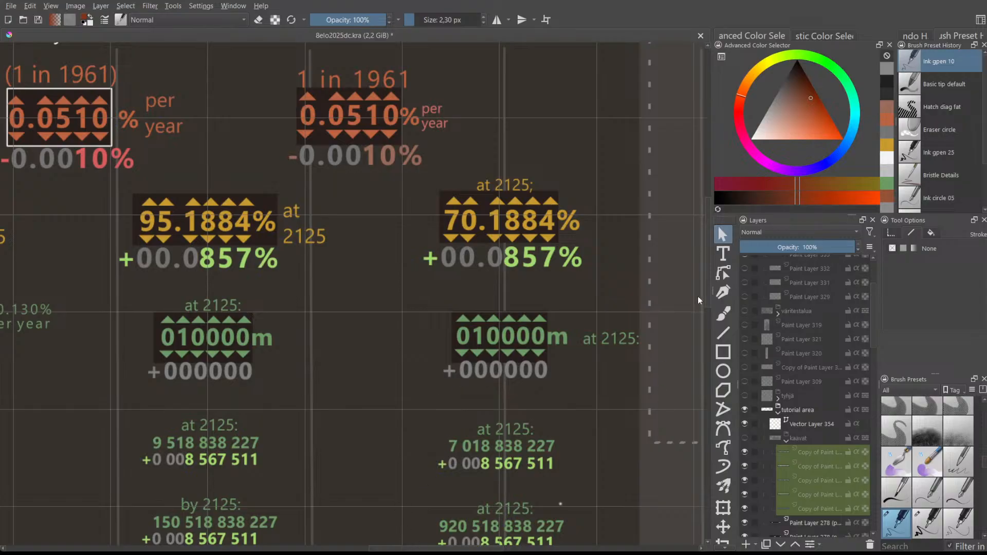
drag(704, 286, 707, 315)
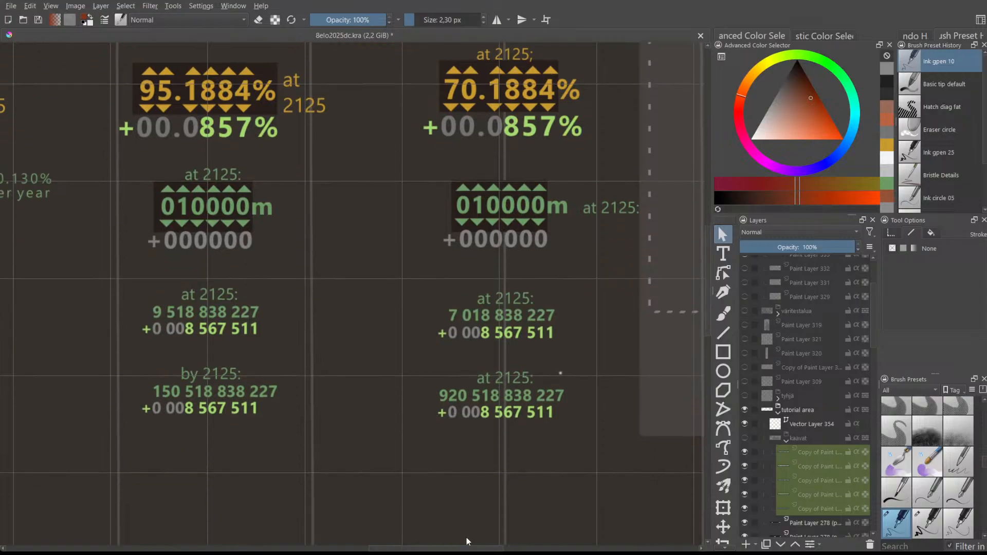
drag(460, 548, 401, 548)
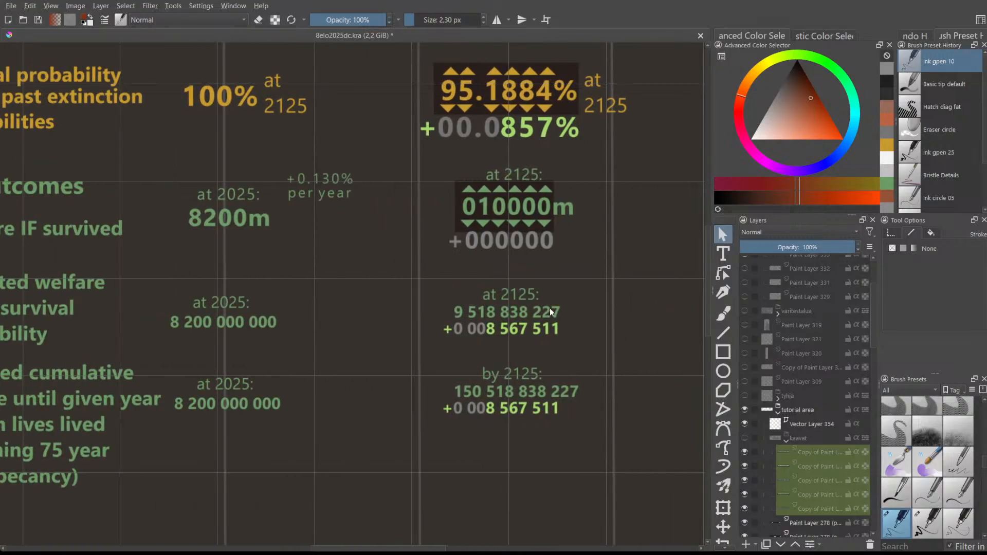
scroll(529, 352, up, 1)
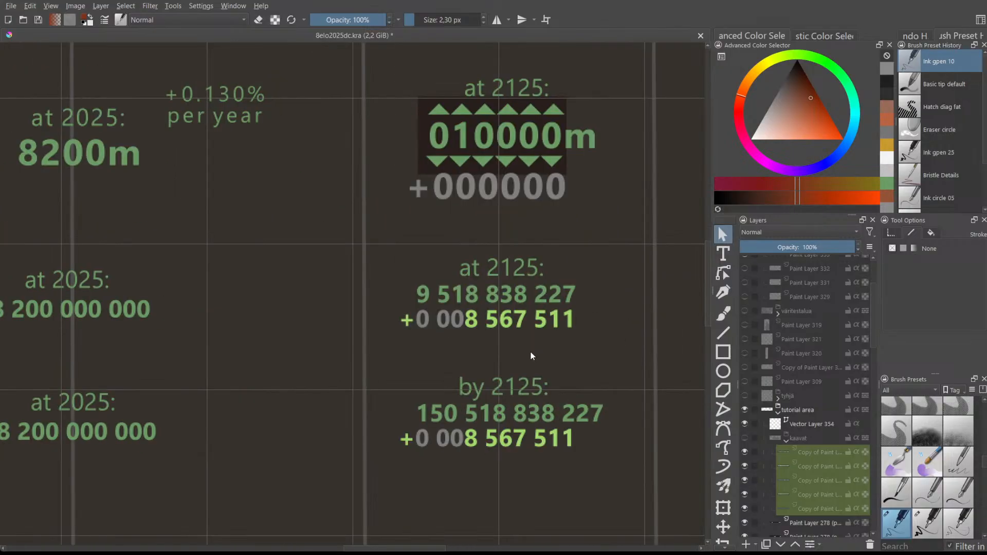
drag(707, 263, 704, 364)
drag(411, 547, 367, 549)
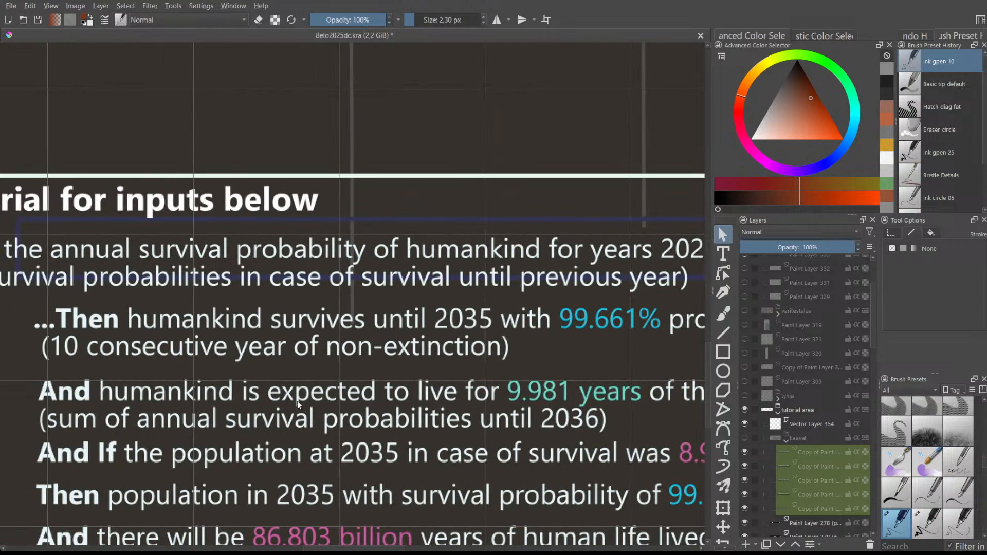
scroll(361, 423, down, 2)
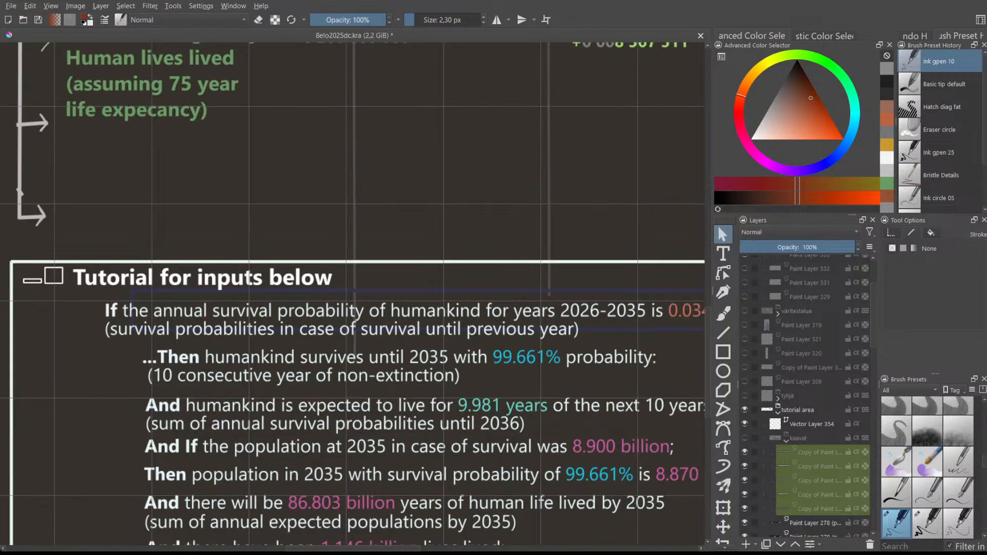
drag(353, 548, 391, 549)
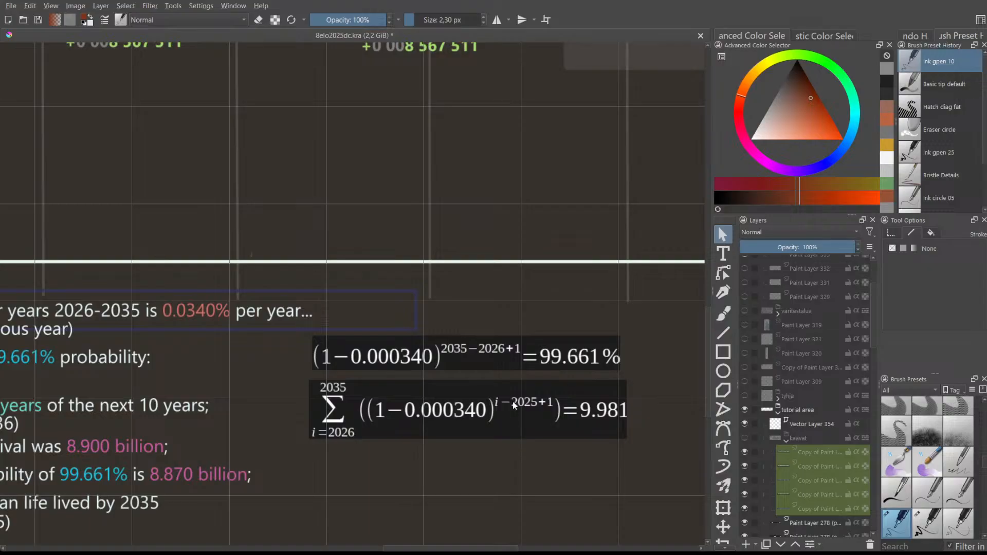
scroll(513, 402, down, 3)
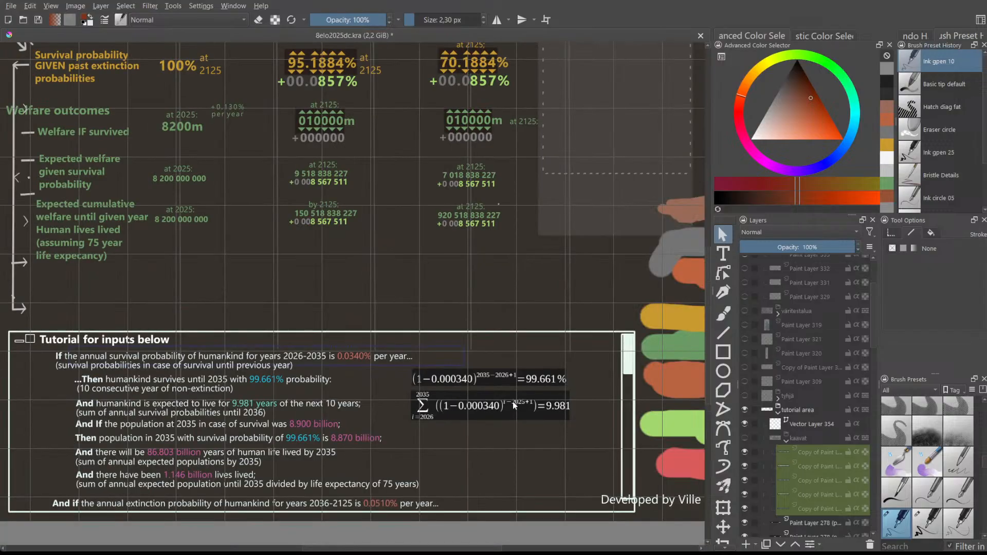
scroll(514, 405, up, 3)
scroll(513, 404, down, 1)
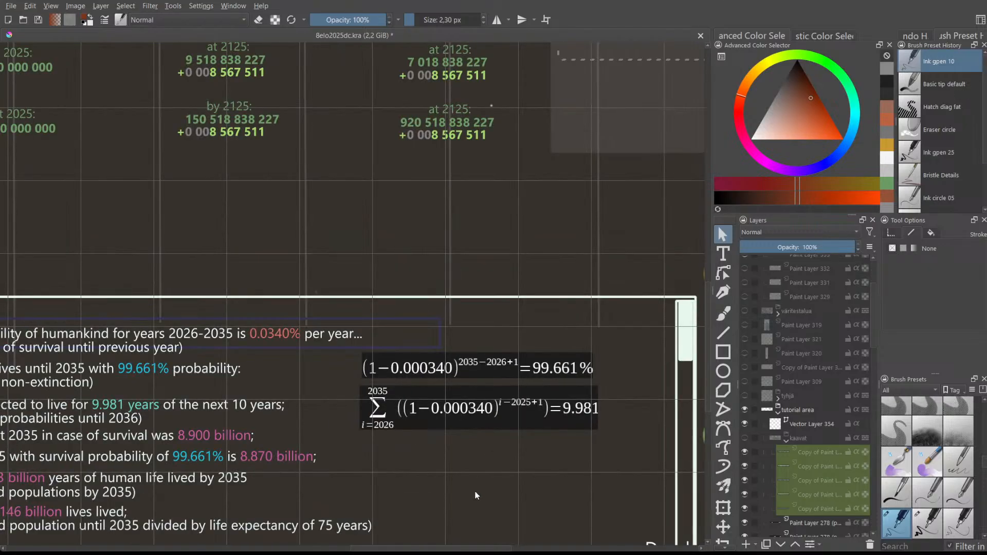
drag(444, 549, 446, 549)
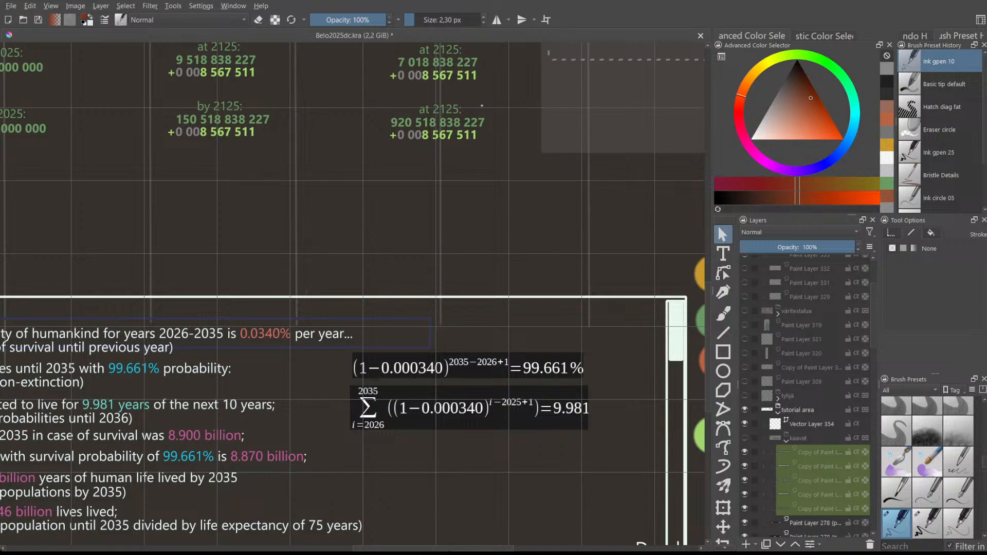
scroll(512, 400, up, 3)
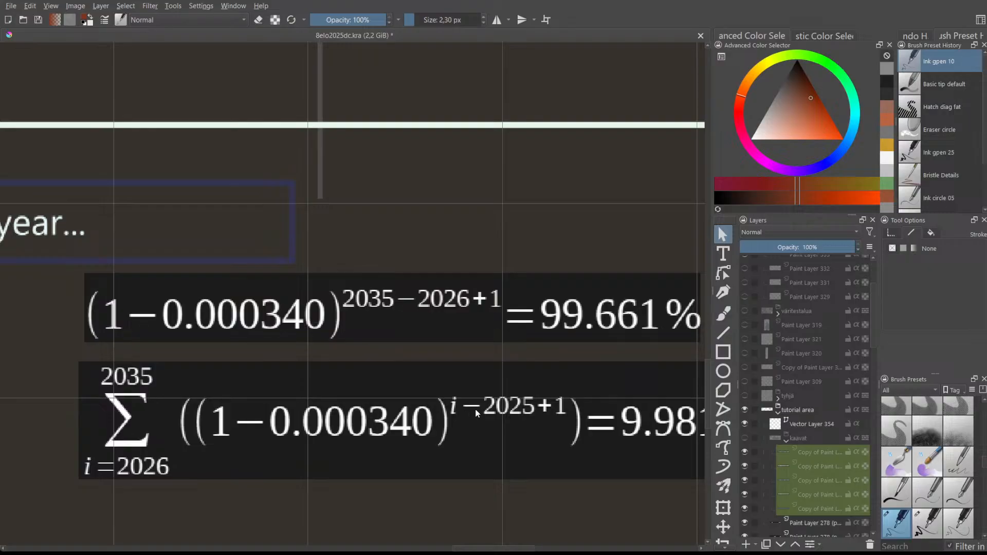
scroll(471, 402, down, 1)
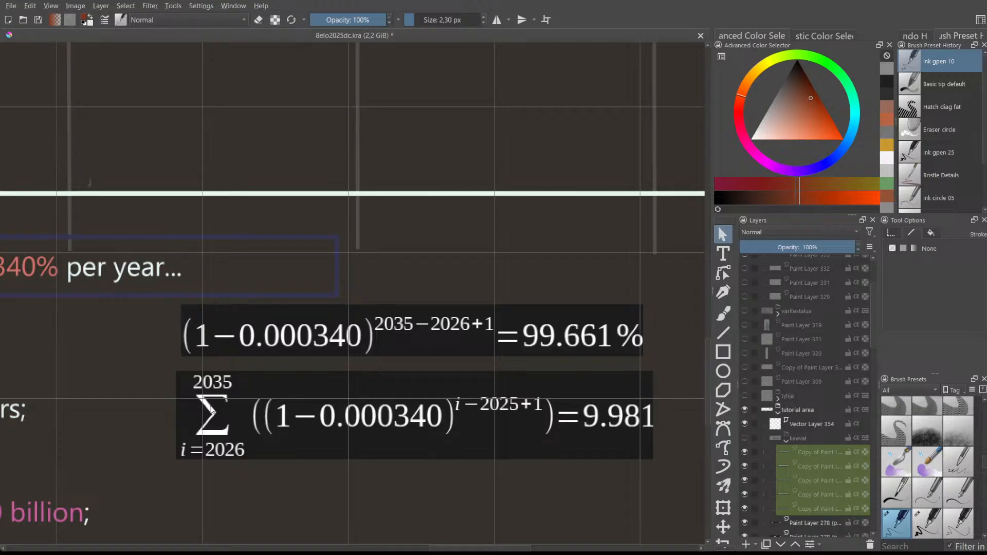
scroll(493, 462, down, 2)
mouse_move(480, 547)
mouse_down()
mouse_move(456, 548)
mouse_move(490, 547)
mouse_up()
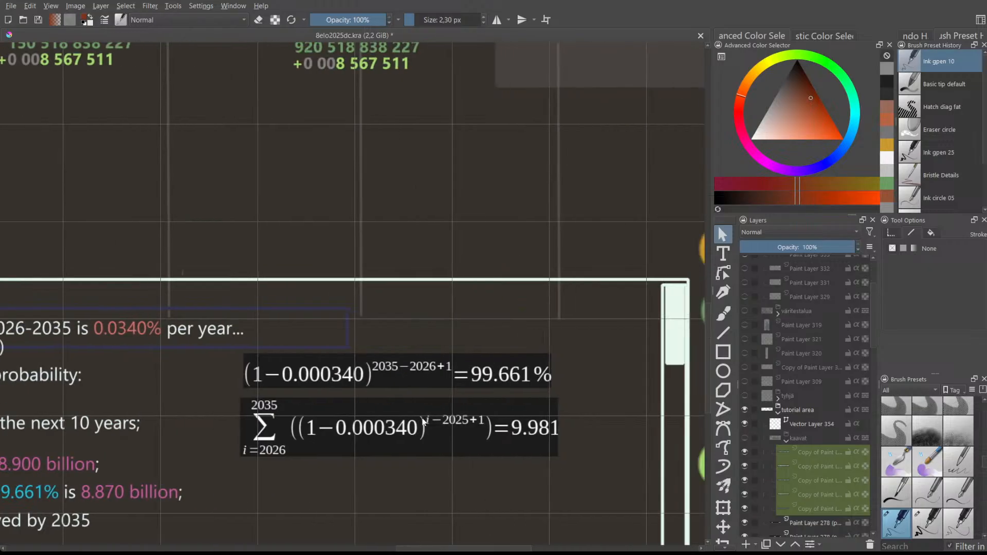
drag(466, 547, 411, 535)
scroll(403, 520, down, 1)
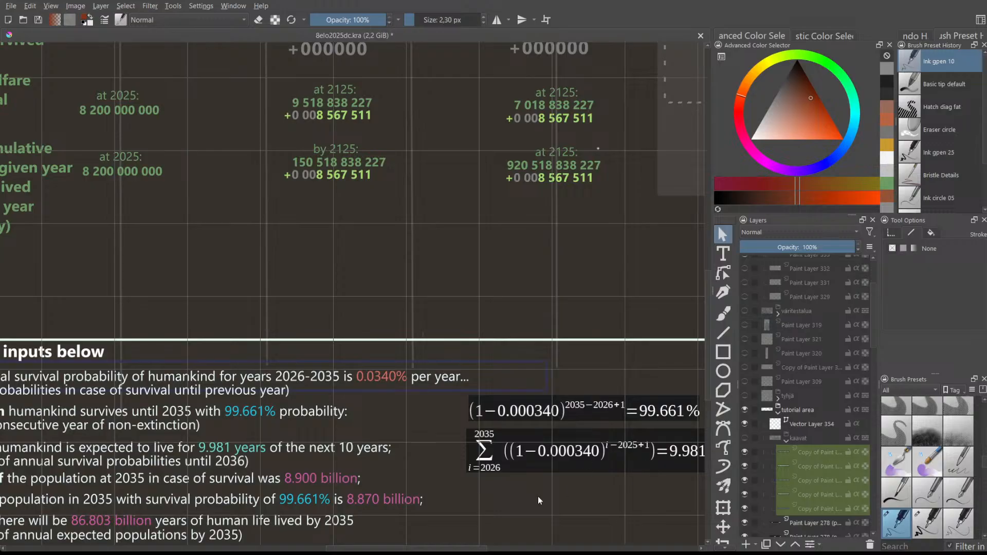
scroll(458, 544, down, 2)
drag(443, 549, 408, 545)
scroll(461, 512, down, 1)
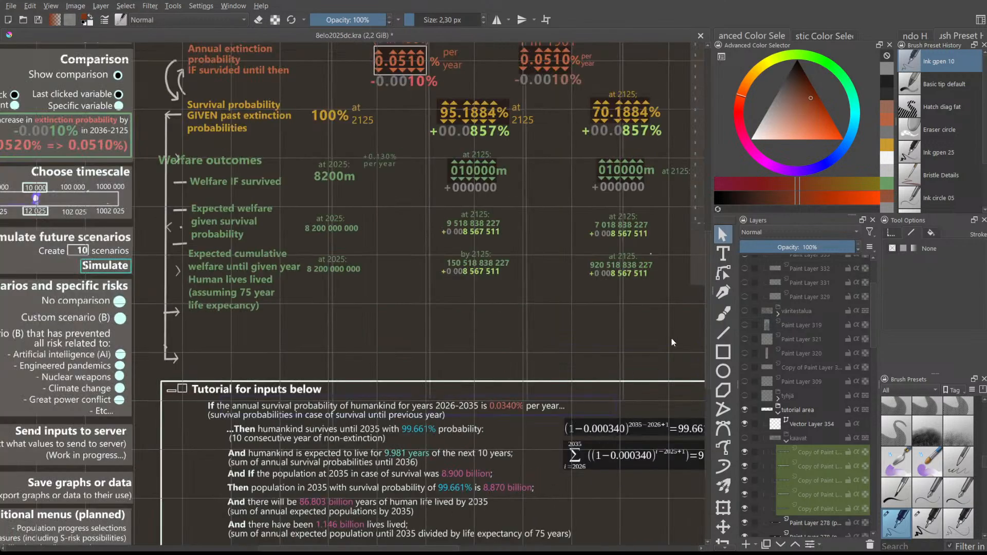
scroll(707, 352, down, 3)
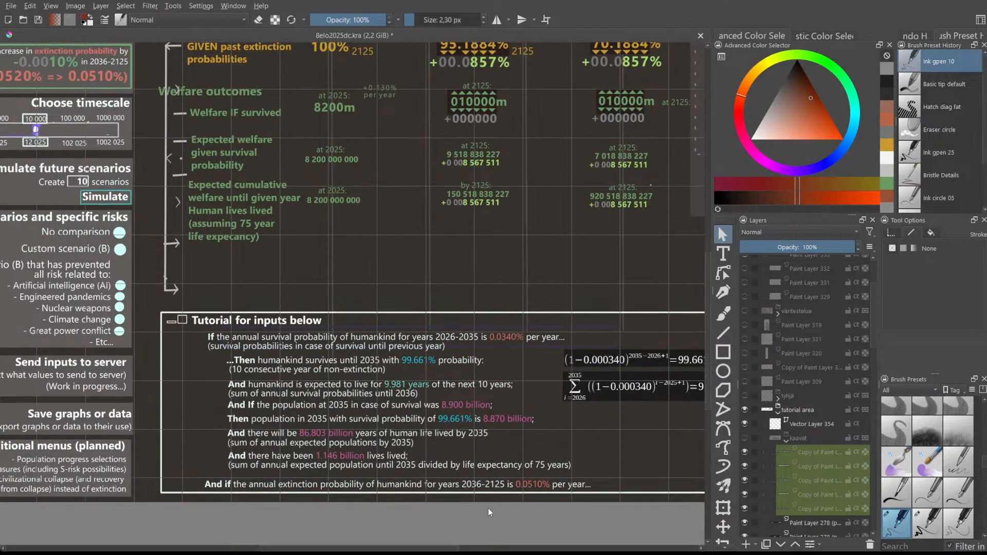
scroll(458, 541, right, 4)
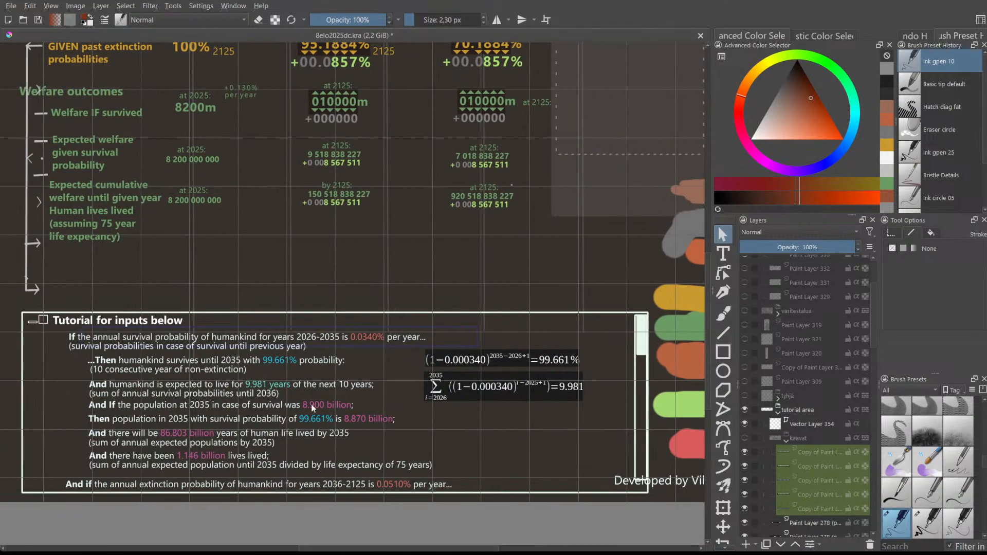
scroll(110, 479, up, 2)
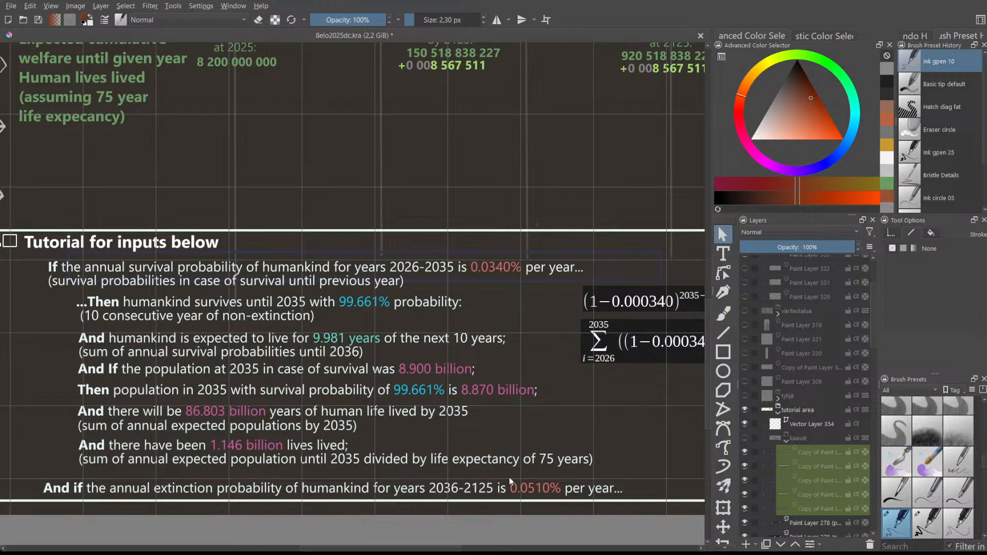
scroll(362, 445, down, 2)
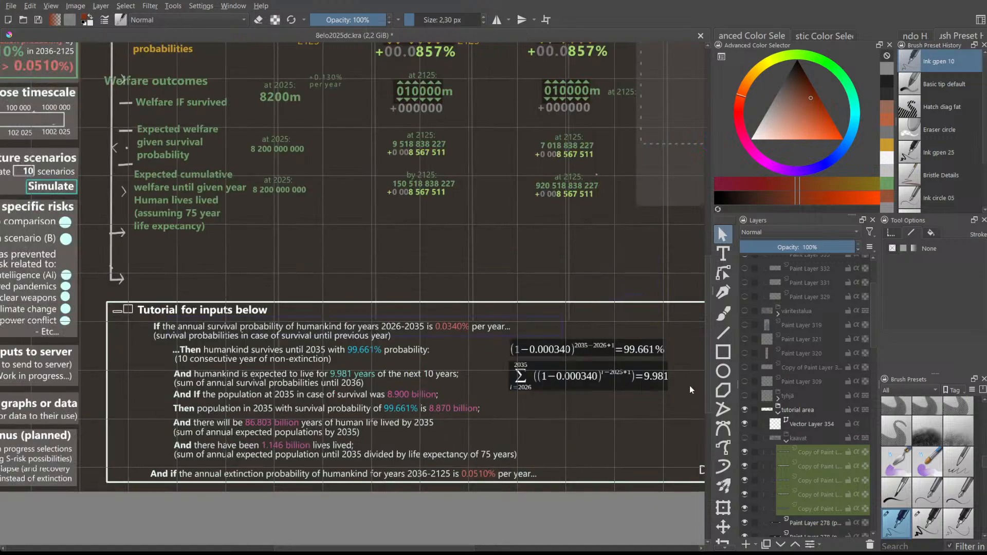
scroll(706, 392, up, 6)
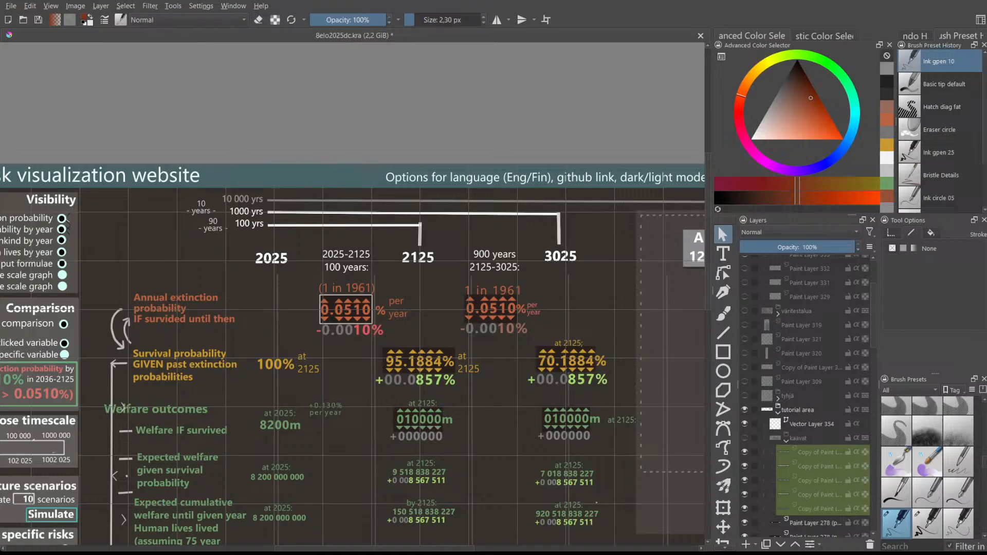
scroll(294, 403, up, 1)
scroll(293, 350, down, 1)
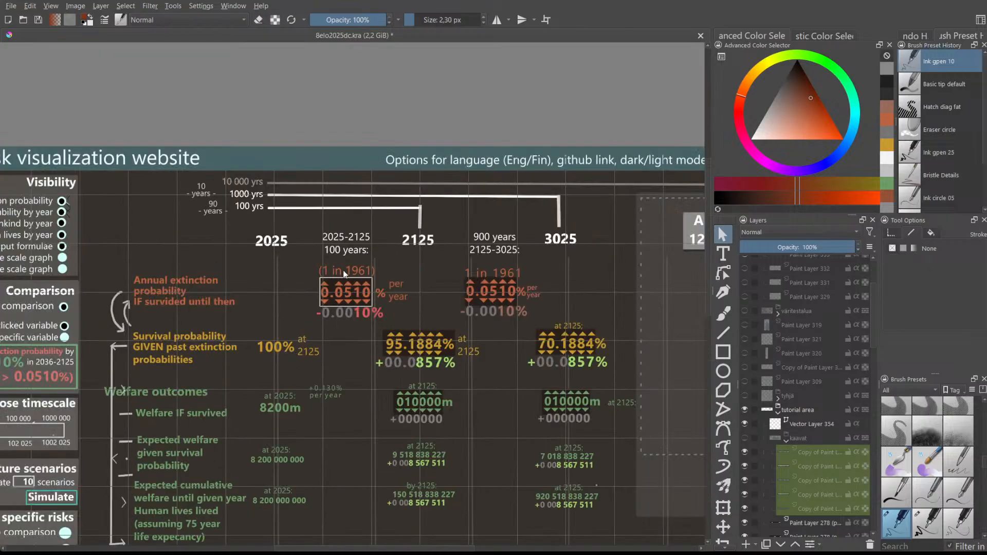
scroll(709, 286, up, 2)
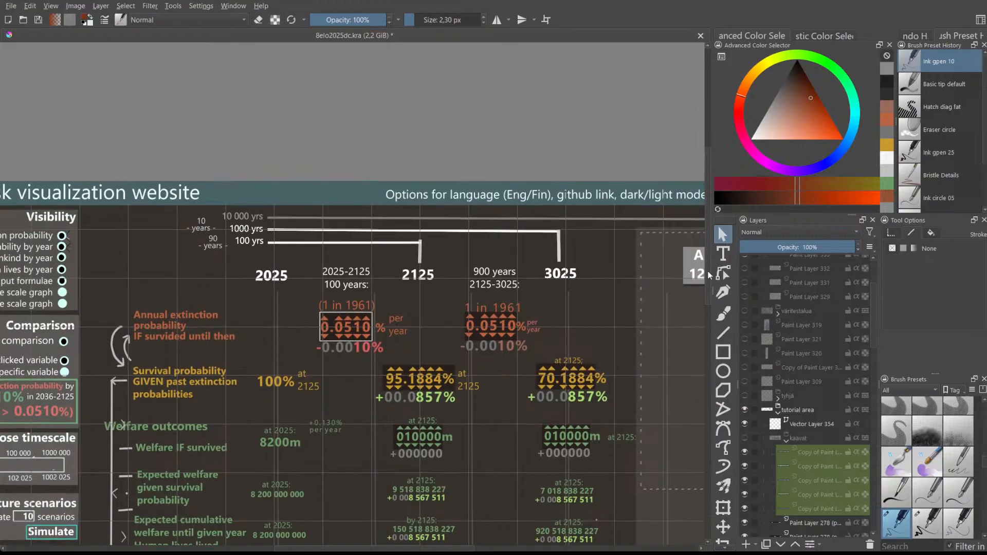
scroll(348, 289, up, 1)
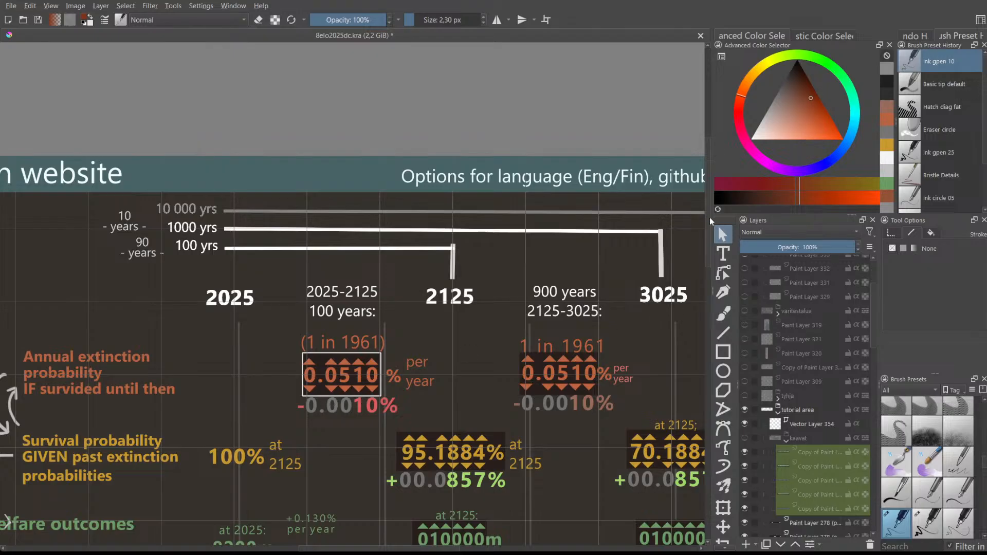
scroll(710, 221, down, 5)
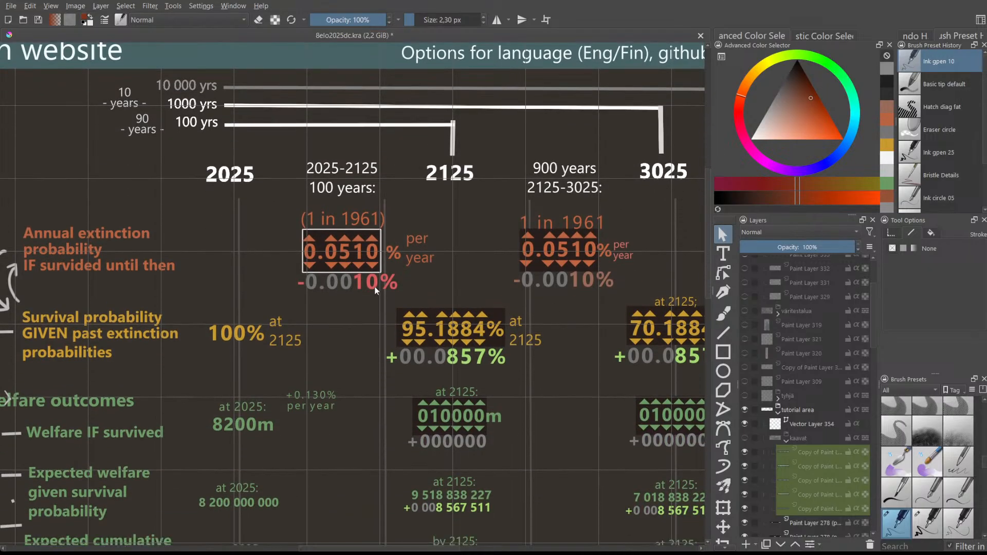
scroll(267, 247, up, 1)
scroll(267, 247, down, 1)
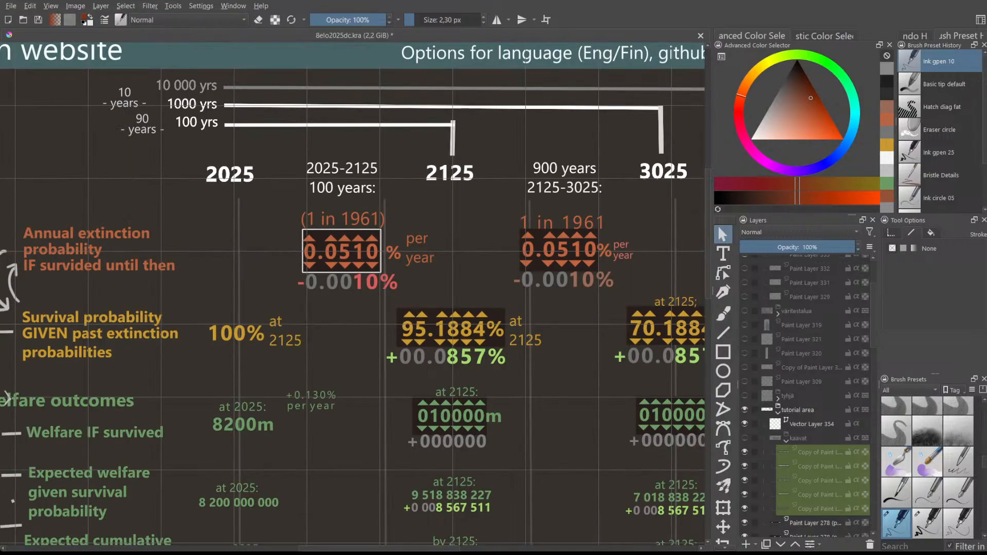